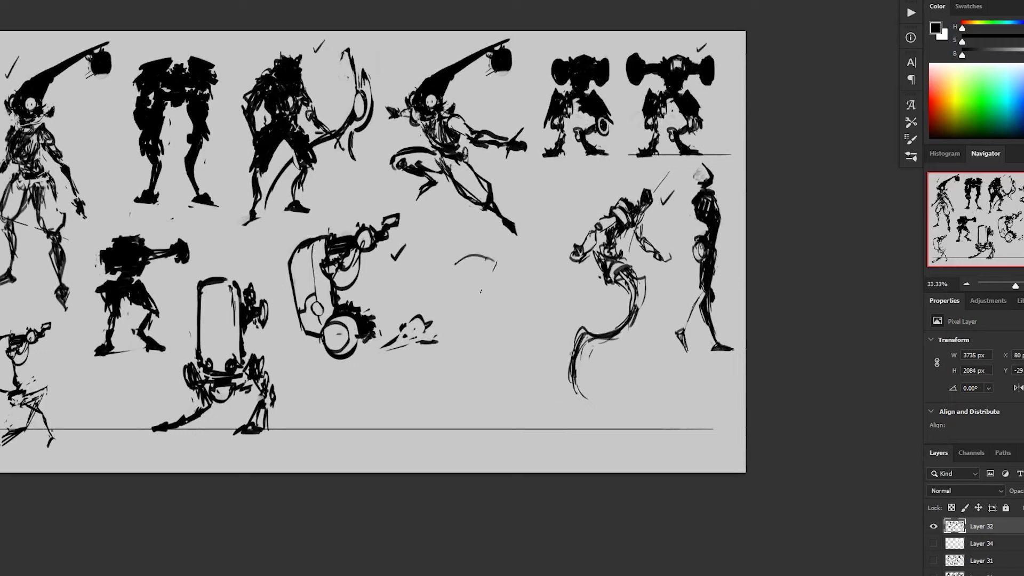
# - Sketch rough gesture lines for a new hunched figure between the wheeled robot and the tailed creature
pyautogui.moveTo(502, 341); pyautogui.dragTo(485, 378)
pyautogui.moveTo(502, 260)
pyautogui.mouseDown()
pyautogui.moveTo(479, 278)
pyautogui.moveTo(523, 283)
pyautogui.mouseUp()
pyautogui.moveTo(520, 284); pyautogui.dragTo(485, 321)
pyautogui.moveTo(499, 263); pyautogui.dragTo(480, 388)
pyautogui.moveTo(501, 345); pyautogui.dragTo(475, 430)
pyautogui.moveTo(472, 300); pyautogui.dragTo(493, 240)
pyautogui.moveTo(479, 280); pyautogui.dragTo(495, 237)
pyautogui.moveTo(473, 306)
pyautogui.mouseDown()
pyautogui.moveTo(493, 239)
pyautogui.moveTo(486, 326)
pyautogui.mouseUp()
# - Rough in the new figure's wide-spread legs down to the ground line, undoing the last three strokes
pyautogui.moveTo(489, 267)
pyautogui.mouseDown()
pyautogui.moveTo(477, 296)
pyautogui.moveTo(482, 304)
pyautogui.moveTo(493, 290)
pyautogui.moveTo(509, 296)
pyautogui.moveTo(501, 318)
pyautogui.moveTo(499, 253)
pyautogui.moveTo(498, 307)
pyautogui.moveTo(551, 427)
pyautogui.mouseUp()
pyautogui.moveTo(508, 363); pyautogui.dragTo(539, 415)
pyautogui.moveTo(486, 318); pyautogui.dragTo(502, 336)
pyautogui.moveTo(506, 359); pyautogui.dragTo(510, 391)
pyautogui.moveTo(501, 333); pyautogui.dragTo(508, 360)
pyautogui.moveTo(505, 352)
pyautogui.mouseDown()
pyautogui.moveTo(510, 374)
pyautogui.moveTo(492, 405)
pyautogui.moveTo(464, 376)
pyautogui.mouseUp()
pyautogui.moveTo(485, 368); pyautogui.dragTo(469, 426)
pyautogui.moveTo(501, 346)
pyautogui.mouseDown()
pyautogui.moveTo(513, 292)
pyautogui.moveTo(517, 382)
pyautogui.moveTo(507, 344)
pyautogui.moveTo(453, 397)
pyautogui.moveTo(476, 387)
pyautogui.moveTo(484, 363)
pyautogui.mouseUp()
pyautogui.hotkey('ctrl', 'z')
pyautogui.hotkey('ctrl', 'z')
pyautogui.hotkey('ctrl', 'z')
# - Redraw the staff-side leg flaring out to the ground line and erase the stray construction lines around the body and legs
pyautogui.moveTo(487, 323); pyautogui.dragTo(530, 340)
pyautogui.moveTo(527, 341); pyautogui.dragTo(530, 396)
pyautogui.moveTo(533, 397); pyautogui.dragTo(575, 430)
pyautogui.press('e')
pyautogui.moveTo(507, 347)
pyautogui.mouseDown()
pyautogui.moveTo(510, 384)
pyautogui.moveTo(506, 348)
pyautogui.mouseUp()
pyautogui.moveTo(504, 352)
pyautogui.mouseDown()
pyautogui.moveTo(477, 396)
pyautogui.moveTo(489, 405)
pyautogui.mouseUp()
pyautogui.moveTo(516, 385)
pyautogui.mouseDown()
pyautogui.moveTo(532, 407)
pyautogui.moveTo(476, 432)
pyautogui.mouseUp()
pyautogui.moveTo(510, 371)
pyautogui.mouseDown()
pyautogui.moveTo(515, 390)
pyautogui.moveTo(458, 415)
pyautogui.mouseUp()
pyautogui.moveTo(506, 347); pyautogui.dragTo(496, 357)
pyautogui.moveTo(488, 255)
pyautogui.mouseDown()
pyautogui.moveTo(470, 300)
pyautogui.moveTo(513, 273)
pyautogui.moveTo(485, 330)
pyautogui.mouseUp()
# - Refine the hood-shaped upper body with its circular detail and shaded underside, undoing the unwanted strokes
pyautogui.press('b')
pyautogui.moveTo(514, 276)
pyautogui.mouseDown()
pyautogui.moveTo(484, 286)
pyautogui.moveTo(468, 308)
pyautogui.mouseUp()
pyautogui.moveTo(480, 318); pyautogui.dragTo(494, 332)
pyautogui.moveTo(468, 290); pyautogui.dragTo(489, 326)
pyautogui.moveTo(483, 301)
pyautogui.mouseDown()
pyautogui.moveTo(497, 327)
pyautogui.moveTo(469, 309)
pyautogui.mouseUp()
pyautogui.moveTo(467, 294)
pyautogui.mouseDown()
pyautogui.moveTo(474, 323)
pyautogui.moveTo(482, 304)
pyautogui.moveTo(482, 322)
pyautogui.moveTo(489, 317)
pyautogui.mouseUp()
pyautogui.hotkey('ctrl', 'z')
pyautogui.hotkey('ctrl', 'z')
pyautogui.hotkey('ctrl', 'z')
pyautogui.hotkey('ctrl', 'z')
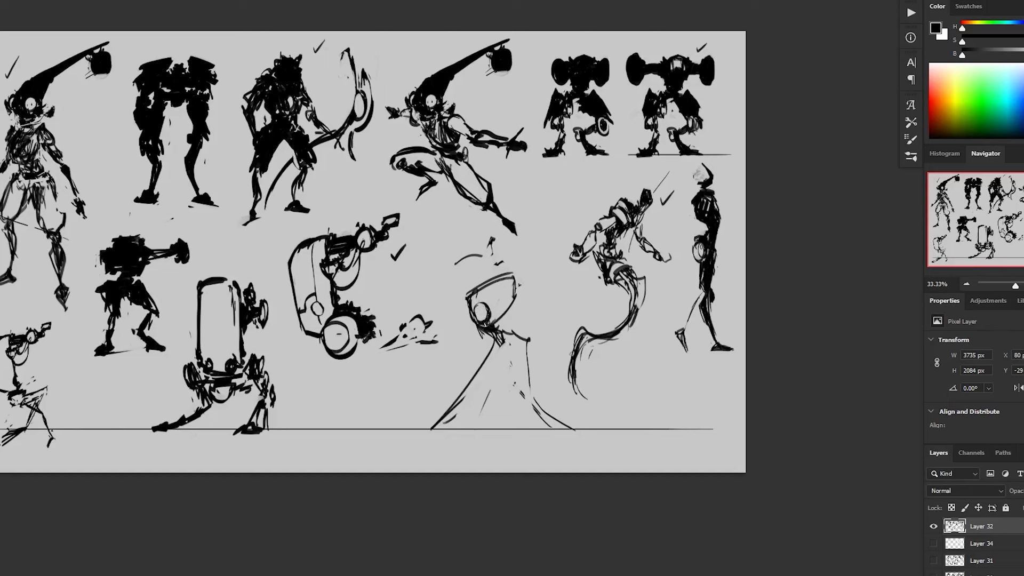
pyautogui.moveTo(468, 293)
pyautogui.mouseDown()
pyautogui.moveTo(465, 318)
pyautogui.moveTo(511, 320)
pyautogui.mouseUp()
pyautogui.hotkey('ctrl', 'z')
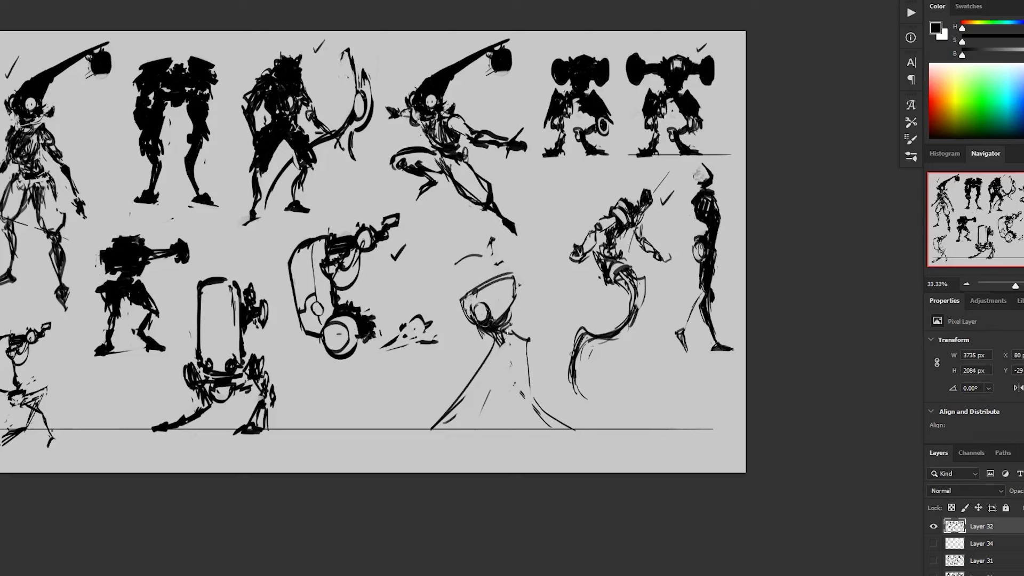
# - Draw the hanging arm with a bulky forearm, and the other arm with a round hand holding a tall vertical staff
pyautogui.moveTo(462, 313)
pyautogui.mouseDown()
pyautogui.moveTo(453, 383)
pyautogui.moveTo(456, 361)
pyautogui.moveTo(447, 373)
pyautogui.moveTo(457, 402)
pyautogui.mouseUp()
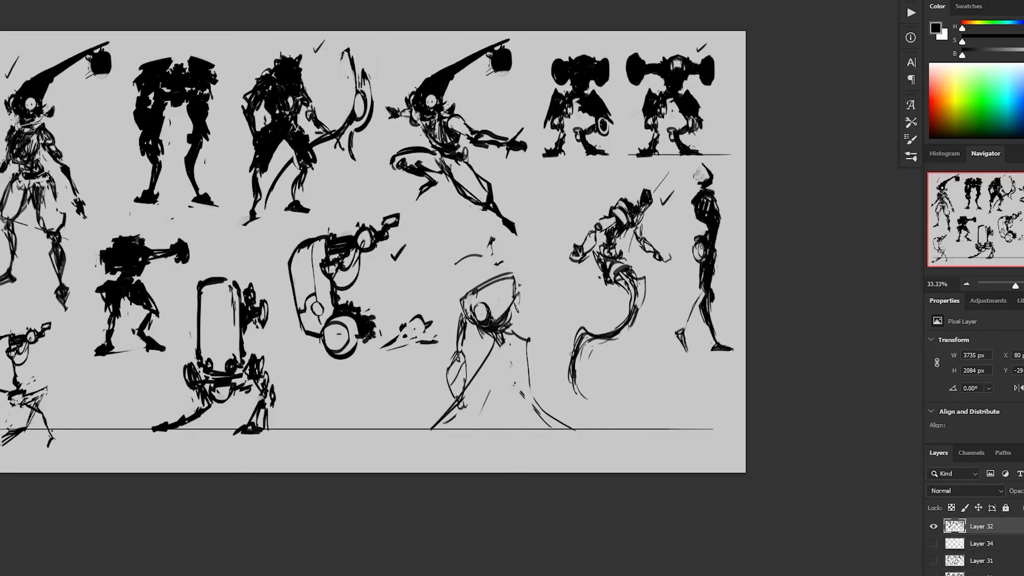
pyautogui.moveTo(550, 305)
pyautogui.mouseDown()
pyautogui.moveTo(538, 331)
pyautogui.moveTo(549, 324)
pyautogui.moveTo(551, 335)
pyautogui.moveTo(532, 330)
pyautogui.moveTo(548, 255)
pyautogui.moveTo(553, 409)
pyautogui.mouseUp()
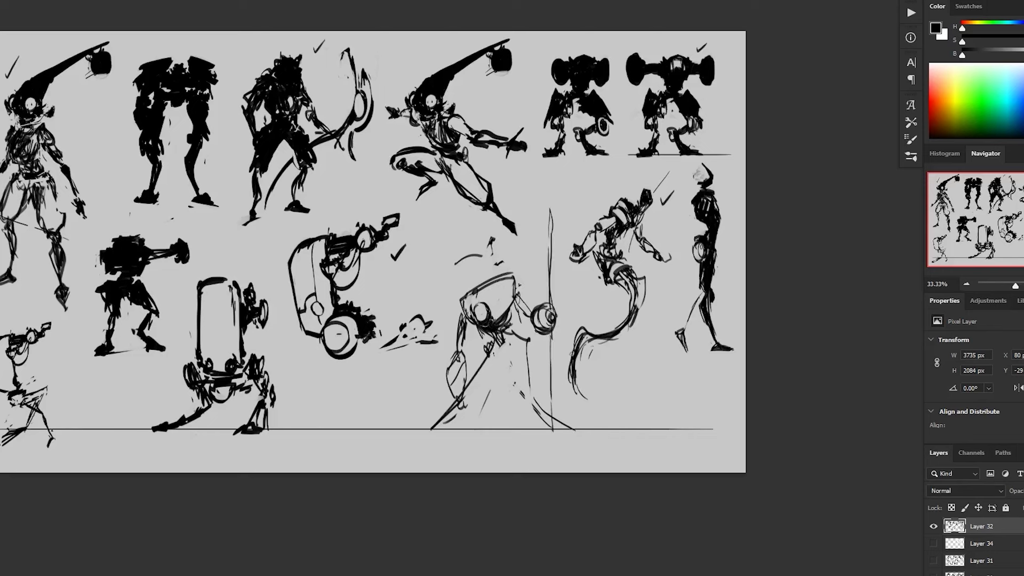
# - Build up both legs with thigh and shin contours and draw flat feet on the ground line
pyautogui.moveTo(522, 348); pyautogui.dragTo(524, 378)
pyautogui.moveTo(518, 348); pyautogui.dragTo(528, 396)
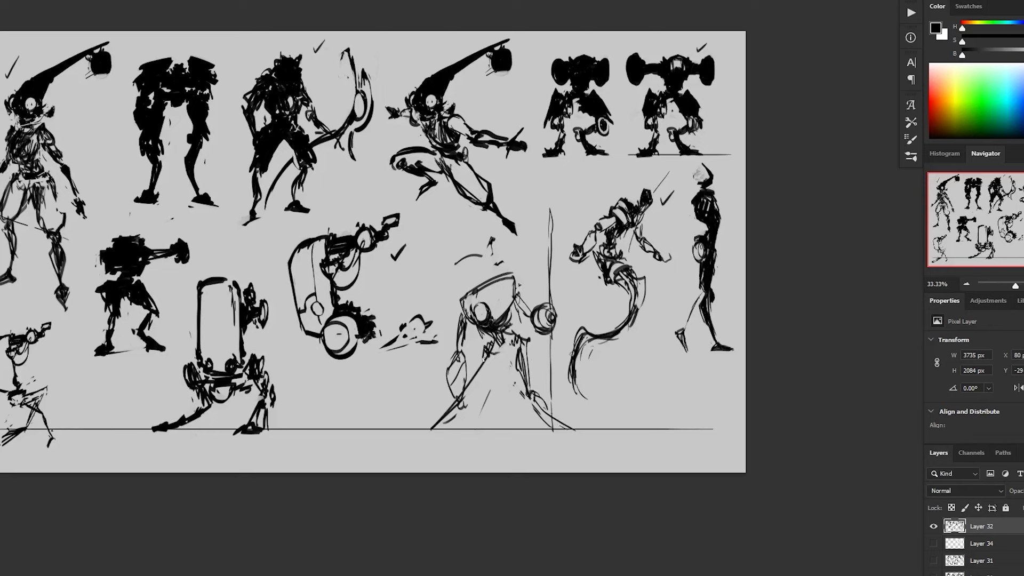
pyautogui.moveTo(487, 355); pyautogui.dragTo(472, 399)
pyautogui.moveTo(481, 376); pyautogui.dragTo(479, 396)
pyautogui.moveTo(487, 358); pyautogui.dragTo(482, 368)
pyautogui.moveTo(459, 404); pyautogui.dragTo(445, 418)
pyautogui.moveTo(470, 399); pyautogui.dragTo(428, 430)
pyautogui.moveTo(444, 428); pyautogui.dragTo(422, 432)
pyautogui.moveTo(545, 429); pyautogui.dragTo(573, 429)
# - Select the figure's lower legs and move them up slightly to shorten the legs, then deselect
pyautogui.keyDown('ctrl'); pyautogui.keyDown('alt'); pyautogui.click(671, 465); pyautogui.keyUp('alt'); pyautogui.keyUp('ctrl')
pyautogui.keyDown('ctrl'); pyautogui.click(667, 473); pyautogui.keyUp('ctrl')
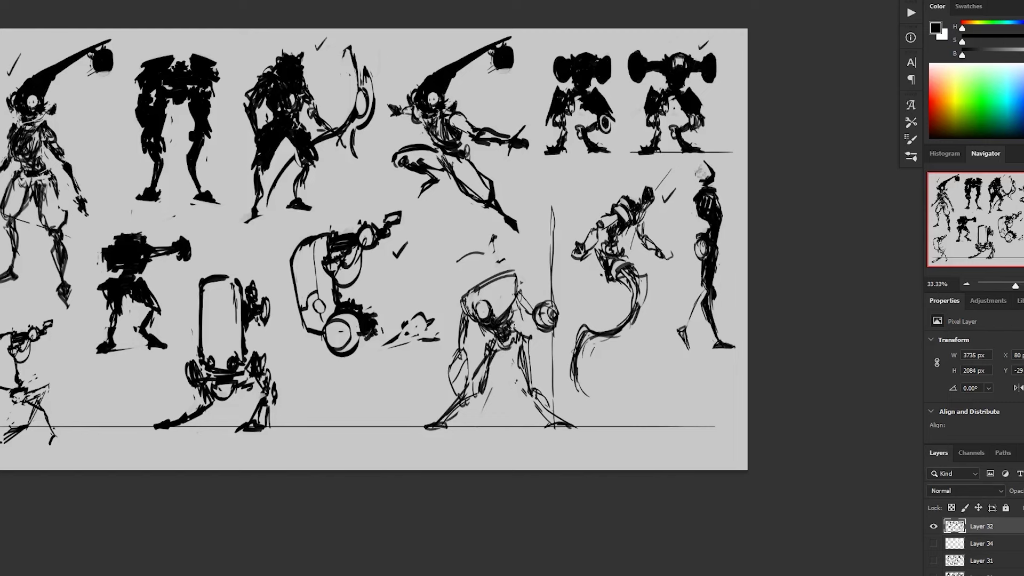
pyautogui.moveTo(527, 329)
pyautogui.mouseDown()
pyautogui.moveTo(476, 367)
pyautogui.moveTo(470, 398)
pyautogui.moveTo(408, 426)
pyautogui.moveTo(560, 451)
pyautogui.moveTo(584, 434)
pyautogui.moveTo(539, 341)
pyautogui.moveTo(411, 421)
pyautogui.mouseUp()
pyautogui.moveTo(556, 422); pyautogui.dragTo(552, 407)
pyautogui.hotkey('ctrl', 'd')
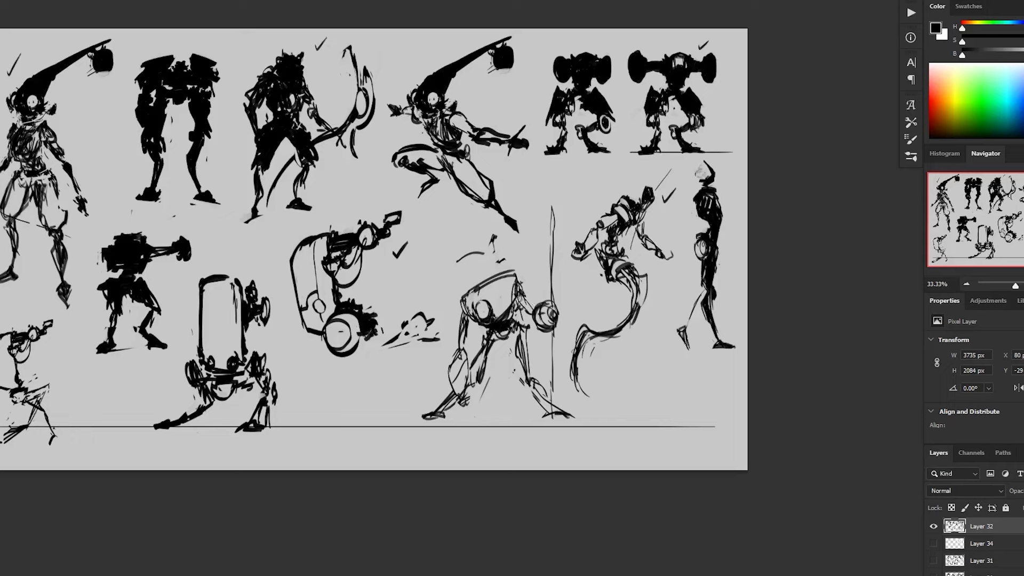
# - Try a diamond-shaped tip on the upper end of the staff
pyautogui.keyDown('alt'); pyautogui.click(669, 495); pyautogui.keyUp('alt')
pyautogui.moveTo(694, 574); pyautogui.dragTo(697, 560)
pyautogui.moveTo(662, 510); pyautogui.dragTo(663, 503)
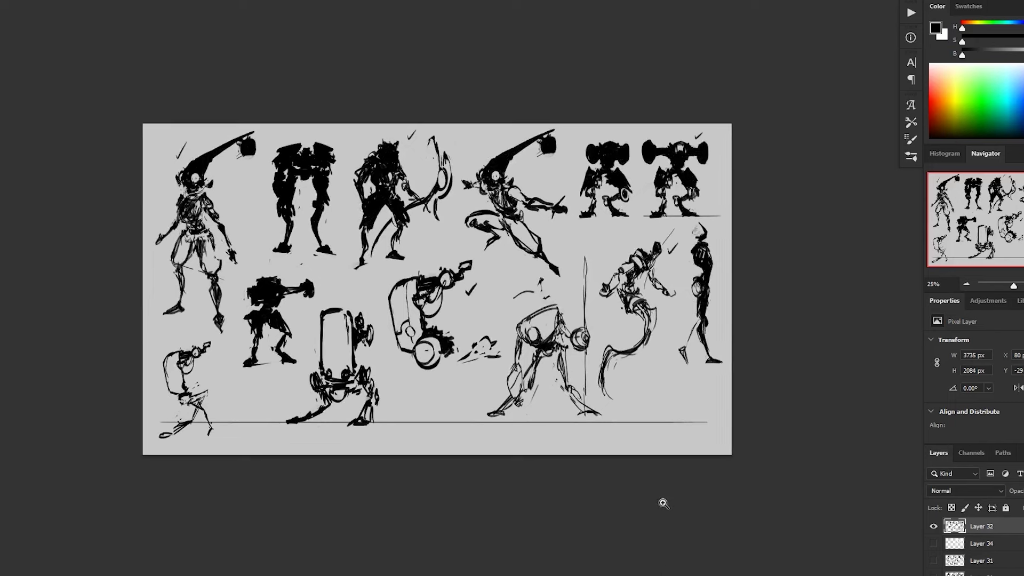
pyautogui.click(612, 337)
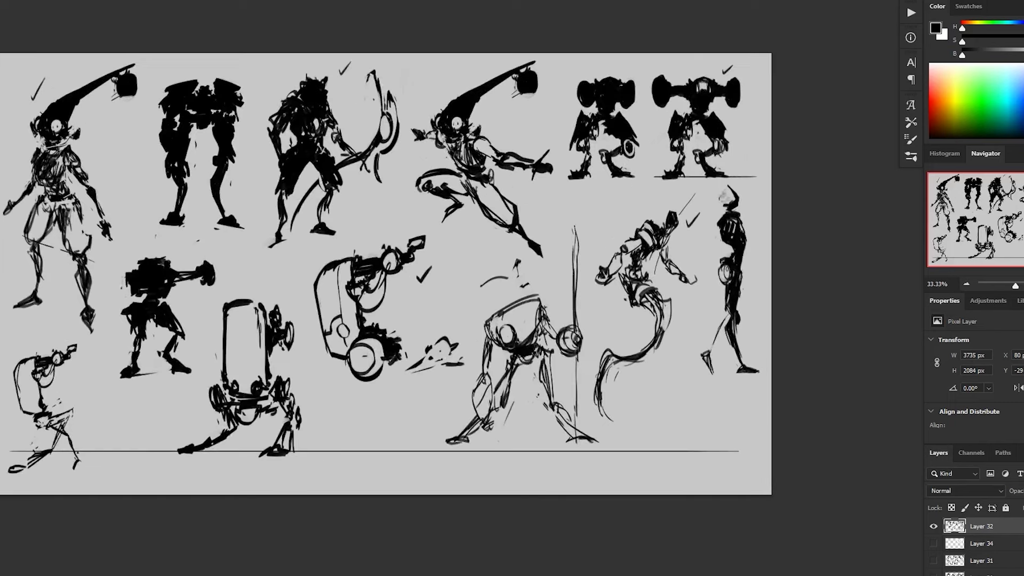
pyautogui.moveTo(575, 233)
pyautogui.mouseDown()
pyautogui.moveTo(574, 217)
pyautogui.moveTo(573, 281)
pyautogui.mouseUp()
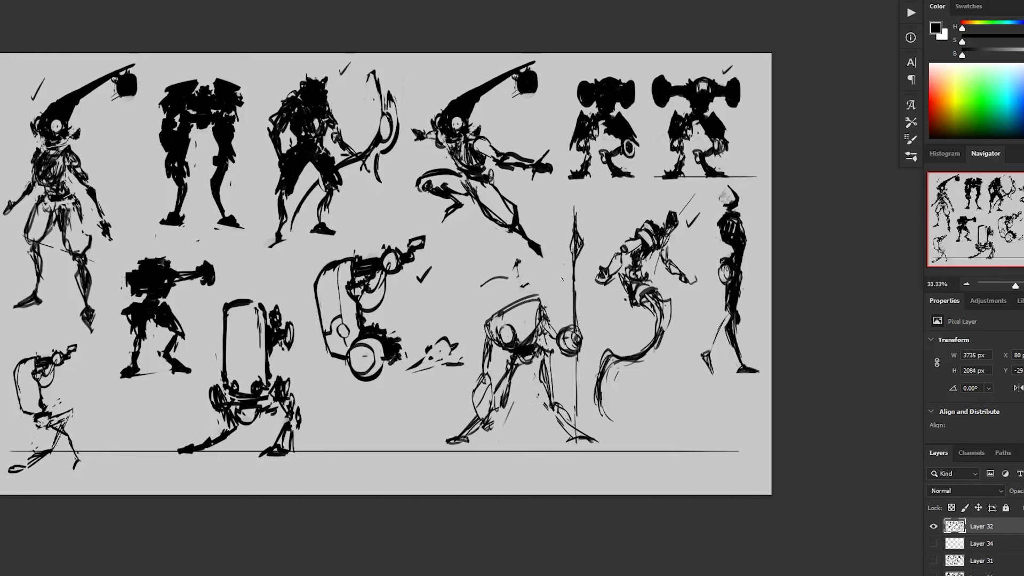
pyautogui.keyDown('alt'); pyautogui.click(655, 358); pyautogui.keyUp('alt')
pyautogui.hotkey('ctrl', 'z')
# - Draw a narrow lantern-shaped head on the upper part of the staff, undoing the misplaced strokes
pyautogui.keyDown('ctrl'); pyautogui.click(611, 286); pyautogui.keyUp('ctrl')
pyautogui.keyDown('ctrl'); pyautogui.click(611, 286); pyautogui.keyUp('ctrl')
pyautogui.moveTo(591, 247)
pyautogui.mouseDown()
pyautogui.moveTo(587, 230)
pyautogui.moveTo(585, 299)
pyautogui.moveTo(577, 245)
pyautogui.moveTo(580, 312)
pyautogui.mouseUp()
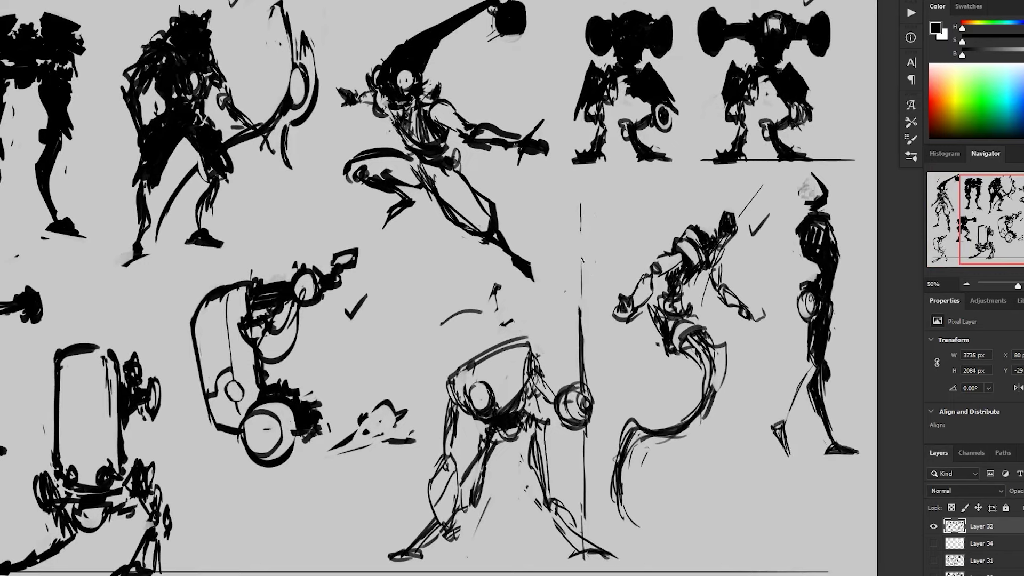
pyautogui.moveTo(582, 248); pyautogui.dragTo(592, 266)
pyautogui.moveTo(574, 275)
pyautogui.mouseDown()
pyautogui.moveTo(581, 288)
pyautogui.moveTo(586, 249)
pyautogui.mouseUp()
pyautogui.moveTo(592, 264)
pyautogui.mouseDown()
pyautogui.moveTo(581, 295)
pyautogui.moveTo(589, 289)
pyautogui.moveTo(572, 276)
pyautogui.moveTo(582, 292)
pyautogui.moveTo(589, 283)
pyautogui.mouseUp()
pyautogui.hotkey('ctrl', 'z')
pyautogui.hotkey('ctrl', 'z')
pyautogui.scroll(-1, 635, 289)
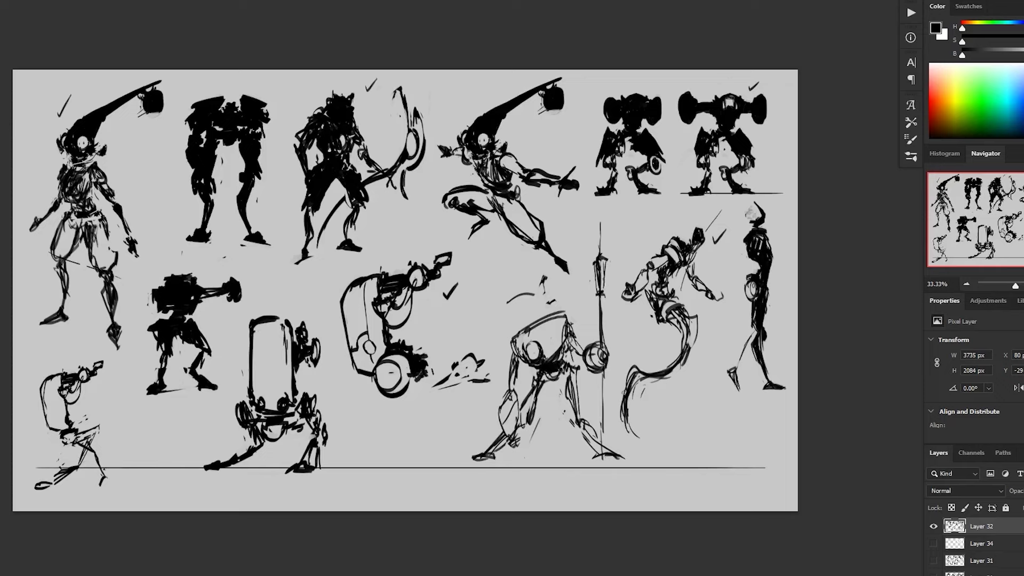
# - Thicken the lower shaft of the staff from the round hand down to the ground
pyautogui.keyDown('alt'); pyautogui.click(705, 484); pyautogui.keyUp('alt')
pyautogui.moveTo(740, 563); pyautogui.dragTo(749, 544)
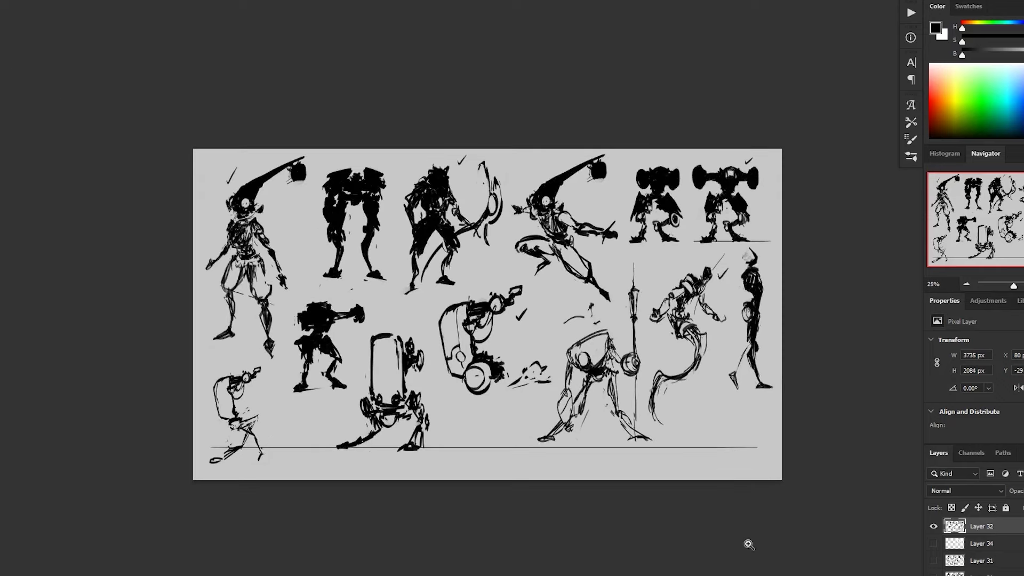
pyautogui.scroll(-1, 699, 539)
pyautogui.scroll(2, 686, 546)
pyautogui.scroll(1, 718, 544)
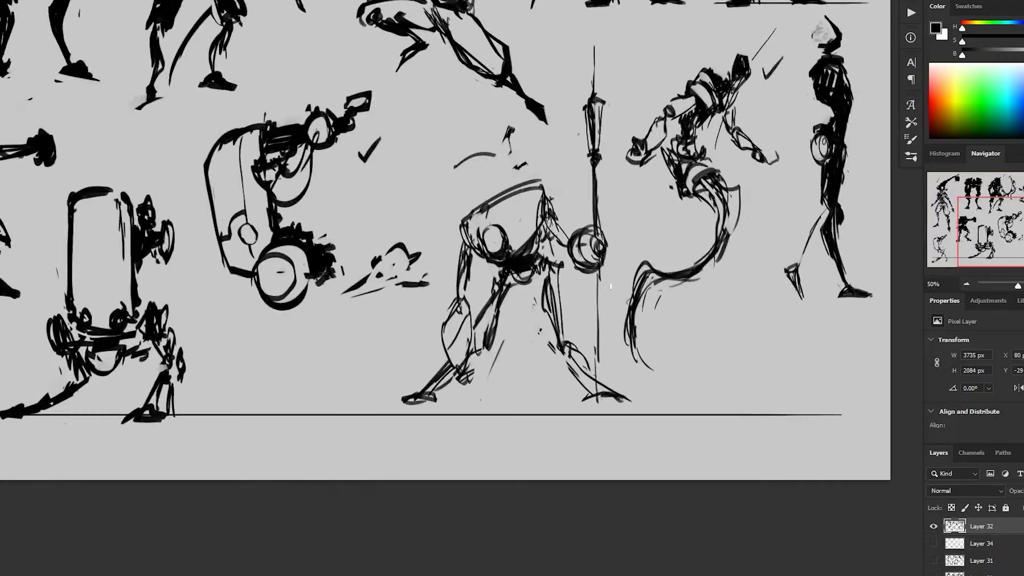
pyautogui.moveTo(598, 277)
pyautogui.mouseDown()
pyautogui.moveTo(599, 411)
pyautogui.moveTo(597, 261)
pyautogui.mouseUp()
# - Add a small check mark beside the staff and strengthen the upper contour of the figure's body
pyautogui.keyDown('alt'); pyautogui.click(667, 280); pyautogui.keyUp('alt')
pyautogui.moveTo(782, 287); pyautogui.dragTo(801, 331)
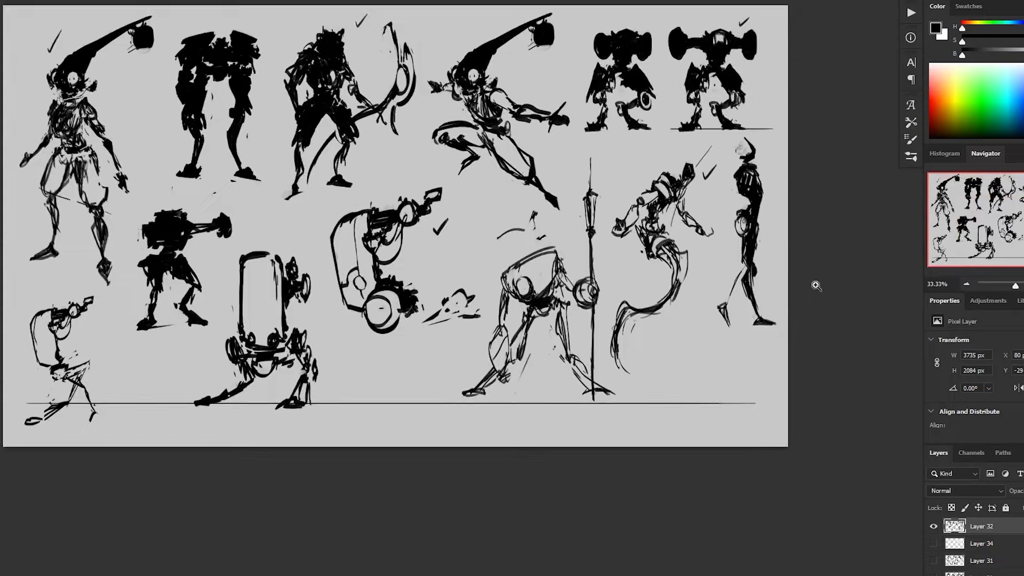
pyautogui.click(812, 279)
pyautogui.moveTo(506, 238); pyautogui.dragTo(516, 230)
pyautogui.moveTo(525, 348); pyautogui.dragTo(556, 421)
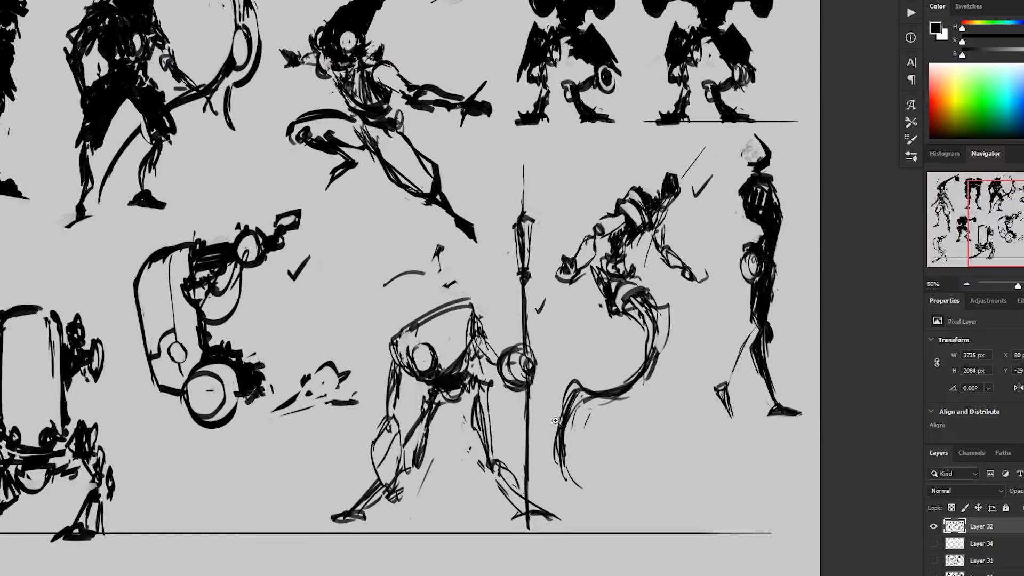
pyautogui.moveTo(402, 331)
pyautogui.mouseDown()
pyautogui.moveTo(427, 309)
pyautogui.moveTo(465, 304)
pyautogui.mouseUp()
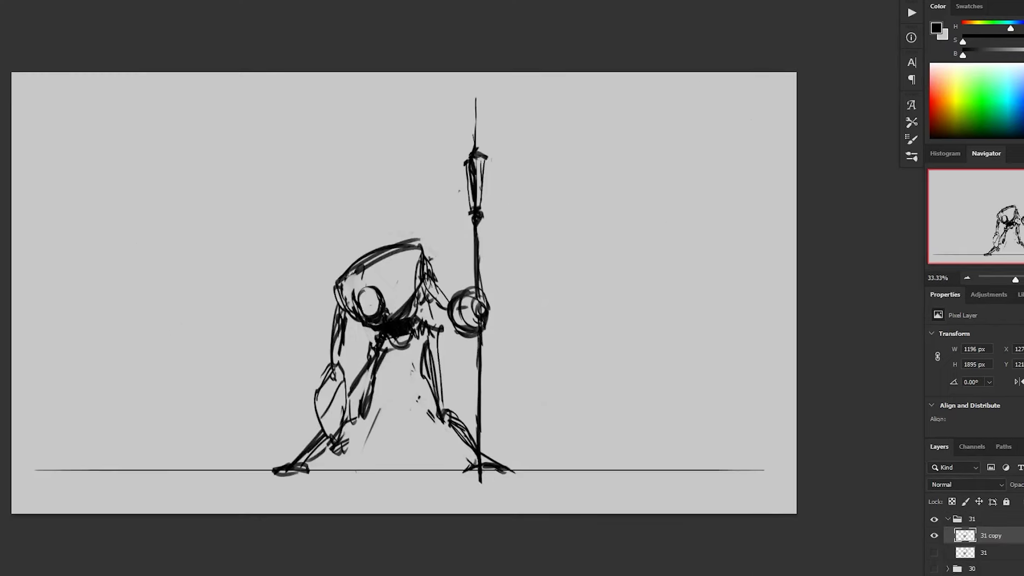
# - Paint the isolated figure's upper body rim and oval detail in solid black
pyautogui.click(502, 335)
pyautogui.click(490, 331)
pyautogui.moveTo(336, 219); pyautogui.dragTo(427, 261)
pyautogui.moveTo(296, 270)
pyautogui.mouseDown()
pyautogui.moveTo(366, 228)
pyautogui.moveTo(373, 206)
pyautogui.moveTo(434, 199)
pyautogui.moveTo(387, 192)
pyautogui.moveTo(353, 243)
pyautogui.moveTo(382, 227)
pyautogui.mouseUp()
pyautogui.press('b')
pyautogui.moveTo(348, 440); pyautogui.dragTo(354, 415)
pyautogui.moveTo(337, 255)
pyautogui.mouseDown()
pyautogui.moveTo(330, 291)
pyautogui.moveTo(364, 304)
pyautogui.moveTo(376, 278)
pyautogui.moveTo(345, 250)
pyautogui.moveTo(336, 282)
pyautogui.moveTo(344, 255)
pyautogui.moveTo(371, 280)
pyautogui.mouseUp()
# - Block in the side of the upper body around the oval in black and sharpen the corner of its top edge
pyautogui.press('e')
pyautogui.press('b')
pyautogui.moveTo(315, 241); pyautogui.dragTo(327, 294)
pyautogui.moveTo(275, 224); pyautogui.dragTo(302, 278)
pyautogui.moveTo(442, 152); pyautogui.dragTo(447, 178)
pyautogui.moveTo(407, 152)
pyautogui.mouseDown()
pyautogui.moveTo(446, 149)
pyautogui.moveTo(449, 165)
pyautogui.mouseUp()
pyautogui.press('e')
pyautogui.hotkey('ctrl', 'z')
pyautogui.press('b')
pyautogui.moveTo(276, 224)
pyautogui.mouseDown()
pyautogui.moveTo(304, 251)
pyautogui.moveTo(307, 213)
pyautogui.moveTo(309, 291)
pyautogui.moveTo(324, 299)
pyautogui.mouseUp()
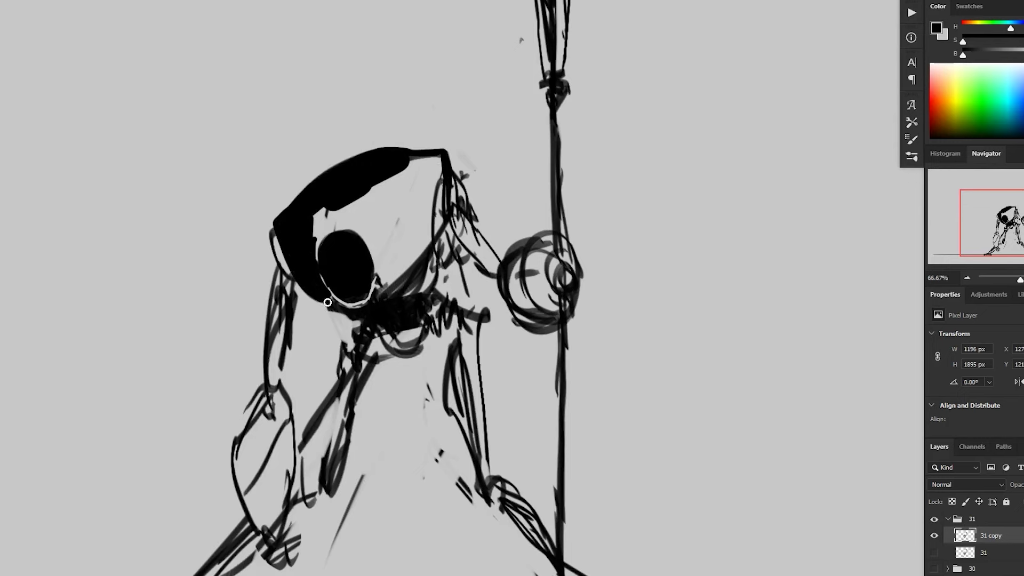
# - Extend the upper body's brim into solid black points at both ends and undo the stray strokes
pyautogui.moveTo(432, 218); pyautogui.dragTo(422, 203)
pyautogui.moveTo(412, 276)
pyautogui.mouseDown()
pyautogui.moveTo(422, 261)
pyautogui.moveTo(400, 283)
pyautogui.mouseUp()
pyautogui.moveTo(434, 143); pyautogui.dragTo(424, 256)
pyautogui.moveTo(271, 217)
pyautogui.mouseDown()
pyautogui.moveTo(275, 208)
pyautogui.moveTo(308, 246)
pyautogui.moveTo(250, 238)
pyautogui.moveTo(272, 219)
pyautogui.mouseUp()
pyautogui.hotkey('ctrl', 'z')
pyautogui.hotkey('ctrl', 'z')
pyautogui.moveTo(498, 223); pyautogui.dragTo(485, 258)
pyautogui.moveTo(429, 171); pyautogui.dragTo(462, 170)
pyautogui.moveTo(462, 171)
pyautogui.mouseDown()
pyautogui.moveTo(422, 221)
pyautogui.moveTo(454, 175)
pyautogui.mouseUp()
pyautogui.moveTo(457, 178)
pyautogui.mouseDown()
pyautogui.moveTo(445, 151)
pyautogui.moveTo(476, 123)
pyautogui.mouseUp()
pyautogui.hotkey('ctrl', 'z')
pyautogui.hotkey('ctrl', '-')
pyautogui.hotkey('ctrl', '+')
pyautogui.scroll(-2, 509, 137)
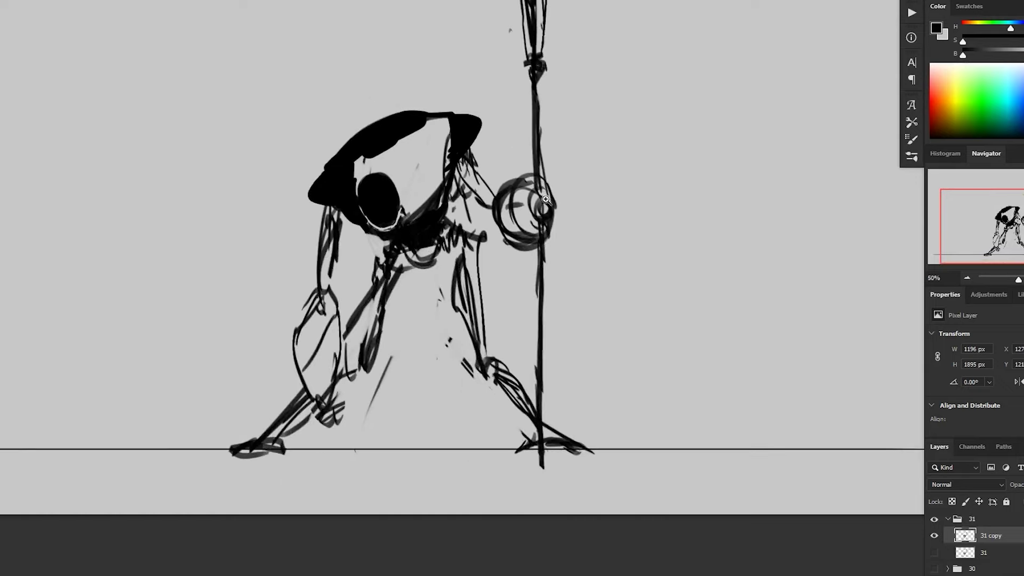
# - Lasso the open interior of the upper body and fill it black, keeping the light ring around the oval
pyautogui.scroll(3, 405, 160)
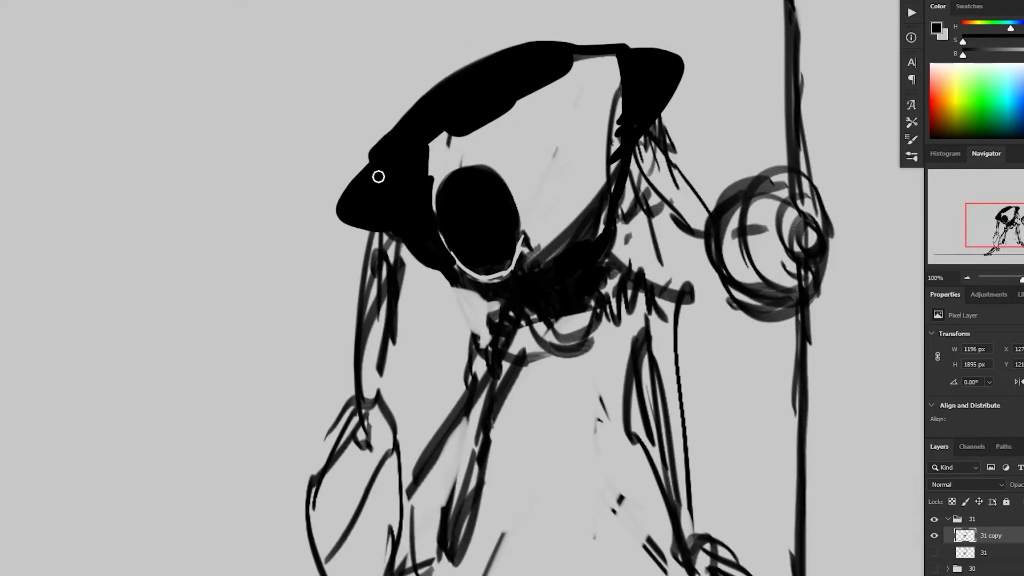
pyautogui.scroll(-1, 377, 174)
pyautogui.moveTo(410, 196)
pyautogui.mouseDown()
pyautogui.moveTo(428, 273)
pyautogui.moveTo(475, 229)
pyautogui.moveTo(457, 245)
pyautogui.mouseUp()
pyautogui.moveTo(392, 282); pyautogui.dragTo(382, 307)
pyautogui.moveTo(353, 242)
pyautogui.mouseDown()
pyautogui.moveTo(401, 226)
pyautogui.moveTo(356, 209)
pyautogui.mouseUp()
pyautogui.press('l')
pyautogui.moveTo(455, 169)
pyautogui.mouseDown()
pyautogui.moveTo(424, 164)
pyautogui.moveTo(363, 217)
pyautogui.moveTo(409, 294)
pyautogui.mouseUp()
pyautogui.hotkey('alt', 'BackSpace')
pyautogui.moveTo(493, 350); pyautogui.dragTo(481, 312)
pyautogui.hotkey('ctrl', 'd')
# - Paint the rounded shape hanging beneath the upper body solid black and tidy the joint next to it
pyautogui.keyDown('alt'); pyautogui.click(548, 359); pyautogui.keyUp('alt')
pyautogui.scroll(1, 540, 456)
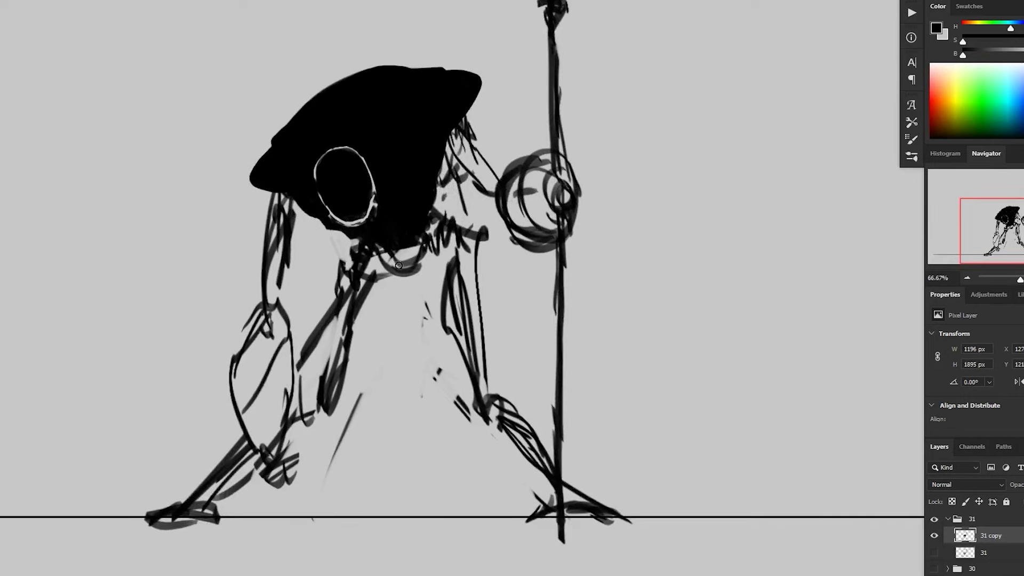
pyautogui.moveTo(417, 208)
pyautogui.mouseDown()
pyautogui.moveTo(416, 258)
pyautogui.moveTo(423, 247)
pyautogui.moveTo(408, 228)
pyautogui.mouseUp()
pyautogui.scroll(-1, 413, 260)
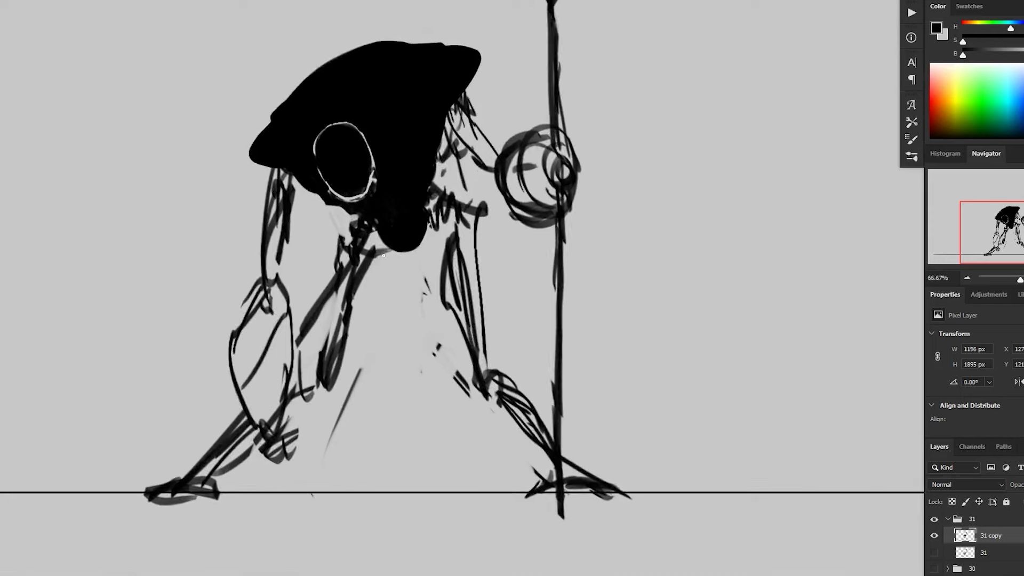
pyautogui.moveTo(353, 217); pyautogui.dragTo(330, 249)
# - Delete the sketchy lines of the staff-side upper arm and rebuild the arm with solid black jointed segments
pyautogui.moveTo(415, 193)
pyautogui.mouseDown()
pyautogui.moveTo(411, 212)
pyautogui.moveTo(426, 144)
pyautogui.moveTo(421, 186)
pyautogui.mouseUp()
pyautogui.moveTo(427, 159); pyautogui.dragTo(445, 168)
pyautogui.moveTo(442, 118)
pyautogui.mouseDown()
pyautogui.moveTo(446, 133)
pyautogui.moveTo(431, 140)
pyautogui.moveTo(449, 159)
pyautogui.moveTo(449, 149)
pyautogui.moveTo(466, 196)
pyautogui.moveTo(469, 177)
pyautogui.moveTo(473, 186)
pyautogui.moveTo(453, 169)
pyautogui.moveTo(421, 183)
pyautogui.moveTo(446, 222)
pyautogui.mouseUp()
pyautogui.press('Delete')
pyautogui.hotkey('ctrl', 'd')
pyautogui.press('b')
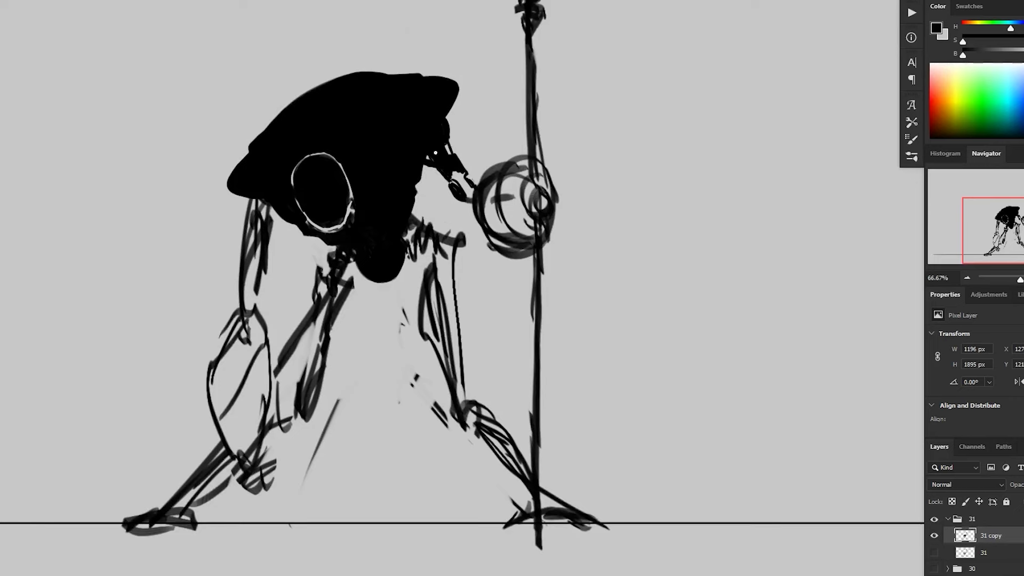
# - Select the round hand on the staff, fill it solid black, and refine its edge with small lower bumps
pyautogui.scroll(-1, 467, 214)
pyautogui.scroll(1, 589, 197)
pyautogui.moveTo(511, 176)
pyautogui.mouseDown()
pyautogui.moveTo(478, 162)
pyautogui.moveTo(443, 234)
pyautogui.moveTo(491, 263)
pyautogui.moveTo(511, 177)
pyautogui.mouseUp()
pyautogui.hotkey('shift', 'BackSpace')
pyautogui.press('Return')
pyautogui.hotkey('ctrl', 'd')
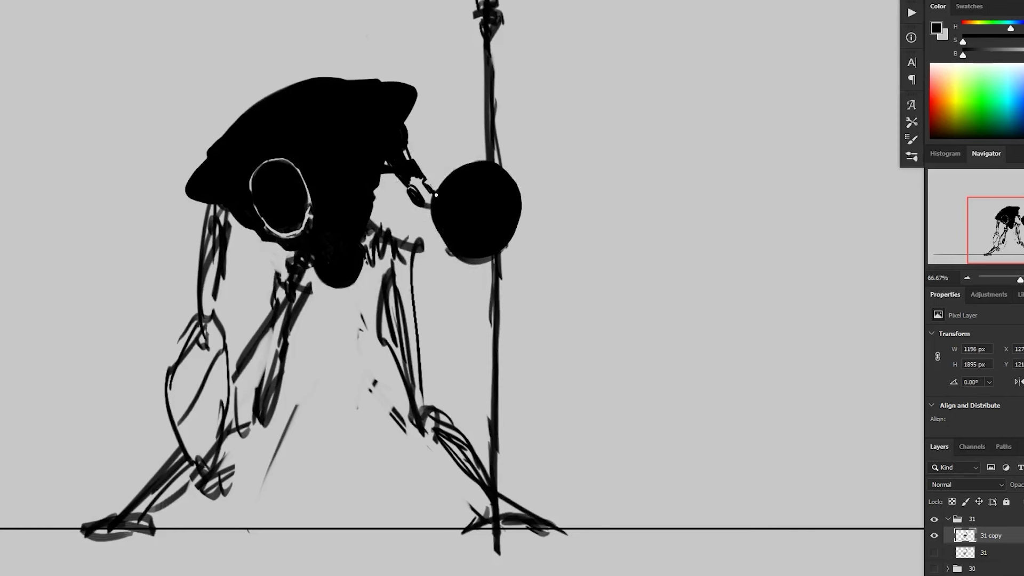
pyautogui.moveTo(432, 201)
pyautogui.mouseDown()
pyautogui.moveTo(474, 182)
pyautogui.moveTo(476, 160)
pyautogui.mouseUp()
pyautogui.moveTo(462, 260); pyautogui.dragTo(514, 239)
pyautogui.hotkey('ctrl', '-')
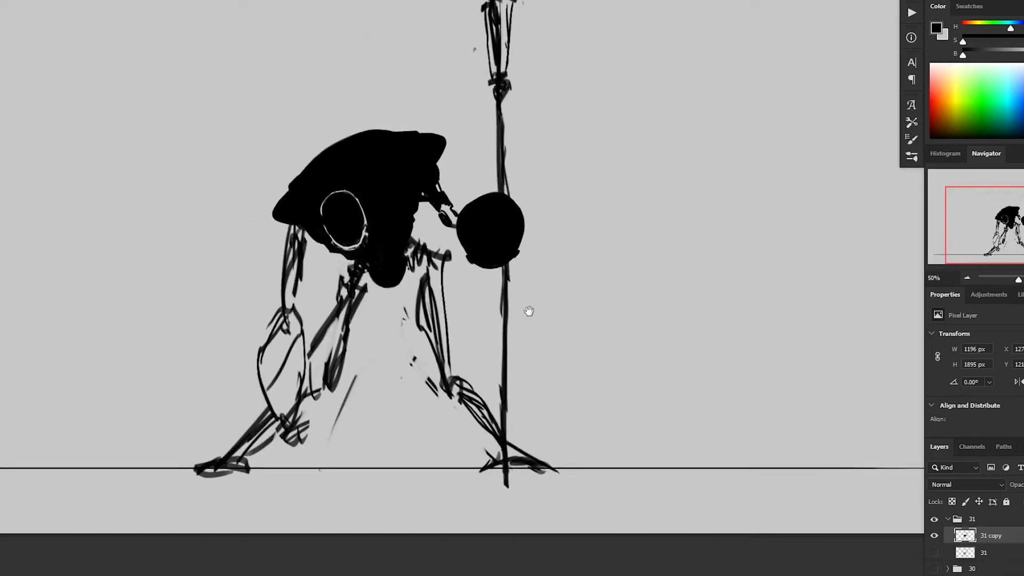
# - Paint a black elbow joint on the hanging arm and redraw the rounded outline of its forearm
pyautogui.moveTo(528, 311); pyautogui.dragTo(571, 282)
pyautogui.hotkey('ctrl', '+')
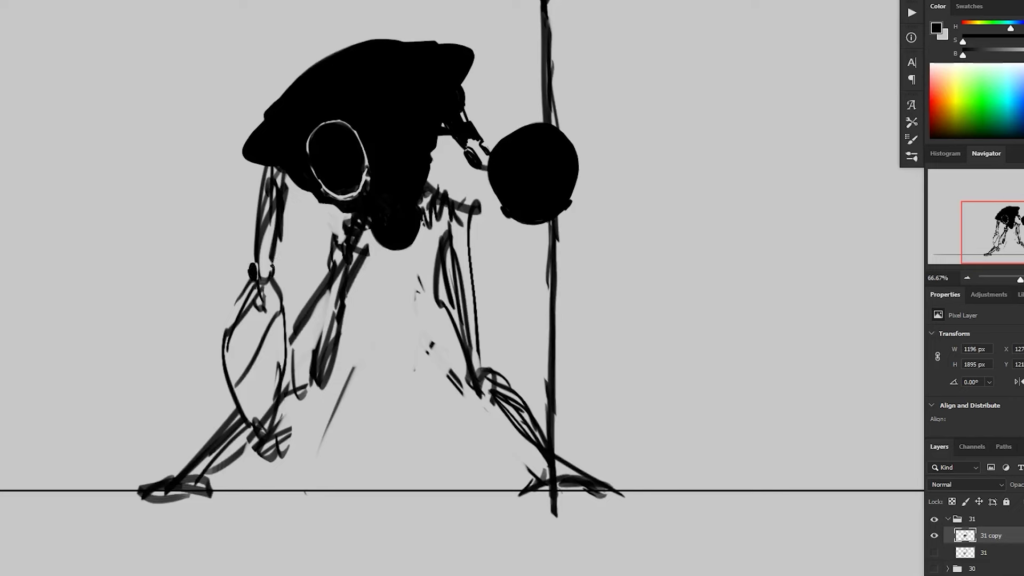
pyautogui.moveTo(268, 268)
pyautogui.mouseDown()
pyautogui.moveTo(232, 383)
pyautogui.moveTo(287, 376)
pyautogui.mouseUp()
pyautogui.keyDown('alt'); pyautogui.click(348, 431); pyautogui.keyUp('alt')
pyautogui.keyDown('ctrl'); pyautogui.click(338, 440); pyautogui.keyUp('ctrl')
# - Paint the shoulder joint and upper-arm contour of the hanging arm, select the segment, and fill it solid black
pyautogui.moveTo(324, 209); pyautogui.dragTo(324, 221)
pyautogui.moveTo(267, 175)
pyautogui.mouseDown()
pyautogui.moveTo(277, 200)
pyautogui.moveTo(264, 173)
pyautogui.moveTo(277, 199)
pyautogui.moveTo(291, 189)
pyautogui.moveTo(281, 255)
pyautogui.mouseUp()
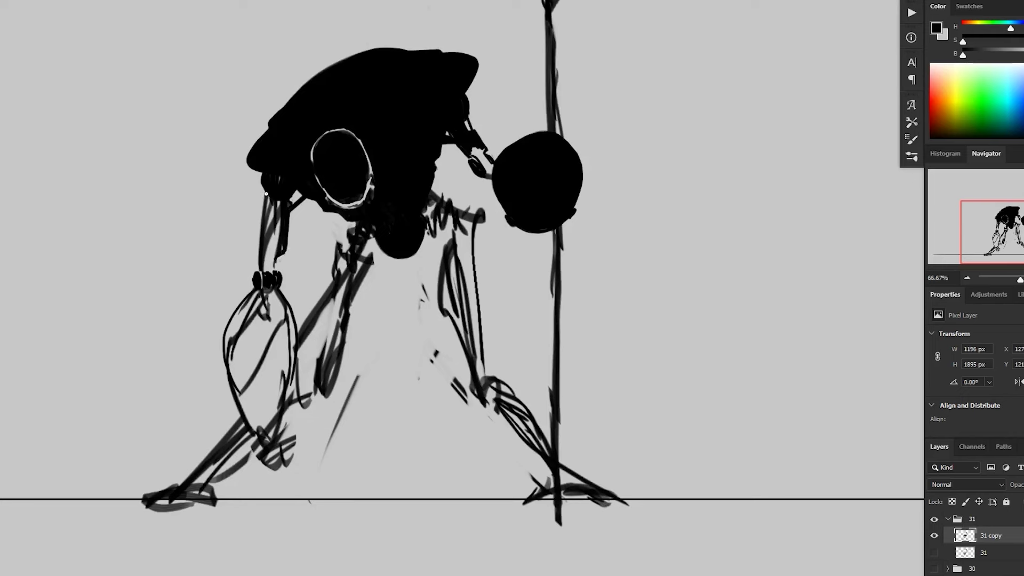
pyautogui.moveTo(264, 199)
pyautogui.mouseDown()
pyautogui.moveTo(257, 271)
pyautogui.moveTo(272, 258)
pyautogui.moveTo(268, 230)
pyautogui.mouseUp()
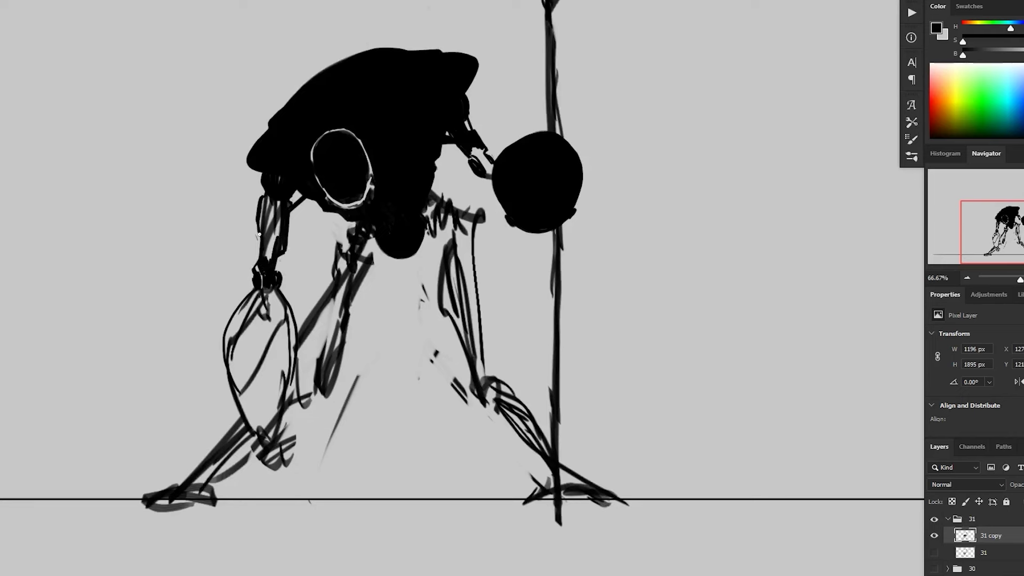
pyautogui.click(274, 196)
pyautogui.click(258, 217)
pyautogui.click(260, 267)
pyautogui.click(287, 256)
pyautogui.click(283, 195)
pyautogui.hotkey('alt', 'BackSpace')
pyautogui.hotkey('ctrl', 'd')
pyautogui.press('b')
pyautogui.scroll(-1, 350, 209)
pyautogui.scroll(1, 489, 207)
# - Select the sketchy gaps in the staff-side arm near the round hand and fill them solid black
pyautogui.press('l')
pyautogui.click(457, 164)
pyautogui.click(442, 159)
pyautogui.click(430, 144)
pyautogui.click(421, 159)
pyautogui.click(438, 177)
pyautogui.doubleClick(463, 186)
pyautogui.hotkey('alt', 'BackSpace')
pyautogui.hotkey('ctrl', 'd')
pyautogui.press('b')
pyautogui.scroll(-1, 505, 180)
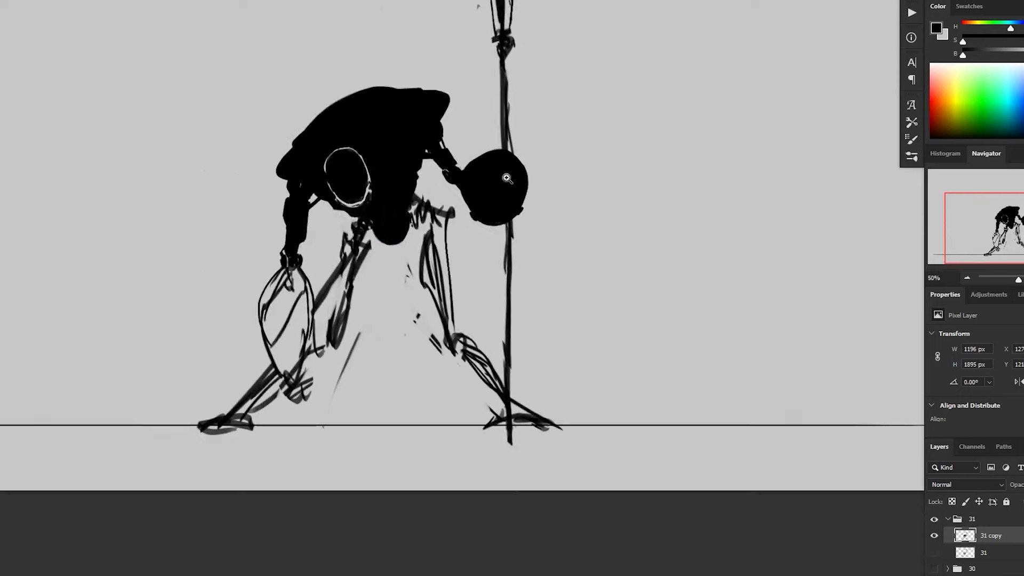
# - Erase the scribbled lines at the staff-side hip and paint a compact black hip joint there
pyautogui.moveTo(573, 463); pyautogui.dragTo(572, 456)
pyautogui.hotkey('ctrl', '+')
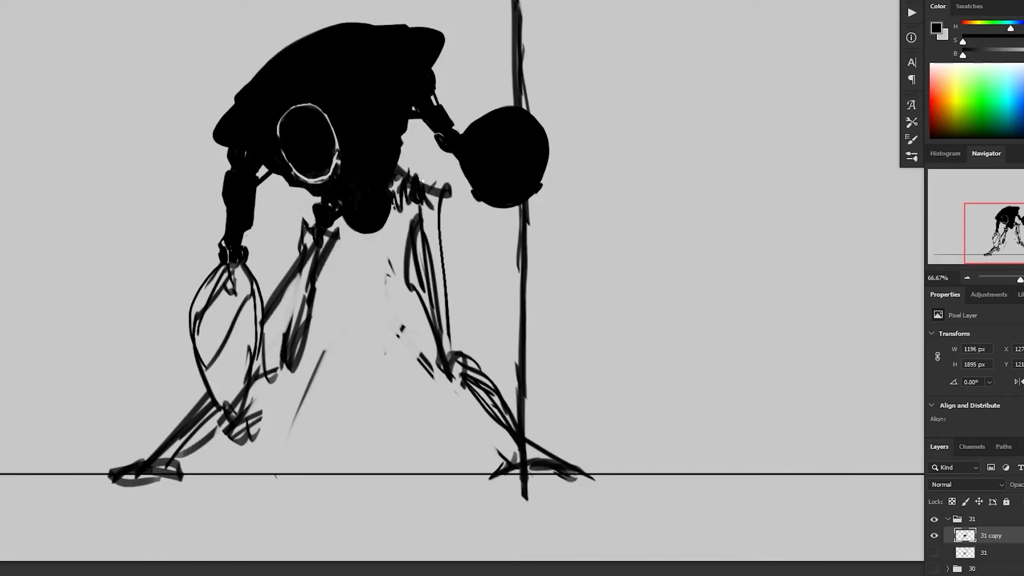
pyautogui.moveTo(420, 195)
pyautogui.mouseDown()
pyautogui.moveTo(411, 174)
pyautogui.moveTo(397, 179)
pyautogui.moveTo(420, 185)
pyautogui.moveTo(406, 197)
pyautogui.moveTo(412, 179)
pyautogui.moveTo(426, 187)
pyautogui.moveTo(405, 169)
pyautogui.moveTo(395, 205)
pyautogui.mouseUp()
pyautogui.press('e')
pyautogui.moveTo(396, 193); pyautogui.dragTo(406, 197)
pyautogui.hotkey('ctrl', 'z')
pyautogui.hotkey('ctrl', 'z')
pyautogui.moveTo(398, 191); pyautogui.dragTo(404, 211)
pyautogui.moveTo(405, 187)
pyautogui.mouseDown()
pyautogui.moveTo(445, 187)
pyautogui.moveTo(429, 178)
pyautogui.moveTo(440, 212)
pyautogui.mouseUp()
pyautogui.moveTo(419, 212); pyautogui.dragTo(417, 218)
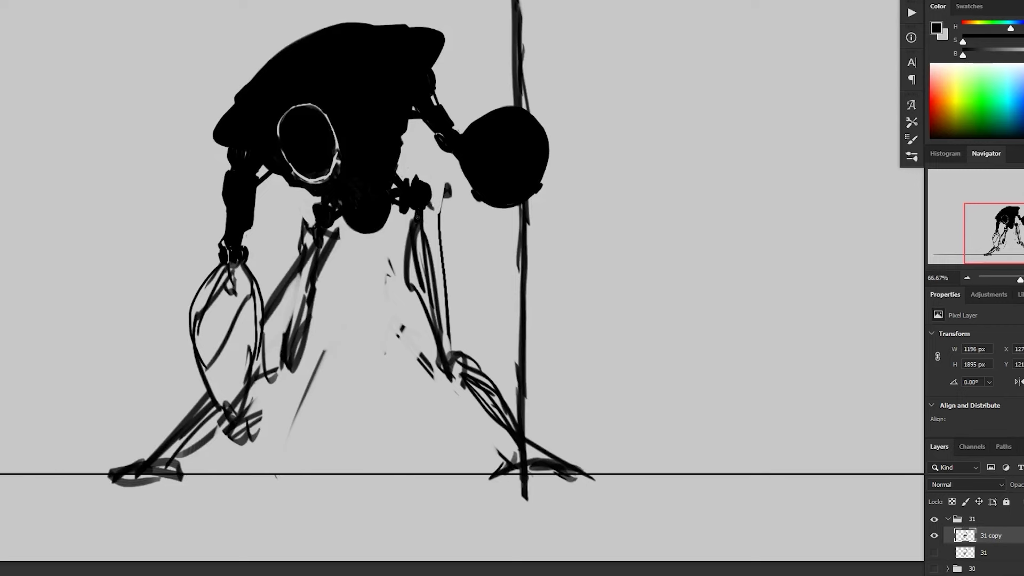
# - Select stray sketch marks around the staff-side leg and delete them
pyautogui.scroll(-1, 433, 215)
pyautogui.scroll(1, 457, 219)
pyautogui.scroll(-2, 480, 229)
pyautogui.scroll(2, 505, 293)
pyautogui.press('l')
pyautogui.moveTo(378, 176)
pyautogui.mouseDown()
pyautogui.moveTo(390, 264)
pyautogui.moveTo(376, 216)
pyautogui.mouseUp()
pyautogui.press('Delete')
pyautogui.hotkey('ctrl', 'd')
pyautogui.press('b')
# - Paint the upper end of the opposite thigh black and draw angular contours for the staff-side thigh
pyautogui.moveTo(295, 168)
pyautogui.mouseDown()
pyautogui.moveTo(315, 188)
pyautogui.moveTo(287, 234)
pyautogui.mouseUp()
pyautogui.hotkey('ctrl', '-')
pyautogui.hotkey('ctrl', '+')
pyautogui.moveTo(367, 170)
pyautogui.mouseDown()
pyautogui.moveTo(363, 194)
pyautogui.moveTo(386, 157)
pyautogui.moveTo(377, 196)
pyautogui.mouseUp()
pyautogui.moveTo(366, 174)
pyautogui.mouseDown()
pyautogui.moveTo(361, 234)
pyautogui.moveTo(374, 304)
pyautogui.mouseUp()
pyautogui.moveTo(381, 201); pyautogui.dragTo(405, 303)
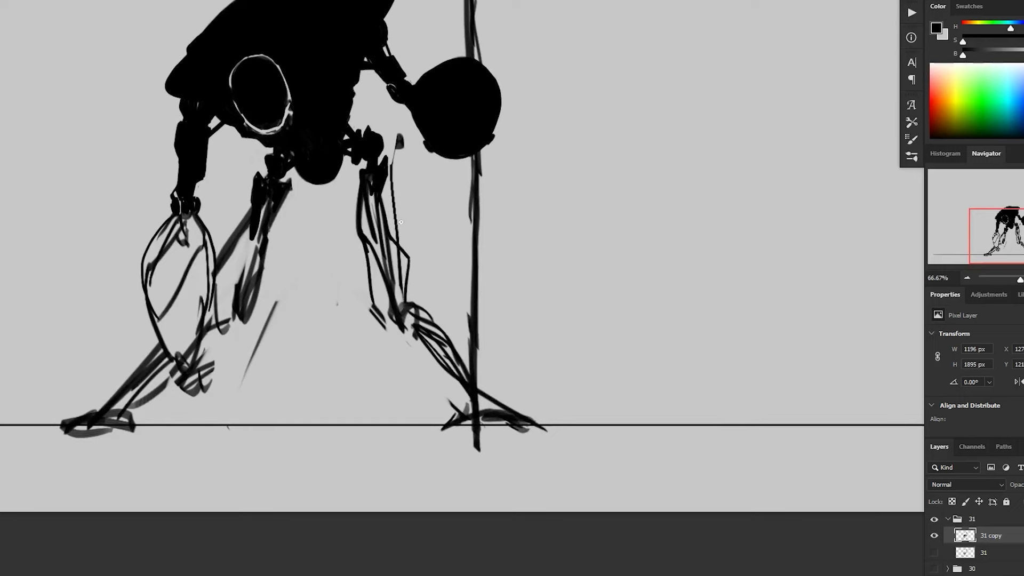
# - Delete the stray line beside the staff-side thigh and touch up the thigh's contour
pyautogui.moveTo(393, 222); pyautogui.dragTo(392, 163)
pyautogui.moveTo(419, 197); pyautogui.dragTo(420, 210)
pyautogui.press('Delete')
pyautogui.hotkey('ctrl', 'd')
pyautogui.press('b')
pyautogui.moveTo(389, 159); pyautogui.dragTo(376, 226)
# - Clean up the staff-side knee, paint a black knee joint, and redraw the angular contour of the lower leg
pyautogui.keyDown('alt'); pyautogui.click(429, 216); pyautogui.keyUp('alt')
pyautogui.click(449, 230)
pyautogui.keyDown('alt'); pyautogui.click(417, 214); pyautogui.keyUp('alt')
pyautogui.click(462, 317)
pyautogui.press('e')
pyautogui.moveTo(352, 271); pyautogui.dragTo(362, 288)
pyautogui.press('b')
pyautogui.moveTo(352, 267)
pyautogui.mouseDown()
pyautogui.moveTo(367, 290)
pyautogui.moveTo(399, 274)
pyautogui.moveTo(388, 269)
pyautogui.moveTo(395, 260)
pyautogui.moveTo(448, 338)
pyautogui.mouseUp()
pyautogui.moveTo(387, 290); pyautogui.dragTo(430, 339)
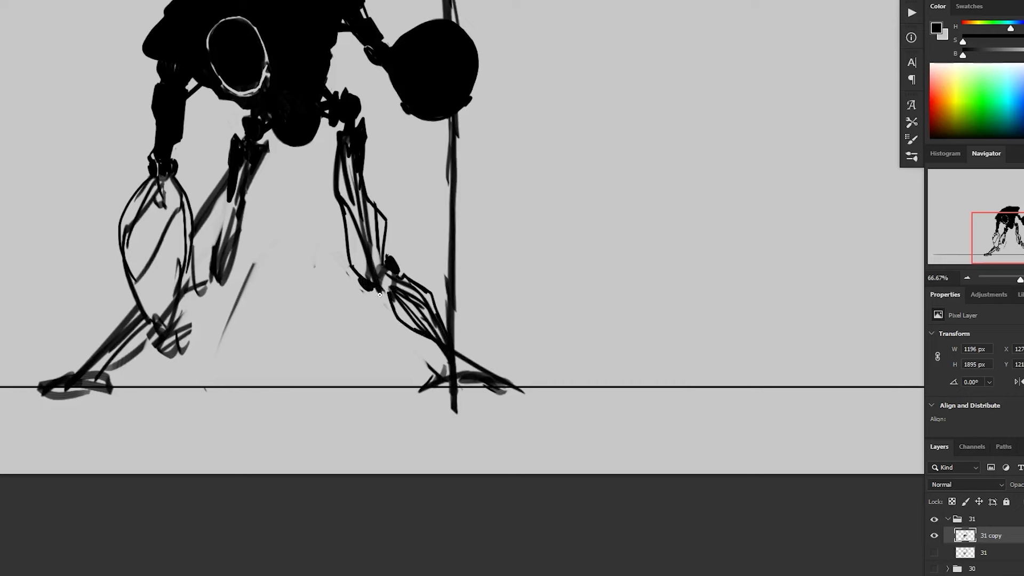
pyautogui.moveTo(379, 291)
pyautogui.mouseDown()
pyautogui.moveTo(389, 282)
pyautogui.moveTo(379, 274)
pyautogui.mouseUp()
pyautogui.moveTo(525, 367); pyautogui.dragTo(512, 352)
pyautogui.moveTo(412, 348); pyautogui.dragTo(425, 366)
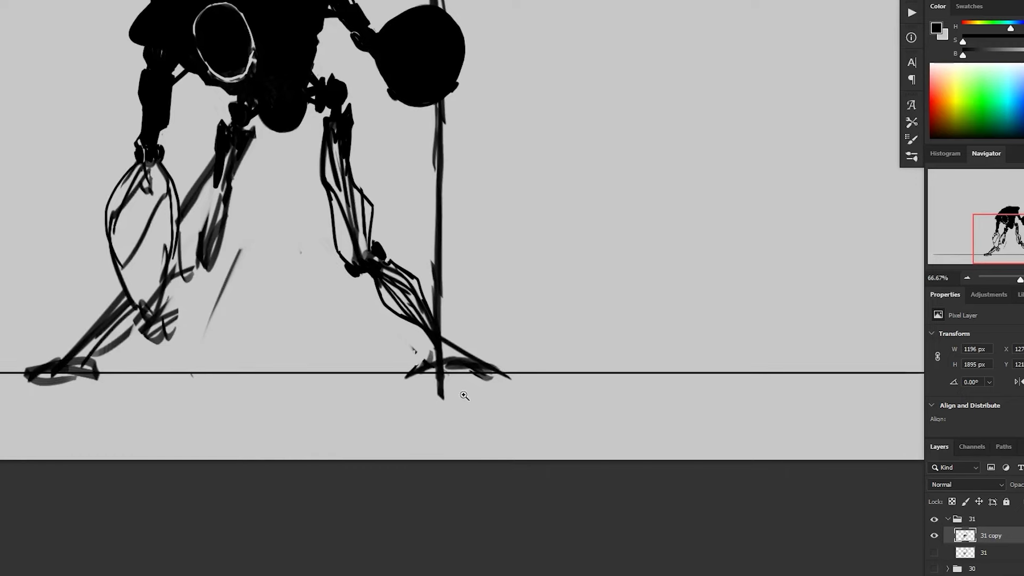
# - Select the leftover sketch marks between the two legs and delete them
pyautogui.moveTo(464, 395); pyautogui.dragTo(460, 396)
pyautogui.press('l')
pyautogui.moveTo(311, 334)
pyautogui.mouseDown()
pyautogui.moveTo(322, 235)
pyautogui.moveTo(264, 185)
pyautogui.moveTo(281, 401)
pyautogui.mouseUp()
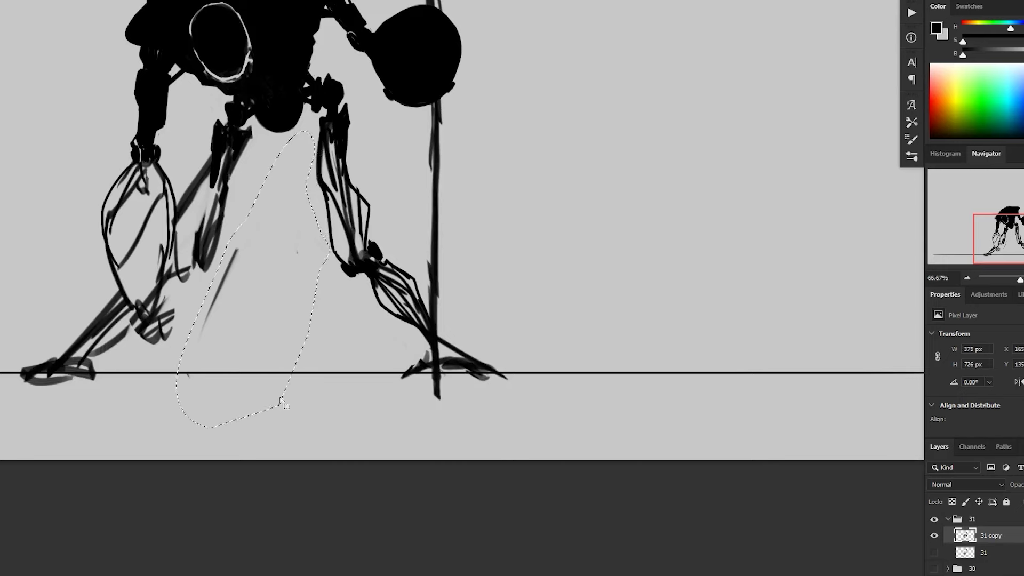
pyautogui.press('Delete')
pyautogui.hotkey('ctrl', 'd')
# - Paint the upper contours of the thigh behind the hanging arm and erase its loose lines
pyautogui.moveTo(255, 194); pyautogui.dragTo(286, 233)
pyautogui.moveTo(276, 180); pyautogui.dragTo(247, 237)
pyautogui.moveTo(275, 192); pyautogui.dragTo(315, 160)
pyautogui.moveTo(280, 166)
pyautogui.mouseDown()
pyautogui.moveTo(246, 220)
pyautogui.moveTo(294, 251)
pyautogui.moveTo(283, 208)
pyautogui.moveTo(279, 250)
pyautogui.mouseUp()
pyautogui.press('e')
pyautogui.moveTo(272, 259); pyautogui.dragTo(233, 303)
# - Close the contour of the thigh behind the hanging arm down to the knee and fill it solid black
pyautogui.hotkey('ctrl', '-')
pyautogui.scroll(1, 266, 225)
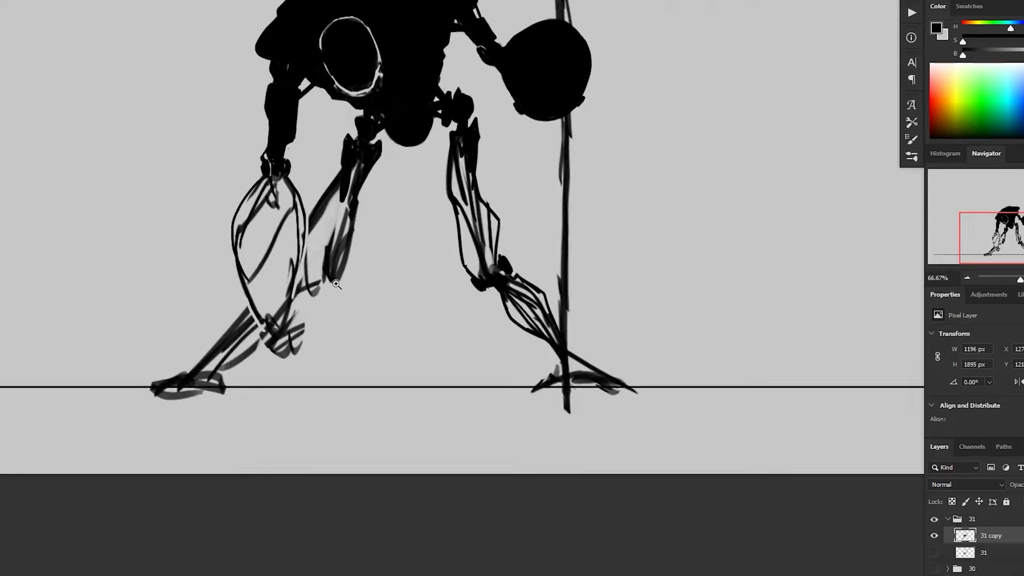
pyautogui.scroll(1, 346, 299)
pyautogui.scroll(-1, 266, 248)
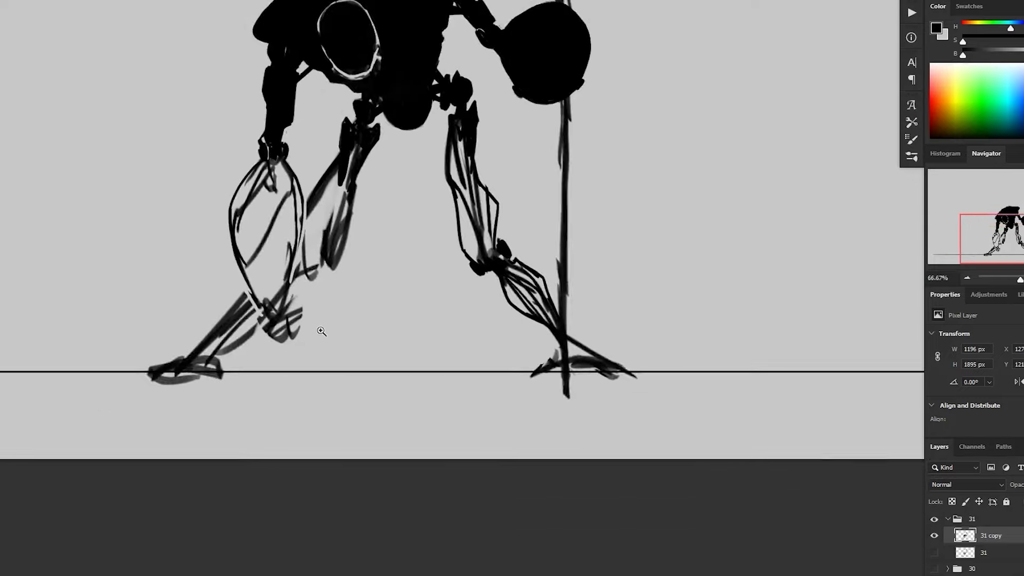
pyautogui.scroll(1, 321, 331)
pyautogui.scroll(-1, 299, 373)
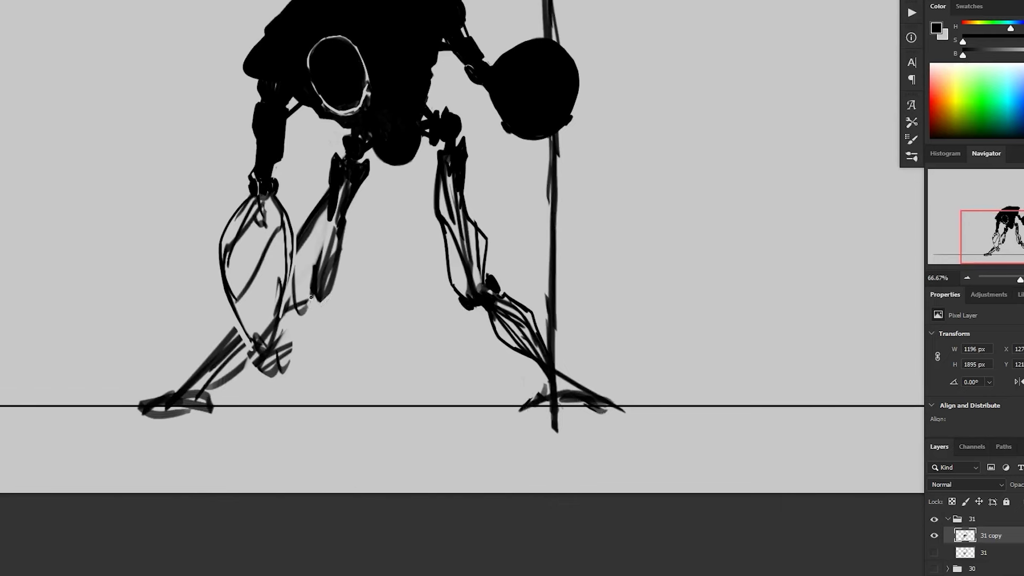
pyautogui.scroll(1, 355, 166)
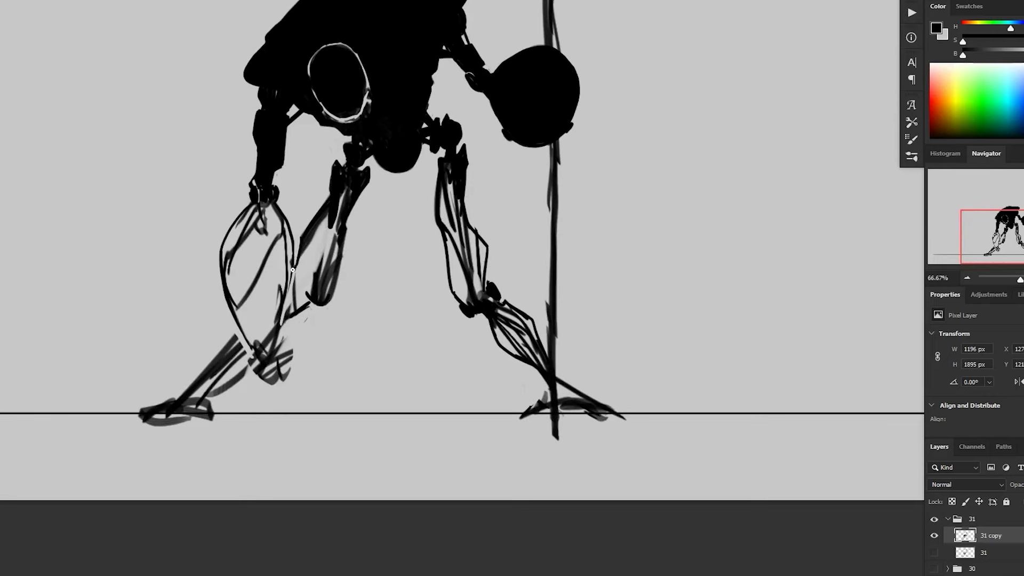
pyautogui.moveTo(366, 191)
pyautogui.mouseDown()
pyautogui.moveTo(336, 184)
pyautogui.moveTo(304, 267)
pyautogui.moveTo(317, 307)
pyautogui.moveTo(366, 200)
pyautogui.mouseUp()
pyautogui.hotkey('alt', 'BackSpace')
pyautogui.hotkey('ctrl', 'd')
# - Refine the inner edge of the filled thigh behind the hanging arm and check the overall silhouette
pyautogui.press('z')
pyautogui.keyDown('alt'); pyautogui.click(519, 281); pyautogui.keyUp('alt')
pyautogui.click(423, 268)
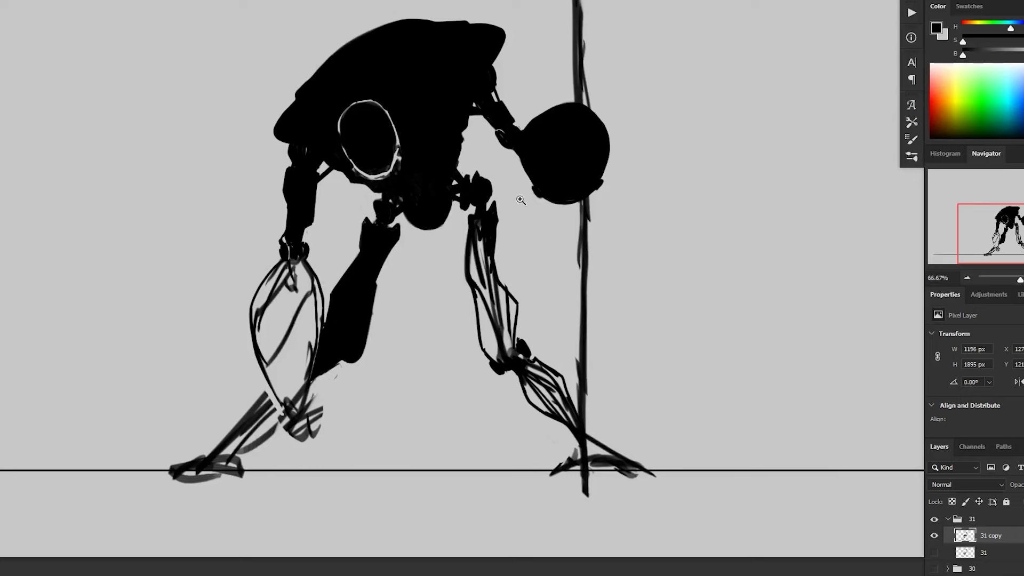
pyautogui.moveTo(377, 284); pyautogui.dragTo(358, 366)
pyautogui.press('z')
pyautogui.keyDown('alt'); pyautogui.click(565, 304); pyautogui.keyUp('alt')
pyautogui.click(603, 391)
pyautogui.scroll(-3, 497, 261)
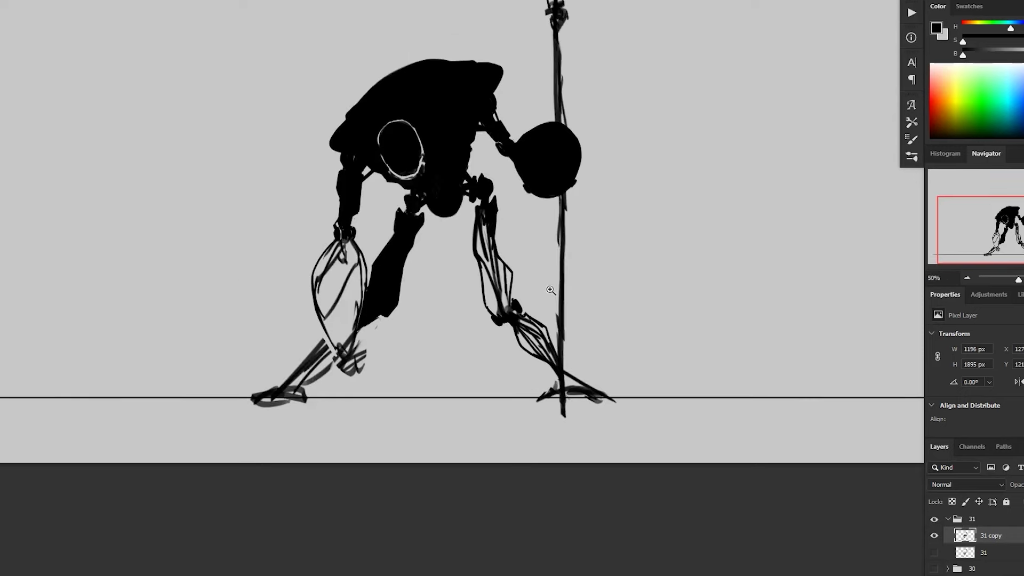
pyautogui.scroll(3, 529, 266)
pyautogui.scroll(-3, 320, 304)
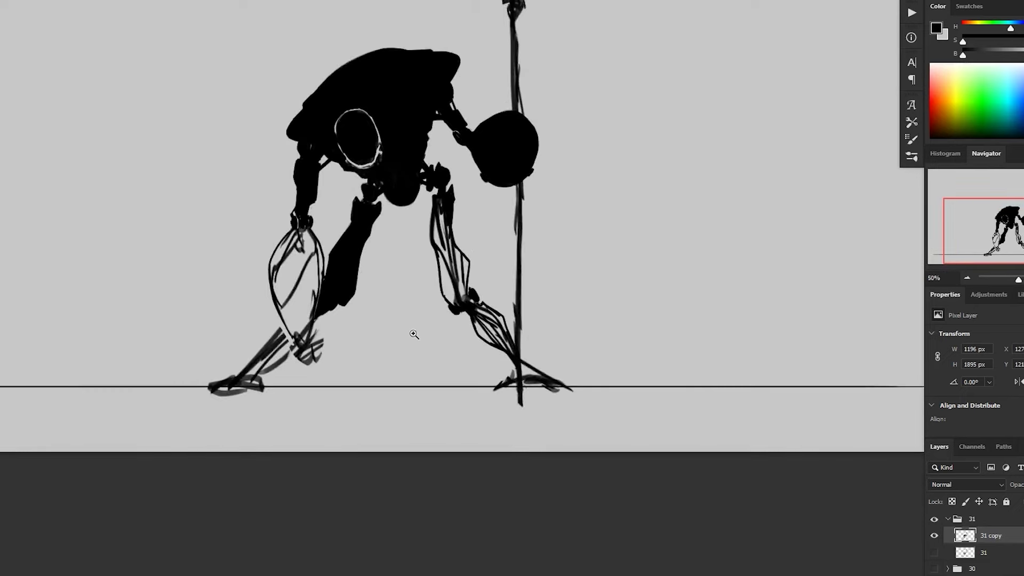
pyautogui.scroll(3, 414, 336)
pyautogui.hotkey('ctrl', 'z')
# - Trim the pointed ends of the staff-side foot and redraw its sole along the ground line
pyautogui.moveTo(485, 344); pyautogui.dragTo(451, 379)
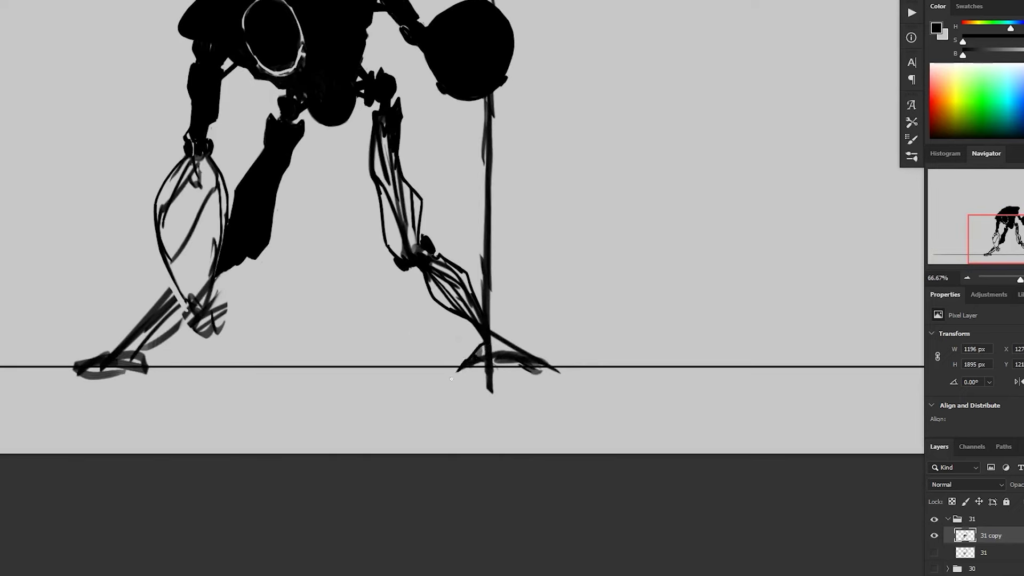
pyautogui.moveTo(561, 372); pyautogui.dragTo(532, 374)
pyautogui.moveTo(466, 367)
pyautogui.mouseDown()
pyautogui.moveTo(546, 366)
pyautogui.moveTo(501, 371)
pyautogui.mouseUp()
pyautogui.hotkey('ctrl', 'z')
pyautogui.moveTo(465, 367); pyautogui.dragTo(528, 370)
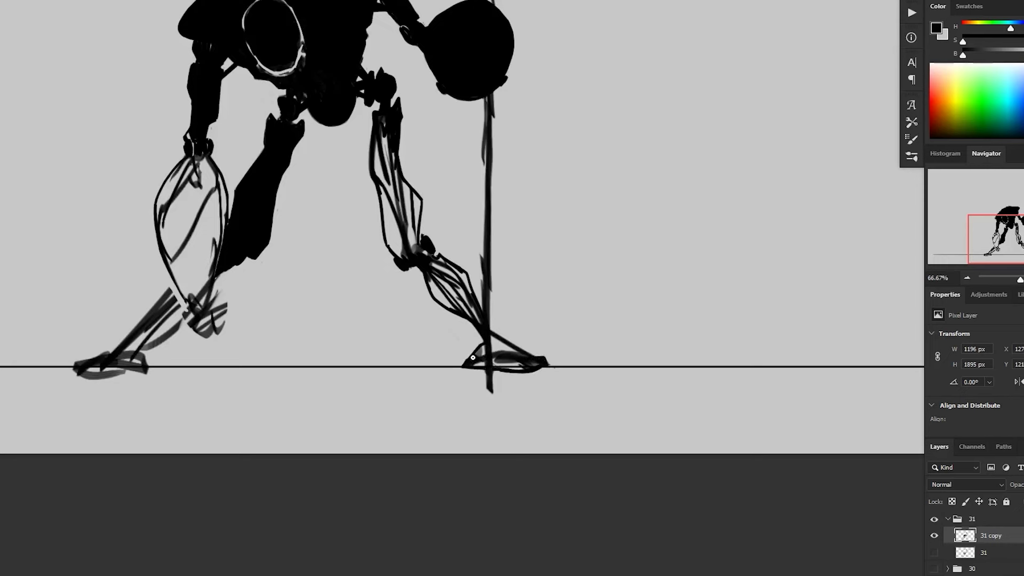
# - Select the outlined staff-side leg and foot, fill them solid black, and touch up the foot
pyautogui.press('space')
pyautogui.moveTo(521, 286)
pyautogui.mouseDown()
pyautogui.moveTo(521, 272)
pyautogui.moveTo(537, 318)
pyautogui.mouseUp()
pyautogui.press('l')
pyautogui.moveTo(415, 131)
pyautogui.mouseDown()
pyautogui.moveTo(393, 162)
pyautogui.moveTo(402, 269)
pyautogui.moveTo(502, 369)
pyautogui.moveTo(483, 400)
pyautogui.moveTo(555, 408)
pyautogui.moveTo(507, 364)
pyautogui.moveTo(462, 291)
pyautogui.moveTo(438, 279)
pyautogui.moveTo(416, 132)
pyautogui.mouseUp()
pyautogui.hotkey('shift', 'F5')
pyautogui.press('Return')
pyautogui.hotkey('ctrl', 'd')
pyautogui.press('b')
pyautogui.moveTo(497, 363); pyautogui.dragTo(492, 374)
pyautogui.hotkey('ctrl', '-')
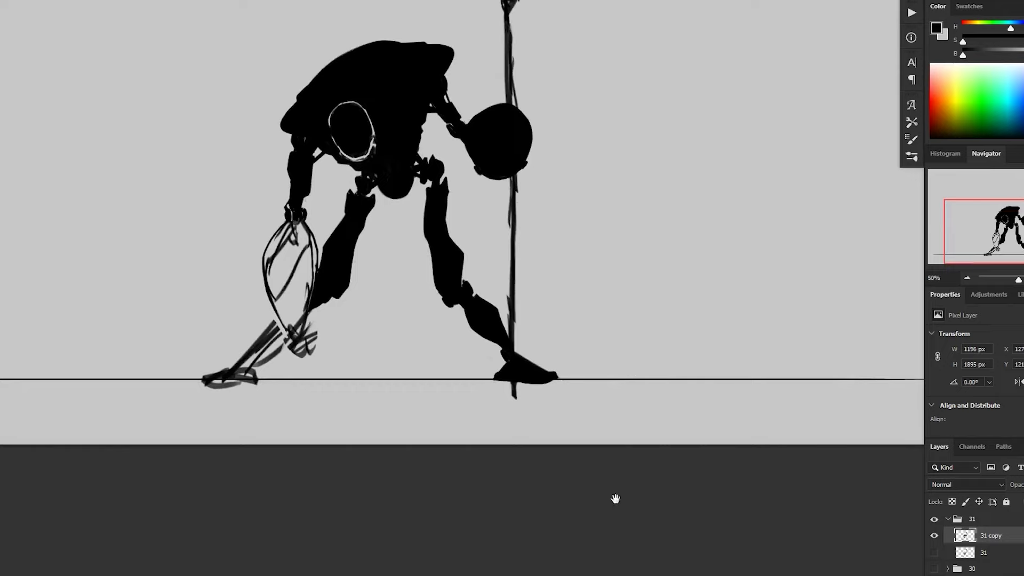
# - Thin and tidy the pale outline around the oval head, notching its lower staff-facing edge
pyautogui.keyDown('ctrl'); pyautogui.keyDown('alt'); pyautogui.click(641, 514); pyautogui.keyUp('alt'); pyautogui.keyUp('ctrl')
pyautogui.moveTo(643, 515); pyautogui.dragTo(612, 541)
pyautogui.keyDown('ctrl'); pyautogui.click(444, 360); pyautogui.keyUp('ctrl')
pyautogui.keyDown('ctrl'); pyautogui.click(445, 364); pyautogui.keyUp('ctrl')
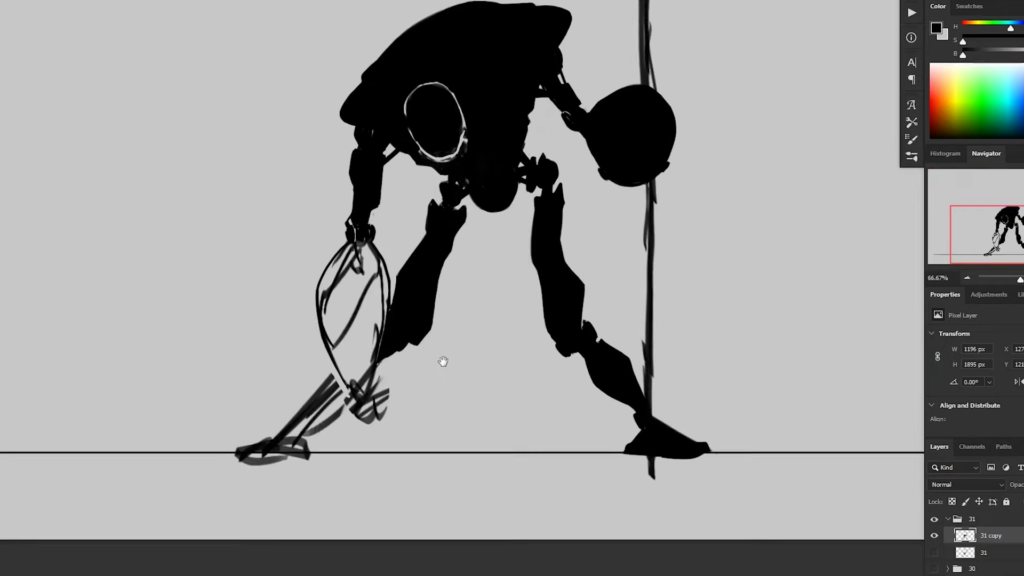
pyautogui.keyDown('ctrl'); pyautogui.click(446, 365); pyautogui.keyUp('ctrl')
pyautogui.moveTo(446, 364); pyautogui.dragTo(409, 554)
pyautogui.moveTo(350, 174); pyautogui.dragTo(360, 213)
pyautogui.hotkey('ctrl', 'z')
pyautogui.moveTo(347, 172); pyautogui.dragTo(368, 228)
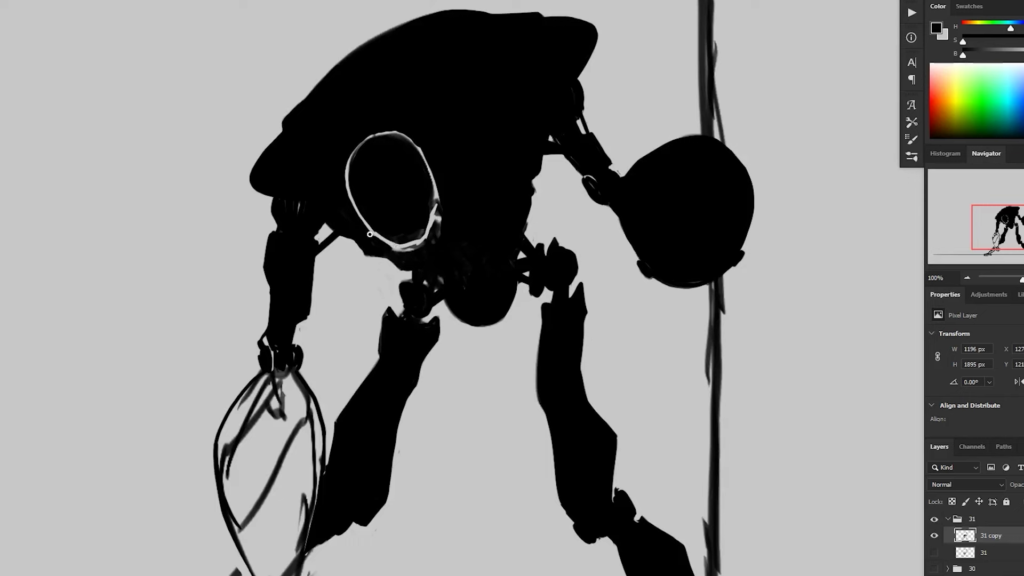
pyautogui.moveTo(412, 246)
pyautogui.mouseDown()
pyautogui.moveTo(441, 288)
pyautogui.moveTo(464, 234)
pyautogui.mouseUp()
pyautogui.press('[')
pyautogui.moveTo(484, 251); pyautogui.dragTo(474, 268)
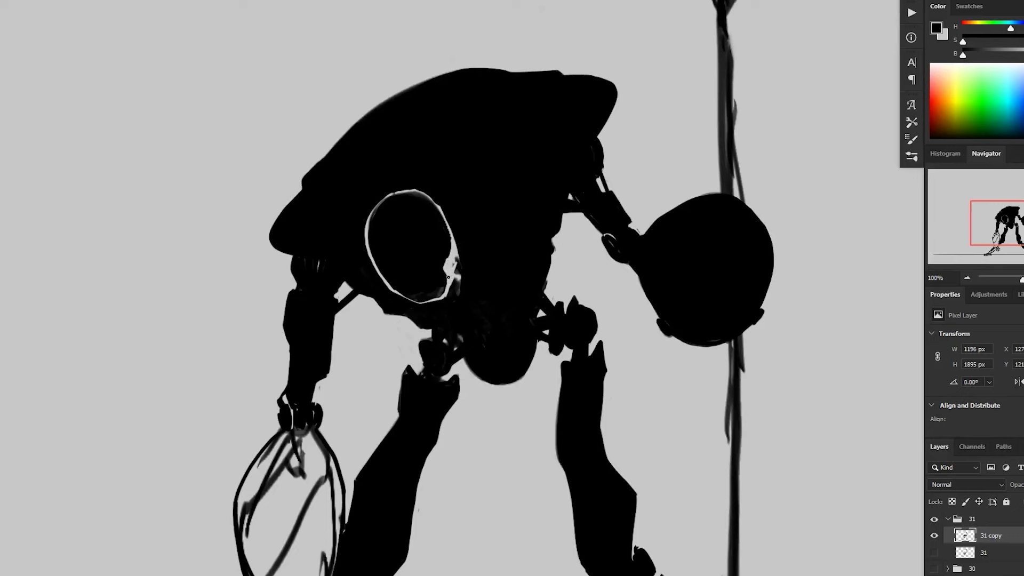
pyautogui.scroll(-1, 503, 291)
pyautogui.scroll(1, 510, 276)
pyautogui.moveTo(436, 211)
pyautogui.mouseDown()
pyautogui.moveTo(456, 267)
pyautogui.moveTo(451, 293)
pyautogui.moveTo(418, 305)
pyautogui.moveTo(408, 296)
pyautogui.mouseUp()
# - Select the sketchy lines beside the shin of the leg behind the hanging arm and delete them
pyautogui.keyDown('alt'); pyautogui.click(569, 278); pyautogui.keyUp('alt')
pyautogui.keyDown('alt'); pyautogui.click(603, 256); pyautogui.keyUp('alt')
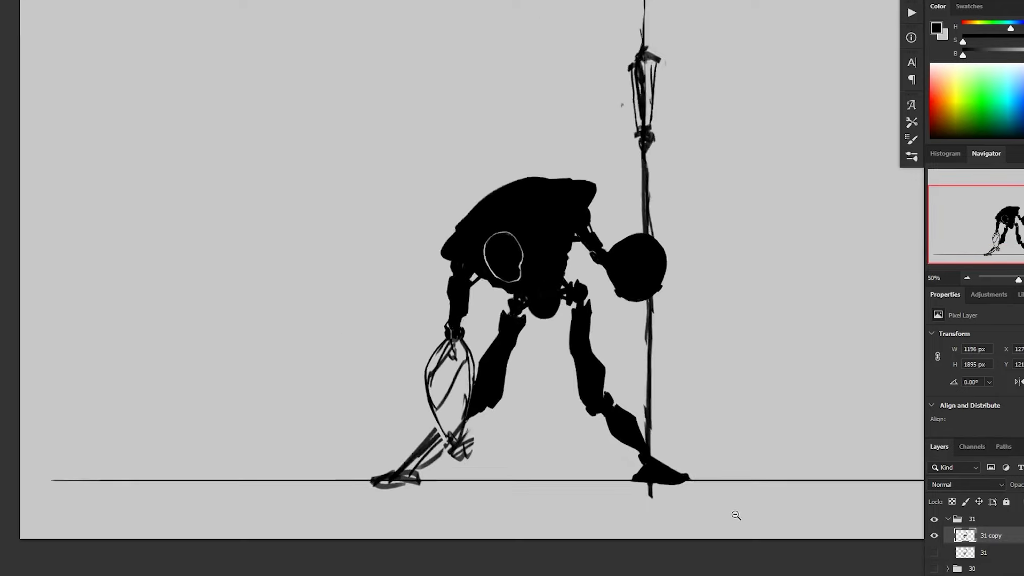
pyautogui.scroll(-1, 736, 515)
pyautogui.scroll(2, 453, 370)
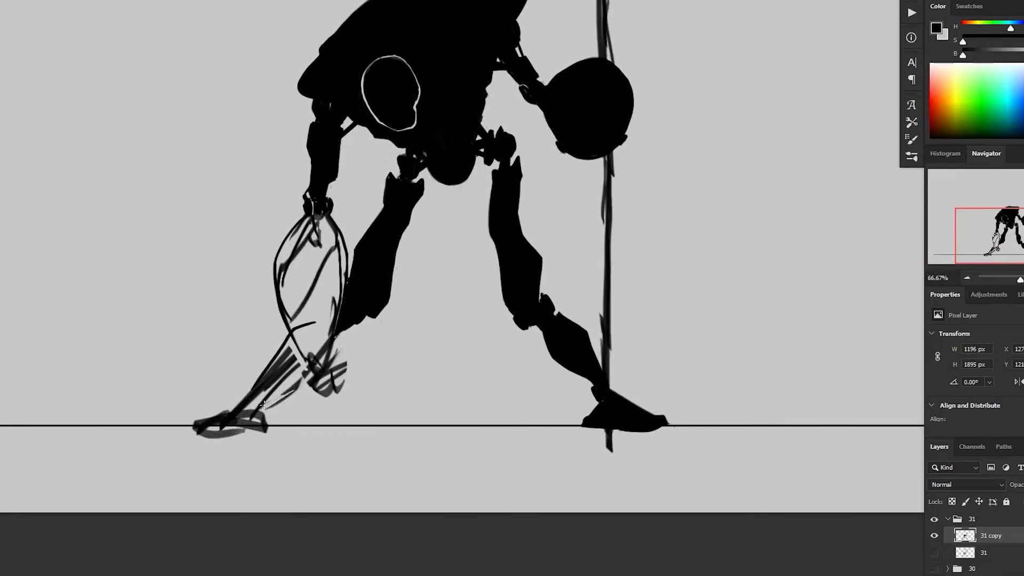
pyautogui.press('l')
pyautogui.moveTo(302, 370)
pyautogui.mouseDown()
pyautogui.moveTo(286, 417)
pyautogui.moveTo(308, 386)
pyautogui.moveTo(302, 373)
pyautogui.moveTo(252, 404)
pyautogui.mouseUp()
pyautogui.press('Delete')
pyautogui.hotkey('ctrl', 'd')
# - Paint the ankle joint and draw a clean contour for the foot behind the hanging arm
pyautogui.press('b')
pyautogui.moveTo(252, 405)
pyautogui.mouseDown()
pyautogui.moveTo(308, 361)
pyautogui.moveTo(247, 410)
pyautogui.mouseUp()
pyautogui.hotkey('ctrl', 'z')
pyautogui.moveTo(251, 422)
pyautogui.mouseDown()
pyautogui.moveTo(260, 404)
pyautogui.moveTo(200, 405)
pyautogui.mouseUp()
pyautogui.moveTo(200, 407)
pyautogui.mouseDown()
pyautogui.moveTo(269, 407)
pyautogui.moveTo(226, 419)
pyautogui.moveTo(253, 448)
pyautogui.mouseUp()
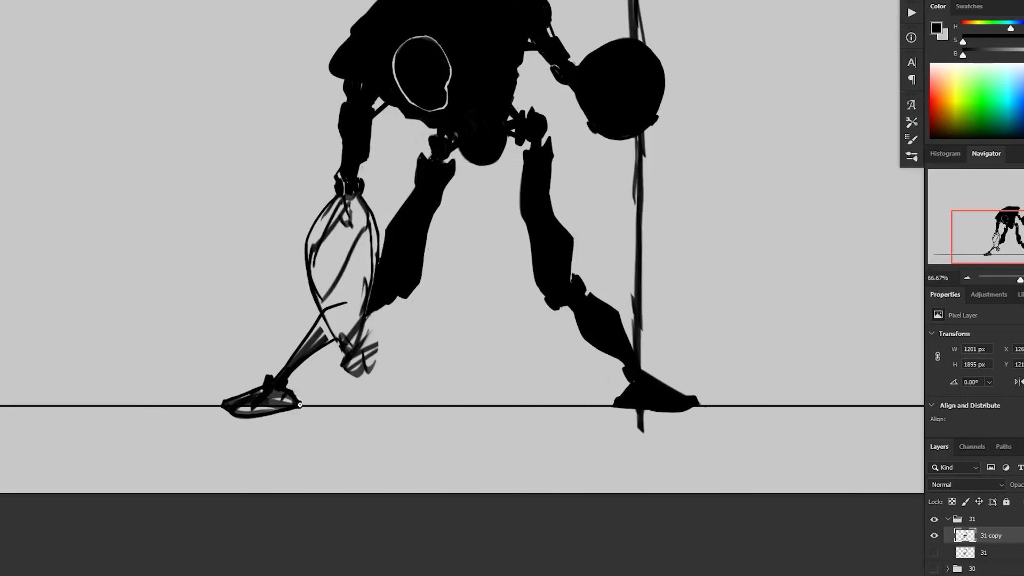
# - Select the outlined shin and foot behind the hanging arm and fill them solid black
pyautogui.scroll(-1, 325, 385)
pyautogui.moveTo(317, 379)
pyautogui.mouseDown()
pyautogui.moveTo(280, 368)
pyautogui.moveTo(235, 401)
pyautogui.moveTo(299, 398)
pyautogui.moveTo(288, 373)
pyautogui.moveTo(327, 310)
pyautogui.moveTo(274, 365)
pyautogui.moveTo(285, 373)
pyautogui.mouseUp()
pyautogui.hotkey('shift', 'F5')
pyautogui.press('Return')
pyautogui.hotkey('ctrl', 'd')
# - Paint the wrist joint and curled fingers of the hanging arm's hand and clear the sketchy strokes around it
pyautogui.moveTo(372, 207); pyautogui.dragTo(356, 242)
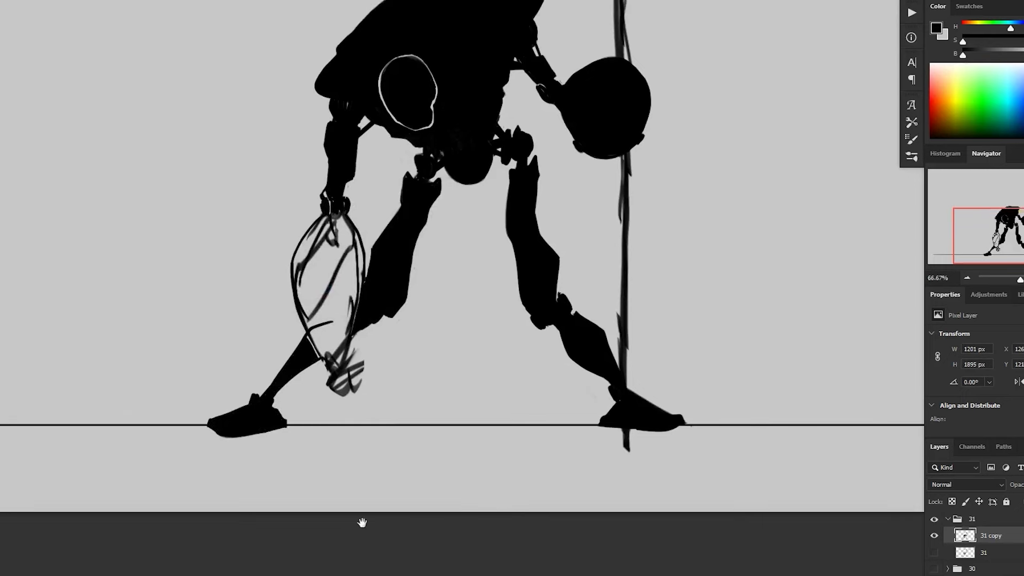
pyautogui.moveTo(366, 524); pyautogui.dragTo(330, 541)
pyautogui.moveTo(315, 368)
pyautogui.mouseDown()
pyautogui.moveTo(292, 378)
pyautogui.moveTo(297, 399)
pyautogui.mouseUp()
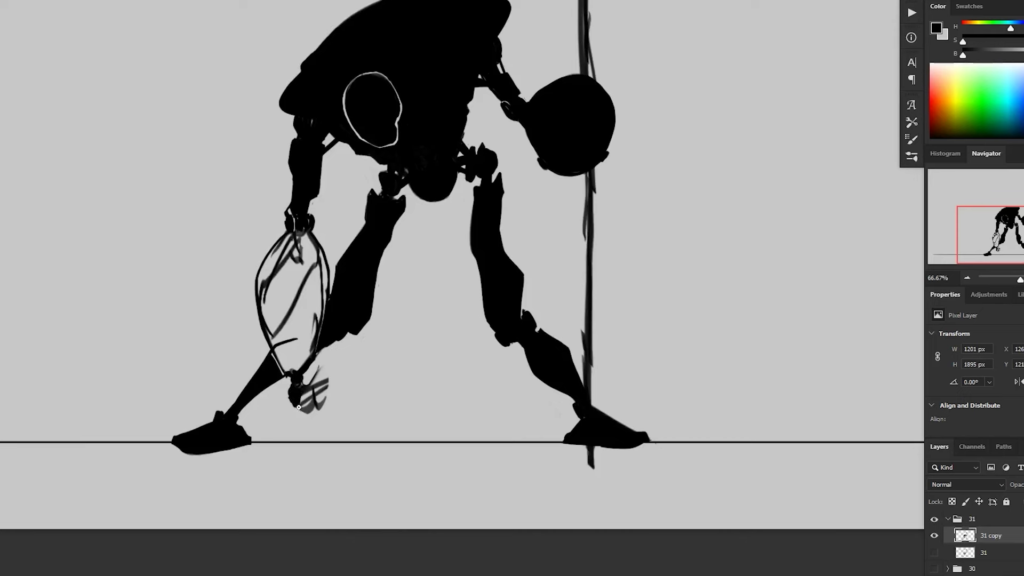
pyautogui.moveTo(306, 411)
pyautogui.mouseDown()
pyautogui.moveTo(300, 402)
pyautogui.moveTo(314, 390)
pyautogui.moveTo(308, 400)
pyautogui.moveTo(322, 404)
pyautogui.mouseUp()
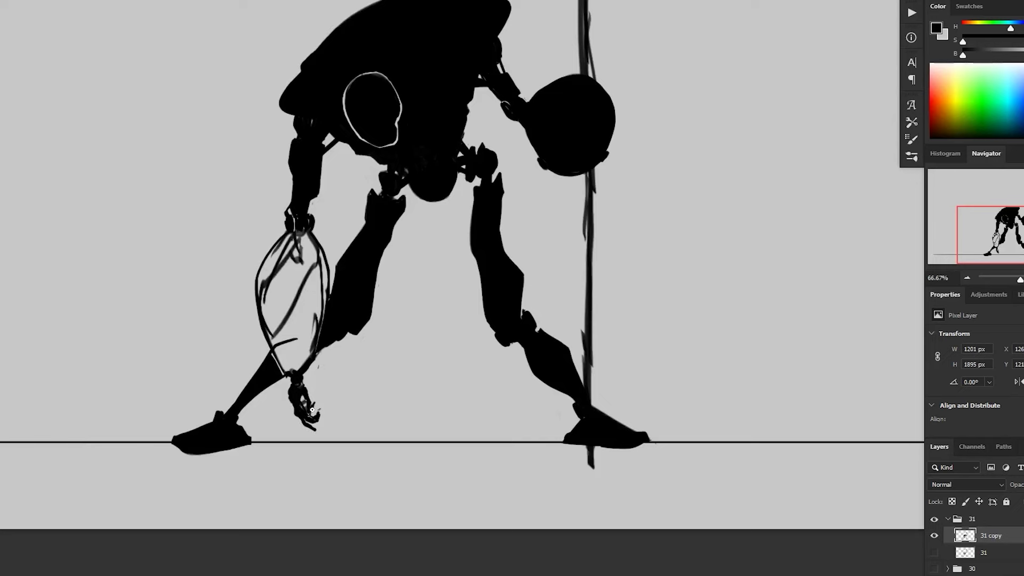
# - Select the outlined bulging forearm of the hanging arm and fill it solid black
pyautogui.keyDown('ctrl'); pyautogui.keyDown('alt'); pyautogui.click(408, 413); pyautogui.keyUp('alt'); pyautogui.keyUp('ctrl')
pyautogui.moveTo(585, 510); pyautogui.dragTo(587, 503)
pyautogui.keyDown('ctrl'); pyautogui.click(358, 323); pyautogui.keyUp('ctrl')
pyautogui.press('l')
pyautogui.moveTo(326, 251)
pyautogui.mouseDown()
pyautogui.moveTo(309, 255)
pyautogui.moveTo(281, 299)
pyautogui.moveTo(287, 367)
pyautogui.moveTo(315, 398)
pyautogui.moveTo(348, 359)
pyautogui.moveTo(320, 258)
pyautogui.mouseUp()
pyautogui.hotkey('shift', 'BackSpace')
pyautogui.press('Return')
pyautogui.hotkey('ctrl', '-')
pyautogui.hotkey('ctrl', '-')
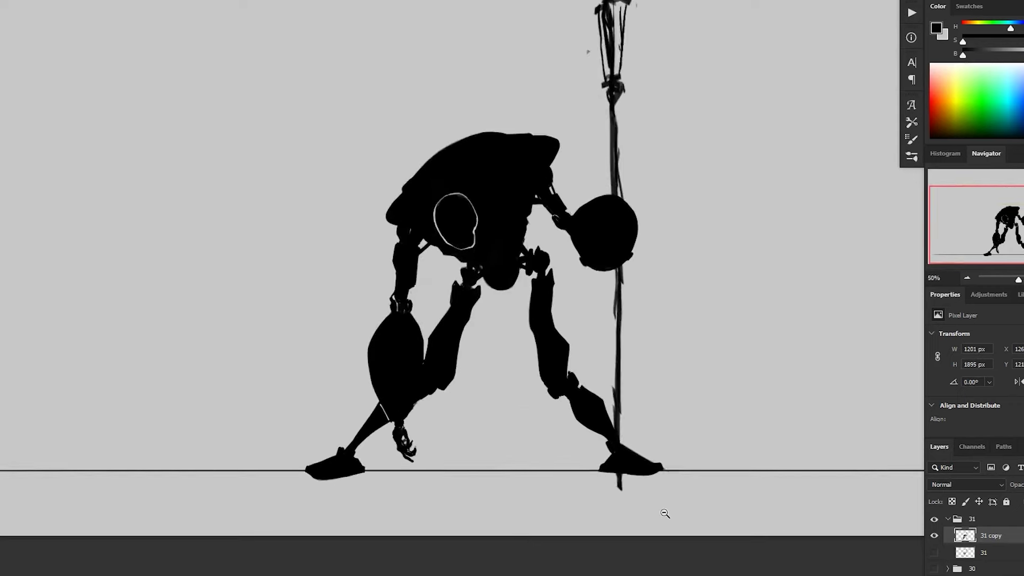
# - Select the sketchy staff above and below the round forearm and cut it onto its own layer
pyautogui.keyDown('ctrl'); pyautogui.click(543, 146); pyautogui.keyUp('ctrl')
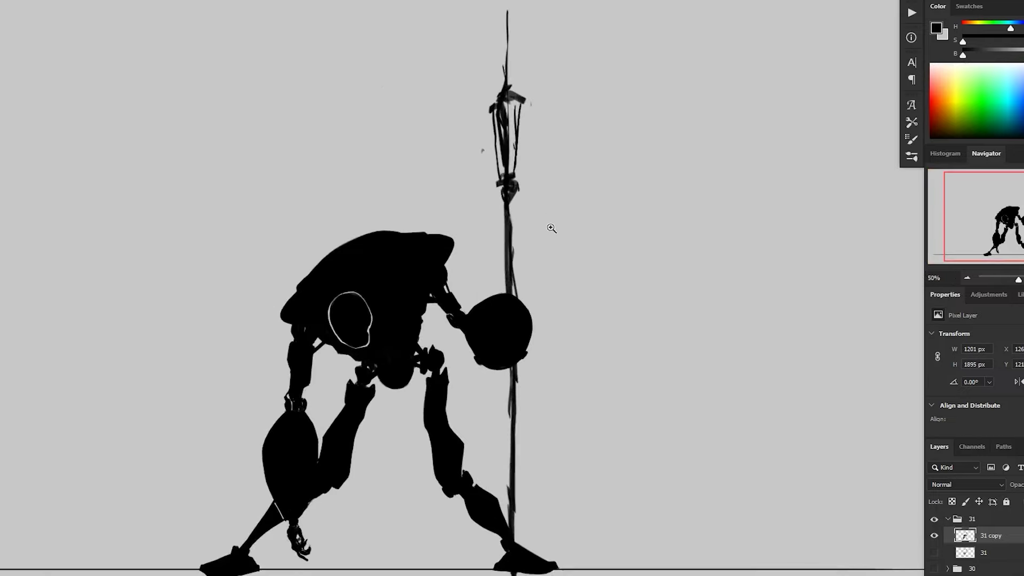
pyautogui.moveTo(552, 197)
pyautogui.mouseDown()
pyautogui.moveTo(567, 350)
pyautogui.moveTo(527, 341)
pyautogui.mouseUp()
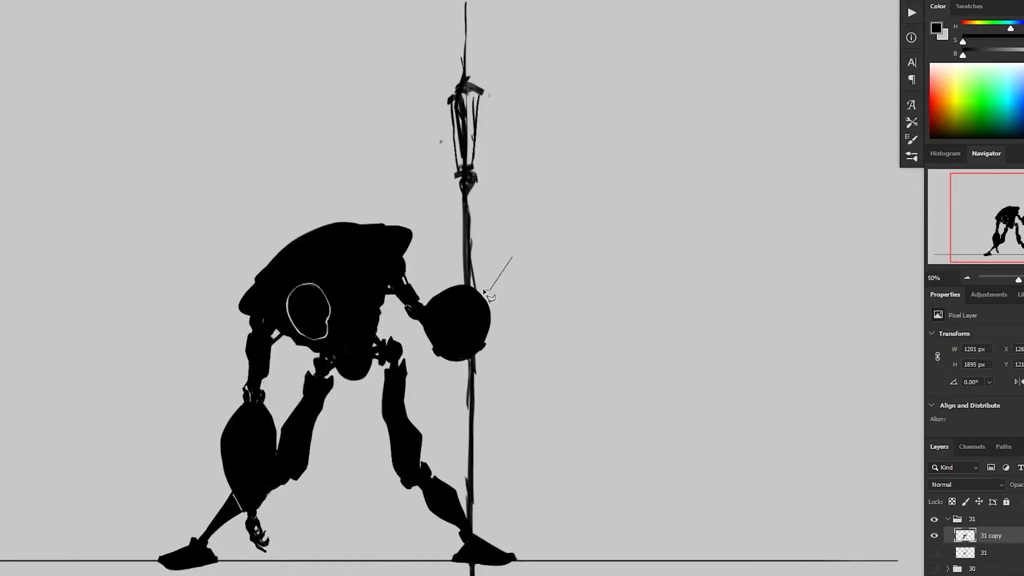
pyautogui.click(451, 282)
pyautogui.moveTo(443, 224); pyautogui.dragTo(413, 283)
pyautogui.click(396, 59)
pyautogui.doubleClick(492, 274)
pyautogui.hotkey('ctrl', '+')
pyautogui.moveTo(487, 501); pyautogui.dragTo(482, 383)
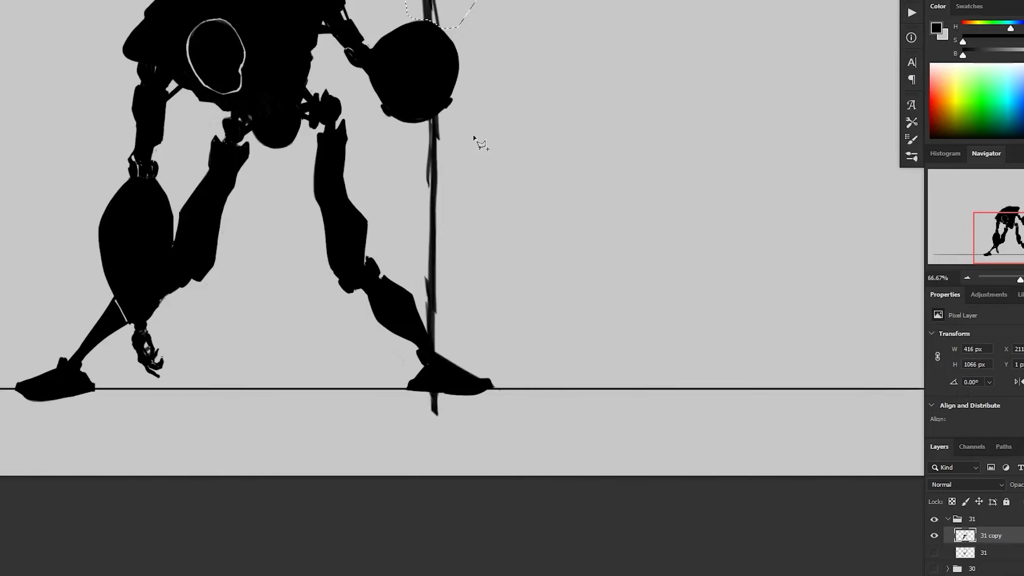
pyautogui.moveTo(464, 142)
pyautogui.mouseDown()
pyautogui.moveTo(439, 115)
pyautogui.moveTo(425, 125)
pyautogui.moveTo(421, 287)
pyautogui.moveTo(432, 346)
pyautogui.moveTo(561, 293)
pyautogui.mouseUp()
pyautogui.moveTo(446, 403); pyautogui.dragTo(460, 343)
pyautogui.hotkey('ctrl', '-')
pyautogui.hotkey('ctrl', 'shift', 'j')
# - Lower the opacity of the cut-out staff sketch and add a new layer for redrawing the staff
pyautogui.click(1021, 484)
pyautogui.moveTo(1022, 498); pyautogui.dragTo(1013, 497)
pyautogui.click(1005, 550)
pyautogui.hotkey('ctrl', 'shift', 'alt', 'n')
# - Draw a straight black staff line over the faded sketch, running from its tip to just below the ground line
pyautogui.moveTo(570, 413); pyautogui.dragTo(553, 503)
pyautogui.click(390, 109)
pyautogui.keyDown('shift'); pyautogui.click(398, 515); pyautogui.keyUp('shift')
pyautogui.hotkey('ctrl', '-')
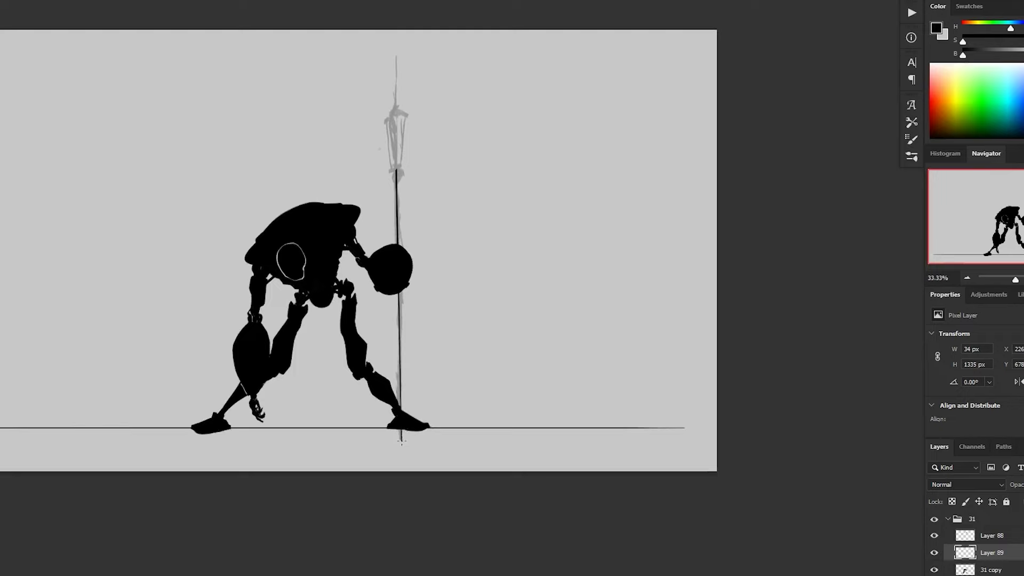
pyautogui.keyDown('shift'); pyautogui.click(396, 56); pyautogui.keyUp('shift')
pyautogui.hotkey('ctrl', '+')
pyautogui.hotkey('ctrl', '+')
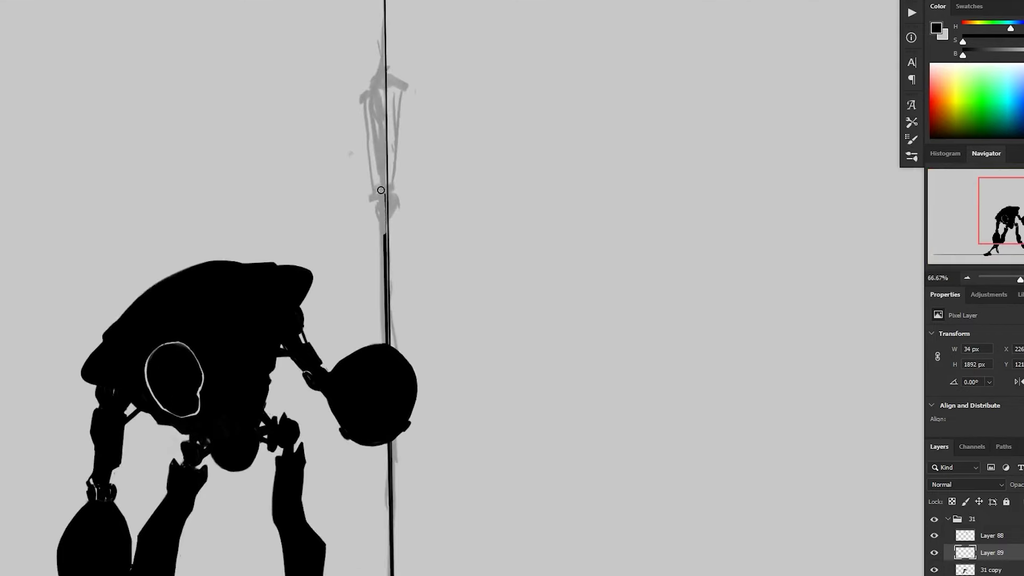
pyautogui.hotkey('ctrl', '-')
pyautogui.hotkey('ctrl', '-')
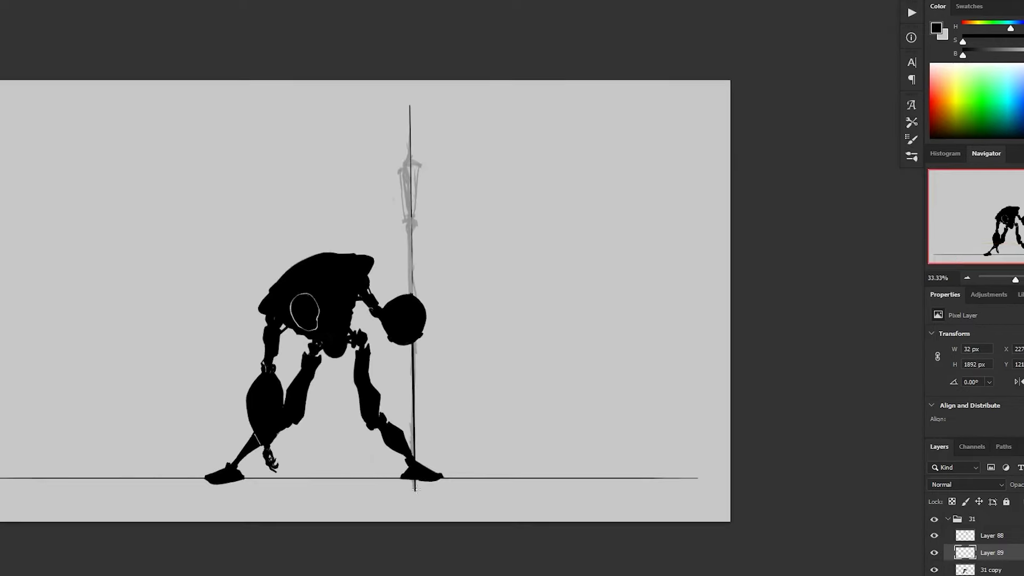
pyautogui.keyDown('shift'); pyautogui.click(409, 107); pyautogui.keyUp('shift')
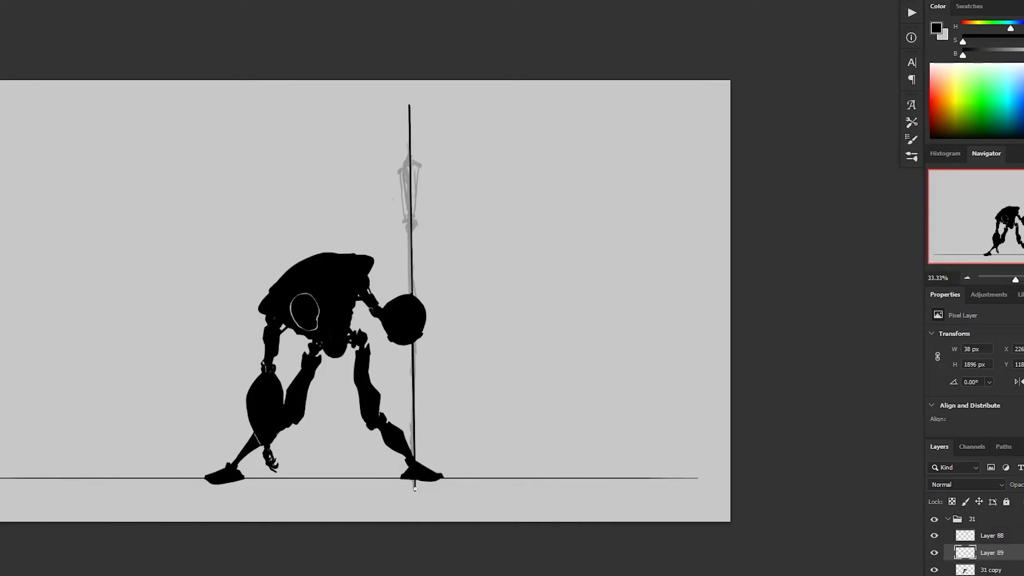
# - Rotate the staff line so its upper end leans slightly toward the robot's body
pyautogui.keyDown('alt'); pyautogui.click(490, 288); pyautogui.keyUp('alt')
pyautogui.keyDown('ctrl'); pyautogui.click(493, 397); pyautogui.keyUp('ctrl')
pyautogui.hotkey('ctrl', 't')
pyautogui.moveTo(448, 477); pyautogui.dragTo(431, 461)
pyautogui.press('Return')
# - Paint the lantern's top knob, flared cap with rim, and pointed base collar on the staff
pyautogui.keyDown('alt'); pyautogui.click(454, 473); pyautogui.keyUp('alt')
pyautogui.keyDown('ctrl'); pyautogui.click(418, 220); pyautogui.keyUp('ctrl')
pyautogui.keyDown('ctrl'); pyautogui.click(437, 228); pyautogui.keyUp('ctrl')
pyautogui.keyDown('ctrl'); pyautogui.click(437, 229); pyautogui.keyUp('ctrl')
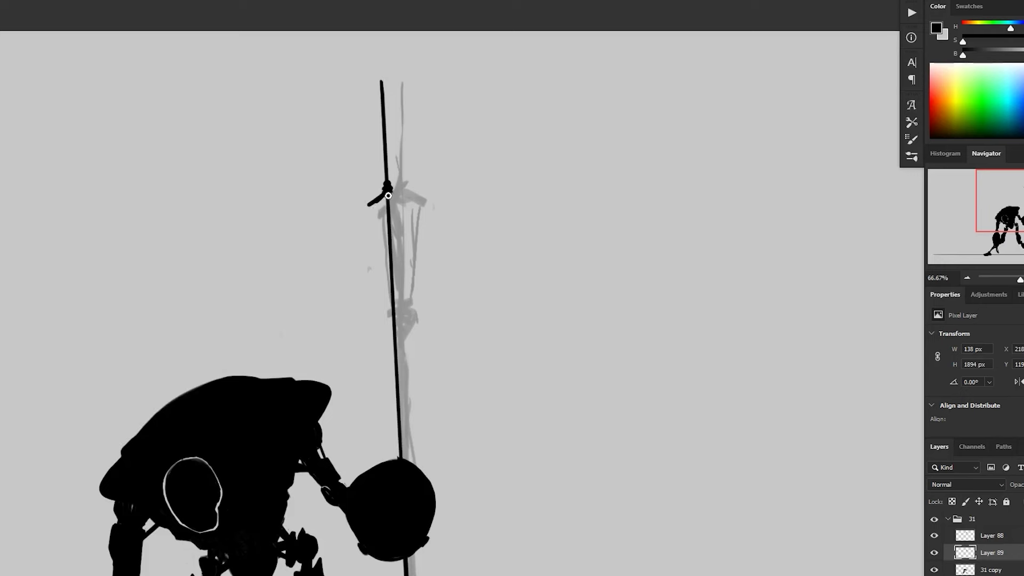
pyautogui.moveTo(387, 214)
pyautogui.mouseDown()
pyautogui.moveTo(415, 210)
pyautogui.moveTo(360, 214)
pyautogui.moveTo(412, 210)
pyautogui.mouseUp()
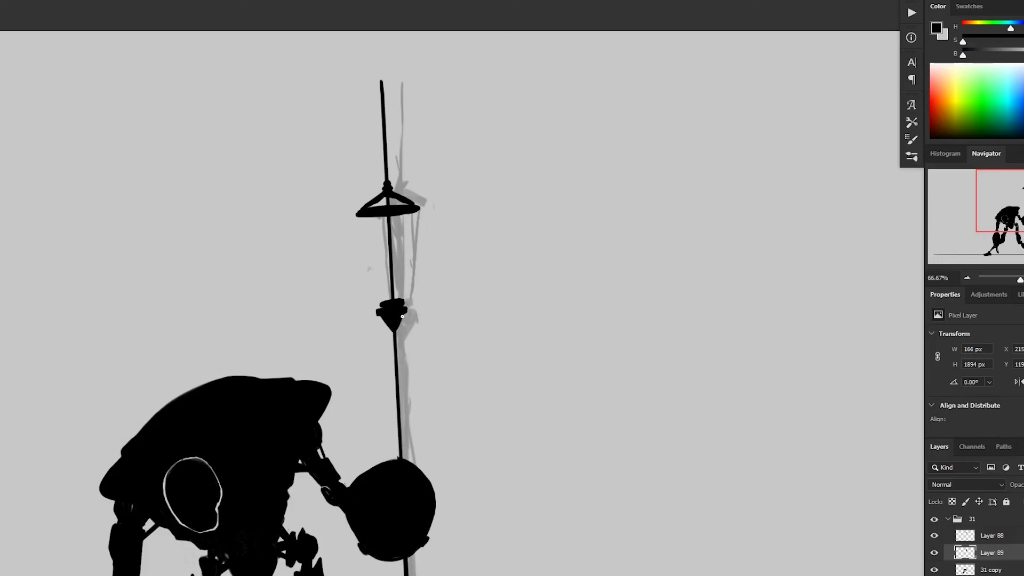
pyautogui.scroll(-2, 436, 363)
pyautogui.scroll(2, 463, 323)
# - Draw the lantern's tapering sides between cap and base and fill the enclosed body solid black
pyautogui.moveTo(380, 253); pyautogui.dragTo(383, 257)
pyautogui.moveTo(336, 254); pyautogui.dragTo(333, 261)
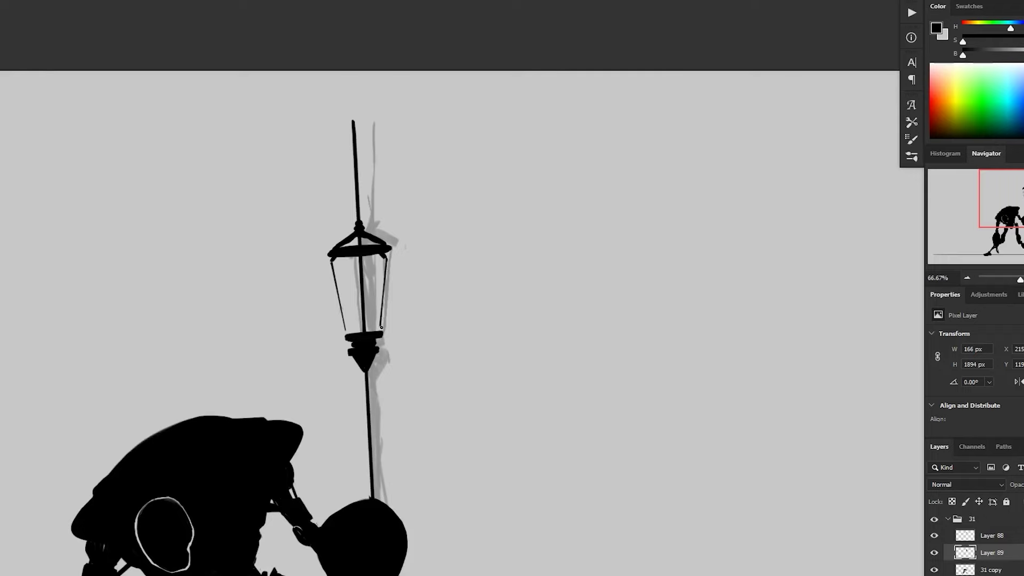
pyautogui.moveTo(346, 330); pyautogui.dragTo(354, 333)
pyautogui.scroll(-2, 519, 375)
pyautogui.scroll(3, 459, 238)
pyautogui.press('p')
pyautogui.moveTo(394, 228)
pyautogui.mouseDown()
pyautogui.moveTo(356, 270)
pyautogui.moveTo(385, 392)
pyautogui.moveTo(424, 368)
pyautogui.moveTo(430, 248)
pyautogui.moveTo(392, 226)
pyautogui.mouseUp()
pyautogui.hotkey('alt', 'BackSpace')
pyautogui.hotkey('ctrl', 'd')
pyautogui.press('b')
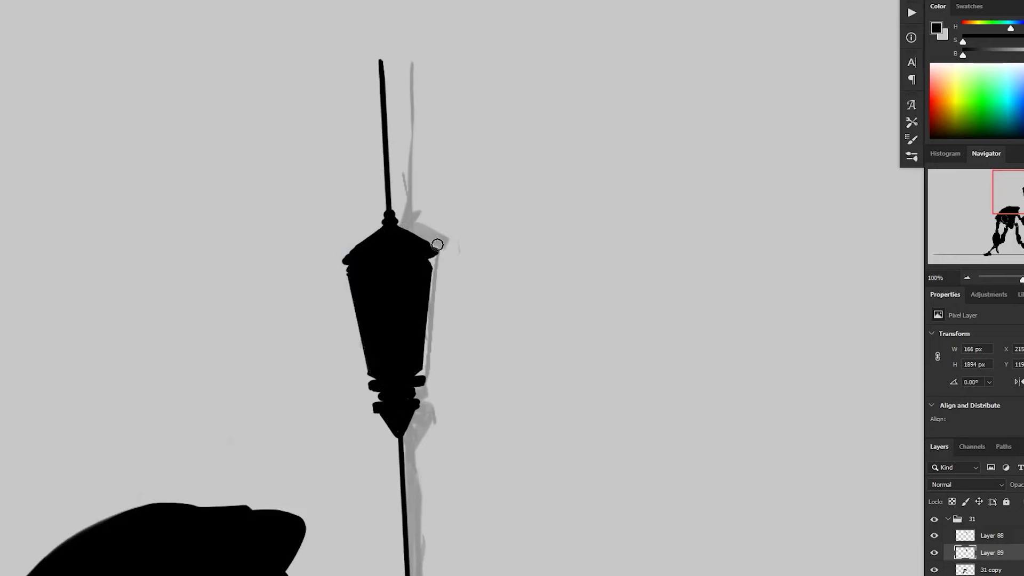
# - Clean up the ends of the lantern's cap and fill the selected edge area black
pyautogui.moveTo(414, 263); pyautogui.dragTo(419, 251)
pyautogui.moveTo(360, 252); pyautogui.dragTo(344, 265)
pyautogui.hotkey('shift', 'BackSpace')
pyautogui.press('Return')
pyautogui.hotkey('ctrl', 'd')
pyautogui.keyDown('alt'); pyautogui.click(515, 417); pyautogui.keyUp('alt')
pyautogui.moveTo(526, 441); pyautogui.dragTo(504, 368)
pyautogui.keyDown('ctrl'); pyautogui.click(429, 348); pyautogui.keyUp('ctrl')
pyautogui.scroll(1, 429, 348)
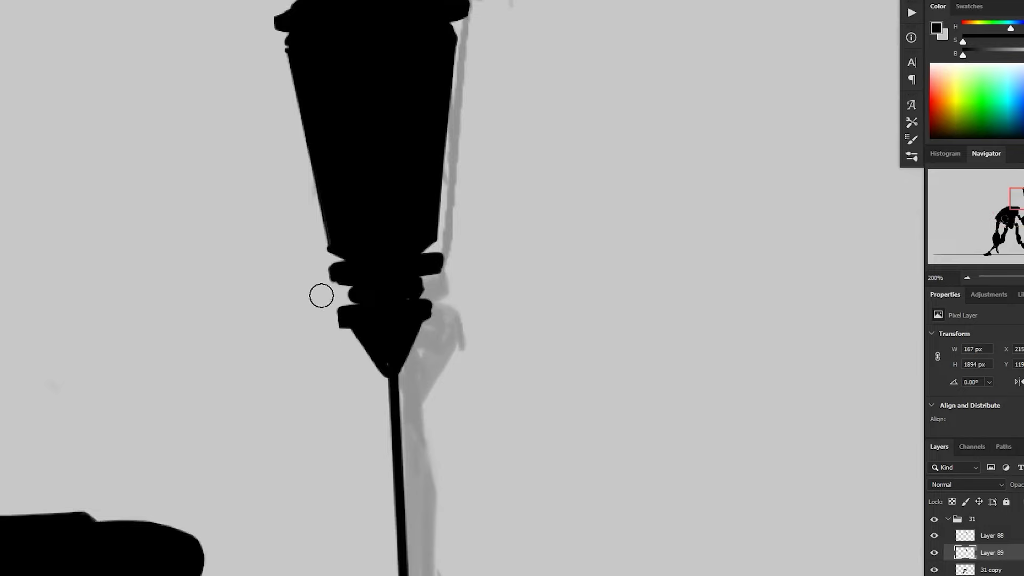
# - Select the stacked collar area beneath the lantern body and fill it solid black
pyautogui.press('l')
pyautogui.moveTo(362, 269)
pyautogui.mouseDown()
pyautogui.moveTo(334, 283)
pyautogui.moveTo(392, 291)
pyautogui.mouseUp()
pyautogui.hotkey('shift', 'BackSpace')
pyautogui.press('Return')
pyautogui.hotkey('ctrl', 'd')
pyautogui.keyDown('alt'); pyautogui.click(535, 405); pyautogui.keyUp('alt')
pyautogui.scroll(-4, 535, 405)
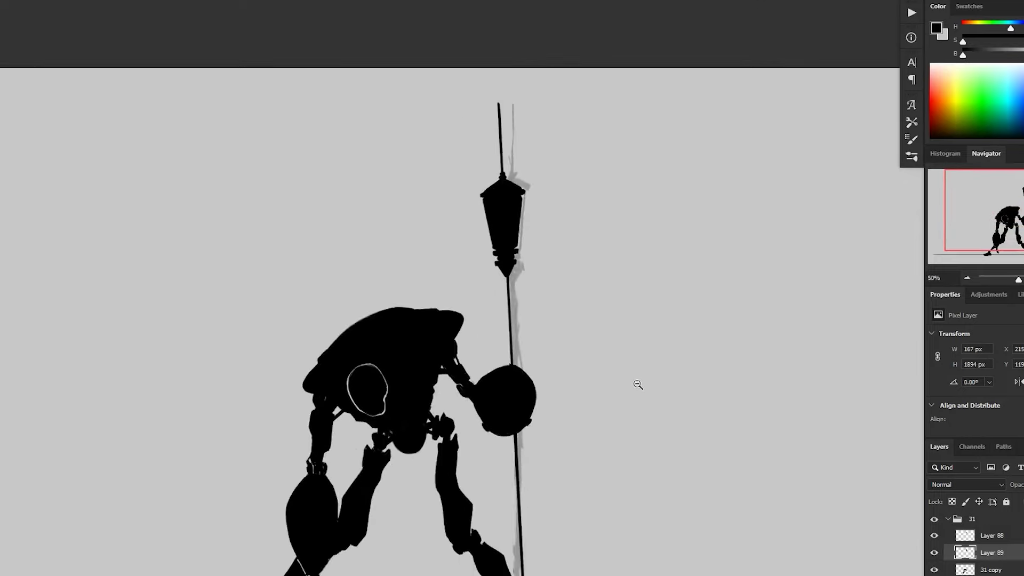
# - Hide the faded staff sketch and make the 31 copy layer active
pyautogui.click(935, 536)
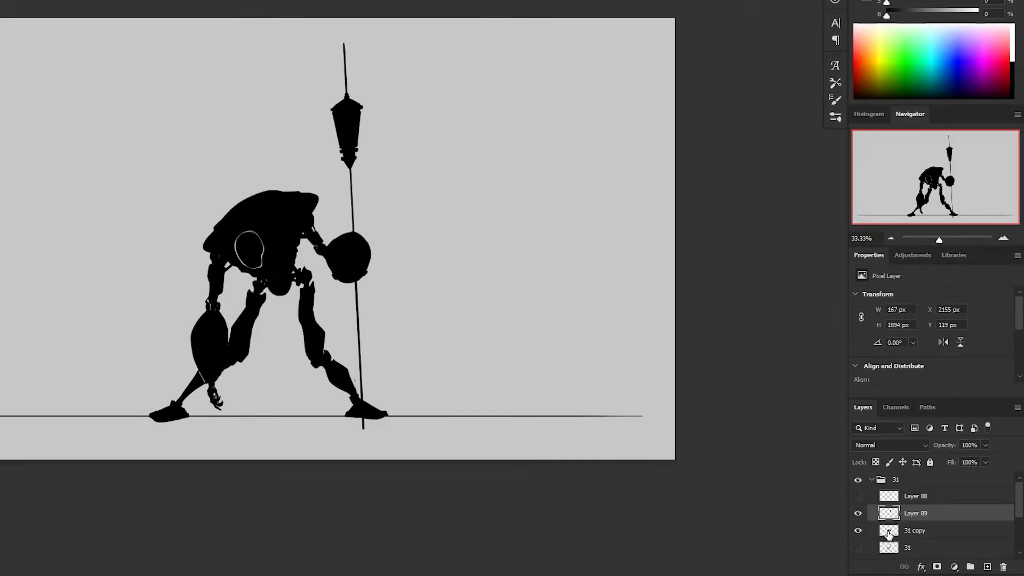
pyautogui.click(857, 530)
pyautogui.click(857, 531)
pyautogui.click(888, 530)
# - Select the leftover staff remnants beside the shin nearest the staff and clear them from the silhouette
pyautogui.click(370, 373)
pyautogui.moveTo(386, 399); pyautogui.dragTo(372, 344)
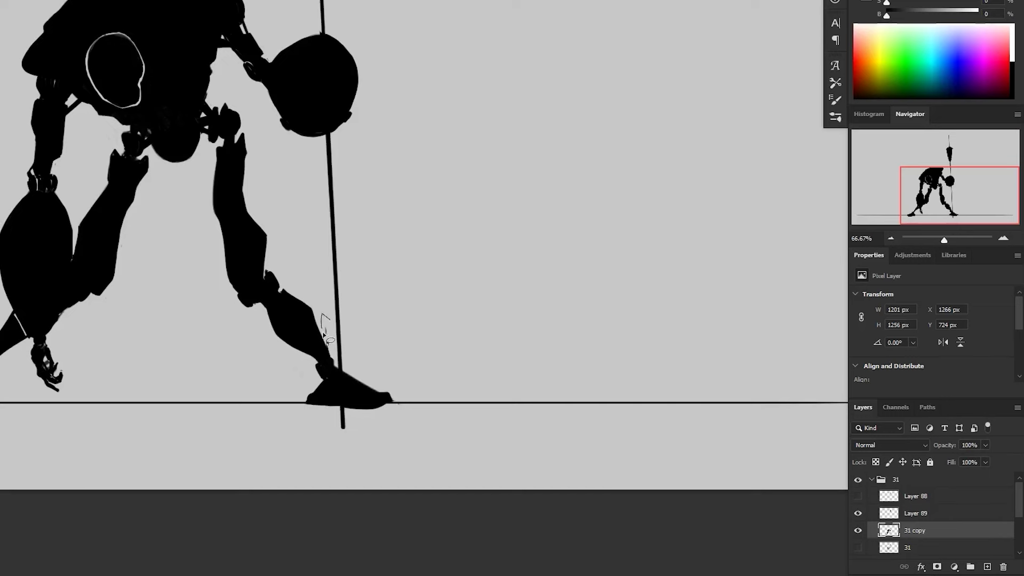
pyautogui.moveTo(338, 332); pyautogui.dragTo(338, 331)
pyautogui.hotkey('ctrl', 'd')
pyautogui.scroll(-2, 455, 288)
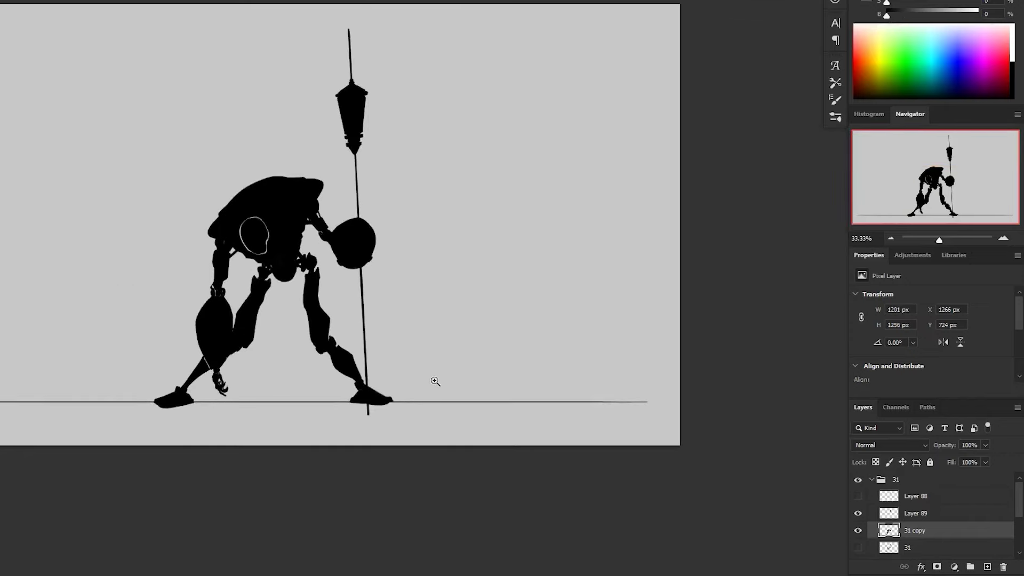
# - Duplicate the body silhouette layer, lock its transparent pixels and fill the duplicate with grey
pyautogui.hotkey('ctrl', 'j')
pyautogui.click(876, 463)
pyautogui.hotkey('shift', 'F5')
pyautogui.press('Return')
pyautogui.moveTo(549, 335); pyautogui.dragTo(533, 328)
# - Add a layer mask to the duplicate from the silhouette's selection and hide the duplicate
pyautogui.keyDown('ctrl'); pyautogui.click(889, 532); pyautogui.keyUp('ctrl')
pyautogui.click(937, 567)
pyautogui.click(857, 530)
pyautogui.click(858, 548)
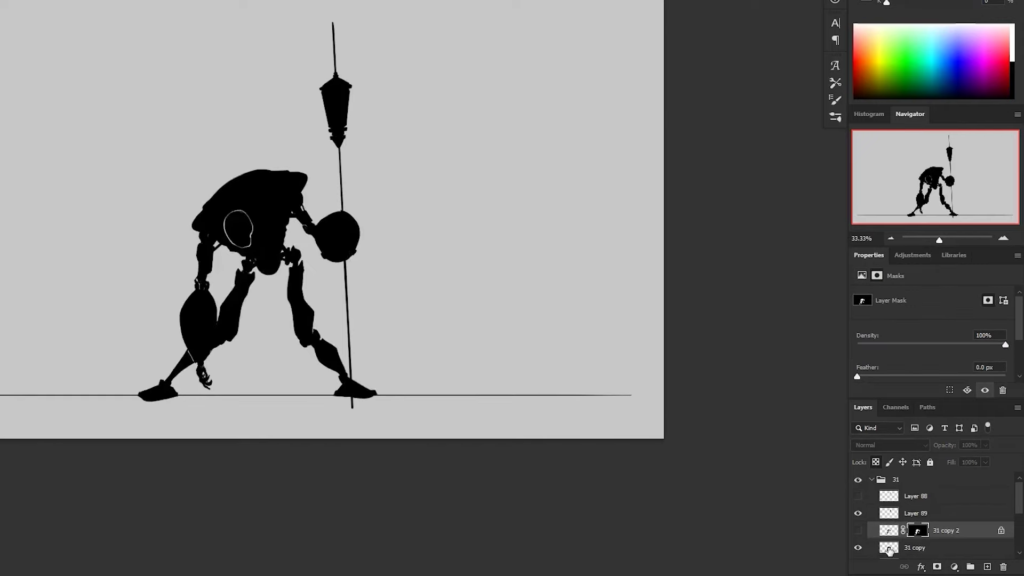
# - On layer 31 copy, select the pale head outline and the pale line beside the hanging forearm and fill both black
pyautogui.click(912, 547)
pyautogui.click(284, 256)
pyautogui.press('d')
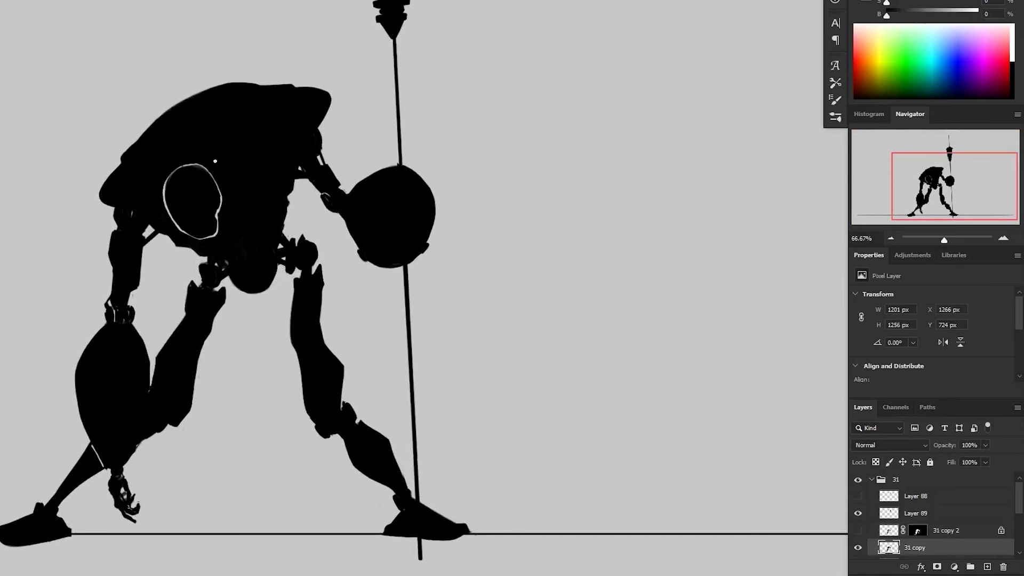
pyautogui.moveTo(238, 176)
pyautogui.mouseDown()
pyautogui.moveTo(155, 179)
pyautogui.moveTo(163, 218)
pyautogui.moveTo(180, 236)
pyautogui.moveTo(244, 205)
pyautogui.mouseUp()
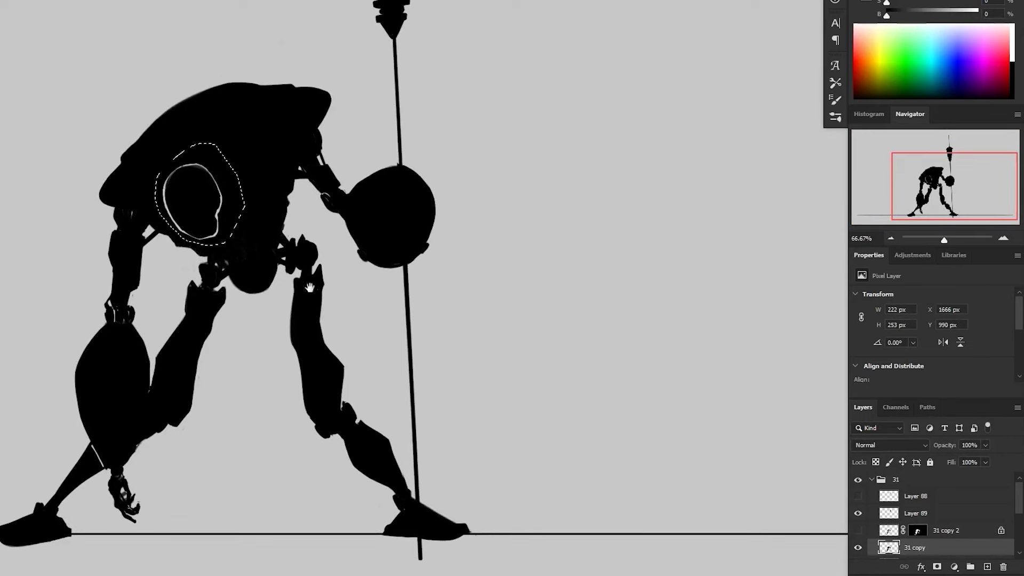
pyautogui.moveTo(125, 327); pyautogui.dragTo(145, 276)
pyautogui.keyDown('shift'); pyautogui.click(120, 381); pyautogui.keyUp('shift')
pyautogui.click(111, 393)
pyautogui.click(109, 411)
pyautogui.click(123, 416)
pyautogui.doubleClick(140, 408)
pyautogui.hotkey('shift', 'F5')
pyautogui.press('Return')
pyautogui.hotkey('ctrl', 'd')
# - Show the grey body layer and place a hidden copy of the original sketch layer 31 above Layer 89
pyautogui.click(858, 531)
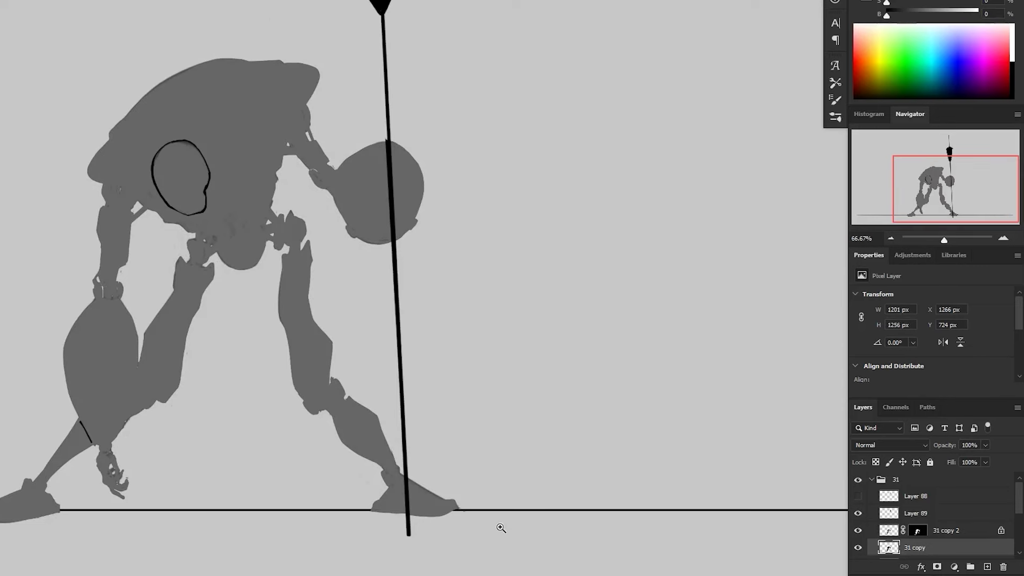
pyautogui.keyDown('alt'); pyautogui.click(508, 510); pyautogui.keyUp('alt')
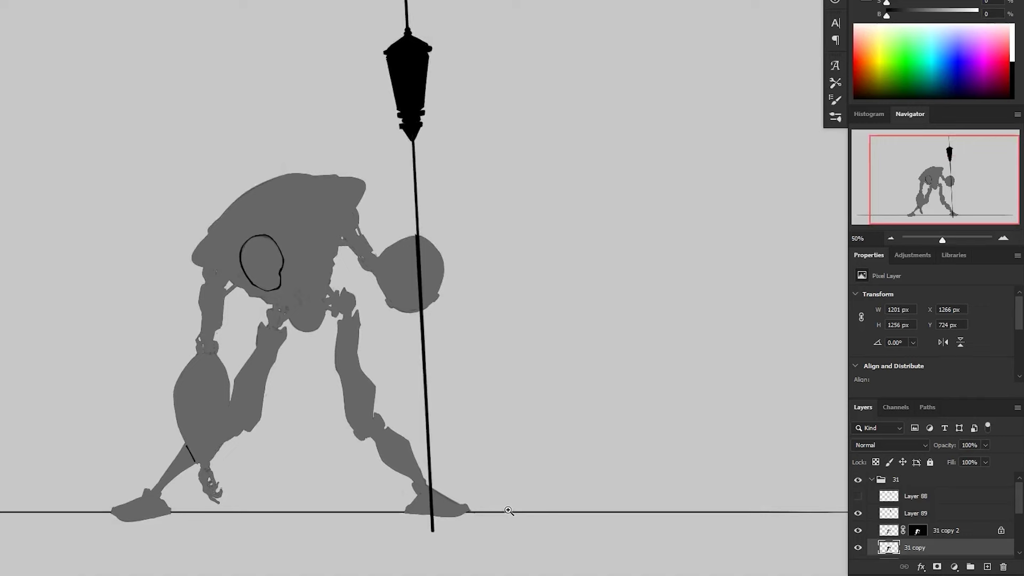
pyautogui.scroll(-1, 1015, 505)
pyautogui.moveTo(903, 544)
pyautogui.mouseDown()
pyautogui.moveTo(988, 567)
pyautogui.moveTo(917, 486)
pyautogui.mouseUp()
pyautogui.click(858, 492)
pyautogui.moveTo(492, 377); pyautogui.dragTo(478, 348)
pyautogui.keyDown('alt'); pyautogui.click(474, 347); pyautogui.keyUp('alt')
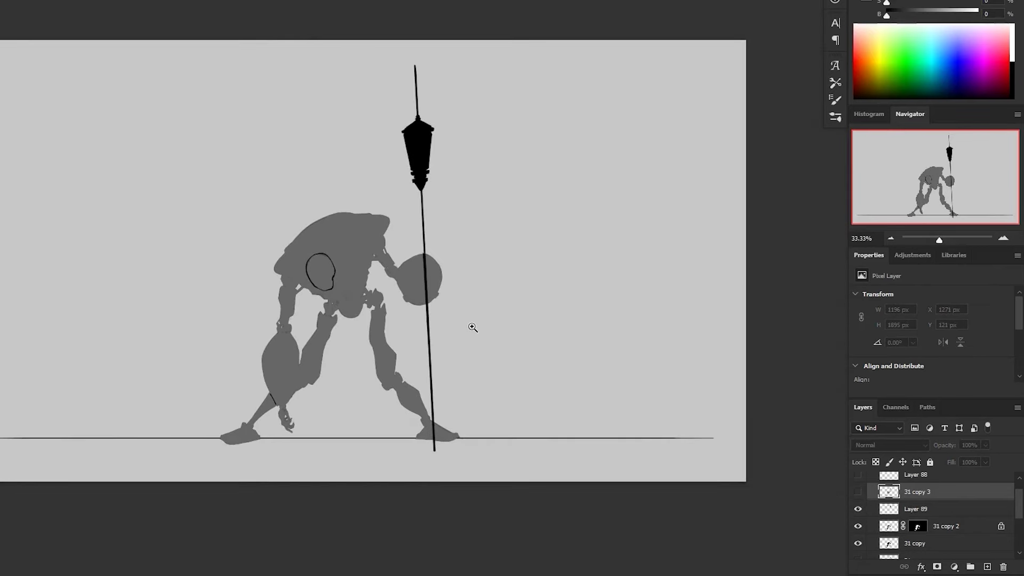
# - On the grey body layer's mask, choose a brush preset and darken the legs and lower body in a large soft gradient
pyautogui.click(917, 526)
pyautogui.press('F5')
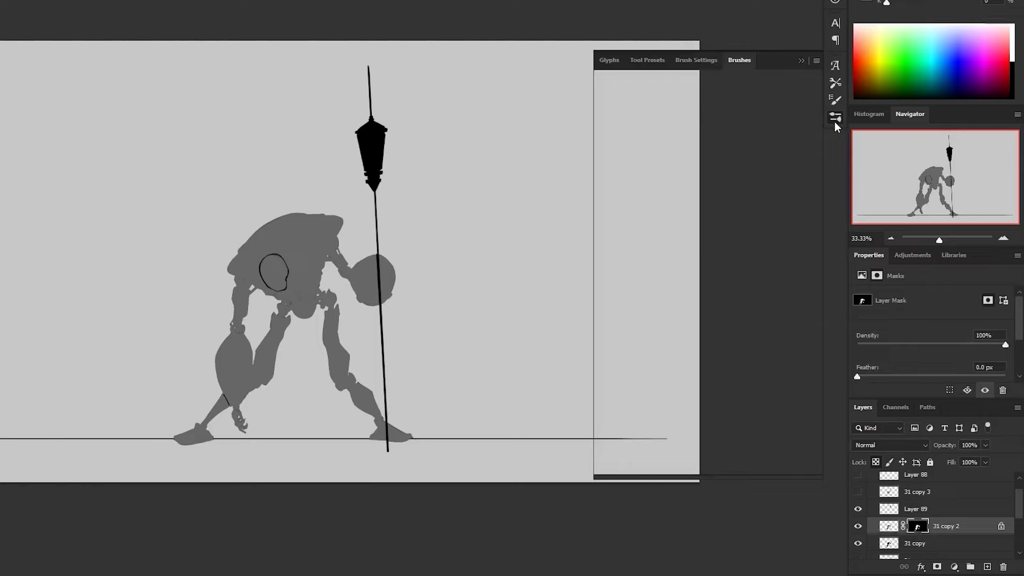
pyautogui.moveTo(816, 213)
pyautogui.mouseDown()
pyautogui.moveTo(818, 249)
pyautogui.moveTo(819, 230)
pyautogui.mouseUp()
pyautogui.click(669, 229)
pyautogui.click(801, 60)
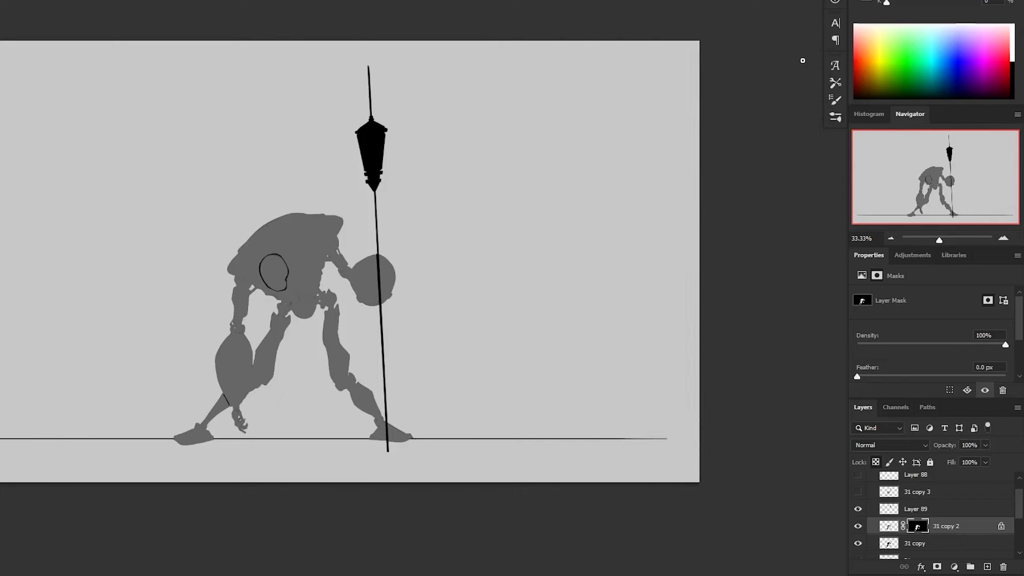
pyautogui.hotkey('ctrl', '-')
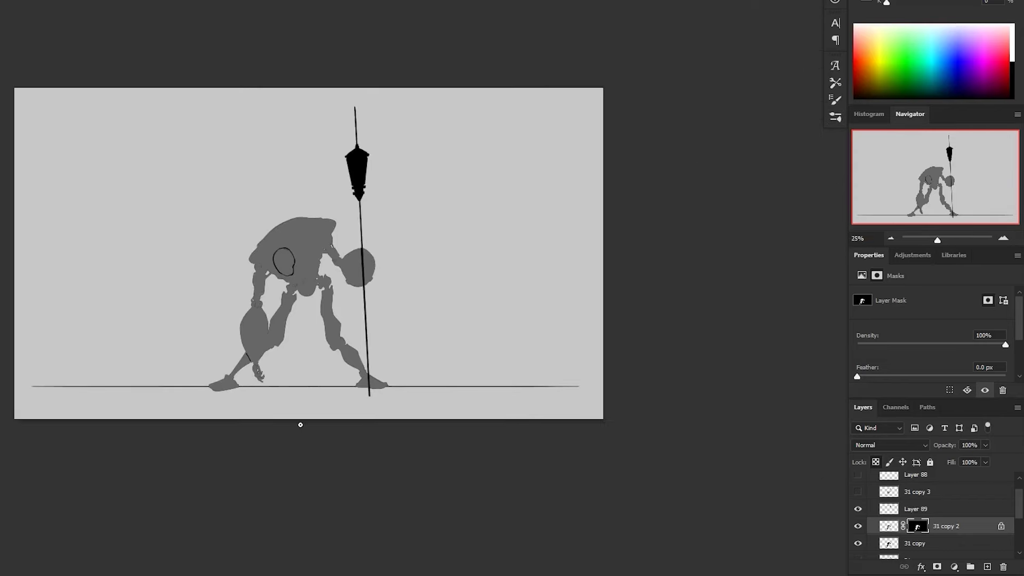
pyautogui.moveTo(297, 469)
pyautogui.mouseDown()
pyautogui.moveTo(389, 386)
pyautogui.moveTo(418, 311)
pyautogui.moveTo(372, 343)
pyautogui.mouseUp()
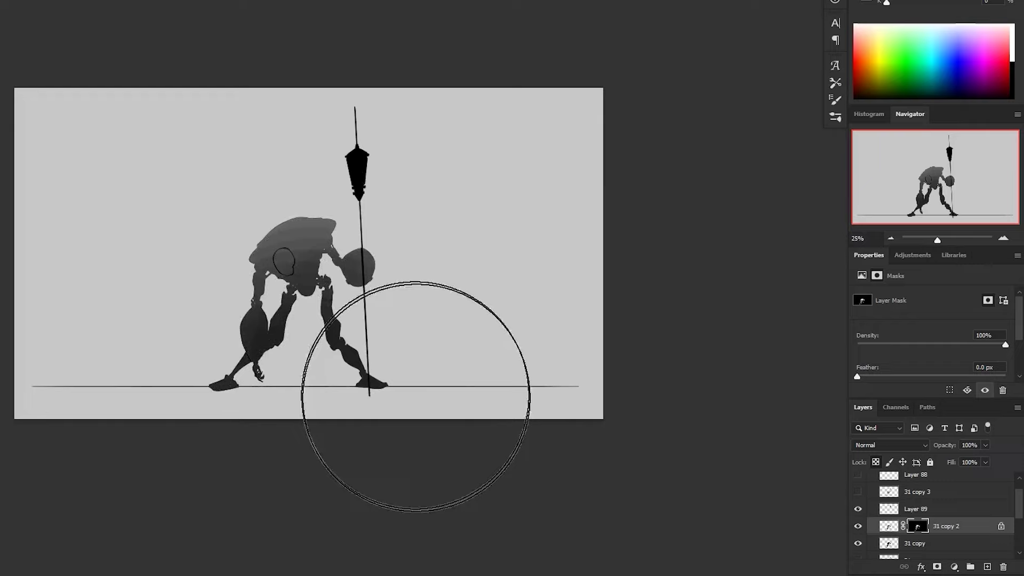
# - Reduce the brush size and shade the torso's underside and the round forearm at the staff with sampled tones
pyautogui.hotkey('ctrl', '+')
pyautogui.press('[')
pyautogui.press('[')
pyautogui.press('[')
pyautogui.press('[')
pyautogui.press('[')
pyautogui.press('[')
pyautogui.press('[')
pyautogui.press('[')
pyautogui.moveTo(261, 271)
pyautogui.mouseDown()
pyautogui.moveTo(313, 216)
pyautogui.moveTo(213, 250)
pyautogui.moveTo(252, 259)
pyautogui.moveTo(328, 226)
pyautogui.moveTo(286, 369)
pyautogui.moveTo(336, 237)
pyautogui.moveTo(370, 262)
pyautogui.moveTo(431, 232)
pyautogui.moveTo(427, 263)
pyautogui.mouseUp()
pyautogui.keyDown('alt'); pyautogui.click(408, 260); pyautogui.keyUp('alt')
pyautogui.keyDown('alt'); pyautogui.click(382, 206); pyautogui.keyUp('alt')
pyautogui.moveTo(382, 206)
pyautogui.mouseDown()
pyautogui.moveTo(383, 197)
pyautogui.moveTo(386, 219)
pyautogui.mouseUp()
# - Shade the hanging arm with sampled greys, giving the bulging forearm a lighter outer side and a dark core
pyautogui.moveTo(174, 327); pyautogui.dragTo(162, 362)
pyautogui.moveTo(212, 215); pyautogui.dragTo(214, 180)
pyautogui.keyDown('alt'); pyautogui.click(215, 180); pyautogui.keyUp('alt')
pyautogui.moveTo(176, 285)
pyautogui.mouseDown()
pyautogui.moveTo(165, 347)
pyautogui.moveTo(203, 312)
pyautogui.moveTo(197, 295)
pyautogui.moveTo(176, 358)
pyautogui.moveTo(183, 309)
pyautogui.moveTo(171, 327)
pyautogui.moveTo(173, 368)
pyautogui.moveTo(205, 319)
pyautogui.mouseUp()
pyautogui.keyDown('alt'); pyautogui.click(389, 222); pyautogui.keyUp('alt')
pyautogui.keyDown('alt'); pyautogui.click(189, 304); pyautogui.keyUp('alt')
pyautogui.keyDown('alt'); pyautogui.click(190, 284); pyautogui.keyUp('alt')
pyautogui.keyDown('alt'); pyautogui.click(193, 343); pyautogui.keyUp('alt')
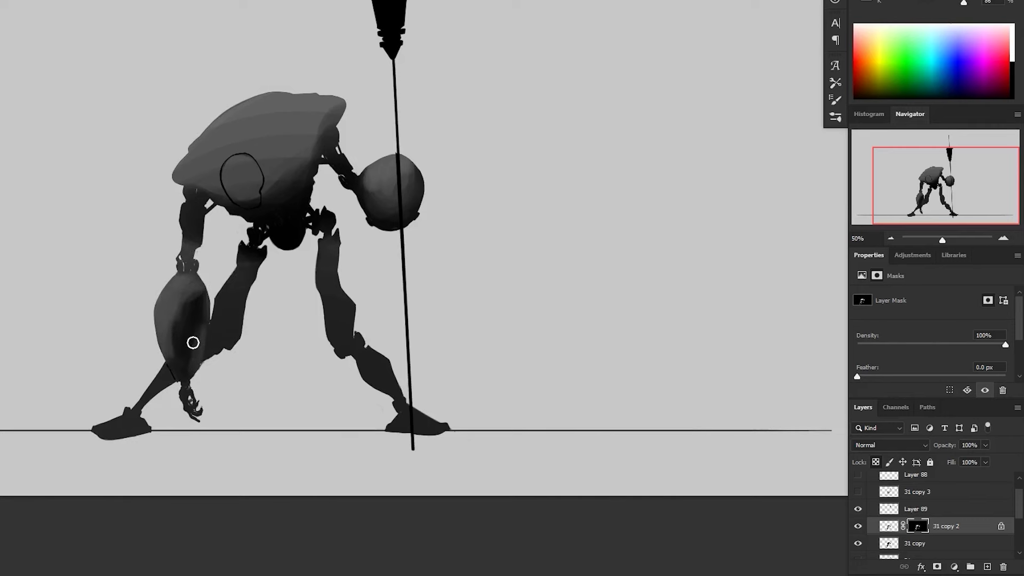
pyautogui.keyDown('alt'); pyautogui.click(201, 353); pyautogui.keyUp('alt')
# - Blend the forearm shading and deepen the shadows on the knees, shins and ankles of both legs
pyautogui.moveTo(193, 297)
pyautogui.mouseDown()
pyautogui.moveTo(189, 378)
pyautogui.moveTo(161, 359)
pyautogui.moveTo(160, 387)
pyautogui.moveTo(128, 432)
pyautogui.mouseUp()
pyautogui.moveTo(216, 333); pyautogui.dragTo(211, 352)
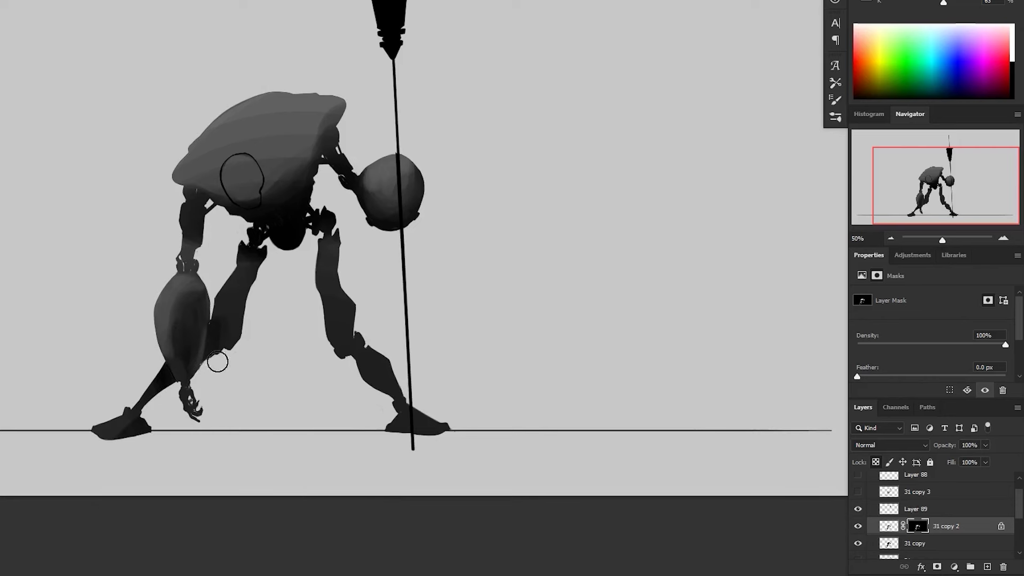
pyautogui.moveTo(344, 360); pyautogui.dragTo(353, 355)
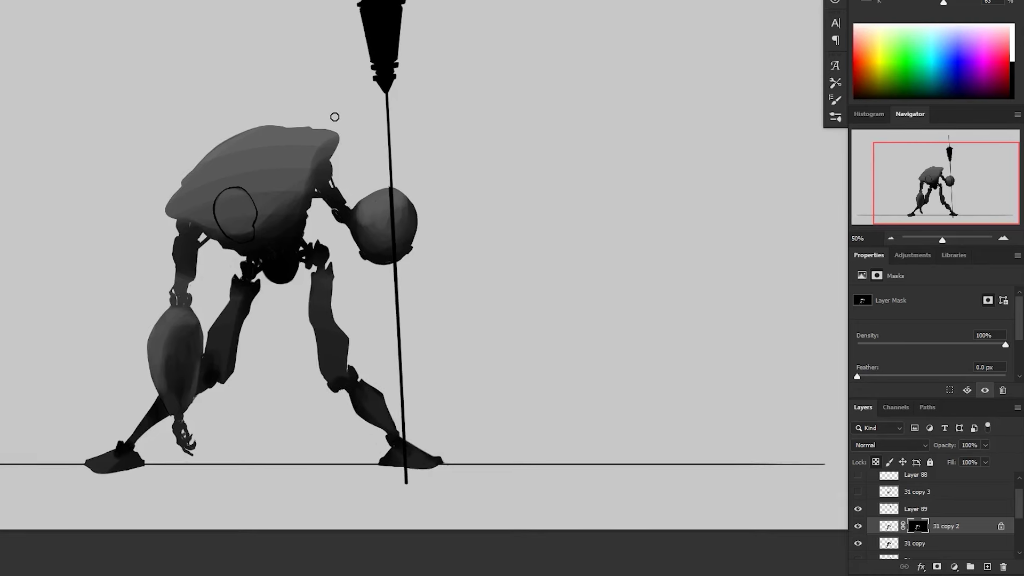
# - Compare the shading with the sketch copy, then paint dark seams across the shell near both of its ends
pyautogui.click(858, 491)
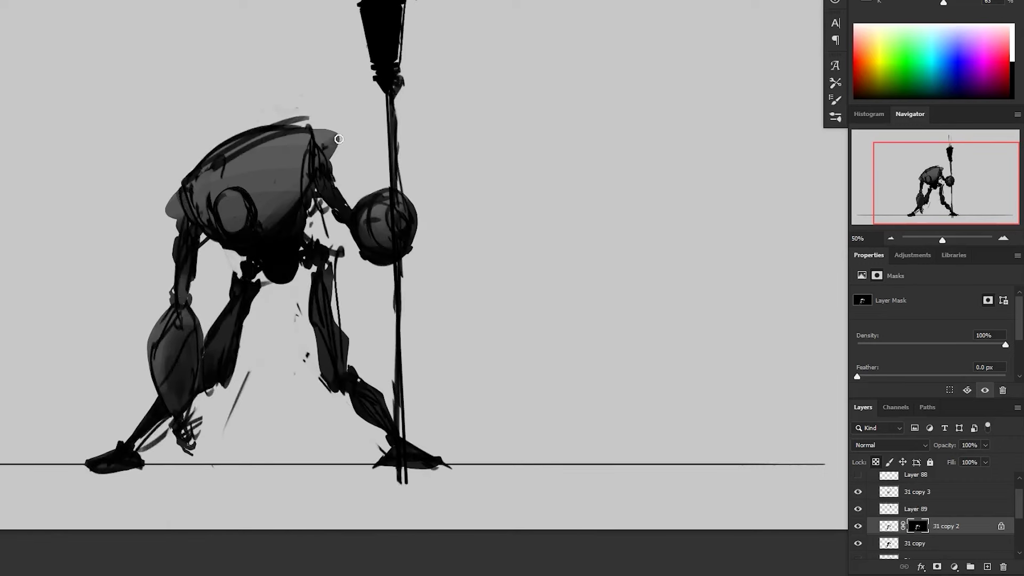
pyautogui.click(858, 492)
pyautogui.press(']')
pyautogui.press(']')
pyautogui.keyDown('alt'); pyautogui.click(176, 187); pyautogui.keyUp('alt')
pyautogui.moveTo(177, 188); pyautogui.dragTo(198, 219)
pyautogui.scroll(1, 198, 220)
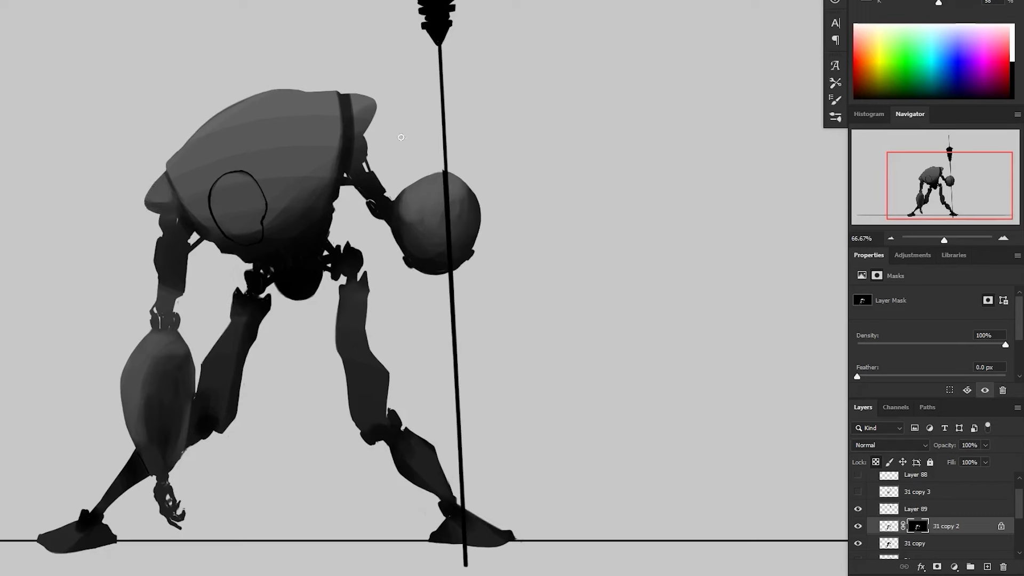
# - Narrow the dark seam at the shell's staff-side end with sampled grey, then touch up the hanging arm's shoulder joint
pyautogui.keyDown('alt'); pyautogui.click(368, 111); pyautogui.keyUp('alt')
pyautogui.moveTo(350, 148)
pyautogui.mouseDown()
pyautogui.moveTo(377, 110)
pyautogui.moveTo(349, 108)
pyautogui.mouseUp()
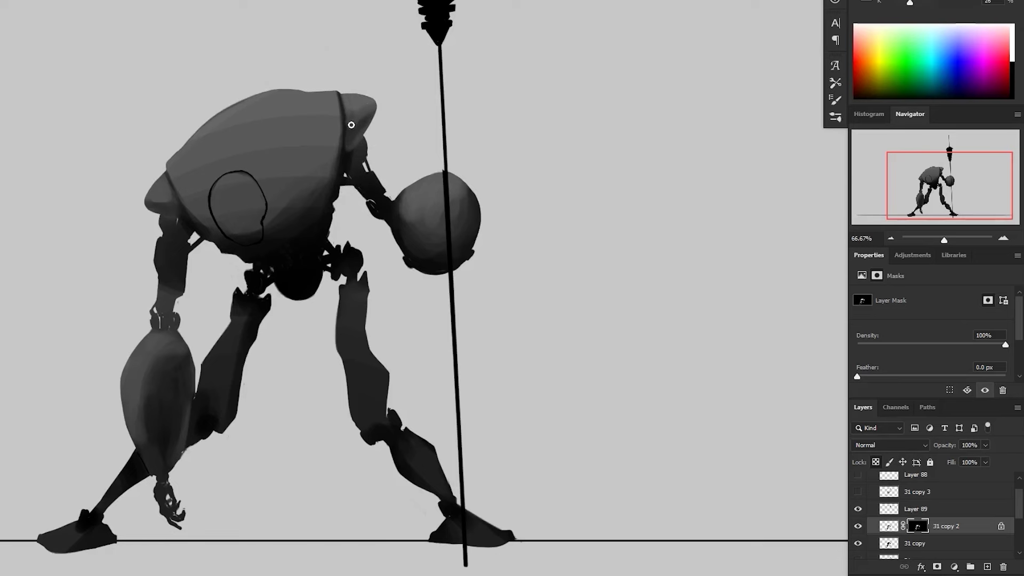
pyautogui.moveTo(347, 101)
pyautogui.mouseDown()
pyautogui.moveTo(355, 131)
pyautogui.moveTo(367, 107)
pyautogui.moveTo(354, 122)
pyautogui.moveTo(347, 166)
pyautogui.moveTo(359, 116)
pyautogui.moveTo(343, 101)
pyautogui.moveTo(346, 154)
pyautogui.mouseUp()
pyautogui.press('x')
pyautogui.press('x')
pyautogui.moveTo(173, 219); pyautogui.dragTo(183, 231)
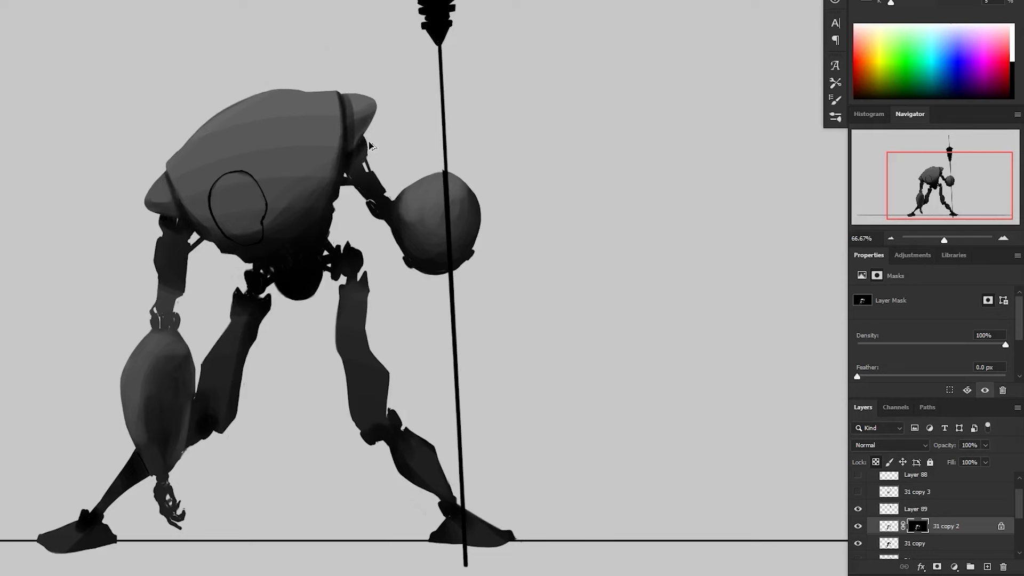
pyautogui.press('z')
pyautogui.keyDown('alt'); pyautogui.click(448, 301); pyautogui.keyUp('alt')
pyautogui.keyDown('alt'); pyautogui.click(448, 302); pyautogui.keyUp('alt')
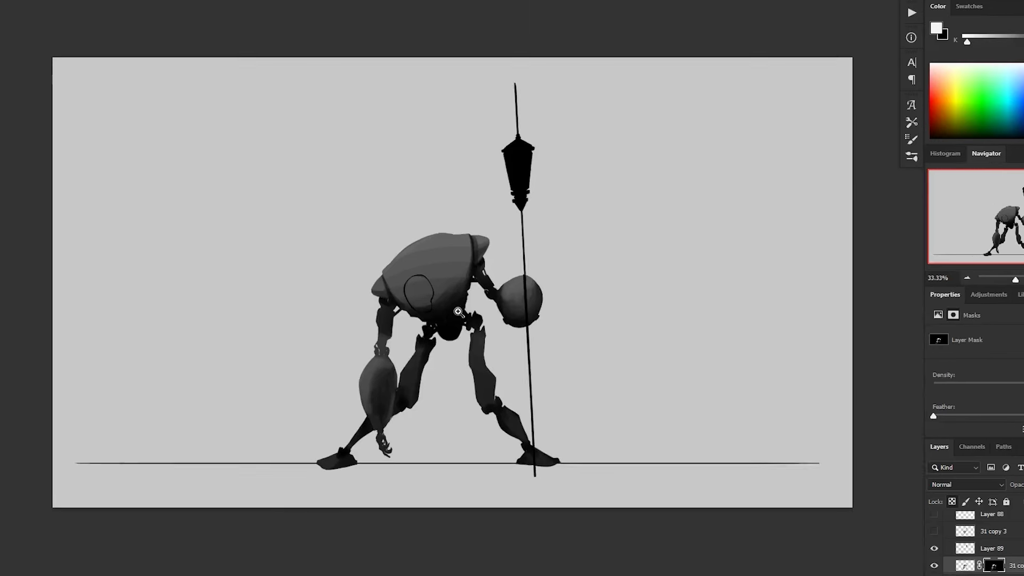
pyautogui.scroll(2, 384, 250)
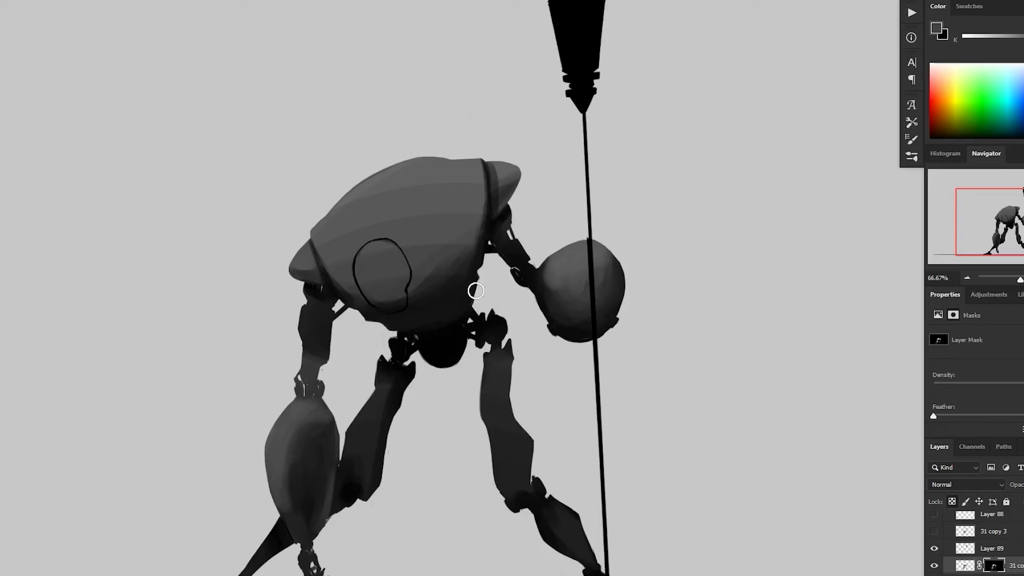
# - Lighten the torso's underside beneath the shell with sampled greys to suggest reflected light
pyautogui.keyDown('alt'); pyautogui.click(421, 317); pyautogui.keyUp('alt')
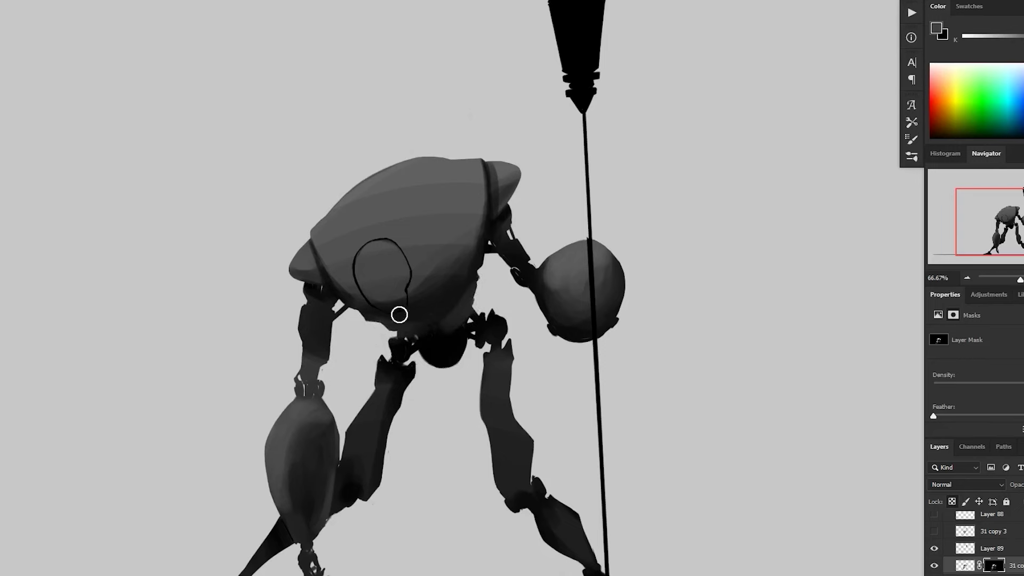
pyautogui.moveTo(399, 401); pyautogui.dragTo(391, 418)
pyautogui.keyDown('alt'); pyautogui.click(418, 279); pyautogui.keyUp('alt')
pyautogui.keyDown('alt'); pyautogui.click(361, 319); pyautogui.keyUp('alt')
pyautogui.keyDown('alt'); pyautogui.click(413, 316); pyautogui.keyUp('alt')
pyautogui.keyDown('alt'); pyautogui.click(446, 297); pyautogui.keyUp('alt')
pyautogui.keyDown('alt'); pyautogui.click(382, 301); pyautogui.keyUp('alt')
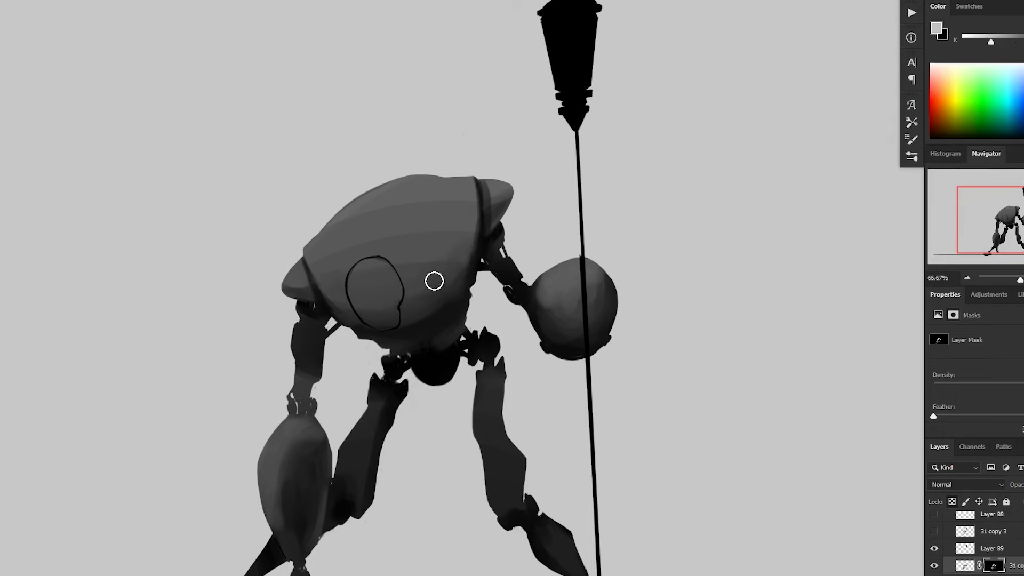
# - Blend the banded tones across the shell into a smooth gradient, using sampled greys and varied brush sizes
pyautogui.moveTo(419, 290); pyautogui.dragTo(393, 322)
pyautogui.keyDown('alt'); pyautogui.click(322, 319); pyautogui.keyUp('alt')
pyautogui.keyDown('alt'); pyautogui.click(403, 284); pyautogui.keyUp('alt')
pyautogui.moveTo(357, 238); pyautogui.dragTo(394, 234)
pyautogui.press(']')
pyautogui.press(']')
pyautogui.press(']')
pyautogui.keyDown('alt'); pyautogui.click(293, 320); pyautogui.keyUp('alt')
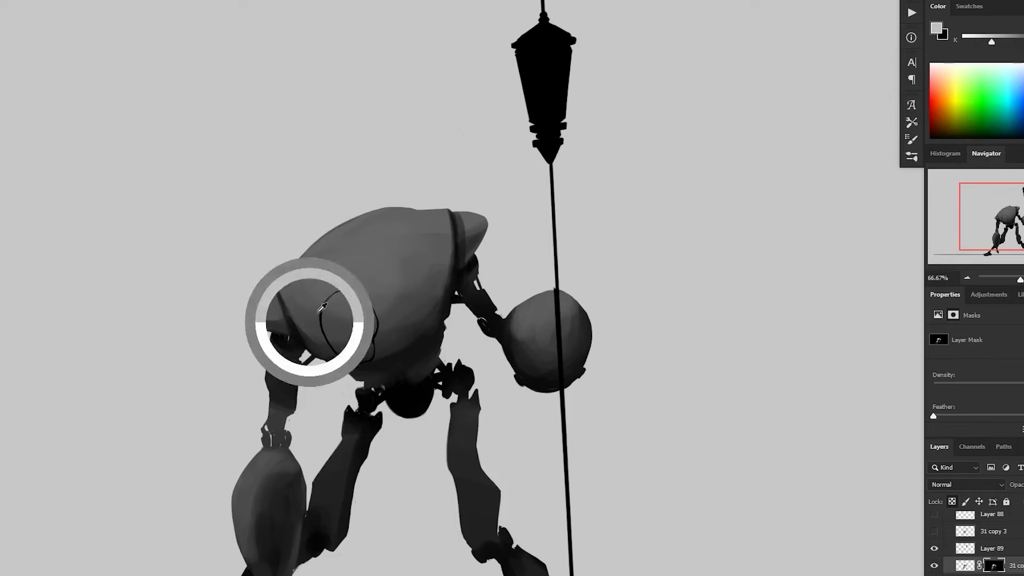
pyautogui.press('[')
pyautogui.press('[')
pyautogui.press('[')
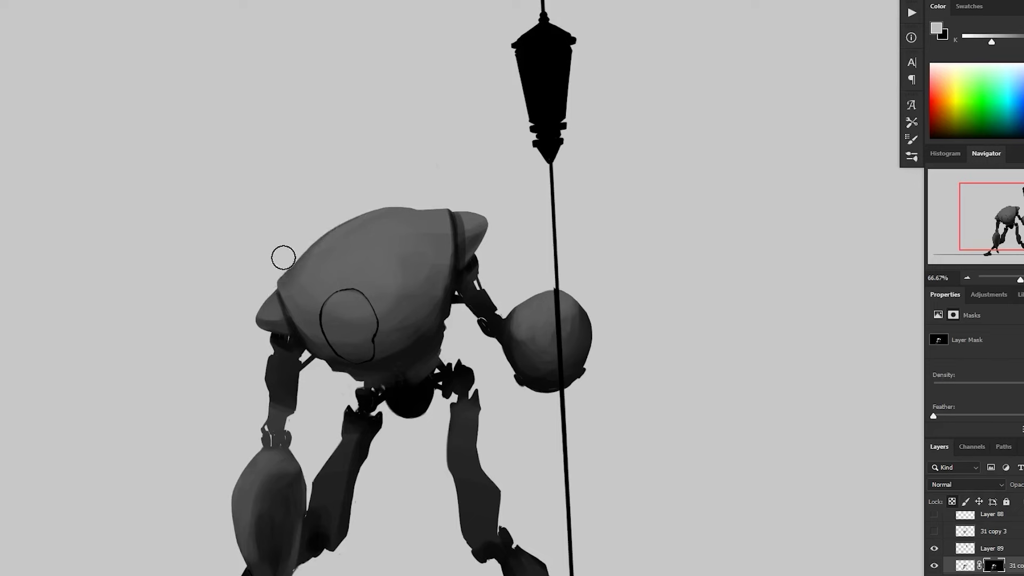
pyautogui.moveTo(343, 214)
pyautogui.mouseDown()
pyautogui.moveTo(479, 208)
pyautogui.moveTo(382, 213)
pyautogui.moveTo(385, 252)
pyautogui.mouseUp()
pyautogui.keyDown('alt'); pyautogui.click(385, 251); pyautogui.keyUp('alt')
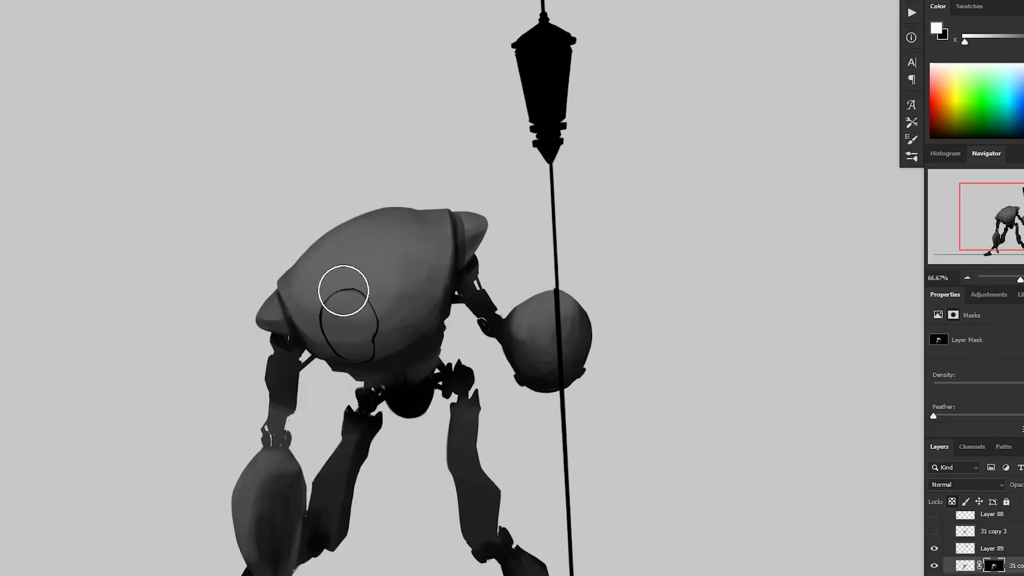
pyautogui.moveTo(391, 233); pyautogui.dragTo(398, 277)
pyautogui.keyDown('alt'); pyautogui.click(419, 295); pyautogui.keyUp('alt')
# - Reduce the brush size and paint a lighter strip on the shell beside its staff-side seam
pyautogui.press('z')
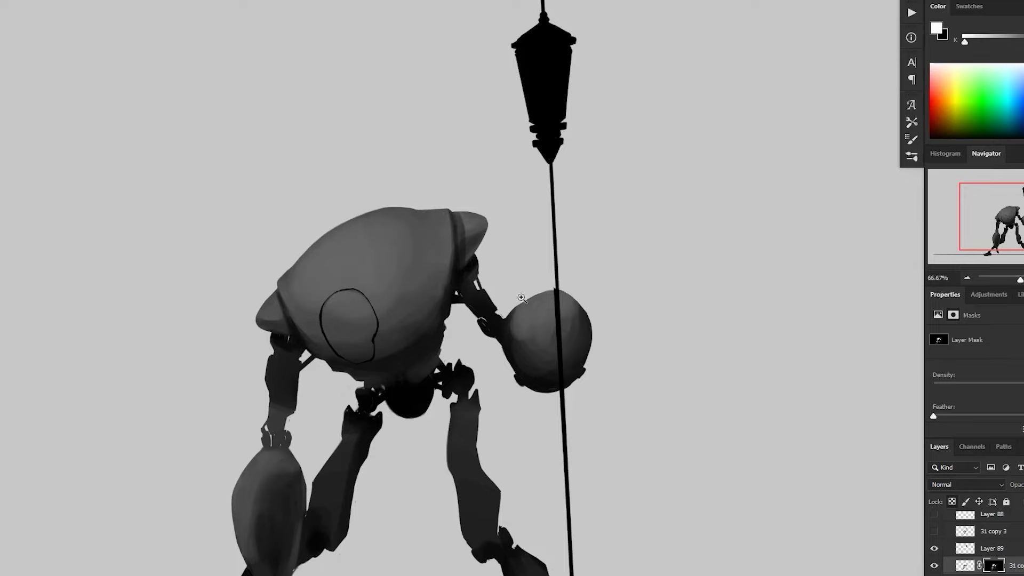
pyautogui.keyDown('alt'); pyautogui.click(594, 320); pyautogui.keyUp('alt')
pyautogui.click(594, 320)
pyautogui.press('b')
pyautogui.press('[')
pyautogui.press('[')
pyautogui.press('[')
pyautogui.press('[')
pyautogui.press('[')
pyautogui.press('[')
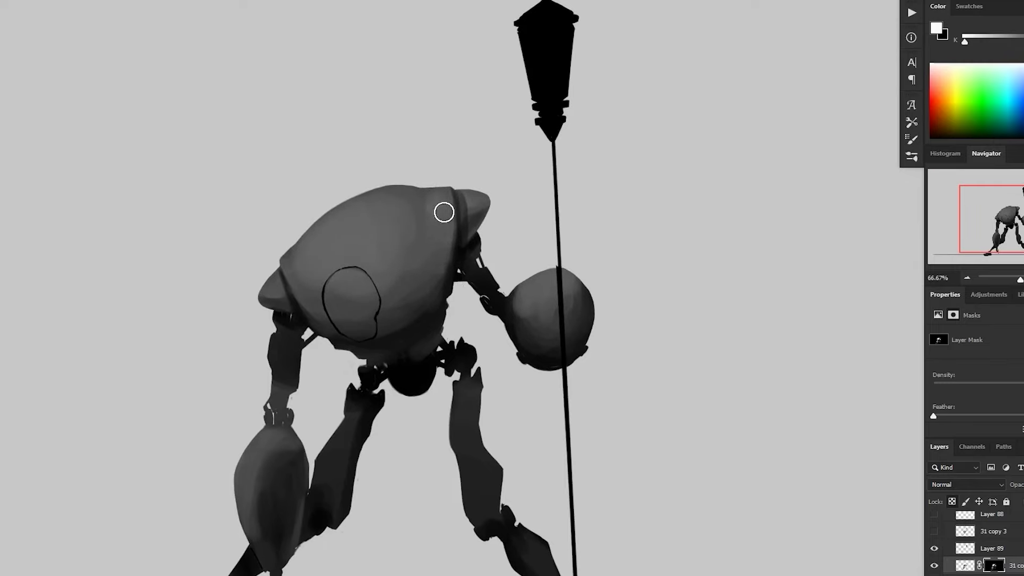
pyautogui.press('z')
pyautogui.keyDown('alt'); pyautogui.click(557, 320); pyautogui.keyUp('alt')
pyautogui.keyDown('alt'); pyautogui.click(558, 320); pyautogui.keyUp('alt')
pyautogui.click(515, 304)
pyautogui.click(515, 304)
pyautogui.press('b')
# - Block in a lighter raised plane inside the outlined oval on the shell with sampled greys
pyautogui.keyDown('alt'); pyautogui.click(358, 269); pyautogui.keyUp('alt')
pyautogui.moveTo(349, 234); pyautogui.dragTo(356, 272)
pyautogui.keyDown('alt'); pyautogui.click(388, 289); pyautogui.keyUp('alt')
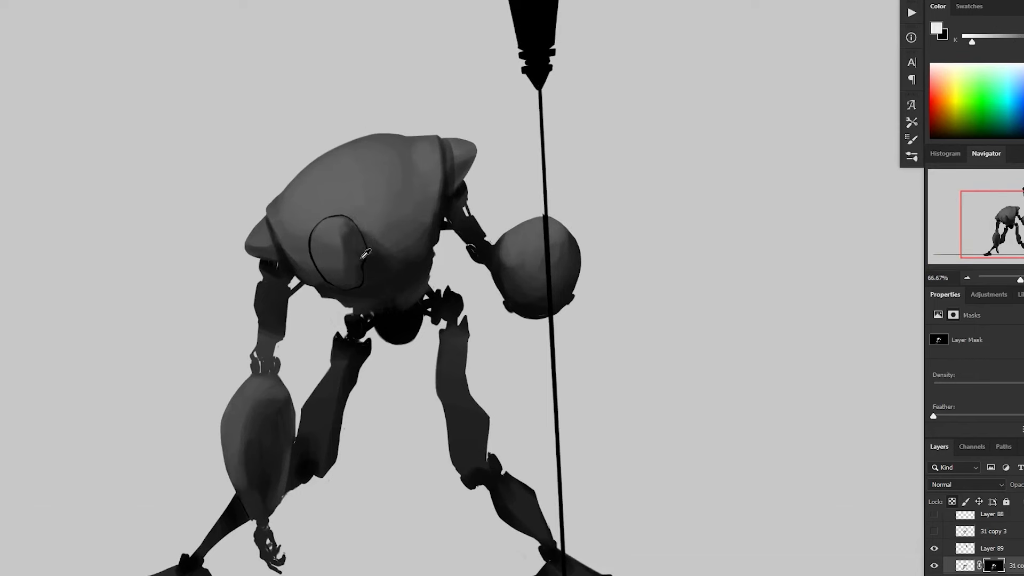
pyautogui.keyDown('alt'); pyautogui.click(358, 279); pyautogui.keyUp('alt')
pyautogui.moveTo(347, 233); pyautogui.dragTo(352, 276)
pyautogui.keyDown('ctrl'); pyautogui.click(380, 263); pyautogui.keyUp('ctrl')
pyautogui.keyDown('alt'); pyautogui.click(365, 216); pyautogui.keyUp('alt')
# - Shrink the brush and darken the lower rim inside the shell's oval with sampled tones
pyautogui.press('[')
pyautogui.press('[')
pyautogui.press('[')
pyautogui.press('[')
pyautogui.press('[')
pyautogui.press('[')
pyautogui.press('[')
pyautogui.press('[')
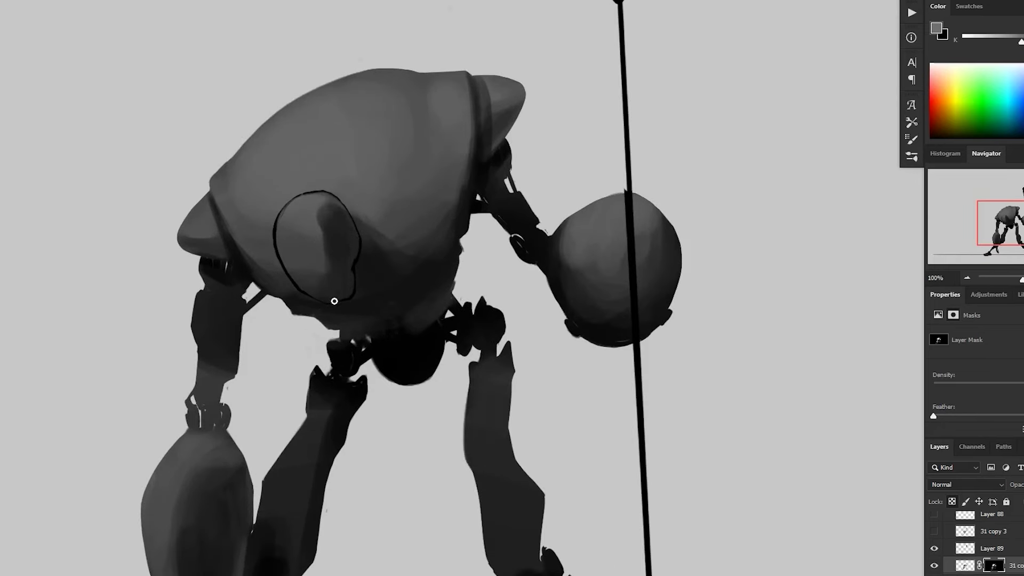
pyautogui.keyDown('alt'); pyautogui.click(315, 269); pyautogui.keyUp('alt')
pyautogui.moveTo(305, 281); pyautogui.dragTo(327, 296)
pyautogui.keyDown('alt'); pyautogui.click(325, 262); pyautogui.keyUp('alt')
# - Enlarge the brush slightly and model the oval's upper and central planes with sampled light and mid greys
pyautogui.press(']')
pyautogui.press(']')
pyautogui.press(']')
pyautogui.moveTo(334, 241)
pyautogui.mouseDown()
pyautogui.moveTo(327, 257)
pyautogui.moveTo(319, 225)
pyautogui.mouseUp()
pyautogui.keyDown('alt'); pyautogui.click(312, 211); pyautogui.keyUp('alt')
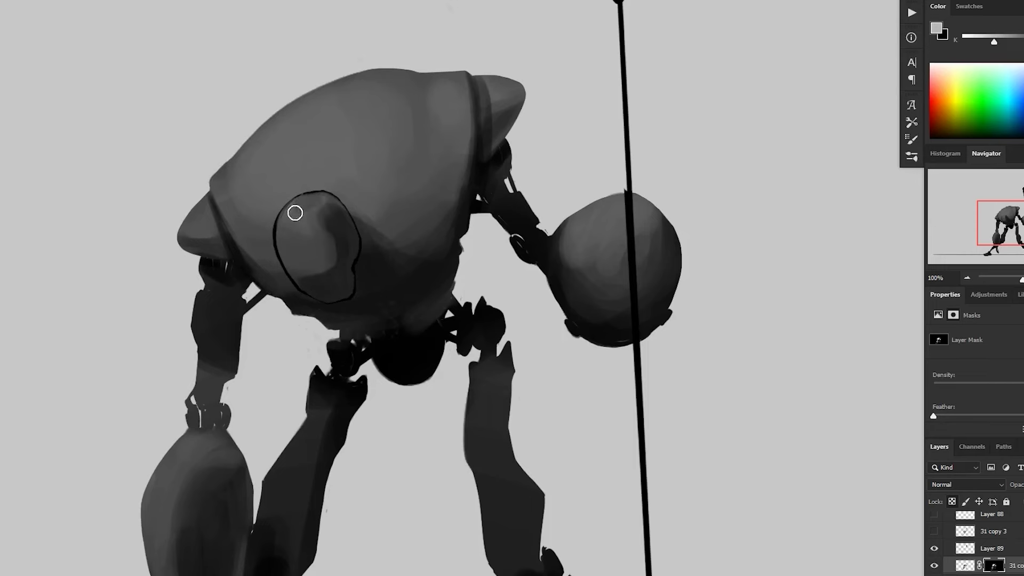
pyautogui.keyDown('alt'); pyautogui.click(330, 216); pyautogui.keyUp('alt')
pyautogui.moveTo(330, 216)
pyautogui.mouseDown()
pyautogui.moveTo(292, 255)
pyautogui.moveTo(321, 273)
pyautogui.moveTo(312, 275)
pyautogui.mouseUp()
pyautogui.keyDown('alt'); pyautogui.click(325, 250); pyautogui.keyUp('alt')
pyautogui.keyDown('alt'); pyautogui.click(309, 284); pyautogui.keyUp('alt')
pyautogui.moveTo(420, 261)
pyautogui.mouseDown()
pyautogui.moveTo(693, 388)
pyautogui.moveTo(683, 467)
pyautogui.moveTo(427, 284)
pyautogui.moveTo(365, 212)
pyautogui.moveTo(348, 253)
pyautogui.moveTo(329, 241)
pyautogui.mouseUp()
pyautogui.keyDown('alt'); pyautogui.click(331, 246); pyautogui.keyUp('alt')
pyautogui.keyDown('alt'); pyautogui.click(382, 208); pyautogui.keyUp('alt')
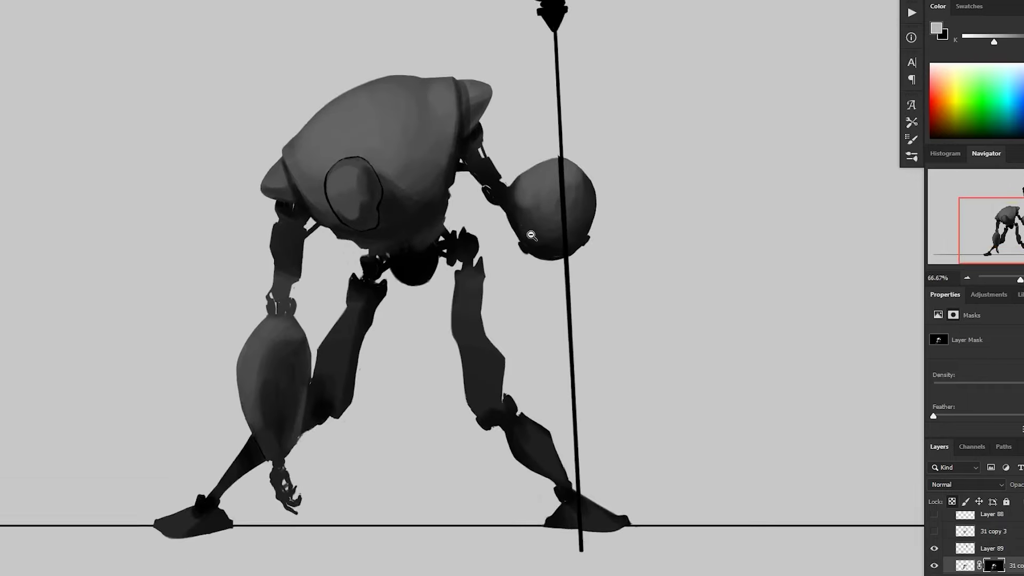
# - Refine the staff-side edge and lower tip of the oval with resampled greys
pyautogui.keyDown('alt'); pyautogui.click(529, 233); pyautogui.keyUp('alt')
pyautogui.keyDown('ctrl'); pyautogui.click(428, 234); pyautogui.keyUp('ctrl')
pyautogui.keyDown('ctrl'); pyautogui.click(429, 235); pyautogui.keyUp('ctrl')
pyautogui.keyDown('alt'); pyautogui.click(409, 199); pyautogui.keyUp('alt')
pyautogui.moveTo(375, 213)
pyautogui.mouseDown()
pyautogui.moveTo(382, 187)
pyautogui.moveTo(369, 214)
pyautogui.mouseUp()
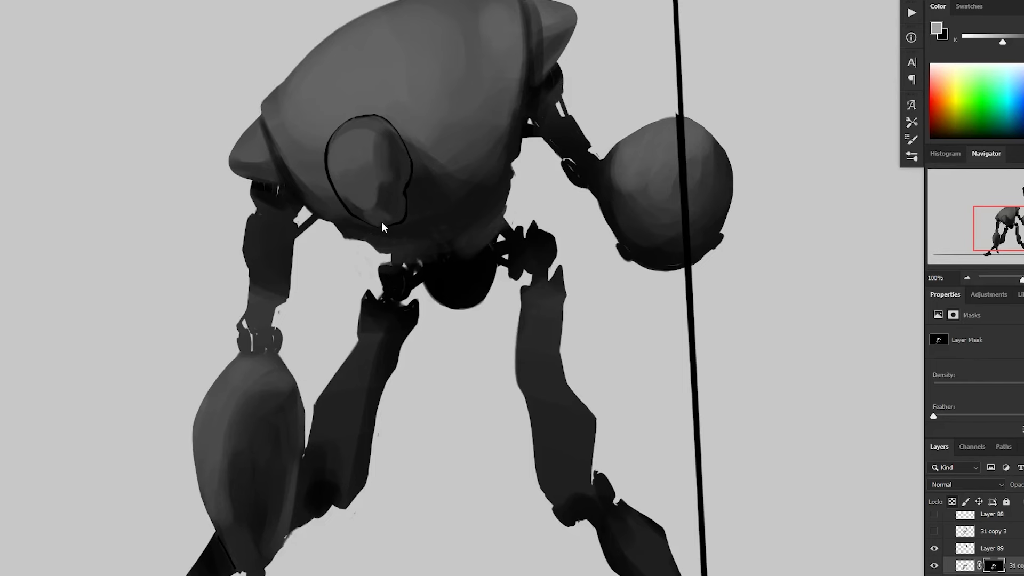
pyautogui.keyDown('alt'); pyautogui.click(392, 202); pyautogui.keyUp('alt')
pyautogui.keyDown('ctrl'); pyautogui.keyDown('alt'); pyautogui.click(446, 180); pyautogui.keyUp('alt'); pyautogui.keyUp('ctrl')
pyautogui.keyDown('ctrl'); pyautogui.click(431, 190); pyautogui.keyUp('ctrl')
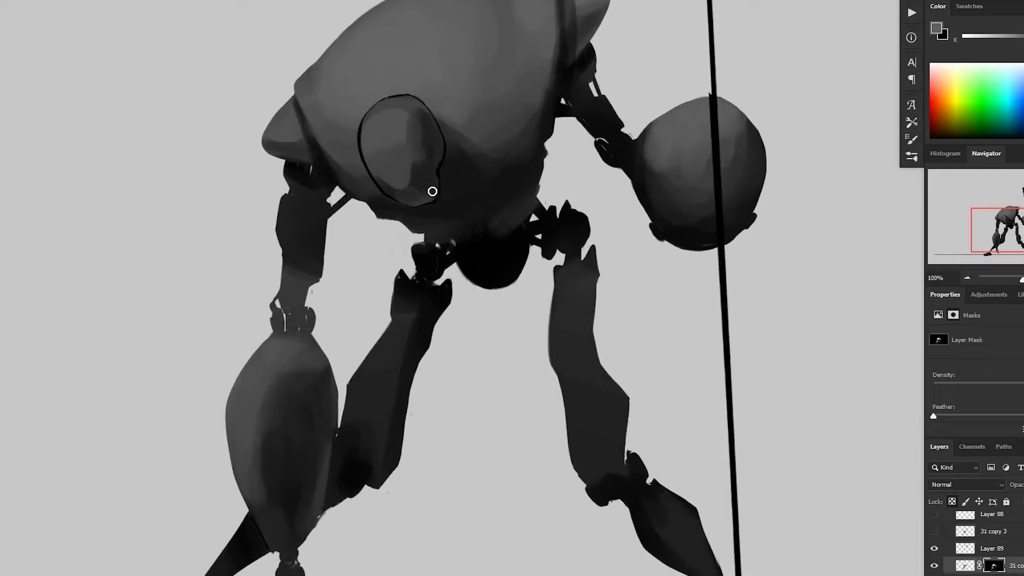
pyautogui.keyDown('ctrl'); pyautogui.keyDown('alt'); pyautogui.click(417, 229); pyautogui.keyUp('alt'); pyautogui.keyUp('ctrl')
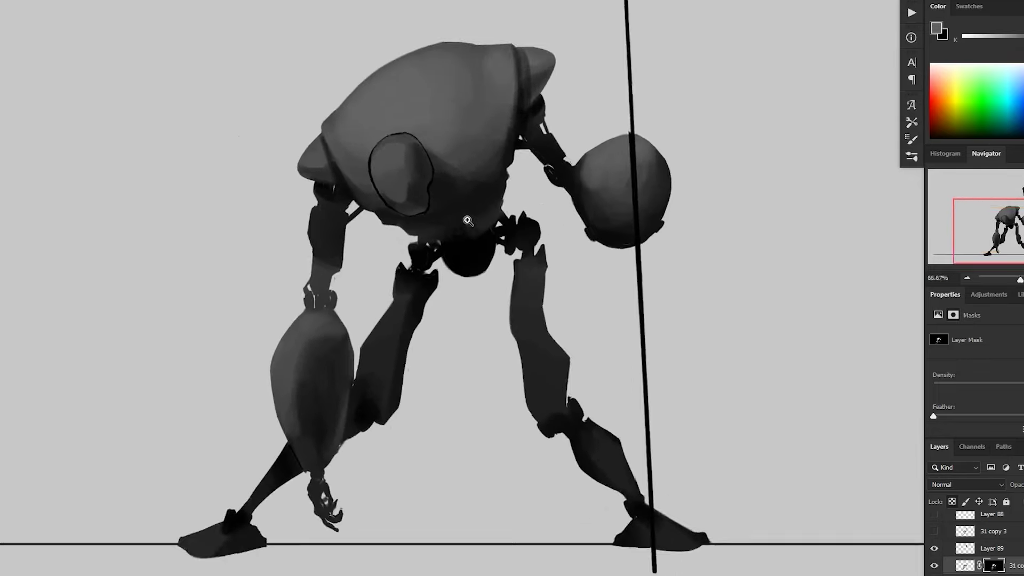
# - Smooth the tone along the oval's rear side and check the whole figure from a distance
pyautogui.keyDown('ctrl'); pyautogui.click(467, 220); pyautogui.keyUp('ctrl')
pyautogui.keyDown('alt'); pyautogui.click(366, 126); pyautogui.keyUp('alt')
pyautogui.moveTo(371, 128); pyautogui.dragTo(367, 162)
pyautogui.keyDown('ctrl'); pyautogui.keyDown('alt'); pyautogui.click(585, 341); pyautogui.keyUp('alt'); pyautogui.keyUp('ctrl')
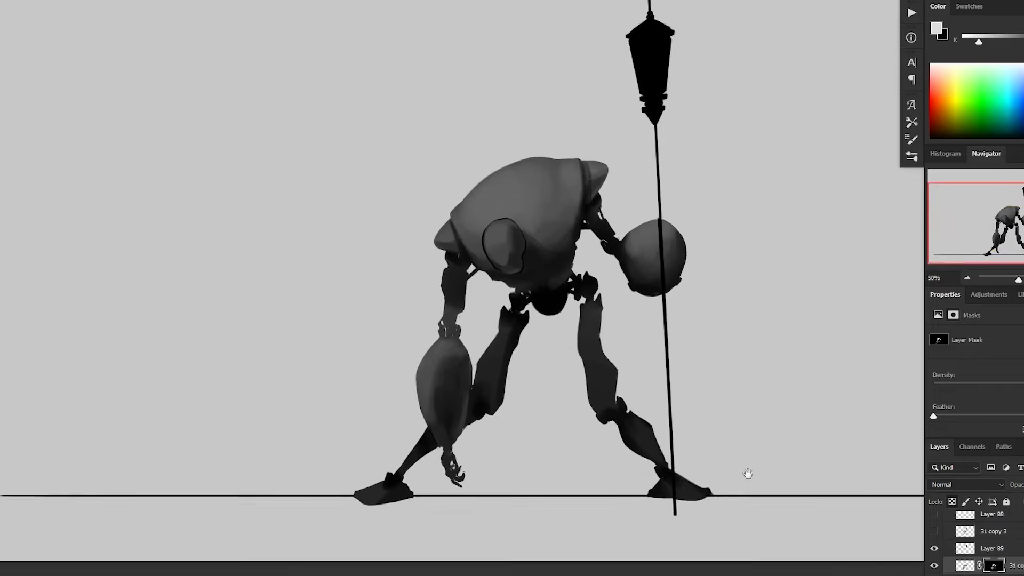
pyautogui.moveTo(748, 473); pyautogui.dragTo(639, 446)
# - Sharpen the oval's inner planes with a smaller brush and clean up its notched edge using sampled greys
pyautogui.keyDown('ctrl'); pyautogui.click(437, 231); pyautogui.keyUp('ctrl')
pyautogui.keyDown('ctrl'); pyautogui.click(381, 225); pyautogui.keyUp('ctrl')
pyautogui.keyDown('alt'); pyautogui.click(362, 227); pyautogui.keyUp('alt')
pyautogui.press('[')
pyautogui.press('[')
pyautogui.keyDown('alt'); pyautogui.click(397, 219); pyautogui.keyUp('alt')
pyautogui.keyDown('alt'); pyautogui.click(391, 217); pyautogui.keyUp('alt')
pyautogui.keyDown('alt'); pyautogui.click(414, 201); pyautogui.keyUp('alt')
pyautogui.keyDown('alt'); pyautogui.click(406, 216); pyautogui.keyUp('alt')
pyautogui.keyDown('alt'); pyautogui.click(392, 235); pyautogui.keyUp('alt')
pyautogui.moveTo(427, 245); pyautogui.dragTo(422, 250)
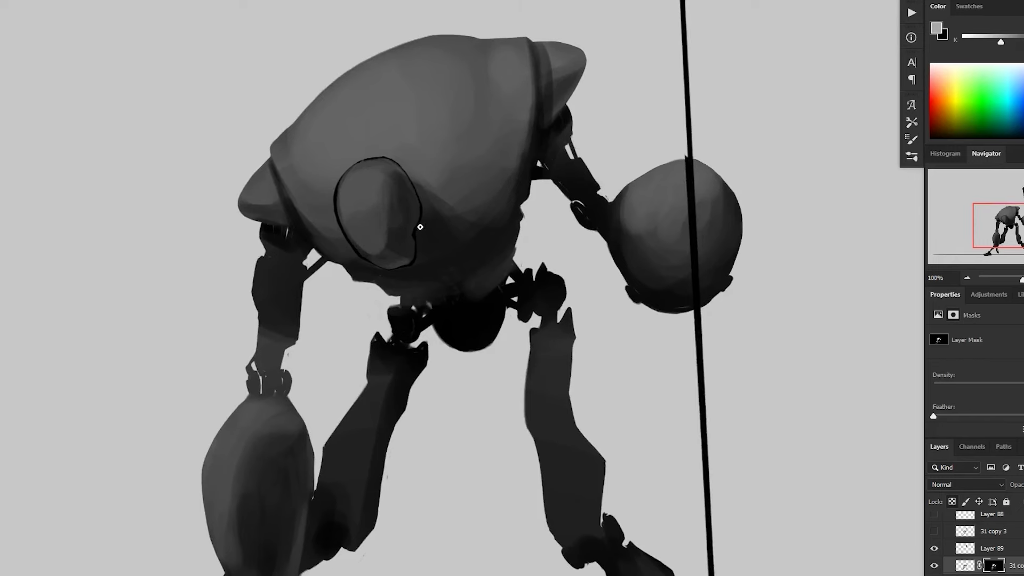
# - Paint a distinct facet at the oval's lower end with sampled greys, checking it at several zoom levels
pyautogui.keyDown('alt'); pyautogui.click(389, 256); pyautogui.keyUp('alt')
pyautogui.keyDown('alt'); pyautogui.click(388, 253); pyautogui.keyUp('alt')
pyautogui.keyDown('alt'); pyautogui.click(401, 254); pyautogui.keyUp('alt')
pyautogui.hotkey('ctrl', '-')
pyautogui.keyDown('alt'); pyautogui.click(405, 263); pyautogui.keyUp('alt')
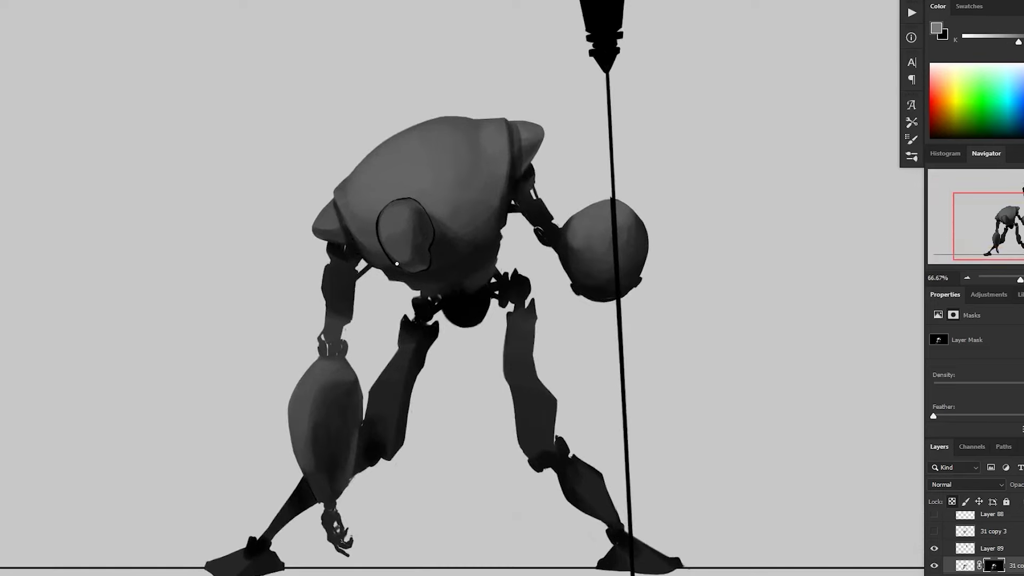
pyautogui.keyDown('alt'); pyautogui.click(408, 268); pyautogui.keyUp('alt')
pyautogui.keyDown('alt'); pyautogui.click(403, 262); pyautogui.keyUp('alt')
pyautogui.hotkey('ctrl', '-')
pyautogui.hotkey('ctrl', '+')
pyautogui.hotkey('ctrl', '+')
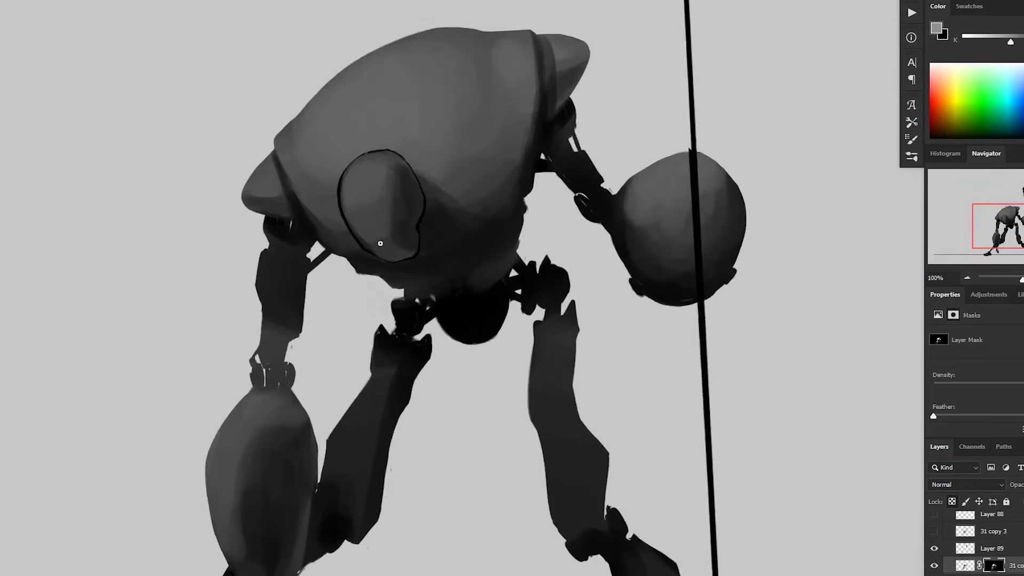
# - Crisp up the edges of the oval's lower facet and blend the plane beside it
pyautogui.hotkey('ctrl', '-')
pyautogui.hotkey('ctrl', '-')
pyautogui.hotkey('ctrl', '+')
pyautogui.hotkey('ctrl', '+')
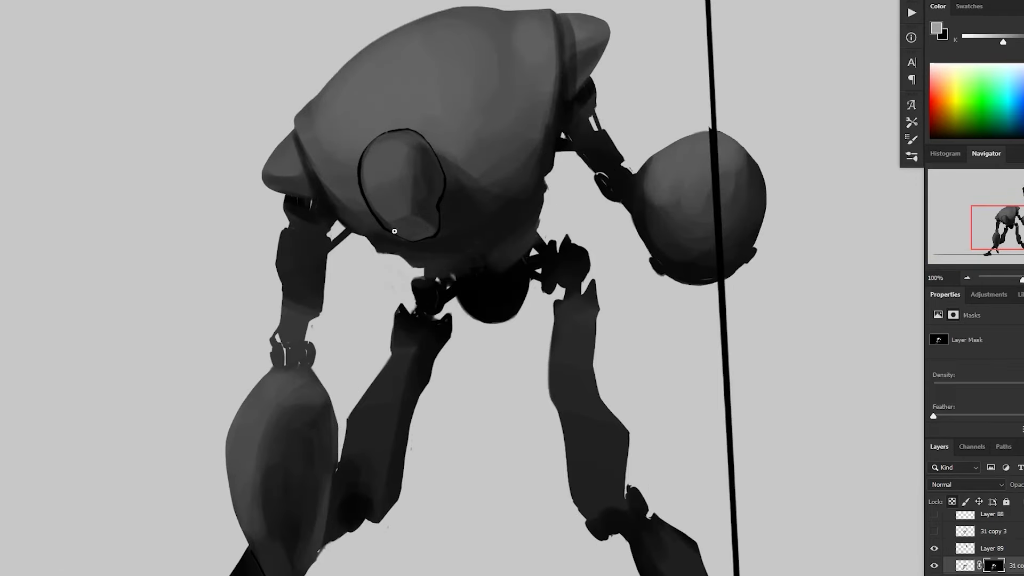
pyautogui.hotkey('ctrl', '-')
pyautogui.hotkey('ctrl', '-')
pyautogui.hotkey('ctrl', '+')
pyautogui.hotkey('ctrl', '+')
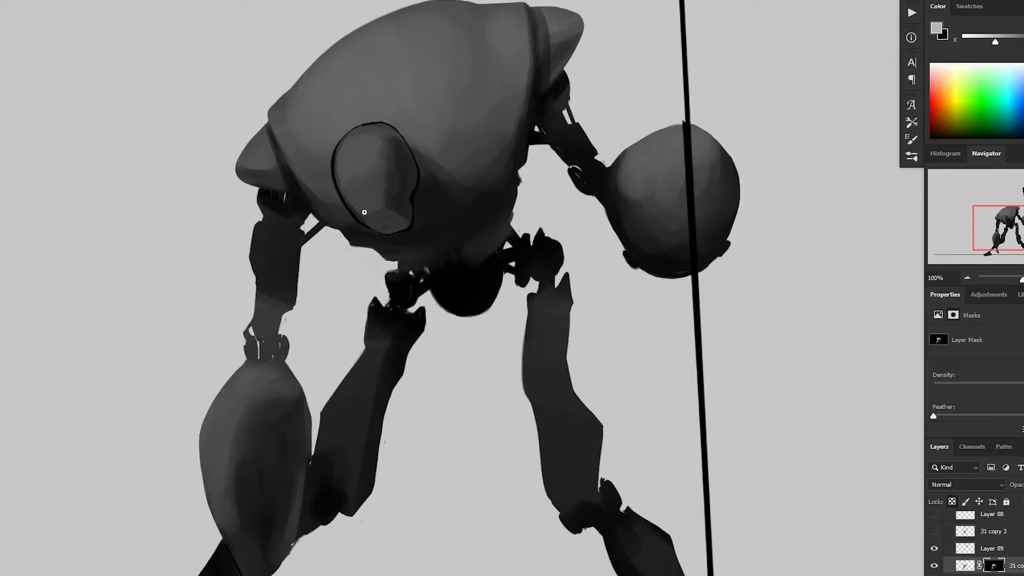
pyautogui.keyDown('alt'); pyautogui.click(370, 219); pyautogui.keyUp('alt')
pyautogui.hotkey('ctrl', '-')
pyautogui.hotkey('ctrl', '-')
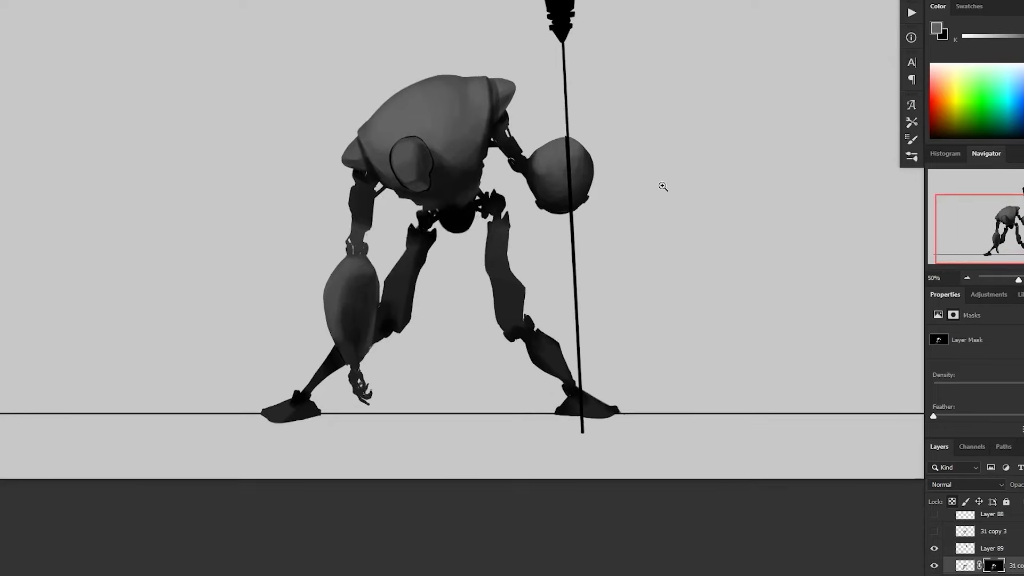
# - Paint a soft darker band on the shell alongside its staff-side rim with sampled greys
pyautogui.moveTo(541, 225); pyautogui.dragTo(508, 305)
pyautogui.keyDown('alt'); pyautogui.click(437, 235); pyautogui.keyUp('alt')
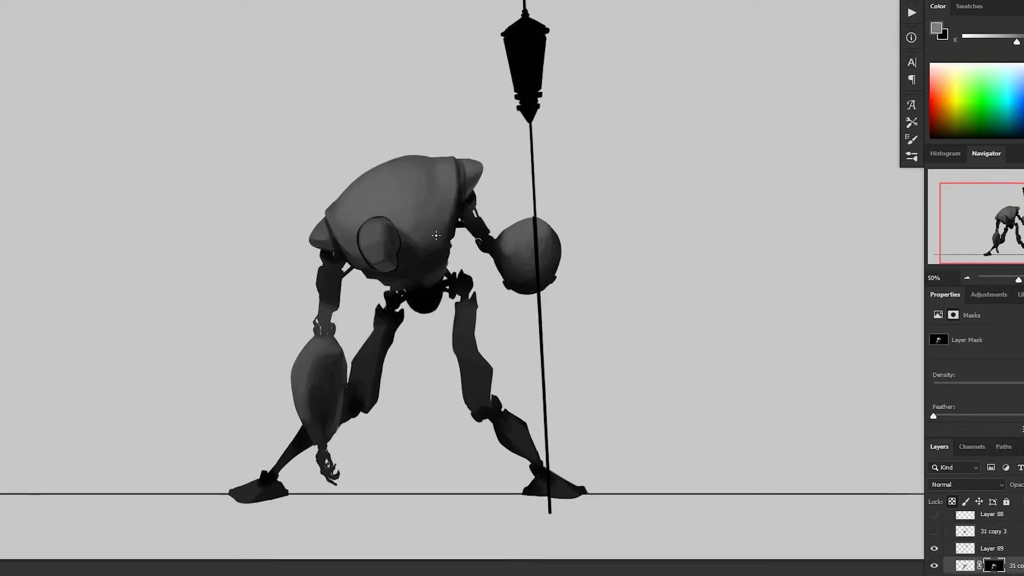
pyautogui.keyDown('alt'); pyautogui.click(433, 184); pyautogui.keyUp('alt')
pyautogui.keyDown('alt'); pyautogui.click(434, 185); pyautogui.keyUp('alt')
pyautogui.keyDown('alt'); pyautogui.click(425, 190); pyautogui.keyUp('alt')
pyautogui.moveTo(424, 184)
pyautogui.mouseDown()
pyautogui.moveTo(421, 203)
pyautogui.moveTo(436, 154)
pyautogui.mouseUp()
# - Paint a matching rim band along the shell's rear edge with sampled greys
pyautogui.keyDown('alt'); pyautogui.click(337, 203); pyautogui.keyUp('alt')
pyautogui.moveTo(333, 202); pyautogui.dragTo(344, 234)
pyautogui.keyDown('alt'); pyautogui.click(348, 226); pyautogui.keyUp('alt')
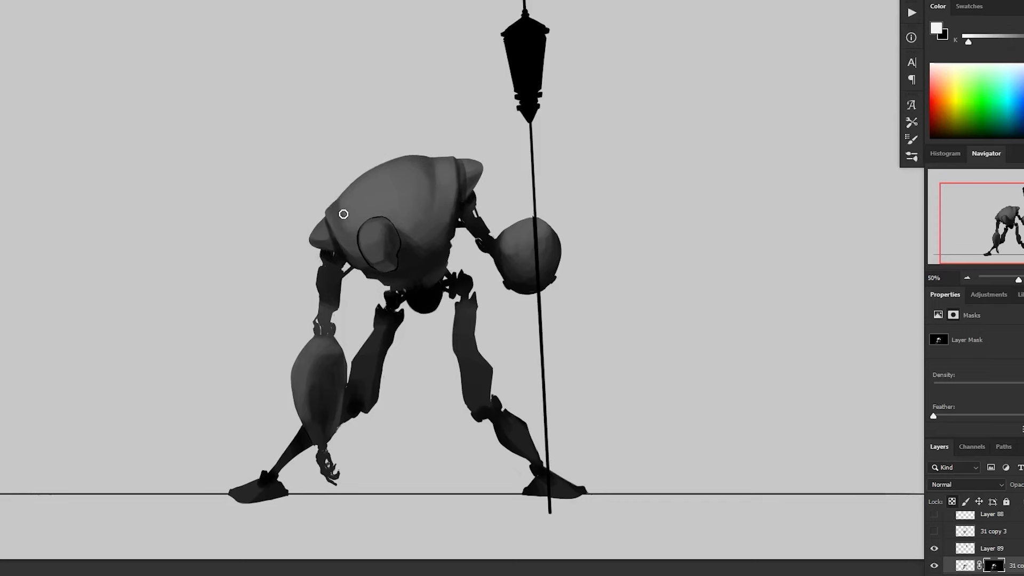
pyautogui.keyDown('alt'); pyautogui.click(343, 203); pyautogui.keyUp('alt')
pyautogui.keyDown('alt'); pyautogui.click(467, 186); pyautogui.keyUp('alt')
# - Lighten the outer side of the hanging arm's upper segment with sampled grey
pyautogui.click(542, 226)
pyautogui.click(523, 199)
pyautogui.keyDown('alt'); pyautogui.click(293, 206); pyautogui.keyUp('alt')
pyautogui.keyDown('alt'); pyautogui.click(374, 134); pyautogui.keyUp('alt')
pyautogui.moveTo(276, 181); pyautogui.dragTo(275, 209)
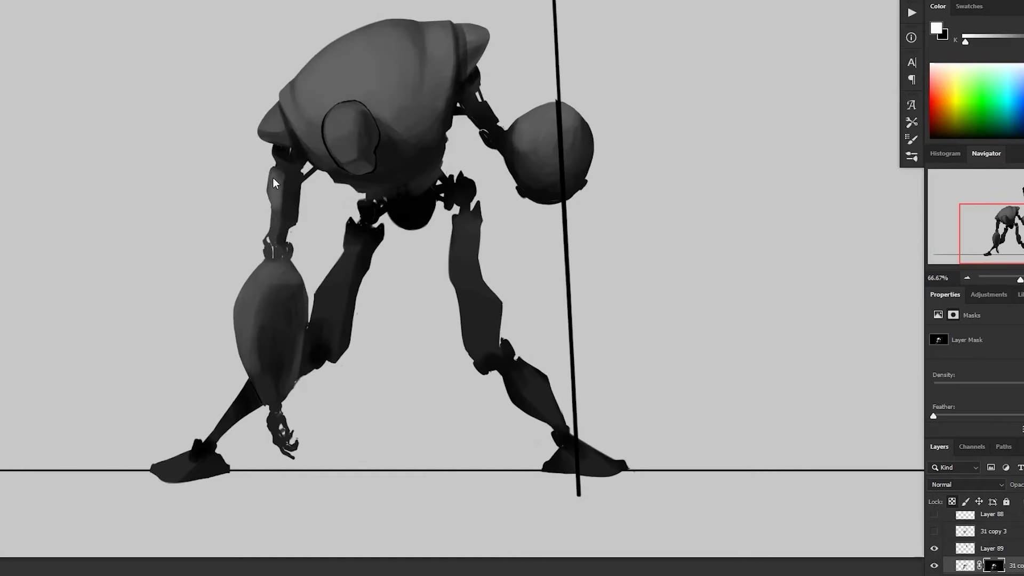
# - Paint dark forked connectors at the hanging arm's elbow, overlapping the top of the bulging forearm
pyautogui.keyDown('alt'); pyautogui.click(281, 267); pyautogui.keyUp('alt')
pyautogui.press('[')
pyautogui.press('[')
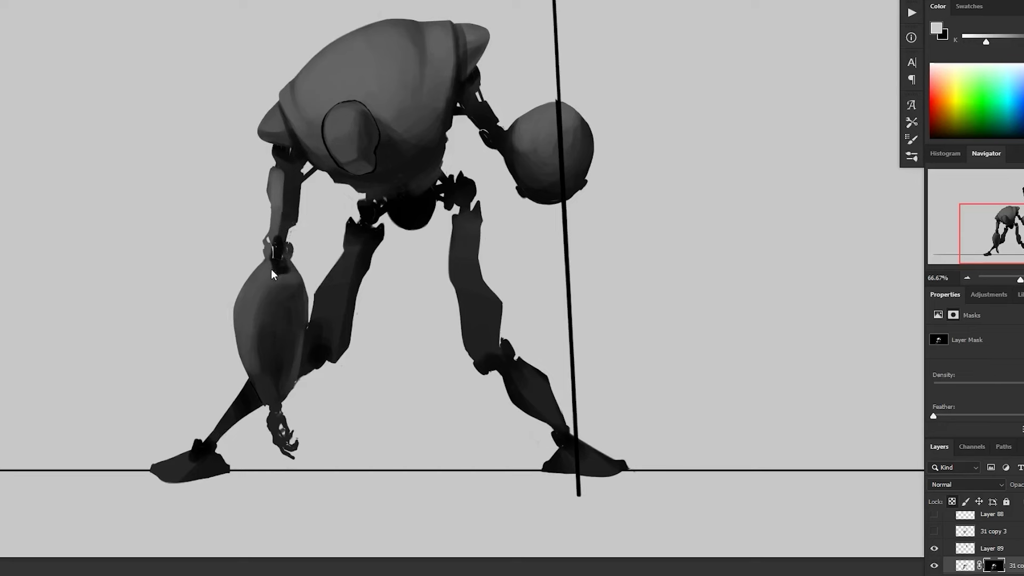
pyautogui.press(']')
pyautogui.keyDown('alt'); pyautogui.click(273, 272); pyautogui.keyUp('alt')
pyautogui.keyDown('alt'); pyautogui.click(287, 219); pyautogui.keyUp('alt')
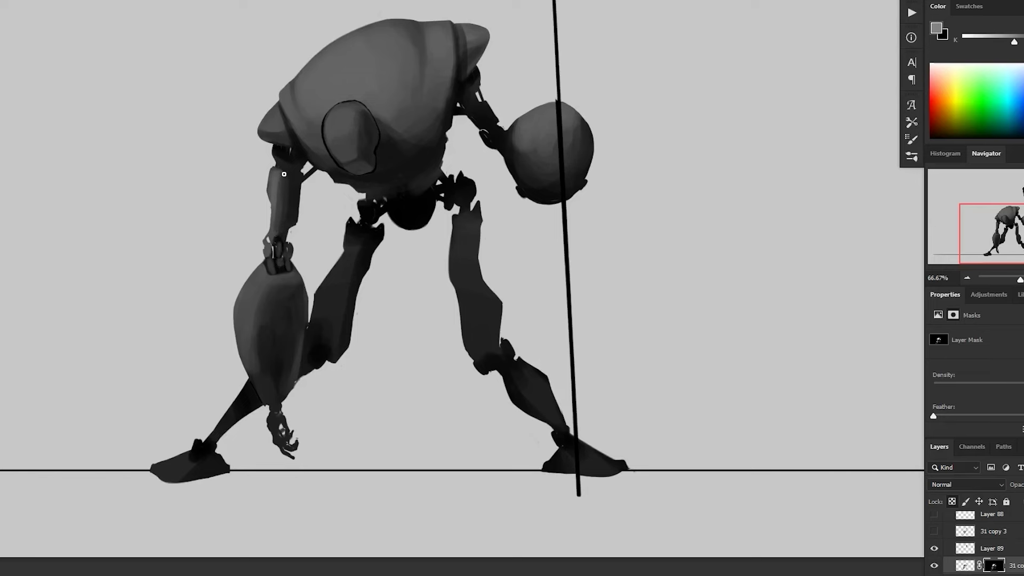
# - Shade the hanging arm's upper segment and shoulder joint with light and mid greys
pyautogui.keyDown('alt'); pyautogui.click(279, 185); pyautogui.keyUp('alt')
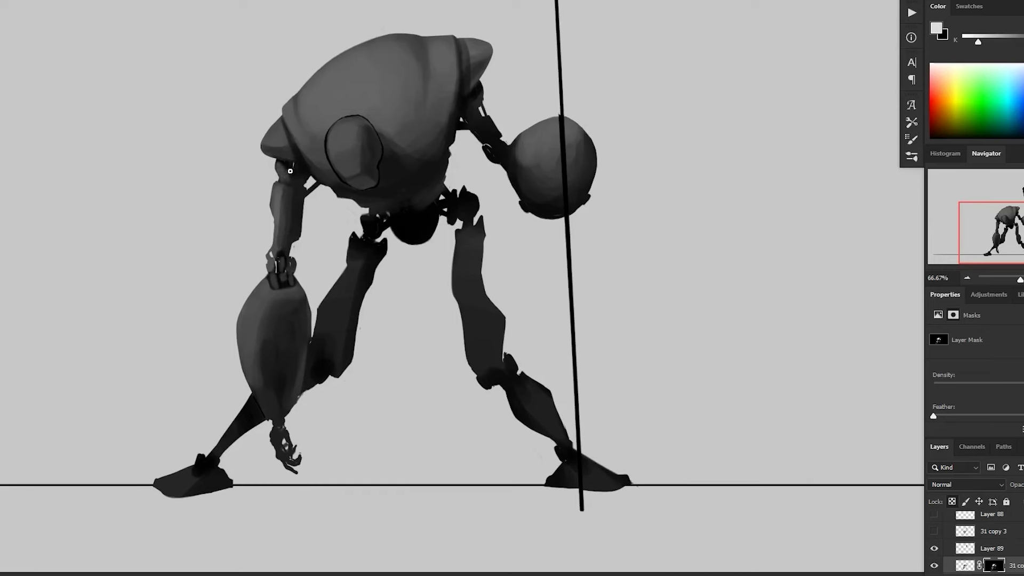
pyautogui.keyDown('alt'); pyautogui.click(416, 136); pyautogui.keyUp('alt')
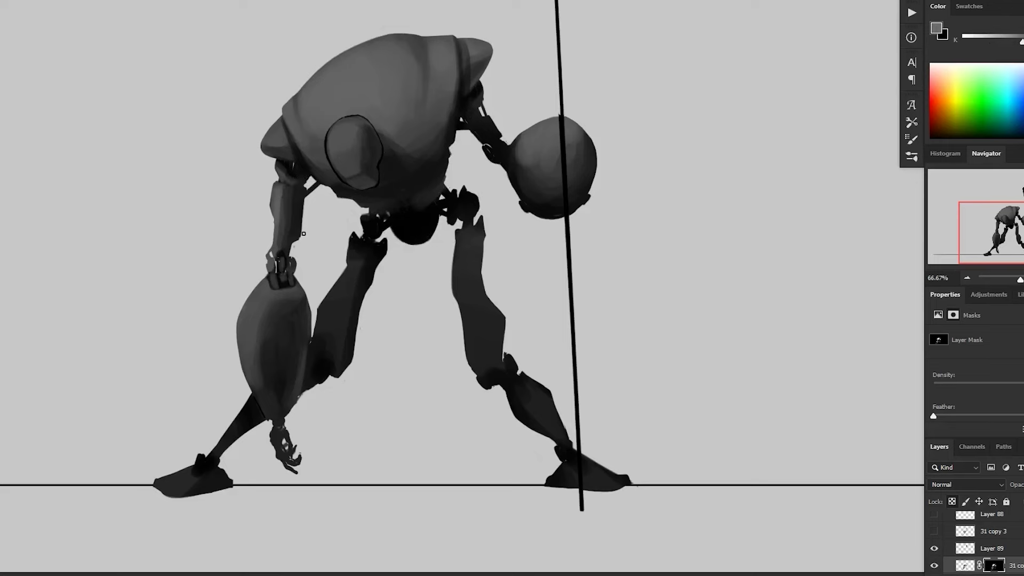
pyautogui.click(1014, 43)
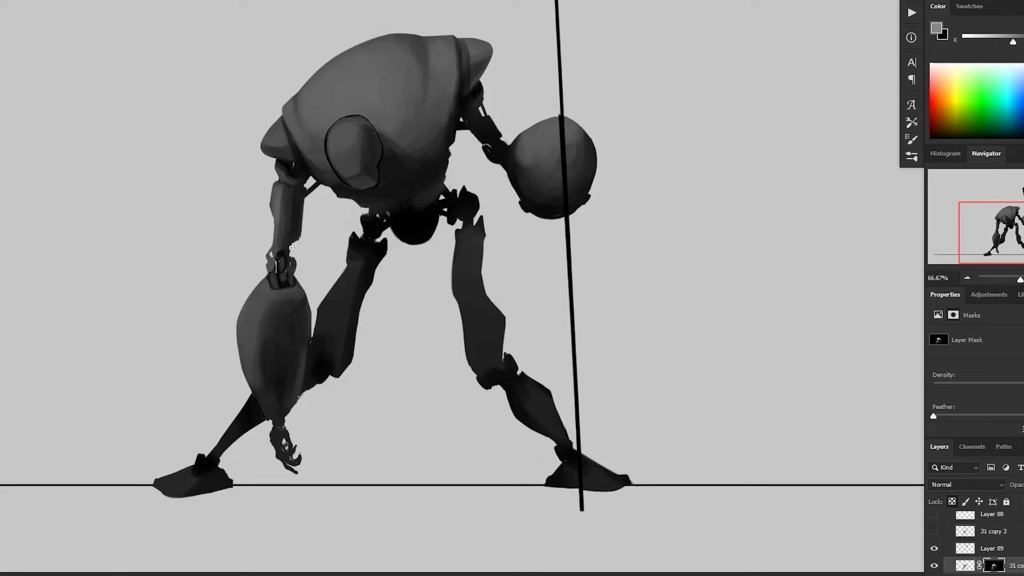
pyautogui.scroll(-2, 498, 178)
pyautogui.scroll(2, 578, 147)
pyautogui.keyDown('alt'); pyautogui.click(283, 202); pyautogui.keyUp('alt')
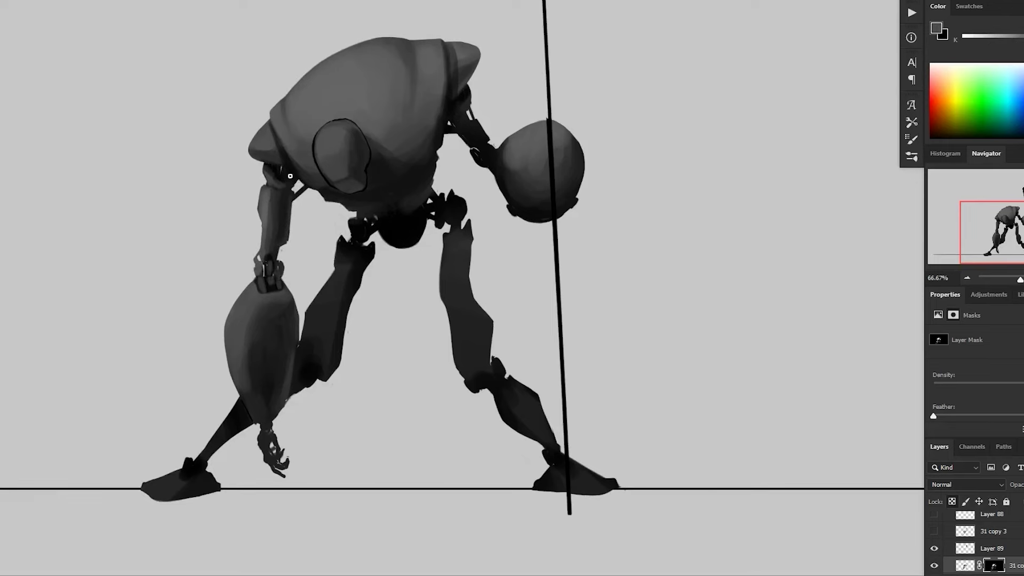
# - Refine the elbow connectors of the hanging arm with a sampled grey
pyautogui.moveTo(275, 260)
pyautogui.mouseDown()
pyautogui.moveTo(276, 251)
pyautogui.moveTo(268, 257)
pyautogui.mouseUp()
pyautogui.scroll(2, 292, 273)
pyautogui.keyDown('alt'); pyautogui.click(251, 254); pyautogui.keyUp('alt')
pyautogui.scroll(-2, 391, 207)
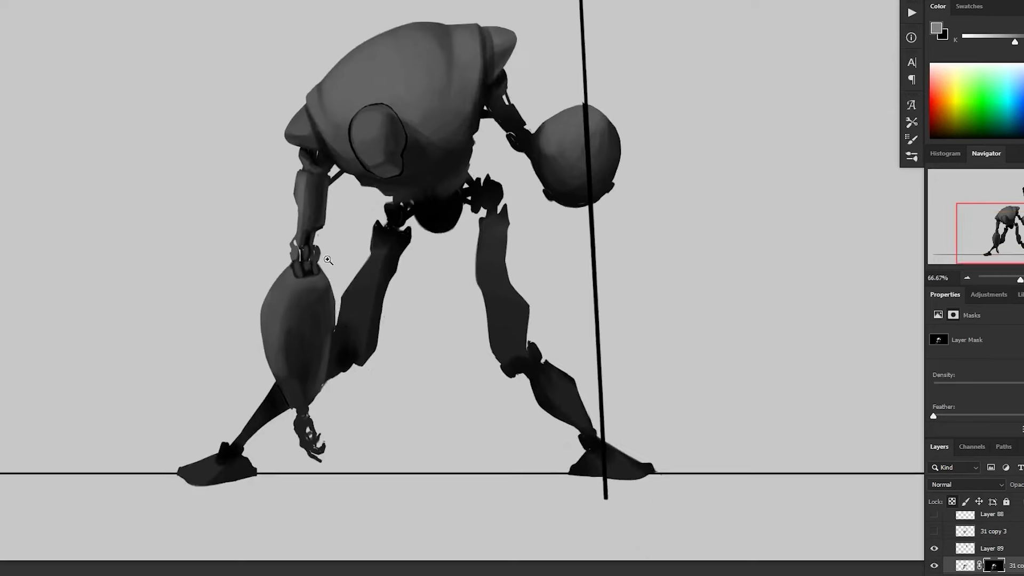
# - Blend the hanging arm's upper segment from the shoulder down to the elbow with sampled greys
pyautogui.scroll(2, 304, 181)
pyautogui.keyDown('alt'); pyautogui.click(303, 185); pyautogui.keyUp('alt')
pyautogui.keyDown('alt'); pyautogui.click(292, 161); pyautogui.keyUp('alt')
pyautogui.keyDown('alt'); pyautogui.click(303, 174); pyautogui.keyUp('alt')
pyautogui.moveTo(292, 161)
pyautogui.mouseDown()
pyautogui.moveTo(309, 218)
pyautogui.moveTo(285, 265)
pyautogui.moveTo(276, 259)
pyautogui.moveTo(292, 271)
pyautogui.moveTo(289, 287)
pyautogui.moveTo(300, 196)
pyautogui.moveTo(287, 288)
pyautogui.mouseUp()
pyautogui.keyDown('alt'); pyautogui.click(285, 262); pyautogui.keyUp('alt')
pyautogui.keyDown('alt'); pyautogui.click(290, 275); pyautogui.keyUp('alt')
# - Lighten the top of the bulging forearm just below the elbow connectors with sampled greys
pyautogui.press('z')
pyautogui.keyDown('alt'); pyautogui.click(361, 284); pyautogui.keyUp('alt')
pyautogui.press('b')
pyautogui.keyDown('alt'); pyautogui.click(316, 306); pyautogui.keyUp('alt')
pyautogui.keyDown('alt'); pyautogui.click(300, 295); pyautogui.keyUp('alt')
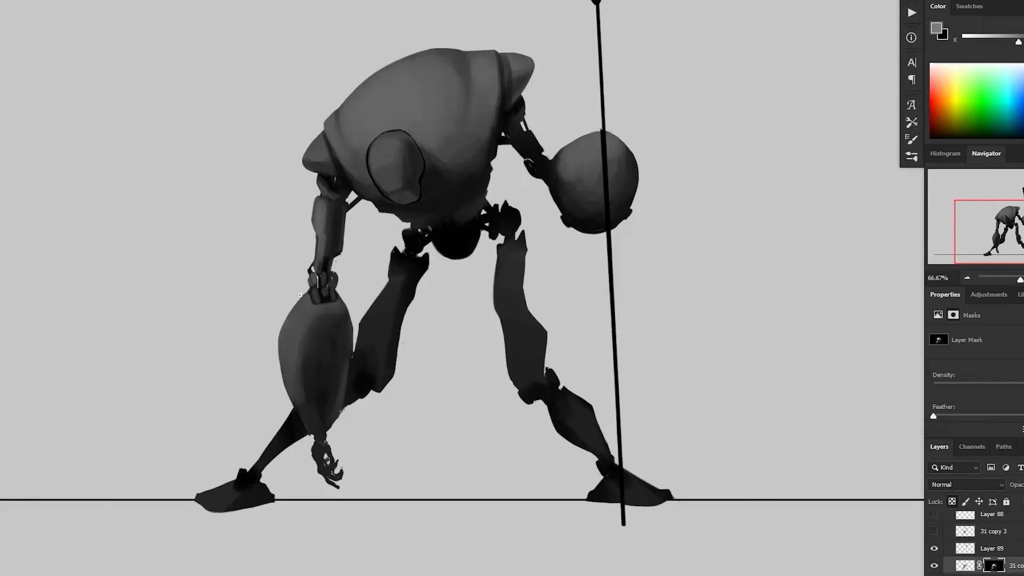
pyautogui.keyDown('alt'); pyautogui.click(294, 308); pyautogui.keyUp('alt')
pyautogui.keyDown('alt'); pyautogui.click(309, 307); pyautogui.keyUp('alt')
pyautogui.keyDown('alt'); pyautogui.click(323, 325); pyautogui.keyUp('alt')
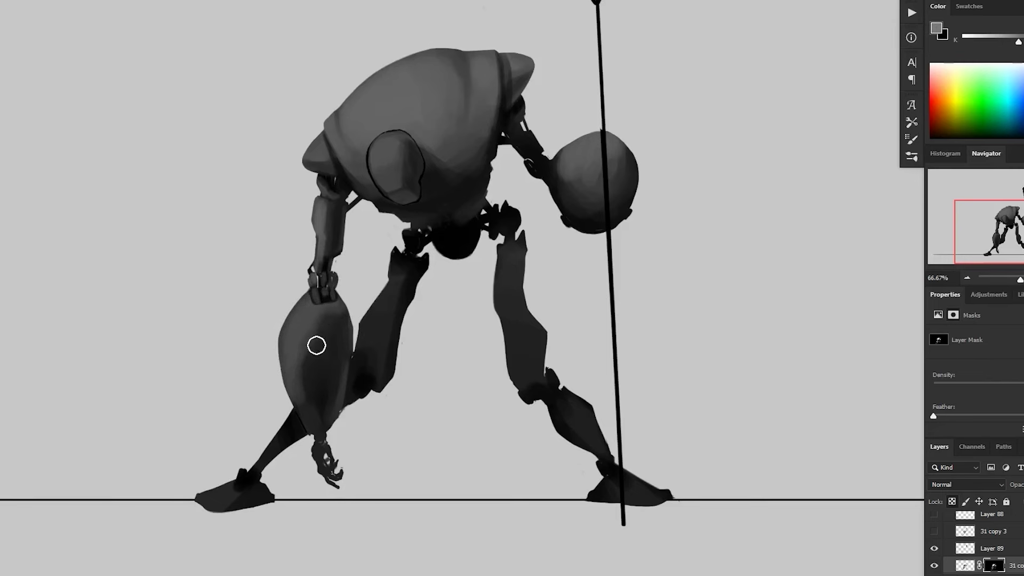
# - Work sampled greys into the dark core and lower end of the bulging forearm
pyautogui.keyDown('alt'); pyautogui.click(331, 340); pyautogui.keyUp('alt')
pyautogui.moveTo(334, 370); pyautogui.dragTo(319, 411)
pyautogui.keyDown('alt'); pyautogui.click(336, 341); pyautogui.keyUp('alt')
pyautogui.keyDown('alt'); pyautogui.click(329, 315); pyautogui.keyUp('alt')
pyautogui.moveTo(329, 315); pyautogui.dragTo(319, 378)
# - Smooth the bulging forearm into broad rounded grey tones with a larger brush
pyautogui.press(']')
pyautogui.press(']')
pyautogui.press(']')
pyautogui.press(']')
pyautogui.press(']')
pyautogui.moveTo(351, 338)
pyautogui.mouseDown()
pyautogui.moveTo(322, 402)
pyautogui.moveTo(315, 361)
pyautogui.moveTo(312, 386)
pyautogui.moveTo(321, 366)
pyautogui.mouseUp()
pyautogui.keyDown('alt'); pyautogui.click(312, 364); pyautogui.keyUp('alt')
pyautogui.moveTo(451, 394); pyautogui.dragTo(454, 381)
pyautogui.keyDown('alt'); pyautogui.click(338, 326); pyautogui.keyUp('alt')
# - Touch up the centre of the bulging forearm with a sampled grey and a smaller brush
pyautogui.hotkey('ctrl', '-')
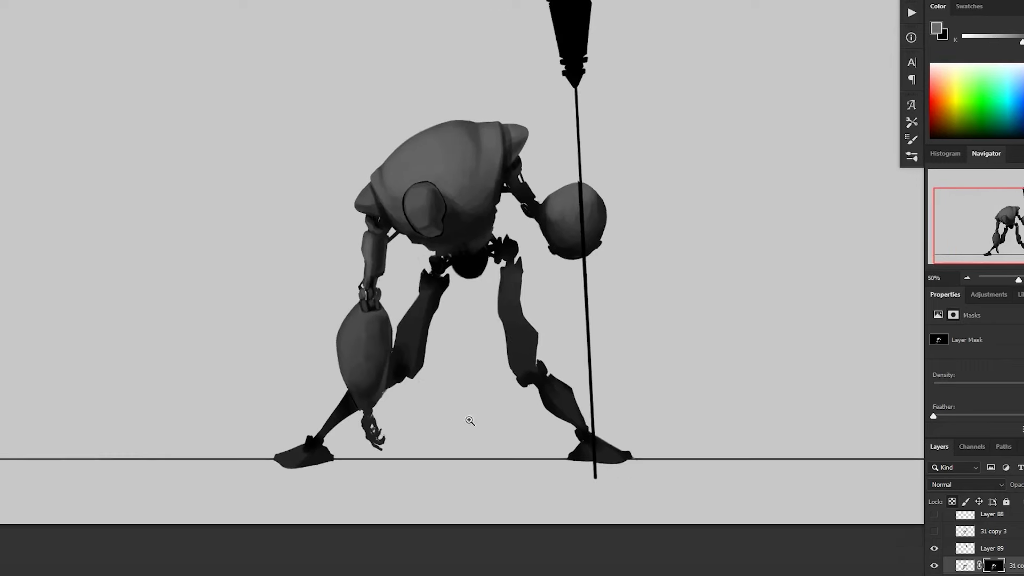
pyautogui.hotkey('ctrl', '+')
pyautogui.keyDown('alt'); pyautogui.click(340, 321); pyautogui.keyUp('alt')
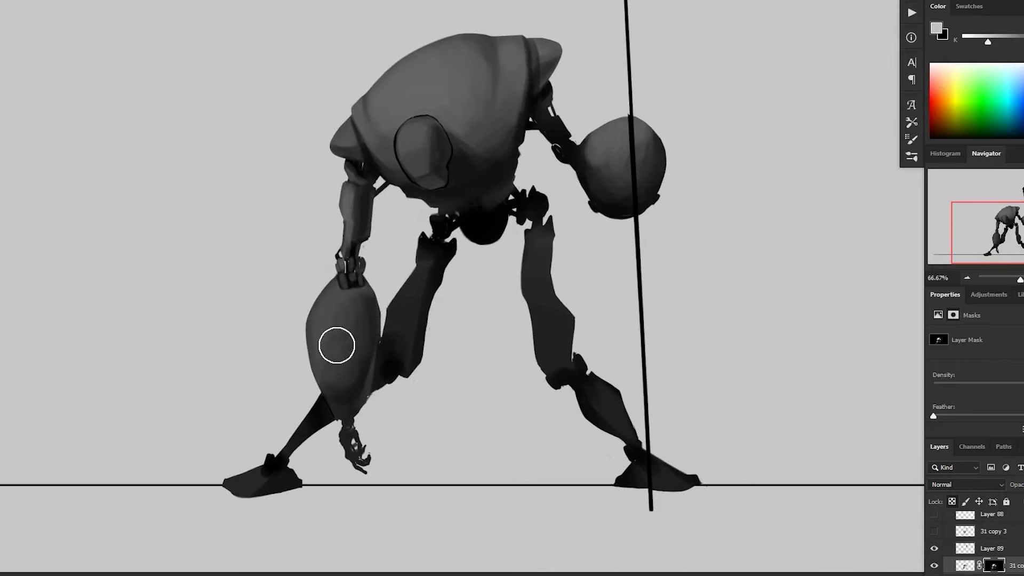
pyautogui.press('[')
pyautogui.press('[')
pyautogui.press('[')
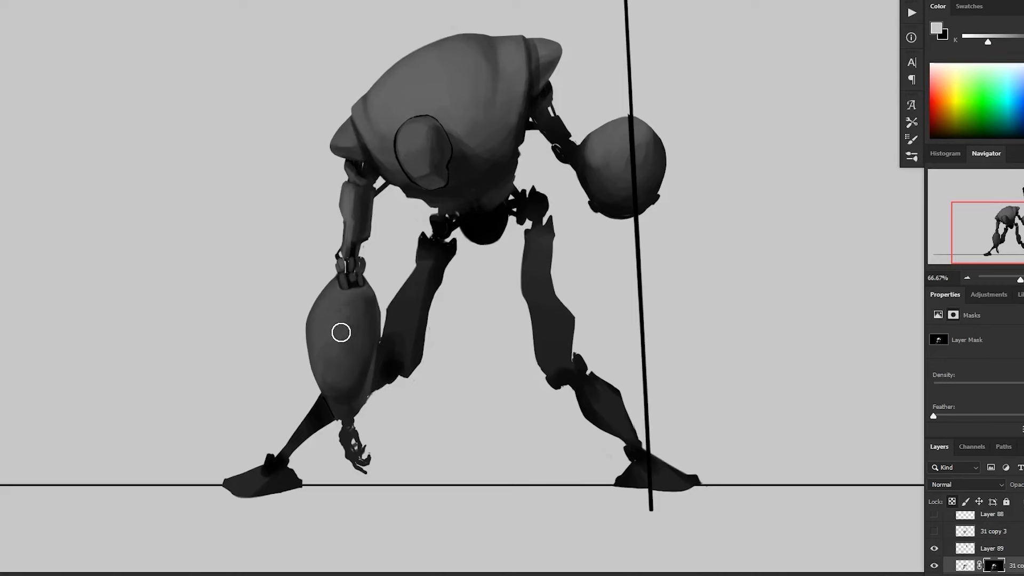
# - Paint lighter grey planes on the small upper segments of the staff-side arm using a fine brush
pyautogui.keyDown('alt'); pyautogui.click(471, 213); pyautogui.keyUp('alt')
pyautogui.moveTo(597, 144)
pyautogui.mouseDown()
pyautogui.moveTo(471, 213)
pyautogui.moveTo(471, 224)
pyautogui.mouseUp()
pyautogui.keyDown('alt'); pyautogui.click(229, 277); pyautogui.keyUp('alt')
pyautogui.press('[')
pyautogui.press('[')
pyautogui.press('[')
pyautogui.press('[')
pyautogui.press('[')
pyautogui.press('[')
pyautogui.moveTo(435, 222)
pyautogui.mouseDown()
pyautogui.moveTo(445, 199)
pyautogui.moveTo(420, 183)
pyautogui.moveTo(441, 207)
pyautogui.mouseUp()
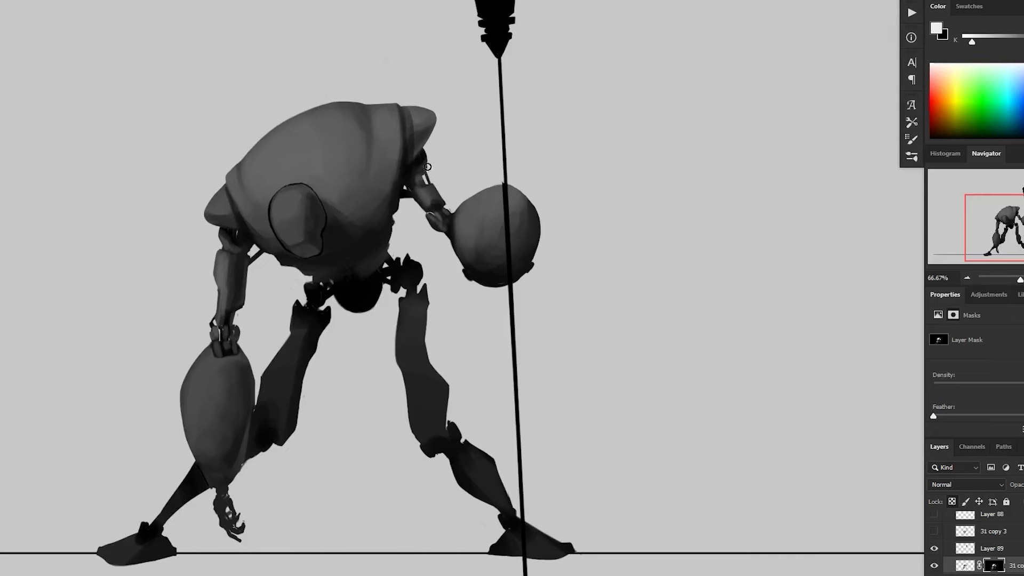
# - Shade the pelvis under the shell, keeping the waist dark and lightening the rounded lower part
pyautogui.moveTo(467, 130); pyautogui.dragTo(477, 131)
pyautogui.moveTo(345, 272); pyautogui.dragTo(391, 264)
pyautogui.scroll(-1, 507, 307)
pyautogui.hscroll(1, 398, 278)
pyautogui.keyDown('alt'); pyautogui.click(369, 237); pyautogui.keyUp('alt')
pyautogui.moveTo(347, 287)
pyautogui.mouseDown()
pyautogui.moveTo(369, 307)
pyautogui.moveTo(346, 278)
pyautogui.mouseUp()
pyautogui.keyDown('alt'); pyautogui.click(376, 249); pyautogui.keyUp('alt')
pyautogui.keyDown('alt'); pyautogui.click(377, 249); pyautogui.keyUp('alt')
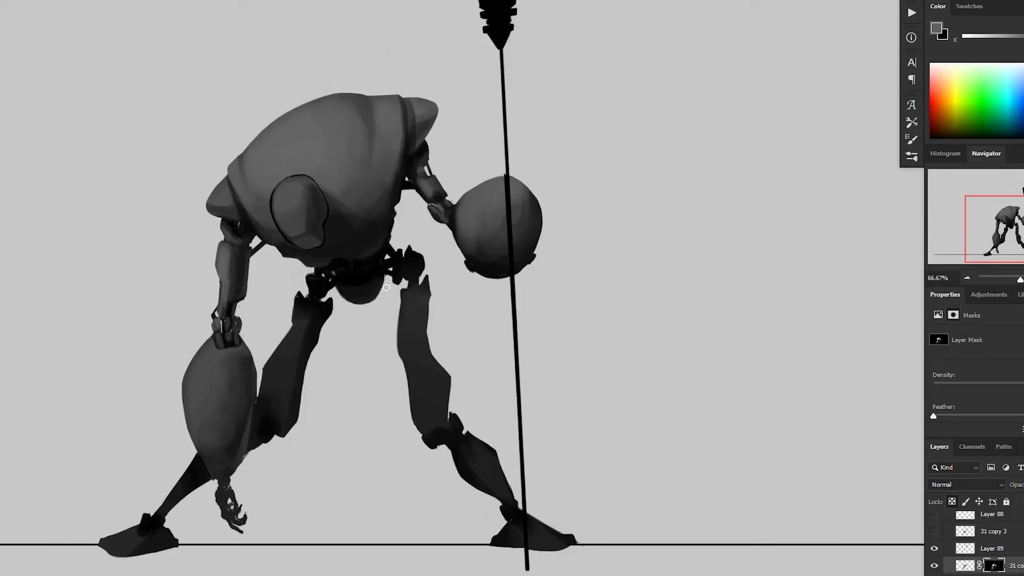
# - Refine the rounded pelvis and the hip connectors beside it with sampled light and mid greys
pyautogui.scroll(-1, 491, 304)
pyautogui.scroll(1, 421, 245)
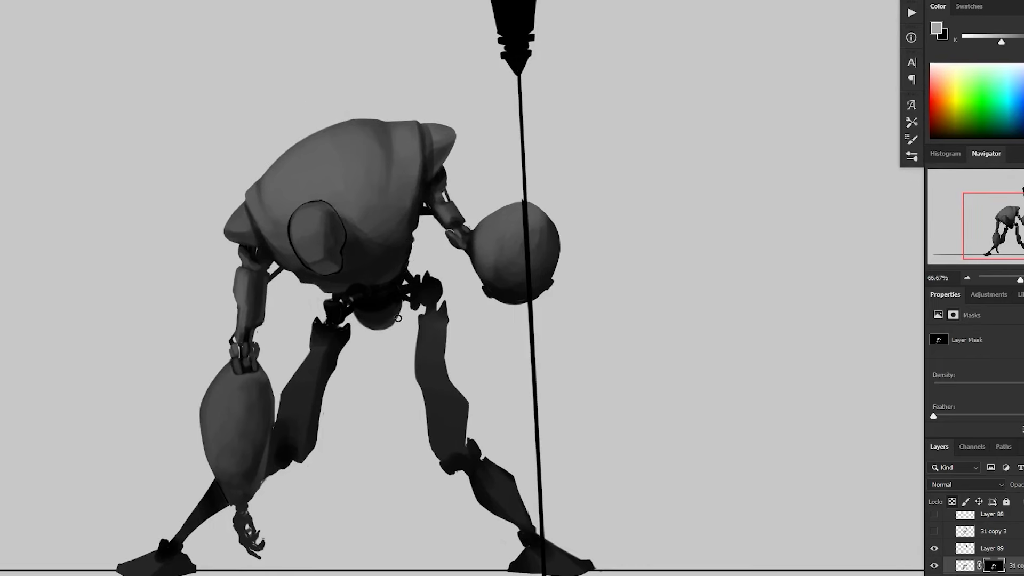
pyautogui.keyDown('alt'); pyautogui.click(403, 242); pyautogui.keyUp('alt')
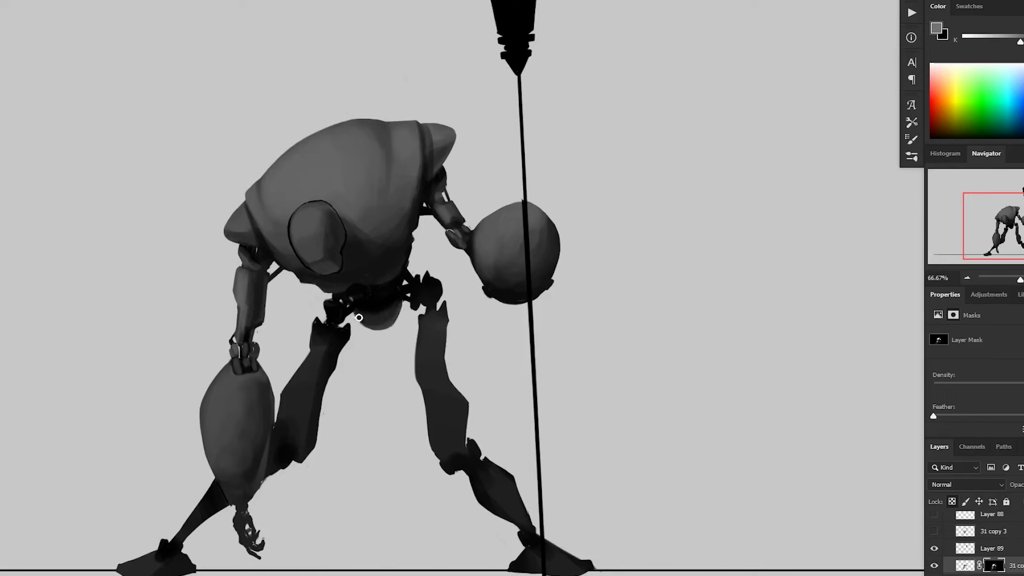
pyautogui.keyDown('alt'); pyautogui.click(382, 327); pyautogui.keyUp('alt')
pyautogui.keyDown('ctrl'); pyautogui.keyDown('alt'); pyautogui.click(453, 350); pyautogui.keyUp('alt'); pyautogui.keyUp('ctrl')
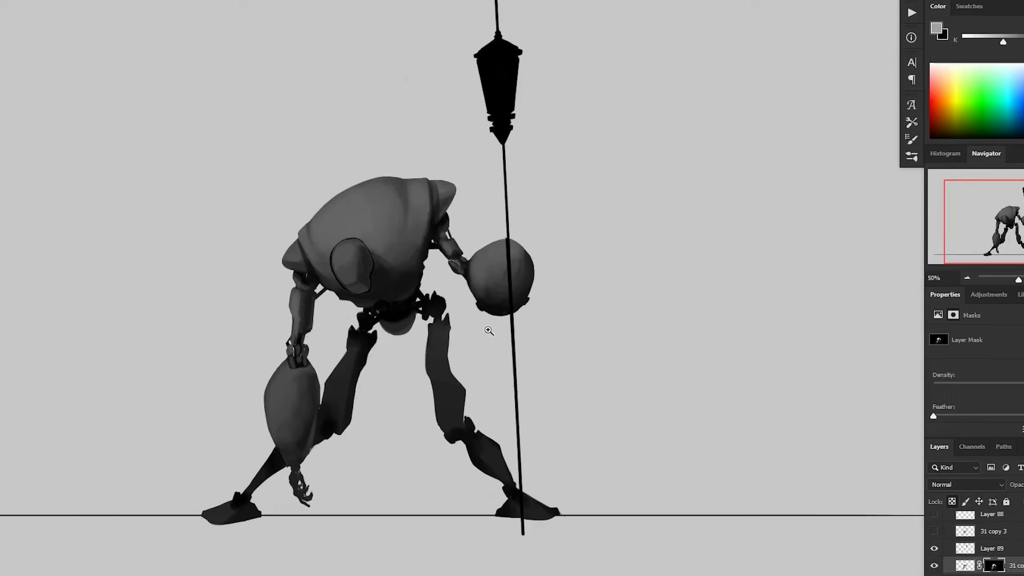
pyautogui.keyDown('ctrl'); pyautogui.click(407, 354); pyautogui.keyUp('ctrl')
pyautogui.keyDown('alt'); pyautogui.click(404, 326); pyautogui.keyUp('alt')
pyautogui.keyDown('alt'); pyautogui.click(405, 324); pyautogui.keyUp('alt')
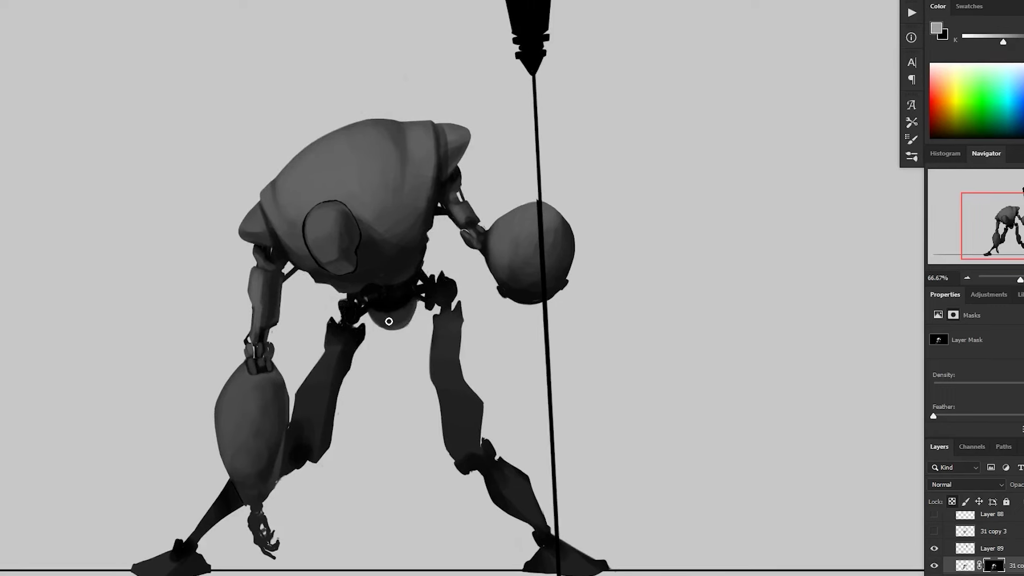
# - Paint grey ringed plates and a lighter ball on the staff-side leg's hip joint
pyautogui.moveTo(432, 305); pyautogui.dragTo(424, 285)
pyautogui.keyDown('alt'); pyautogui.click(333, 298); pyautogui.keyUp('alt')
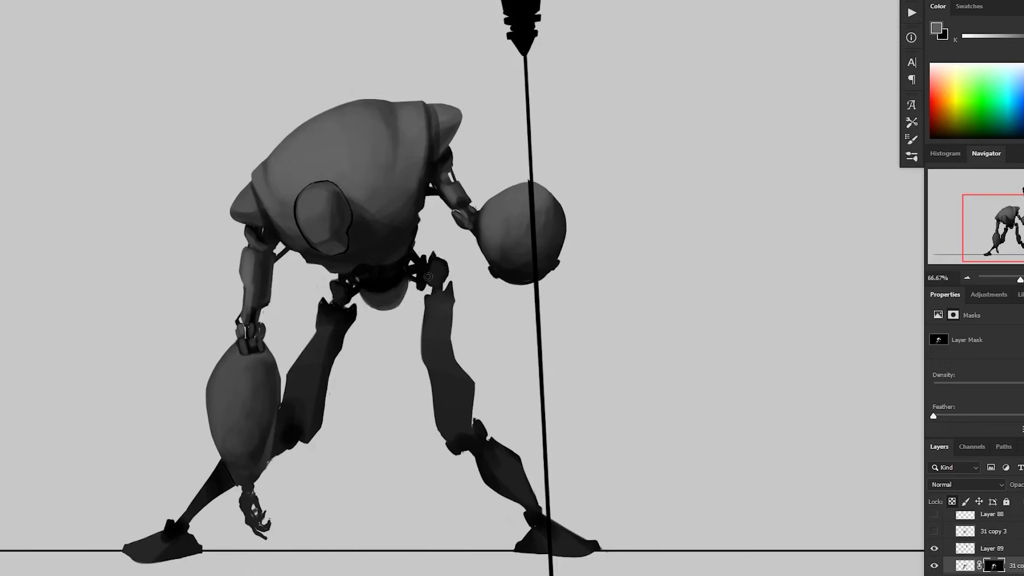
pyautogui.keyDown('alt'); pyautogui.click(401, 213); pyautogui.keyUp('alt')
pyautogui.moveTo(442, 263); pyautogui.dragTo(435, 274)
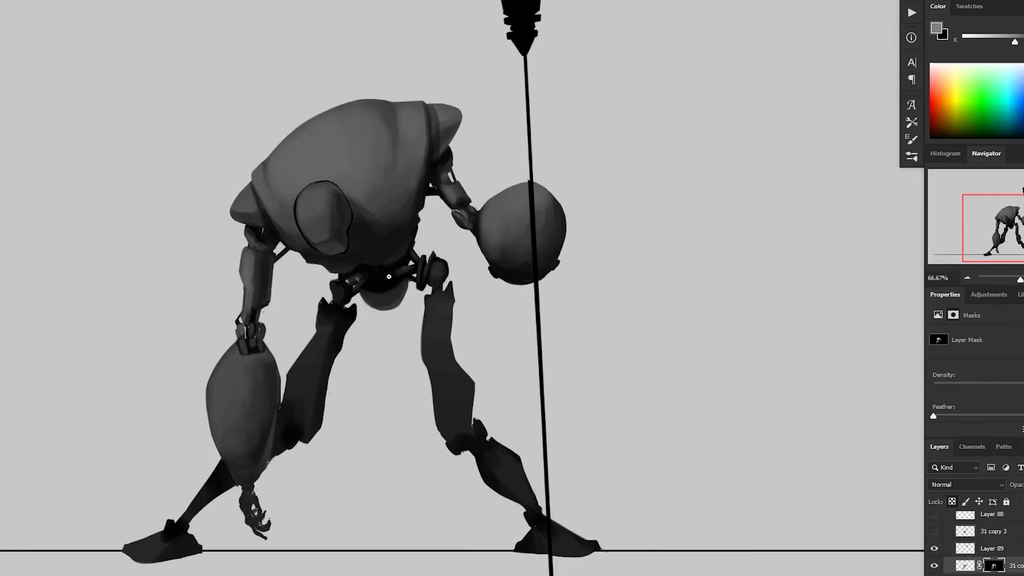
# - Try black accents between the waist connectors and undo the last strokes
pyautogui.press('x')
pyautogui.moveTo(362, 278); pyautogui.dragTo(367, 275)
pyautogui.press('x')
pyautogui.scroll(-1, 382, 259)
pyautogui.hotkey('ctrl', 'alt', 'z')
pyautogui.hotkey('ctrl', 'alt', 'z')
pyautogui.hotkey('ctrl', 'alt', 'z')
pyautogui.hotkey('ctrl', 'alt', 'z')
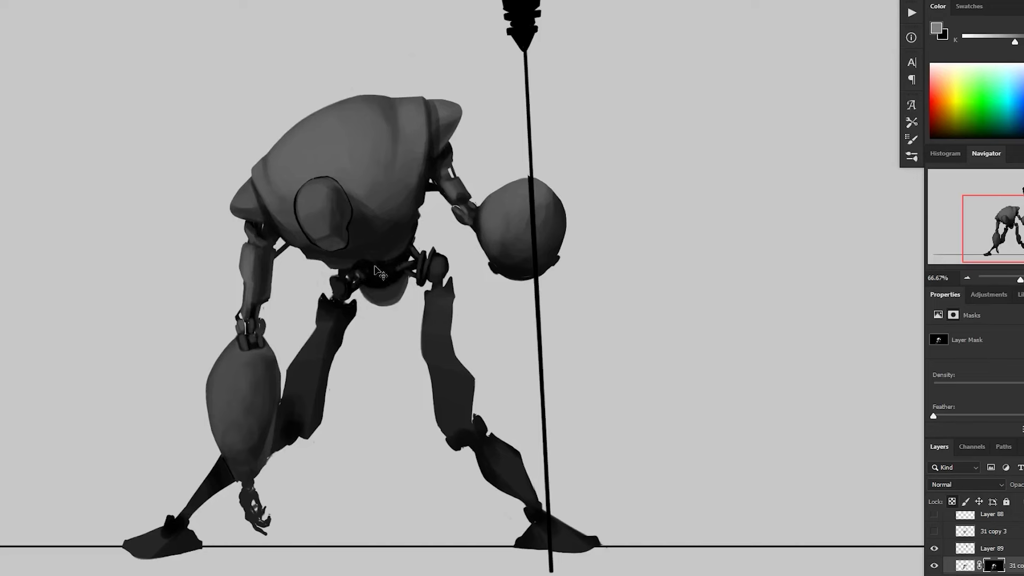
# - Paint the wrist and fingers of the hanging hand with sampled greys
pyautogui.moveTo(551, 199); pyautogui.dragTo(552, 187)
pyautogui.scroll(-1, 569, 270)
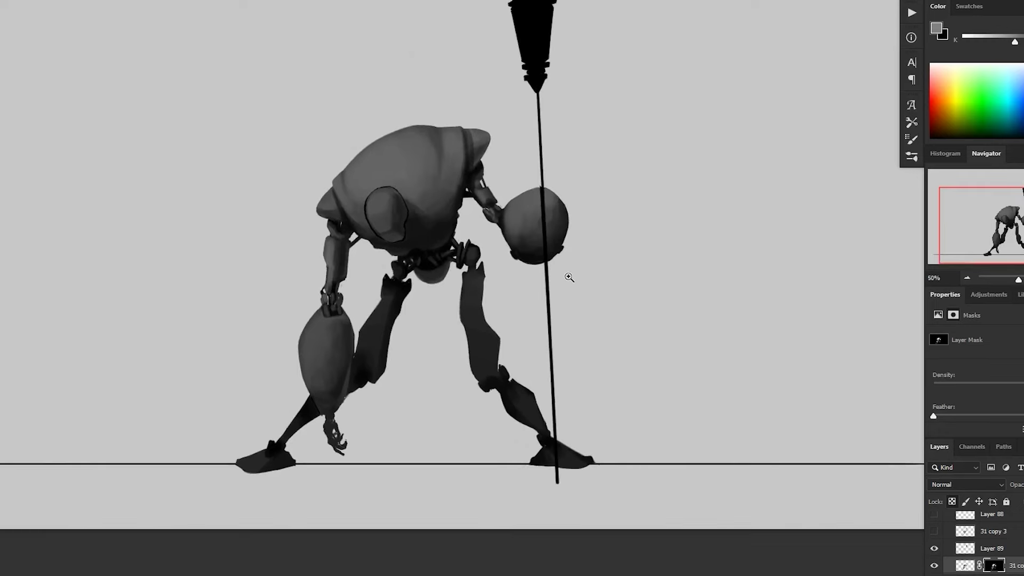
pyautogui.scroll(1, 525, 267)
pyautogui.moveTo(526, 256); pyautogui.dragTo(525, 217)
pyautogui.moveTo(260, 424); pyautogui.dragTo(288, 457)
pyautogui.keyDown('alt'); pyautogui.click(259, 308); pyautogui.keyUp('alt')
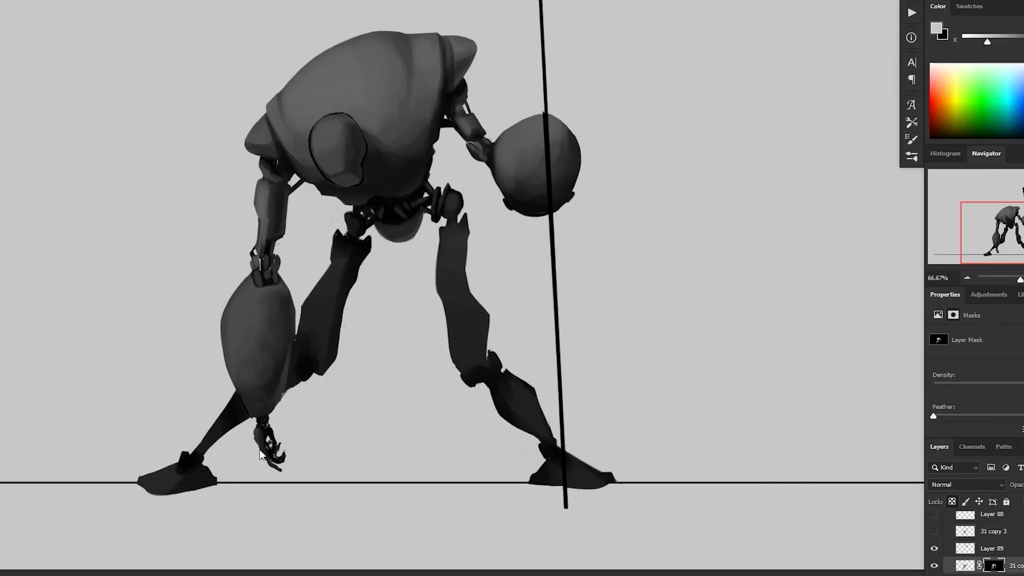
pyautogui.keyDown('alt'); pyautogui.click(259, 444); pyautogui.keyUp('alt')
pyautogui.keyDown('alt'); pyautogui.click(565, 555); pyautogui.keyUp('alt')
# - Paint lighter grey planes on the ankle and top of the foot behind the hanging hand
pyautogui.moveTo(568, 558); pyautogui.dragTo(558, 527)
pyautogui.keyDown('ctrl'); pyautogui.click(330, 468); pyautogui.keyUp('ctrl')
pyautogui.keyDown('alt'); pyautogui.click(278, 313); pyautogui.keyUp('alt')
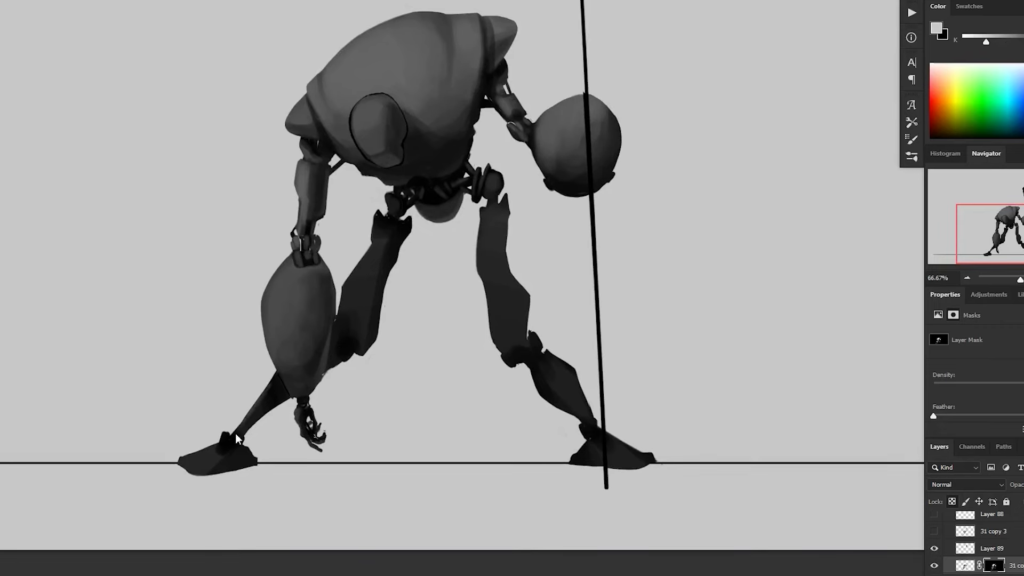
pyautogui.moveTo(213, 451); pyautogui.dragTo(212, 449)
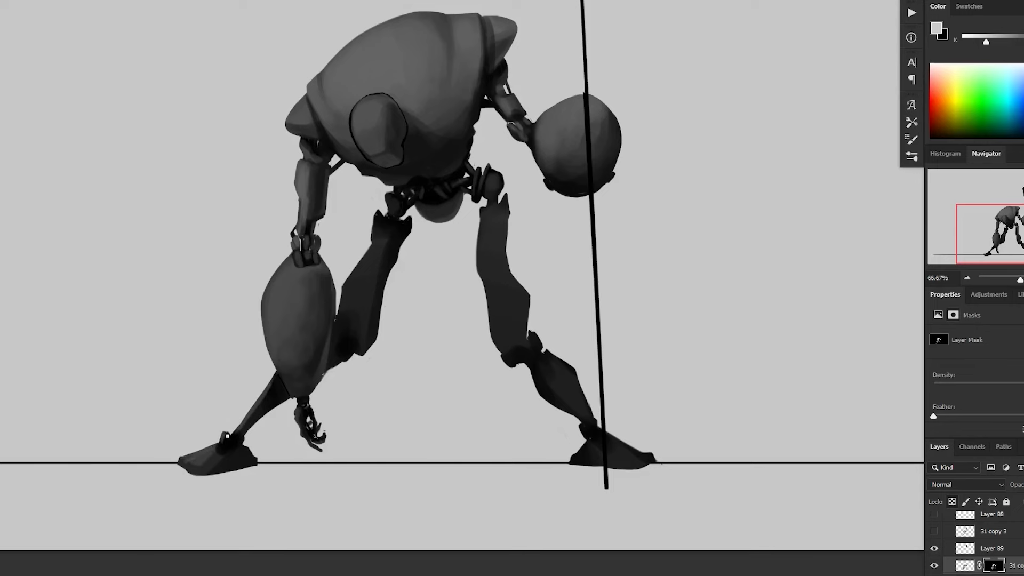
pyautogui.keyDown('alt'); pyautogui.click(221, 450); pyautogui.keyUp('alt')
pyautogui.keyDown('alt'); pyautogui.click(196, 474); pyautogui.keyUp('alt')
pyautogui.moveTo(184, 467); pyautogui.dragTo(195, 472)
# - Blend the top and side planes of the foot behind the hanging hand with sampled greys
pyautogui.keyDown('alt'); pyautogui.click(208, 445); pyautogui.keyUp('alt')
pyautogui.keyDown('alt'); pyautogui.click(210, 468); pyautogui.keyUp('alt')
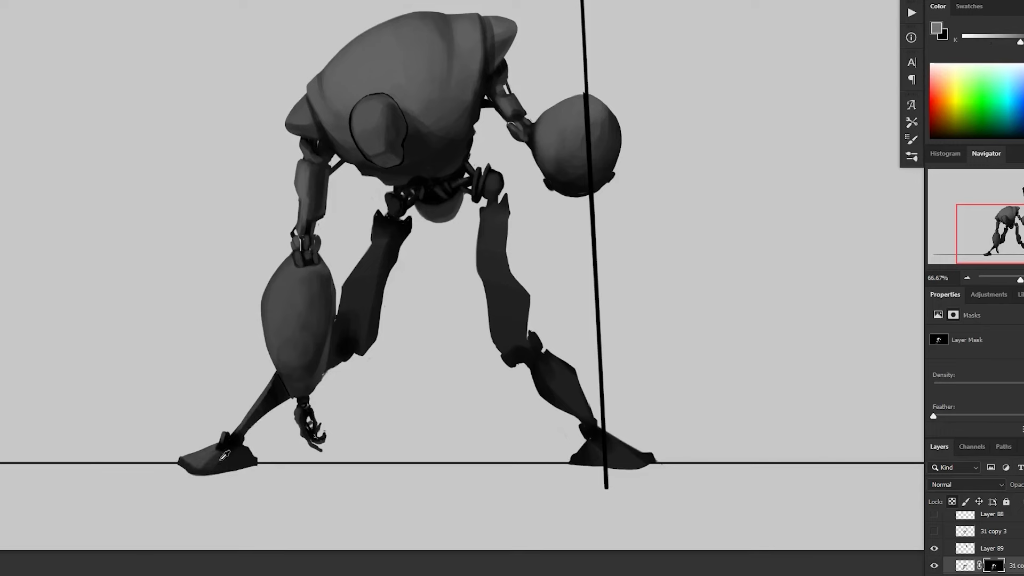
pyautogui.keyDown('alt'); pyautogui.click(231, 455); pyautogui.keyUp('alt')
pyautogui.keyDown('ctrl'); pyautogui.keyDown('alt'); pyautogui.click(301, 511); pyautogui.keyUp('alt'); pyautogui.keyUp('ctrl')
pyautogui.keyDown('ctrl'); pyautogui.click(358, 536); pyautogui.keyUp('ctrl')
pyautogui.keyDown('alt'); pyautogui.click(205, 450); pyautogui.keyUp('alt')
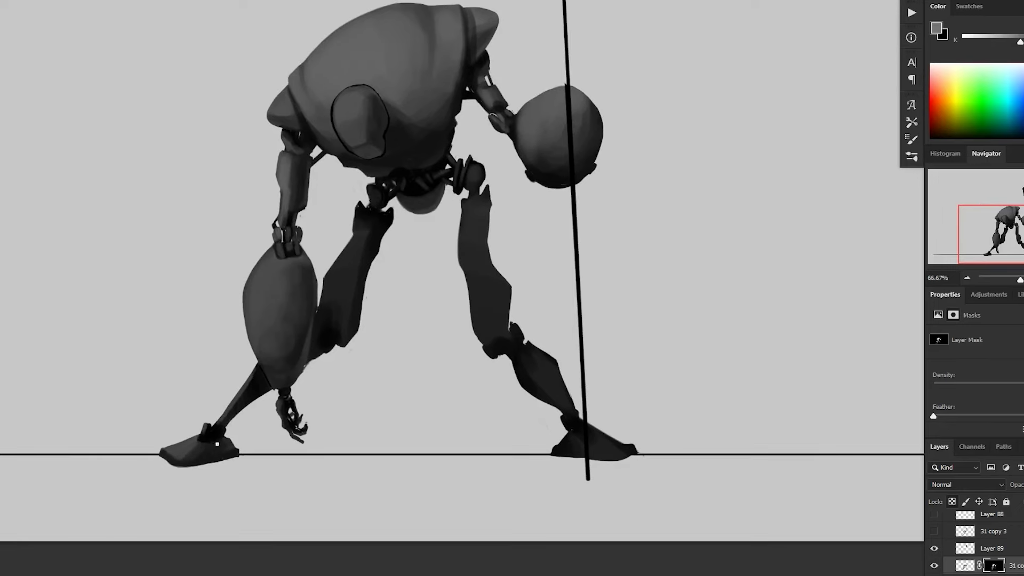
pyautogui.keyDown('alt'); pyautogui.click(207, 454); pyautogui.keyUp('alt')
# - Paint lighter top planes and an ankle joint on the staff-side foot with sampled greys
pyautogui.moveTo(297, 461); pyautogui.dragTo(492, 504)
pyautogui.keyDown('alt'); pyautogui.click(152, 410); pyautogui.keyUp('alt')
pyautogui.keyDown('alt'); pyautogui.click(500, 375); pyautogui.keyUp('alt')
pyautogui.moveTo(505, 405)
pyautogui.mouseDown()
pyautogui.moveTo(519, 404)
pyautogui.moveTo(480, 405)
pyautogui.moveTo(502, 397)
pyautogui.mouseUp()
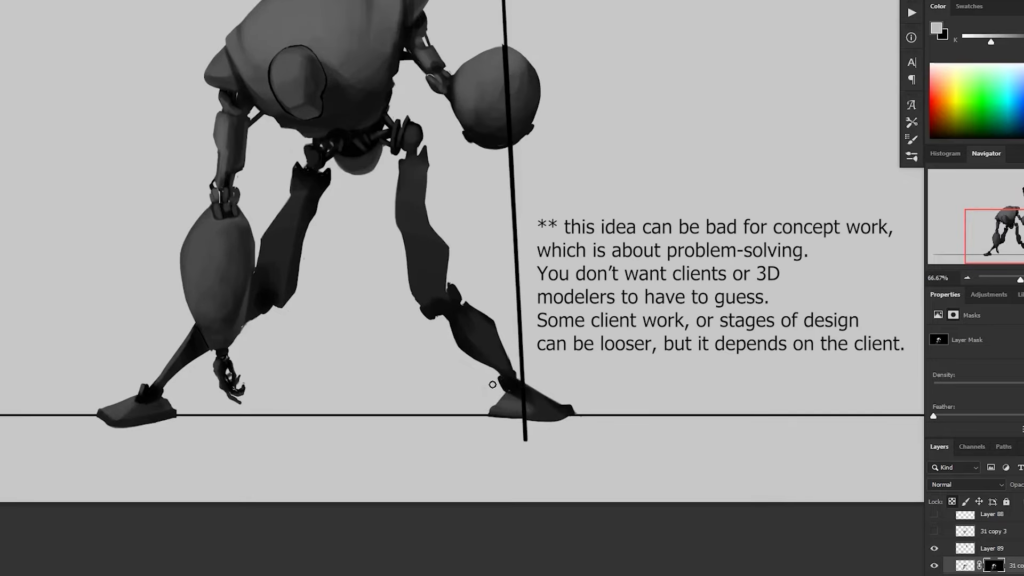
pyautogui.keyDown('alt'); pyautogui.click(503, 397); pyautogui.keyUp('alt')
pyautogui.keyDown('alt'); pyautogui.click(497, 404); pyautogui.keyUp('alt')
pyautogui.keyDown('alt'); pyautogui.click(480, 399); pyautogui.keyUp('alt')
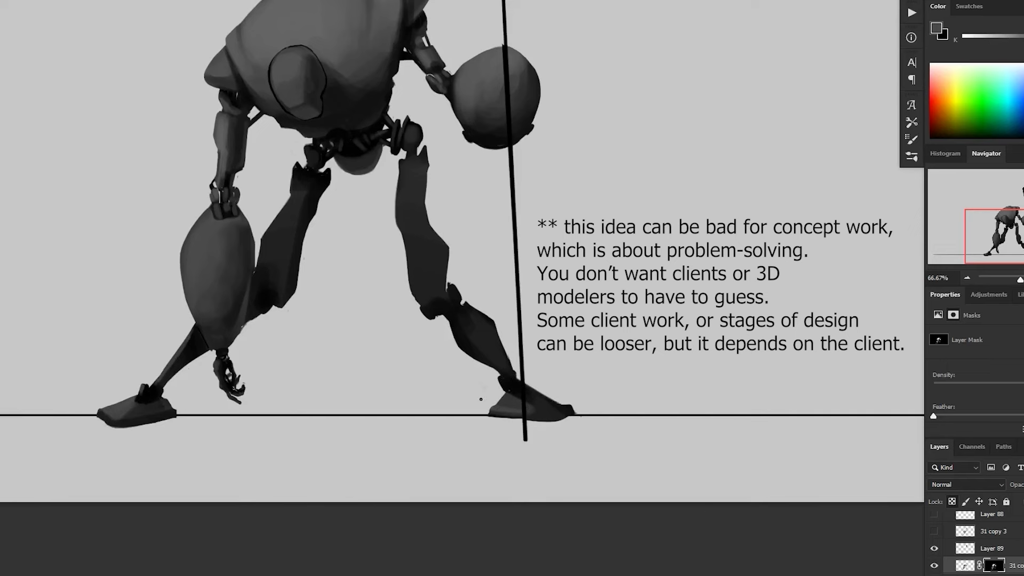
# - Refine the staff-side foot's top plane and separate its darker lower edge with mid grey
pyautogui.moveTo(1020, 44); pyautogui.dragTo(1017, 44)
pyautogui.keyDown('alt'); pyautogui.click(512, 401); pyautogui.keyUp('alt')
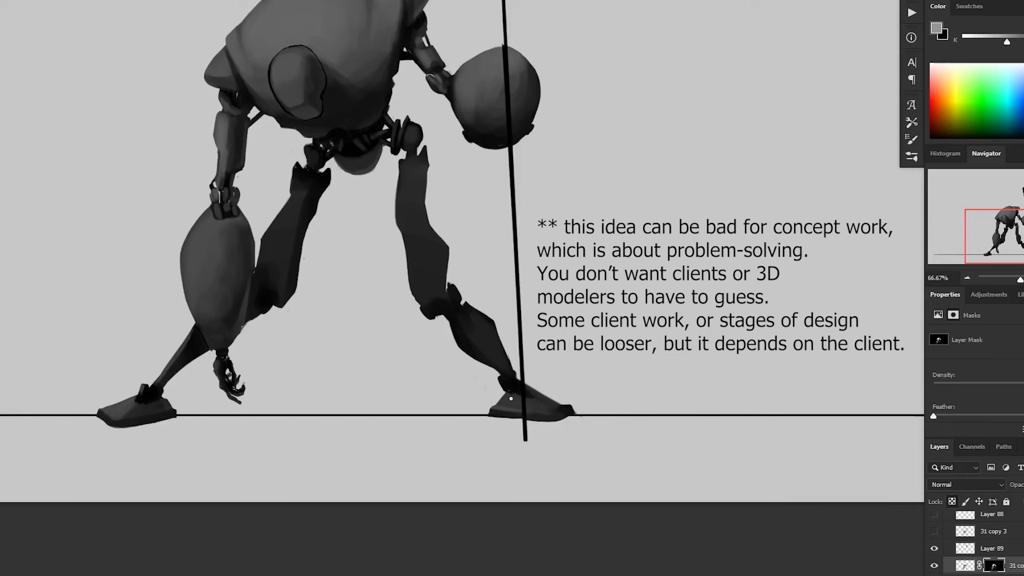
pyautogui.keyDown('alt'); pyautogui.click(511, 399); pyautogui.keyUp('alt')
pyautogui.moveTo(527, 413); pyautogui.dragTo(554, 414)
# - Shade the thigh behind the bulging forearm with sampled grey and a larger brush
pyautogui.moveTo(215, 440); pyautogui.dragTo(263, 412)
pyautogui.keyDown('alt'); pyautogui.click(506, 186); pyautogui.keyUp('alt')
pyautogui.moveTo(170, 392)
pyautogui.mouseDown()
pyautogui.moveTo(425, 361)
pyautogui.moveTo(754, 510)
pyautogui.moveTo(769, 475)
pyautogui.mouseUp()
pyautogui.keyDown('alt'); pyautogui.click(374, 237); pyautogui.keyUp('alt')
pyautogui.press(']')
pyautogui.press(']')
pyautogui.press(']')
pyautogui.moveTo(411, 219)
pyautogui.mouseDown()
pyautogui.moveTo(386, 261)
pyautogui.moveTo(375, 333)
pyautogui.mouseUp()
pyautogui.keyDown('alt'); pyautogui.click(392, 266); pyautogui.keyUp('alt')
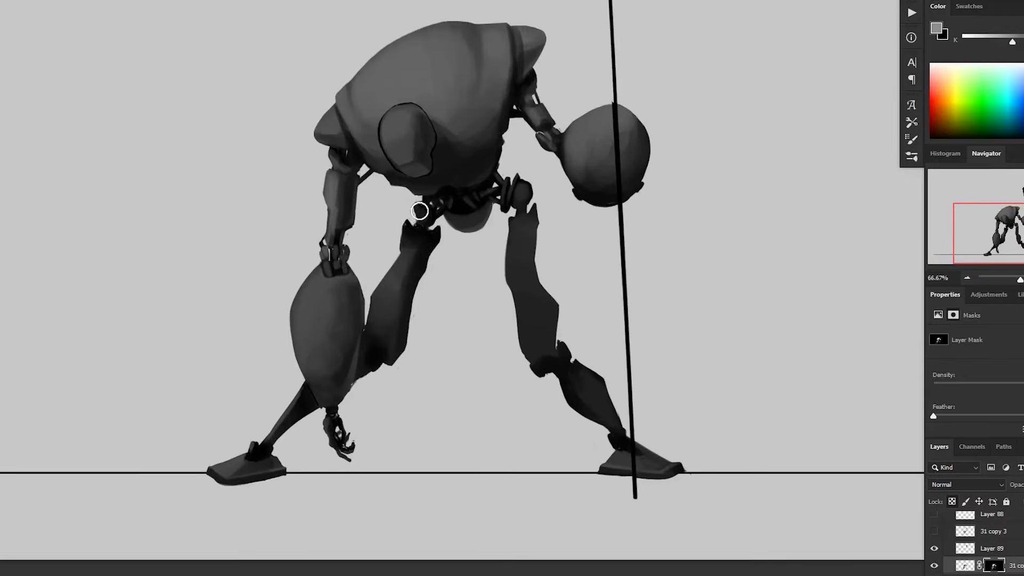
# - Refine the staff-side leg's knee connectors and compare the figure against the 31 copy 3 layer
pyautogui.keyDown('alt'); pyautogui.click(593, 296); pyautogui.keyUp('alt')
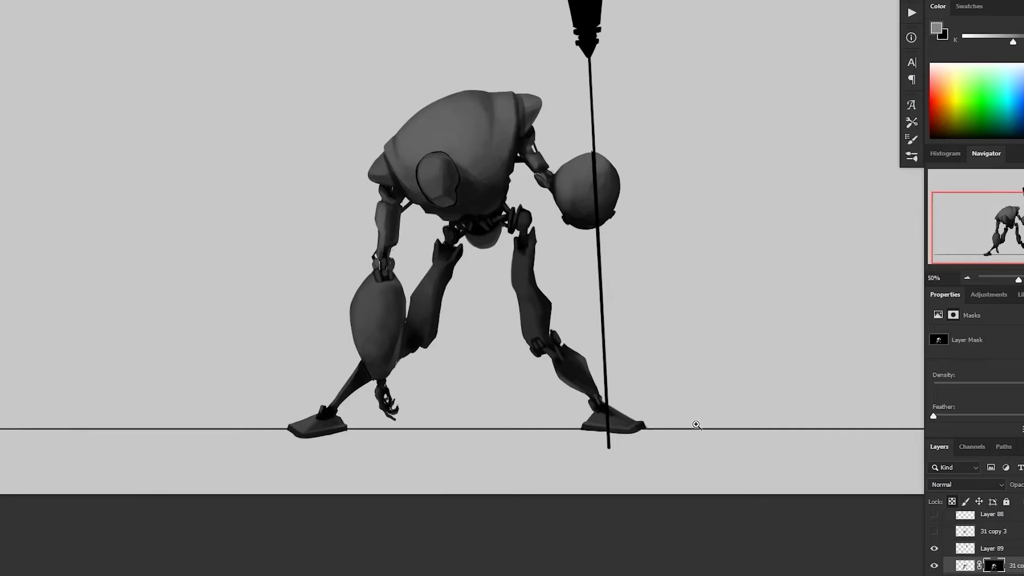
pyautogui.keyDown('ctrl'); pyautogui.click(542, 389); pyautogui.keyUp('ctrl')
pyautogui.keyDown('ctrl'); pyautogui.click(541, 389); pyautogui.keyUp('ctrl')
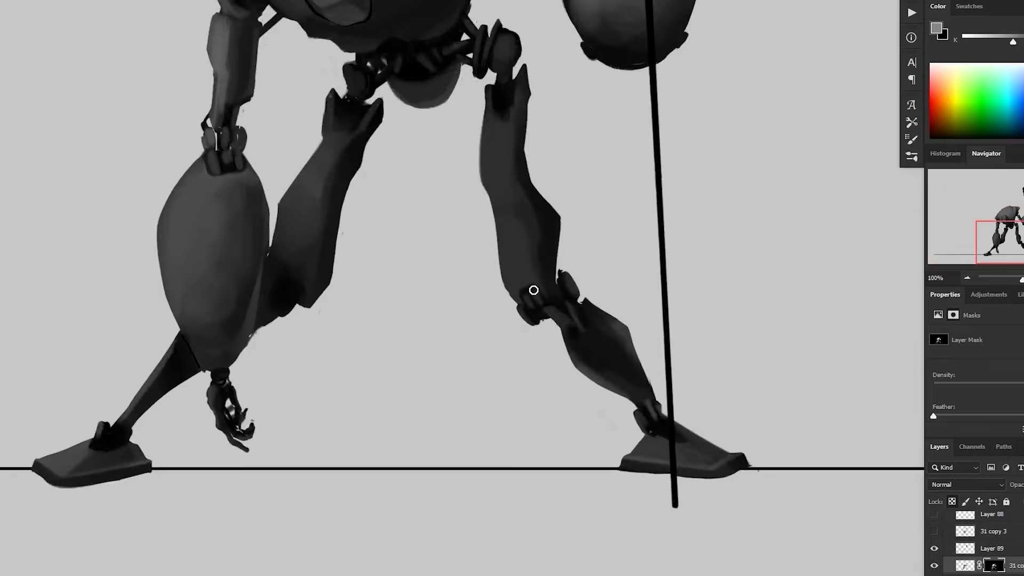
pyautogui.scroll(-2, 575, 305)
pyautogui.scroll(1, 566, 258)
pyautogui.click(934, 531)
pyautogui.click(934, 531)
# - Paint a black disc on the round forearm where the staff crosses it
pyautogui.moveTo(560, 427); pyautogui.dragTo(565, 428)
pyautogui.scroll(-1, 587, 320)
pyautogui.click(991, 564)
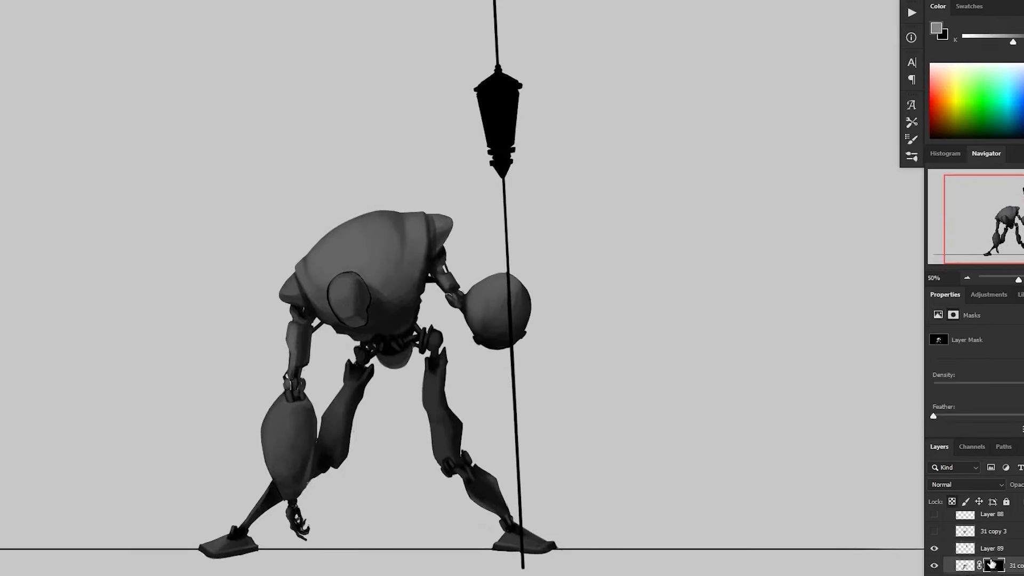
pyautogui.scroll(1, 522, 319)
pyautogui.moveTo(505, 295); pyautogui.dragTo(515, 306)
pyautogui.scroll(-1, 673, 350)
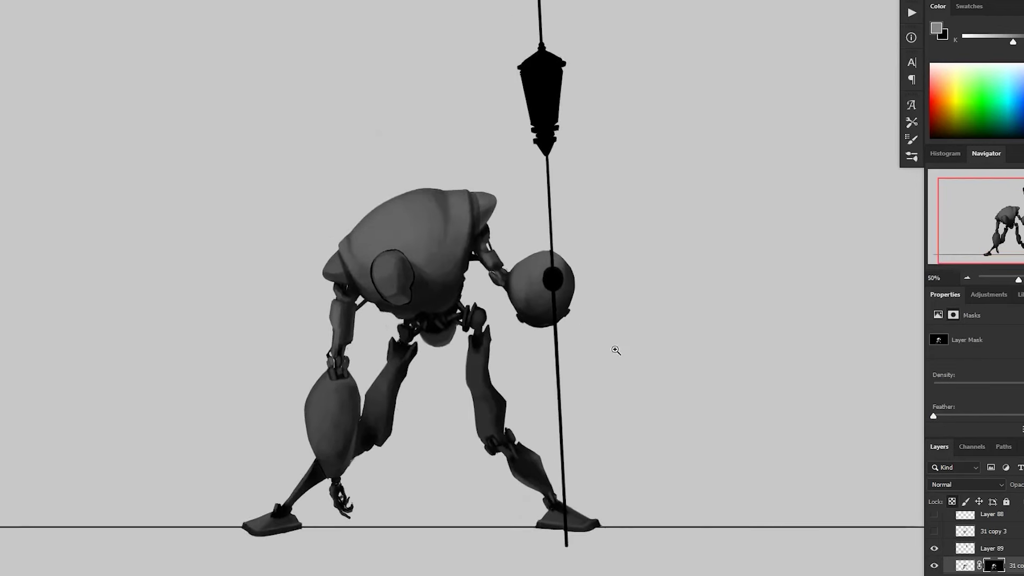
pyautogui.scroll(1, 616, 351)
# - Paint light grey fingers gripping the staff inside the black disc on the round forearm
pyautogui.press('x')
pyautogui.scroll(1, 541, 285)
pyautogui.moveTo(535, 234)
pyautogui.mouseDown()
pyautogui.moveTo(524, 237)
pyautogui.moveTo(561, 261)
pyautogui.moveTo(533, 245)
pyautogui.mouseUp()
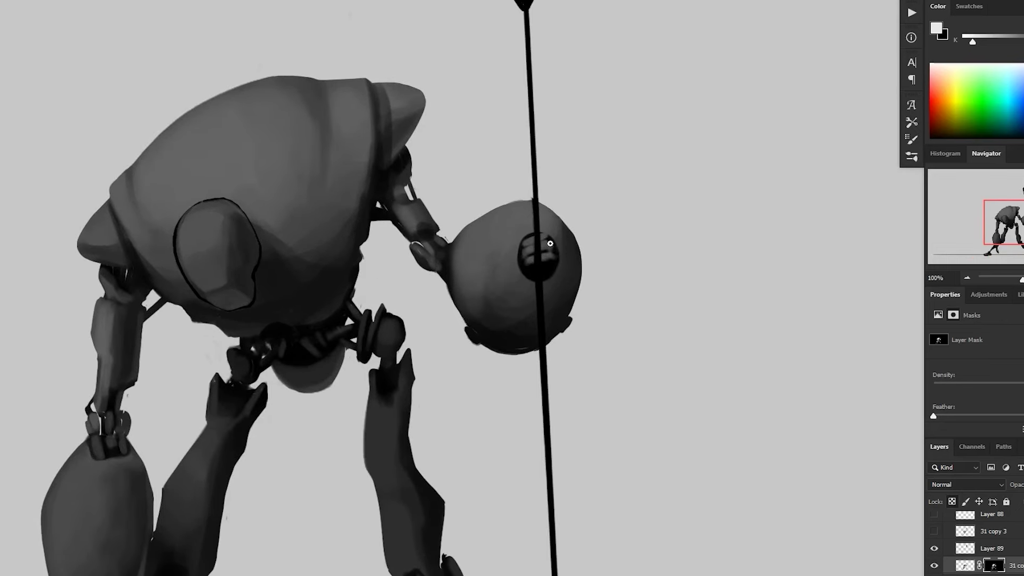
pyautogui.keyDown('alt'); pyautogui.click(553, 256); pyautogui.keyUp('alt')
pyautogui.keyDown('alt'); pyautogui.click(538, 268); pyautogui.keyUp('alt')
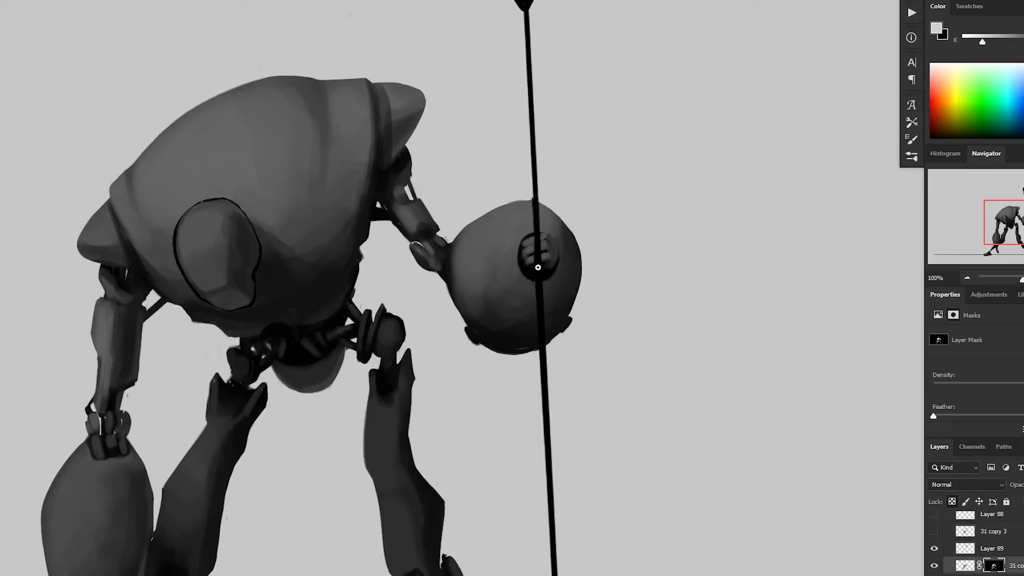
# - Shade the gripping fingers and the surface around them with greys sampled from the round forearm
pyautogui.keyDown('alt'); pyautogui.click(557, 263); pyautogui.keyUp('alt')
pyautogui.keyDown('alt'); pyautogui.click(552, 254); pyautogui.keyUp('alt')
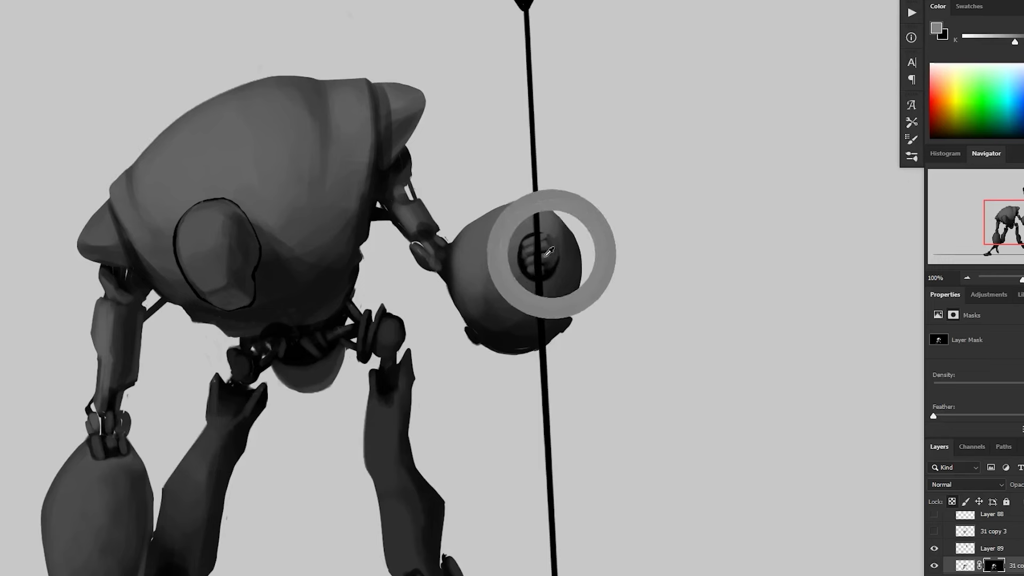
pyautogui.keyDown('alt'); pyautogui.click(527, 244); pyautogui.keyUp('alt')
pyautogui.keyDown('alt'); pyautogui.click(533, 255); pyautogui.keyUp('alt')
pyautogui.keyDown('alt'); pyautogui.click(588, 311); pyautogui.keyUp('alt')
pyautogui.moveTo(629, 475); pyautogui.dragTo(634, 465)
pyautogui.keyDown('ctrl'); pyautogui.click(599, 384); pyautogui.keyUp('ctrl')
pyautogui.keyDown('alt'); pyautogui.click(550, 212); pyautogui.keyUp('alt')
pyautogui.keyDown('alt'); pyautogui.click(539, 212); pyautogui.keyUp('alt')
# - Select the gripping fist on the round forearm, adjust it to sit better on the staff, and deselect
pyautogui.scroll(-3, 593, 256)
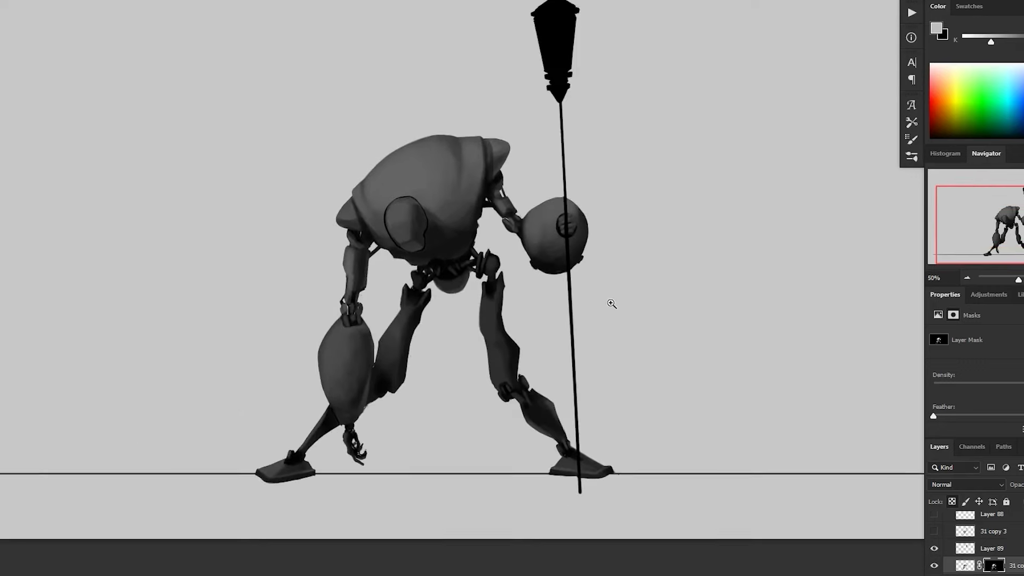
pyautogui.scroll(4, 550, 182)
pyautogui.moveTo(529, 154)
pyautogui.mouseDown()
pyautogui.moveTo(486, 184)
pyautogui.moveTo(513, 239)
pyautogui.moveTo(556, 206)
pyautogui.moveTo(548, 221)
pyautogui.moveTo(550, 173)
pyautogui.moveTo(531, 156)
pyautogui.mouseUp()
pyautogui.scroll(-3, 564, 212)
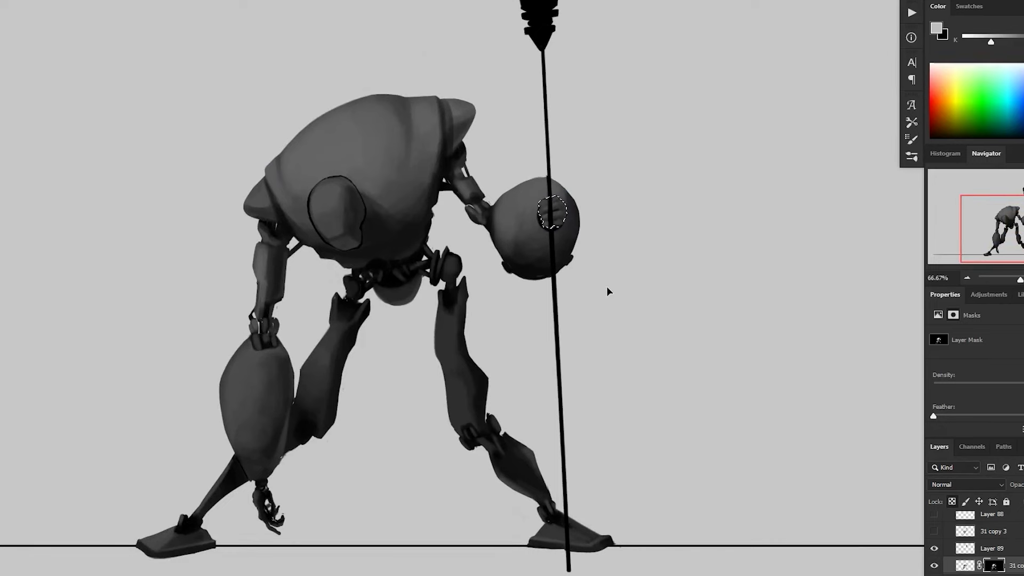
pyautogui.hotkey('ctrl', 'd')
# - Darken the round forearm beside the gripping fist with sampled dark grey and a larger brush
pyautogui.scroll(-1, 626, 333)
pyautogui.scroll(2, 590, 291)
pyautogui.keyDown('alt'); pyautogui.click(555, 236); pyautogui.keyUp('alt')
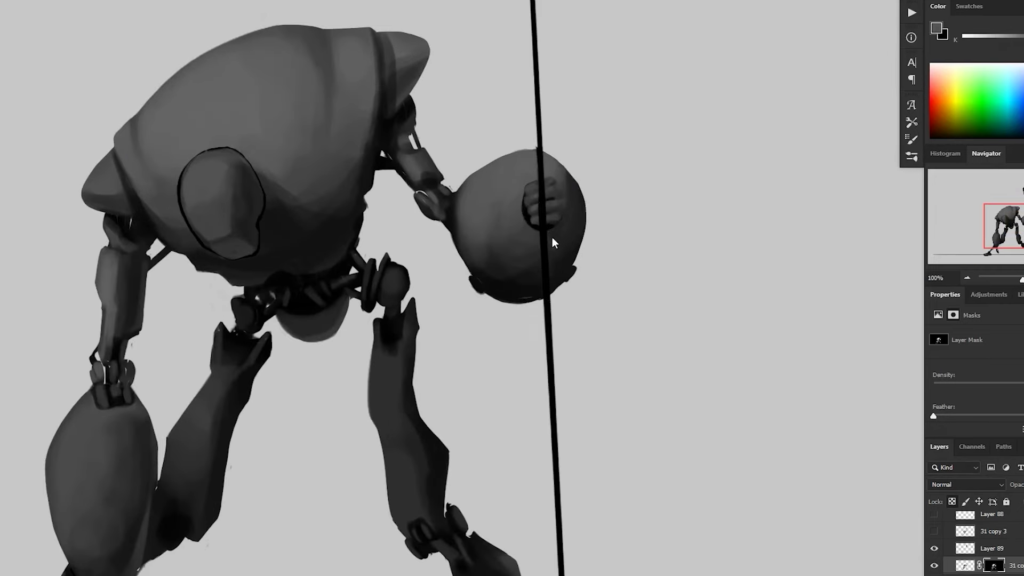
pyautogui.press(']')
pyautogui.moveTo(558, 235); pyautogui.dragTo(570, 221)
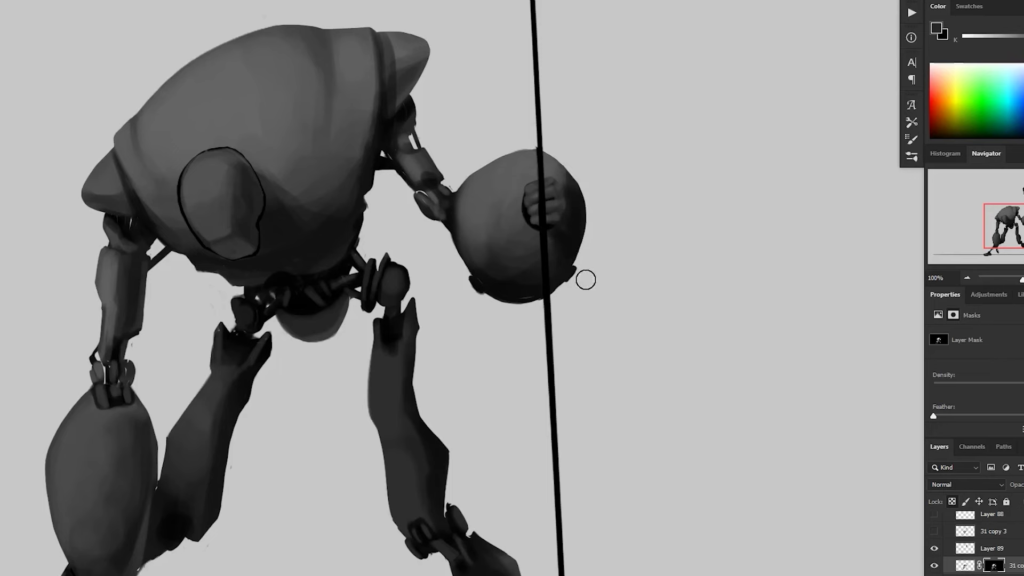
# - Paint a small round dark knob on the outer side of the hanging forearm with a reduced brush and sampled greys
pyautogui.scroll(-3, 761, 249)
pyautogui.hotkey('ctrl', 'z')
pyautogui.press('[')
pyautogui.press('[')
pyautogui.press('[')
pyautogui.press('[')
pyautogui.press('[')
pyautogui.moveTo(110, 347); pyautogui.dragTo(115, 342)
pyautogui.moveTo(327, 502); pyautogui.dragTo(358, 466)
pyautogui.keyDown('alt'); pyautogui.click(141, 311); pyautogui.keyUp('alt')
pyautogui.keyDown('alt'); pyautogui.click(141, 308); pyautogui.keyUp('alt')
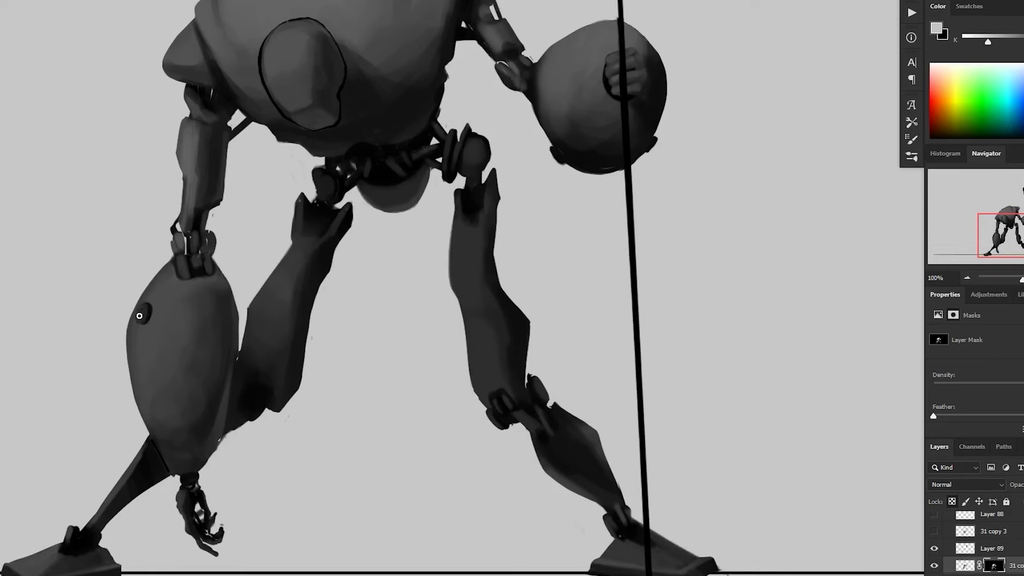
pyautogui.keyDown('alt'); pyautogui.click(144, 309); pyautogui.keyUp('alt')
pyautogui.keyDown('ctrl'); pyautogui.keyDown('alt'); pyautogui.click(278, 314); pyautogui.keyUp('alt'); pyautogui.keyUp('ctrl')
pyautogui.keyDown('ctrl'); pyautogui.keyDown('alt'); pyautogui.click(309, 307); pyautogui.keyUp('alt'); pyautogui.keyUp('ctrl')
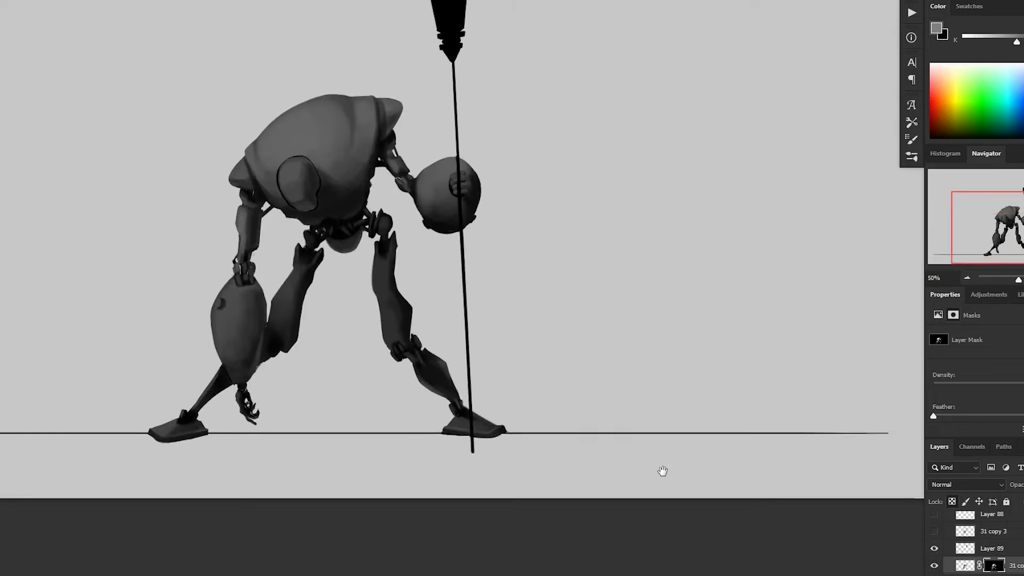
# - Add two small round bolts to the shell near the head and lighten their centres so only thin outlines remain
pyautogui.keyDown('ctrl'); pyautogui.click(356, 167); pyautogui.keyUp('ctrl')
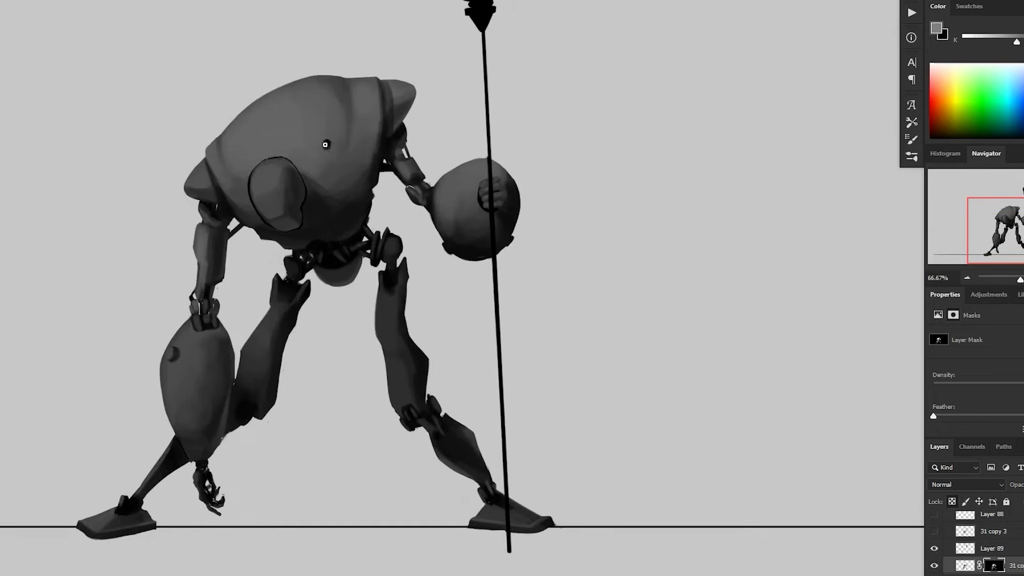
pyautogui.click(238, 177)
pyautogui.keyDown('ctrl'); pyautogui.keyDown('alt'); pyautogui.click(393, 141); pyautogui.keyUp('alt'); pyautogui.keyUp('ctrl')
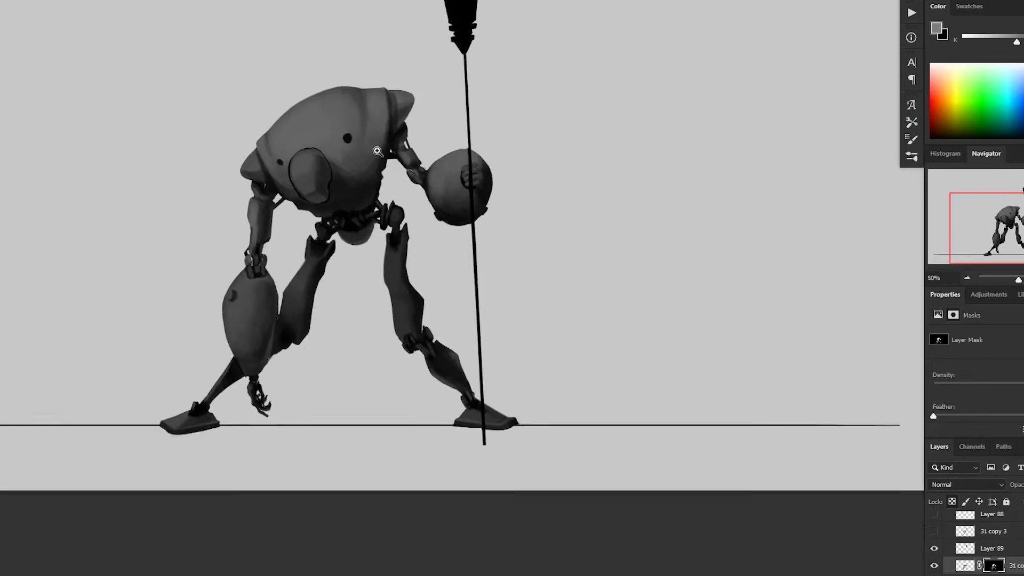
pyautogui.keyDown('ctrl'); pyautogui.click(377, 149); pyautogui.keyUp('ctrl')
pyautogui.keyDown('ctrl'); pyautogui.click(378, 150); pyautogui.keyUp('ctrl')
pyautogui.moveTo(385, 121); pyautogui.dragTo(399, 173)
pyautogui.keyDown('alt'); pyautogui.click(400, 173); pyautogui.keyUp('alt')
pyautogui.moveTo(329, 185); pyautogui.dragTo(332, 184)
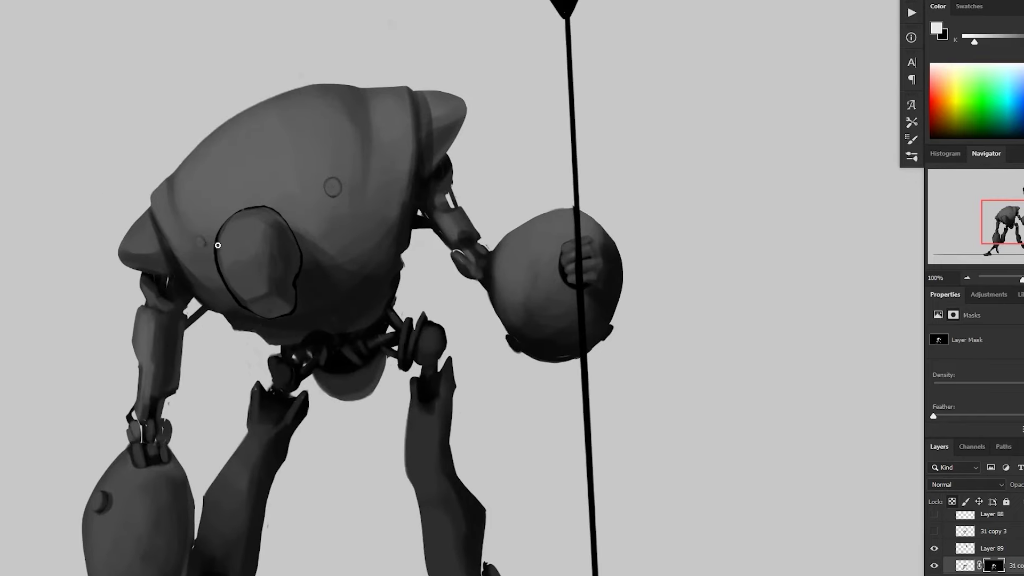
pyautogui.hotkey('ctrl', '-')
pyautogui.hotkey('ctrl', '-')
pyautogui.hscroll(5, 686, 448)
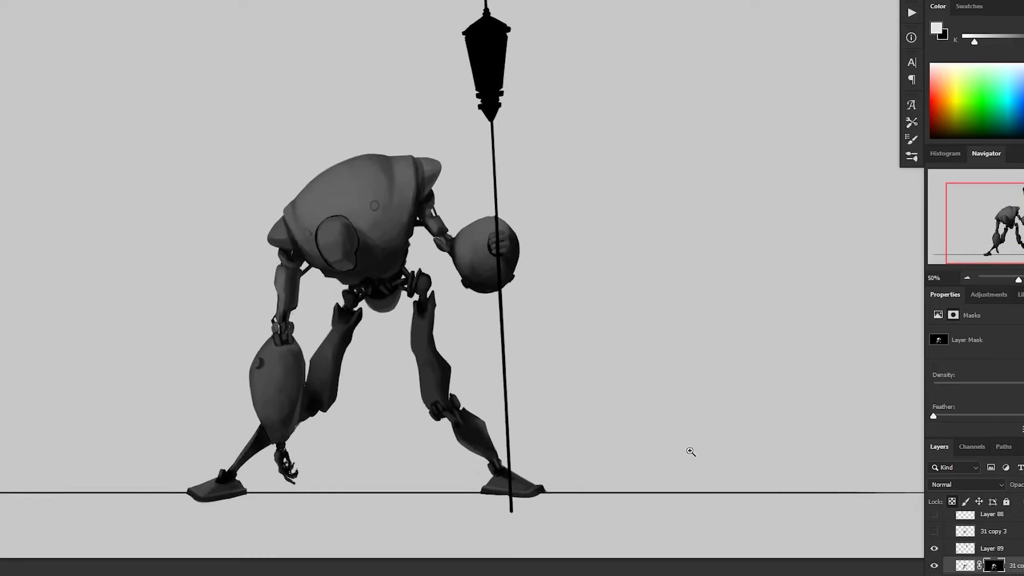
# - Paint over the black outline around the head with grey sampled from the shell, directly on the layer's pixels
pyautogui.click(964, 565)
pyautogui.click(275, 242)
pyautogui.keyDown('alt'); pyautogui.click(255, 231); pyautogui.keyUp('alt')
pyautogui.click(1010, 105)
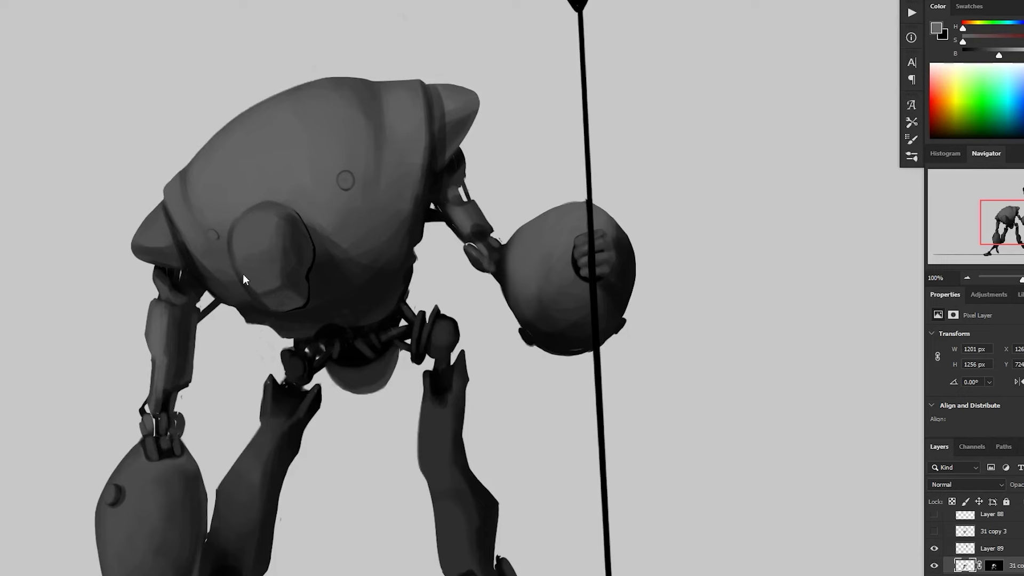
pyautogui.moveTo(259, 233); pyautogui.dragTo(268, 258)
# - Switch to the layer mask and soften the dark contour along the head's left edge with sampled mask greys
pyautogui.click(994, 566)
pyautogui.scroll(1, 278, 288)
pyautogui.moveTo(212, 226); pyautogui.dragTo(208, 267)
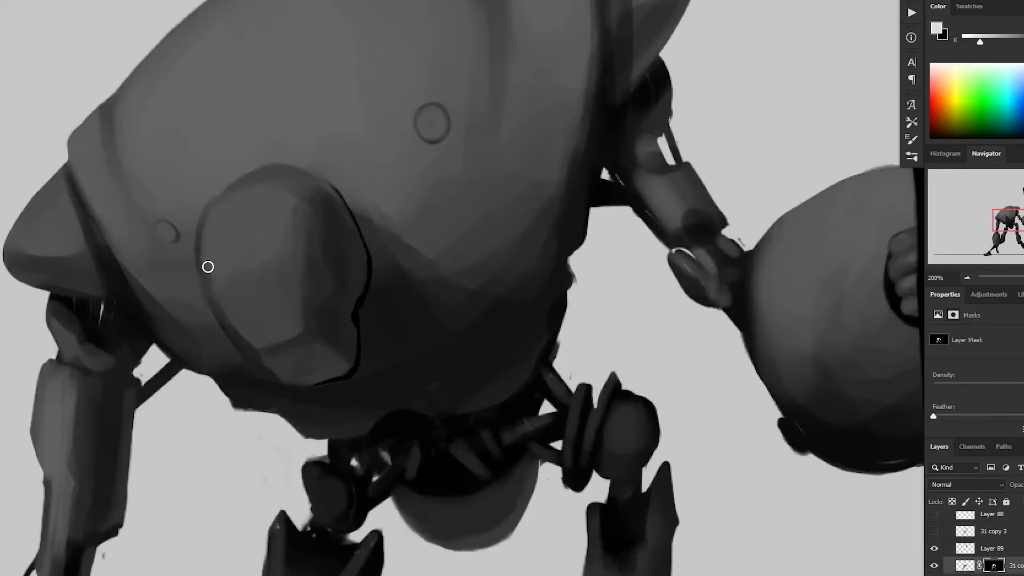
pyautogui.hotkey('ctrl', 'z')
pyautogui.keyDown('alt'); pyautogui.click(238, 130); pyautogui.keyUp('alt')
pyautogui.moveTo(207, 201); pyautogui.dragTo(192, 243)
pyautogui.hotkey('ctrl', 'z')
pyautogui.keyDown('alt'); pyautogui.click(211, 193); pyautogui.keyUp('alt')
pyautogui.keyDown('alt'); pyautogui.click(312, 48); pyautogui.keyUp('alt')
pyautogui.moveTo(216, 210); pyautogui.dragTo(206, 253)
# - Lighten the left side of the head on the mask with a larger brush, blending its edge into the shell
pyautogui.press(']')
pyautogui.press(']')
pyautogui.press(']')
pyautogui.moveTo(229, 220)
pyautogui.mouseDown()
pyautogui.moveTo(262, 182)
pyautogui.moveTo(221, 271)
pyautogui.mouseUp()
pyautogui.press(']')
pyautogui.press(']')
pyautogui.press(']')
pyautogui.press(']')
pyautogui.press(']')
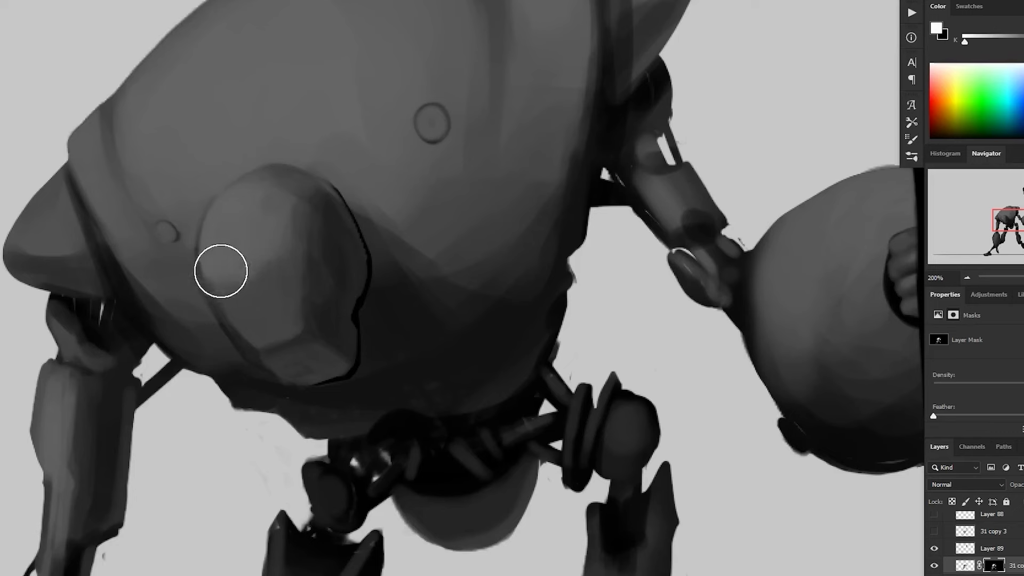
pyautogui.keyDown('alt'); pyautogui.click(250, 273); pyautogui.keyUp('alt')
pyautogui.moveTo(254, 276)
pyautogui.mouseDown()
pyautogui.moveTo(226, 306)
pyautogui.moveTo(219, 299)
pyautogui.moveTo(257, 302)
pyautogui.mouseUp()
pyautogui.hotkey('ctrl', '-')
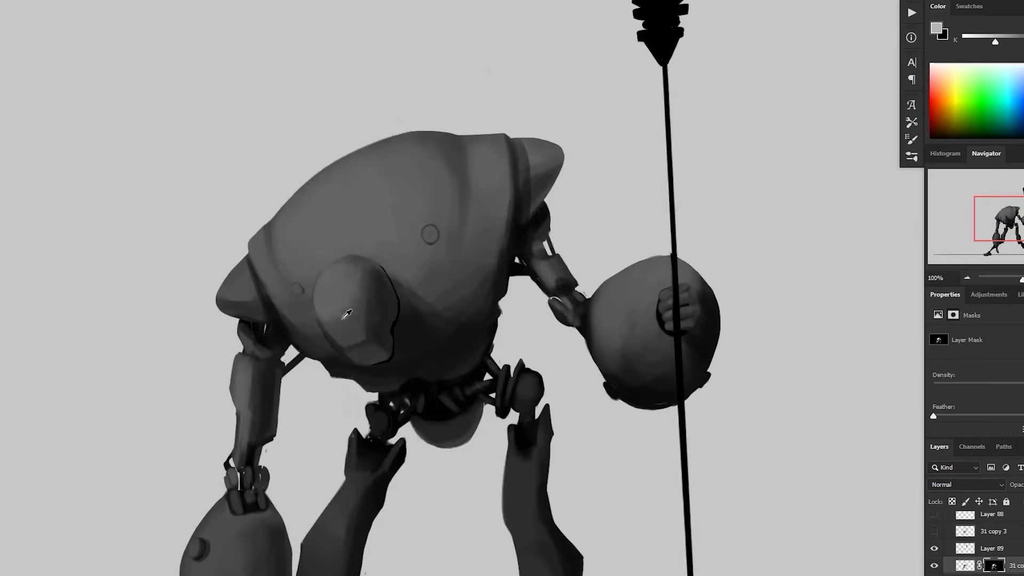
pyautogui.keyDown('alt'); pyautogui.click(343, 319); pyautogui.keyUp('alt')
pyautogui.moveTo(343, 318); pyautogui.dragTo(328, 315)
pyautogui.hotkey('ctrl', '+')
pyautogui.hotkey('ctrl', '-')
pyautogui.hotkey('ctrl', '+')
# - Refine the lower left contour of the head on the mask with sampled light and dark values
pyautogui.keyDown('alt'); pyautogui.click(302, 226); pyautogui.keyUp('alt')
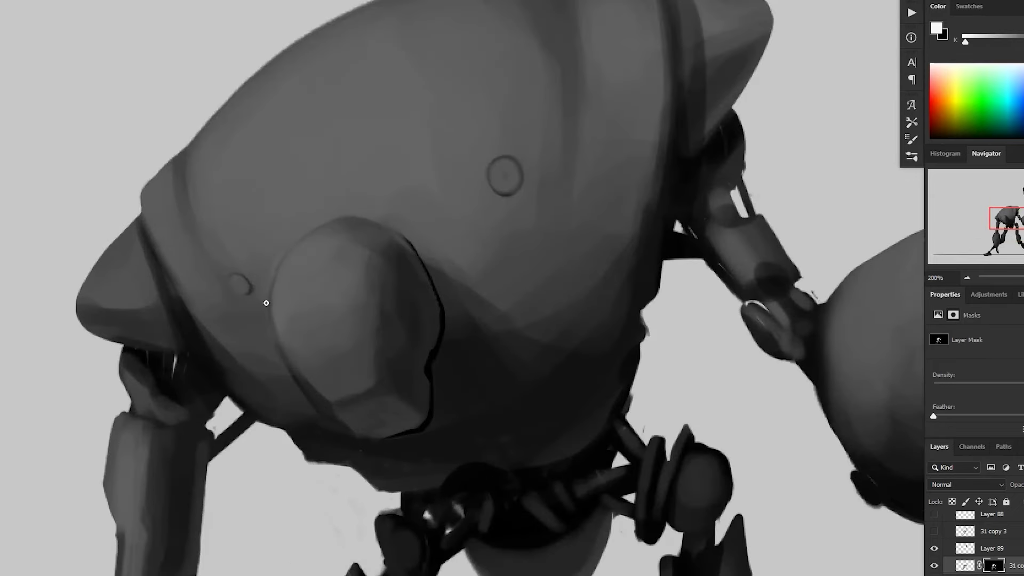
pyautogui.keyDown('alt'); pyautogui.click(280, 231); pyautogui.keyUp('alt')
pyautogui.keyDown('alt'); pyautogui.click(265, 307); pyautogui.keyUp('alt')
pyautogui.keyDown('alt'); pyautogui.click(283, 363); pyautogui.keyUp('alt')
pyautogui.keyDown('alt'); pyautogui.click(284, 366); pyautogui.keyUp('alt')
pyautogui.moveTo(305, 387); pyautogui.dragTo(290, 356)
pyautogui.keyDown('alt'); pyautogui.click(292, 368); pyautogui.keyUp('alt')
pyautogui.keyDown('alt'); pyautogui.click(294, 369); pyautogui.keyUp('alt')
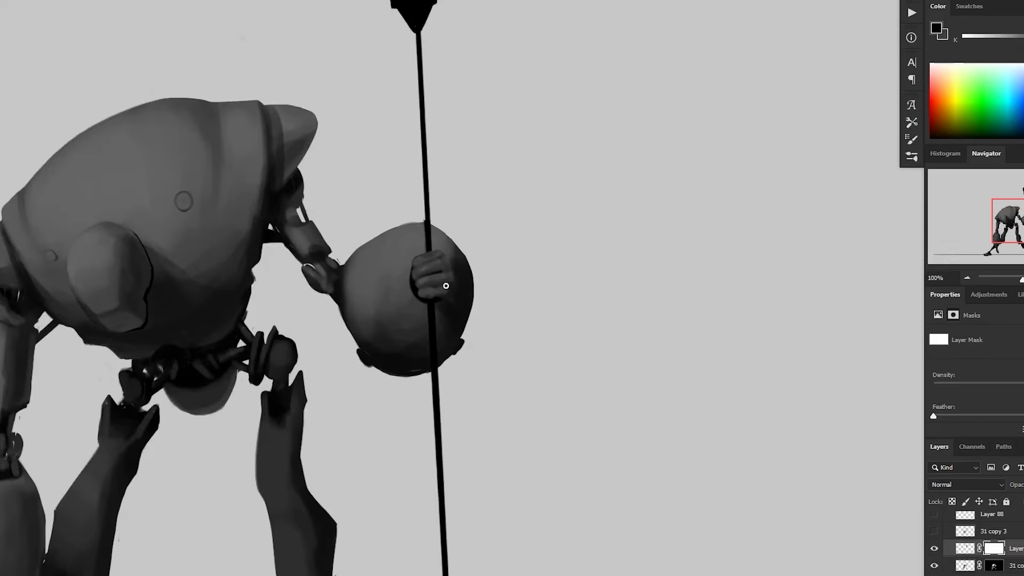
# - Fill the lantern and staff with a mid grey sampled from the shell, on the staff layer's pixels
pyautogui.moveTo(586, 442); pyautogui.dragTo(595, 412)
pyautogui.scroll(-2, 593, 411)
pyautogui.moveTo(629, 448); pyautogui.dragTo(631, 427)
pyautogui.scroll(-1, 620, 520)
pyautogui.scroll(1, 620, 520)
pyautogui.moveTo(602, 492); pyautogui.dragTo(598, 492)
pyautogui.click(964, 549)
pyautogui.keyDown('alt'); pyautogui.click(296, 233); pyautogui.keyUp('alt')
pyautogui.moveTo(408, 75); pyautogui.dragTo(382, 167)
pyautogui.moveTo(388, 157)
pyautogui.mouseDown()
pyautogui.moveTo(375, 168)
pyautogui.moveTo(406, 163)
pyautogui.mouseUp()
pyautogui.moveTo(384, 74); pyautogui.dragTo(390, 150)
pyautogui.moveTo(390, 210)
pyautogui.mouseDown()
pyautogui.moveTo(396, 336)
pyautogui.moveTo(440, 325)
pyautogui.moveTo(431, 298)
pyautogui.mouseUp()
pyautogui.hotkey('shift', 'F5')
pyautogui.press('Return')
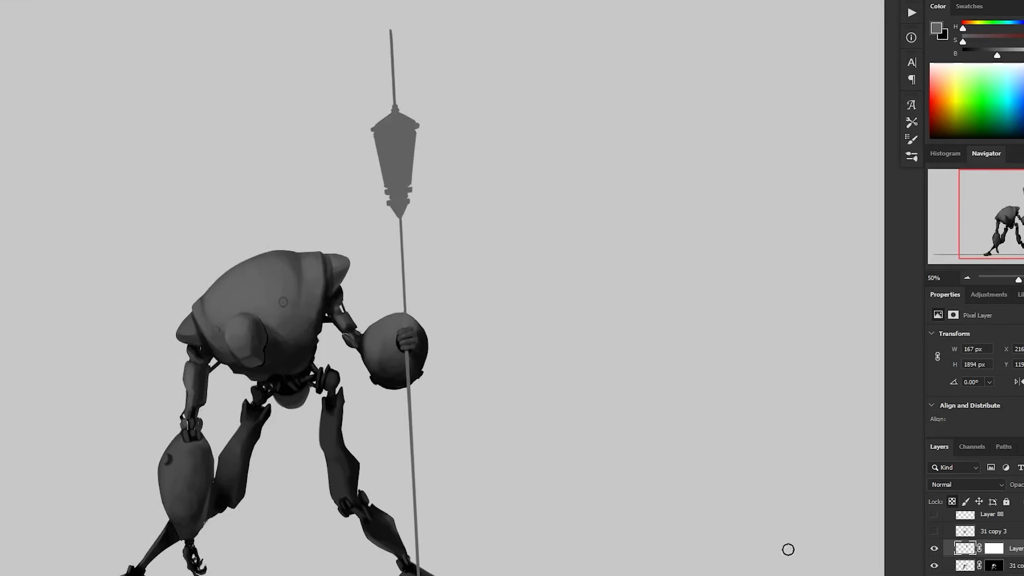
# - Shade the lantern's right face dark and run a straight dark line along the staff
pyautogui.press('x')
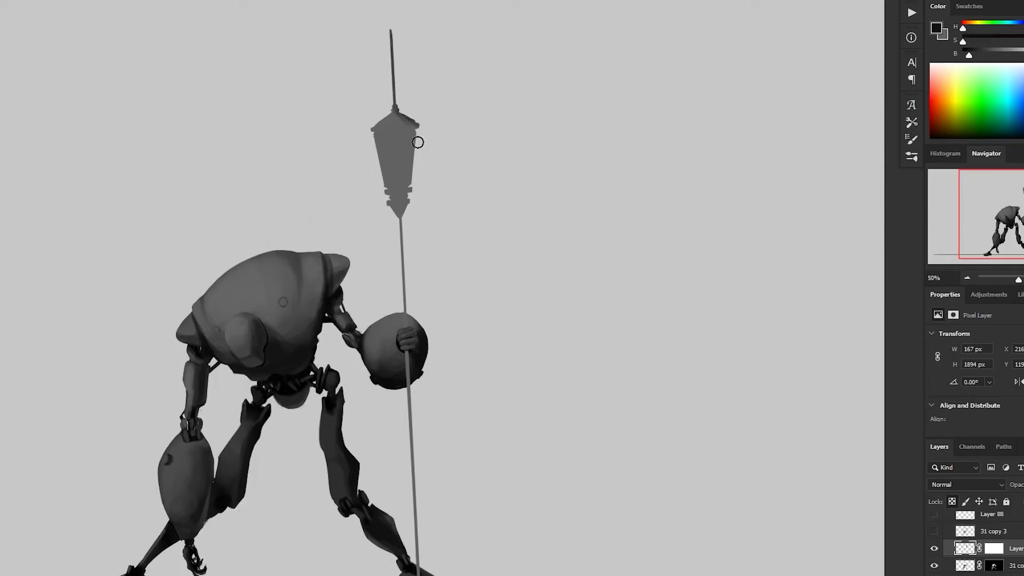
pyautogui.moveTo(407, 126); pyautogui.dragTo(401, 216)
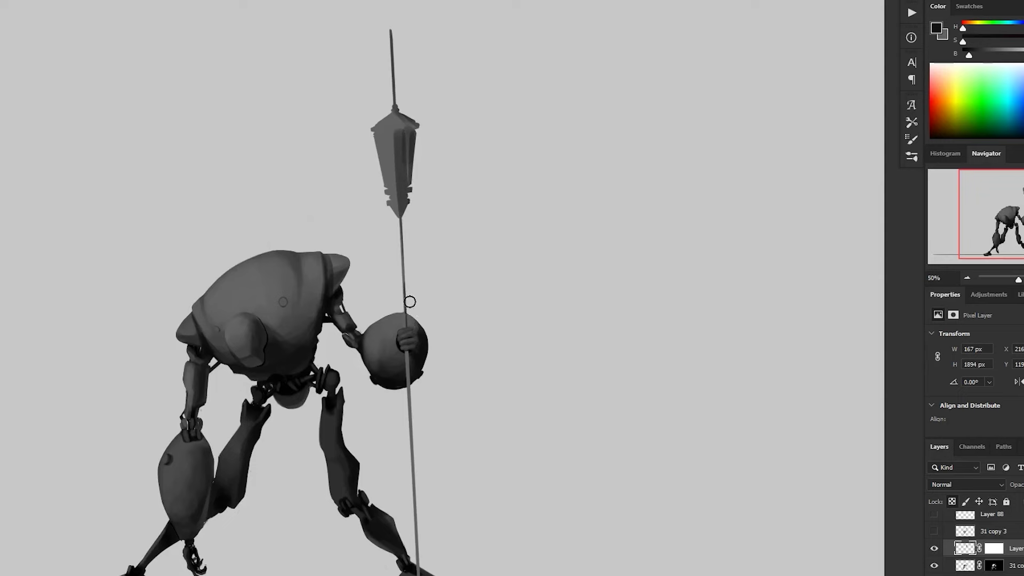
pyautogui.scroll(-2, 421, 277)
pyautogui.moveTo(412, 299); pyautogui.dragTo(417, 367)
pyautogui.hotkey('ctrl', 'z')
pyautogui.click(413, 274)
pyautogui.keyDown('shift'); pyautogui.click(425, 528); pyautogui.keyUp('shift')
pyautogui.keyDown('ctrl'); pyautogui.click(483, 303); pyautogui.keyUp('ctrl')
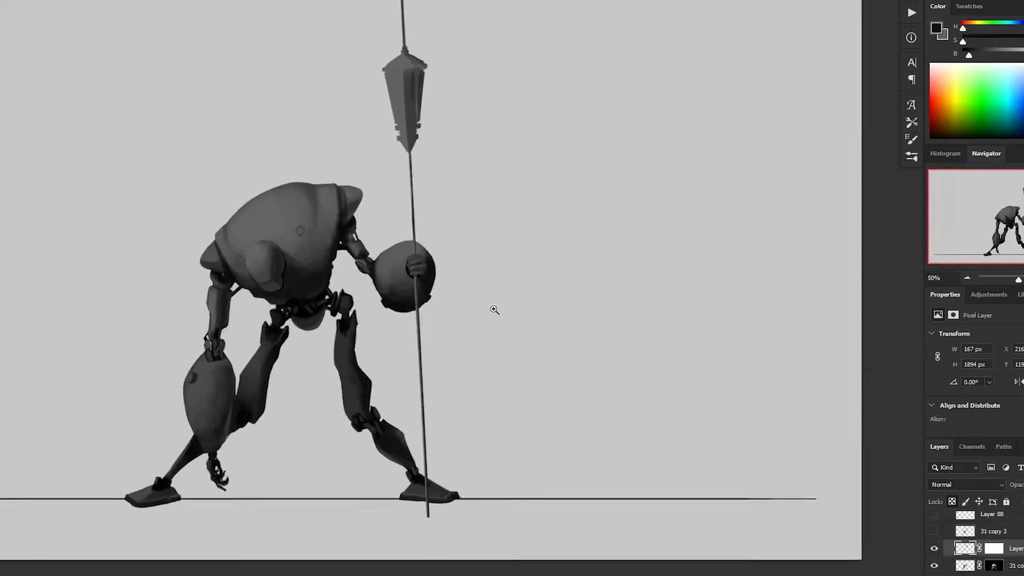
pyautogui.moveTo(383, 258); pyautogui.dragTo(388, 267)
pyautogui.keyDown('alt'); pyautogui.click(443, 270); pyautogui.keyUp('alt')
# - Deepen the dark facet on the right half of the lantern with greys sampled from it
pyautogui.keyDown('ctrl'); pyautogui.click(419, 123); pyautogui.keyUp('ctrl')
pyautogui.keyDown('ctrl'); pyautogui.click(419, 122); pyautogui.keyUp('ctrl')
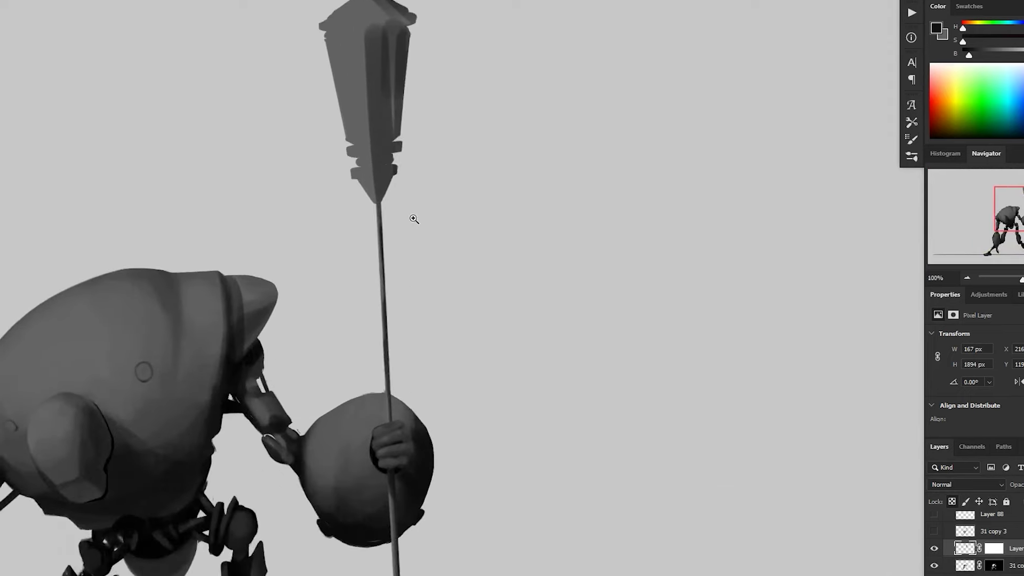
pyautogui.moveTo(414, 219); pyautogui.dragTo(426, 348)
pyautogui.moveTo(407, 160)
pyautogui.mouseDown()
pyautogui.moveTo(409, 297)
pyautogui.moveTo(419, 249)
pyautogui.mouseUp()
pyautogui.keyDown('alt'); pyautogui.click(441, 298); pyautogui.keyUp('alt')
pyautogui.keyDown('alt'); pyautogui.click(406, 254); pyautogui.keyUp('alt')
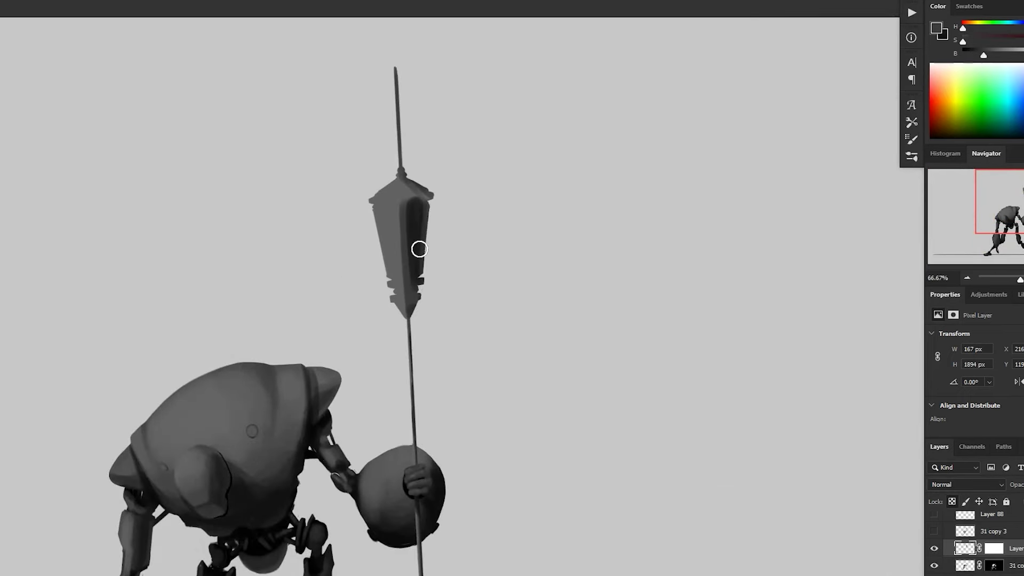
pyautogui.keyDown('alt'); pyautogui.click(415, 246); pyautogui.keyUp('alt')
pyautogui.moveTo(408, 205); pyautogui.dragTo(406, 304)
# - Shade the facets on the left half of the lantern body with sampled greys
pyautogui.moveTo(376, 202); pyautogui.dragTo(393, 306)
pyautogui.keyDown('alt'); pyautogui.click(376, 223); pyautogui.keyUp('alt')
pyautogui.keyDown('alt'); pyautogui.click(380, 214); pyautogui.keyUp('alt')
pyautogui.moveTo(385, 202); pyautogui.dragTo(407, 311)
pyautogui.keyDown('alt'); pyautogui.click(384, 240); pyautogui.keyUp('alt')
pyautogui.moveTo(391, 270); pyautogui.dragTo(399, 312)
pyautogui.moveTo(381, 184)
pyautogui.mouseDown()
pyautogui.moveTo(429, 196)
pyautogui.moveTo(411, 281)
pyautogui.mouseUp()
# - Darken the lantern's central facet and define its rim bands and lower collars with sampled dark greys
pyautogui.keyDown('alt'); pyautogui.click(420, 208); pyautogui.keyUp('alt')
pyautogui.keyDown('alt'); pyautogui.click(418, 190); pyautogui.keyUp('alt')
pyautogui.keyDown('alt'); pyautogui.click(417, 211); pyautogui.keyUp('alt')
pyautogui.moveTo(409, 215); pyautogui.dragTo(408, 337)
pyautogui.moveTo(420, 295); pyautogui.dragTo(473, 343)
pyautogui.click(473, 343)
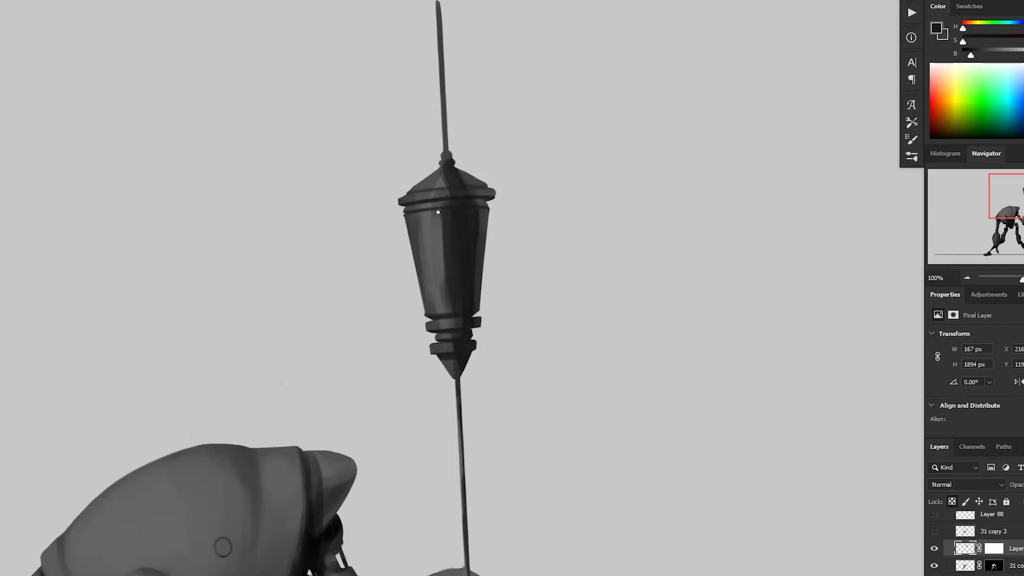
# - Model the lantern's conical roof and the rim beneath it with alternating sampled light and dark greys
pyautogui.keyDown('alt'); pyautogui.click(452, 185); pyautogui.keyUp('alt')
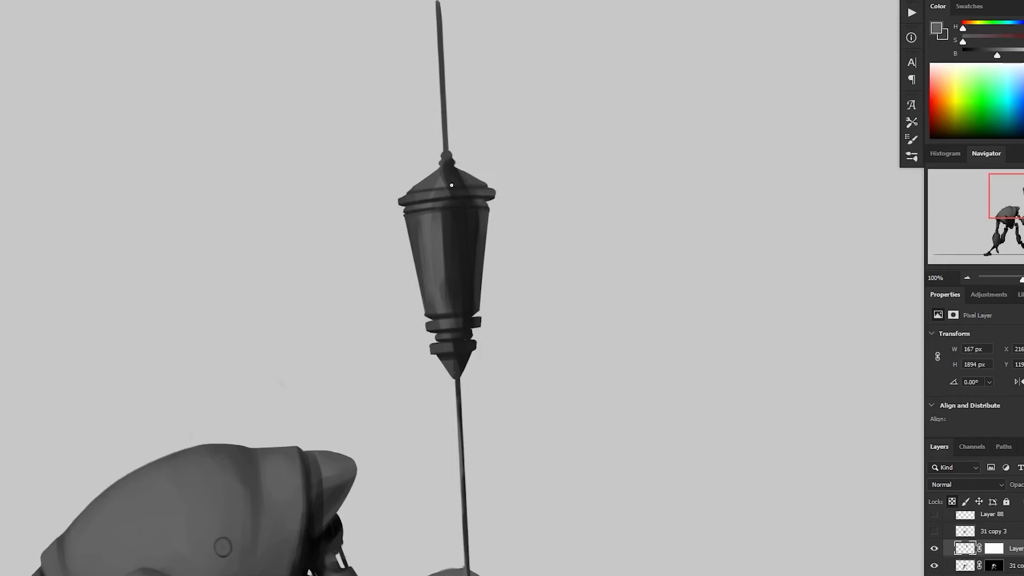
pyautogui.keyDown('alt'); pyautogui.click(423, 184); pyautogui.keyUp('alt')
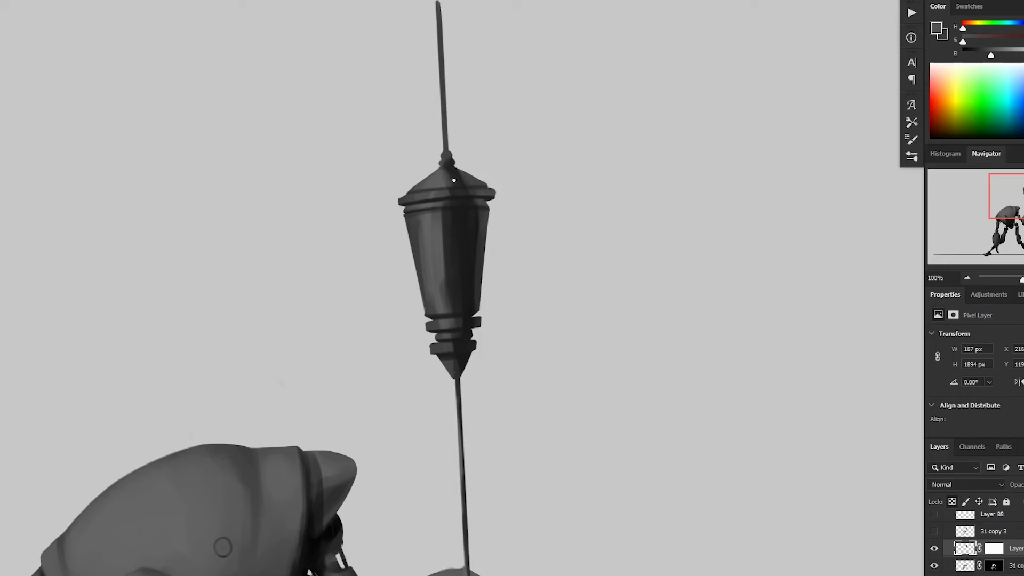
pyautogui.keyDown('alt'); pyautogui.click(439, 189); pyautogui.keyUp('alt')
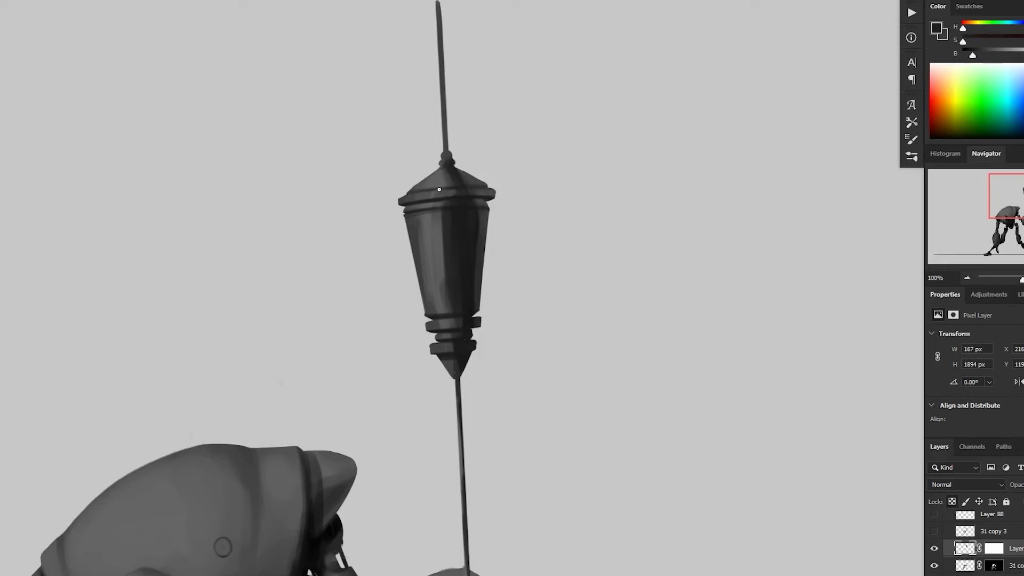
pyautogui.keyDown('alt'); pyautogui.click(433, 197); pyautogui.keyUp('alt')
pyautogui.keyDown('alt'); pyautogui.click(488, 193); pyautogui.keyUp('alt')
pyautogui.keyDown('alt'); pyautogui.click(495, 193); pyautogui.keyUp('alt')
pyautogui.moveTo(403, 199); pyautogui.dragTo(466, 191)
pyautogui.keyDown('alt'); pyautogui.click(422, 186); pyautogui.keyUp('alt')
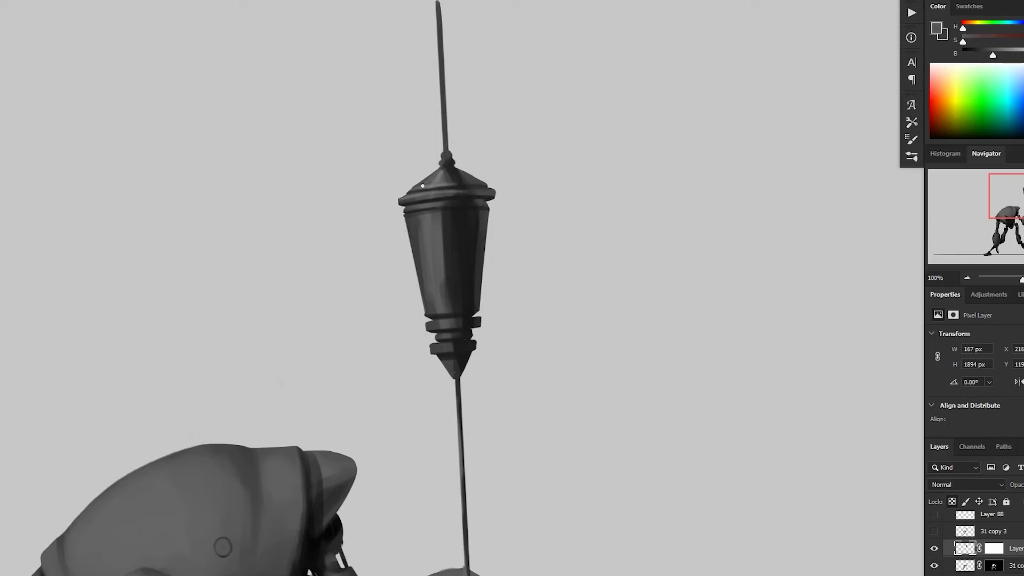
# - Refine the right end of the lantern's rim and the right slope of its roof with sampled greys
pyautogui.keyDown('alt'); pyautogui.click(495, 189); pyautogui.keyUp('alt')
pyautogui.keyDown('alt'); pyautogui.click(487, 199); pyautogui.keyUp('alt')
pyautogui.moveTo(495, 189)
pyautogui.mouseDown()
pyautogui.moveTo(471, 223)
pyautogui.moveTo(454, 319)
pyautogui.mouseUp()
pyautogui.moveTo(398, 132); pyautogui.dragTo(407, 250)
pyautogui.moveTo(416, 298); pyautogui.dragTo(373, 282)
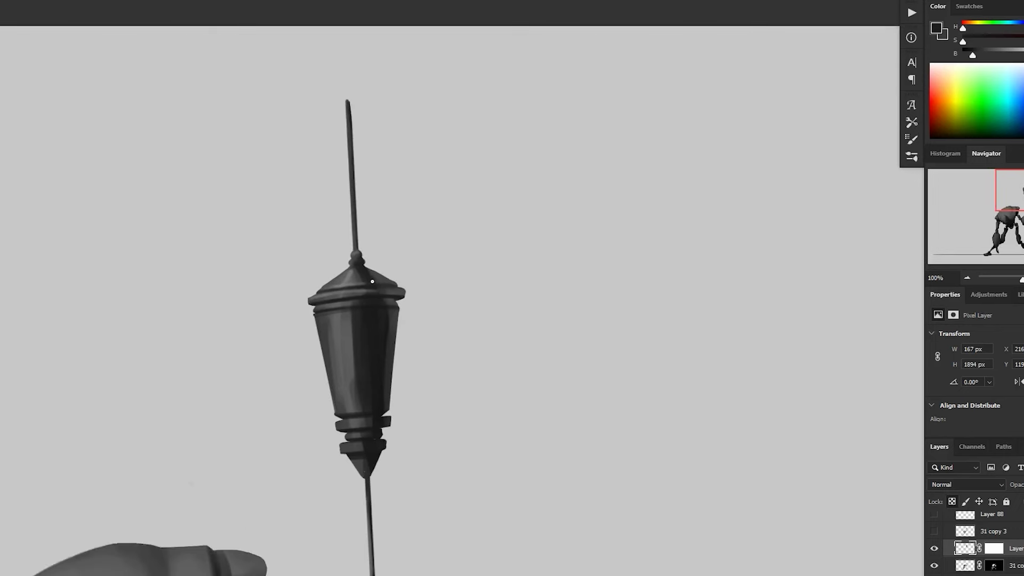
pyautogui.keyDown('alt'); pyautogui.click(419, 290); pyautogui.keyUp('alt')
pyautogui.moveTo(385, 303); pyautogui.dragTo(517, 274)
pyautogui.scroll(-2, 585, 302)
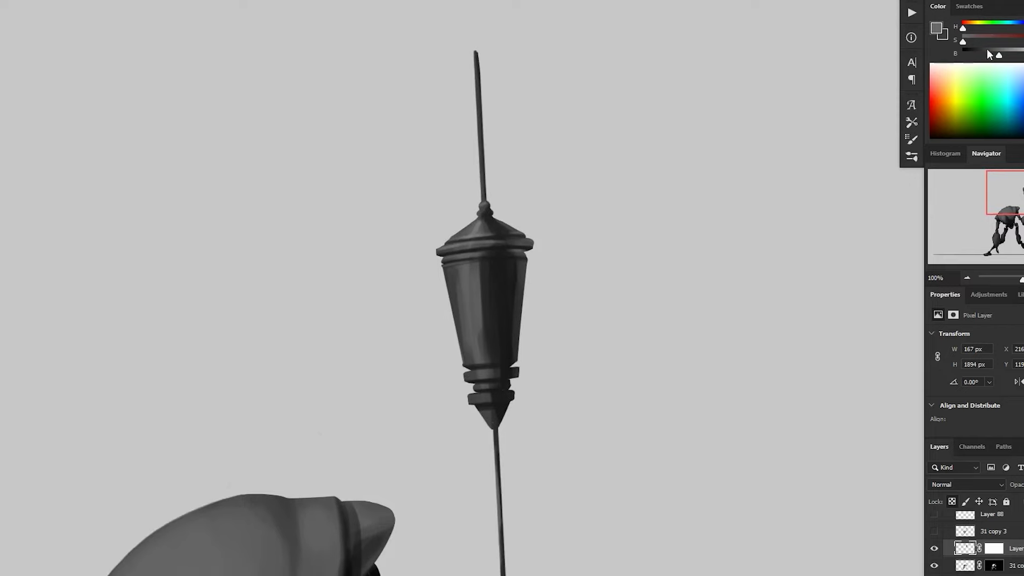
# - Raise the brush colour's brightness and paint lighter accents on the lantern's lower collar
pyautogui.moveTo(989, 55); pyautogui.dragTo(1008, 55)
pyautogui.moveTo(471, 398); pyautogui.dragTo(503, 395)
pyautogui.scroll(-2, 596, 449)
pyautogui.moveTo(702, 521); pyautogui.dragTo(664, 331)
pyautogui.scroll(2, 501, 172)
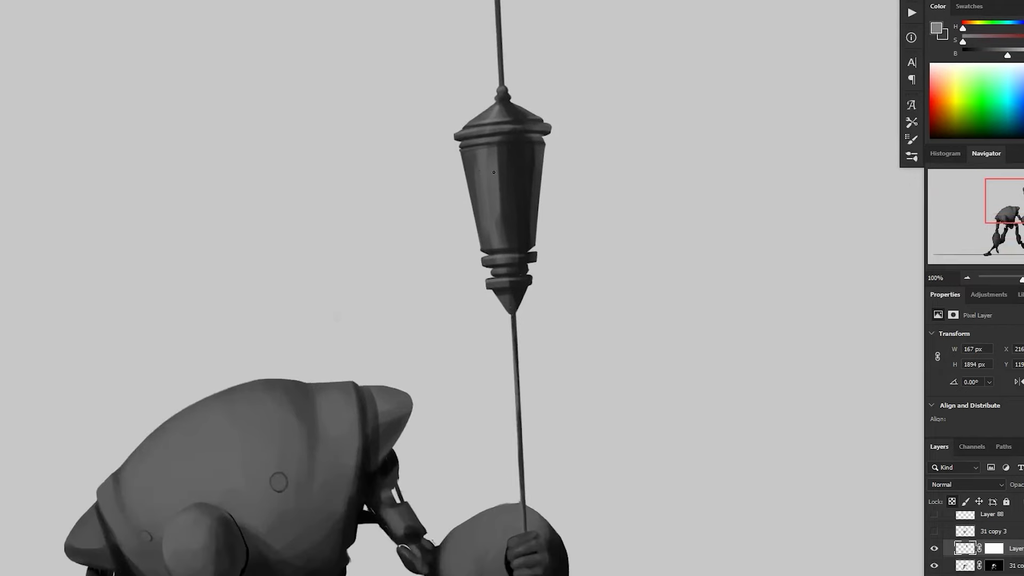
# - Blend the left and central facets of the lantern body with sampled greys
pyautogui.keyDown('alt'); pyautogui.click(475, 192); pyautogui.keyUp('alt')
pyautogui.moveTo(483, 229)
pyautogui.mouseDown()
pyautogui.moveTo(494, 187)
pyautogui.moveTo(502, 225)
pyautogui.moveTo(501, 156)
pyautogui.moveTo(507, 238)
pyautogui.mouseUp()
pyautogui.keyDown('alt'); pyautogui.click(494, 189); pyautogui.keyUp('alt')
pyautogui.keyDown('alt'); pyautogui.click(500, 202); pyautogui.keyUp('alt')
pyautogui.keyDown('alt'); pyautogui.click(510, 190); pyautogui.keyUp('alt')
pyautogui.moveTo(509, 162)
pyautogui.mouseDown()
pyautogui.moveTo(510, 240)
pyautogui.moveTo(534, 189)
pyautogui.moveTo(516, 167)
pyautogui.moveTo(511, 224)
pyautogui.moveTo(499, 208)
pyautogui.mouseUp()
# - Even out the lantern body's tones from its right edge back to the left facets with sampled greys
pyautogui.keyDown('alt'); pyautogui.click(524, 171); pyautogui.keyUp('alt')
pyautogui.keyDown('alt'); pyautogui.click(530, 239); pyautogui.keyUp('alt')
pyautogui.keyDown('alt'); pyautogui.click(526, 164); pyautogui.keyUp('alt')
pyautogui.keyDown('alt'); pyautogui.click(500, 187); pyautogui.keyUp('alt')
pyautogui.keyDown('alt'); pyautogui.click(473, 178); pyautogui.keyUp('alt')
pyautogui.keyDown('alt'); pyautogui.click(491, 179); pyautogui.keyUp('alt')
pyautogui.moveTo(484, 174); pyautogui.dragTo(490, 234)
pyautogui.keyDown('alt'); pyautogui.click(517, 212); pyautogui.keyUp('alt')
# - Soften the lantern body's right side with a sampled mid grey and view the whole robot
pyautogui.scroll(-3, 617, 216)
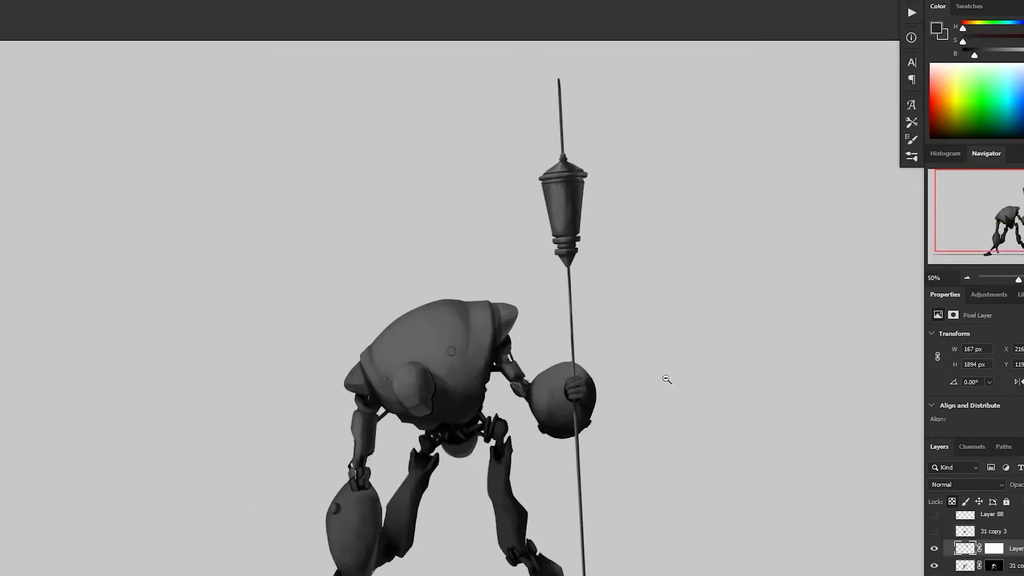
pyautogui.scroll(3, 608, 238)
pyautogui.keyDown('alt'); pyautogui.click(543, 106); pyautogui.keyUp('alt')
pyautogui.moveTo(579, 101); pyautogui.dragTo(567, 168)
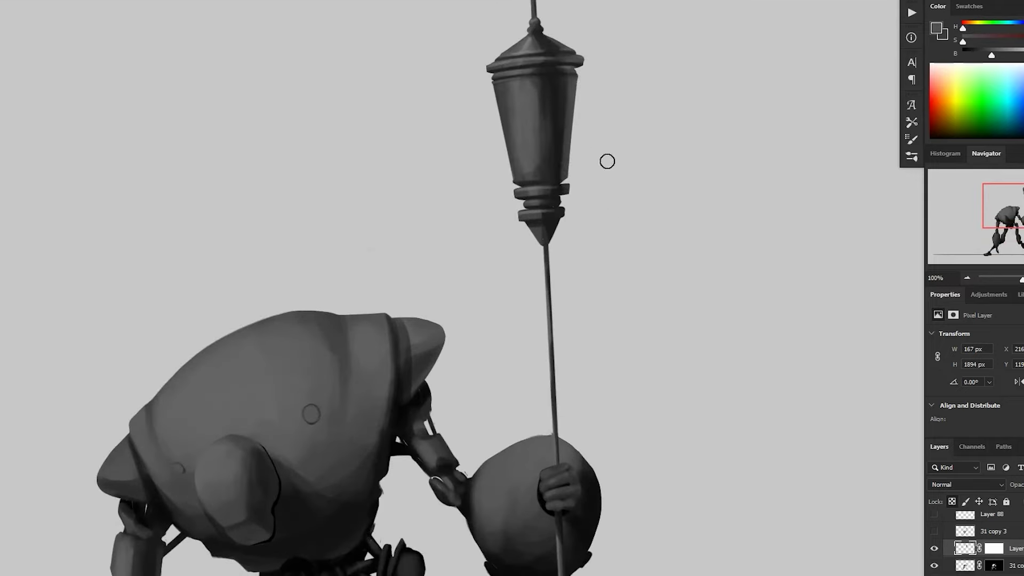
pyautogui.scroll(-3, 592, 128)
pyautogui.moveTo(744, 549); pyautogui.dragTo(596, 522)
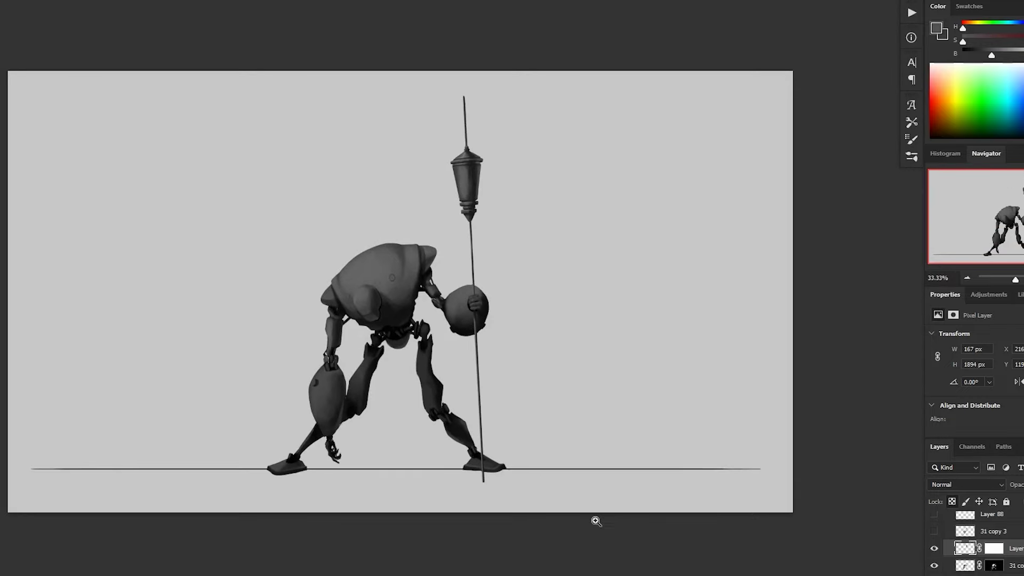
# - Create a new layer clipped to the robot's body, set the brush colour to black and choose a different brush preset
pyautogui.keyDown('ctrl'); pyautogui.click(382, 328); pyautogui.keyUp('ctrl')
pyautogui.hotkey('ctrl', 'shift', 'alt', 'n')
pyautogui.hotkey('ctrl', 'alt', 'g')
pyautogui.scroll(2, 382, 328)
pyautogui.moveTo(992, 55); pyautogui.dragTo(940, 53)
pyautogui.click(912, 157)
pyautogui.moveTo(895, 258); pyautogui.dragTo(896, 197)
pyautogui.click(880, 96)
# - Outline the head's right edge with a thin black line and name the new layer "blk"
pyautogui.moveTo(378, 291); pyautogui.dragTo(414, 297)
pyautogui.moveTo(452, 268); pyautogui.dragTo(442, 238)
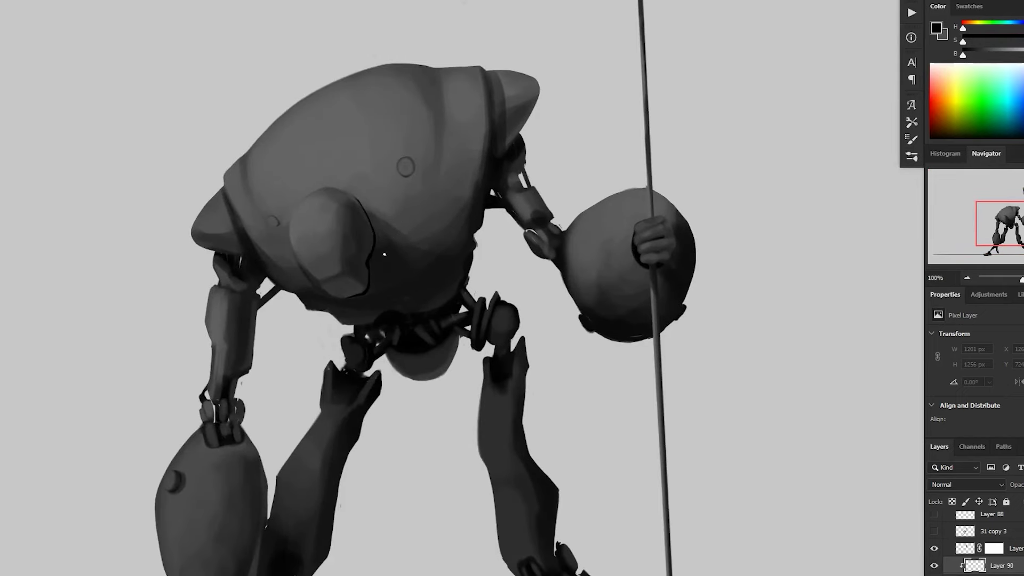
pyautogui.doubleClick(1002, 566)
pyautogui.write('blk')
pyautogui.press('Return')
pyautogui.scroll(1, 361, 272)
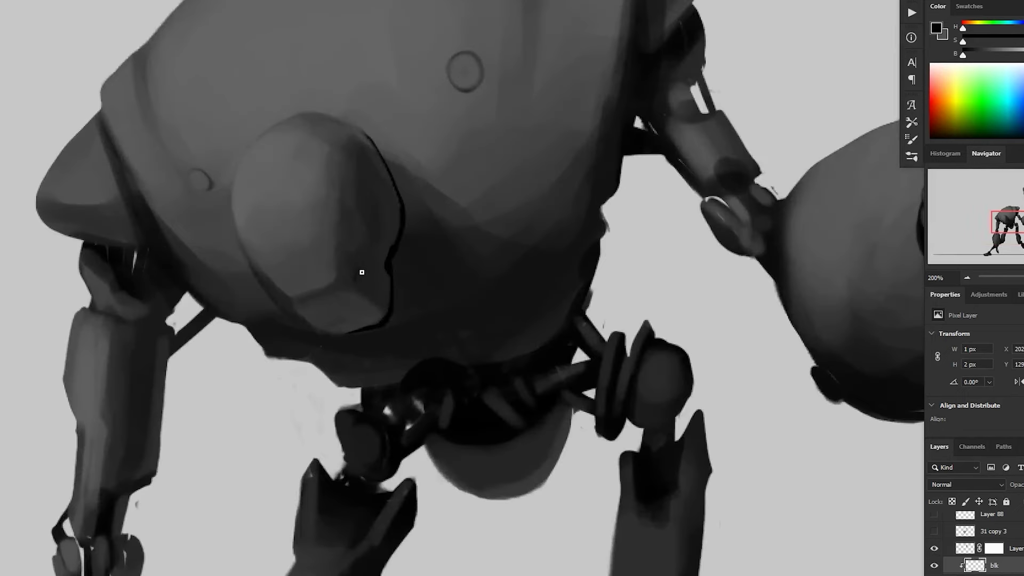
# - Try a black jaw line across the lower face and delete a lassoed part of the line work
pyautogui.moveTo(302, 312); pyautogui.dragTo(361, 290)
pyautogui.moveTo(308, 320)
pyautogui.mouseDown()
pyautogui.moveTo(357, 303)
pyautogui.moveTo(350, 288)
pyautogui.moveTo(299, 311)
pyautogui.mouseUp()
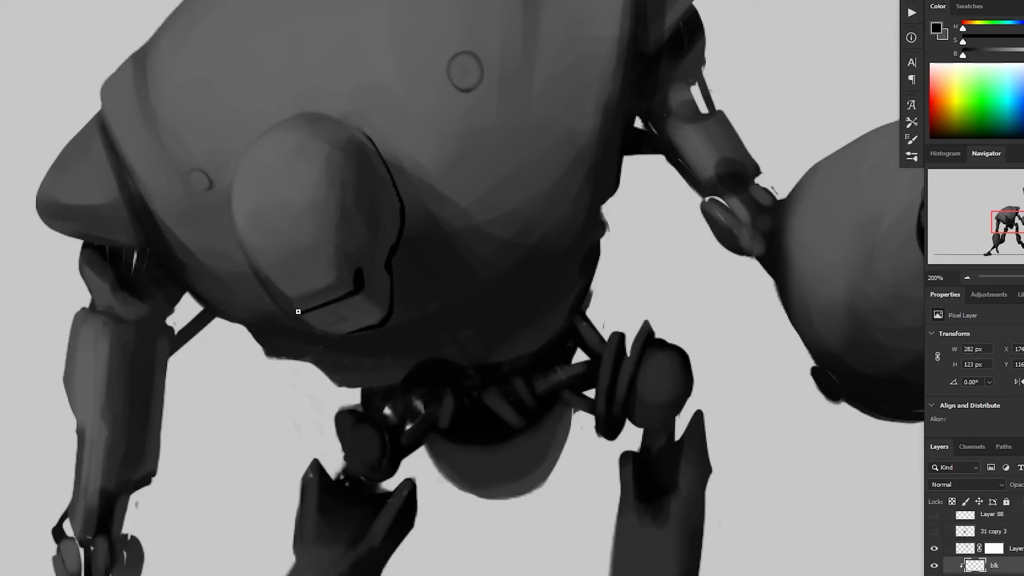
pyautogui.hotkey('ctrl', '-')
pyautogui.hotkey('ctrl', '-')
pyautogui.press('l')
pyautogui.moveTo(433, 269)
pyautogui.mouseDown()
pyautogui.moveTo(456, 234)
pyautogui.moveTo(448, 277)
pyautogui.mouseUp()
pyautogui.press('Delete')
pyautogui.hotkey('ctrl', 'd')
pyautogui.press('b')
# - Try a black eye slit and small dark marks on the right side of the head
pyautogui.moveTo(413, 223)
pyautogui.mouseDown()
pyautogui.moveTo(417, 245)
pyautogui.moveTo(397, 264)
pyautogui.moveTo(354, 274)
pyautogui.mouseUp()
pyautogui.hotkey('ctrl', '-')
pyautogui.hotkey('ctrl', '+')
pyautogui.moveTo(359, 171)
pyautogui.mouseDown()
pyautogui.moveTo(358, 212)
pyautogui.moveTo(354, 177)
pyautogui.mouseUp()
pyautogui.hotkey('ctrl', 'z')
pyautogui.hotkey('ctrl', '-')
pyautogui.hotkey('ctrl', '-')
pyautogui.hotkey('ctrl', '-')
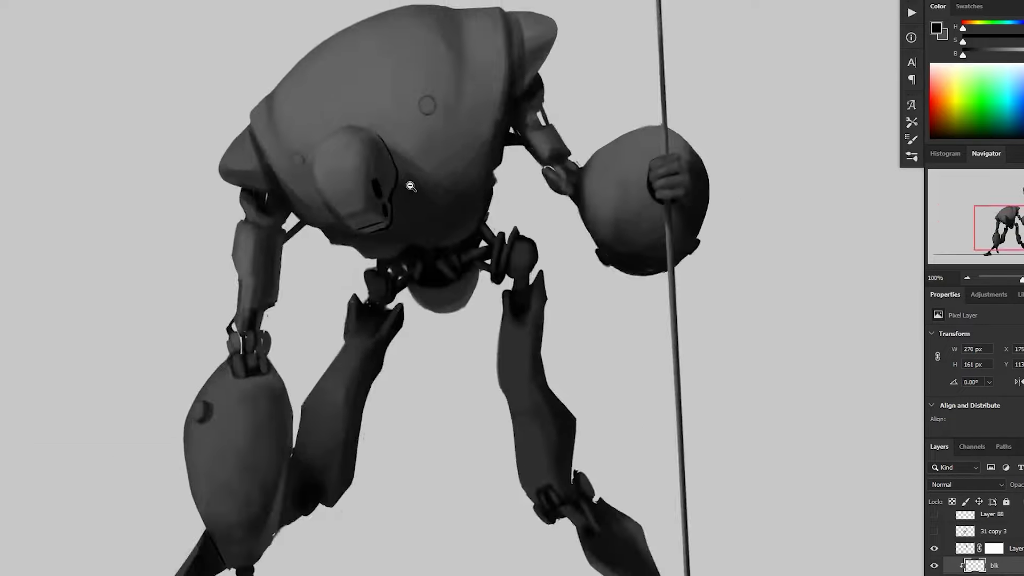
pyautogui.scroll(2, 428, 218)
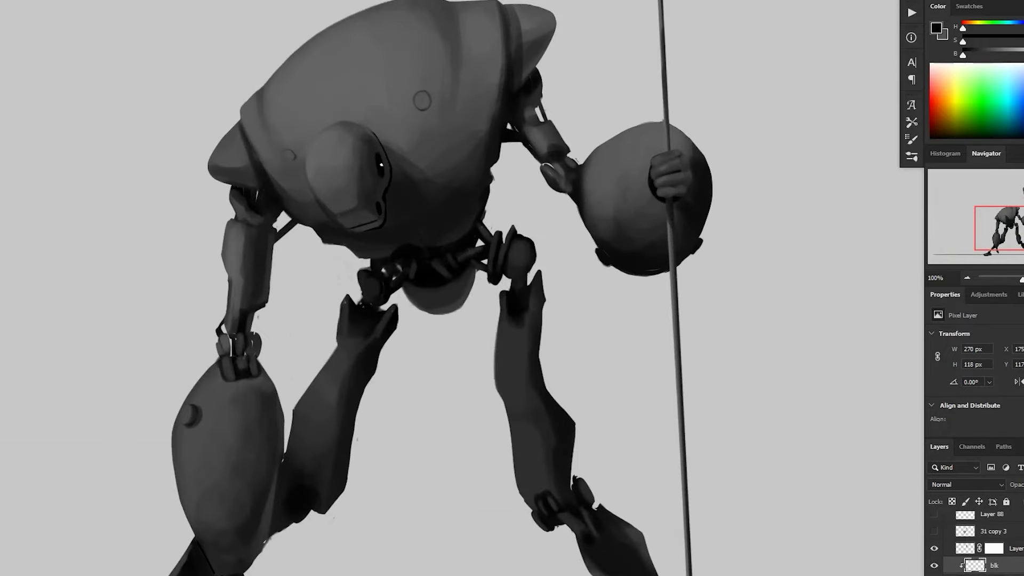
pyautogui.scroll(-1, 427, 168)
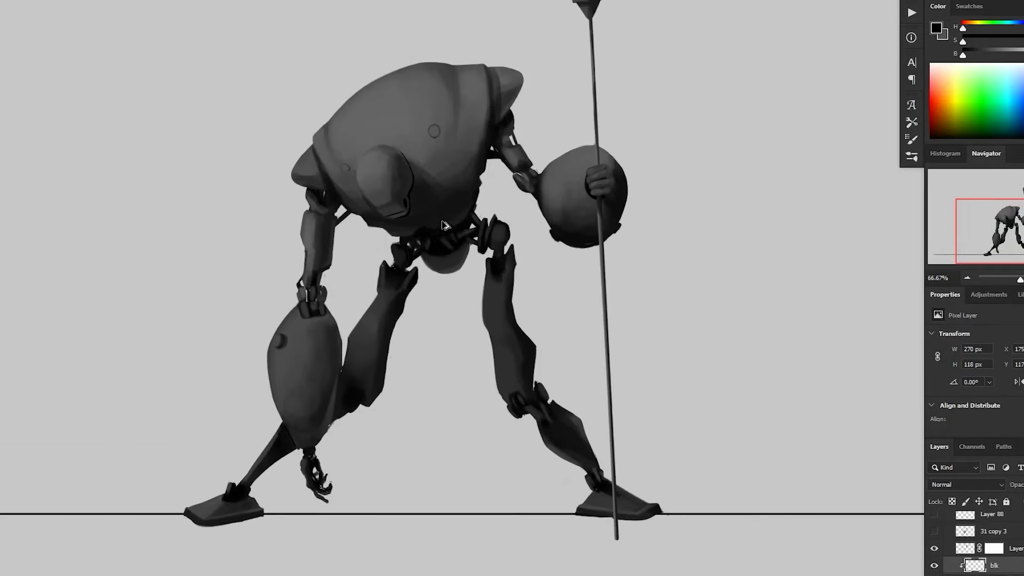
pyautogui.scroll(1, 430, 216)
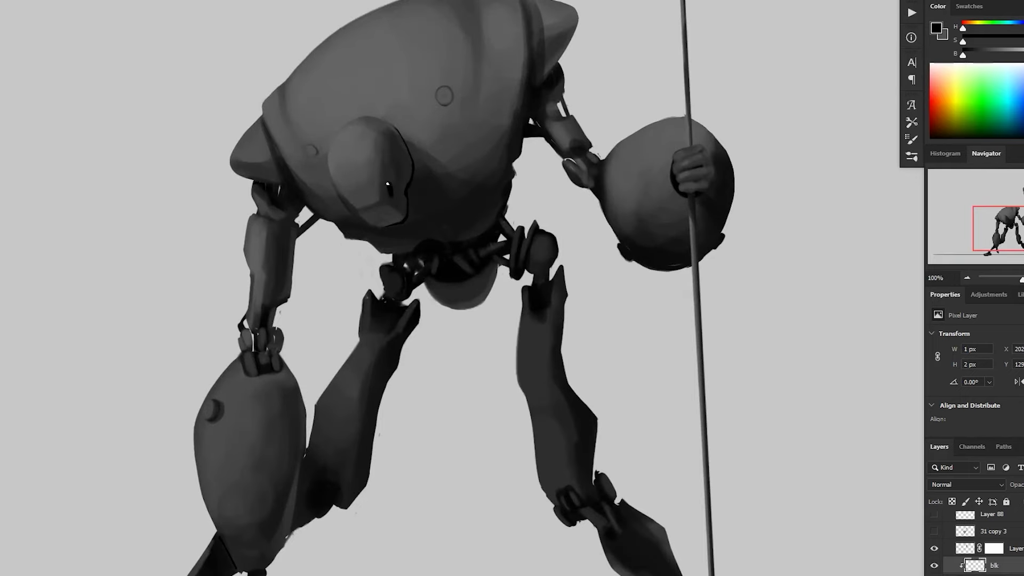
pyautogui.scroll(-1, 390, 184)
pyautogui.scroll(2, 347, 139)
pyautogui.hotkey('ctrl', 'z')
# - Draw a thin brow line, a black eye slit and a lower face line on the robot's head
pyautogui.moveTo(330, 125)
pyautogui.mouseDown()
pyautogui.moveTo(261, 155)
pyautogui.moveTo(273, 180)
pyautogui.mouseUp()
pyautogui.moveTo(383, 145); pyautogui.dragTo(387, 145)
pyautogui.moveTo(303, 195); pyautogui.dragTo(349, 182)
pyautogui.keyDown('alt'); pyautogui.click(410, 178); pyautogui.keyUp('alt')
pyautogui.keyDown('ctrl'); pyautogui.click(419, 178); pyautogui.keyUp('ctrl')
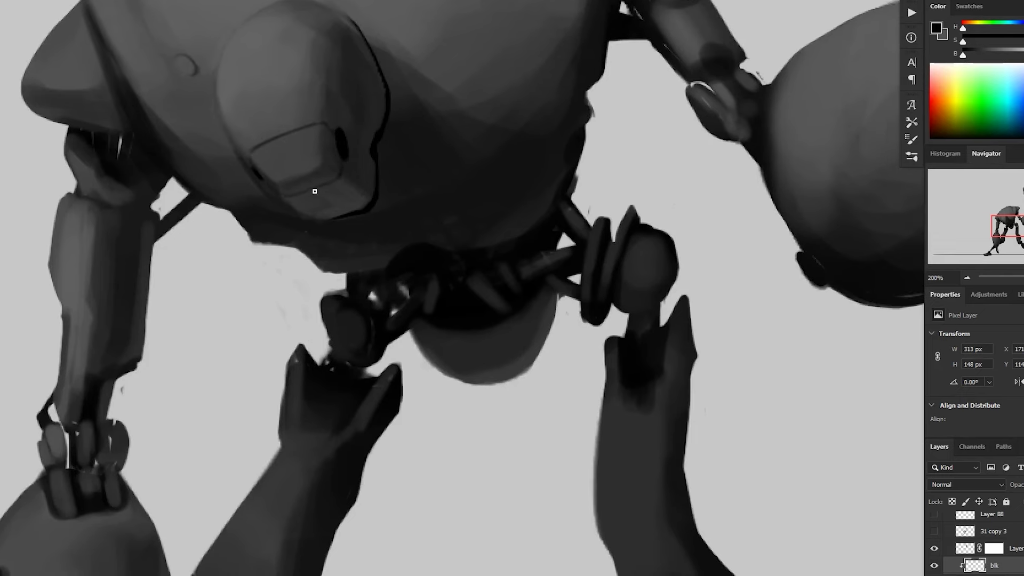
# - Join the face line up to the eye and add a short seam splitting the lower jaw
pyautogui.keyDown('alt'); pyautogui.click(389, 195); pyautogui.keyUp('alt')
pyautogui.keyDown('alt'); pyautogui.click(390, 196); pyautogui.keyUp('alt')
pyautogui.keyDown('ctrl'); pyautogui.click(399, 205); pyautogui.keyUp('ctrl')
pyautogui.keyDown('ctrl'); pyautogui.click(399, 206); pyautogui.keyUp('ctrl')
pyautogui.moveTo(359, 156)
pyautogui.mouseDown()
pyautogui.moveTo(354, 187)
pyautogui.moveTo(387, 167)
pyautogui.moveTo(385, 192)
pyautogui.mouseUp()
pyautogui.keyDown('alt'); pyautogui.click(429, 199); pyautogui.keyUp('alt')
pyautogui.keyDown('ctrl'); pyautogui.click(401, 185); pyautogui.keyUp('ctrl')
pyautogui.keyDown('alt'); pyautogui.click(436, 208); pyautogui.keyUp('alt')
pyautogui.keyDown('alt'); pyautogui.click(511, 199); pyautogui.keyUp('alt')
pyautogui.click(478, 189)
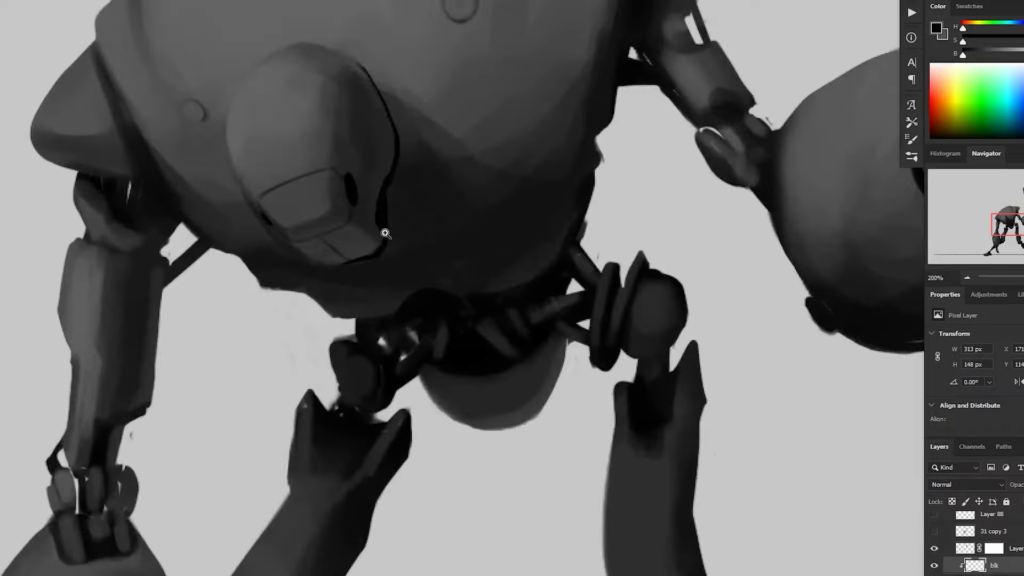
# - Thicken the black outline along the jaw's right and lower edge
pyautogui.moveTo(383, 198)
pyautogui.mouseDown()
pyautogui.moveTo(379, 259)
pyautogui.moveTo(340, 264)
pyautogui.mouseUp()
pyautogui.moveTo(382, 206); pyautogui.dragTo(379, 250)
pyautogui.keyDown('alt'); pyautogui.click(465, 258); pyautogui.keyUp('alt')
pyautogui.keyDown('alt'); pyautogui.click(466, 240); pyautogui.keyUp('alt')
# - Draw thin black panel seams over the forehead and down the cheek of the head
pyautogui.keyDown('ctrl'); pyautogui.click(439, 206); pyautogui.keyUp('ctrl')
pyautogui.keyDown('ctrl'); pyautogui.click(439, 206); pyautogui.keyUp('ctrl')
pyautogui.moveTo(286, 165)
pyautogui.mouseDown()
pyautogui.moveTo(320, 202)
pyautogui.moveTo(351, 188)
pyautogui.moveTo(340, 197)
pyautogui.moveTo(362, 136)
pyautogui.moveTo(357, 184)
pyautogui.moveTo(302, 223)
pyautogui.mouseUp()
pyautogui.hotkey('ctrl', 'z')
pyautogui.hotkey('ctrl', 'z')
pyautogui.hotkey('ctrl', 'z')
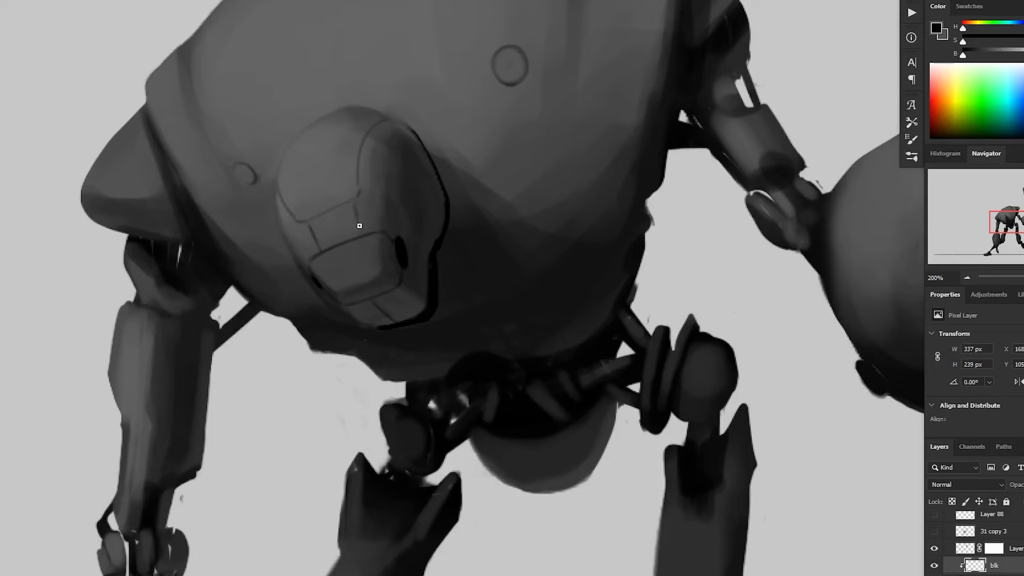
pyautogui.hotkey('ctrl', '-')
pyautogui.hotkey('ctrl', '-')
pyautogui.hotkey('ctrl', '-')
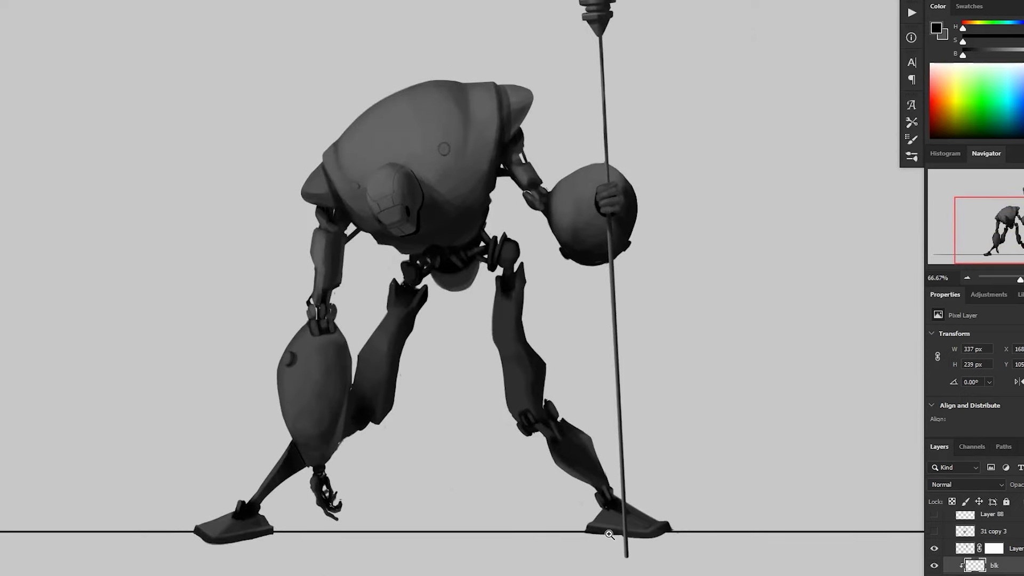
# - Erase the brow line and surplus cheek seams, keeping the long faceplate seam on the head
pyautogui.hotkey('ctrl', '+')
pyautogui.hotkey('ctrl', '+')
pyautogui.moveTo(383, 136)
pyautogui.mouseDown()
pyautogui.moveTo(363, 153)
pyautogui.moveTo(361, 247)
pyautogui.moveTo(388, 132)
pyautogui.moveTo(356, 192)
pyautogui.moveTo(361, 245)
pyautogui.mouseUp()
pyautogui.hotkey('ctrl', 'z')
pyautogui.press('e')
pyautogui.moveTo(281, 214)
pyautogui.mouseDown()
pyautogui.moveTo(332, 266)
pyautogui.moveTo(373, 244)
pyautogui.mouseUp()
pyautogui.press('b')
pyautogui.hotkey('ctrl', '-')
pyautogui.hotkey('ctrl', '-')
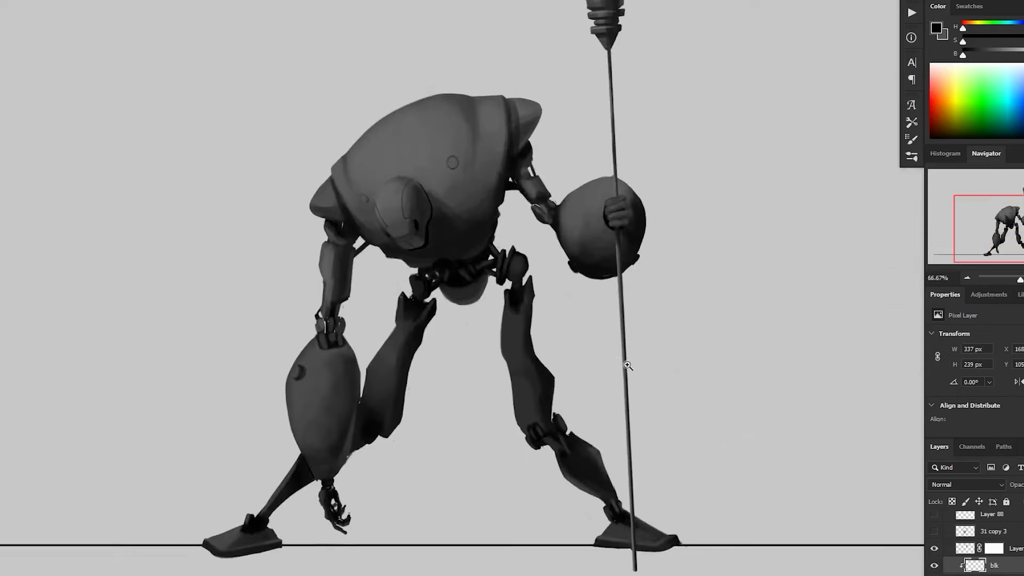
# - Clean up the faceplate seam above the jaw and switch to the eraser
pyautogui.moveTo(606, 363); pyautogui.dragTo(601, 375)
pyautogui.keyDown('ctrl'); pyautogui.click(405, 190); pyautogui.keyUp('ctrl')
pyautogui.keyDown('ctrl'); pyautogui.click(392, 189); pyautogui.keyUp('ctrl')
pyautogui.moveTo(313, 266)
pyautogui.mouseDown()
pyautogui.moveTo(320, 222)
pyautogui.moveTo(315, 266)
pyautogui.moveTo(325, 260)
pyautogui.mouseUp()
pyautogui.press('e')
pyautogui.hotkey('ctrl', '-')
pyautogui.hotkey('ctrl', '-')
# - Draw a black oval ear disc on the right side of the head
pyautogui.keyDown('ctrl'); pyautogui.click(489, 181); pyautogui.keyUp('ctrl')
pyautogui.keyDown('ctrl'); pyautogui.click(489, 182); pyautogui.keyUp('ctrl')
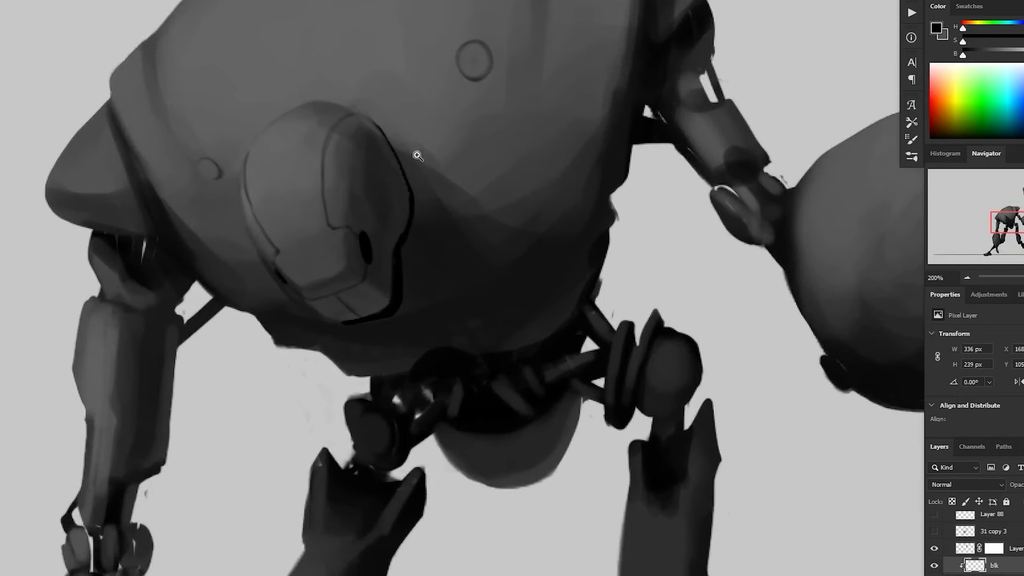
pyautogui.moveTo(380, 171); pyautogui.dragTo(383, 218)
pyautogui.hotkey('ctrl', '-')
pyautogui.hotkey('ctrl', '-')
pyautogui.moveTo(634, 355); pyautogui.dragTo(621, 370)
# - Thicken the black outline on the head's upper right edge above the ear disc
pyautogui.keyDown('ctrl'); pyautogui.click(441, 187); pyautogui.keyUp('ctrl')
pyautogui.keyDown('ctrl'); pyautogui.click(441, 187); pyautogui.keyUp('ctrl')
pyautogui.moveTo(354, 140); pyautogui.dragTo(375, 171)
pyautogui.moveTo(335, 123); pyautogui.dragTo(372, 157)
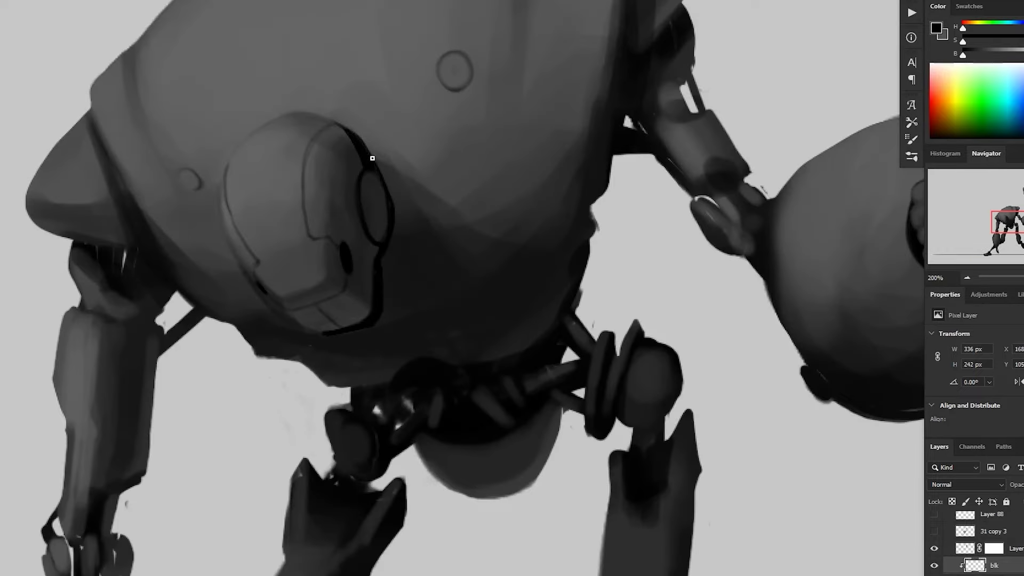
pyautogui.keyDown('alt'); pyautogui.click(432, 176); pyautogui.keyUp('alt')
pyautogui.keyDown('alt'); pyautogui.click(432, 176); pyautogui.keyUp('alt')
pyautogui.hotkey('ctrl', '-')
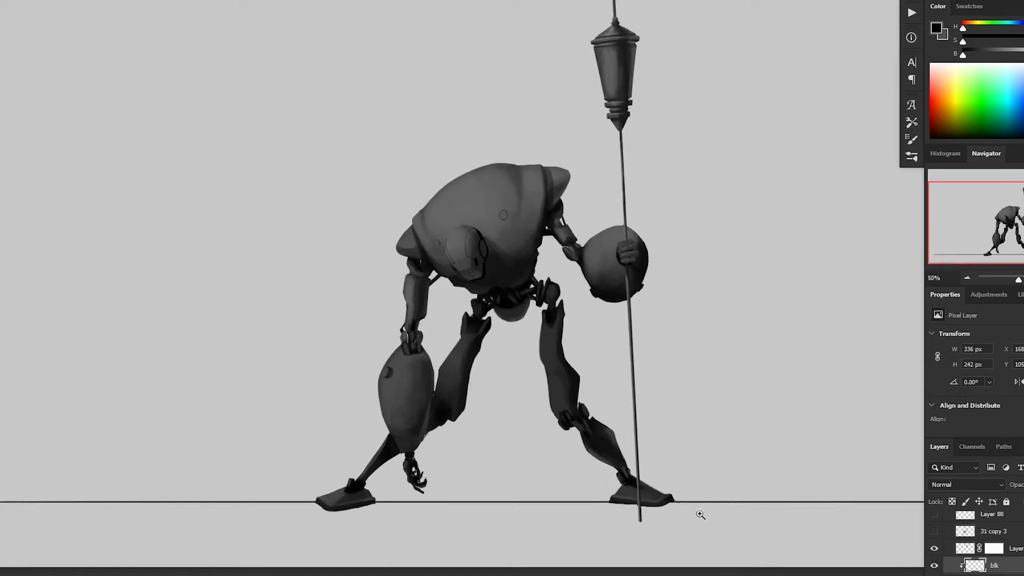
# - Redraw the jaw seam beneath the eye in black
pyautogui.keyDown('ctrl'); pyautogui.click(497, 281); pyautogui.keyUp('ctrl')
pyautogui.keyDown('ctrl'); pyautogui.click(496, 281); pyautogui.keyUp('ctrl')
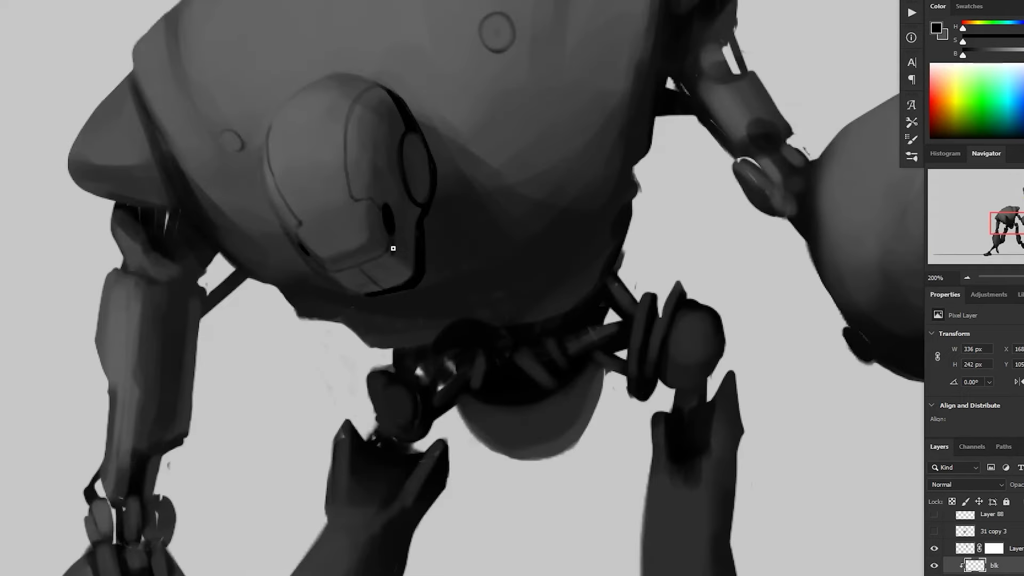
pyautogui.moveTo(368, 274); pyautogui.dragTo(392, 256)
pyautogui.hotkey('ctrl', 'z')
pyautogui.moveTo(337, 284); pyautogui.dragTo(394, 262)
pyautogui.hotkey('ctrl', '-')
# - Try thin black seam lines on the shell around the head
pyautogui.moveTo(318, 186); pyautogui.dragTo(466, 101)
pyautogui.moveTo(520, 214); pyautogui.dragTo(485, 228)
pyautogui.hotkey('ctrl', 'z')
pyautogui.moveTo(288, 171); pyautogui.dragTo(313, 240)
pyautogui.hotkey('ctrl', 'z')
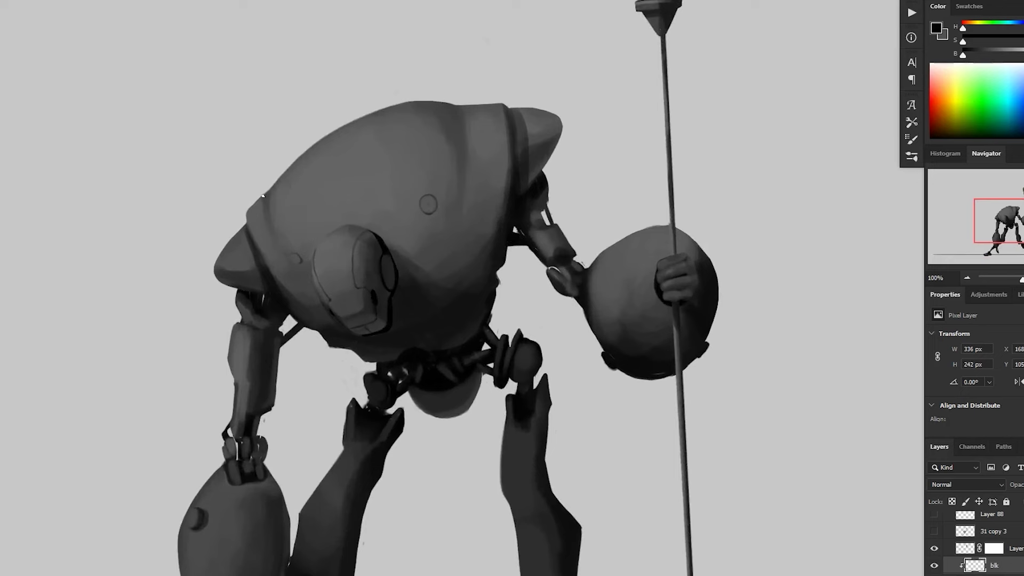
# - Draw thin black panel seams down the shell's left shoulder side and its right side
pyautogui.moveTo(263, 196)
pyautogui.mouseDown()
pyautogui.moveTo(260, 216)
pyautogui.moveTo(310, 298)
pyautogui.moveTo(285, 260)
pyautogui.mouseUp()
pyautogui.hotkey('ctrl', 'z')
pyautogui.moveTo(463, 143); pyautogui.dragTo(448, 253)
pyautogui.hotkey('ctrl', 'z')
pyautogui.moveTo(459, 105)
pyautogui.mouseDown()
pyautogui.moveTo(451, 235)
pyautogui.moveTo(465, 160)
pyautogui.mouseUp()
pyautogui.hotkey('ctrl', 'z')
# - Try curved black seam lines across the shell's lower part, from below the head to the right edge
pyautogui.keyDown('alt'); pyautogui.click(514, 335); pyautogui.keyUp('alt')
pyautogui.keyDown('ctrl'); pyautogui.click(520, 361); pyautogui.keyUp('ctrl')
pyautogui.keyDown('ctrl'); pyautogui.click(520, 361); pyautogui.keyUp('ctrl')
pyautogui.scroll(-3, 334, 234)
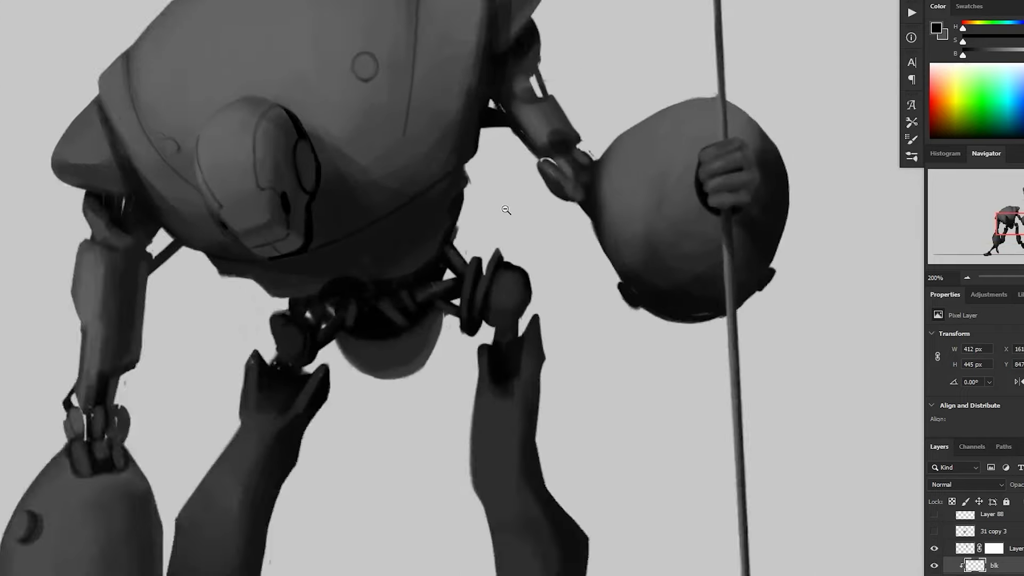
pyautogui.scroll(3, 275, 305)
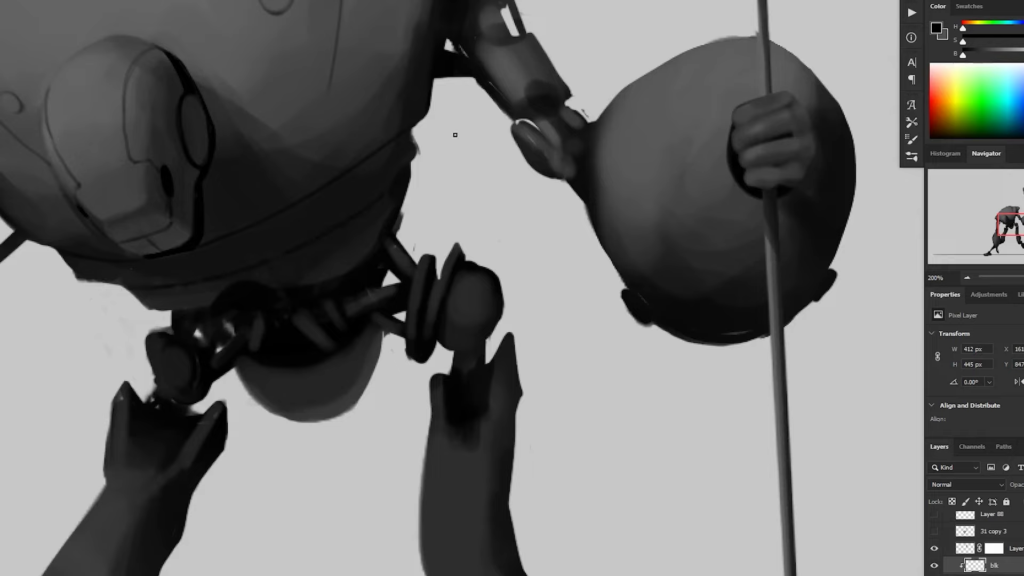
pyautogui.scroll(-3, 450, 130)
pyautogui.scroll(2, 585, 229)
pyautogui.scroll(-3, 391, 256)
pyautogui.scroll(3, 261, 227)
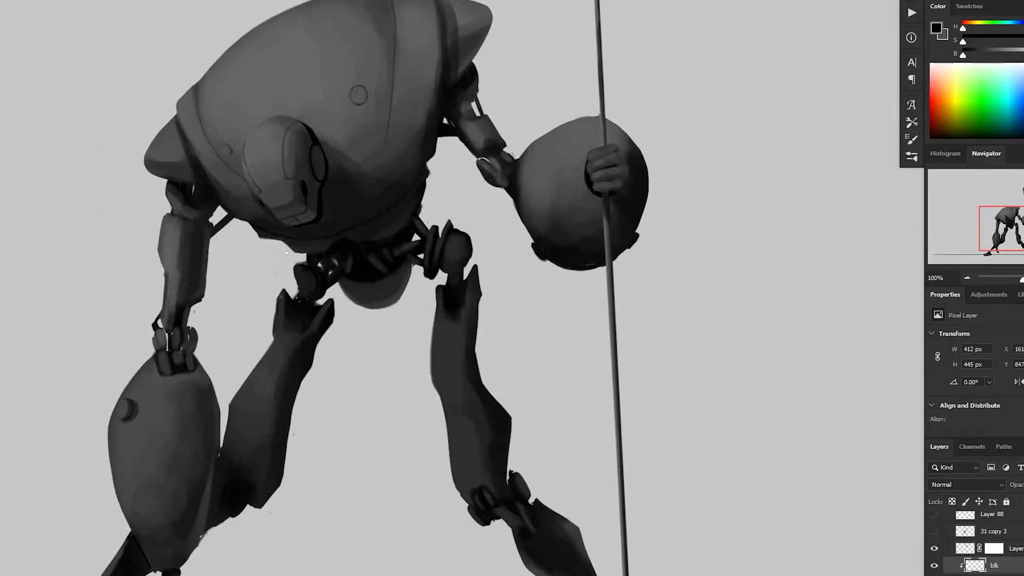
pyautogui.scroll(-3, 334, 228)
pyautogui.scroll(3, 480, 267)
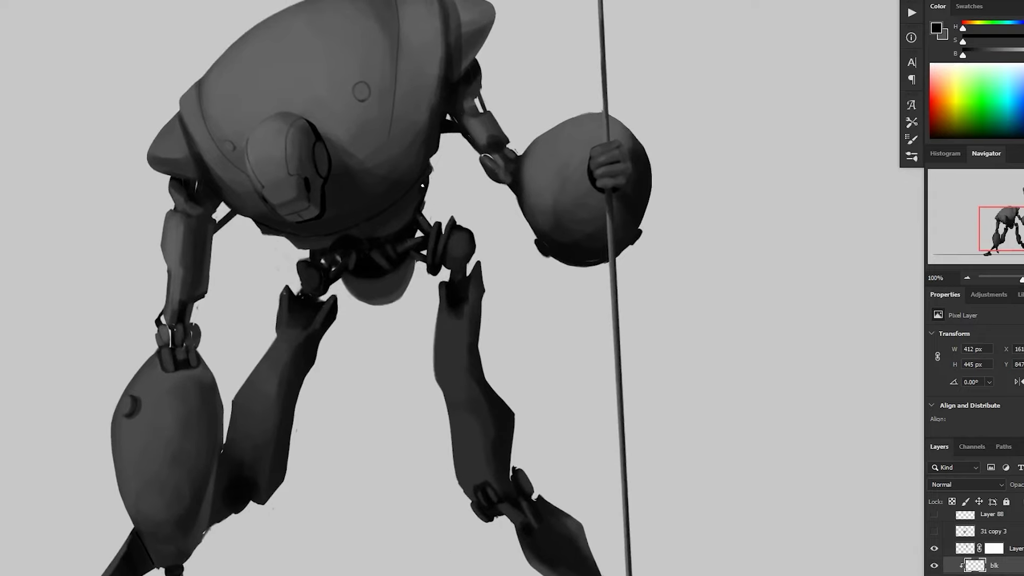
pyautogui.scroll(-3, 371, 235)
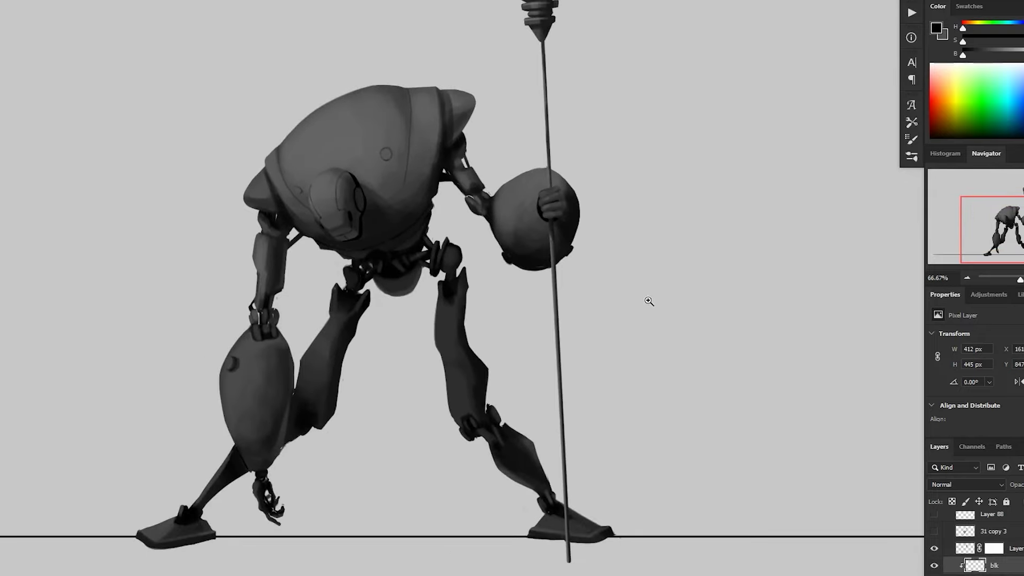
pyautogui.scroll(3, 255, 241)
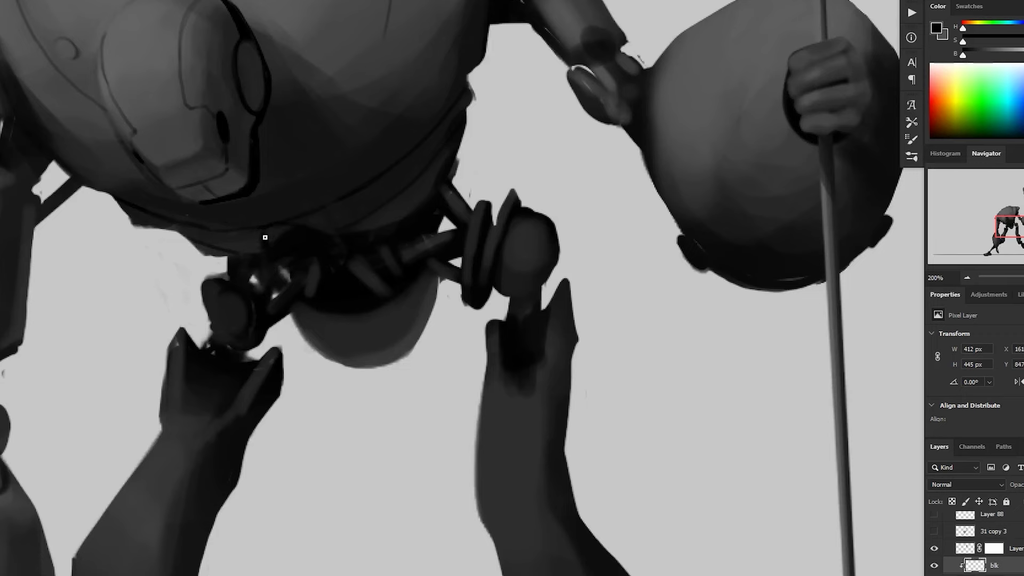
pyautogui.scroll(-3, 334, 235)
# - Draw dark arched hip cutouts along the shell's lower edge, above both leg joints
pyautogui.scroll(2, 320, 251)
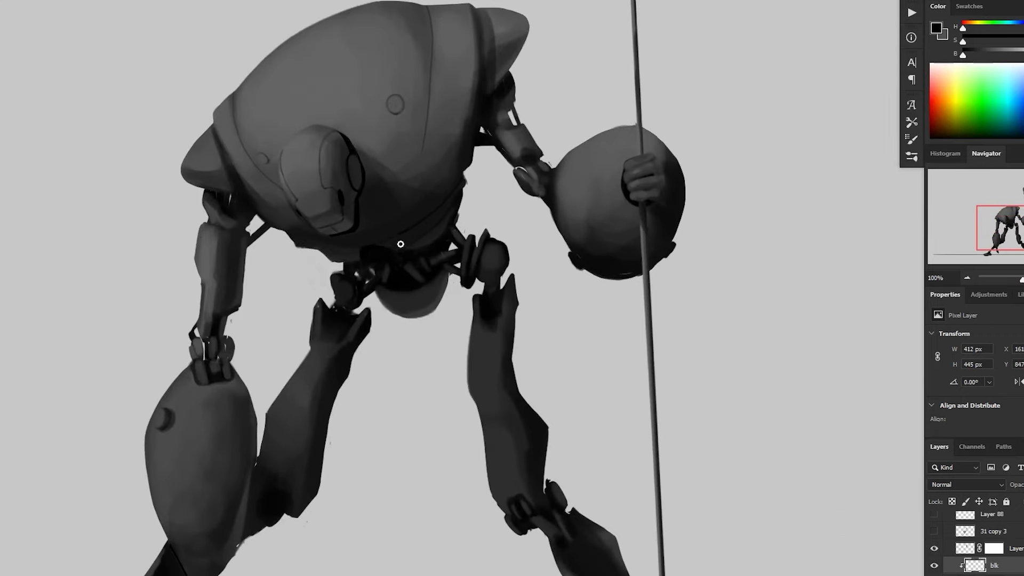
pyautogui.scroll(2, 402, 235)
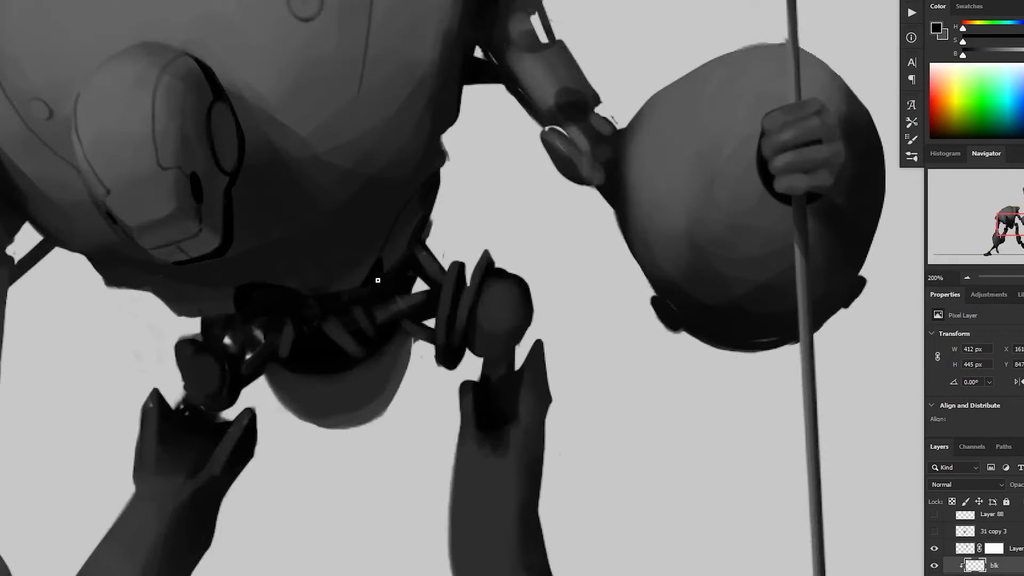
pyautogui.scroll(-3, 405, 211)
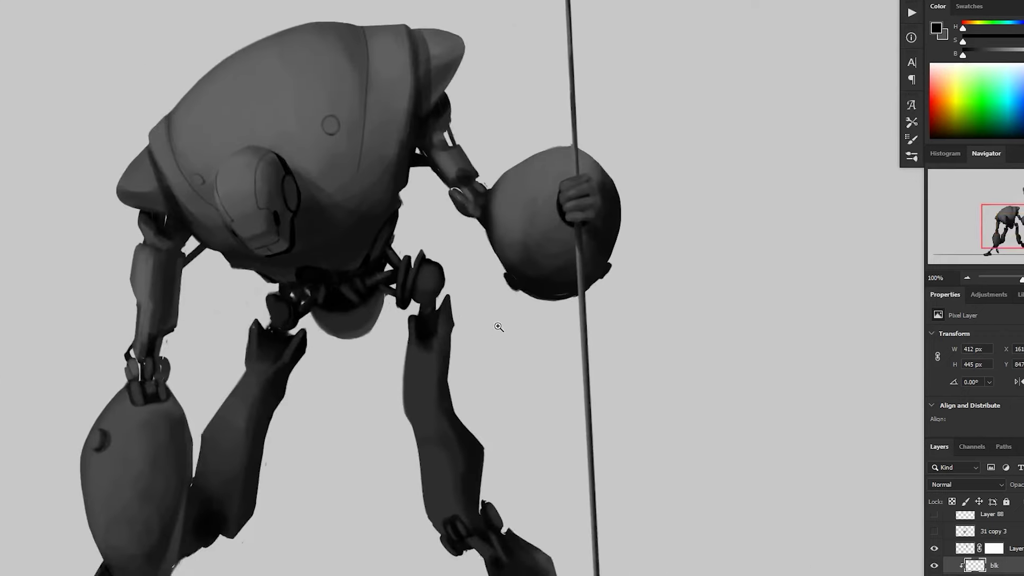
pyautogui.scroll(3, 409, 201)
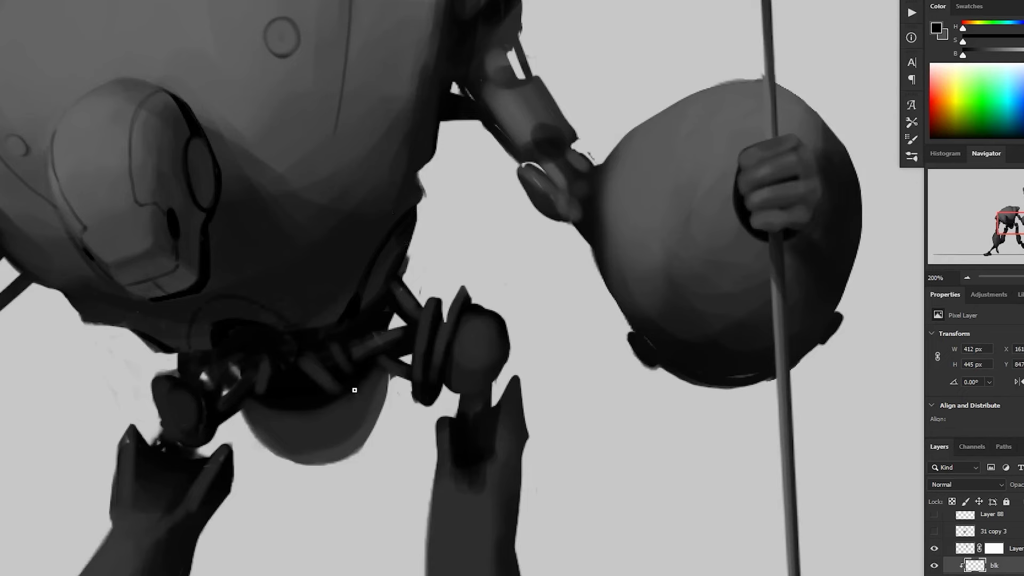
# - Try a curved black seam running from the ear disc down and across to the shell's right edge
pyautogui.moveTo(192, 298)
pyautogui.mouseDown()
pyautogui.moveTo(209, 304)
pyautogui.moveTo(184, 285)
pyautogui.mouseUp()
pyautogui.moveTo(212, 147)
pyautogui.mouseDown()
pyautogui.moveTo(231, 190)
pyautogui.moveTo(300, 256)
pyautogui.mouseUp()
pyautogui.hotkey('ctrl', 'z')
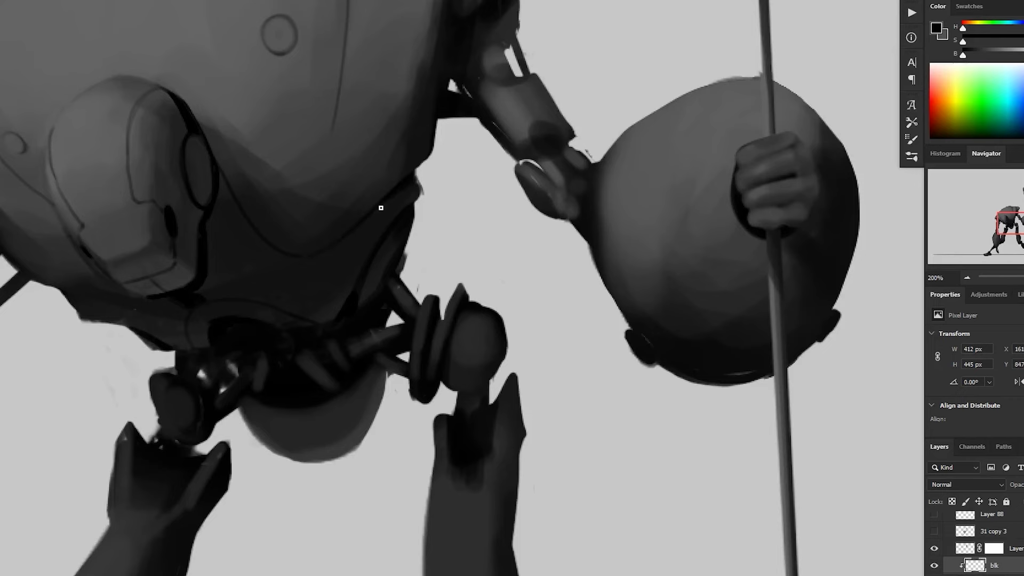
# - Lasso a small area of the robot's shell and fill it with black
pyautogui.scroll(-3, 425, 382)
pyautogui.scroll(3, 392, 434)
pyautogui.press('l')
pyautogui.moveTo(249, 104)
pyautogui.mouseDown()
pyautogui.moveTo(317, 181)
pyautogui.moveTo(422, 155)
pyautogui.moveTo(329, 263)
pyautogui.moveTo(238, 256)
pyautogui.moveTo(258, 111)
pyautogui.mouseUp()
pyautogui.hotkey('alt', 'BackSpace')
pyautogui.hotkey('ctrl', 'd')
pyautogui.scroll(-3, 614, 264)
pyautogui.moveTo(713, 289); pyautogui.dragTo(651, 327)
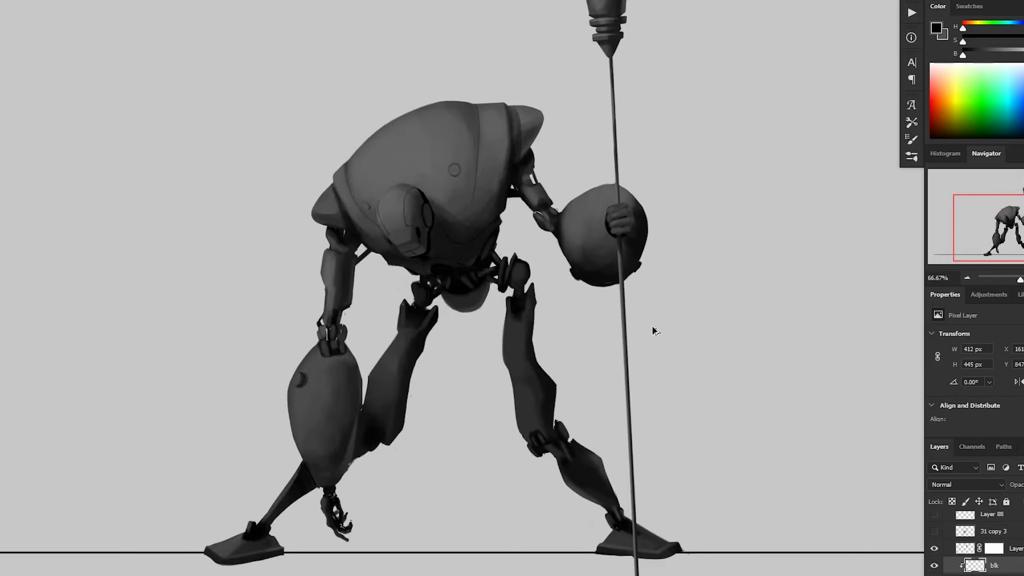
# - Lasso a narrow strip along the head's right and lower edge and fill it with black as a shadow gap
pyautogui.hotkey('ctrl', '+')
pyautogui.hotkey('ctrl', '+')
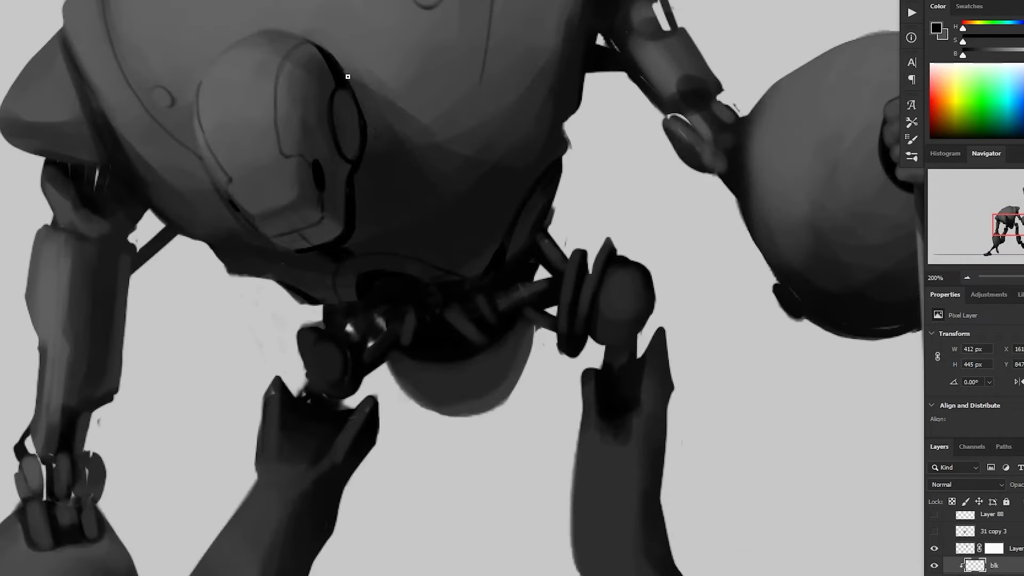
pyautogui.moveTo(337, 61); pyautogui.dragTo(364, 208)
pyautogui.moveTo(229, 209); pyautogui.dragTo(331, 295)
pyautogui.moveTo(340, 70)
pyautogui.mouseDown()
pyautogui.moveTo(389, 141)
pyautogui.moveTo(394, 250)
pyautogui.moveTo(379, 275)
pyautogui.moveTo(292, 267)
pyautogui.moveTo(333, 279)
pyautogui.moveTo(356, 101)
pyautogui.moveTo(344, 75)
pyautogui.mouseUp()
pyautogui.hotkey('alt', 'BackSpace')
pyautogui.hotkey('ctrl', 'd')
pyautogui.keyDown('ctrl'); pyautogui.keyDown('alt'); pyautogui.click(656, 347); pyautogui.keyUp('alt'); pyautogui.keyUp('ctrl')
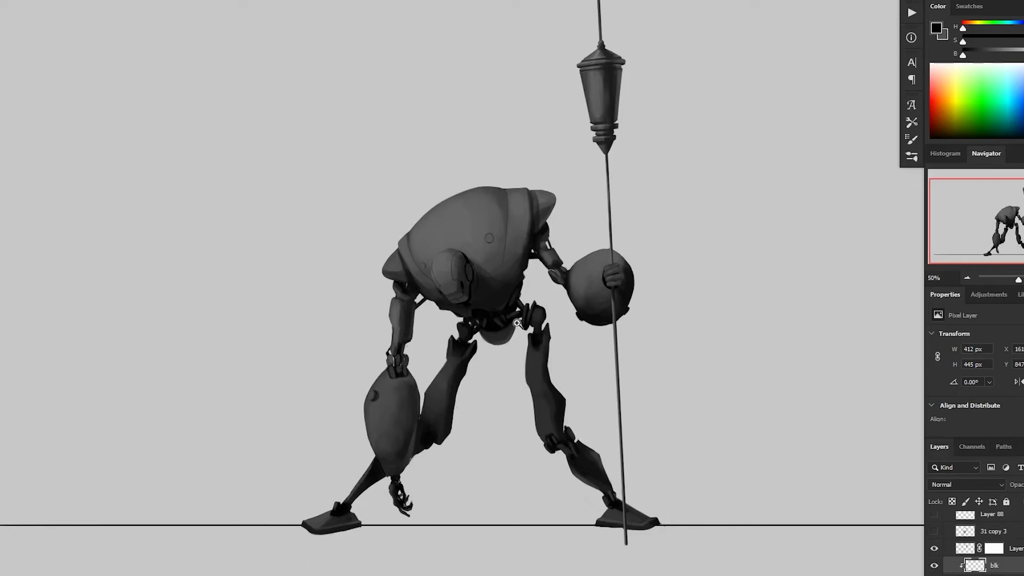
# - Strengthen the black shadow gap between the head's right side and the shell
pyautogui.hotkey('ctrl', '+')
pyautogui.hotkey('ctrl', '+')
pyautogui.hotkey('ctrl', '+')
pyautogui.moveTo(418, 252); pyautogui.dragTo(394, 166)
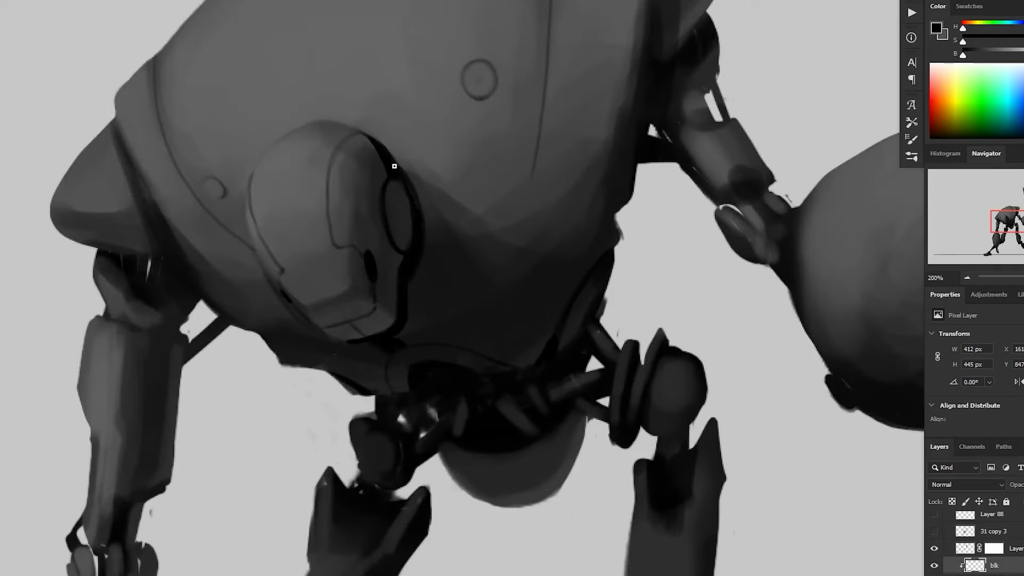
pyautogui.moveTo(444, 192); pyautogui.dragTo(431, 160)
pyautogui.moveTo(396, 252); pyautogui.dragTo(397, 268)
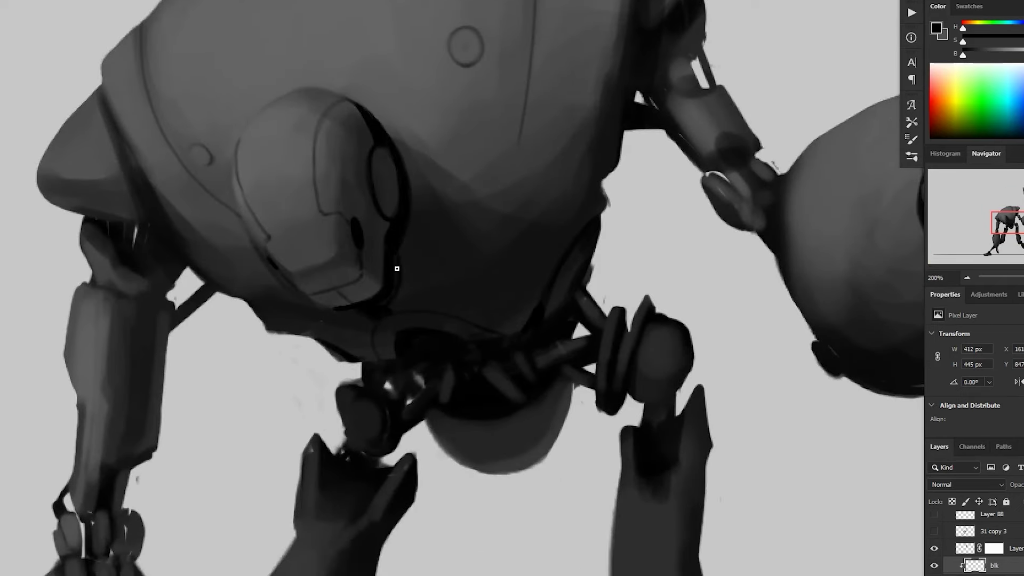
# - Draw a thin black collar seam arching around the head on the shell
pyautogui.moveTo(396, 304)
pyautogui.mouseDown()
pyautogui.moveTo(663, 386)
pyautogui.moveTo(555, 347)
pyautogui.moveTo(458, 428)
pyautogui.mouseUp()
pyautogui.moveTo(256, 224)
pyautogui.mouseDown()
pyautogui.moveTo(293, 219)
pyautogui.moveTo(405, 333)
pyautogui.mouseUp()
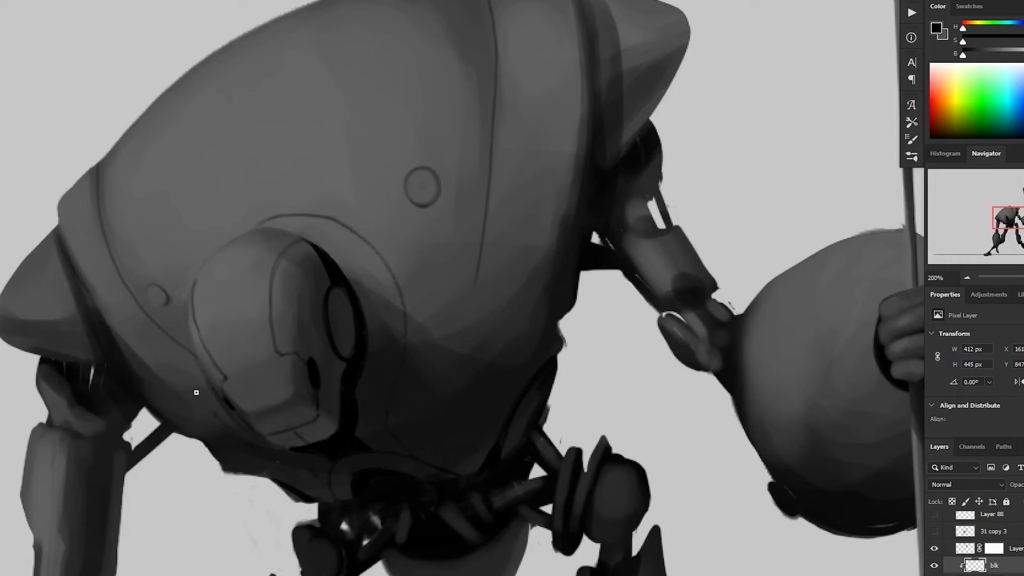
pyautogui.press('h')
pyautogui.moveTo(205, 387); pyautogui.dragTo(447, 322)
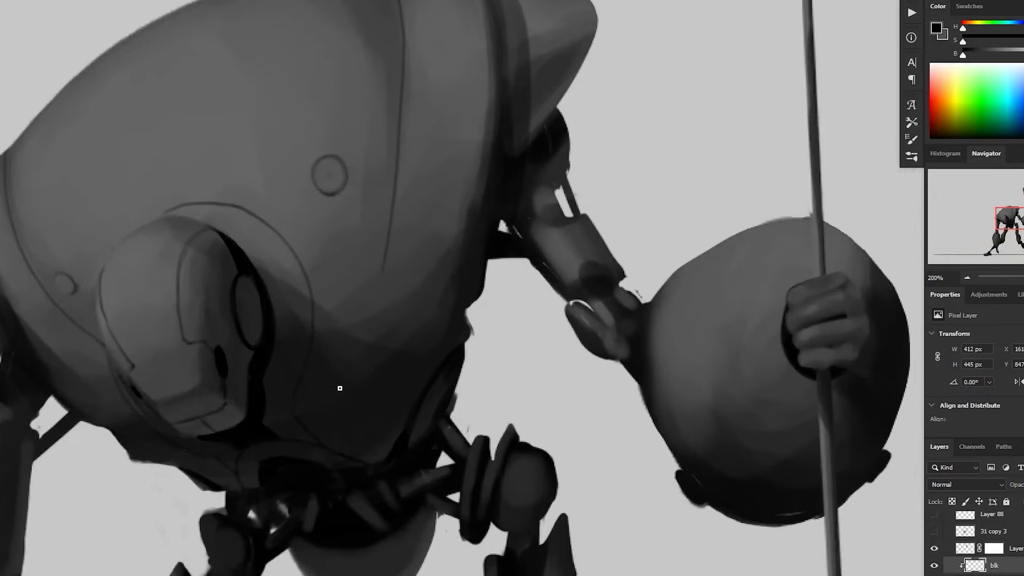
# - Draw additional thin black panel seams running down the shell above and beside the head collar
pyautogui.moveTo(28, 267); pyautogui.dragTo(130, 398)
pyautogui.moveTo(297, 361); pyautogui.dragTo(256, 361)
pyautogui.moveTo(545, 324)
pyautogui.mouseDown()
pyautogui.moveTo(620, 277)
pyautogui.moveTo(624, 261)
pyautogui.mouseUp()
pyautogui.moveTo(388, 195); pyautogui.dragTo(398, 194)
pyautogui.moveTo(360, 155); pyautogui.dragTo(339, 272)
pyautogui.moveTo(248, 216); pyautogui.dragTo(272, 294)
pyautogui.hotkey('ctrl', '-')
pyautogui.hotkey('ctrl', '-')
pyautogui.moveTo(666, 476); pyautogui.dragTo(665, 468)
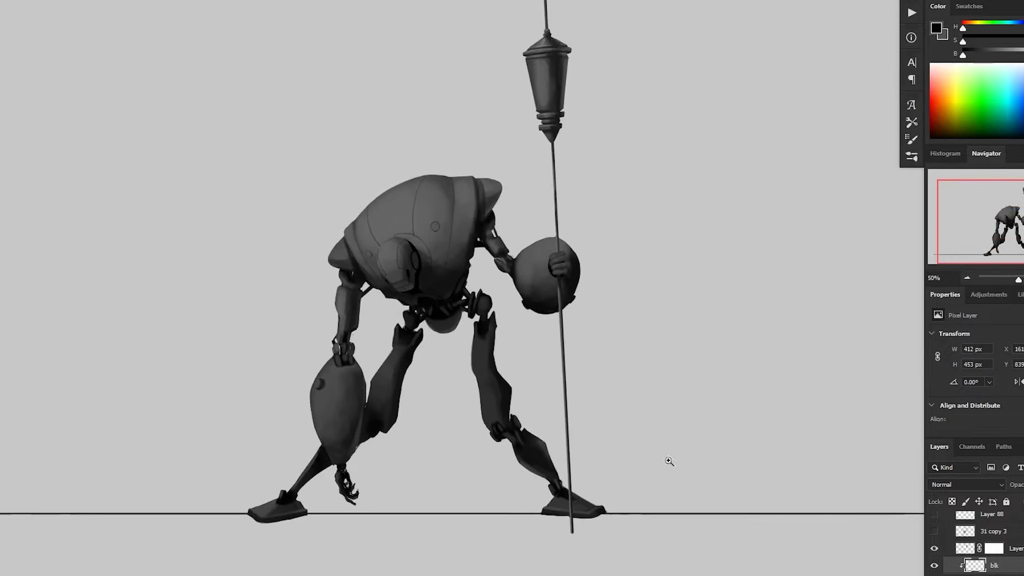
# - Draw a thin black seam across the shell's rear band and onto the shoulder cap on the staff side
pyautogui.scroll(4, 409, 227)
pyautogui.moveTo(317, 260); pyautogui.dragTo(370, 236)
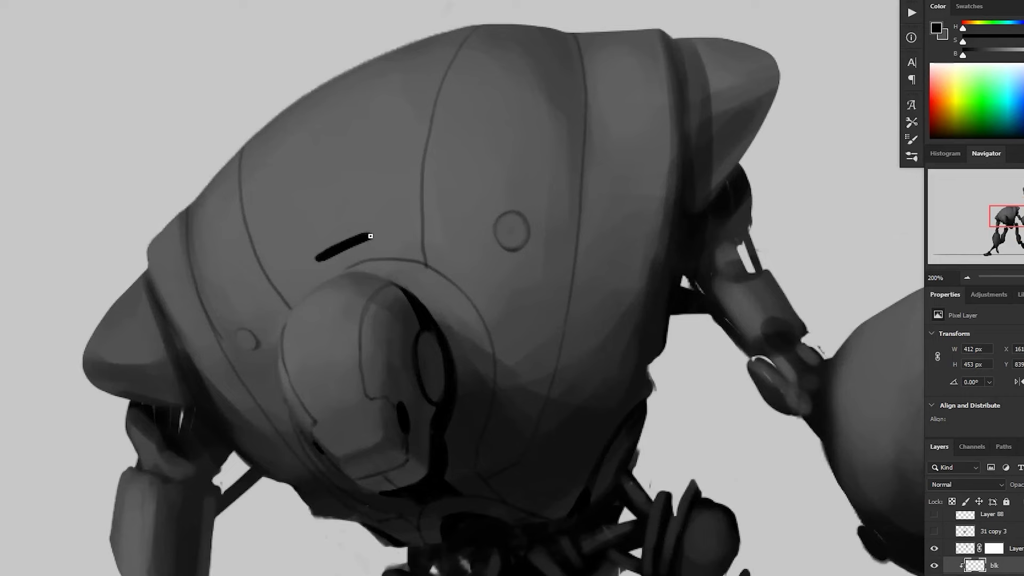
pyautogui.scroll(-2, 669, 404)
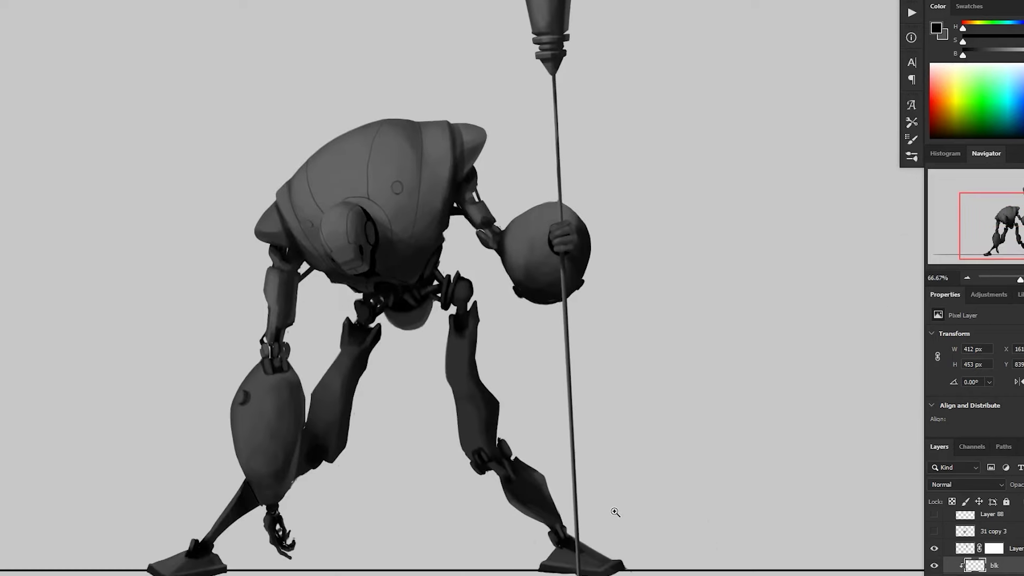
pyautogui.scroll(1, 481, 222)
pyautogui.scroll(4, 467, 197)
pyautogui.moveTo(301, 222); pyautogui.dragTo(384, 205)
pyautogui.scroll(-2, 490, 182)
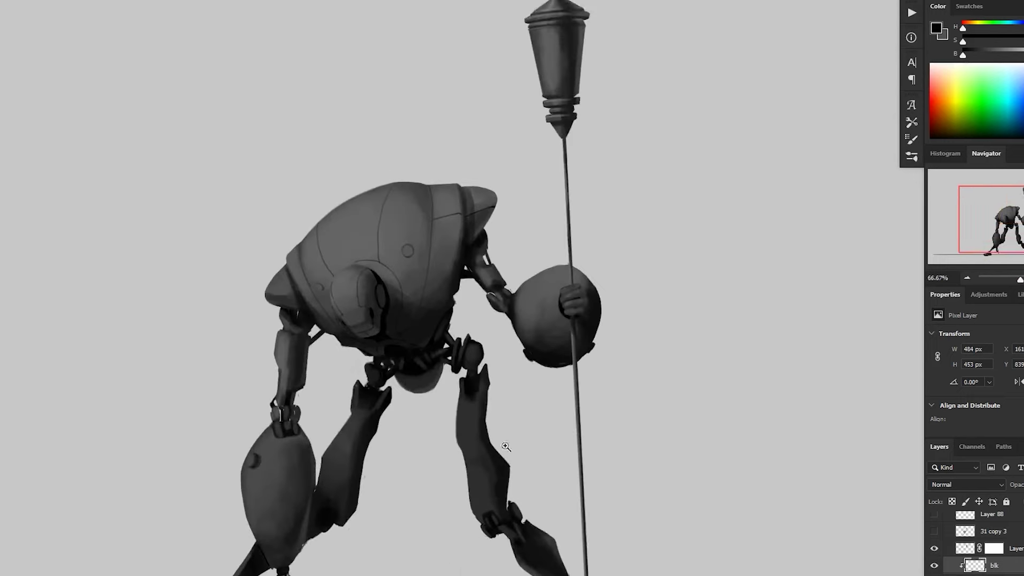
# - Draw a matching thin black seam across the opposite shoulder cap and the adjoining shell band
pyautogui.scroll(1, 497, 208)
pyautogui.scroll(1, 497, 208)
pyautogui.moveTo(529, 140); pyautogui.dragTo(338, 242)
pyautogui.scroll(-2, 338, 242)
pyautogui.scroll(1, 256, 287)
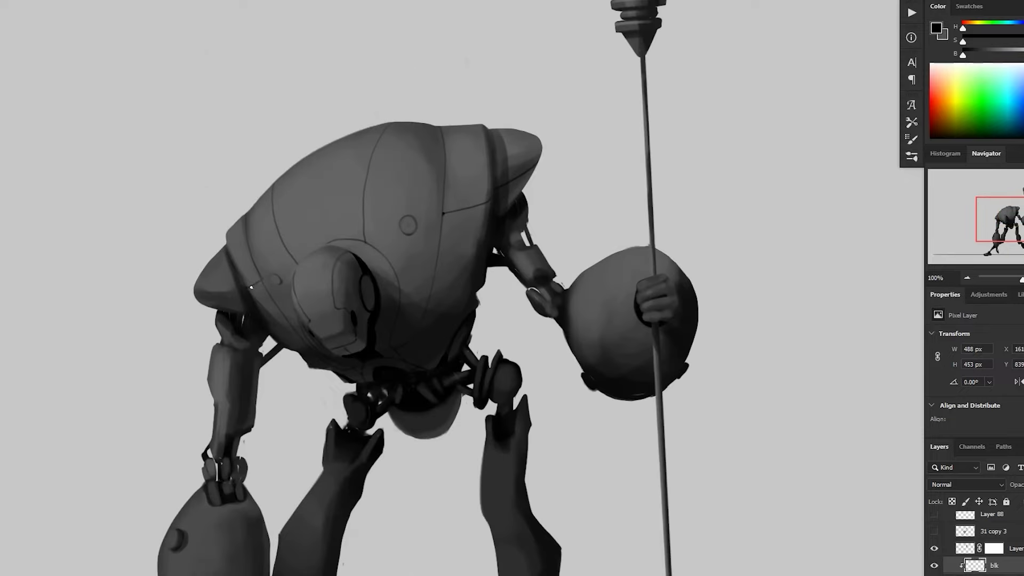
pyautogui.scroll(-2, 238, 285)
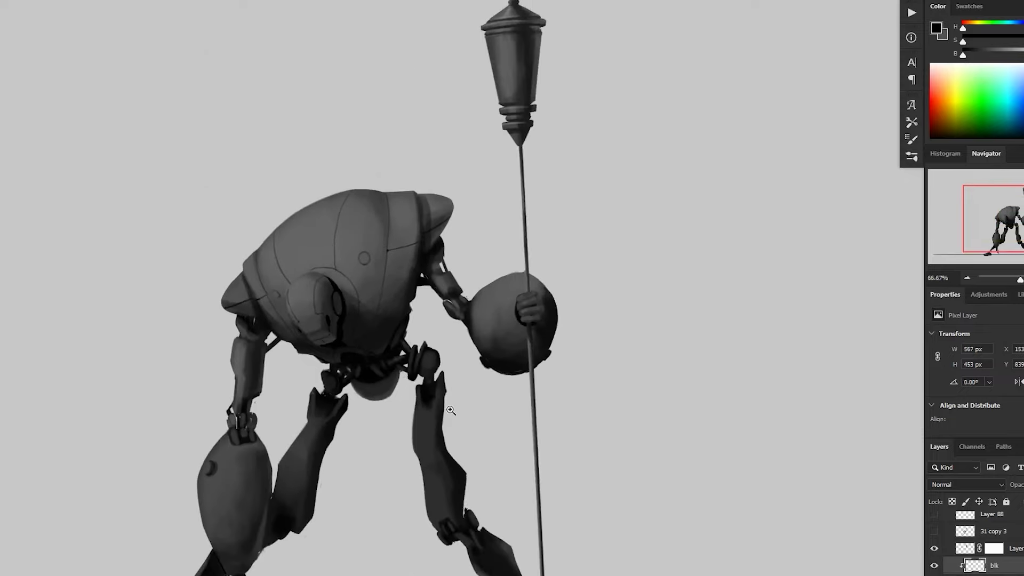
pyautogui.scroll(1, 408, 434)
pyautogui.click(408, 433)
pyautogui.moveTo(206, 372); pyautogui.dragTo(270, 297)
pyautogui.moveTo(213, 232); pyautogui.dragTo(218, 271)
pyautogui.moveTo(583, 114); pyautogui.dragTo(462, 187)
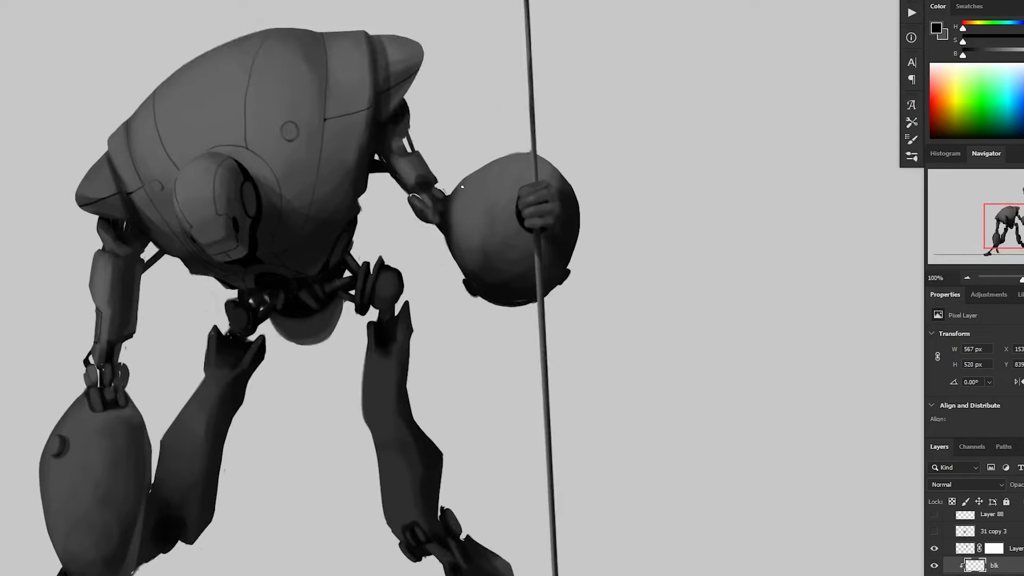
pyautogui.moveTo(62, 437); pyautogui.dragTo(274, 251)
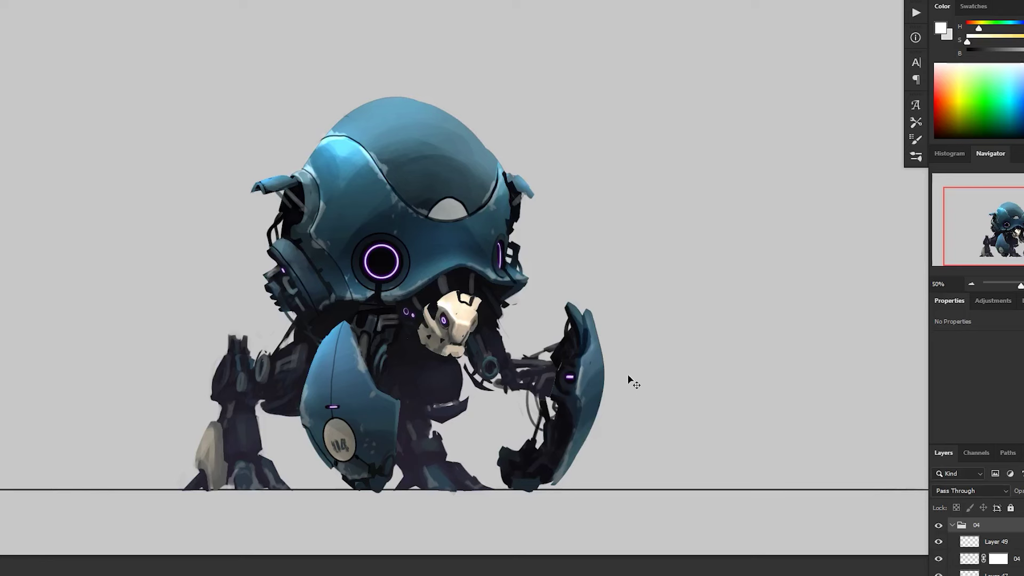
# - Compare the finished blue robot marked 04 with and without its last armour colour change
pyautogui.hotkey('ctrl', 'z')
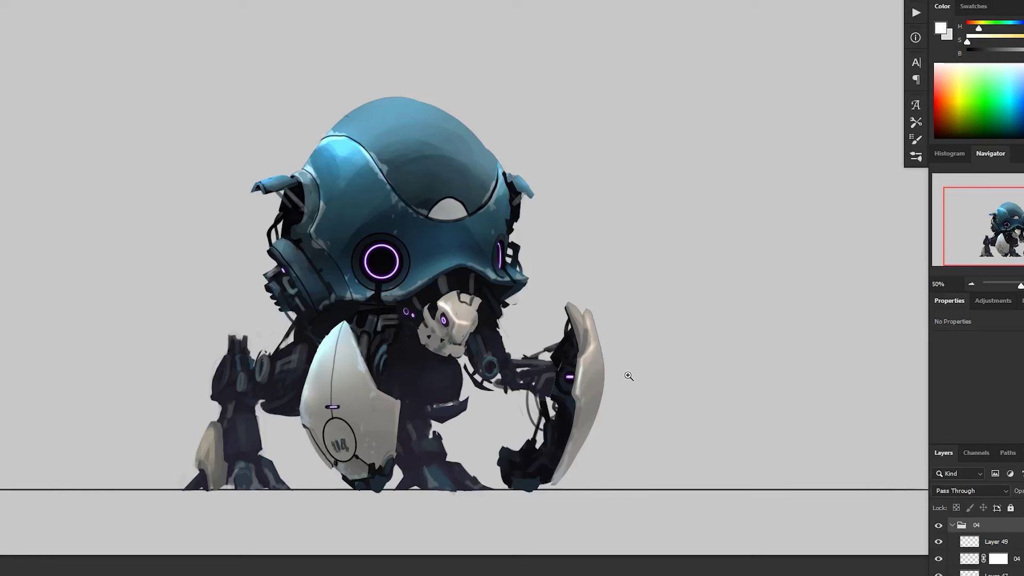
pyautogui.hotkey('ctrl', 'z')
pyautogui.hotkey('ctrl', 'z')
pyautogui.hotkey('ctrl', 'z')
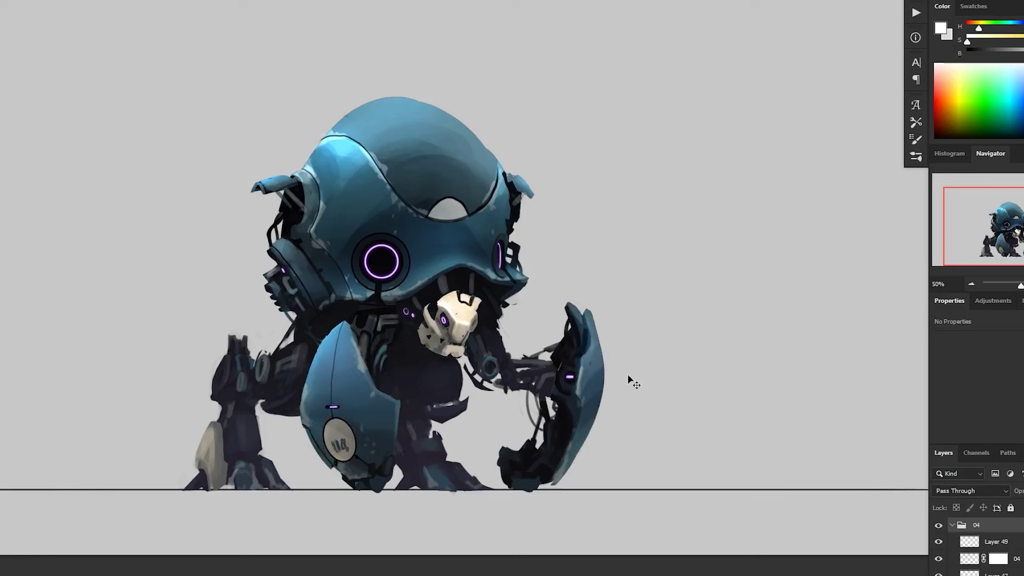
pyautogui.hotkey('ctrl', 'z')
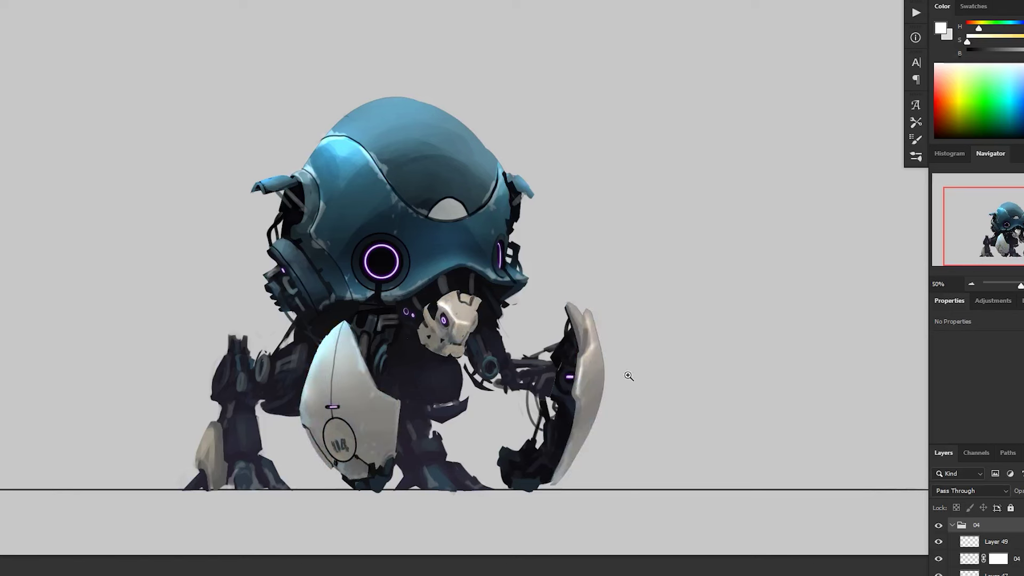
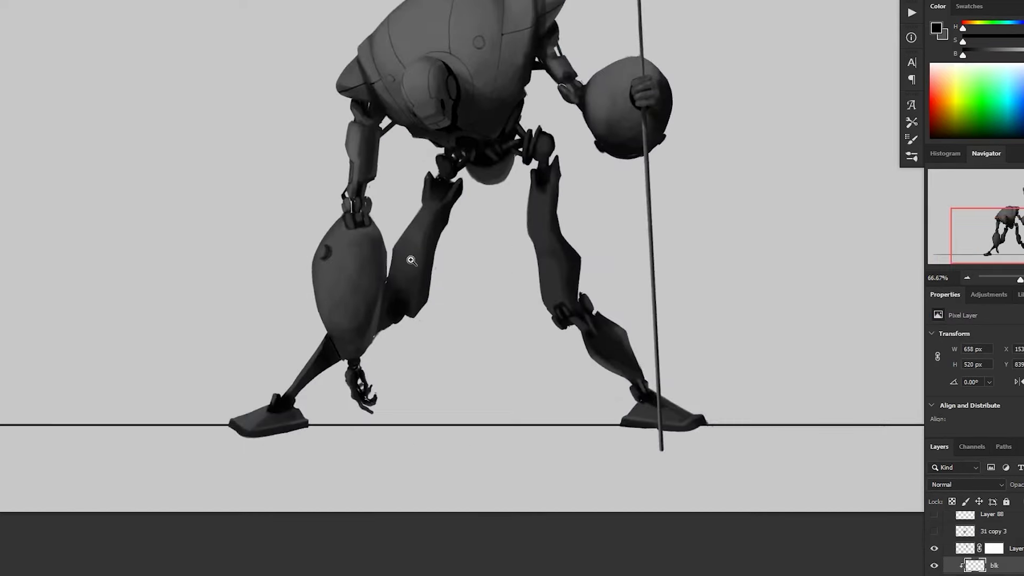
# - Draw a black seam ring with short radial seams around the staff-holding hand on the ball-shaped forearm
pyautogui.moveTo(412, 258); pyautogui.dragTo(527, 171)
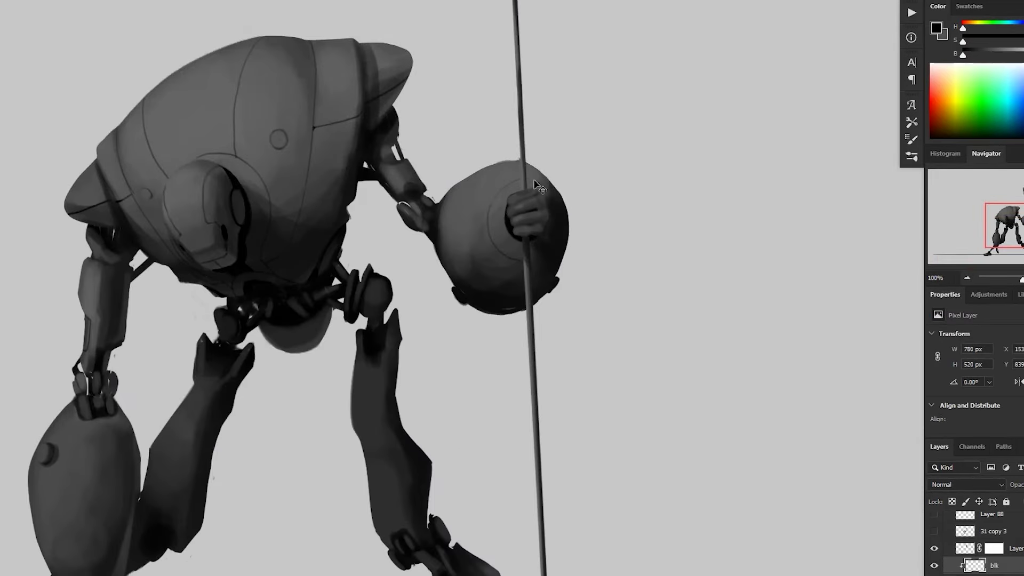
pyautogui.moveTo(562, 230); pyautogui.dragTo(574, 198)
pyautogui.moveTo(505, 204); pyautogui.dragTo(783, 18)
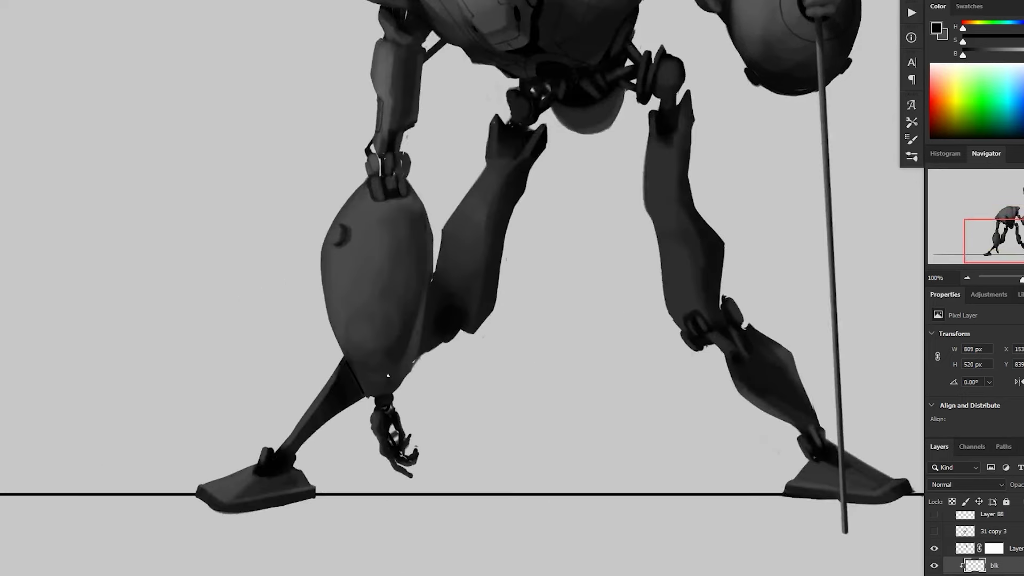
pyautogui.moveTo(795, 2); pyautogui.dragTo(491, 213)
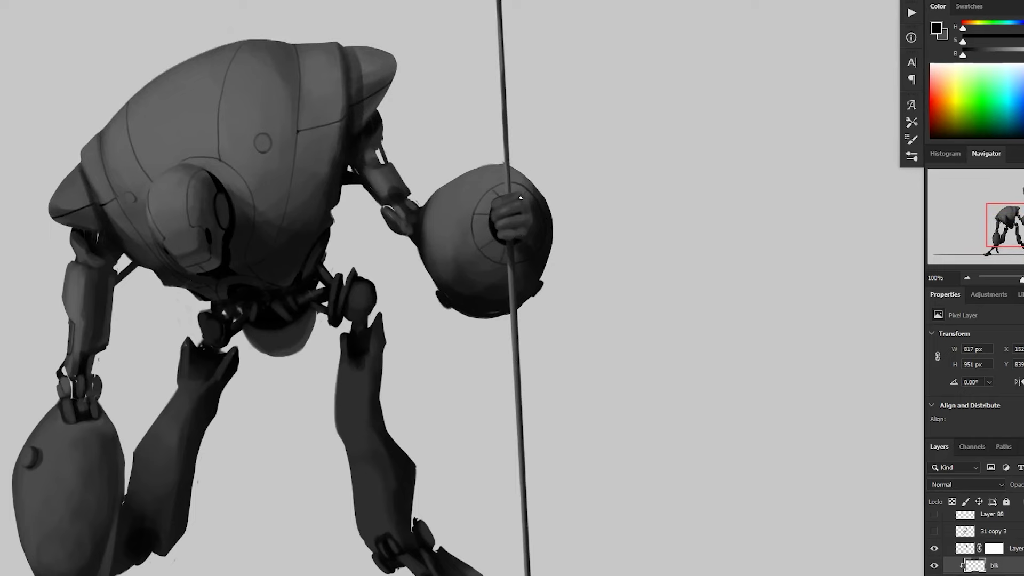
# - Draw black seams around the lower tip and upper end of the hanging pod-shaped forearm
pyautogui.keyDown('alt'); pyautogui.click(588, 259); pyautogui.keyUp('alt')
pyautogui.moveTo(399, 535); pyautogui.dragTo(455, 428)
pyautogui.keyDown('ctrl'); pyautogui.click(328, 268); pyautogui.keyUp('ctrl')
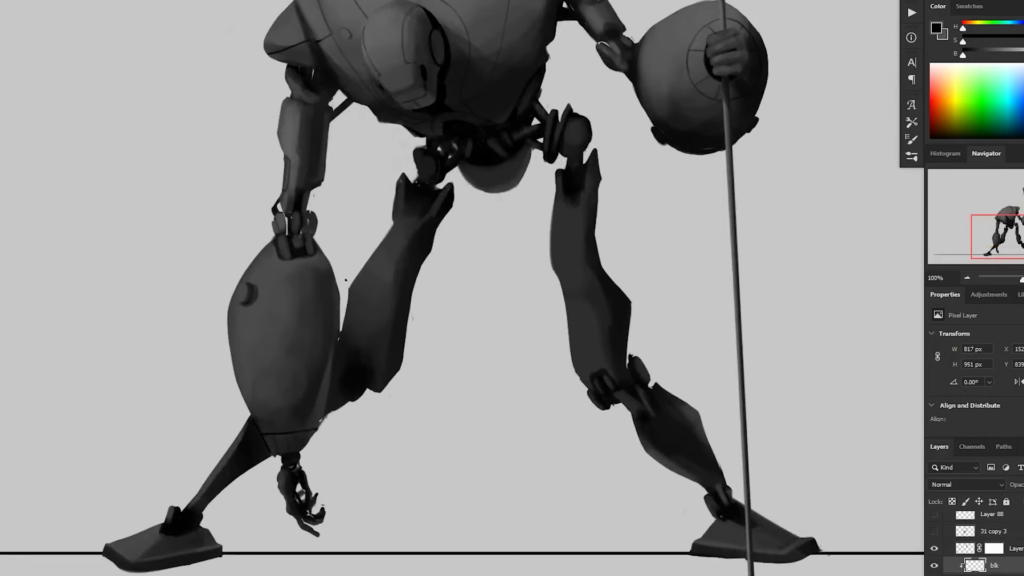
pyautogui.keyDown('alt'); pyautogui.click(160, 371); pyautogui.keyUp('alt')
pyautogui.click(456, 208)
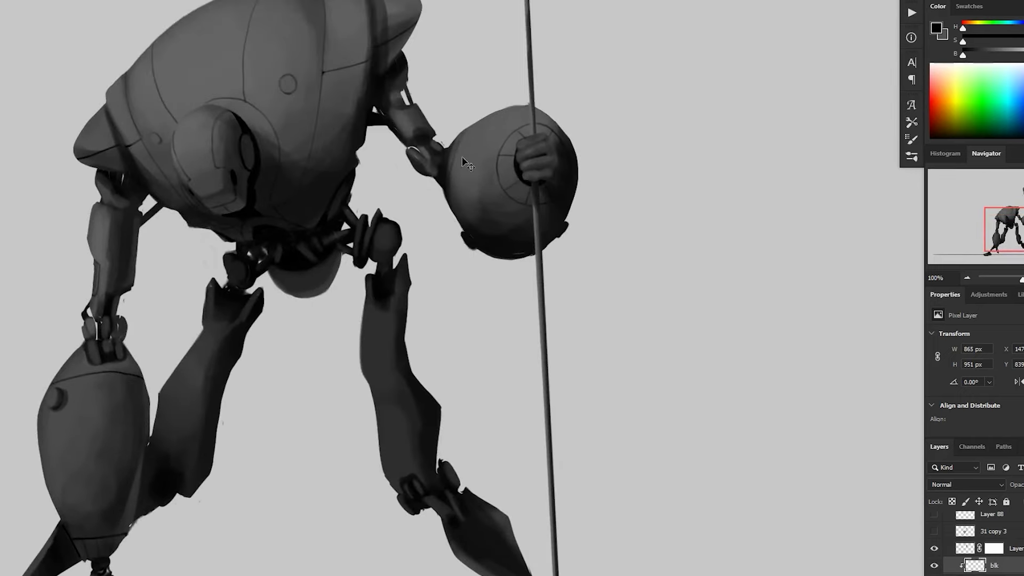
# - Draw a second black seam around the pod-shaped forearm and a curved seam along the ball's inner side
pyautogui.keyDown('alt'); pyautogui.click(513, 222); pyautogui.keyUp('alt')
pyautogui.click(515, 247)
pyautogui.moveTo(170, 533); pyautogui.dragTo(303, 406)
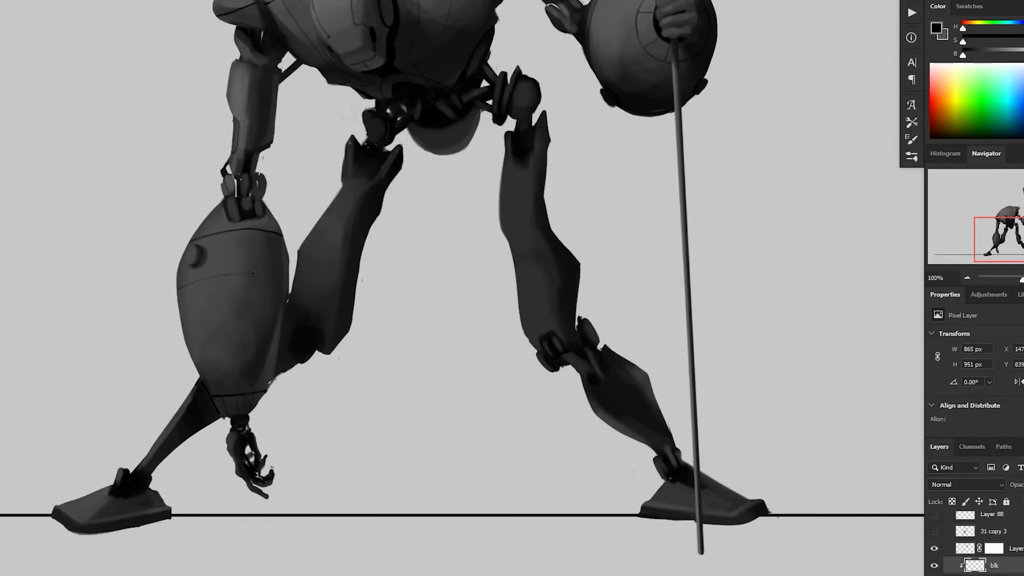
pyautogui.keyDown('alt'); pyautogui.click(366, 292); pyautogui.keyUp('alt')
pyautogui.click(435, 300)
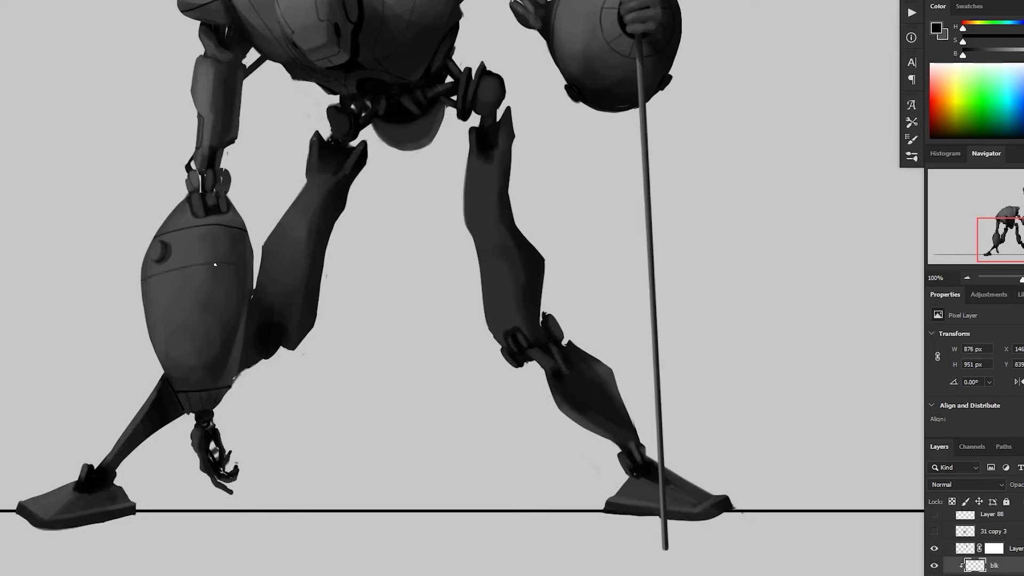
pyautogui.keyDown('alt'); pyautogui.click(336, 311); pyautogui.keyUp('alt')
pyautogui.click(509, 156)
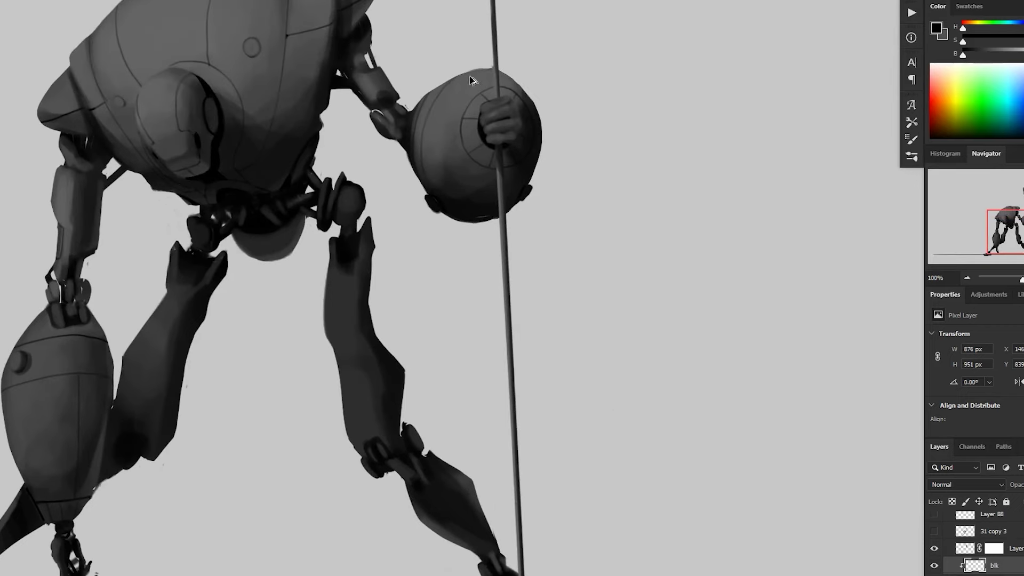
# - Draw a lengthwise black seam down the pod-shaped forearm and a cross seam over the ball's inner side
pyautogui.moveTo(531, 200); pyautogui.dragTo(531, 198)
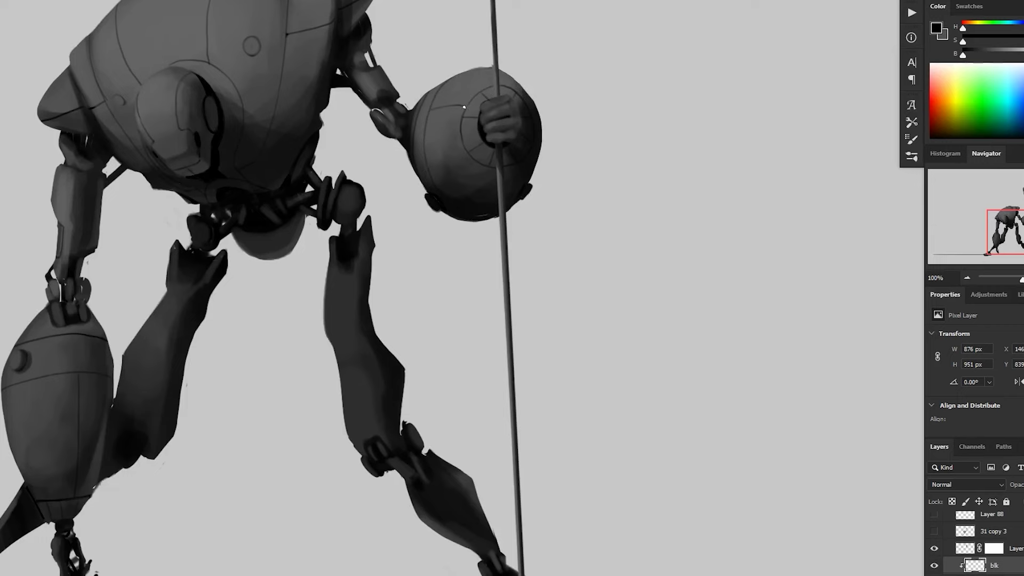
pyautogui.keyDown('alt'); pyautogui.click(541, 155); pyautogui.keyUp('alt')
pyautogui.click(358, 260)
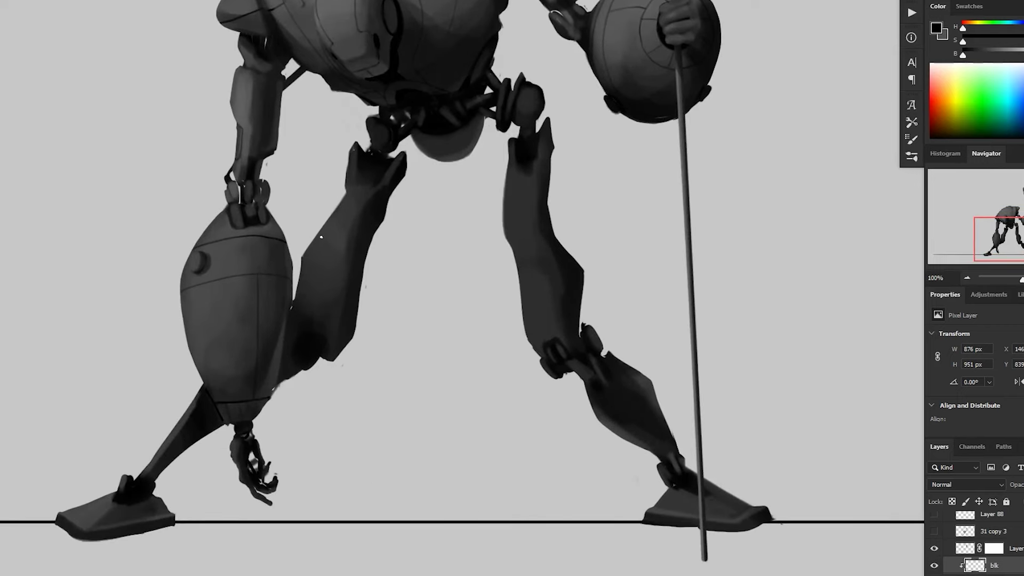
pyautogui.moveTo(364, 228); pyautogui.dragTo(357, 235)
pyautogui.moveTo(613, 254); pyautogui.dragTo(606, 240)
pyautogui.keyDown('alt'); pyautogui.click(606, 248); pyautogui.keyUp('alt')
pyautogui.moveTo(615, 171); pyautogui.dragTo(615, 192)
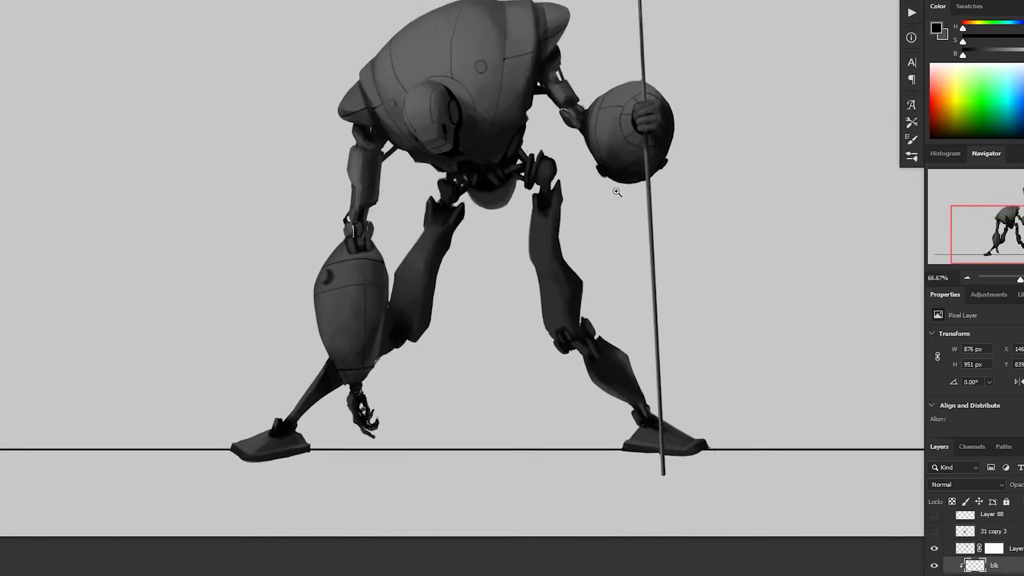
# - Add thin black line detail to the lantern on the staff
pyautogui.moveTo(309, 547); pyautogui.dragTo(306, 507)
pyautogui.moveTo(771, 379); pyautogui.dragTo(677, 492)
pyautogui.keyDown('alt'); pyautogui.click(642, 418); pyautogui.keyUp('alt')
pyautogui.click(460, 128)
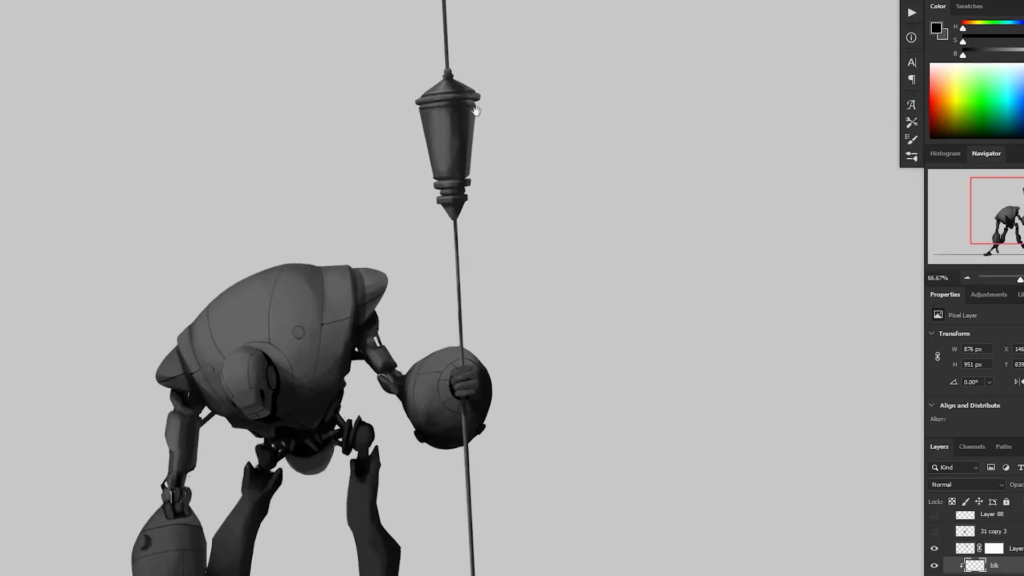
pyautogui.moveTo(438, 86); pyautogui.dragTo(458, 150)
pyautogui.click(459, 150)
pyautogui.moveTo(550, 522); pyautogui.dragTo(573, 192)
pyautogui.keyDown('alt'); pyautogui.click(485, 420); pyautogui.keyUp('alt')
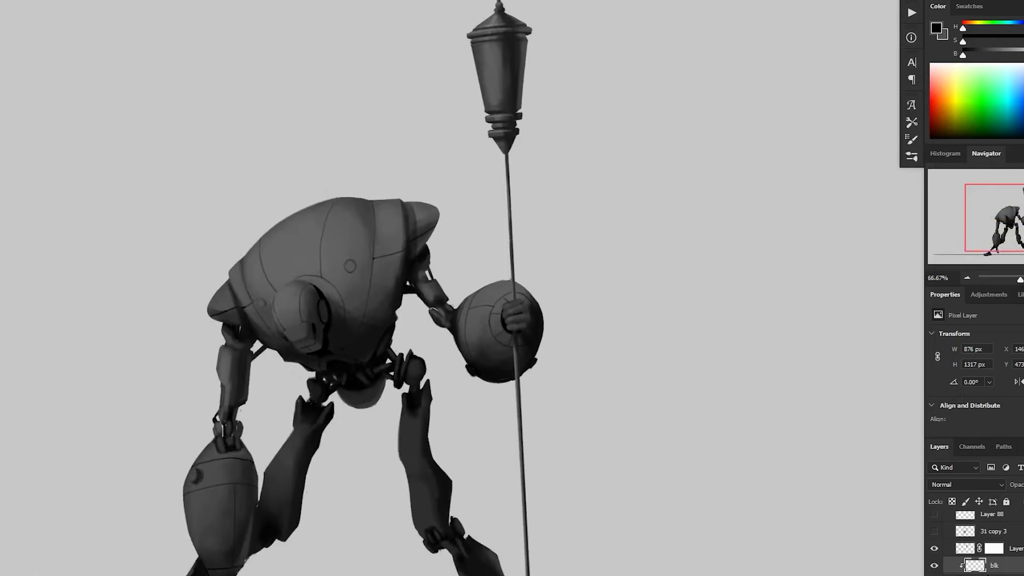
# - Activate the layer below the seams, choose a brush and repaint the head's jaw with sampled greys
pyautogui.hotkey('alt', '[')
pyautogui.keyDown('ctrl'); pyautogui.click(403, 373); pyautogui.keyUp('ctrl')
pyautogui.click(912, 156)
pyautogui.click(726, 459)
pyautogui.click(878, 100)
pyautogui.keyDown('ctrl'); pyautogui.click(249, 325); pyautogui.keyUp('ctrl')
pyautogui.moveTo(249, 324)
pyautogui.mouseDown()
pyautogui.moveTo(309, 272)
pyautogui.moveTo(334, 275)
pyautogui.moveTo(323, 273)
pyautogui.mouseUp()
pyautogui.keyDown('alt'); pyautogui.click(307, 277); pyautogui.keyUp('alt')
pyautogui.keyDown('alt'); pyautogui.click(323, 264); pyautogui.keyUp('alt')
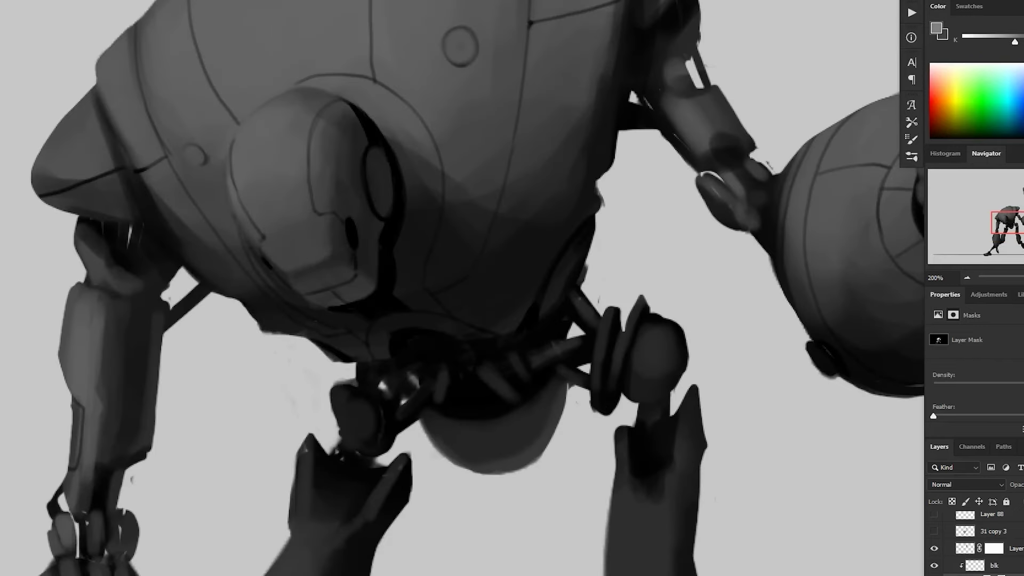
pyautogui.keyDown('alt'); pyautogui.click(335, 257); pyautogui.keyUp('alt')
pyautogui.moveTo(338, 274); pyautogui.dragTo(313, 284)
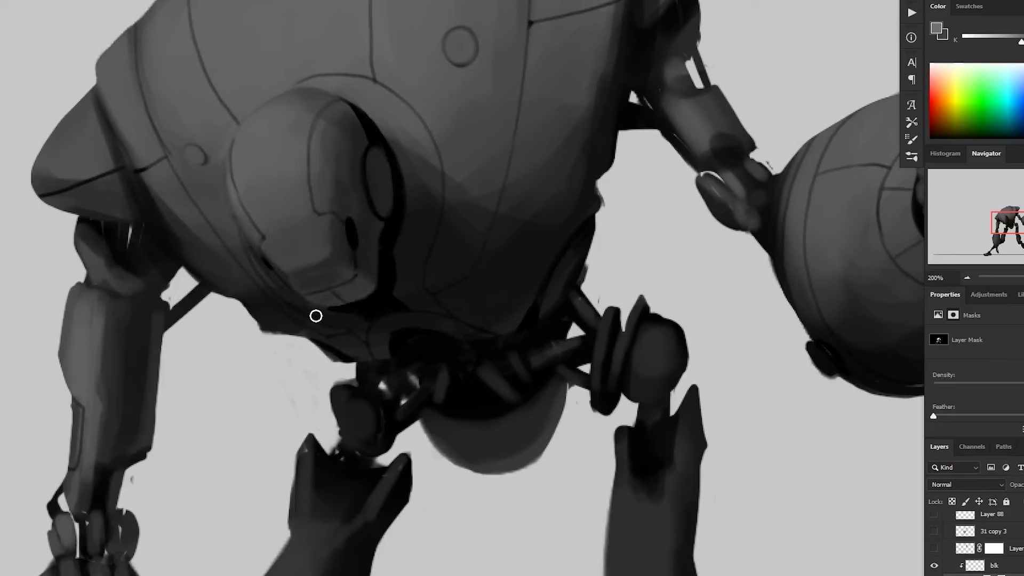
# - Darken and smooth the lower front plane of the face with sampled greys
pyautogui.keyDown('alt'); pyautogui.click(327, 258); pyautogui.keyUp('alt')
pyautogui.moveTo(282, 263)
pyautogui.mouseDown()
pyautogui.moveTo(296, 280)
pyautogui.moveTo(304, 270)
pyautogui.moveTo(301, 281)
pyautogui.moveTo(332, 267)
pyautogui.mouseUp()
pyautogui.keyDown('alt'); pyautogui.click(338, 250); pyautogui.keyUp('alt')
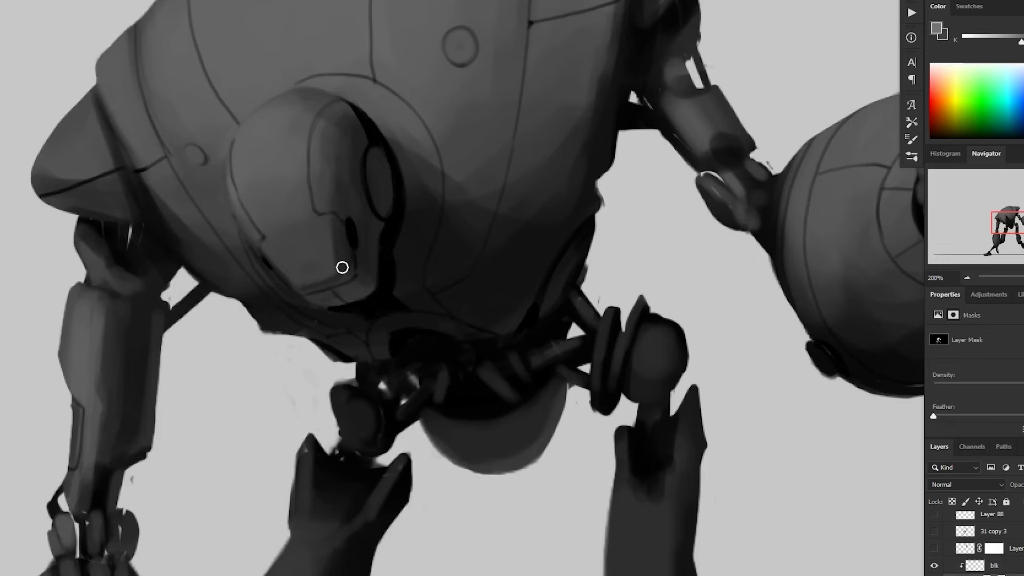
# - Refine the grey jaw plane beside the black slit on the head with sampled tones
pyautogui.keyDown('alt'); pyautogui.click(433, 233); pyautogui.keyUp('alt')
pyautogui.keyDown('ctrl'); pyautogui.click(425, 259); pyautogui.keyUp('ctrl')
pyautogui.moveTo(356, 222); pyautogui.dragTo(345, 251)
pyautogui.keyDown('ctrl'); pyautogui.keyDown('alt'); pyautogui.click(425, 216); pyautogui.keyUp('alt'); pyautogui.keyUp('ctrl')
pyautogui.keyDown('ctrl'); pyautogui.keyDown('alt'); pyautogui.click(425, 216); pyautogui.keyUp('alt'); pyautogui.keyUp('ctrl')
pyautogui.moveTo(620, 332); pyautogui.dragTo(619, 369)
pyautogui.keyDown('ctrl'); pyautogui.click(434, 275); pyautogui.keyUp('ctrl')
pyautogui.keyDown('ctrl'); pyautogui.click(435, 285); pyautogui.keyUp('ctrl')
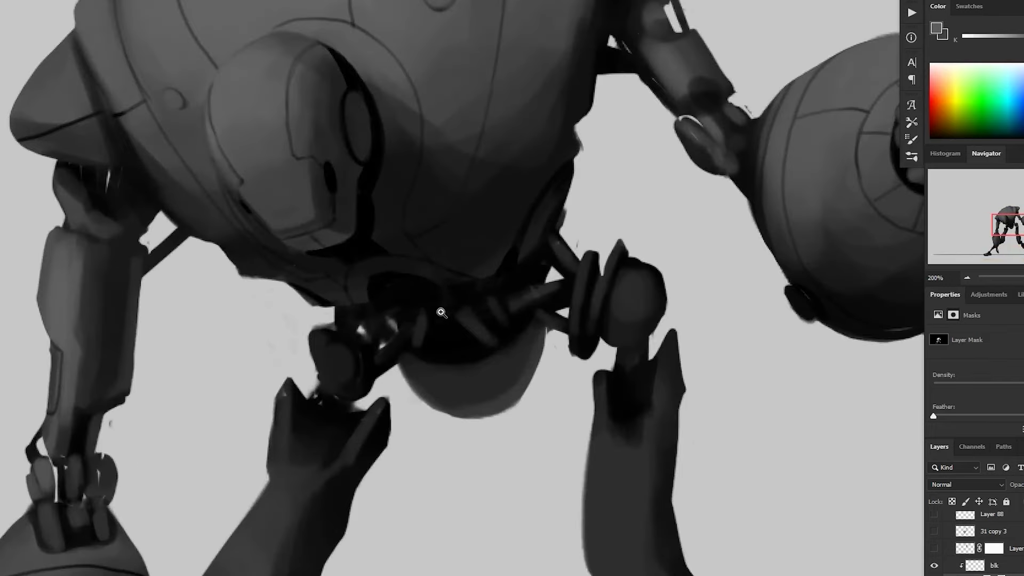
pyautogui.keyDown('ctrl'); pyautogui.keyDown('alt'); pyautogui.click(441, 306); pyautogui.keyUp('alt'); pyautogui.keyUp('ctrl')
pyautogui.moveTo(464, 340)
pyautogui.mouseDown()
pyautogui.moveTo(466, 357)
pyautogui.moveTo(457, 341)
pyautogui.mouseUp()
# - On the blk layer, draw a thin black seam from the head's slit down and along the jaw's lower edge
pyautogui.click(987, 569)
pyautogui.click(913, 157)
pyautogui.click(913, 158)
pyautogui.keyDown('ctrl'); pyautogui.click(381, 284); pyautogui.keyUp('ctrl')
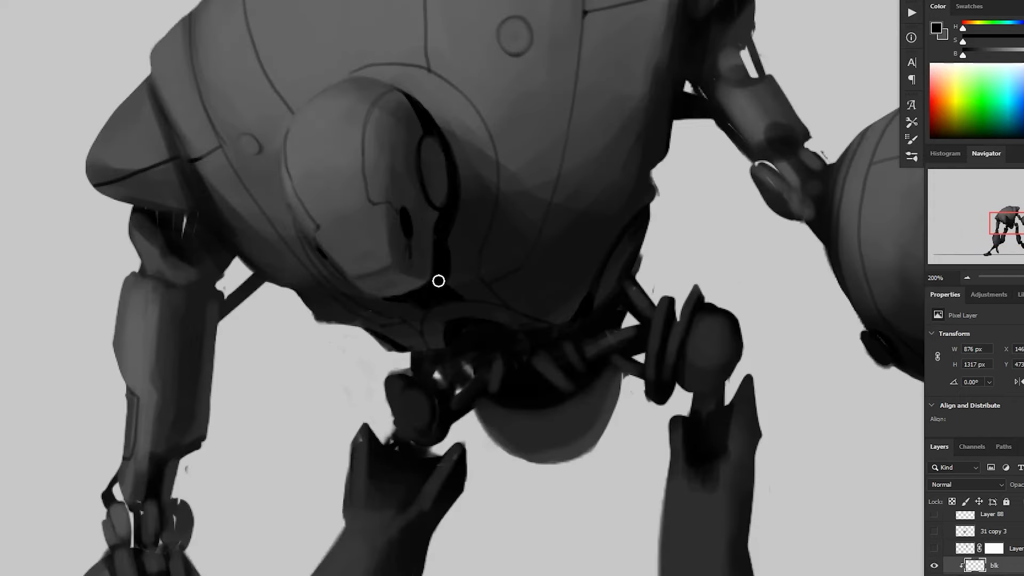
pyautogui.scroll(1, 439, 281)
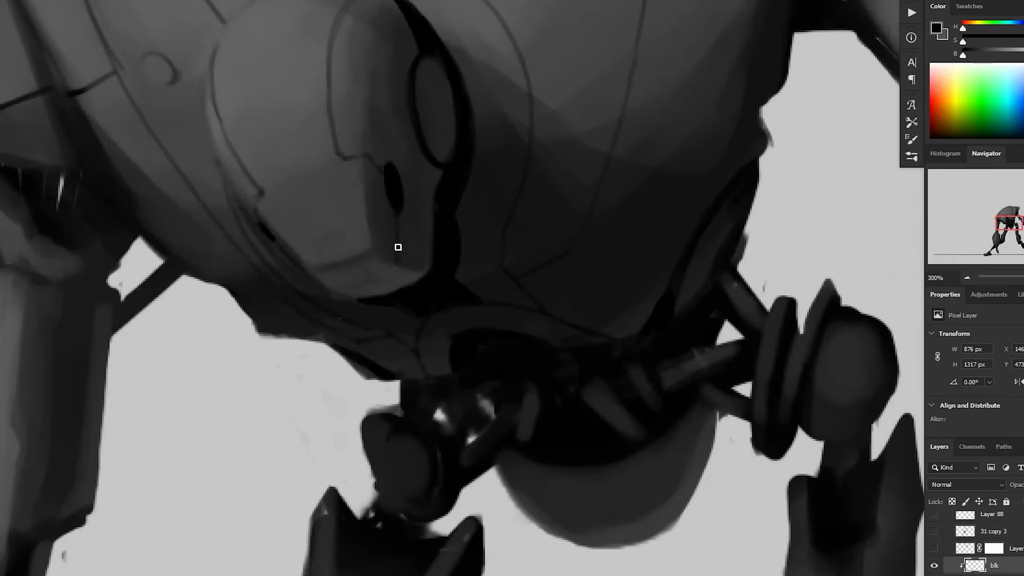
pyautogui.moveTo(332, 285); pyautogui.dragTo(389, 269)
pyautogui.scroll(-2, 418, 316)
pyautogui.scroll(2, 455, 346)
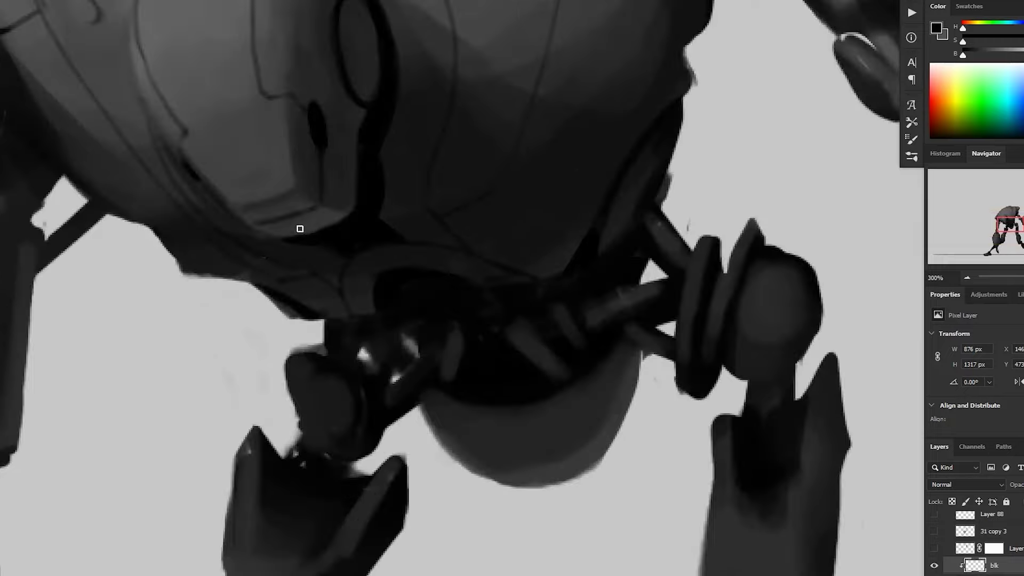
pyautogui.scroll(-2, 358, 178)
pyautogui.scroll(2, 359, 179)
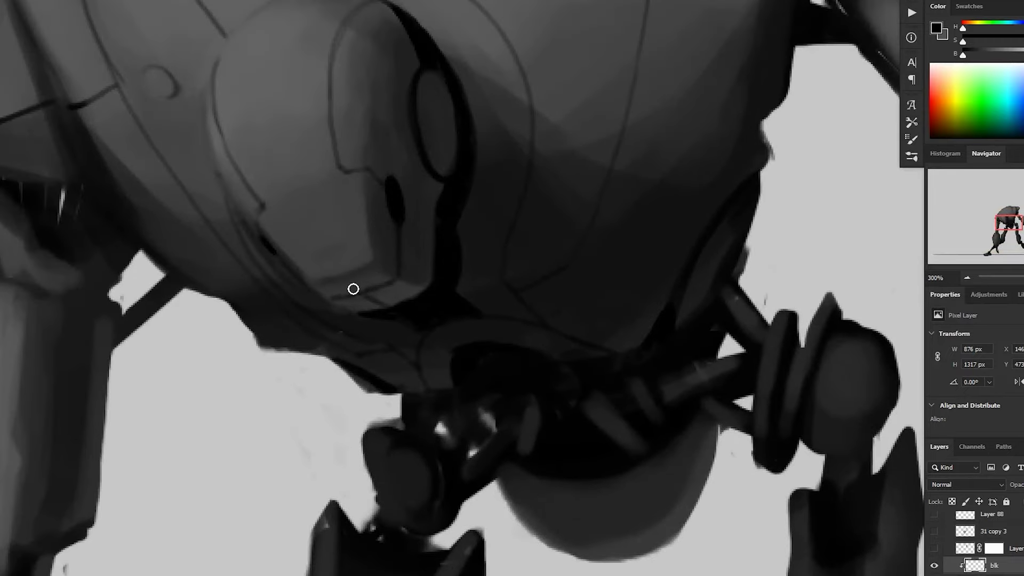
# - Show and activate the staff and lantern layer with the whole robot in view
pyautogui.scroll(-2, 555, 370)
pyautogui.moveTo(757, 492); pyautogui.dragTo(528, 428)
pyautogui.scroll(-1, 526, 536)
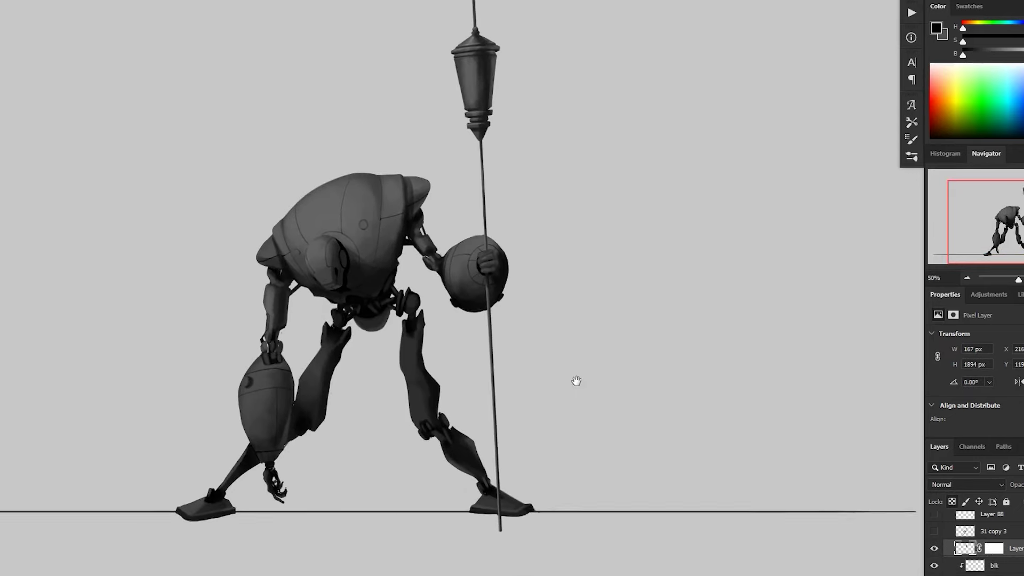
pyautogui.moveTo(576, 380); pyautogui.dragTo(574, 402)
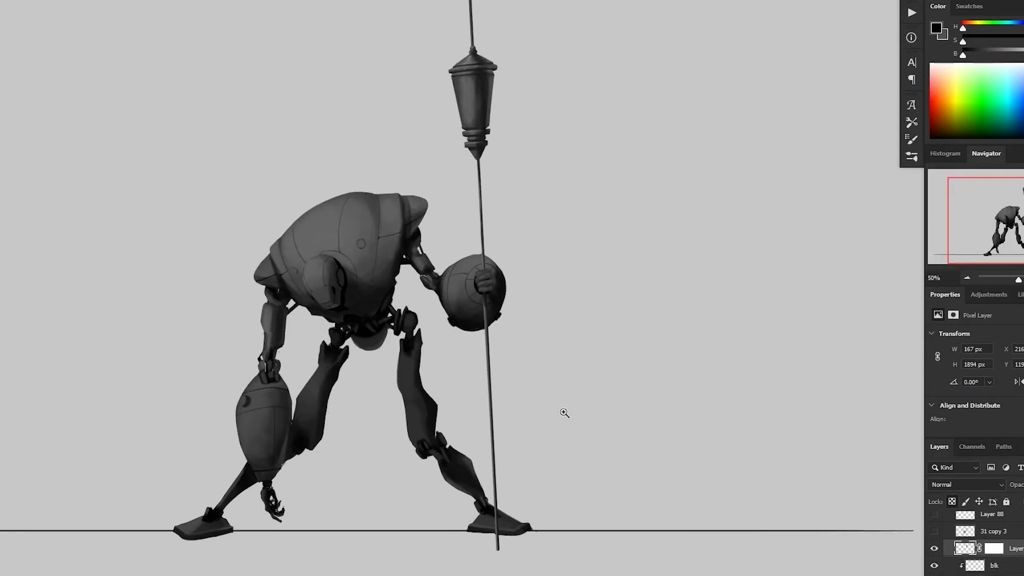
# - Choose a brush preset and blend sampled greys into the area around the black slit on the head
pyautogui.click(563, 412)
pyautogui.click(560, 429)
pyautogui.moveTo(343, 429); pyautogui.dragTo(371, 489)
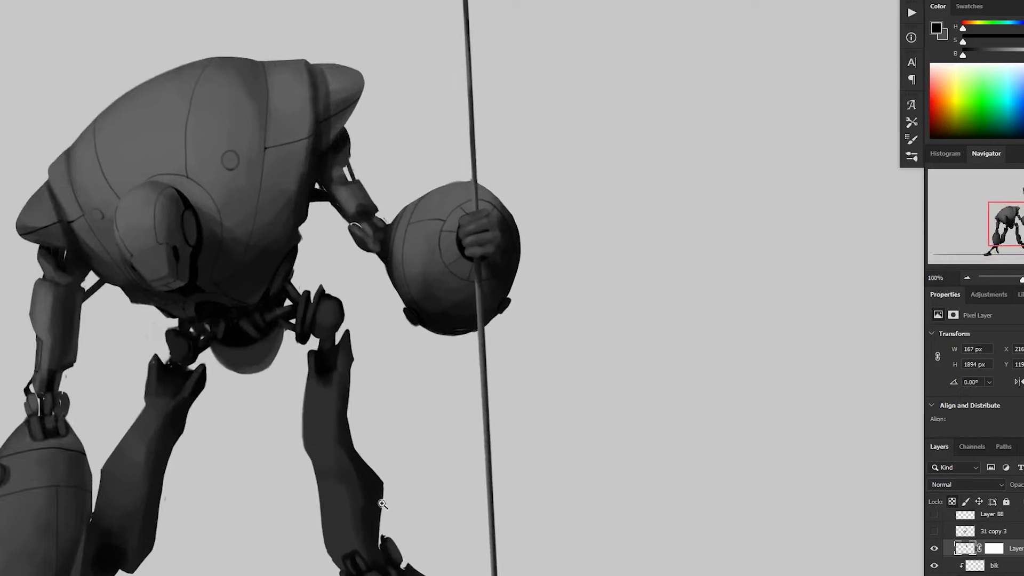
pyautogui.hotkey('ctrl', '\\')
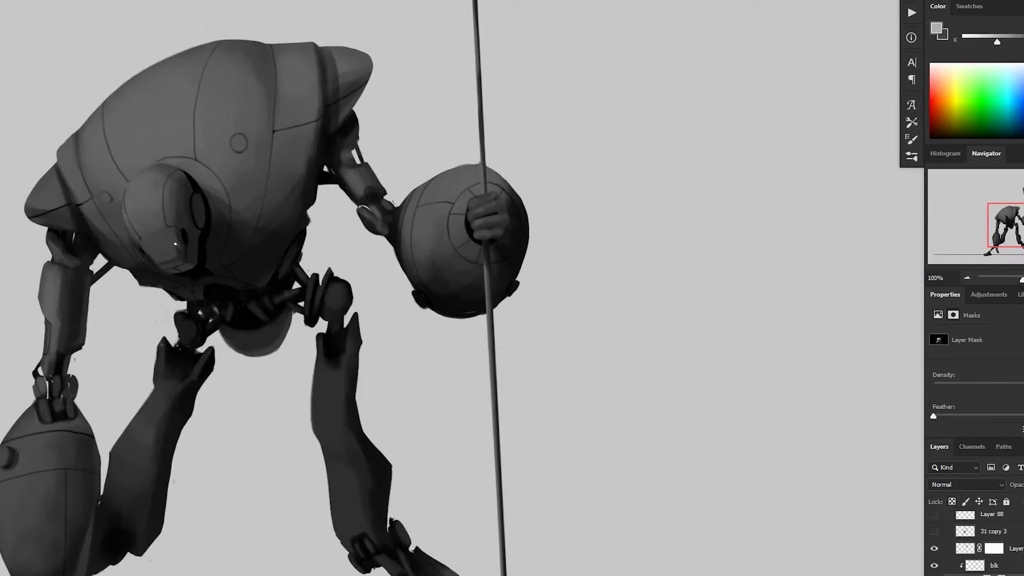
pyautogui.hotkey('ctrl', '2')
pyautogui.click(912, 156)
pyautogui.click(731, 459)
pyautogui.click(872, 97)
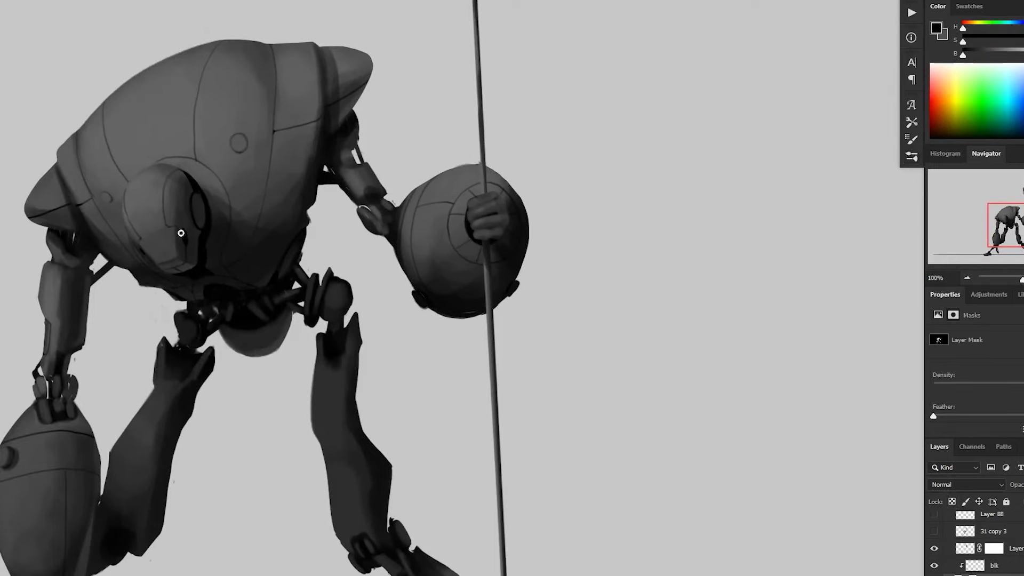
pyautogui.hotkey('ctrl', '\\')
pyautogui.keyDown('alt'); pyautogui.click(180, 250); pyautogui.keyUp('alt')
pyautogui.keyDown('alt'); pyautogui.click(151, 251); pyautogui.keyUp('alt')
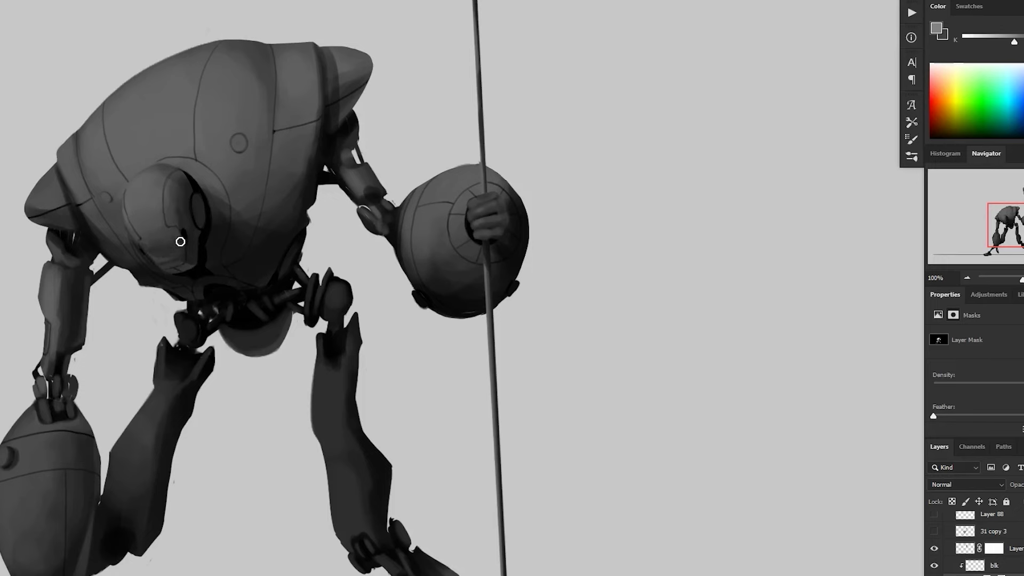
# - Refine the jaw plane below the slit on the head with sampled light and dark tones
pyautogui.keyDown('alt'); pyautogui.click(169, 257); pyautogui.keyUp('alt')
pyautogui.keyDown('alt'); pyautogui.click(190, 261); pyautogui.keyUp('alt')
pyautogui.keyDown('ctrl'); pyautogui.click(208, 241); pyautogui.keyUp('ctrl')
pyautogui.keyDown('alt'); pyautogui.click(191, 280); pyautogui.keyUp('alt')
pyautogui.press('x')
pyautogui.moveTo(94, 279)
pyautogui.mouseDown()
pyautogui.moveTo(151, 302)
pyautogui.moveTo(102, 283)
pyautogui.mouseUp()
pyautogui.keyDown('ctrl'); pyautogui.keyDown('alt'); pyautogui.click(218, 213); pyautogui.keyUp('alt'); pyautogui.keyUp('ctrl')
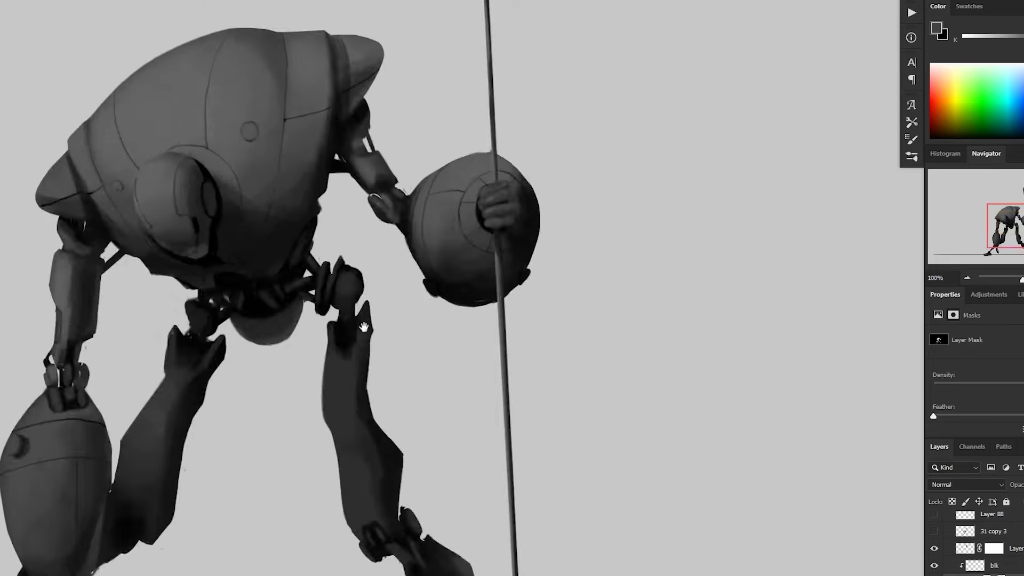
pyautogui.keyDown('ctrl'); pyautogui.keyDown('alt'); pyautogui.click(406, 320); pyautogui.keyUp('alt'); pyautogui.keyUp('ctrl')
pyautogui.keyDown('ctrl'); pyautogui.click(368, 312); pyautogui.keyUp('ctrl')
pyautogui.keyDown('ctrl'); pyautogui.click(224, 251); pyautogui.keyUp('ctrl')
pyautogui.keyDown('alt'); pyautogui.click(189, 237); pyautogui.keyUp('alt')
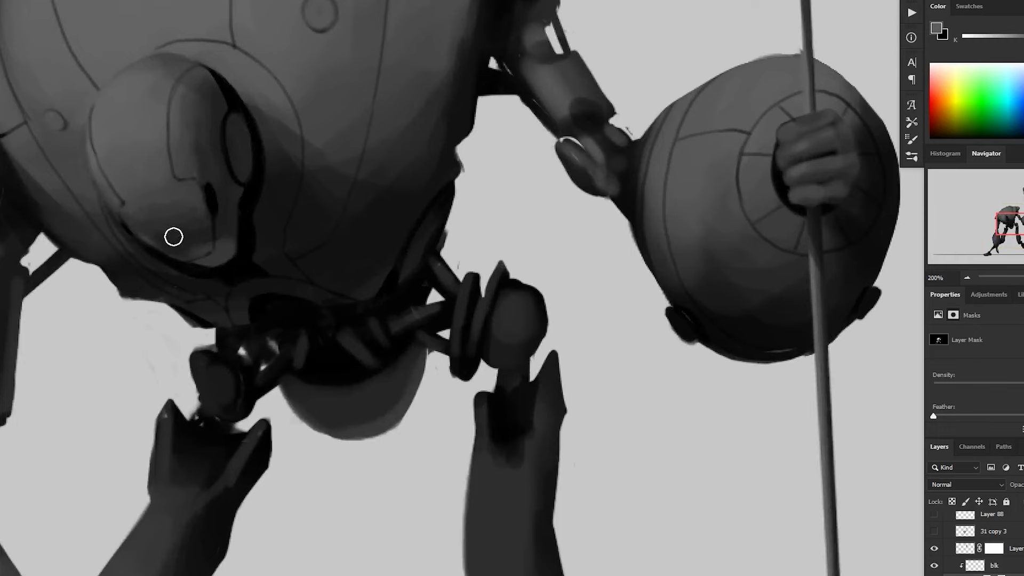
# - Smooth the shading across the lower front of the head with sampled greys and varied brush sizes
pyautogui.moveTo(149, 237); pyautogui.dragTo(174, 248)
pyautogui.keyDown('alt'); pyautogui.click(152, 181); pyautogui.keyUp('alt')
pyautogui.press('[')
pyautogui.keyDown('alt'); pyautogui.click(156, 244); pyautogui.keyUp('alt')
pyautogui.keyDown('alt'); pyautogui.click(133, 222); pyautogui.keyUp('alt')
pyautogui.keyDown('alt'); pyautogui.click(157, 207); pyautogui.keyUp('alt')
pyautogui.press(']')
pyautogui.moveTo(127, 214)
pyautogui.mouseDown()
pyautogui.moveTo(183, 232)
pyautogui.moveTo(184, 222)
pyautogui.mouseUp()
pyautogui.keyDown('alt'); pyautogui.click(168, 225); pyautogui.keyUp('alt')
pyautogui.keyDown('alt'); pyautogui.click(195, 238); pyautogui.keyUp('alt')
pyautogui.keyDown('alt'); pyautogui.click(223, 243); pyautogui.keyUp('alt')
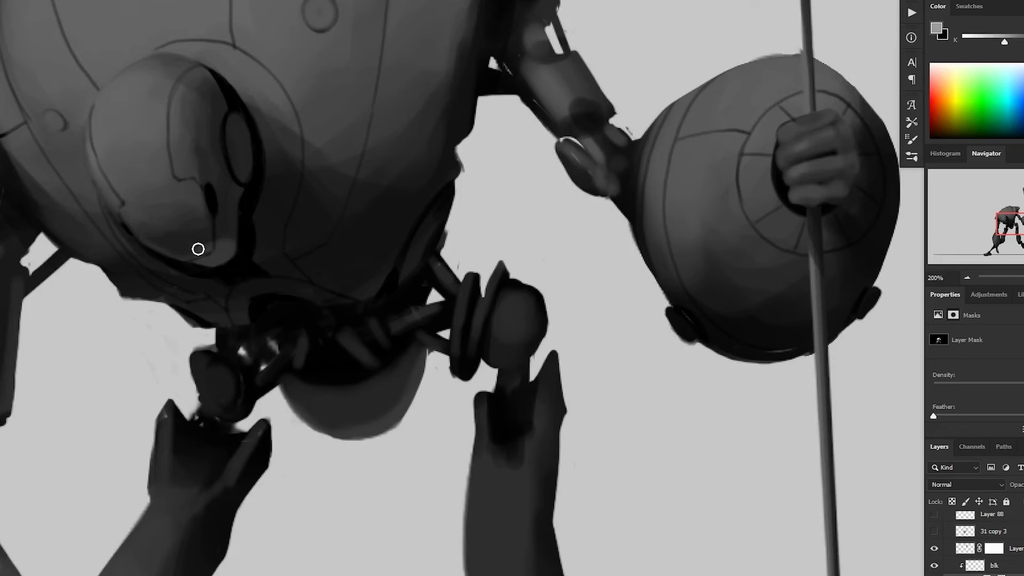
# - Blend the chin and the narrow plane between the slit and the black side gap with sampled greys
pyautogui.keyDown('alt'); pyautogui.click(167, 228); pyautogui.keyUp('alt')
pyautogui.keyDown('alt'); pyautogui.click(208, 233); pyautogui.keyUp('alt')
pyautogui.moveTo(180, 254); pyautogui.dragTo(208, 238)
pyautogui.keyDown('alt'); pyautogui.click(213, 247); pyautogui.keyUp('alt')
pyautogui.keyDown('alt'); pyautogui.click(209, 254); pyautogui.keyUp('alt')
pyautogui.keyDown('alt'); pyautogui.click(258, 221); pyautogui.keyUp('alt')
pyautogui.keyDown('ctrl'); pyautogui.click(256, 220); pyautogui.keyUp('ctrl')
pyautogui.keyDown('alt'); pyautogui.click(234, 239); pyautogui.keyUp('alt')
pyautogui.moveTo(224, 229); pyautogui.dragTo(233, 222)
pyautogui.keyDown('alt'); pyautogui.click(239, 198); pyautogui.keyUp('alt')
pyautogui.keyDown('ctrl'); pyautogui.keyDown('alt'); pyautogui.click(304, 234); pyautogui.keyUp('alt'); pyautogui.keyUp('ctrl')
pyautogui.keyDown('ctrl'); pyautogui.keyDown('alt'); pyautogui.click(304, 234); pyautogui.keyUp('alt'); pyautogui.keyUp('ctrl')
pyautogui.moveTo(728, 415); pyautogui.dragTo(717, 410)
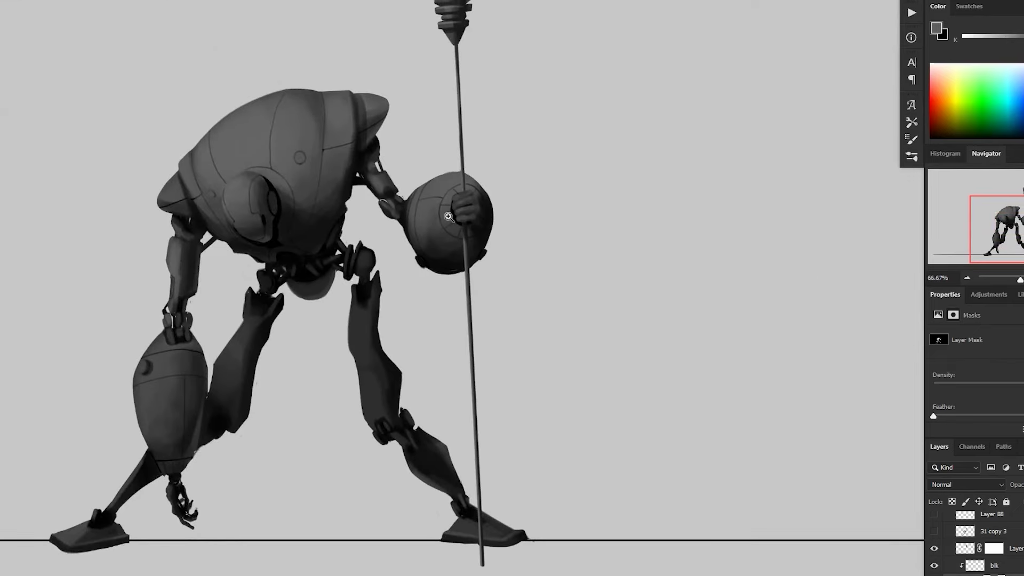
# - Touch up the cheek and lower face of the robot with sampled greys
pyautogui.keyDown('ctrl'); pyautogui.click(292, 240); pyautogui.keyUp('ctrl')
pyautogui.keyDown('ctrl'); pyautogui.click(291, 241); pyautogui.keyUp('ctrl')
pyautogui.keyDown('alt'); pyautogui.click(213, 235); pyautogui.keyUp('alt')
pyautogui.keyDown('alt'); pyautogui.click(195, 227); pyautogui.keyUp('alt')
pyautogui.keyDown('alt'); pyautogui.click(219, 218); pyautogui.keyUp('alt')
pyautogui.keyDown('alt'); pyautogui.click(342, 288); pyautogui.keyUp('alt')
pyautogui.keyDown('alt'); pyautogui.click(602, 385); pyautogui.keyUp('alt')
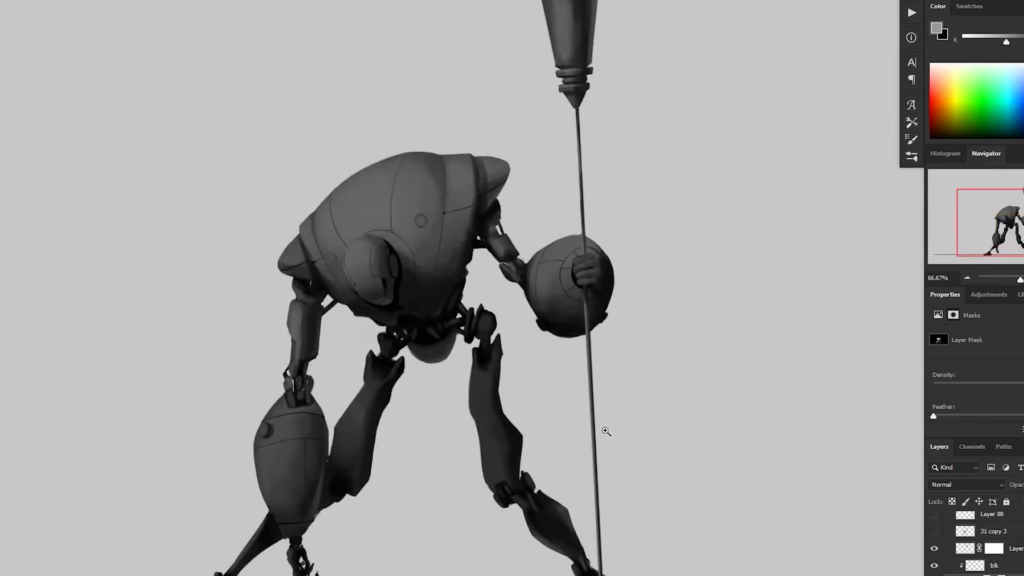
pyautogui.keyDown('ctrl'); pyautogui.click(533, 310); pyautogui.keyUp('ctrl')
pyautogui.keyDown('ctrl'); pyautogui.click(292, 288); pyautogui.keyUp('ctrl')
pyautogui.keyDown('alt'); pyautogui.click(480, 350); pyautogui.keyUp('alt')
pyautogui.keyDown('alt'); pyautogui.click(520, 346); pyautogui.keyUp('alt')
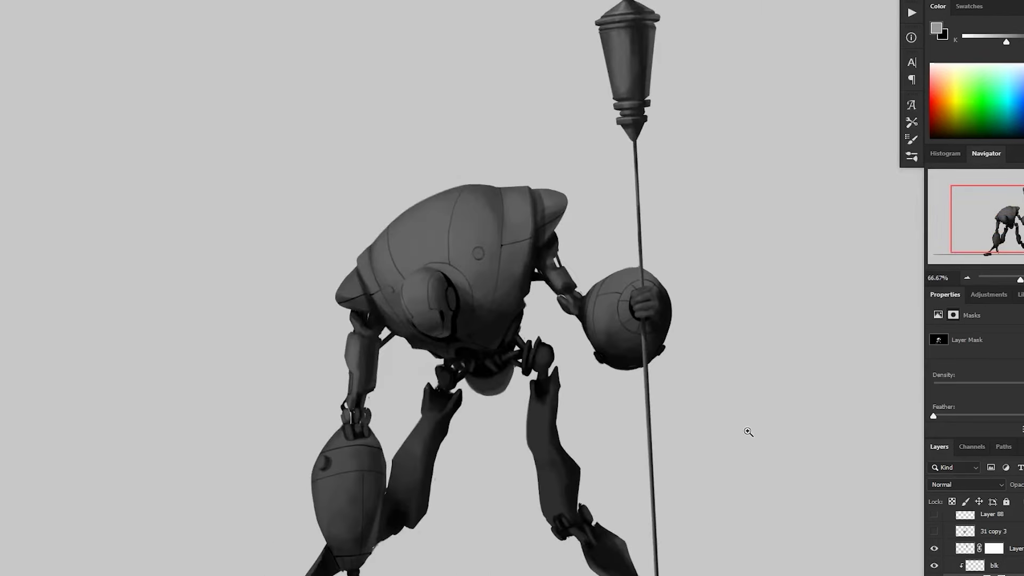
# - On the blk layer, choose a brush preset and reshape the black area beside the head's slit using a lasso selection
pyautogui.click(988, 567)
pyautogui.click(911, 157)
pyautogui.click(827, 261)
pyautogui.click(878, 107)
pyautogui.keyDown('ctrl'); pyautogui.click(426, 403); pyautogui.keyUp('ctrl')
pyautogui.click(442, 379)
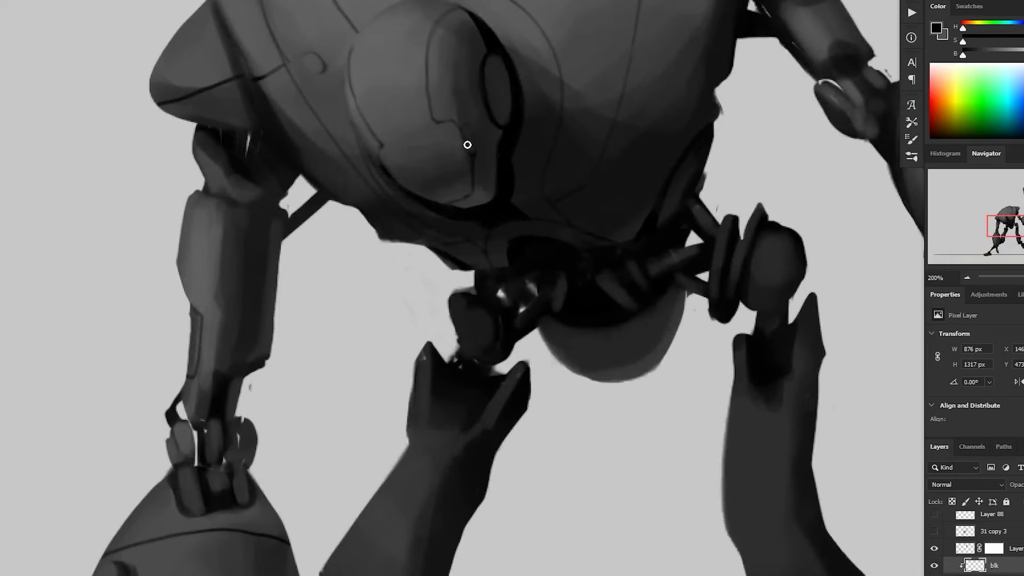
pyautogui.press('l')
pyautogui.moveTo(482, 153)
pyautogui.mouseDown()
pyautogui.moveTo(462, 197)
pyautogui.moveTo(506, 200)
pyautogui.mouseUp()
pyautogui.press('Delete')
pyautogui.hotkey('ctrl', 'd')
pyautogui.press('b')
# - Undo the last changes to the black line work around the head's slit and check it against the whole robot
pyautogui.hotkey('ctrl', 'z')
pyautogui.hotkey('ctrl', '-')
pyautogui.hotkey('ctrl', '-')
pyautogui.doubleClick(519, 210)
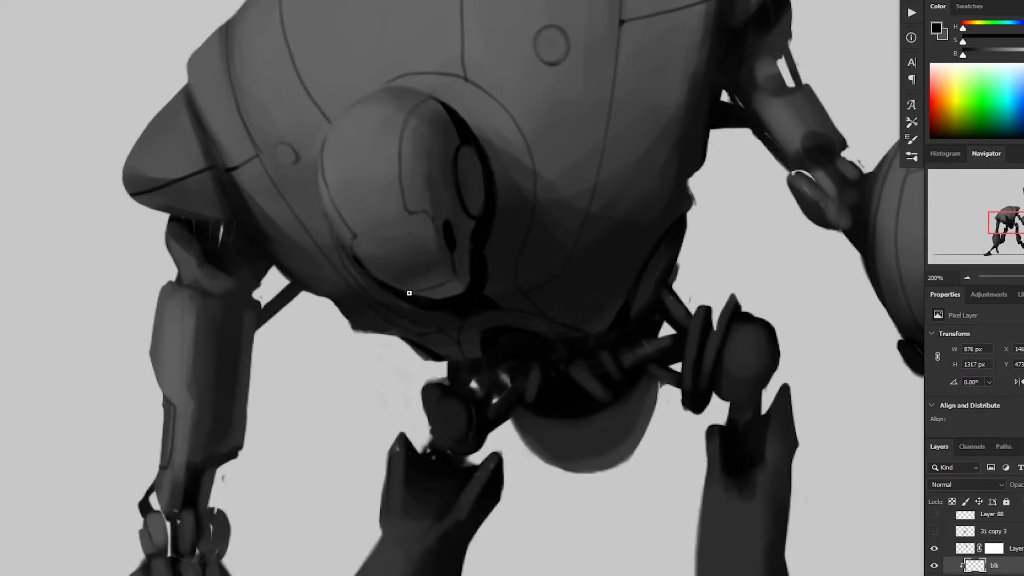
pyautogui.hotkey('ctrl', 'z')
pyautogui.keyDown('alt'); pyautogui.click(496, 329); pyautogui.keyUp('alt')
pyautogui.keyDown('alt'); pyautogui.click(496, 329); pyautogui.keyUp('alt')
pyautogui.keyDown('ctrl'); pyautogui.click(502, 331); pyautogui.keyUp('ctrl')
pyautogui.keyDown('ctrl'); pyautogui.click(502, 331); pyautogui.keyUp('ctrl')
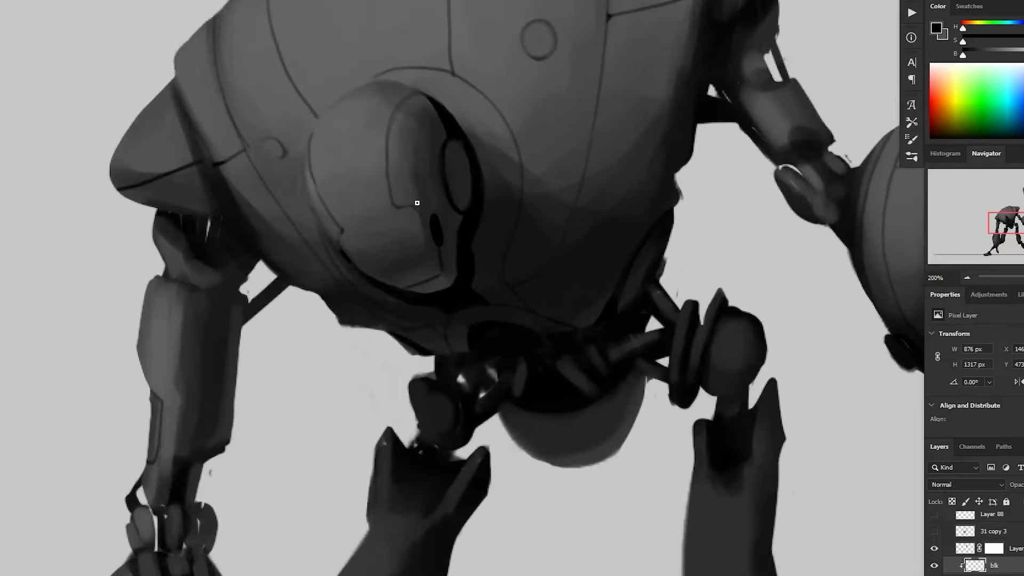
pyautogui.keyDown('alt'); pyautogui.click(489, 227); pyautogui.keyUp('alt')
pyautogui.moveTo(595, 371); pyautogui.dragTo(571, 348)
pyautogui.keyDown('alt'); pyautogui.click(594, 371); pyautogui.keyUp('alt')
pyautogui.moveTo(631, 476); pyautogui.dragTo(515, 430)
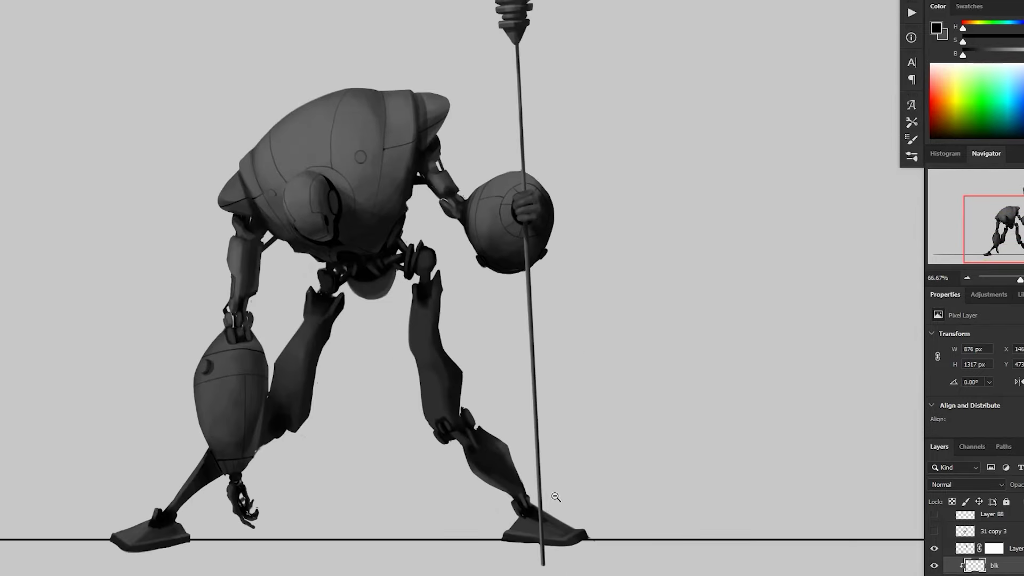
pyautogui.keyDown('alt'); pyautogui.click(553, 496); pyautogui.keyUp('alt')
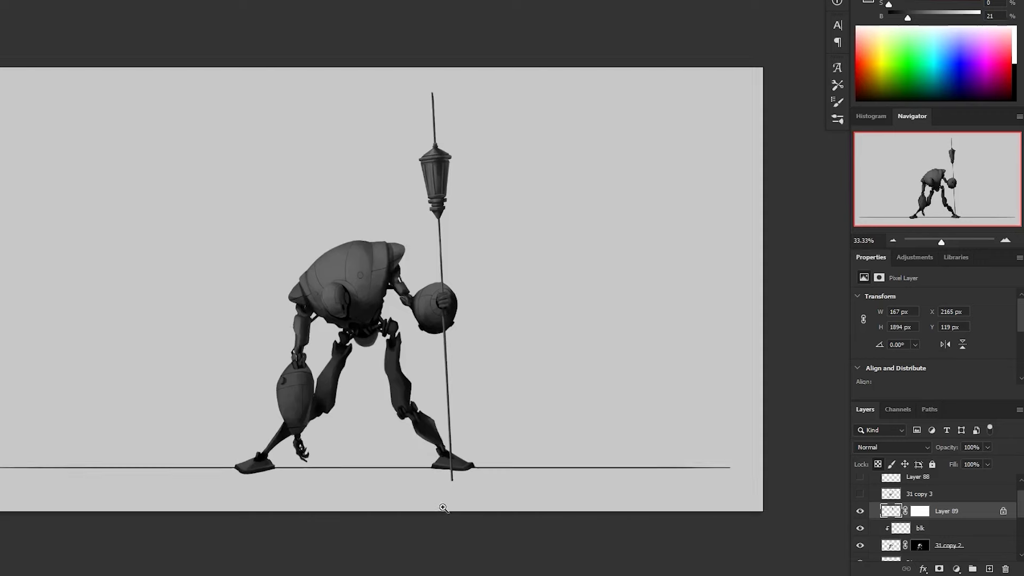
# - Add a Levels adjustment clipped to the 31 copy 2 layer with midtone input 1.11 and white input 220
pyautogui.click(390, 505)
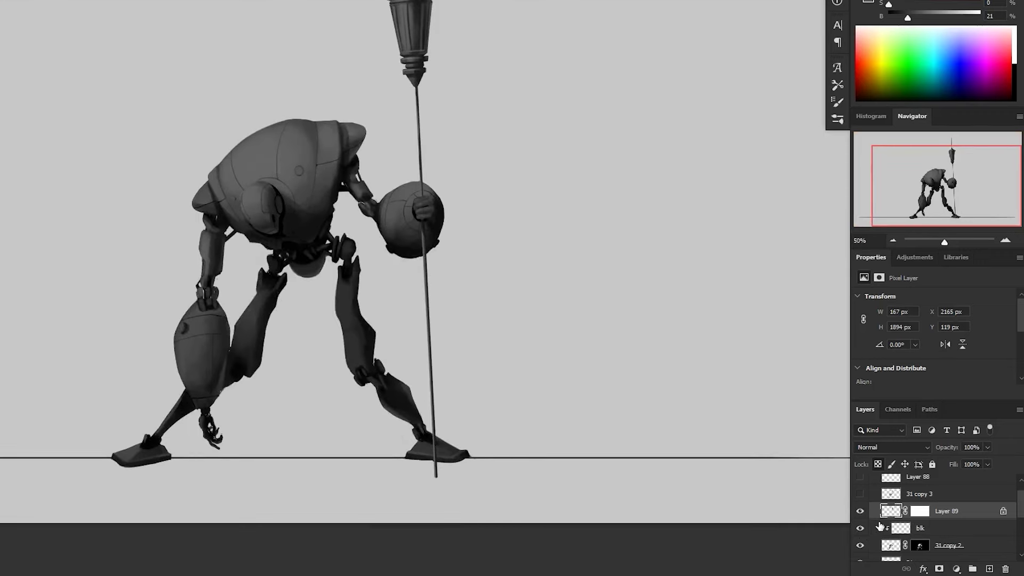
pyautogui.click(946, 546)
pyautogui.click(957, 570)
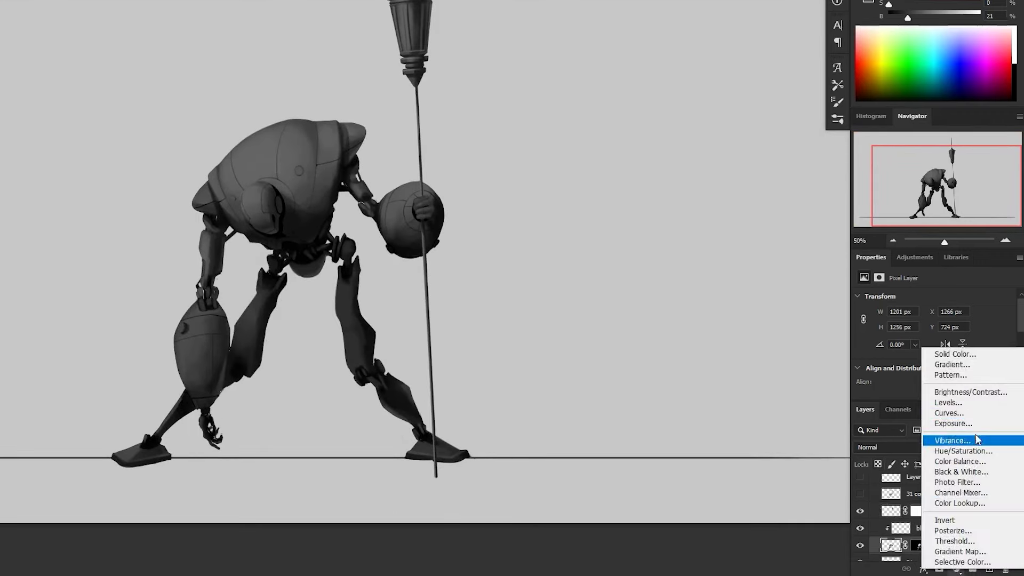
pyautogui.click(944, 408)
pyautogui.scroll(-1, 997, 358)
pyautogui.moveTo(1010, 372); pyautogui.dragTo(992, 372)
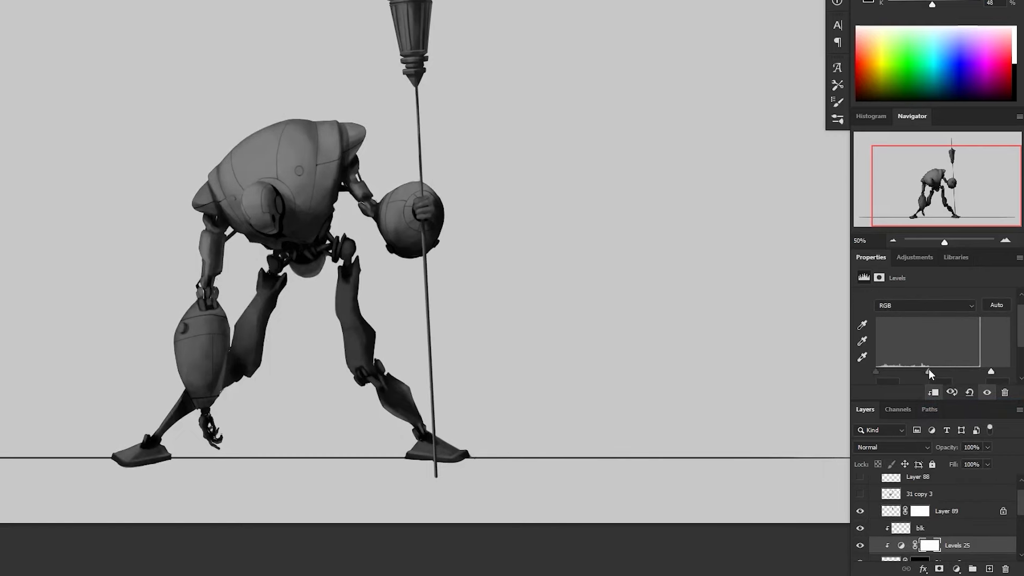
pyautogui.keyDown('alt'); pyautogui.click(527, 354); pyautogui.keyUp('alt')
# - Add a clipped Gradient Map above the Levels adjustment and set its dark stop to 221e20
pyautogui.click(957, 569)
pyautogui.click(946, 558)
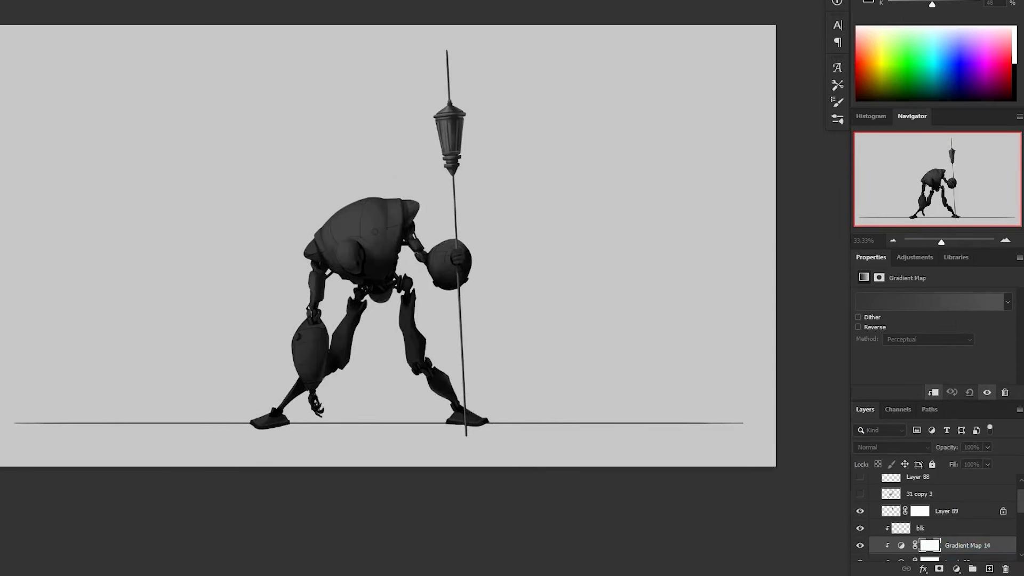
pyautogui.click(717, 336)
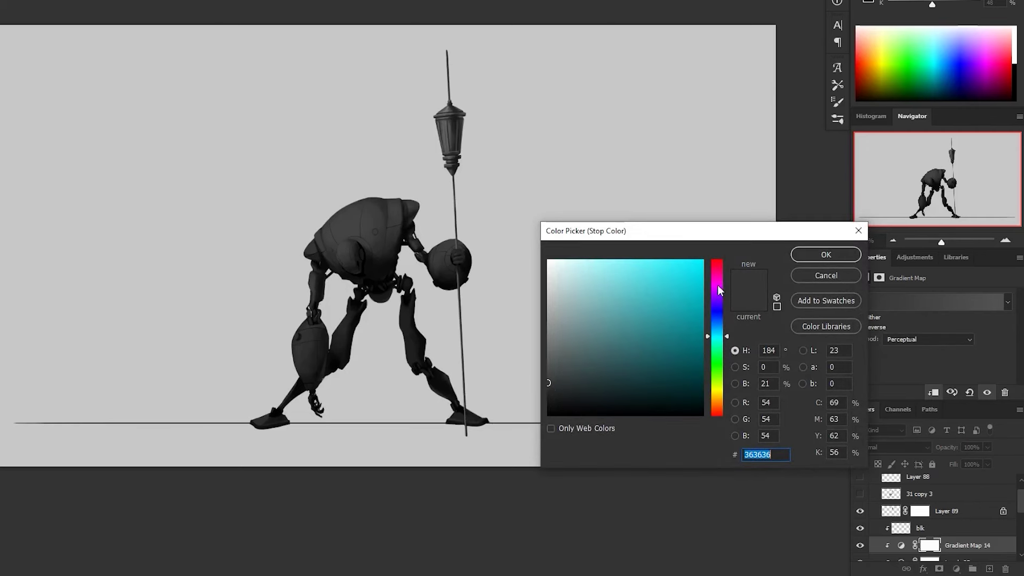
pyautogui.moveTo(719, 291); pyautogui.dragTo(721, 275)
pyautogui.click(565, 395)
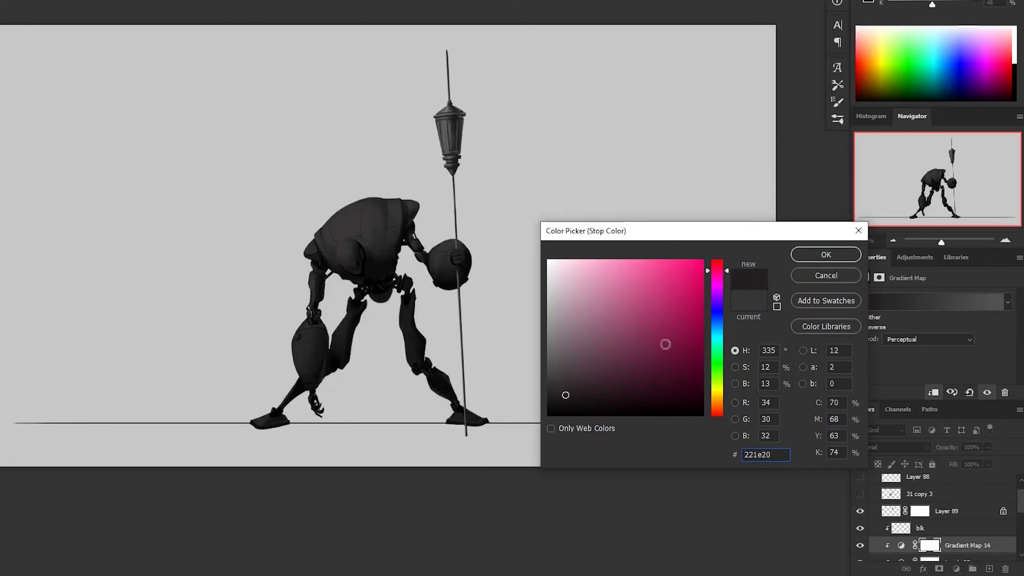
pyautogui.click(826, 254)
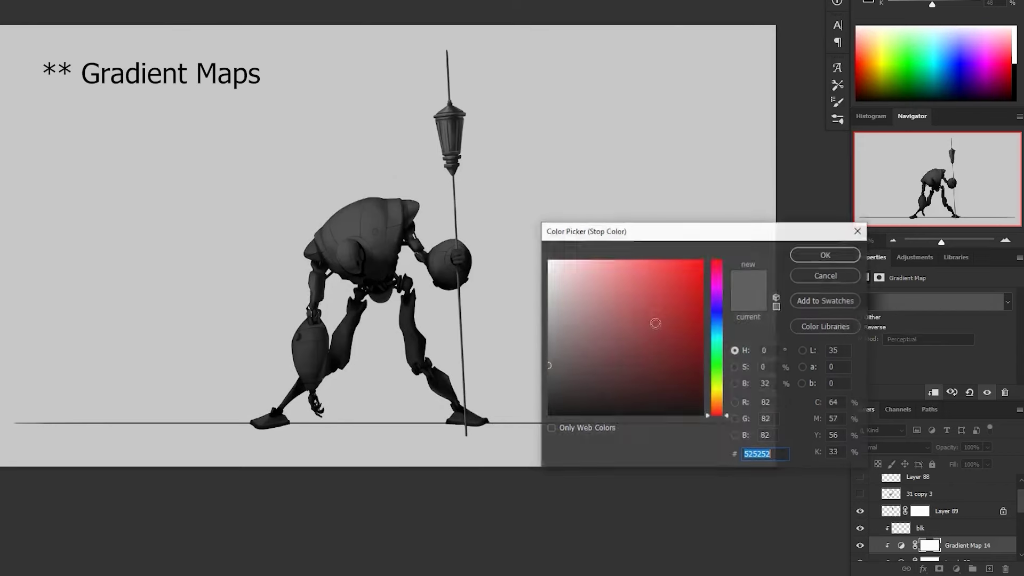
# - Recolour the gradient map's grey stop to 5f3744 and its light stop to a saturated crimson
pyautogui.click(717, 268)
pyautogui.moveTo(601, 366)
pyautogui.mouseDown()
pyautogui.moveTo(619, 377)
pyautogui.moveTo(613, 358)
pyautogui.mouseUp()
pyautogui.click(826, 254)
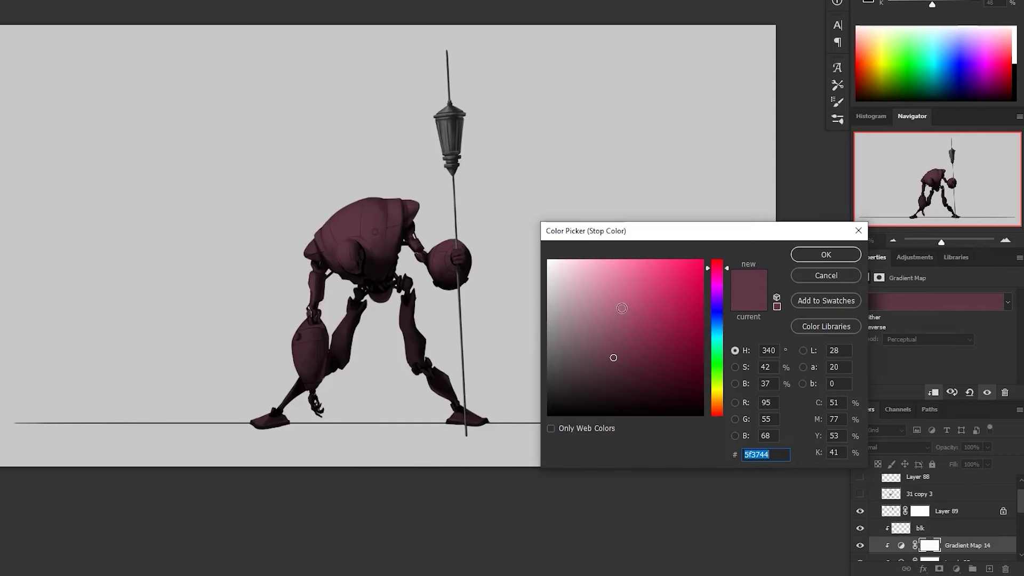
pyautogui.moveTo(622, 310)
pyautogui.mouseDown()
pyautogui.moveTo(635, 299)
pyautogui.moveTo(658, 324)
pyautogui.moveTo(672, 320)
pyautogui.mouseUp()
pyautogui.click(826, 254)
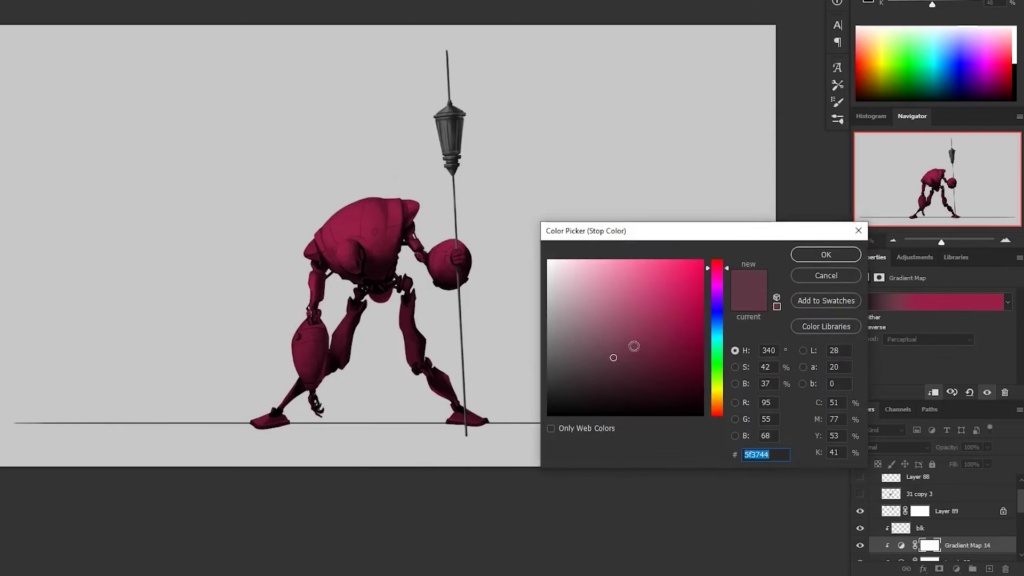
# - Set the gradient map's middle stop to 420a26 and its darkest stop to 1c0117
pyautogui.moveTo(668, 375); pyautogui.dragTo(680, 375)
pyautogui.click(726, 273)
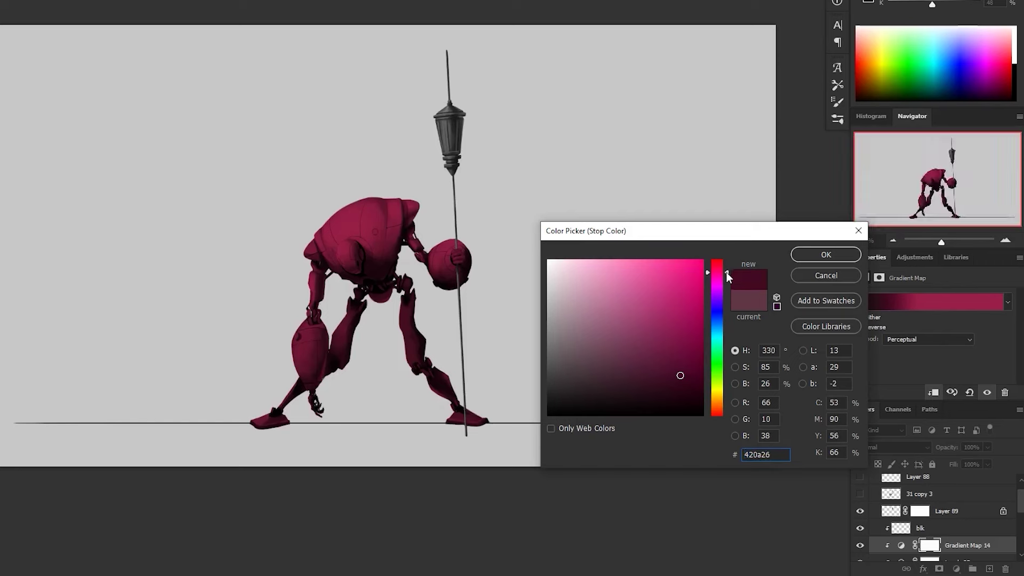
pyautogui.click(811, 256)
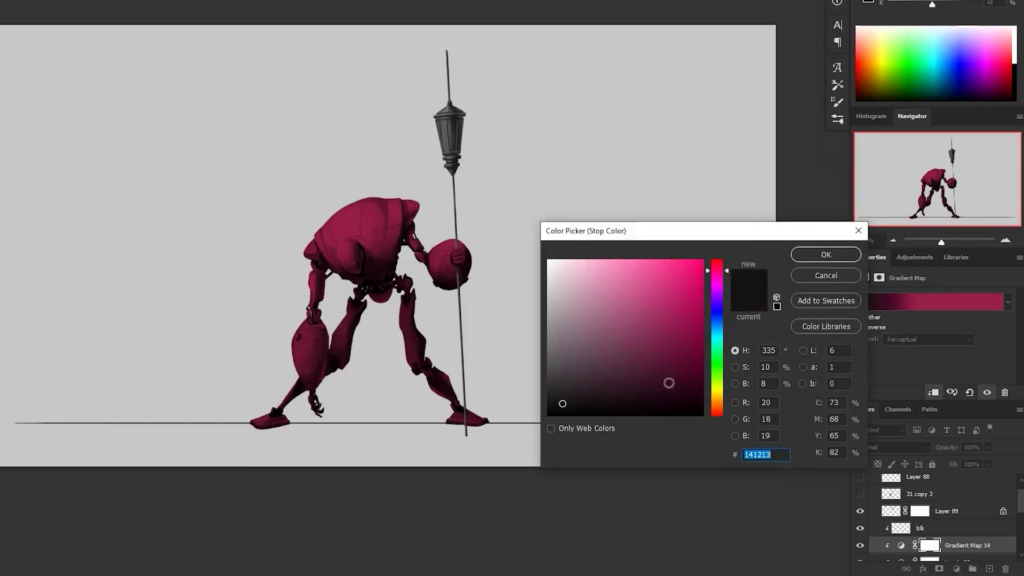
pyautogui.click(696, 399)
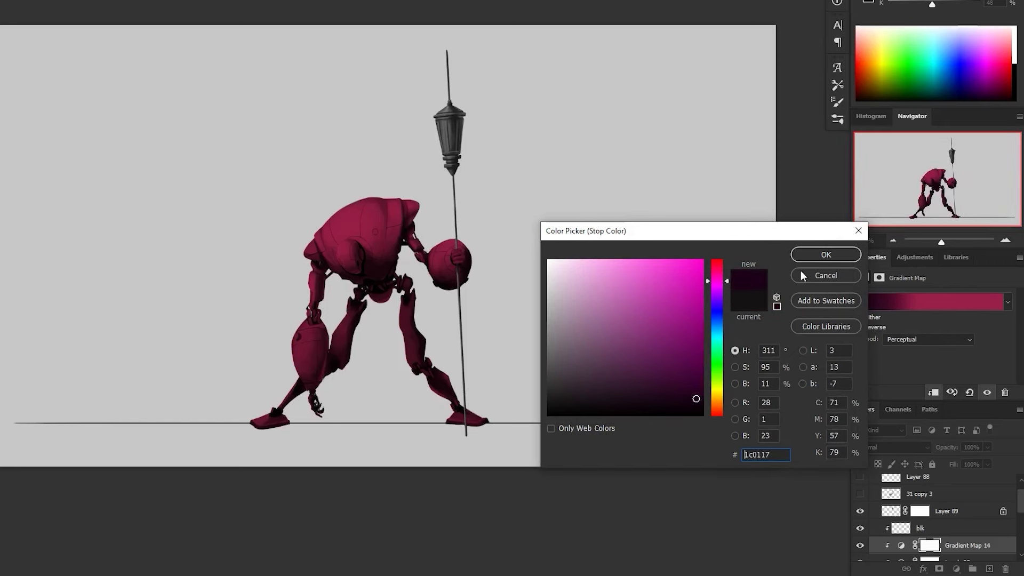
pyautogui.click(835, 255)
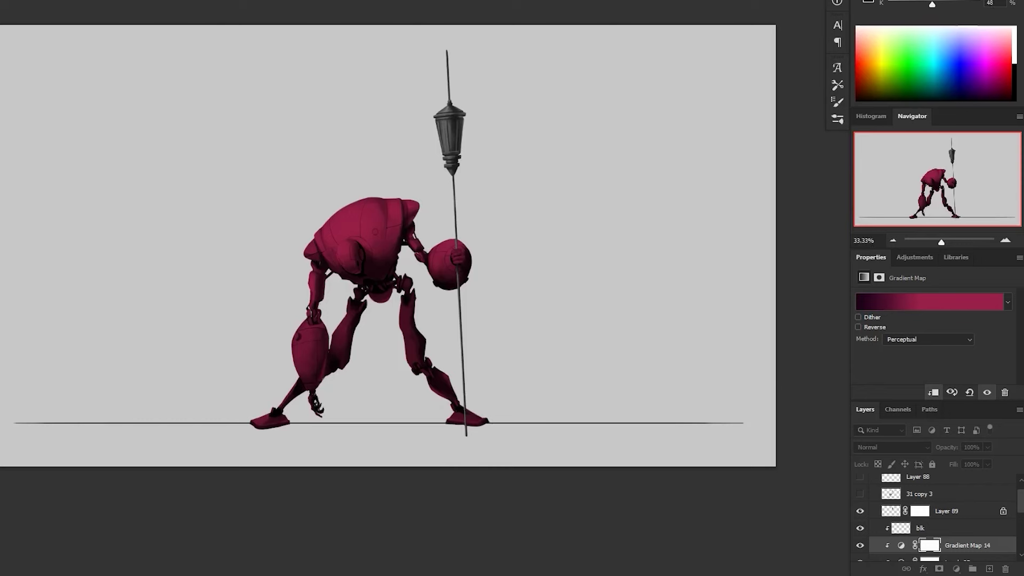
# - Review the Levels 25 settings and hide the Gradient Map 14 layer
pyautogui.click(864, 547)
pyautogui.click(865, 546)
pyautogui.moveTo(1020, 501); pyautogui.dragTo(1020, 507)
pyautogui.click(964, 539)
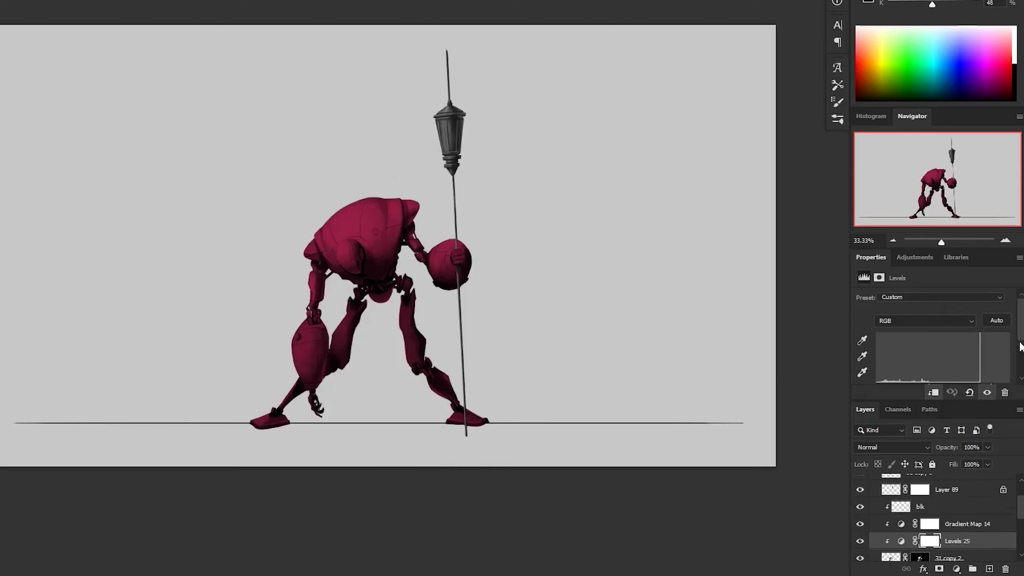
pyautogui.scroll(-3, 949, 360)
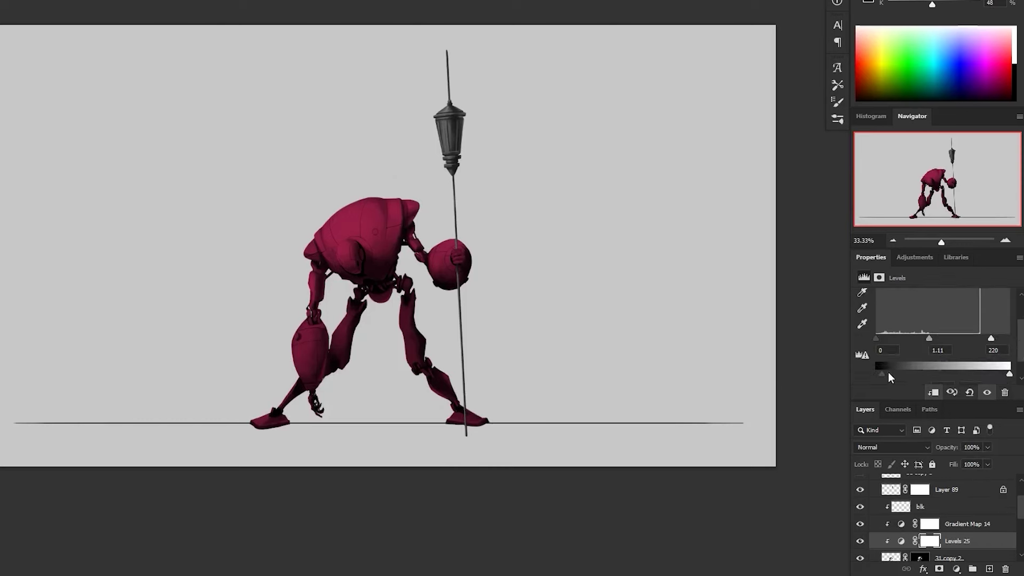
pyautogui.click(860, 524)
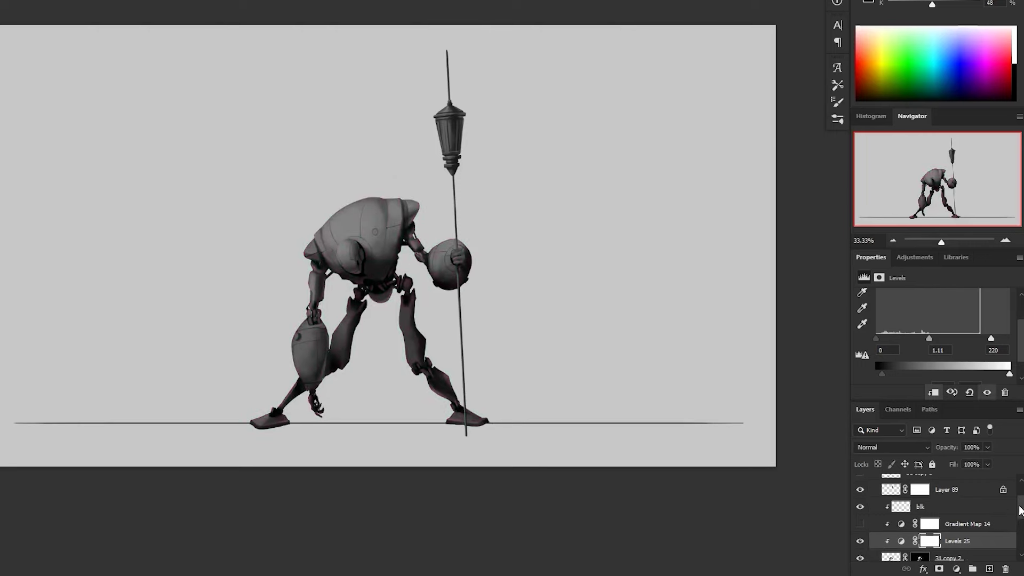
# - Create a new layer clipped to the 31 copy layer, then activate the 31 copy 2 layer's pixels
pyautogui.moveTo(1019, 511); pyautogui.dragTo(1019, 520)
pyautogui.click(918, 539)
pyautogui.click(989, 568)
pyautogui.keyDown('alt'); pyautogui.click(924, 545); pyautogui.keyUp('alt')
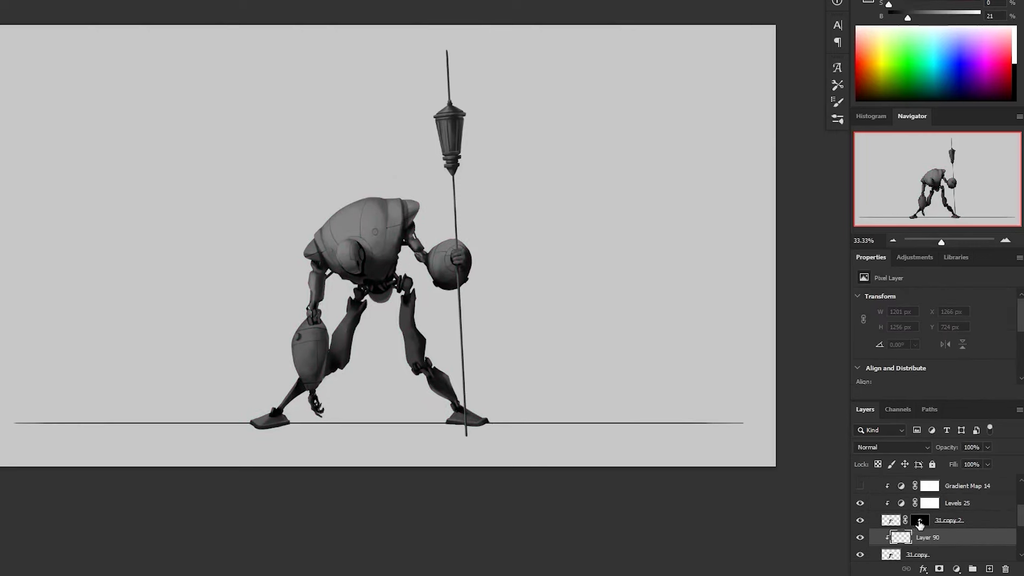
pyautogui.click(891, 521)
pyautogui.scroll(2, 383, 304)
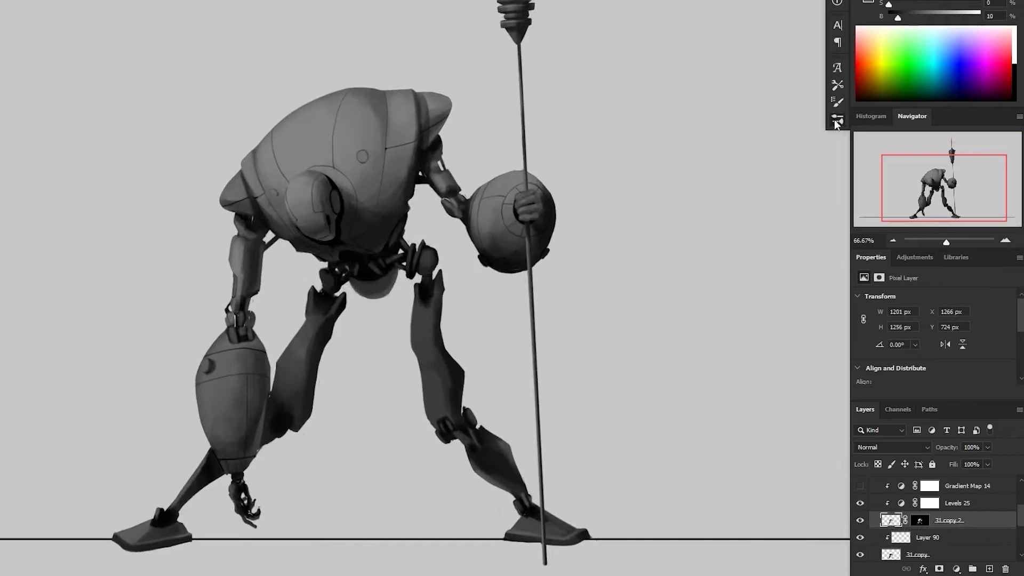
# - Choose a brush preset and paint broad tone on Layer 90 across the robot's lower arm and torso with an enlarged brush
pyautogui.click(837, 122)
pyautogui.moveTo(820, 212); pyautogui.dragTo(819, 252)
pyautogui.click(717, 325)
pyautogui.click(804, 62)
pyautogui.scroll(-1, 555, 350)
pyautogui.scroll(-1, 504, 448)
pyautogui.click(922, 539)
pyautogui.moveTo(495, 352)
pyautogui.mouseDown()
pyautogui.moveTo(463, 334)
pyautogui.moveTo(501, 402)
pyautogui.moveTo(433, 322)
pyautogui.mouseUp()
pyautogui.press(']')
pyautogui.press(']')
pyautogui.press(']')
pyautogui.press(']')
pyautogui.press(']')
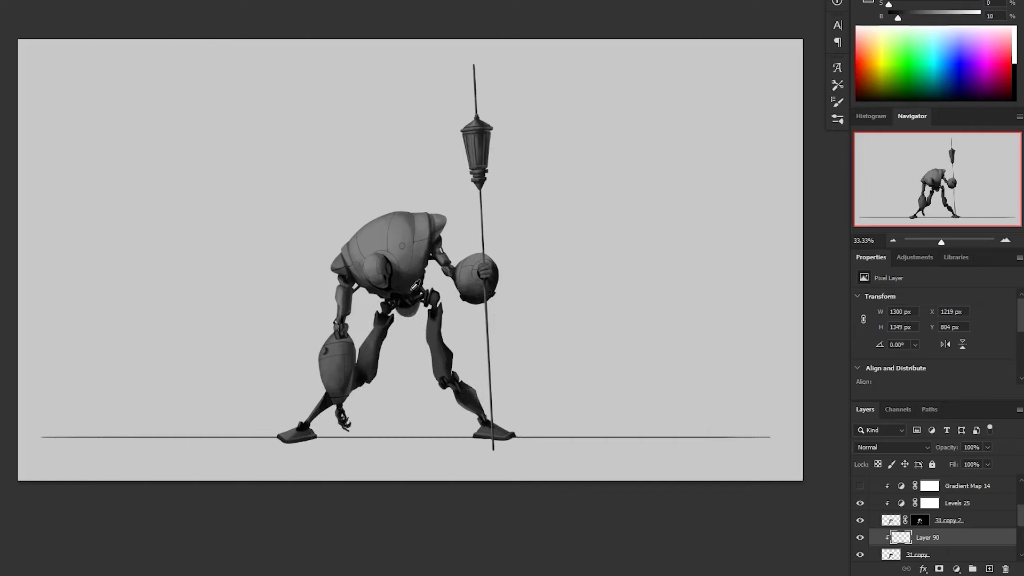
pyautogui.moveTo(351, 338); pyautogui.dragTo(414, 219)
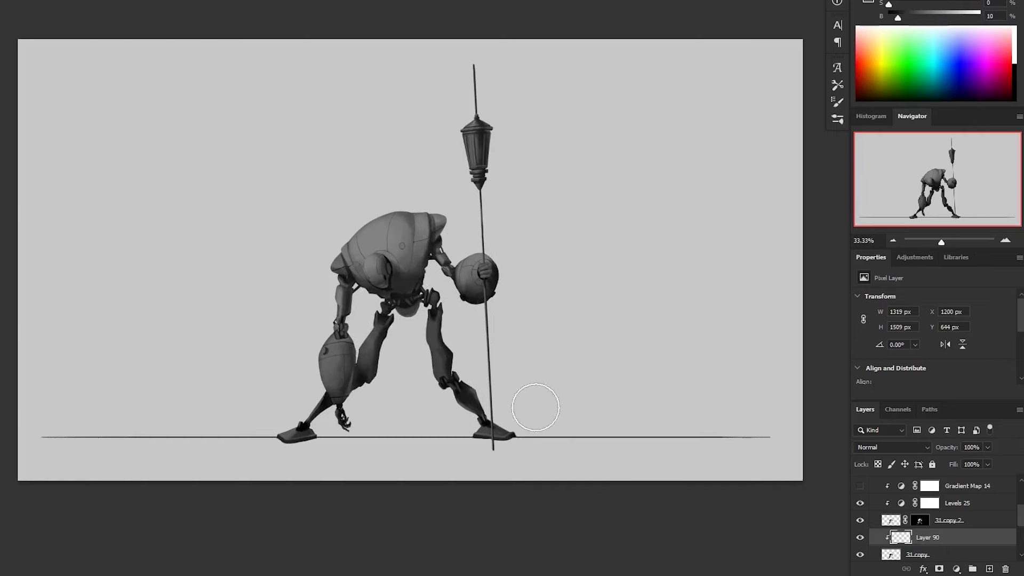
# - Show the Gradient Map 14 layer and add a clipped Hue/Saturation adjustment above it, shifting the hue slightly towards red
pyautogui.press('z')
pyautogui.click(515, 335)
pyautogui.click(860, 486)
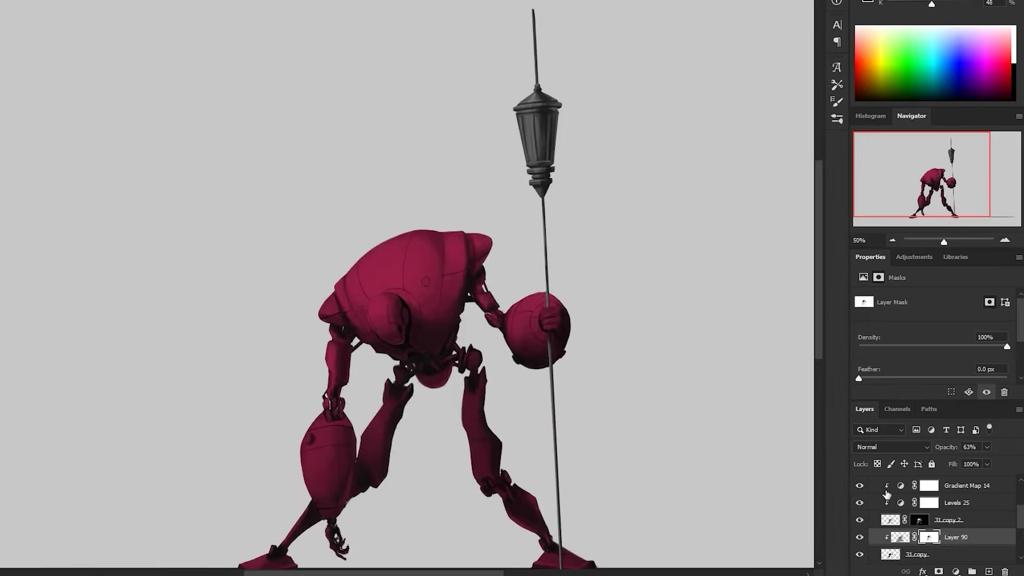
pyautogui.click(955, 491)
pyautogui.scroll(2, 953, 520)
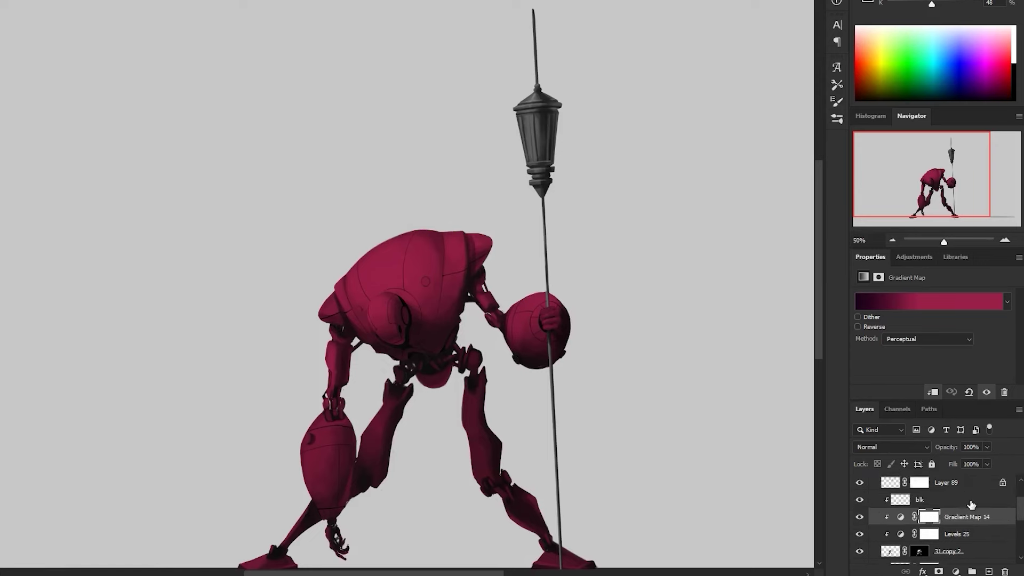
pyautogui.click(956, 571)
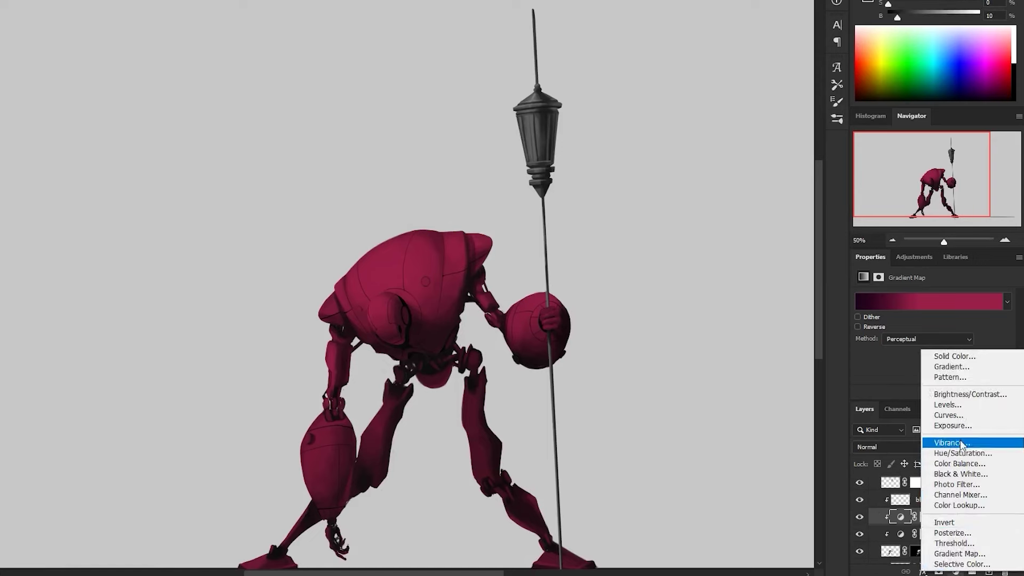
pyautogui.click(960, 451)
pyautogui.scroll(-1, 971, 333)
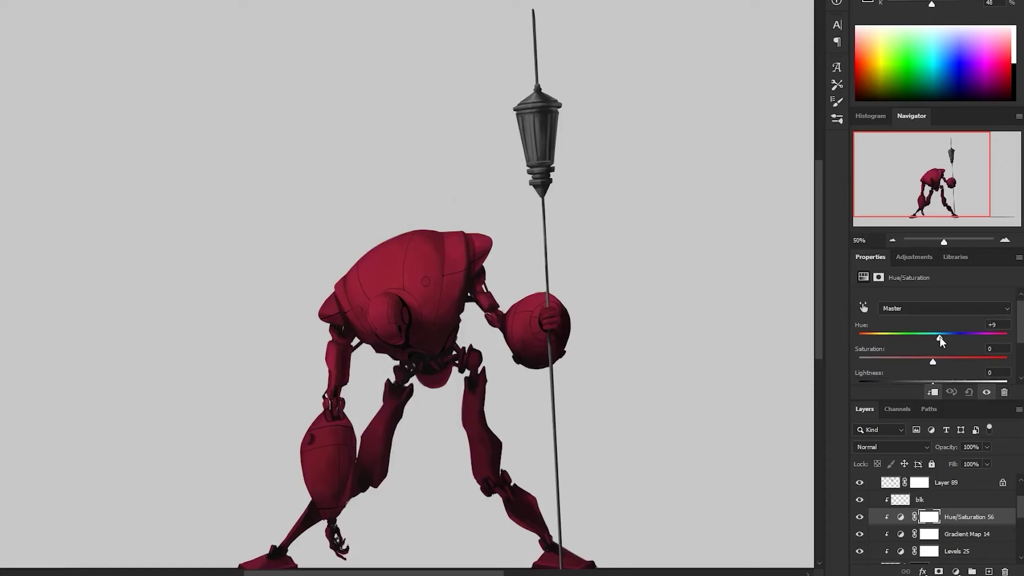
pyautogui.moveTo(937, 338)
pyautogui.mouseDown()
pyautogui.moveTo(924, 337)
pyautogui.moveTo(936, 337)
pyautogui.mouseUp()
# - Create a new layer above the Hue/Saturation 56 layer, name it color and set its blend mode to Color
pyautogui.click(989, 572)
pyautogui.doubleClick(933, 516)
pyautogui.write('color')
pyautogui.press('Return')
pyautogui.click(892, 447)
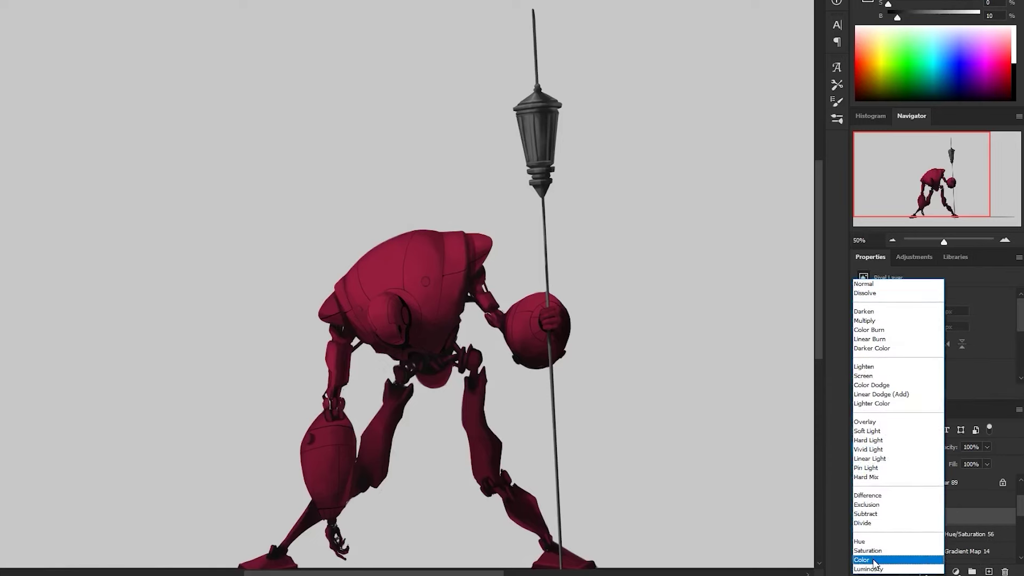
pyautogui.click(873, 559)
# - Hide Hue/Saturation 56 and paint a sampled red, raised to 92% saturation and 71% brightness, over the robot's back and near arm
pyautogui.moveTo(612, 425); pyautogui.dragTo(563, 385)
pyautogui.moveTo(412, 305); pyautogui.dragTo(407, 297)
pyautogui.keyDown('alt'); pyautogui.click(347, 218); pyautogui.keyUp('alt')
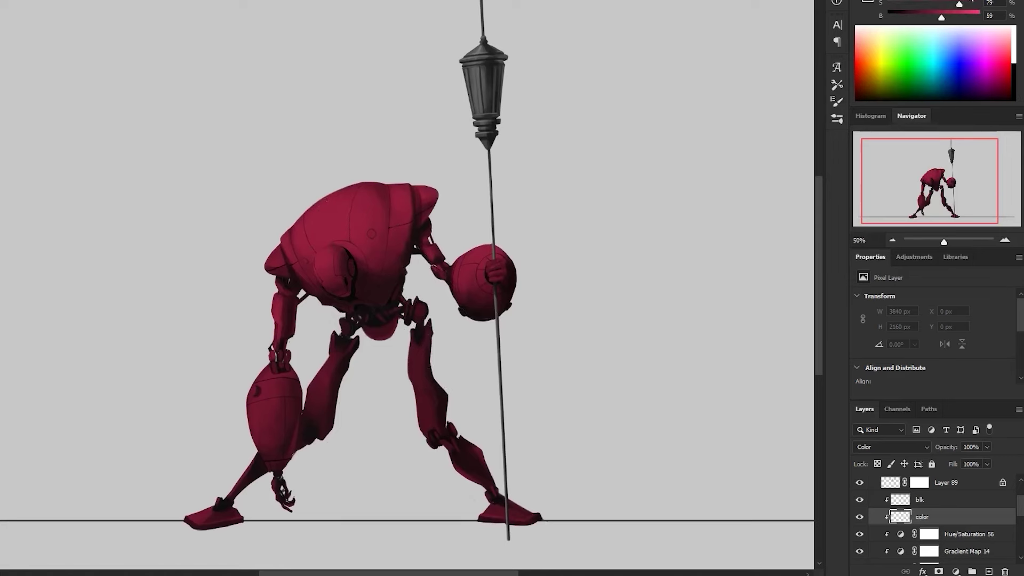
pyautogui.click(859, 534)
pyautogui.click(961, 17)
pyautogui.click(970, 4)
pyautogui.moveTo(389, 162)
pyautogui.mouseDown()
pyautogui.moveTo(258, 254)
pyautogui.moveTo(275, 283)
pyautogui.mouseUp()
pyautogui.click(952, 16)
pyautogui.moveTo(340, 225)
pyautogui.mouseDown()
pyautogui.moveTo(314, 209)
pyautogui.moveTo(254, 314)
pyautogui.moveTo(382, 199)
pyautogui.moveTo(271, 427)
pyautogui.moveTo(222, 486)
pyautogui.mouseUp()
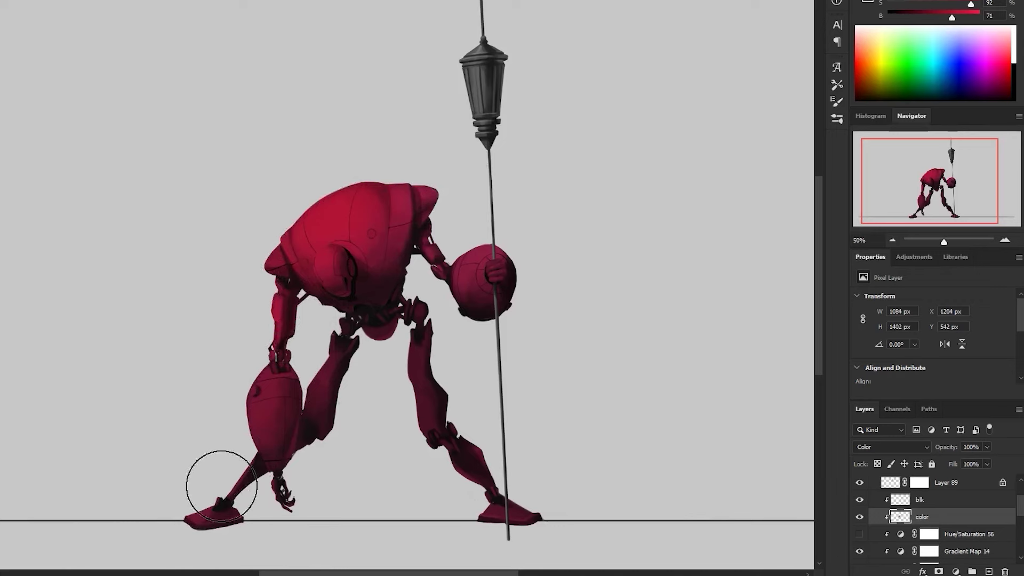
# - Paint a purple of 92% saturation and 59% brightness on the color layer over the robot's far side, lower body and legs
pyautogui.click(964, 1)
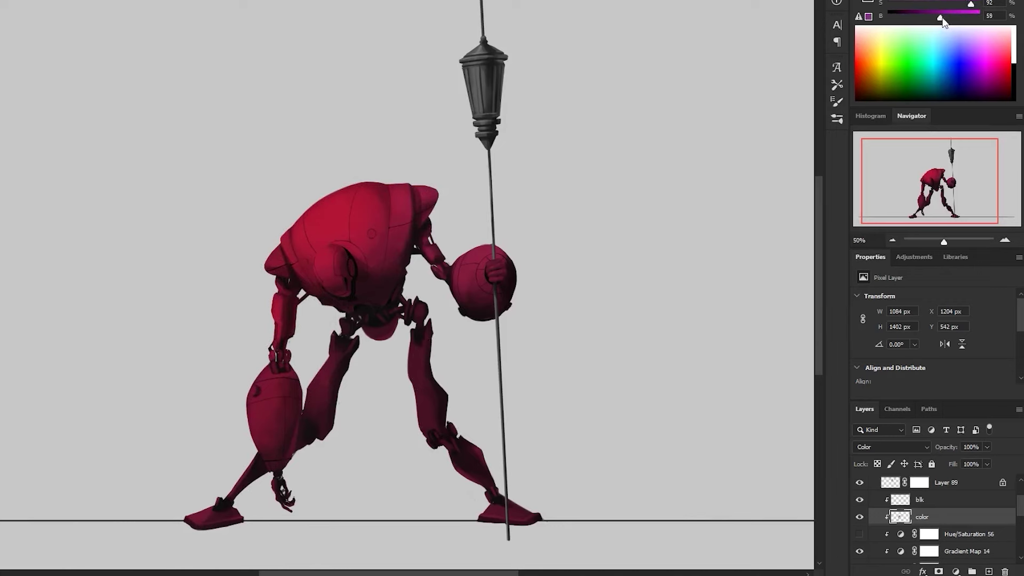
pyautogui.moveTo(516, 278)
pyautogui.mouseDown()
pyautogui.moveTo(445, 408)
pyautogui.moveTo(516, 233)
pyautogui.moveTo(398, 271)
pyautogui.moveTo(384, 243)
pyautogui.moveTo(320, 315)
pyautogui.moveTo(309, 365)
pyautogui.moveTo(240, 491)
pyautogui.mouseUp()
pyautogui.moveTo(475, 295)
pyautogui.mouseDown()
pyautogui.moveTo(479, 367)
pyautogui.moveTo(563, 539)
pyautogui.moveTo(573, 463)
pyautogui.mouseUp()
pyautogui.press('space')
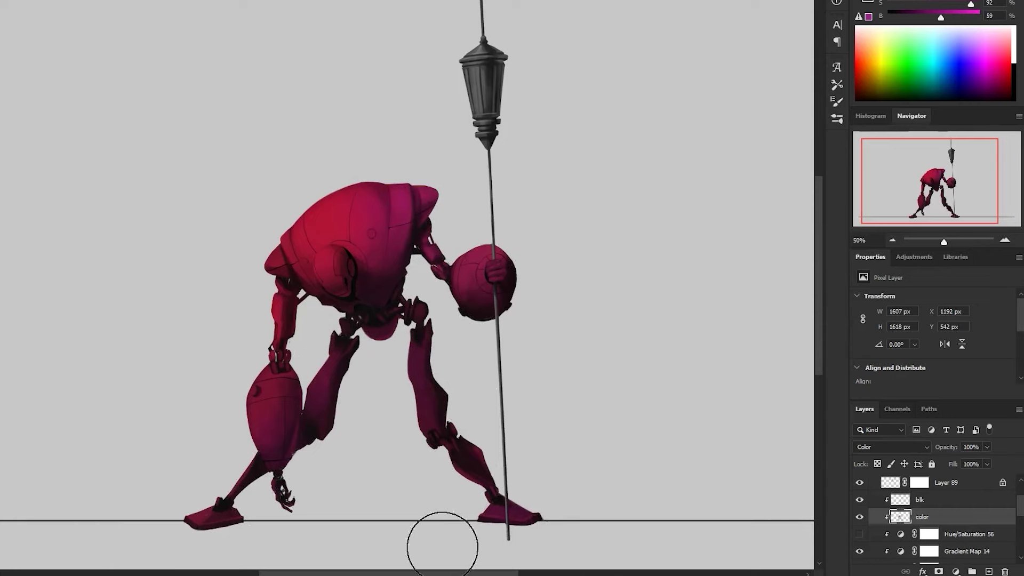
# - Add a clipped Hue/Saturation adjustment above the color layer with hue -135, saturation -72 and lightness -22
pyautogui.moveTo(539, 391); pyautogui.dragTo(522, 321)
pyautogui.keyDown('alt'); pyautogui.click(626, 341); pyautogui.keyUp('alt')
pyautogui.press('f')
pyautogui.keyDown('ctrl'); pyautogui.click(517, 368); pyautogui.keyUp('ctrl')
pyautogui.click(956, 571)
pyautogui.click(962, 450)
pyautogui.moveTo(933, 338); pyautogui.dragTo(872, 342)
pyautogui.moveTo(933, 367)
pyautogui.mouseDown()
pyautogui.moveTo(880, 370)
pyautogui.moveTo(914, 369)
pyautogui.mouseUp()
pyautogui.scroll(-1, 979, 365)
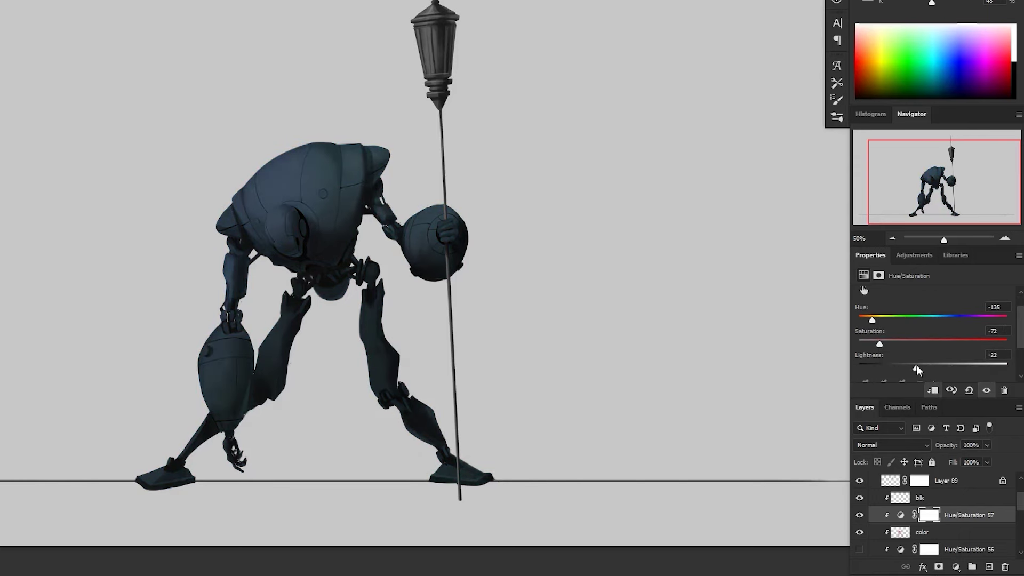
# - Invert the Hue/Saturation 57 mask to black and choose a brush preset for painting on it
pyautogui.hotkey('ctrl', 'i')
pyautogui.click(922, 515)
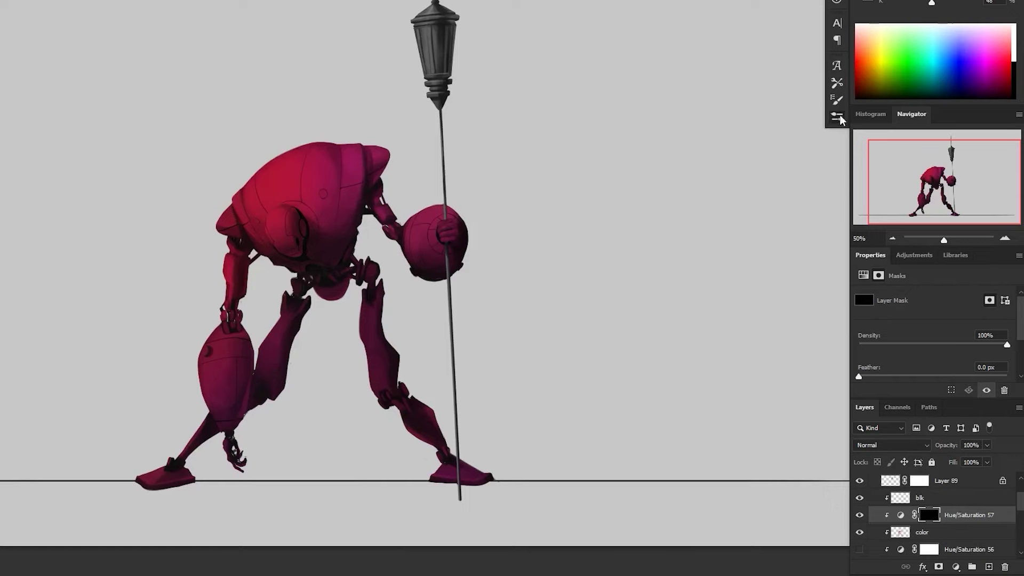
pyautogui.click(840, 116)
pyautogui.moveTo(819, 177); pyautogui.dragTo(771, 142)
pyautogui.click(837, 116)
pyautogui.scroll(1, 287, 307)
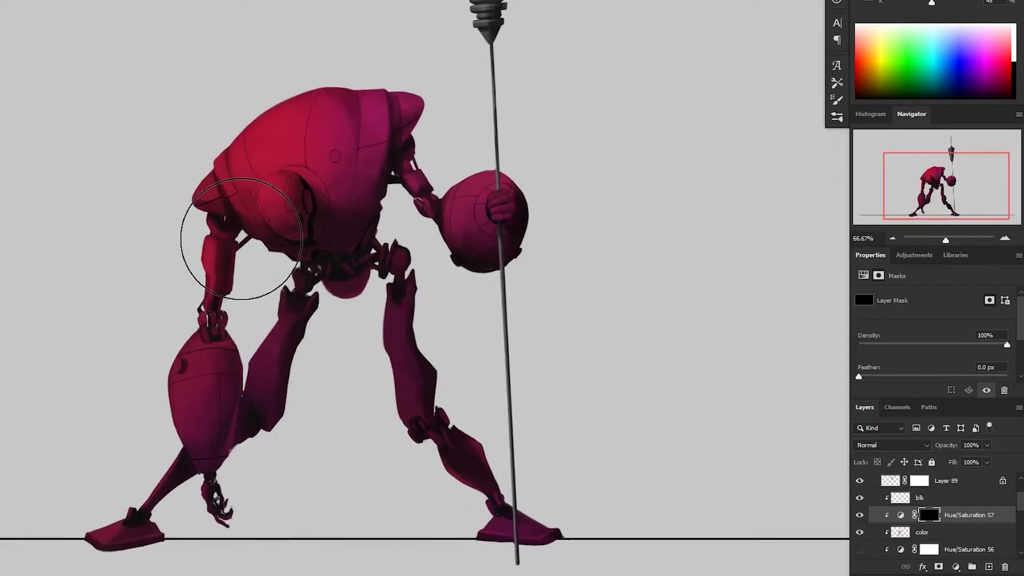
# - Shrink the brush and paint on the Hue/Saturation 57 mask to reveal the adjustment on the robot's near upper arm
pyautogui.press('[')
pyautogui.press('[')
pyautogui.press('[')
pyautogui.press('[')
pyautogui.press('[')
pyautogui.press('[')
pyautogui.press('[')
pyautogui.press('[')
pyautogui.press('[')
pyautogui.press('[')
pyautogui.press('[')
pyautogui.press('[')
pyautogui.moveTo(216, 250)
pyautogui.mouseDown()
pyautogui.moveTo(220, 278)
pyautogui.moveTo(244, 276)
pyautogui.moveTo(228, 260)
pyautogui.mouseUp()
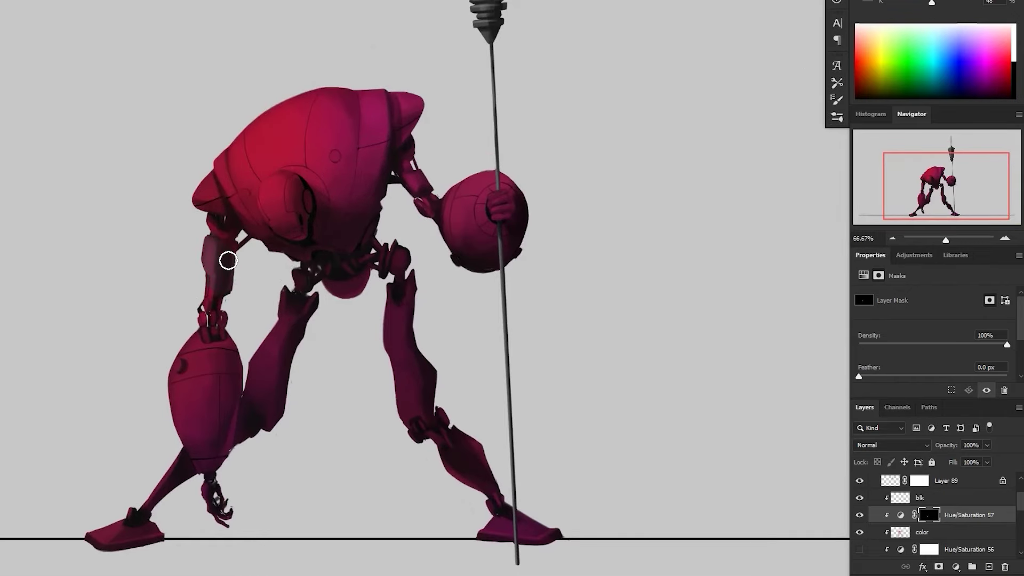
# - Try a saturation of -77 on Hue/Saturation 57, check its visibility and undo a further saturation change
pyautogui.click(900, 515)
pyautogui.moveTo(877, 366); pyautogui.dragTo(851, 372)
pyautogui.click(859, 515)
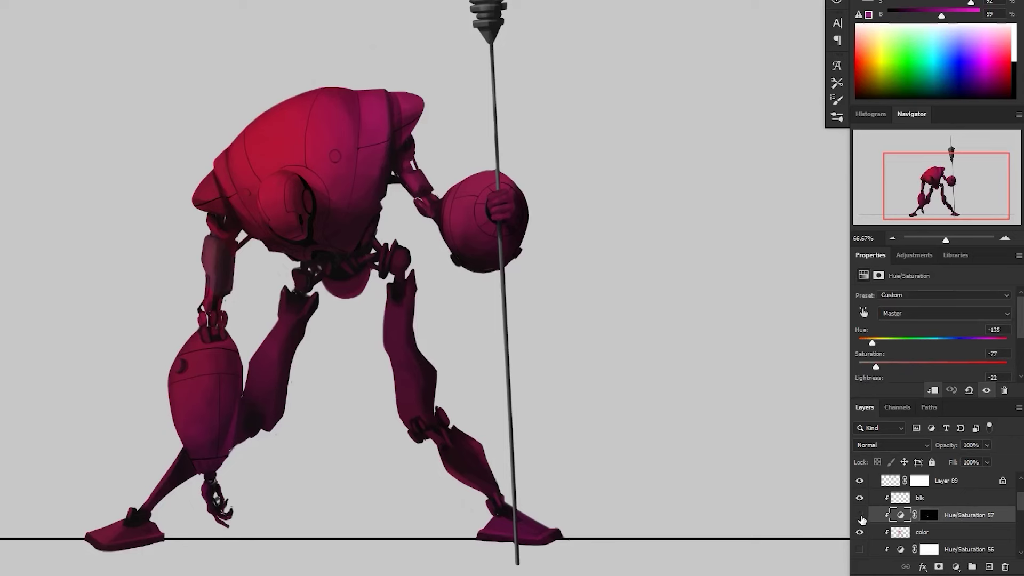
pyautogui.scroll(-1, 1020, 502)
pyautogui.moveTo(876, 367); pyautogui.dragTo(843, 371)
pyautogui.hotkey('ctrl', 'z')
# - Toggle the clipping of Hue/Saturation 57 and try a hue of -31 and a saturation of -100 on it
pyautogui.keyDown('alt'); pyautogui.click(948, 505); pyautogui.keyUp('alt')
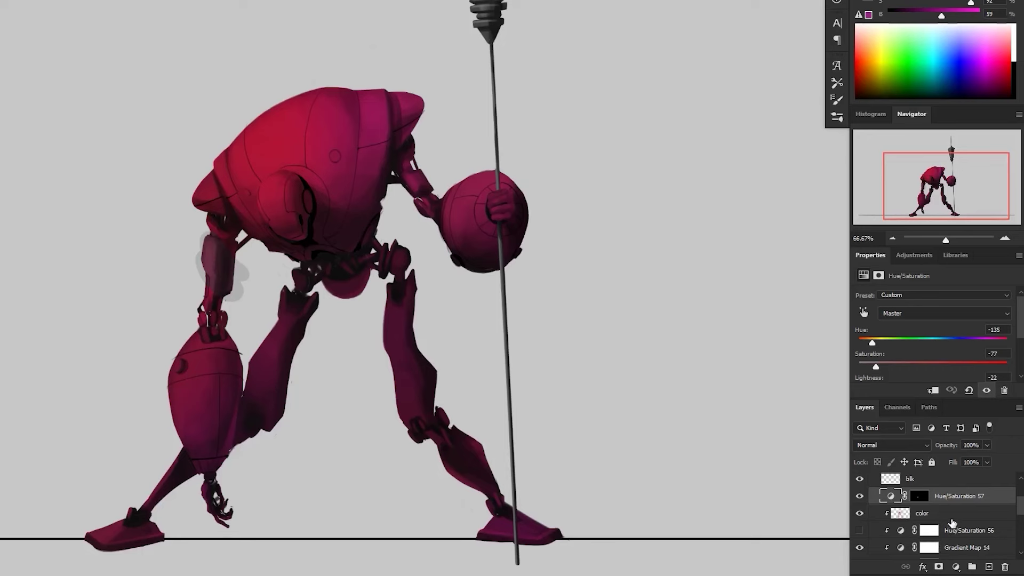
pyautogui.keyDown('alt'); pyautogui.click(951, 504); pyautogui.keyUp('alt')
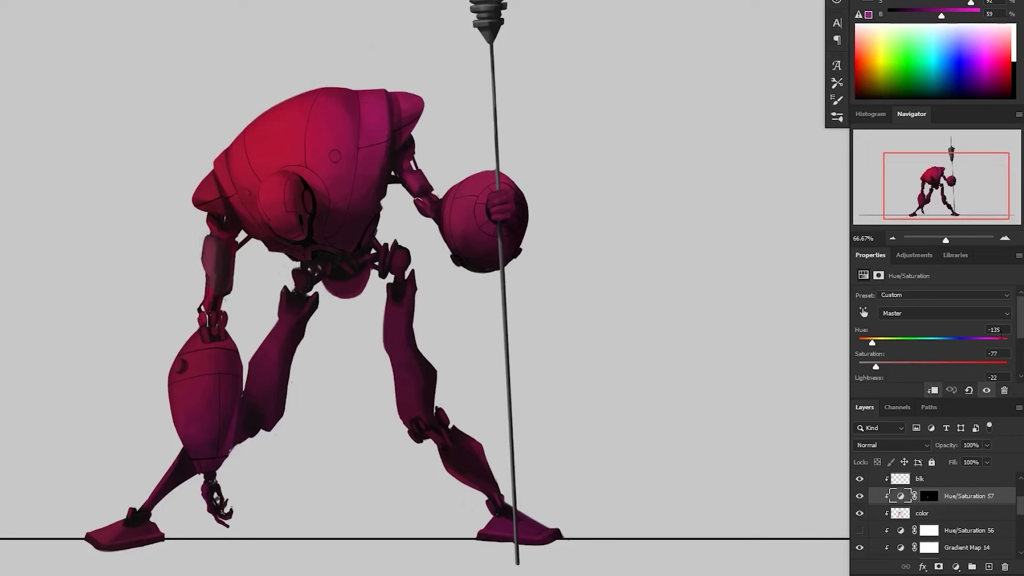
pyautogui.scroll(-1, 872, 331)
pyautogui.click(911, 329)
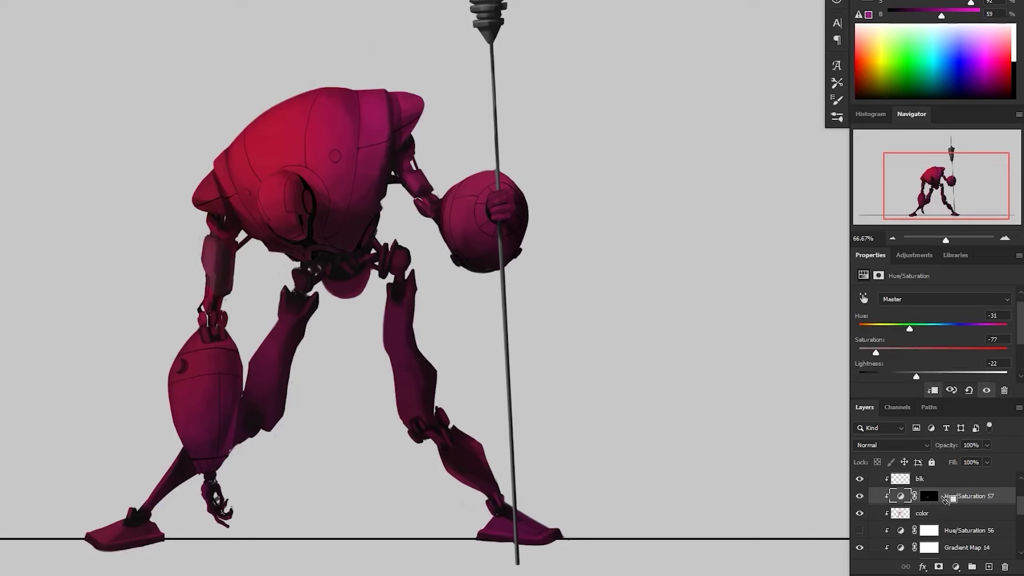
pyautogui.scroll(2, 875, 533)
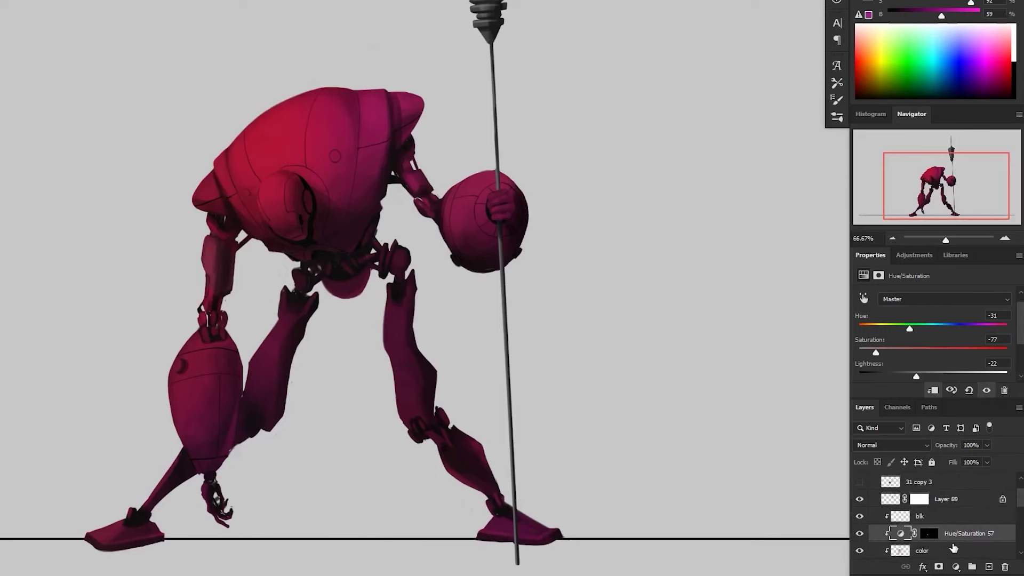
pyautogui.keyDown('alt'); pyautogui.click(955, 542); pyautogui.keyUp('alt')
pyautogui.click(877, 353)
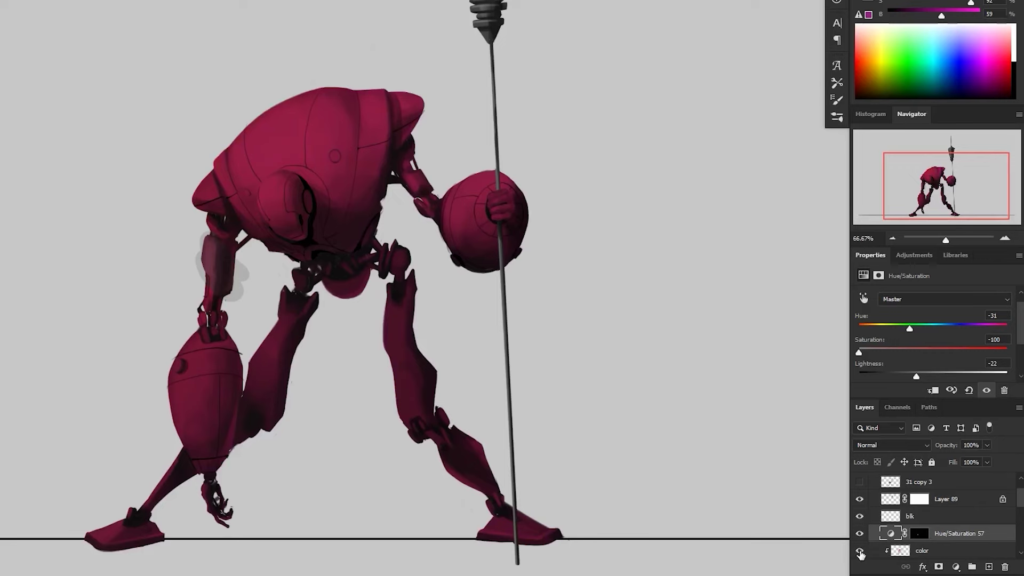
# - Clip the Hue/Saturation 57 layer to the robot again and select its mask
pyautogui.click(920, 536)
pyautogui.keyDown('alt'); pyautogui.click(921, 537); pyautogui.keyUp('alt')
pyautogui.keyDown('alt'); pyautogui.click(921, 537); pyautogui.keyUp('alt')
pyautogui.hotkey('ctrl', 'alt', 'g')
pyautogui.click(930, 539)
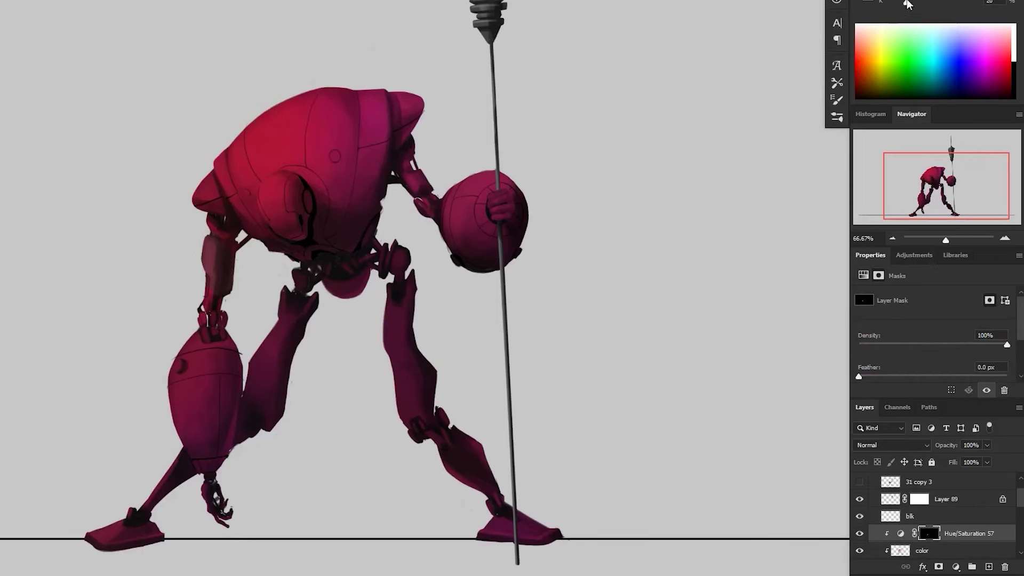
# - Set Hue/Saturation 57 to hue -123 and saturation -70 with its mask temporarily disabled, and re-enable the mask
pyautogui.click(901, 534)
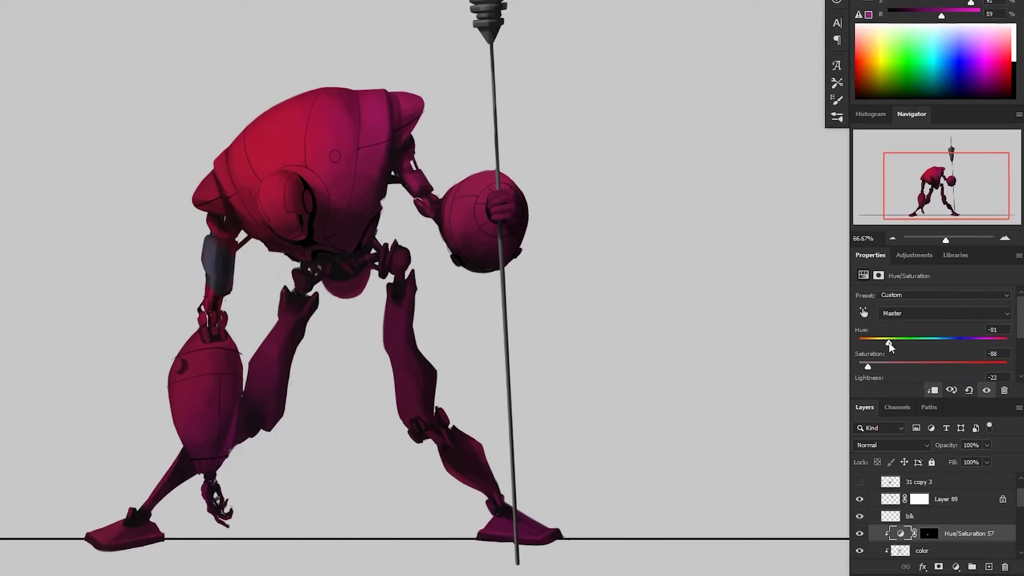
pyautogui.keyDown('shift'); pyautogui.click(930, 539); pyautogui.keyUp('shift')
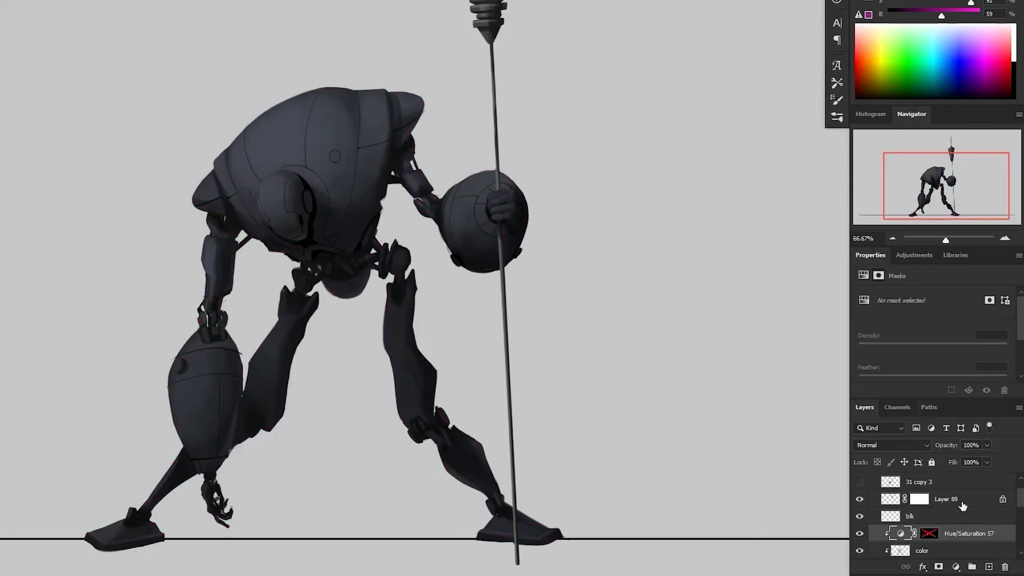
pyautogui.click(955, 532)
pyautogui.click(882, 341)
pyautogui.click(882, 365)
pyautogui.moveTo(900, 343)
pyautogui.mouseDown()
pyautogui.moveTo(909, 342)
pyautogui.moveTo(883, 346)
pyautogui.mouseUp()
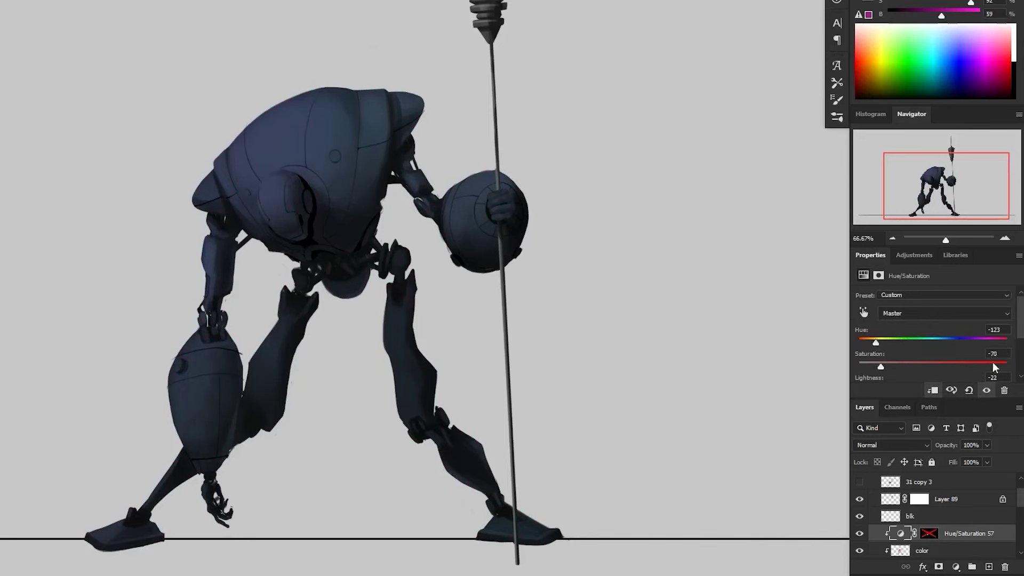
pyautogui.keyDown('shift'); pyautogui.click(930, 539); pyautogui.keyUp('shift')
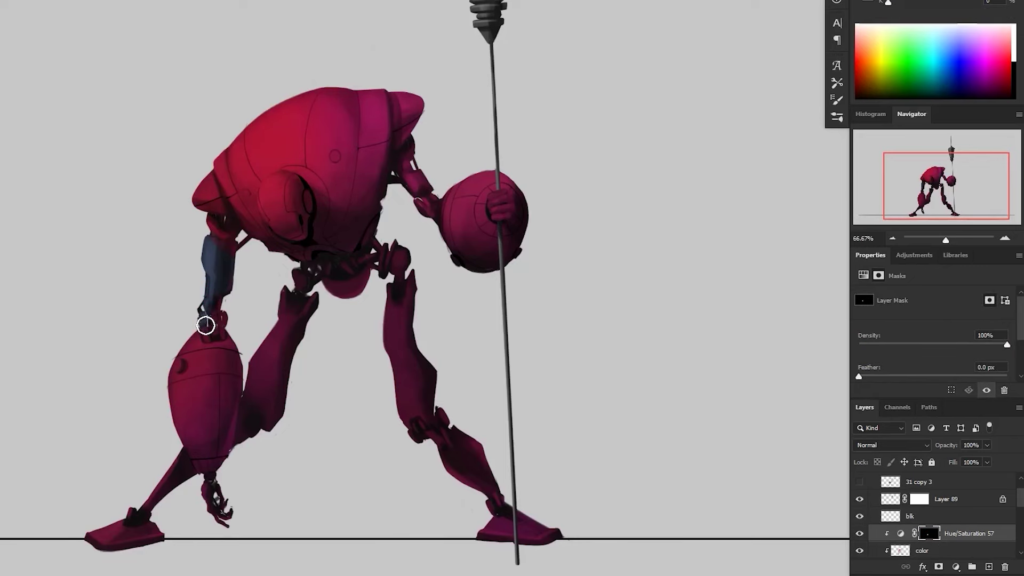
# - Clip the blk layer again and make the Hue/Saturation 57 mask active
pyautogui.click(943, 520)
pyautogui.click(929, 535)
pyautogui.keyDown('alt'); pyautogui.click(913, 525); pyautogui.keyUp('alt')
# - Paint on the Hue/Saturation 57 mask to turn the near arm's joints and the robot's pelvis and hip joints blue-grey
pyautogui.moveTo(274, 366)
pyautogui.mouseDown()
pyautogui.moveTo(266, 396)
pyautogui.moveTo(279, 397)
pyautogui.mouseUp()
pyautogui.moveTo(282, 293)
pyautogui.mouseDown()
pyautogui.moveTo(270, 277)
pyautogui.moveTo(303, 299)
pyautogui.mouseUp()
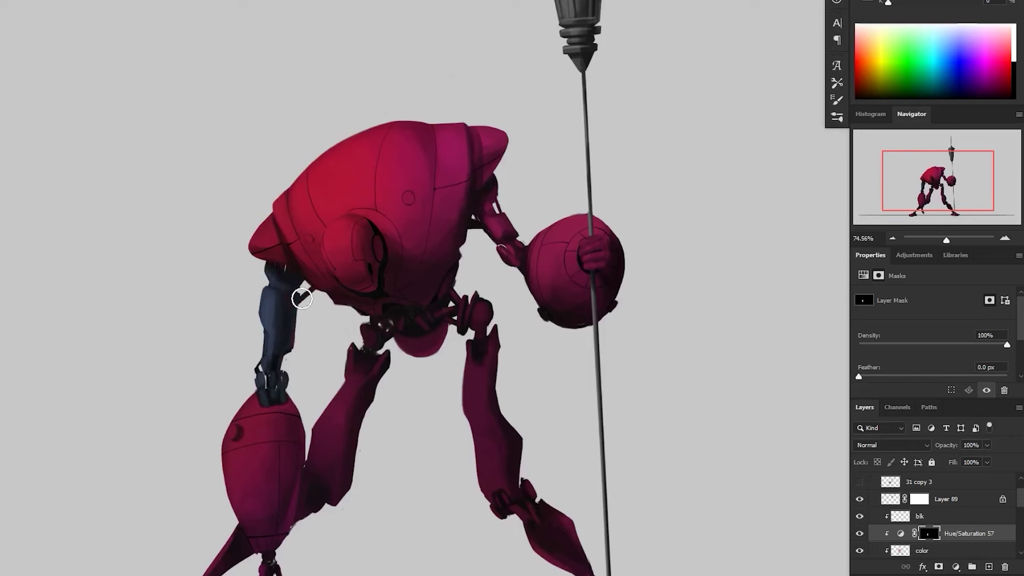
pyautogui.moveTo(482, 395); pyautogui.dragTo(462, 364)
pyautogui.moveTo(395, 304)
pyautogui.mouseDown()
pyautogui.moveTo(430, 322)
pyautogui.moveTo(420, 291)
pyautogui.moveTo(436, 257)
pyautogui.moveTo(434, 287)
pyautogui.moveTo(455, 292)
pyautogui.moveTo(485, 269)
pyautogui.moveTo(363, 311)
pyautogui.moveTo(375, 297)
pyautogui.moveTo(412, 295)
pyautogui.mouseUp()
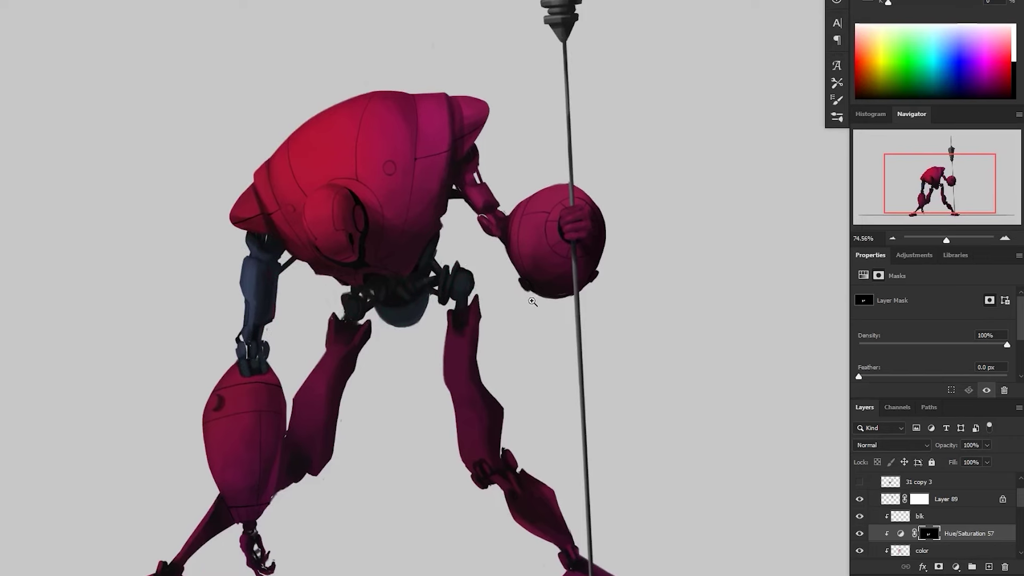
# - Paint on the same mask over the far upper arm and both pointed shoulder caps to make them blue-grey
pyautogui.hotkey('ctrl', '-')
pyautogui.moveTo(541, 396); pyautogui.dragTo(493, 401)
pyautogui.moveTo(419, 203)
pyautogui.mouseDown()
pyautogui.moveTo(432, 168)
pyautogui.moveTo(431, 239)
pyautogui.mouseUp()
pyautogui.moveTo(413, 128)
pyautogui.mouseDown()
pyautogui.moveTo(411, 160)
pyautogui.moveTo(419, 132)
pyautogui.mouseUp()
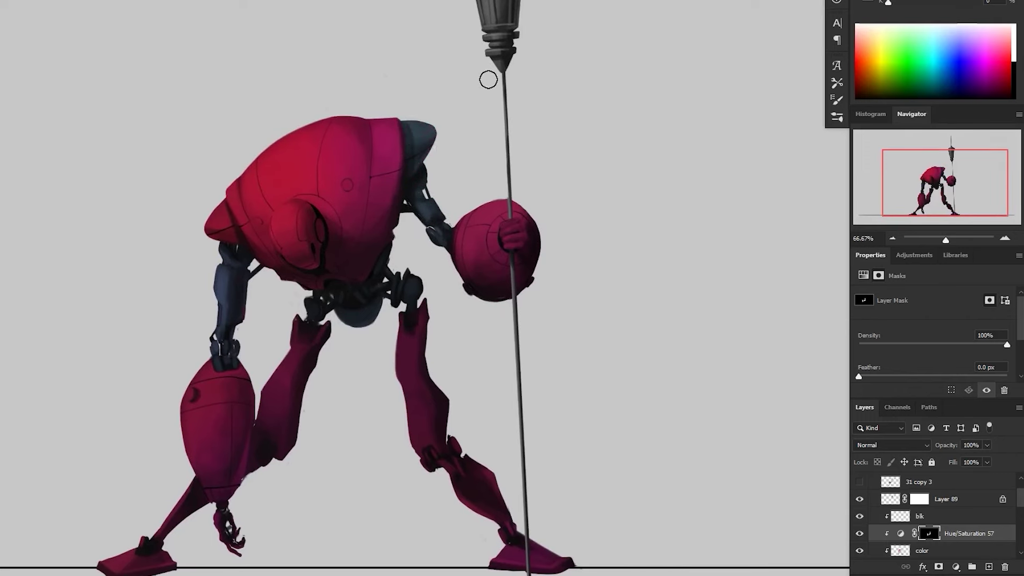
pyautogui.moveTo(220, 209)
pyautogui.mouseDown()
pyautogui.moveTo(239, 246)
pyautogui.moveTo(222, 212)
pyautogui.moveTo(201, 220)
pyautogui.mouseUp()
# - Paint the mask along the edges of the upper back panel behind the head, following its seams and the head's rim
pyautogui.scroll(-2, 459, 138)
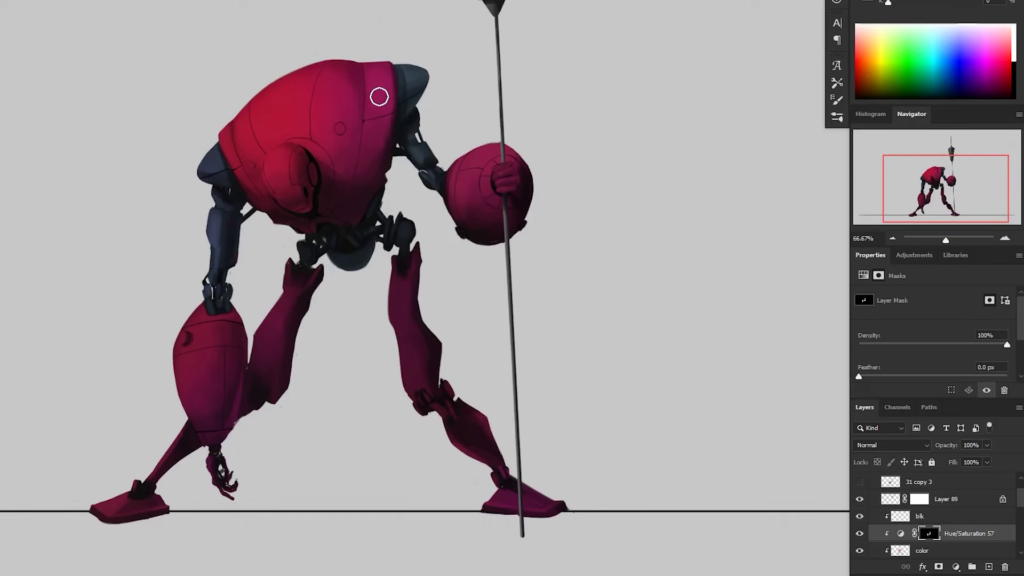
pyautogui.scroll(1, 377, 96)
pyautogui.moveTo(249, 107)
pyautogui.mouseDown()
pyautogui.moveTo(265, 108)
pyautogui.moveTo(293, 77)
pyautogui.mouseUp()
pyautogui.moveTo(197, 132); pyautogui.dragTo(199, 166)
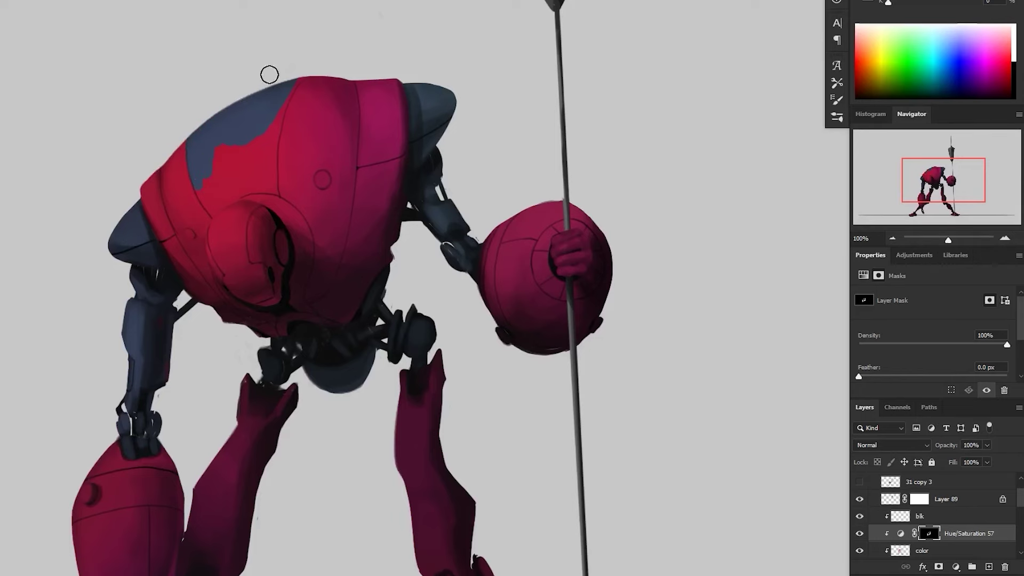
pyautogui.scroll(1, 286, 130)
pyautogui.moveTo(256, 172); pyautogui.dragTo(264, 213)
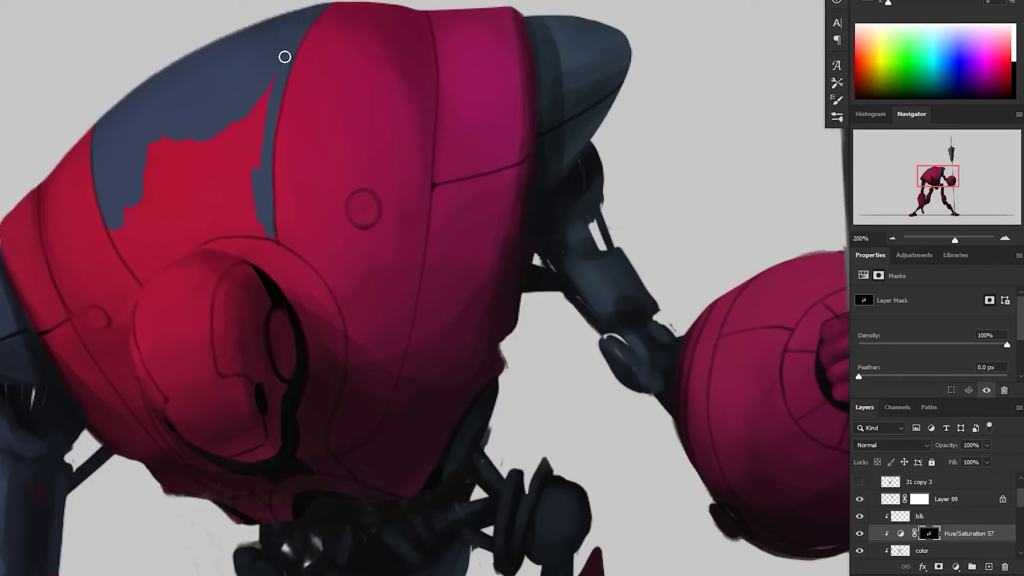
pyautogui.moveTo(117, 224); pyautogui.dragTo(132, 249)
pyautogui.moveTo(311, 136); pyautogui.dragTo(322, 105)
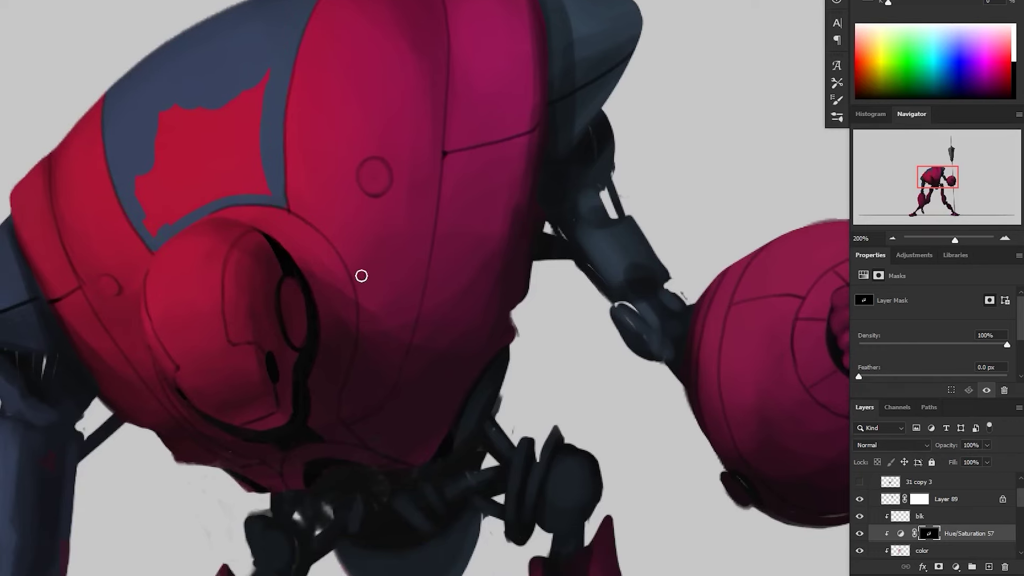
# - Fill in the remaining red centre of the upper back panel on the Hue/Saturation 57 mask
pyautogui.scroll(-2, 309, 208)
pyautogui.scroll(1, 253, 147)
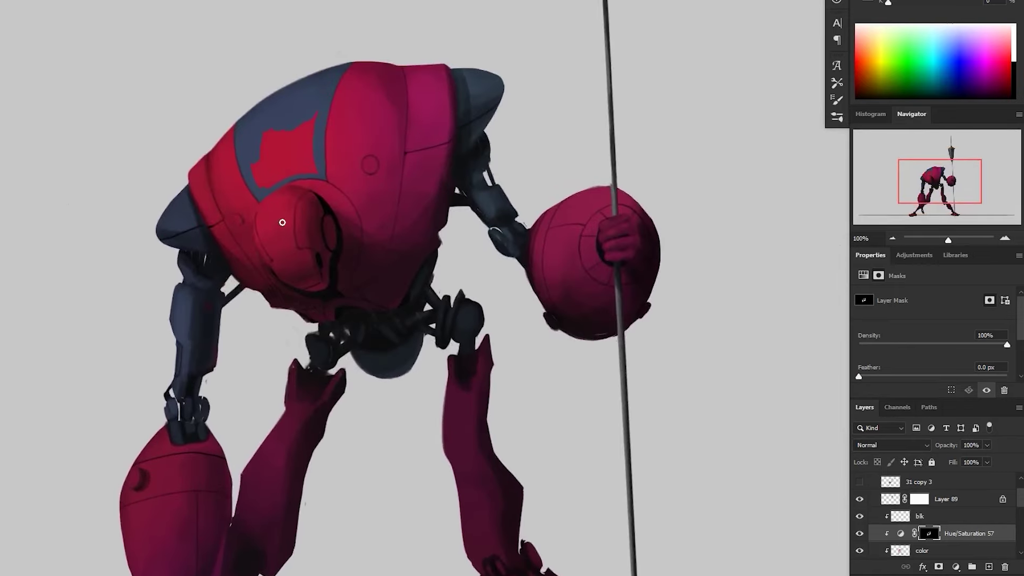
pyautogui.scroll(1, 281, 222)
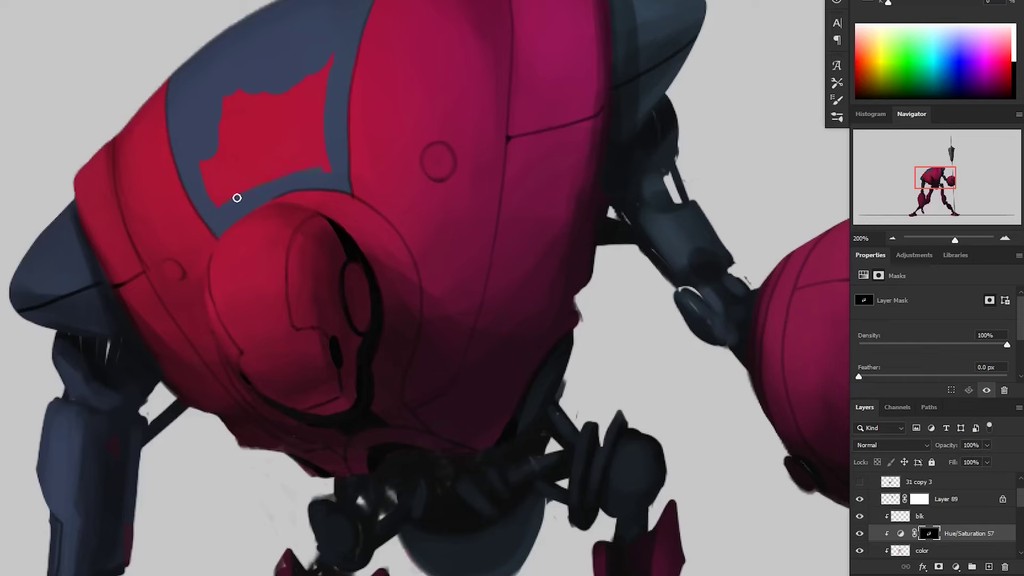
pyautogui.moveTo(321, 89)
pyautogui.mouseDown()
pyautogui.moveTo(316, 146)
pyautogui.moveTo(226, 197)
pyautogui.moveTo(328, 133)
pyautogui.moveTo(306, 114)
pyautogui.moveTo(232, 116)
pyautogui.mouseUp()
pyautogui.moveTo(629, 258); pyautogui.dragTo(623, 227)
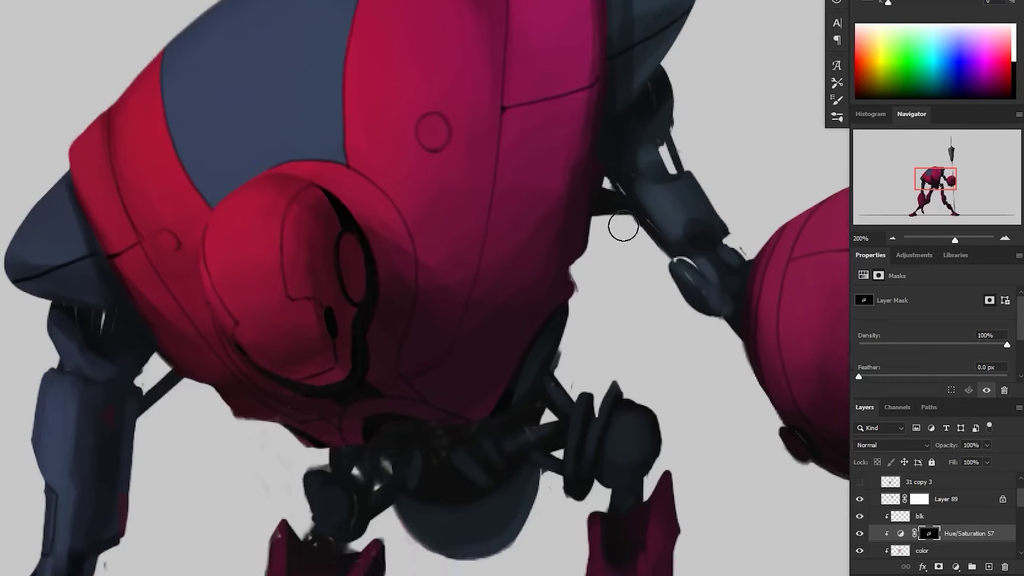
pyautogui.scroll(-2, 623, 228)
pyautogui.moveTo(604, 486); pyautogui.dragTo(559, 406)
pyautogui.moveTo(496, 441); pyautogui.dragTo(480, 396)
pyautogui.moveTo(447, 502); pyautogui.dragTo(464, 449)
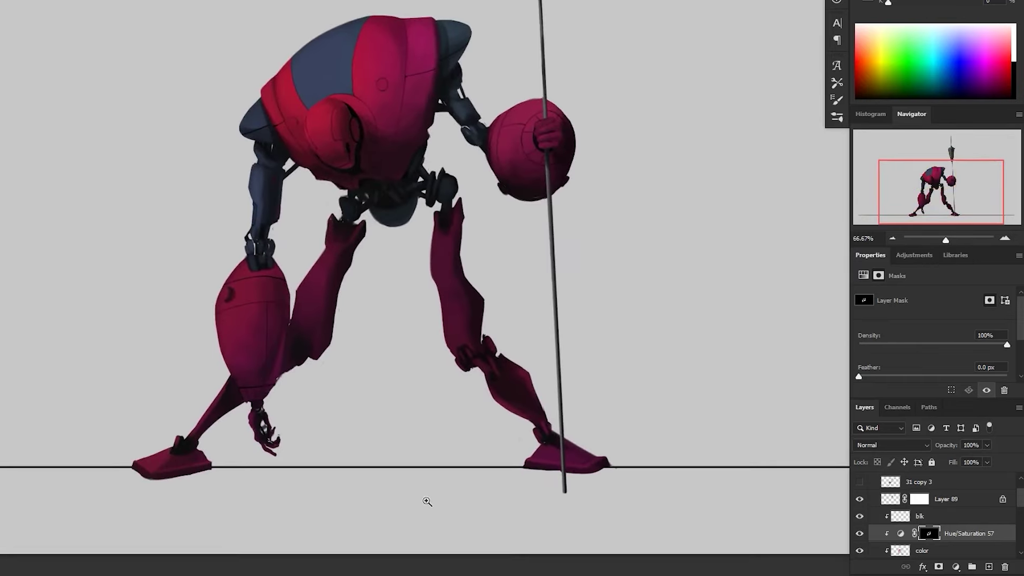
# - Paint the staff-gripping hand and the ring around it blue-grey on the Hue/Saturation 57 mask
pyautogui.doubleClick(543, 119)
pyautogui.moveTo(548, 117)
pyautogui.mouseDown()
pyautogui.moveTo(522, 82)
pyautogui.moveTo(499, 94)
pyautogui.moveTo(545, 119)
pyautogui.moveTo(488, 150)
pyautogui.moveTo(529, 128)
pyautogui.mouseUp()
pyautogui.press('[')
pyautogui.press('[')
pyautogui.press('[')
pyautogui.press('[')
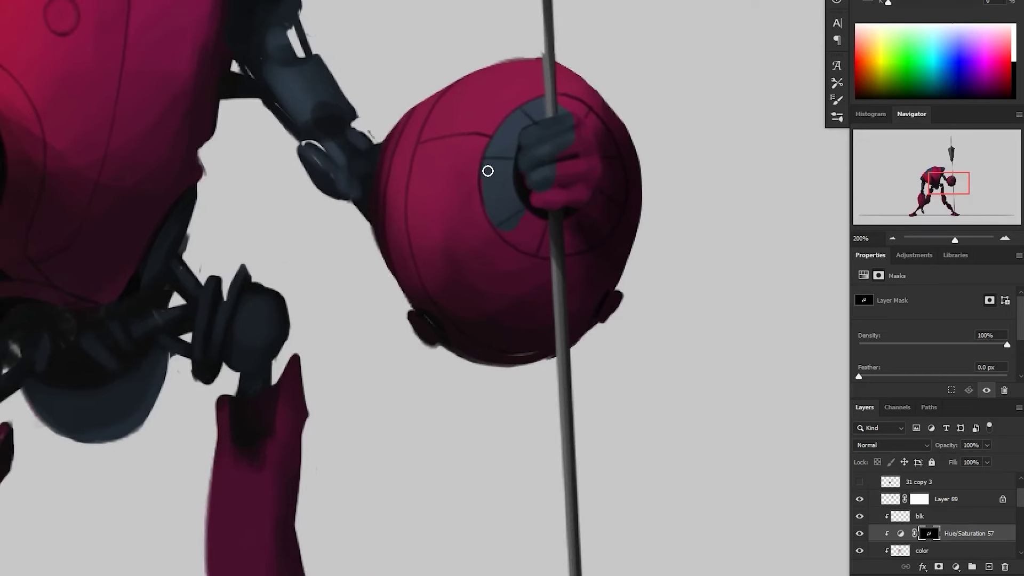
pyautogui.moveTo(567, 239)
pyautogui.mouseDown()
pyautogui.moveTo(611, 176)
pyautogui.moveTo(557, 183)
pyautogui.moveTo(570, 142)
pyautogui.moveTo(602, 158)
pyautogui.moveTo(560, 107)
pyautogui.moveTo(586, 115)
pyautogui.moveTo(609, 177)
pyautogui.mouseUp()
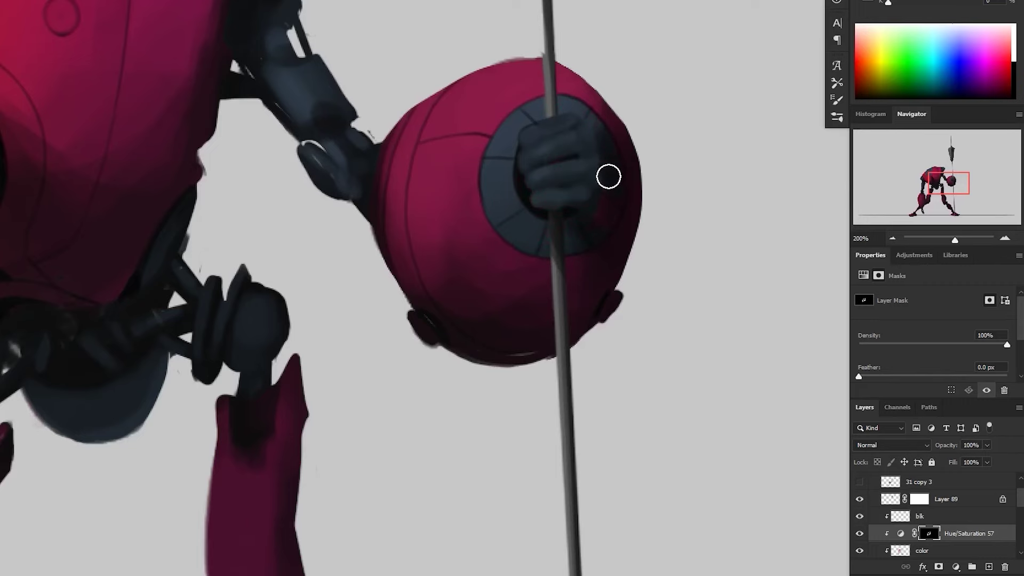
# - Paint the mask over the near forearm's round knob, its lower cuff and the hanging hand to make them blue-grey
pyautogui.keyDown('alt'); pyautogui.click(645, 337); pyautogui.keyUp('alt')
pyautogui.keyDown('alt'); pyautogui.click(645, 338); pyautogui.keyUp('alt')
pyautogui.doubleClick(342, 348)
pyautogui.press('[')
pyautogui.press('[')
pyautogui.press('[')
pyautogui.moveTo(267, 228); pyautogui.dragTo(267, 211)
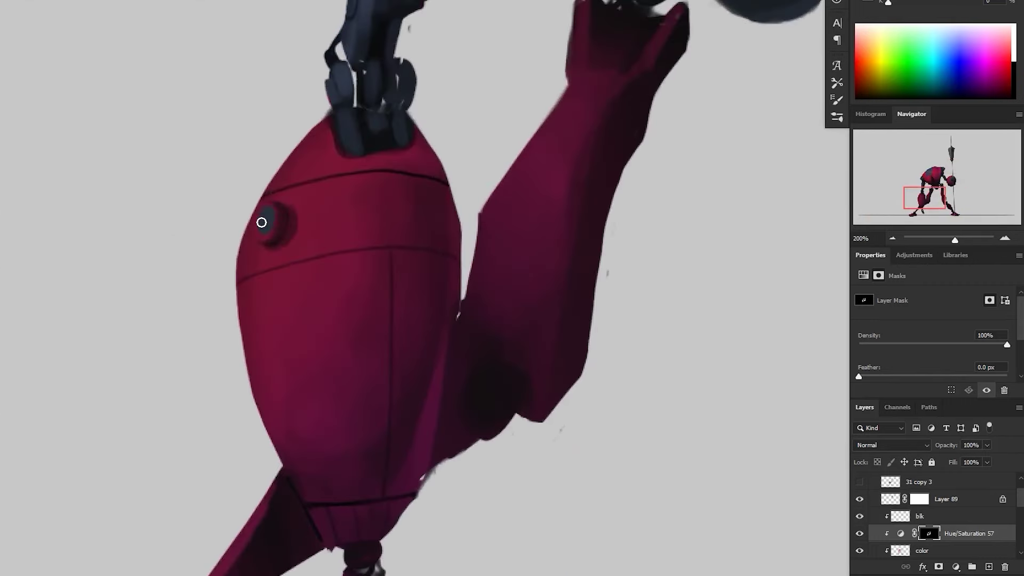
pyautogui.moveTo(567, 403); pyautogui.dragTo(610, 194)
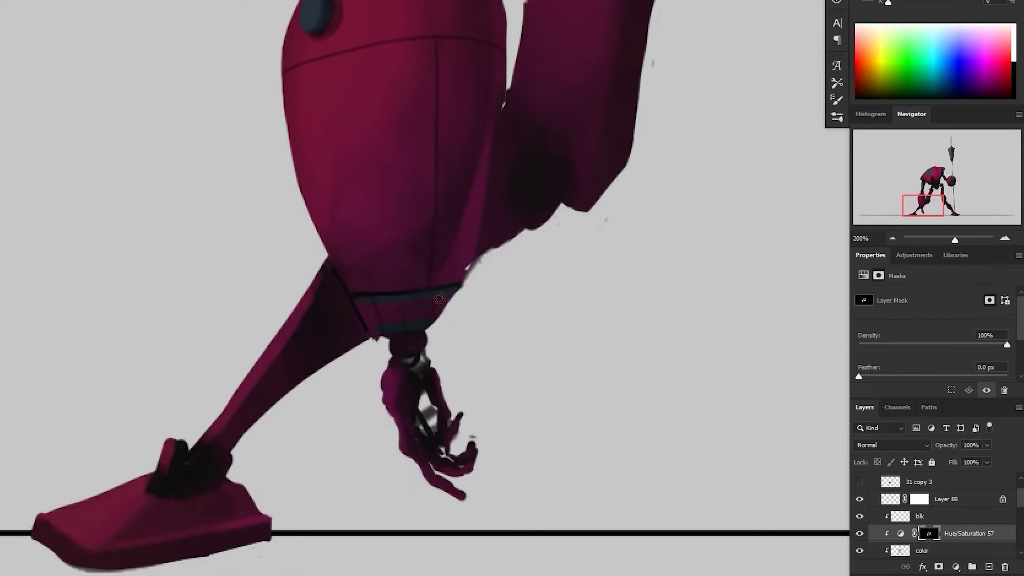
pyautogui.keyDown('alt'); pyautogui.click(493, 375); pyautogui.keyUp('alt')
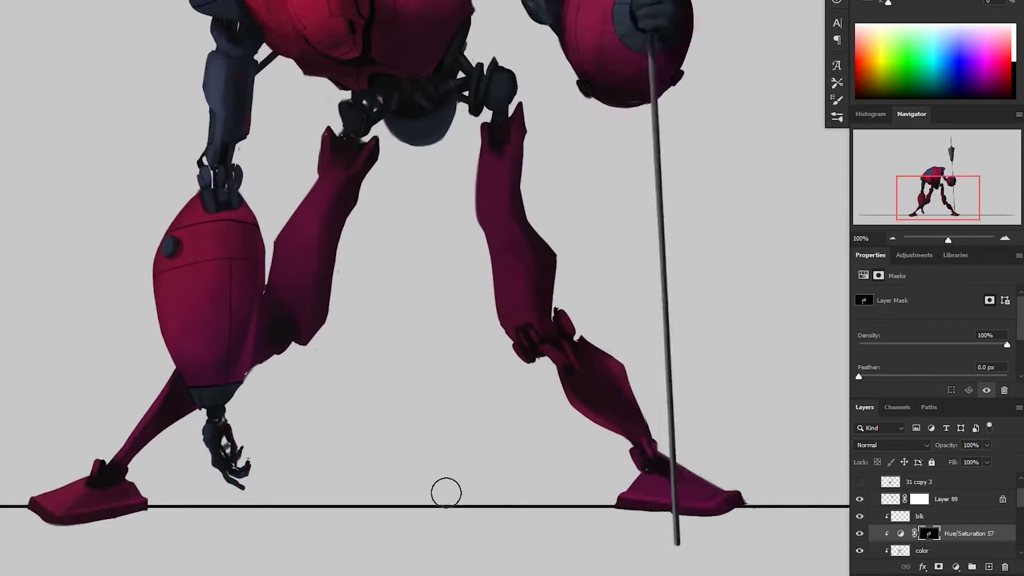
# - Paint the knee joint of the leg beside the staff and both ankle joints blue-grey on the mask
pyautogui.hotkey('ctrl', '-')
pyautogui.keyDown('ctrl'); pyautogui.click(518, 360); pyautogui.keyUp('ctrl')
pyautogui.moveTo(532, 271); pyautogui.dragTo(527, 265)
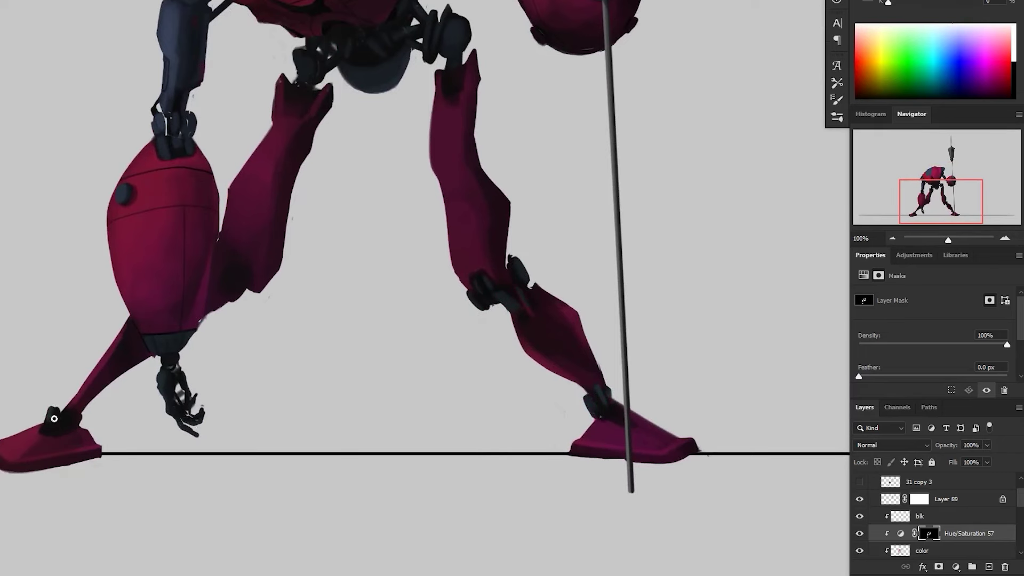
# - Enlarge the brush and paint both feet blue-grey on the Hue/Saturation 57 mask
pyautogui.moveTo(684, 453); pyautogui.dragTo(686, 434)
pyautogui.keyDown('alt'); pyautogui.click(594, 341); pyautogui.keyUp('alt')
pyautogui.keyDown('ctrl'); pyautogui.click(404, 442); pyautogui.keyUp('ctrl')
pyautogui.press(']')
pyautogui.press(']')
pyautogui.press(']')
pyautogui.press(']')
pyautogui.press(']')
pyautogui.moveTo(311, 378); pyautogui.dragTo(268, 364)
pyautogui.moveTo(661, 359)
pyautogui.mouseDown()
pyautogui.moveTo(715, 380)
pyautogui.moveTo(564, 454)
pyautogui.mouseUp()
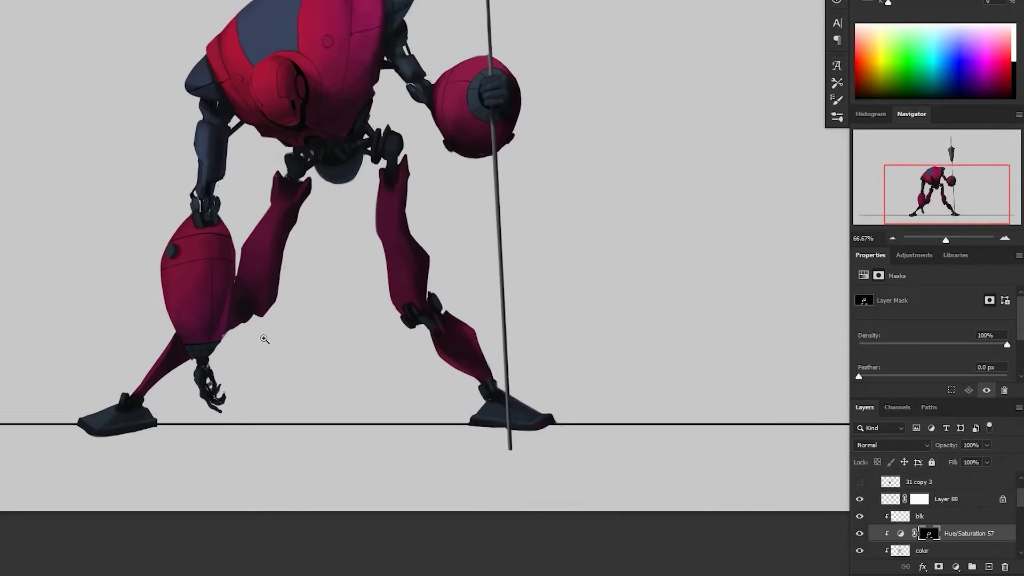
# - Paint the dark knee joint behind the near forearm blue-grey with a smaller brush on the mask
pyautogui.keyDown('ctrl'); pyautogui.click(248, 326); pyautogui.keyUp('ctrl')
pyautogui.press('[')
pyautogui.press('[')
pyautogui.press('[')
pyautogui.press('[')
pyautogui.press('[')
pyautogui.press('[')
pyautogui.press('[')
pyautogui.press('[')
pyautogui.moveTo(230, 263); pyautogui.dragTo(231, 296)
pyautogui.press('[')
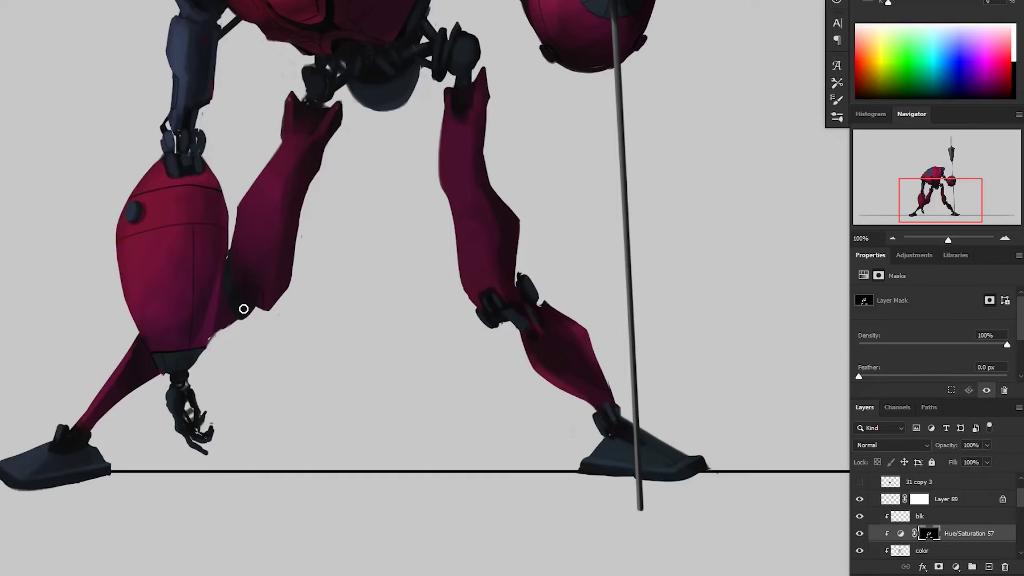
pyautogui.scroll(-1, 233, 315)
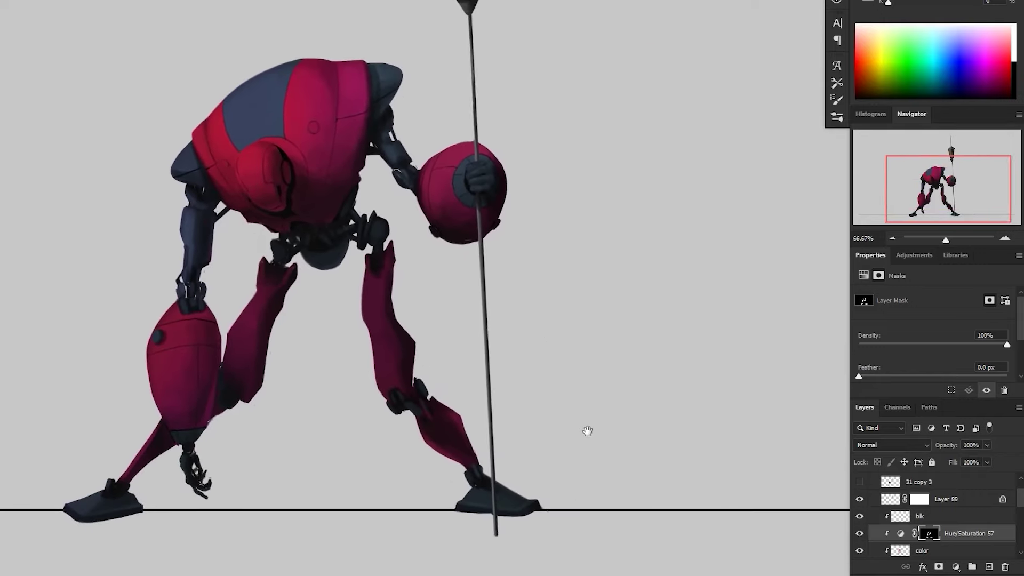
# - Try painting the head's face panel and outer cheek edge blue-grey on the Hue/Saturation 57 mask
pyautogui.keyDown('ctrl'); pyautogui.click(281, 191); pyautogui.keyUp('ctrl')
pyautogui.keyDown('ctrl'); pyautogui.click(281, 191); pyautogui.keyUp('ctrl')
pyautogui.moveTo(240, 153)
pyautogui.mouseDown()
pyautogui.moveTo(230, 118)
pyautogui.moveTo(239, 100)
pyautogui.moveTo(240, 169)
pyautogui.mouseUp()
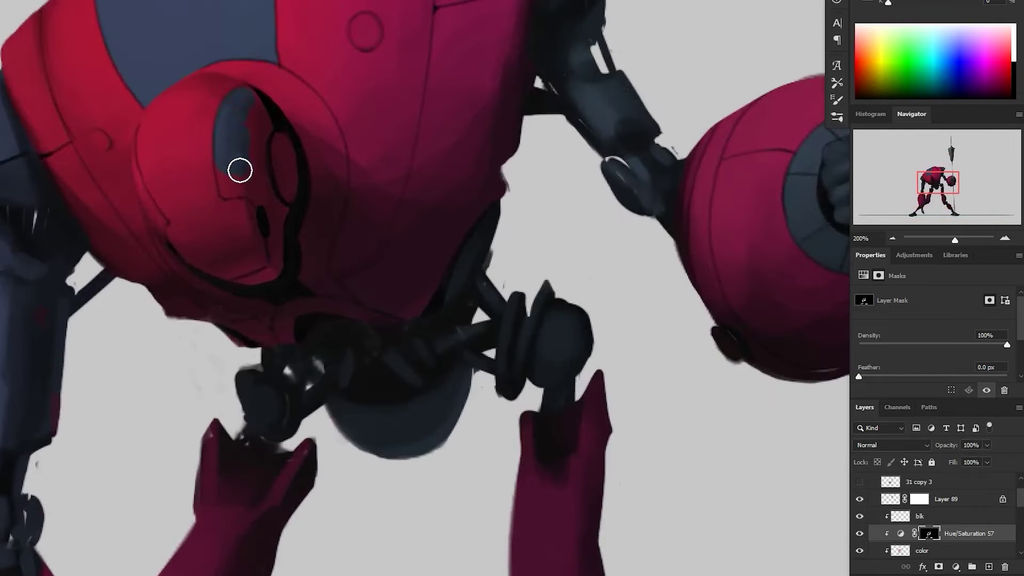
pyautogui.keyDown('ctrl'); pyautogui.keyDown('alt'); pyautogui.click(414, 140); pyautogui.keyUp('alt'); pyautogui.keyUp('ctrl')
pyautogui.scroll(1, 386, 149)
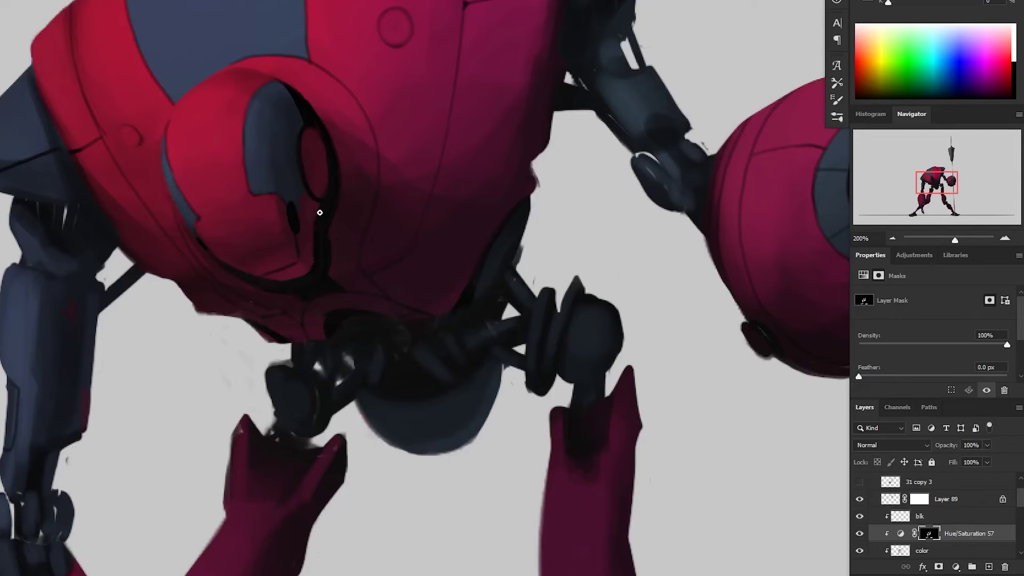
pyautogui.moveTo(680, 441); pyautogui.dragTo(546, 497)
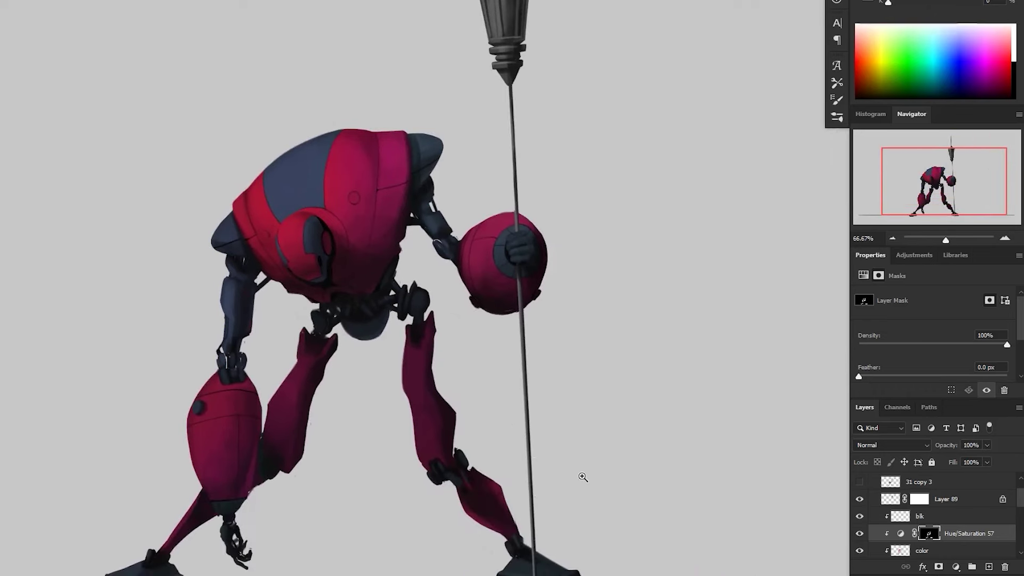
pyautogui.scroll(1, 368, 267)
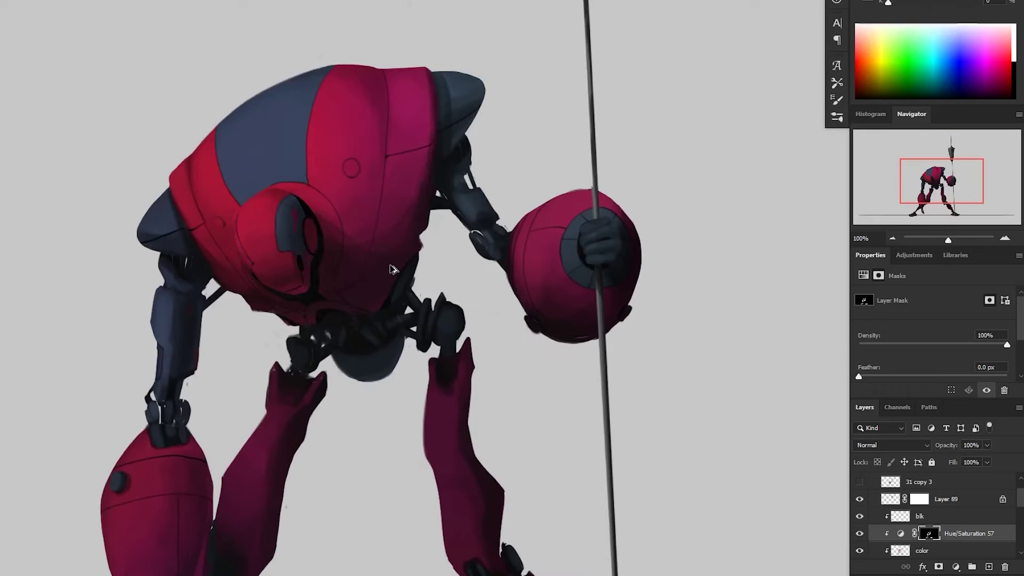
pyautogui.scroll(2, 391, 268)
pyautogui.scroll(-2, 347, 181)
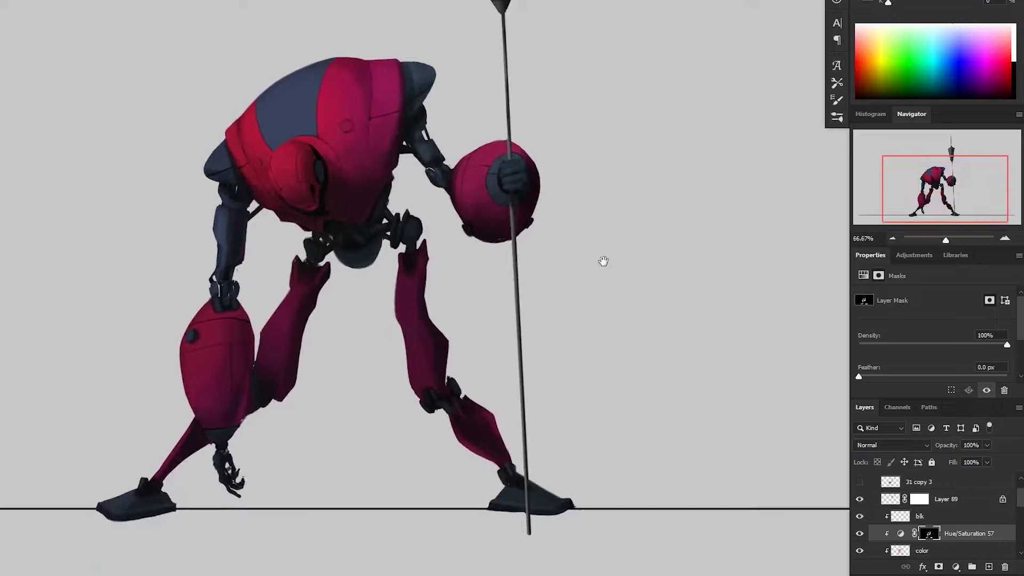
# - Paint the robot's eye lens and the two round studs on the torso blue-grey on the mask
pyautogui.scroll(2, 362, 135)
pyautogui.moveTo(337, 136); pyautogui.dragTo(333, 150)
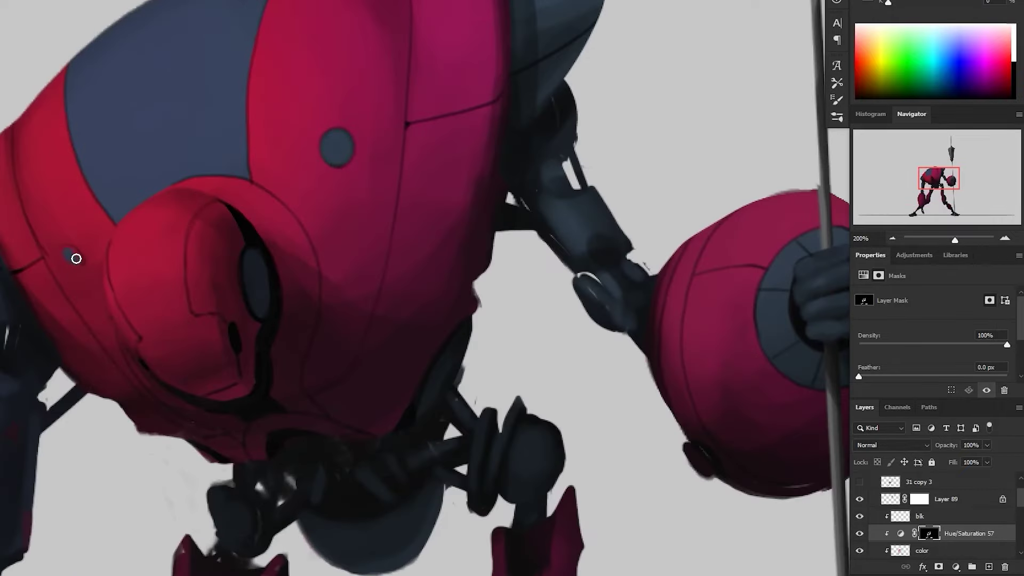
pyautogui.scroll(-4, 304, 174)
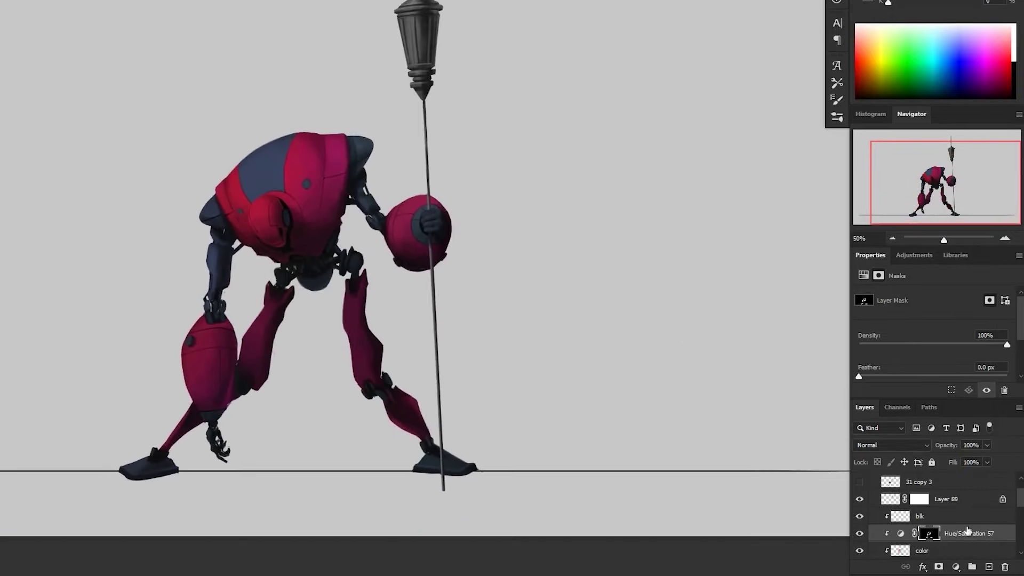
# - Add a Hue/Saturation adjustment layer above Hue/Saturation 57 with Hue -8, Saturation -74 and strongly raised Lightness, and invert its mask to black
pyautogui.click(900, 533)
pyautogui.click(958, 568)
pyautogui.click(969, 450)
pyautogui.moveTo(1016, 337); pyautogui.dragTo(1017, 349)
pyautogui.moveTo(933, 365); pyautogui.dragTo(881, 340)
pyautogui.moveTo(933, 316)
pyautogui.mouseDown()
pyautogui.moveTo(870, 315)
pyautogui.moveTo(928, 319)
pyautogui.mouseUp()
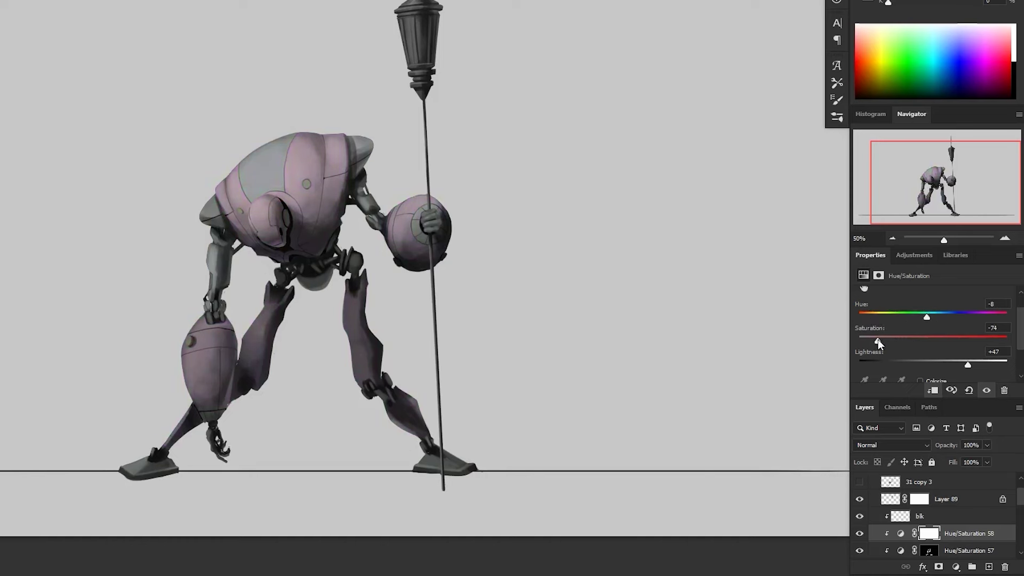
pyautogui.moveTo(970, 367); pyautogui.dragTo(974, 366)
pyautogui.click(929, 533)
pyautogui.hotkey('ctrl', 'i')
pyautogui.scroll(4, 278, 314)
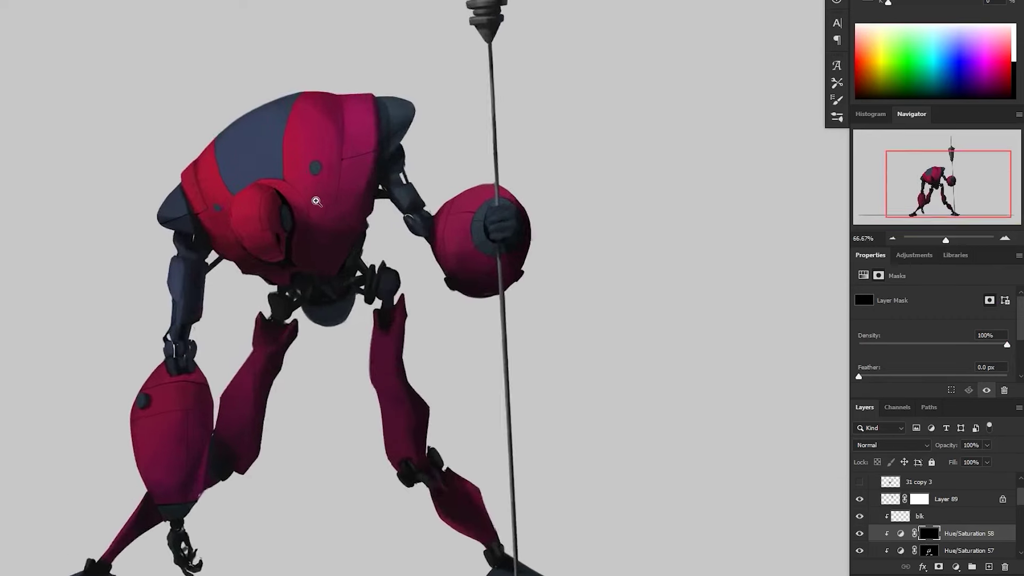
pyautogui.moveTo(278, 313); pyautogui.dragTo(305, 262)
pyautogui.hotkey('ctrl', 'z')
# - Outline the torso's lower side panel nearest the staff with the lasso, starting along its horizontal seam
pyautogui.moveTo(422, 80); pyautogui.dragTo(432, 151)
pyautogui.press('l')
pyautogui.click(320, 148)
pyautogui.click(388, 133)
pyautogui.click(420, 110)
pyautogui.click(417, 148)
pyautogui.moveTo(406, 213)
pyautogui.mouseDown()
pyautogui.moveTo(385, 303)
pyautogui.moveTo(325, 443)
pyautogui.moveTo(293, 460)
pyautogui.moveTo(244, 446)
pyautogui.moveTo(293, 336)
pyautogui.moveTo(322, 151)
pyautogui.mouseUp()
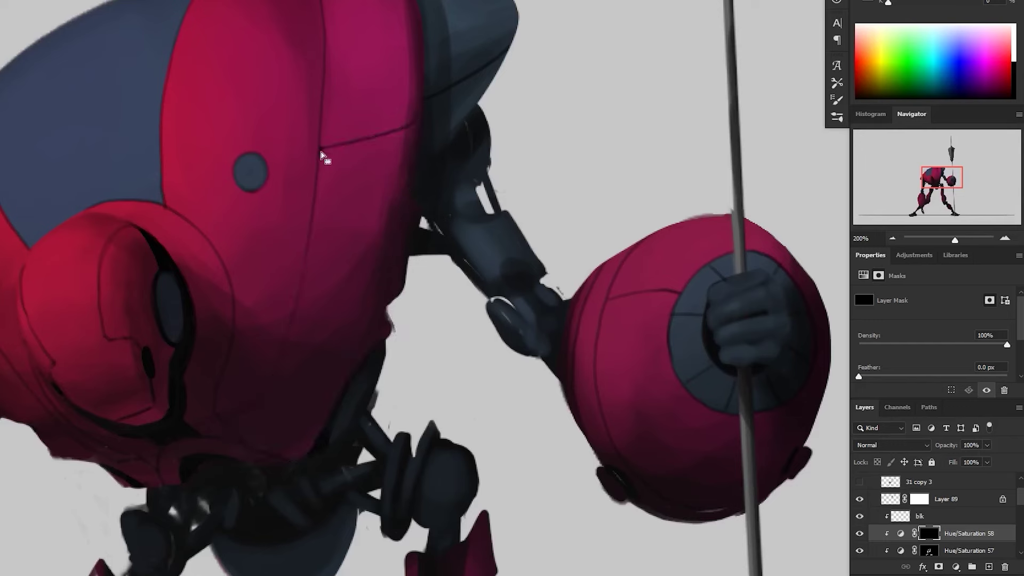
# - Add the matching lower panel on the opposite torso side to the selection and fill both white on the Hue/Saturation 58 mask
pyautogui.scroll(-2, 29, 208)
pyautogui.hscroll(-2, 30, 208)
pyautogui.moveTo(27, 206)
pyautogui.mouseDown()
pyautogui.moveTo(80, 224)
pyautogui.moveTo(218, 373)
pyautogui.moveTo(261, 374)
pyautogui.moveTo(251, 392)
pyautogui.moveTo(130, 349)
pyautogui.moveTo(65, 273)
pyautogui.mouseUp()
pyautogui.click(25, 210)
pyautogui.hotkey('alt', 'BackSpace')
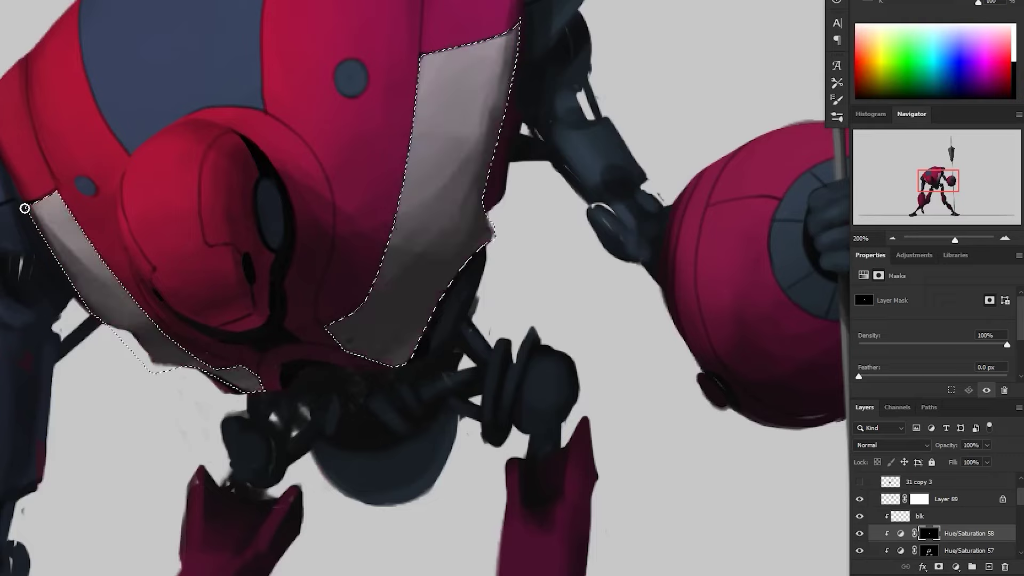
pyautogui.hotkey('ctrl', 'd')
pyautogui.press('x')
pyautogui.moveTo(688, 288)
pyautogui.mouseDown()
pyautogui.moveTo(645, 315)
pyautogui.moveTo(560, 439)
pyautogui.mouseUp()
pyautogui.moveTo(494, 173); pyautogui.dragTo(549, 173)
pyautogui.press('x')
pyautogui.moveTo(455, 101); pyautogui.dragTo(454, 156)
pyautogui.hotkey('ctrl', 'z')
# - Lasso the upper side bands beside both shoulder caps and fill them white on the Hue/Saturation 58 mask to make them pale grey
pyautogui.hotkey('ctrl', '+')
pyautogui.moveTo(78, 153); pyautogui.dragTo(101, 256)
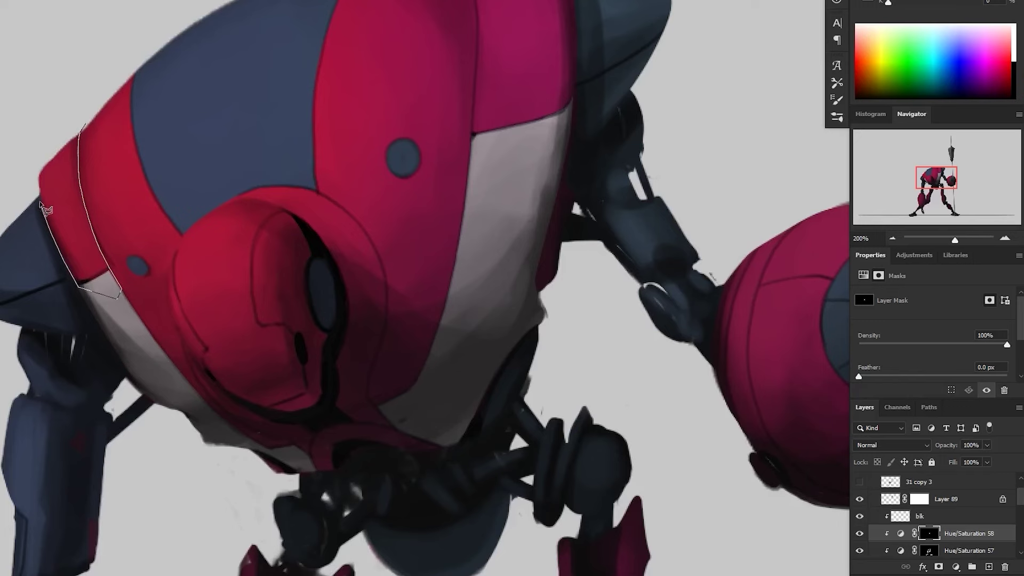
pyautogui.doubleClick(51, 140)
pyautogui.moveTo(443, 123); pyautogui.dragTo(347, 219)
pyautogui.keyDown('shift'); pyautogui.click(363, 53); pyautogui.keyUp('shift')
pyautogui.click(371, 60)
pyautogui.click(376, 73)
pyautogui.click(381, 118)
pyautogui.moveTo(381, 151)
pyautogui.mouseDown()
pyautogui.moveTo(386, 255)
pyautogui.moveTo(478, 207)
pyautogui.moveTo(484, 141)
pyautogui.moveTo(473, 75)
pyautogui.moveTo(434, 29)
pyautogui.mouseUp()
pyautogui.hotkey('alt', 'BackSpace')
pyautogui.hotkey('ctrl', 'd')
pyautogui.press('x')
pyautogui.scroll(-2, 590, 448)
pyautogui.moveTo(661, 555)
pyautogui.mouseDown()
pyautogui.moveTo(643, 448)
pyautogui.moveTo(628, 462)
pyautogui.mouseUp()
# - Lasso the face panel around the eye and the head's outer cheek edge, and fill them white on the mask
pyautogui.press('z')
pyautogui.click(372, 190)
pyautogui.click(393, 194)
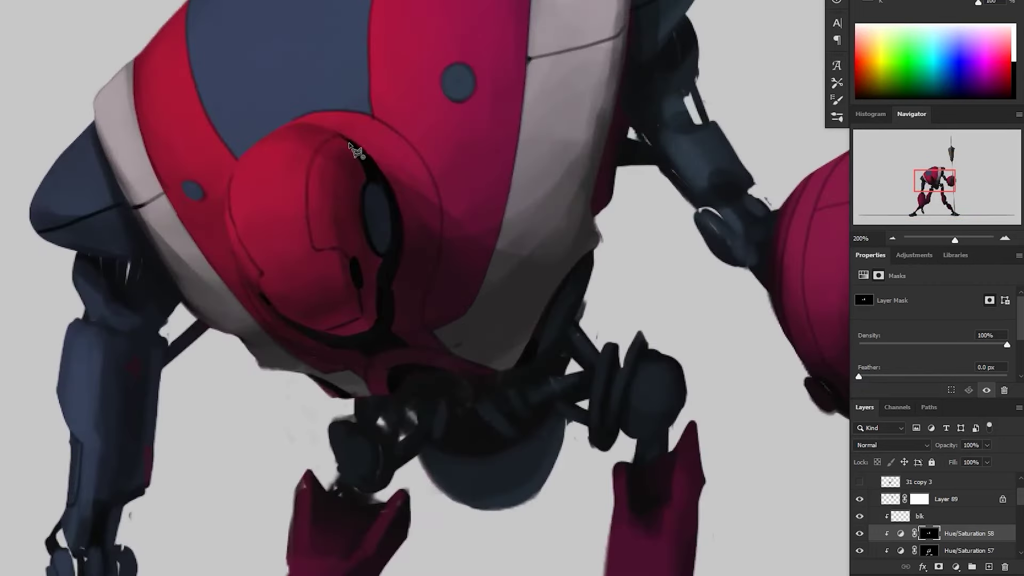
pyautogui.moveTo(311, 168)
pyautogui.mouseDown()
pyautogui.moveTo(314, 251)
pyautogui.moveTo(352, 262)
pyautogui.mouseUp()
pyautogui.moveTo(367, 318)
pyautogui.mouseDown()
pyautogui.moveTo(321, 333)
pyautogui.moveTo(391, 309)
pyautogui.moveTo(377, 337)
pyautogui.mouseUp()
pyautogui.moveTo(385, 259); pyautogui.dragTo(347, 139)
pyautogui.moveTo(261, 277)
pyautogui.mouseDown()
pyautogui.moveTo(233, 224)
pyautogui.moveTo(231, 180)
pyautogui.moveTo(236, 256)
pyautogui.moveTo(267, 303)
pyautogui.mouseUp()
pyautogui.hotkey('alt', 'BackSpace')
pyautogui.hotkey('ctrl', 'd')
pyautogui.scroll(-4, 662, 408)
pyautogui.moveTo(754, 503)
pyautogui.mouseDown()
pyautogui.moveTo(677, 413)
pyautogui.moveTo(661, 410)
pyautogui.mouseUp()
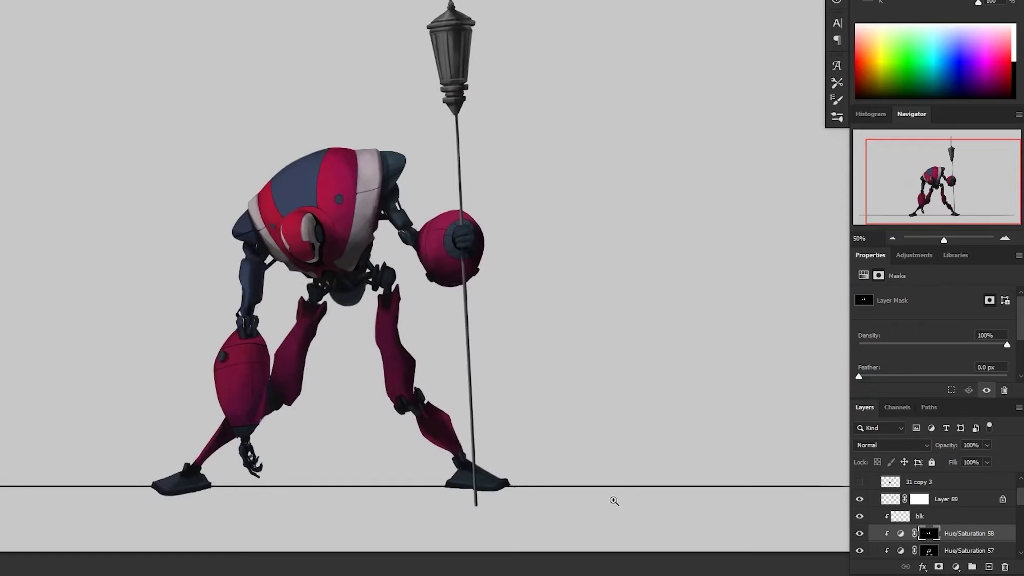
# - Try selecting the collar ring around the head and painting it pale grey on the Hue/Saturation 58 mask
pyautogui.moveTo(355, 235); pyautogui.dragTo(390, 235)
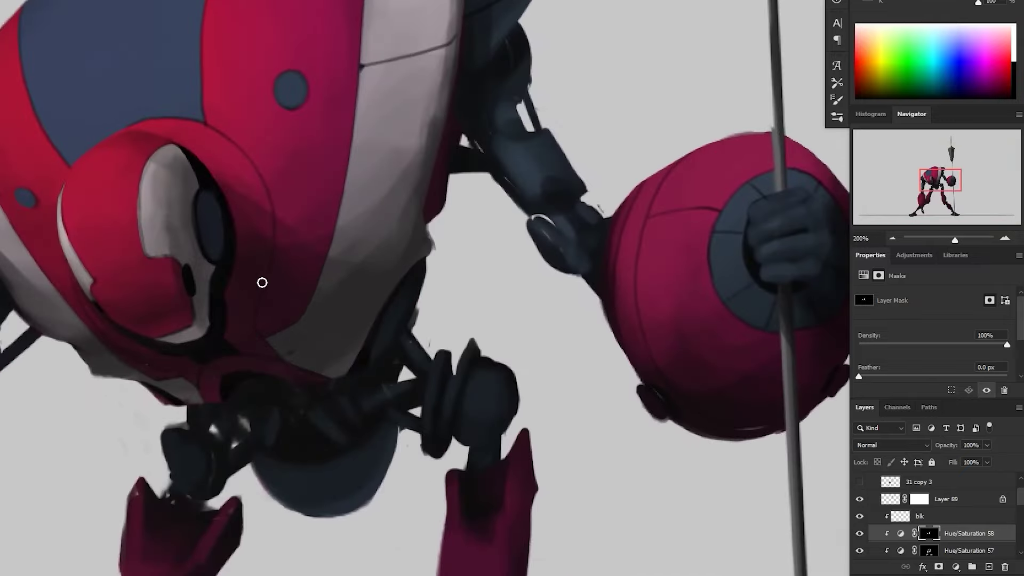
pyautogui.press('l')
pyautogui.moveTo(165, 140)
pyautogui.mouseDown()
pyautogui.moveTo(214, 168)
pyautogui.moveTo(228, 231)
pyautogui.moveTo(219, 334)
pyautogui.moveTo(245, 358)
pyautogui.moveTo(284, 364)
pyautogui.moveTo(255, 328)
pyautogui.moveTo(272, 266)
pyautogui.moveTo(272, 204)
pyautogui.moveTo(231, 138)
pyautogui.moveTo(144, 118)
pyautogui.moveTo(220, 197)
pyautogui.moveTo(233, 256)
pyautogui.moveTo(221, 336)
pyautogui.mouseUp()
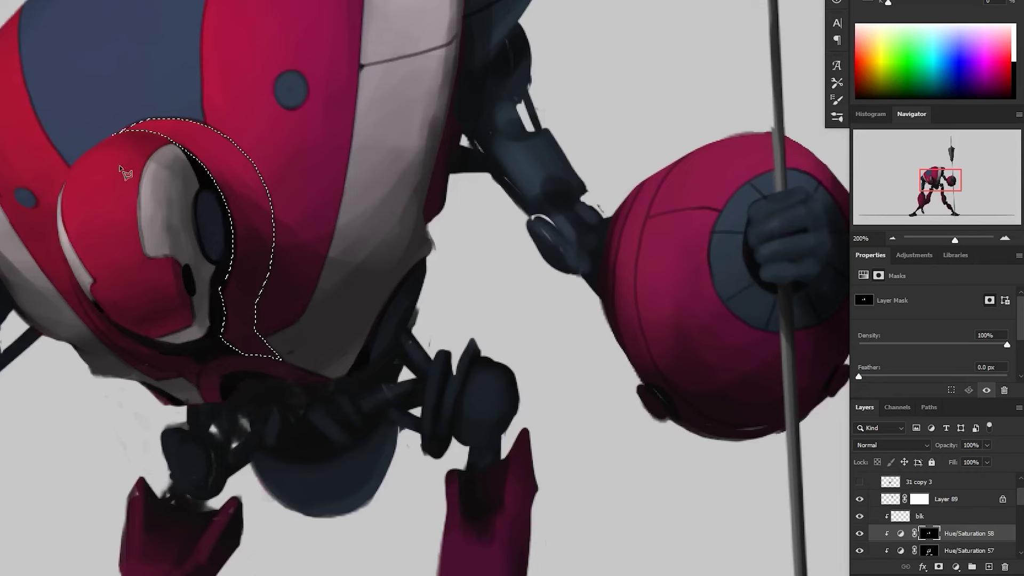
pyautogui.moveTo(74, 277)
pyautogui.mouseDown()
pyautogui.moveTo(151, 368)
pyautogui.moveTo(198, 389)
pyautogui.moveTo(204, 365)
pyautogui.moveTo(110, 321)
pyautogui.moveTo(71, 270)
pyautogui.mouseUp()
pyautogui.press('b')
pyautogui.moveTo(284, 220); pyautogui.dragTo(221, 251)
pyautogui.hotkey('ctrl', 'd')
# - Try turning the lower torso side panels back to red by lassoing them and filling the mask with black
pyautogui.press('z')
pyautogui.moveTo(769, 448); pyautogui.dragTo(567, 404)
pyautogui.click(395, 277)
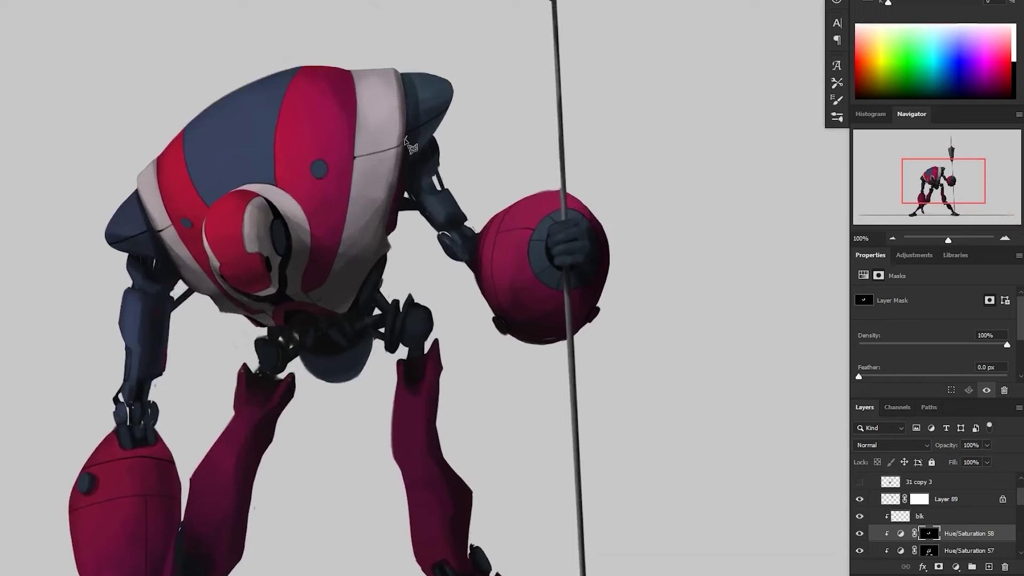
pyautogui.moveTo(373, 162)
pyautogui.mouseDown()
pyautogui.moveTo(312, 298)
pyautogui.moveTo(416, 302)
pyautogui.moveTo(426, 235)
pyautogui.mouseUp()
pyautogui.moveTo(280, 324)
pyautogui.mouseDown()
pyautogui.moveTo(235, 301)
pyautogui.moveTo(179, 229)
pyautogui.moveTo(222, 354)
pyautogui.moveTo(274, 325)
pyautogui.mouseUp()
pyautogui.hotkey('alt', 'BackSpace')
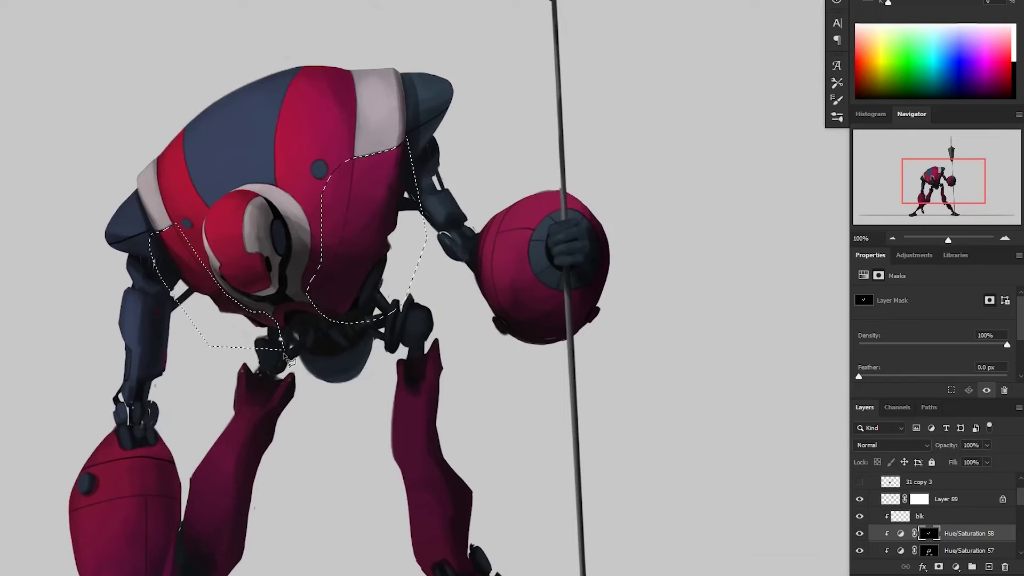
pyautogui.hotkey('ctrl', 'd')
# - Undo the red fill on the lower torso panels and the pale grey painting on the head's collar ring
pyautogui.press('z')
pyautogui.keyDown('alt'); pyautogui.click(600, 437); pyautogui.keyUp('alt')
pyautogui.moveTo(613, 481); pyautogui.dragTo(474, 522)
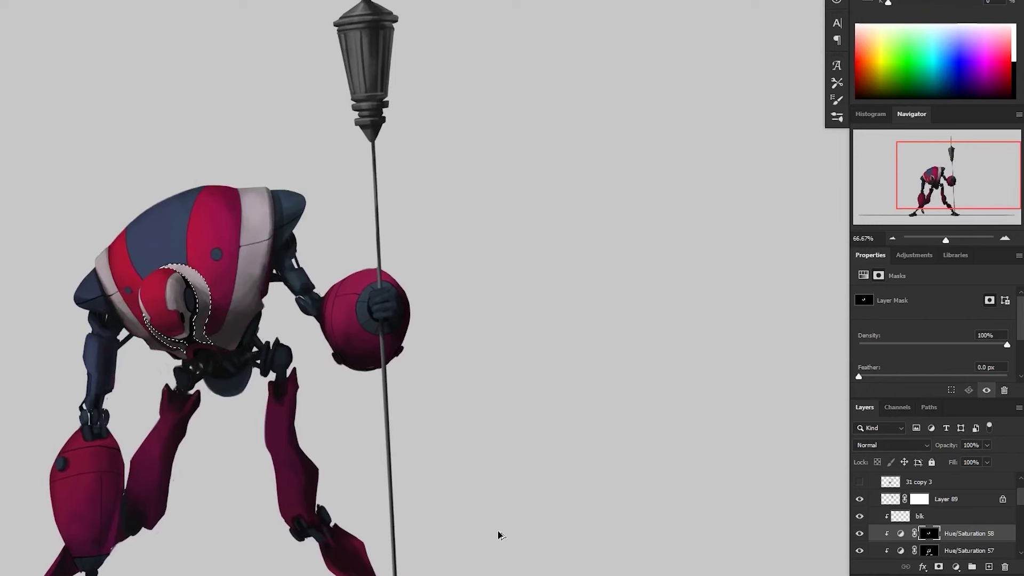
pyautogui.hotkey('ctrl', 'z')
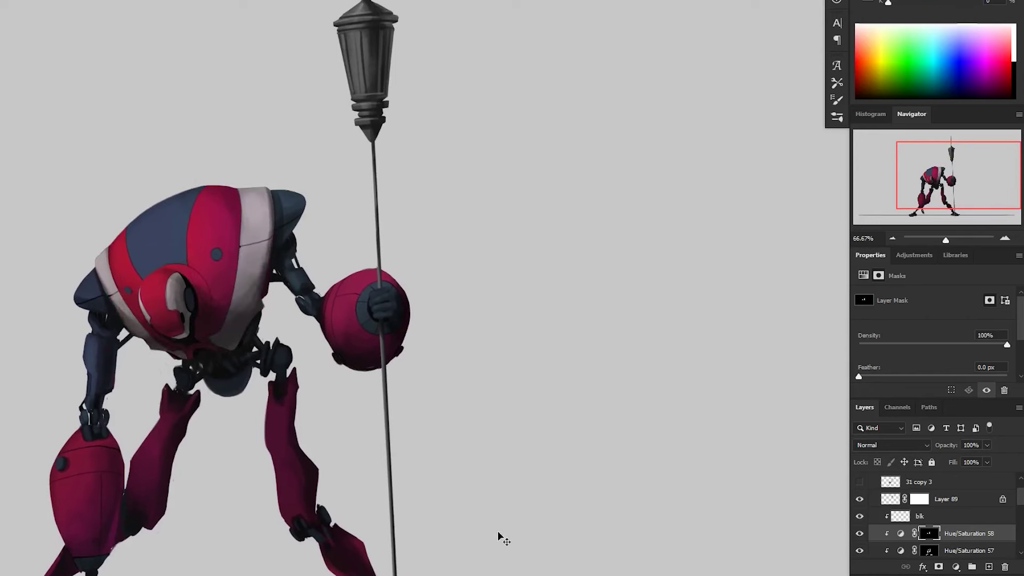
# - Paint a small light-grey rectangular mark on the helmet's red face in the Hue/Saturation 58 mask
pyautogui.hotkey('ctrl', 'shift', 'z')
pyautogui.hotkey('ctrl', 'z')
pyautogui.keyDown('alt'); pyautogui.click(498, 533); pyautogui.keyUp('alt')
pyautogui.moveTo(532, 549); pyautogui.dragTo(555, 519)
pyautogui.moveTo(287, 334); pyautogui.dragTo(341, 334)
pyautogui.moveTo(254, 260); pyautogui.dragTo(258, 279)
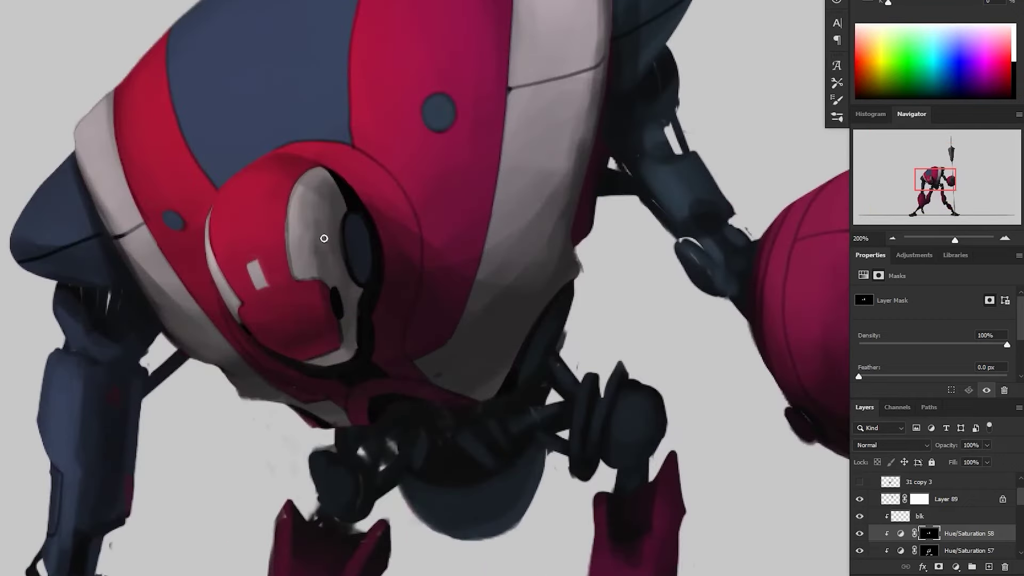
pyautogui.scroll(-3, 323, 239)
pyautogui.scroll(1, 279, 231)
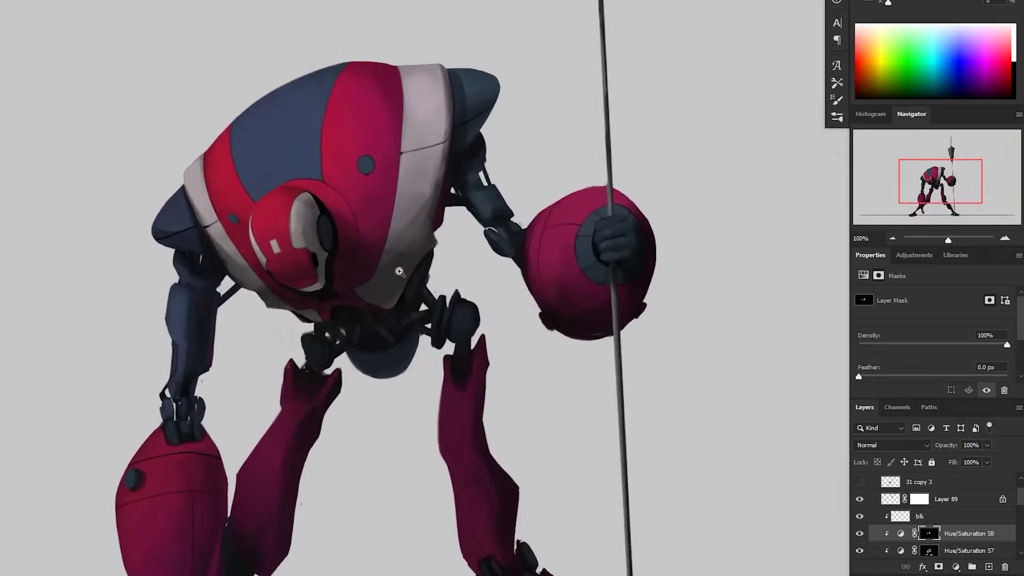
# - Select the band between the upper panel lines of the hanging forearm and fill it on the mask to make it light grey
pyautogui.scroll(-2, 399, 272)
pyautogui.scroll(3, 308, 324)
pyautogui.moveTo(217, 299)
pyautogui.mouseDown()
pyautogui.moveTo(314, 263)
pyautogui.moveTo(443, 264)
pyautogui.moveTo(393, 176)
pyautogui.moveTo(203, 222)
pyautogui.moveTo(206, 293)
pyautogui.mouseUp()
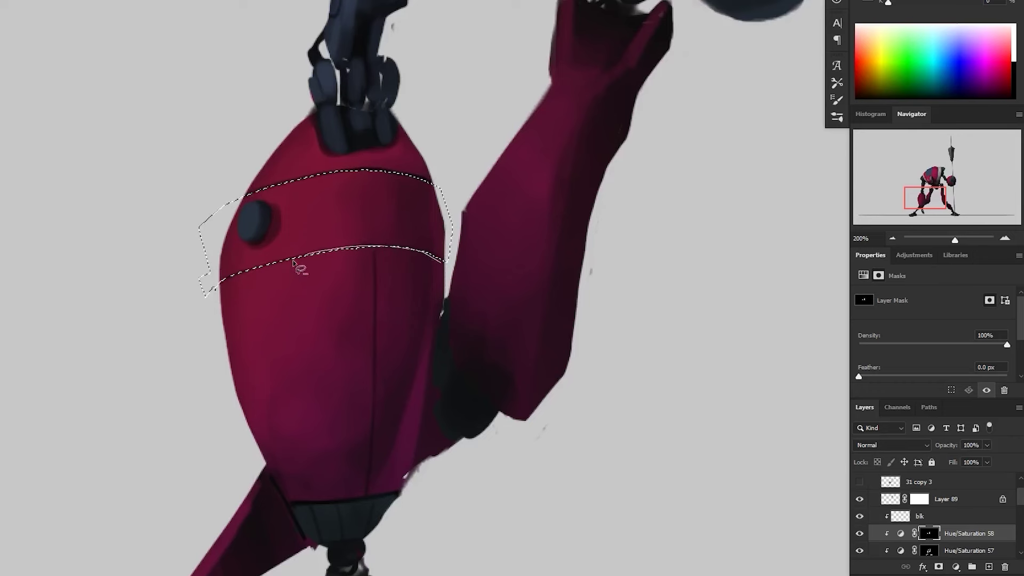
pyautogui.moveTo(275, 215)
pyautogui.mouseDown()
pyautogui.moveTo(242, 210)
pyautogui.moveTo(240, 239)
pyautogui.moveTo(255, 243)
pyautogui.moveTo(270, 209)
pyautogui.mouseUp()
pyautogui.moveTo(690, 331); pyautogui.dragTo(601, 304)
pyautogui.hotkey('alt', 'BackSpace')
pyautogui.hotkey('ctrl', 'd')
pyautogui.press('x')
pyautogui.hotkey('ctrl', '-')
pyautogui.hotkey('ctrl', '-')
pyautogui.hotkey('ctrl', '-')
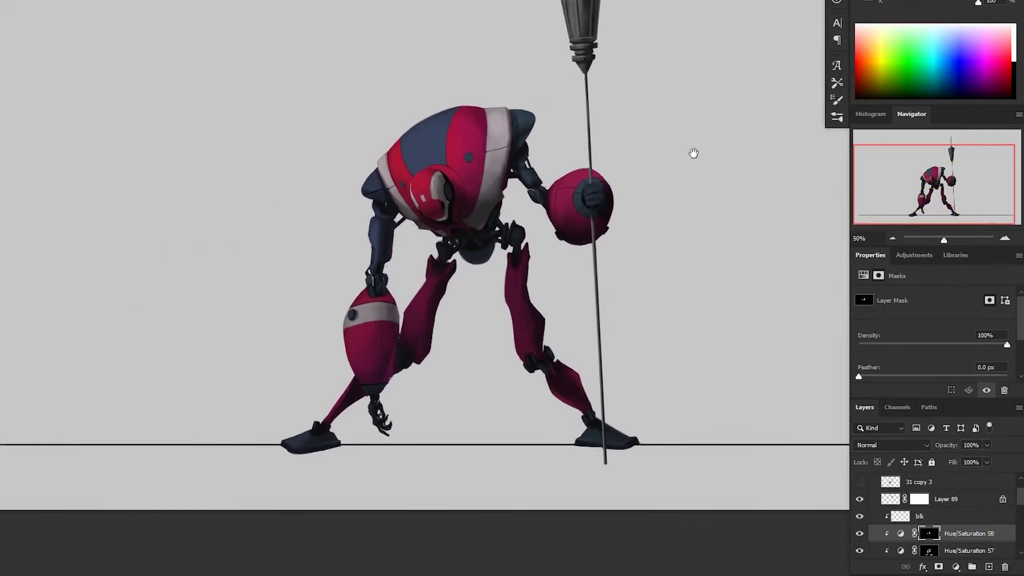
pyautogui.moveTo(694, 153); pyautogui.dragTo(548, 203)
# - Paint a curved light-grey stripe along the shoulder-facing side of the spherical forearm that holds the pole
pyautogui.press('b')
pyautogui.hotkey('ctrl', '+')
pyautogui.hotkey('ctrl', '+')
pyautogui.hotkey('ctrl', '+')
pyautogui.press('x')
pyautogui.moveTo(381, 176)
pyautogui.mouseDown()
pyautogui.moveTo(364, 196)
pyautogui.moveTo(397, 163)
pyautogui.moveTo(359, 202)
pyautogui.moveTo(344, 336)
pyautogui.moveTo(330, 196)
pyautogui.mouseUp()
pyautogui.moveTo(347, 290)
pyautogui.mouseDown()
pyautogui.moveTo(346, 283)
pyautogui.moveTo(338, 226)
pyautogui.moveTo(327, 224)
pyautogui.moveTo(343, 287)
pyautogui.moveTo(351, 293)
pyautogui.moveTo(352, 281)
pyautogui.moveTo(377, 325)
pyautogui.mouseUp()
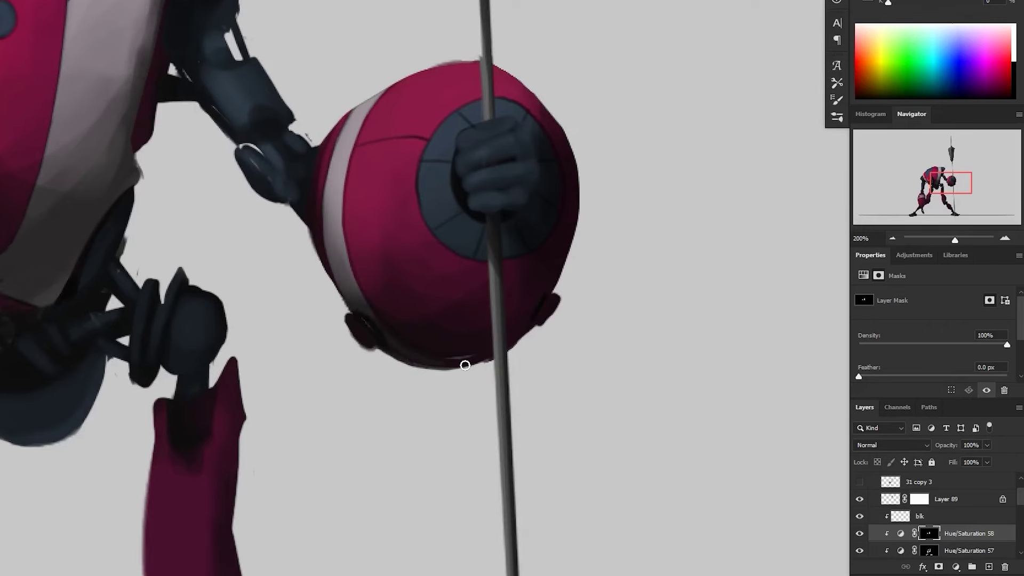
pyautogui.keyDown('alt'); pyautogui.click(613, 325); pyautogui.keyUp('alt')
pyautogui.keyDown('alt'); pyautogui.click(602, 392); pyautogui.keyUp('alt')
pyautogui.keyDown('alt'); pyautogui.click(614, 422); pyautogui.keyUp('alt')
pyautogui.keyDown('alt'); pyautogui.click(640, 442); pyautogui.keyUp('alt')
pyautogui.keyDown('ctrl'); pyautogui.click(657, 454); pyautogui.keyUp('ctrl')
pyautogui.moveTo(690, 425); pyautogui.dragTo(633, 451)
# - Outline the red collar around the helmet and fill it on the Hue/Saturation 57 mask to turn it dark blue
pyautogui.click(929, 550)
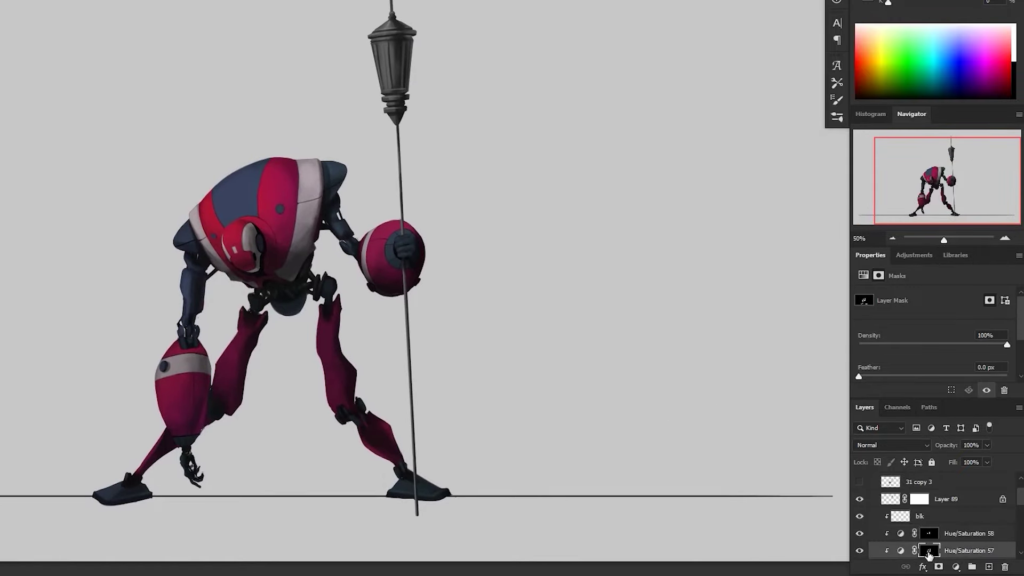
pyautogui.click(273, 243)
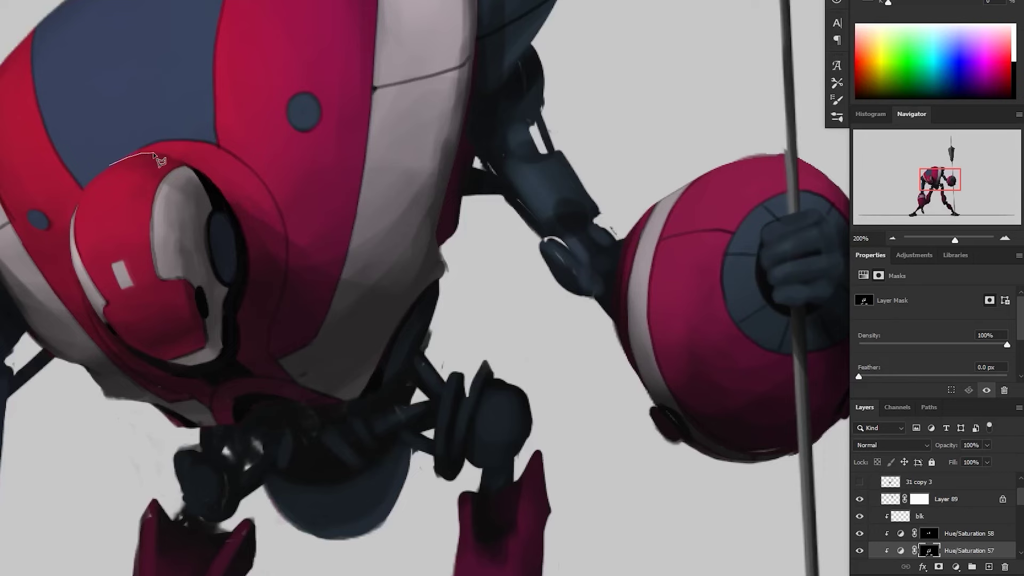
pyautogui.press('Escape')
pyautogui.keyDown('ctrl'); pyautogui.click(292, 214); pyautogui.keyUp('ctrl')
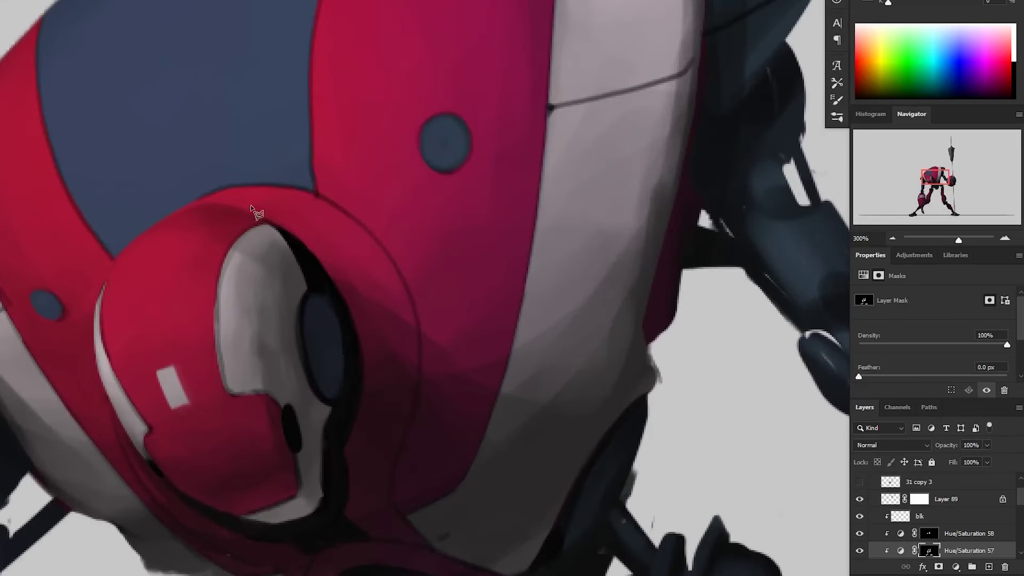
pyautogui.moveTo(266, 221)
pyautogui.mouseDown()
pyautogui.moveTo(343, 322)
pyautogui.moveTo(346, 439)
pyautogui.moveTo(308, 238)
pyautogui.moveTo(309, 322)
pyautogui.moveTo(332, 352)
pyautogui.moveTo(272, 356)
pyautogui.moveTo(213, 343)
pyautogui.moveTo(128, 292)
pyautogui.mouseUp()
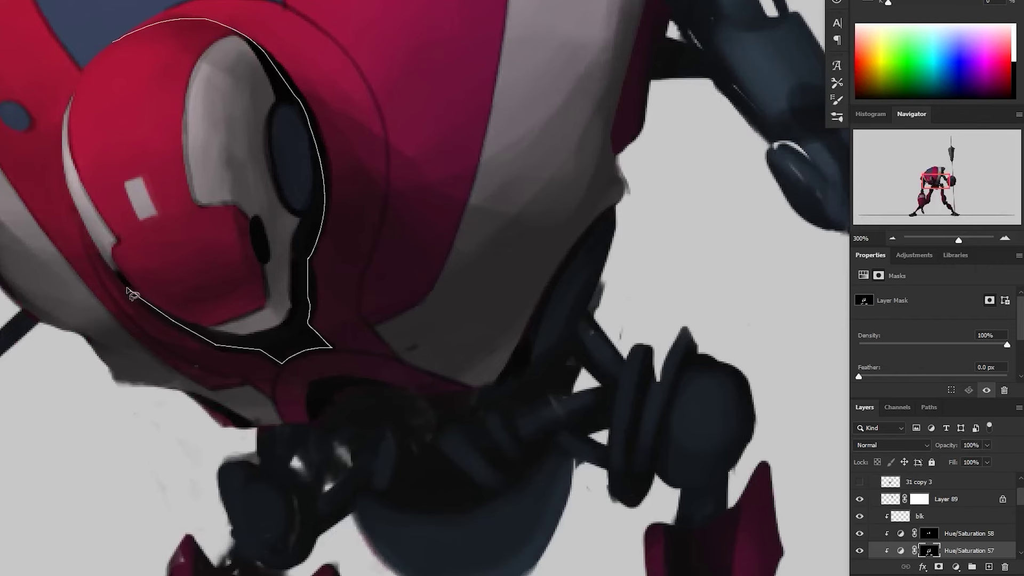
pyautogui.moveTo(82, 223)
pyautogui.mouseDown()
pyautogui.moveTo(139, 328)
pyautogui.moveTo(205, 377)
pyautogui.moveTo(238, 379)
pyautogui.moveTo(270, 400)
pyautogui.moveTo(326, 370)
pyautogui.moveTo(342, 386)
pyautogui.moveTo(434, 400)
pyautogui.moveTo(454, 377)
pyautogui.moveTo(402, 362)
pyautogui.moveTo(359, 316)
pyautogui.moveTo(388, 152)
pyautogui.moveTo(358, 71)
pyautogui.mouseUp()
pyautogui.moveTo(286, 9); pyautogui.dragTo(353, 149)
pyautogui.moveTo(353, 150)
pyautogui.mouseDown()
pyautogui.moveTo(258, 126)
pyautogui.moveTo(183, 181)
pyautogui.mouseUp()
pyautogui.moveTo(180, 429); pyautogui.dragTo(150, 298)
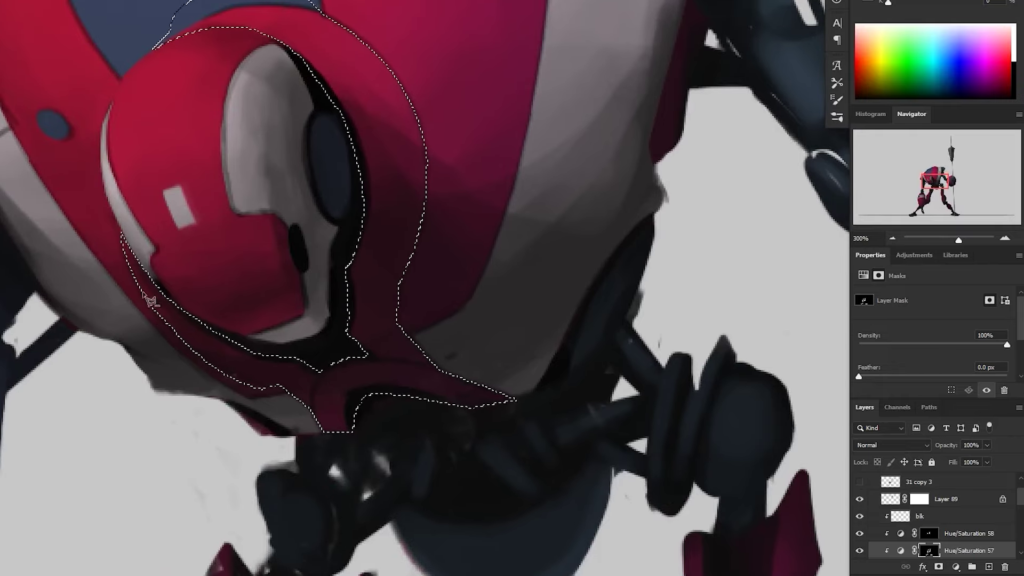
pyautogui.hotkey('alt', 'BackSpace')
pyautogui.hotkey('ctrl', 'd')
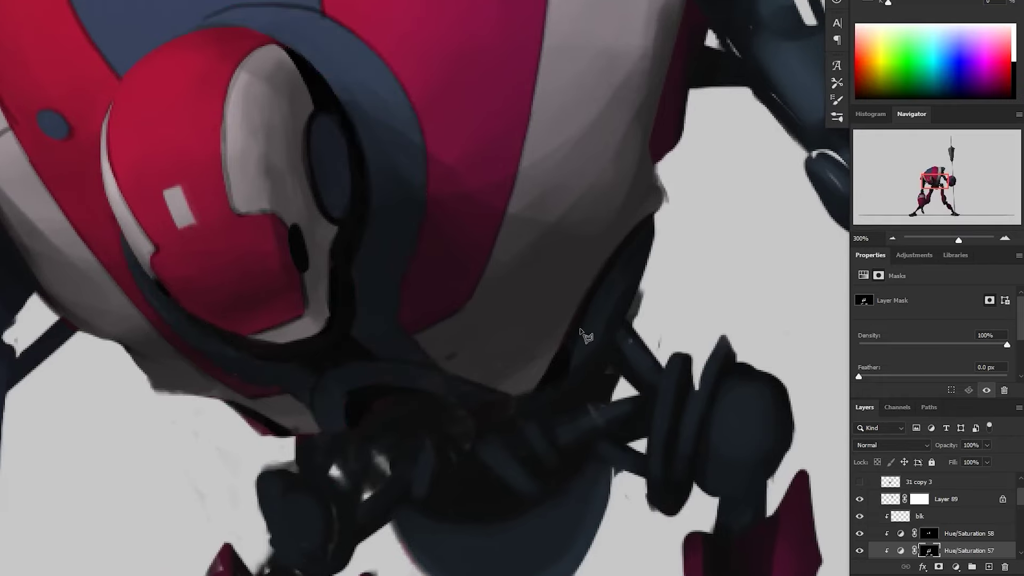
# - Check the colour distribution over the whole robot and make the Hue/Saturation 58 mask active
pyautogui.hotkey('ctrl', '-')
pyautogui.hotkey('ctrl', '-')
pyautogui.hotkey('ctrl', '-')
pyautogui.hotkey('ctrl', '-')
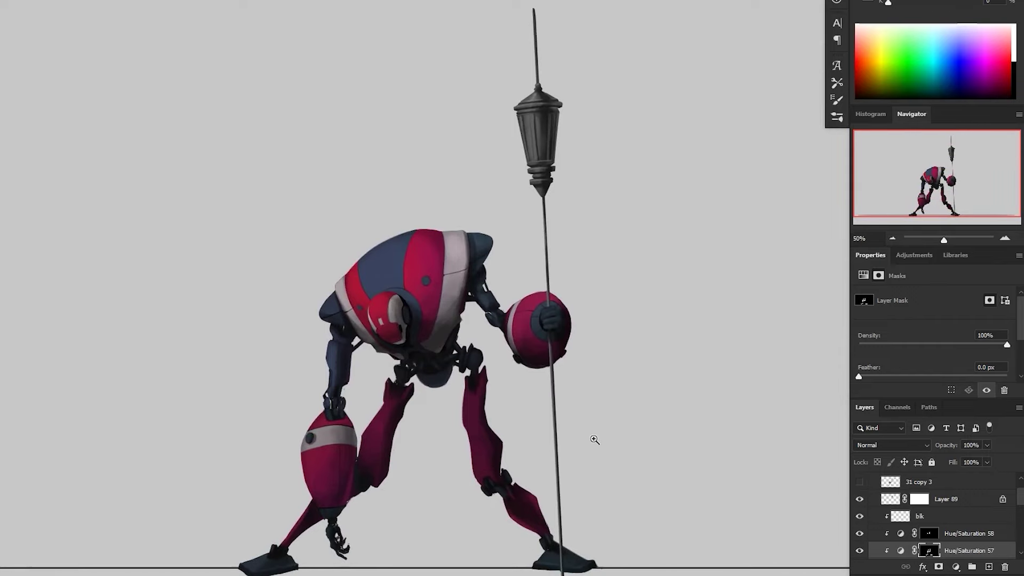
pyautogui.moveTo(579, 406); pyautogui.dragTo(561, 358)
pyautogui.hotkey('ctrl', '-')
pyautogui.moveTo(535, 407); pyautogui.dragTo(502, 415)
pyautogui.hotkey('ctrl', '+')
pyautogui.moveTo(404, 305); pyautogui.dragTo(395, 286)
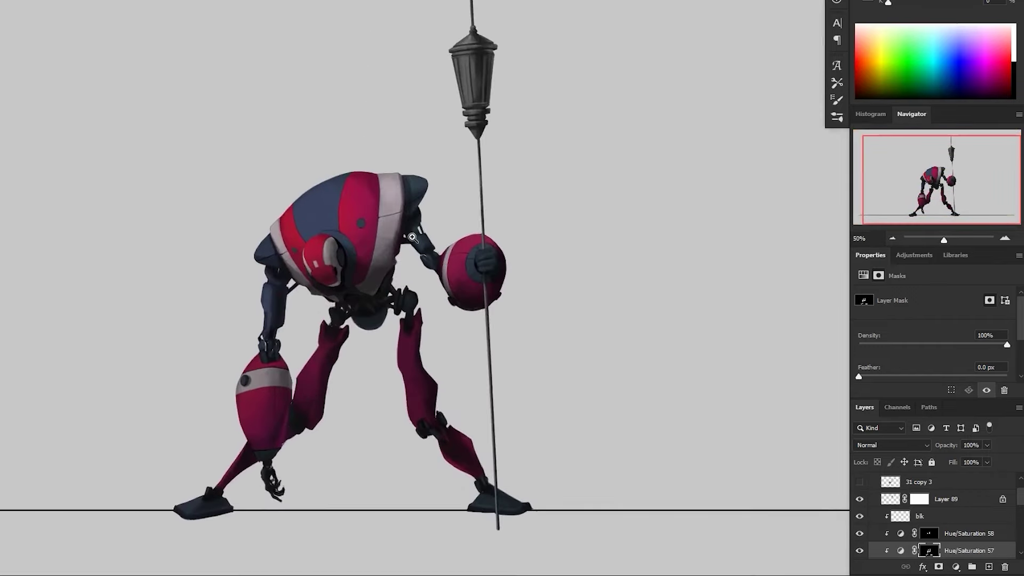
pyautogui.keyDown('ctrl'); pyautogui.click(389, 289); pyautogui.keyUp('ctrl')
pyautogui.click(927, 536)
# - Try filling a freehand selection around the helmet on the Hue/Saturation 58 mask
pyautogui.keyDown('ctrl'); pyautogui.click(271, 223); pyautogui.keyUp('ctrl')
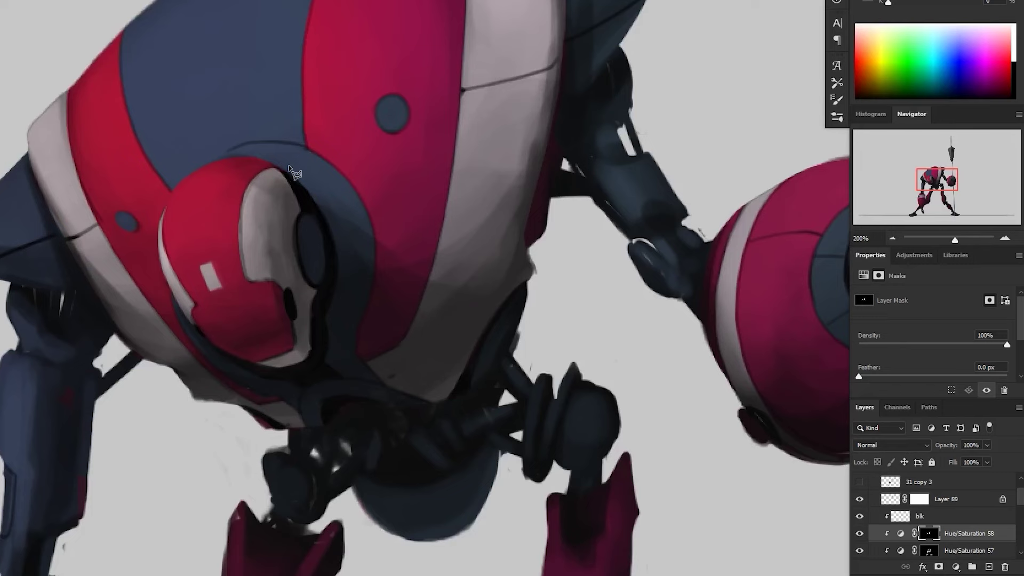
pyautogui.moveTo(205, 339)
pyautogui.mouseDown()
pyautogui.moveTo(261, 368)
pyautogui.moveTo(291, 216)
pyautogui.mouseUp()
pyautogui.hotkey('shift', 'F5')
pyautogui.press('Return')
pyautogui.hotkey('ctrl', '-')
pyautogui.hotkey('ctrl', '-')
pyautogui.hotkey('ctrl', 'z')
pyautogui.hotkey('ctrl', 'd')
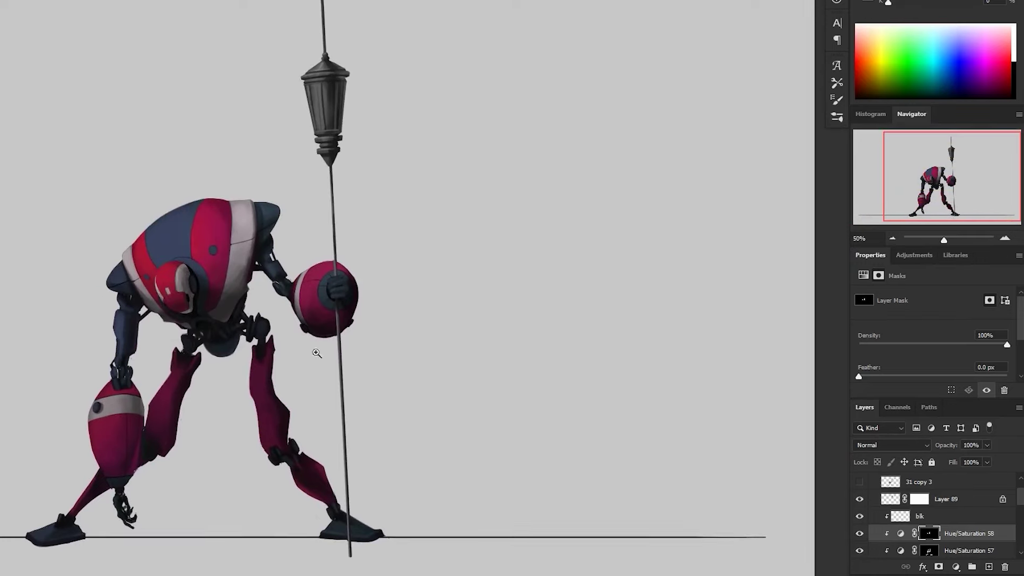
# - Extend the light-grey rectangle on the helmet's red face into a curved marking
pyautogui.click(164, 286)
pyautogui.click(164, 287)
pyautogui.moveTo(140, 299)
pyautogui.mouseDown()
pyautogui.moveTo(128, 299)
pyautogui.moveTo(136, 321)
pyautogui.moveTo(163, 353)
pyautogui.mouseUp()
pyautogui.press('x')
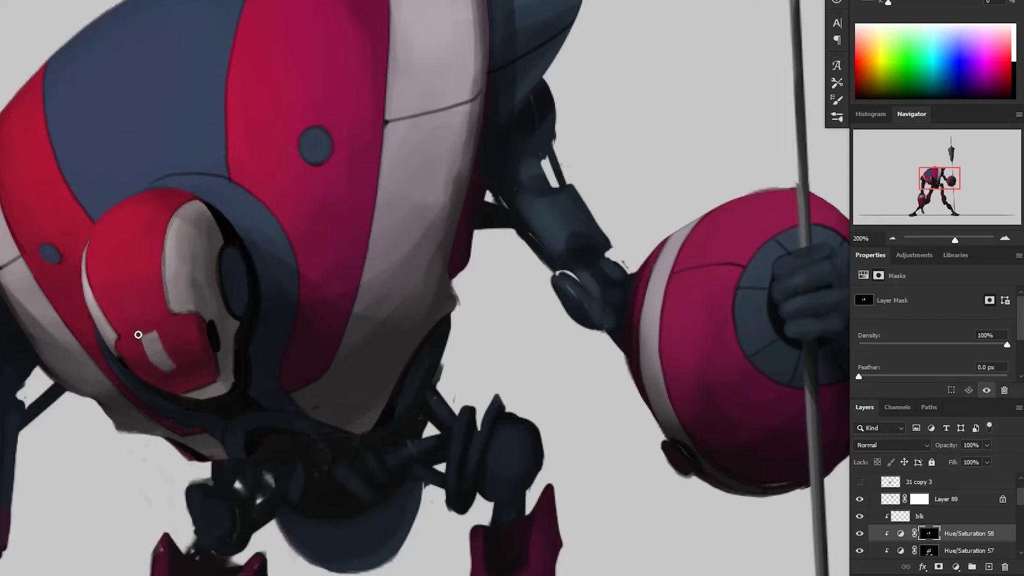
pyautogui.keyDown('alt'); pyautogui.click(327, 390); pyautogui.keyUp('alt')
pyautogui.keyDown('alt'); pyautogui.click(336, 342); pyautogui.keyUp('alt')
pyautogui.click(307, 388)
pyautogui.click(306, 388)
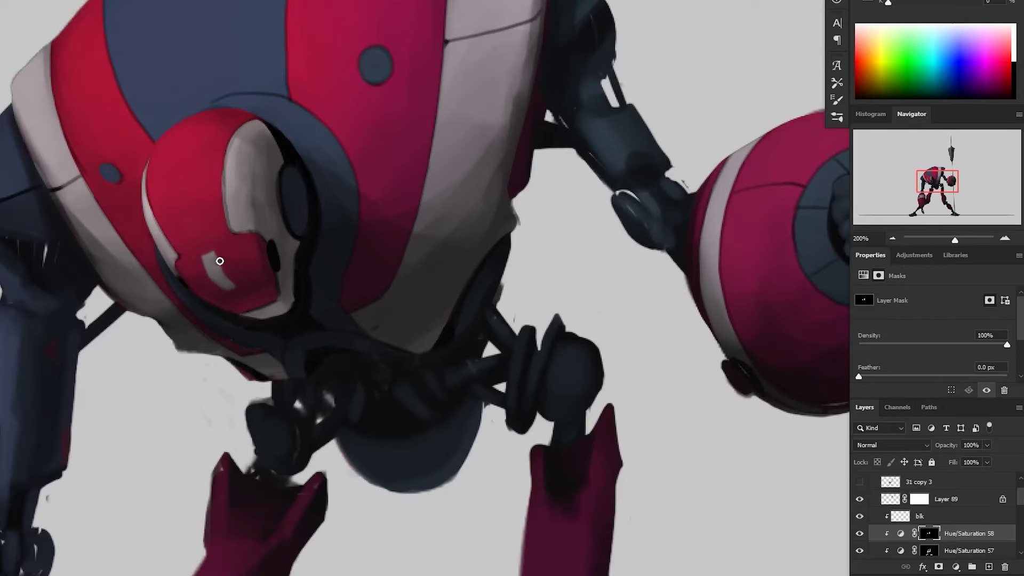
pyautogui.keyDown('alt'); pyautogui.click(289, 179); pyautogui.keyUp('alt')
pyautogui.keyDown('alt'); pyautogui.click(288, 179); pyautogui.keyUp('alt')
pyautogui.click(280, 216)
pyautogui.click(280, 216)
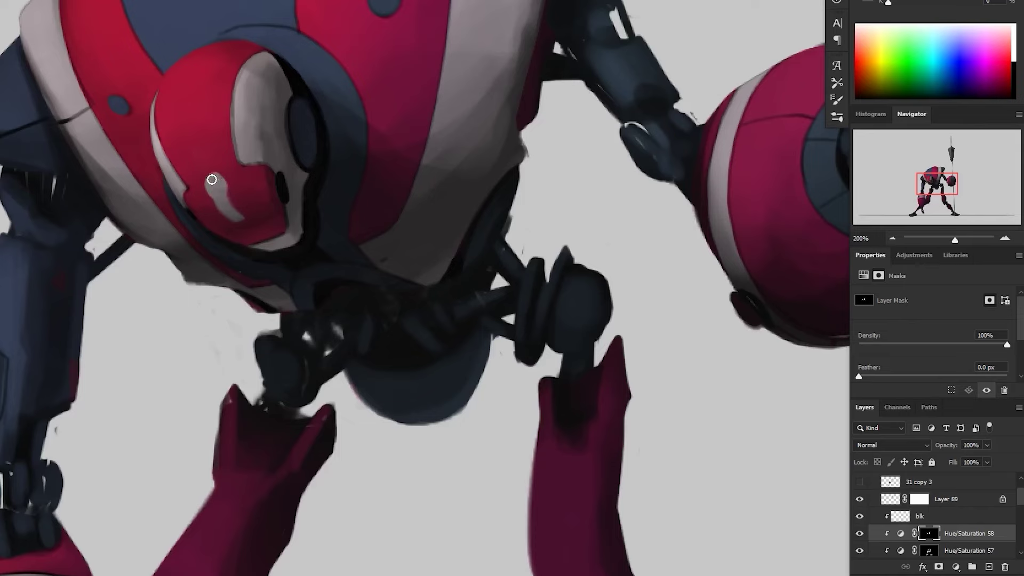
# - Reshape the helmet's face marking into a rounded spot with a tapering tail
pyautogui.hotkey('ctrl', '-')
pyautogui.hotkey('ctrl', '-')
pyautogui.hotkey('ctrl', '-')
pyautogui.hotkey('ctrl', '+')
pyautogui.hotkey('ctrl', '+')
pyautogui.hotkey('ctrl', '+')
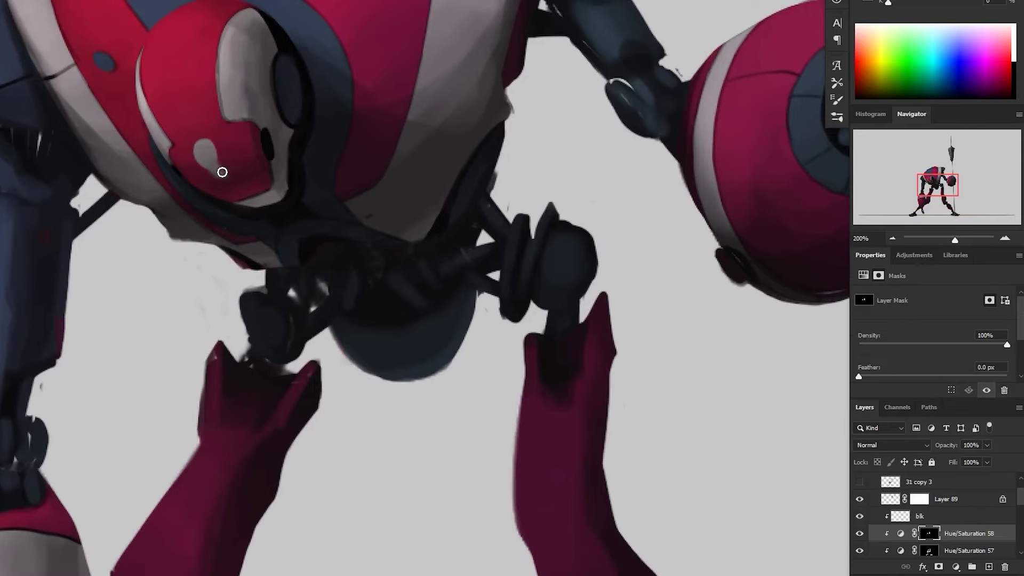
pyautogui.moveTo(224, 182); pyautogui.dragTo(245, 193)
pyautogui.keyDown('alt'); pyautogui.click(303, 171); pyautogui.keyUp('alt')
pyautogui.keyDown('alt'); pyautogui.click(302, 171); pyautogui.keyUp('alt')
pyautogui.moveTo(624, 311); pyautogui.dragTo(504, 383)
pyautogui.hotkey('ctrl', '-')
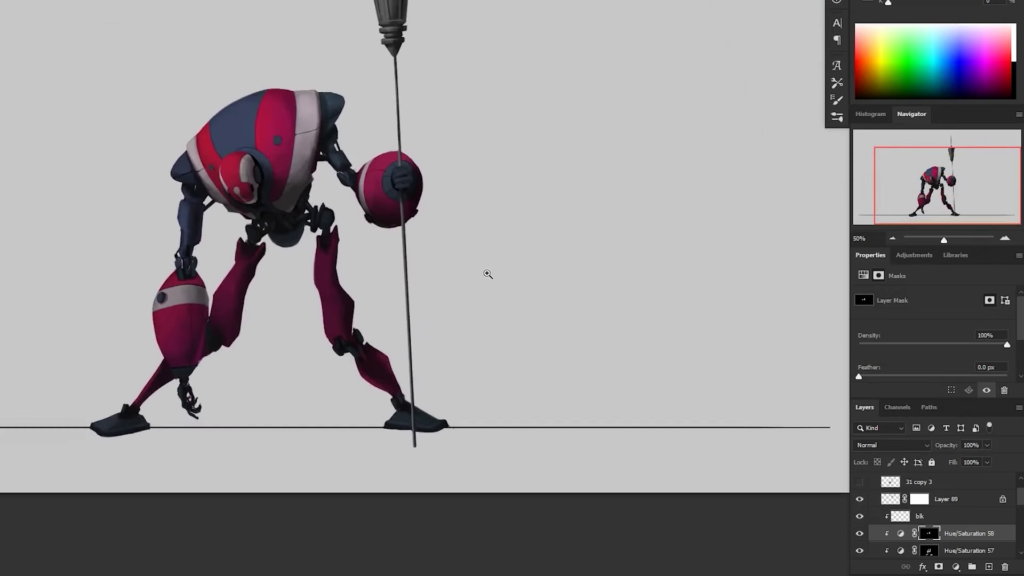
# - Try painting a light-grey stripe down the thigh nearest the pole
pyautogui.moveTo(409, 435); pyautogui.dragTo(410, 459)
pyautogui.moveTo(396, 213); pyautogui.dragTo(389, 227)
pyautogui.click(361, 241)
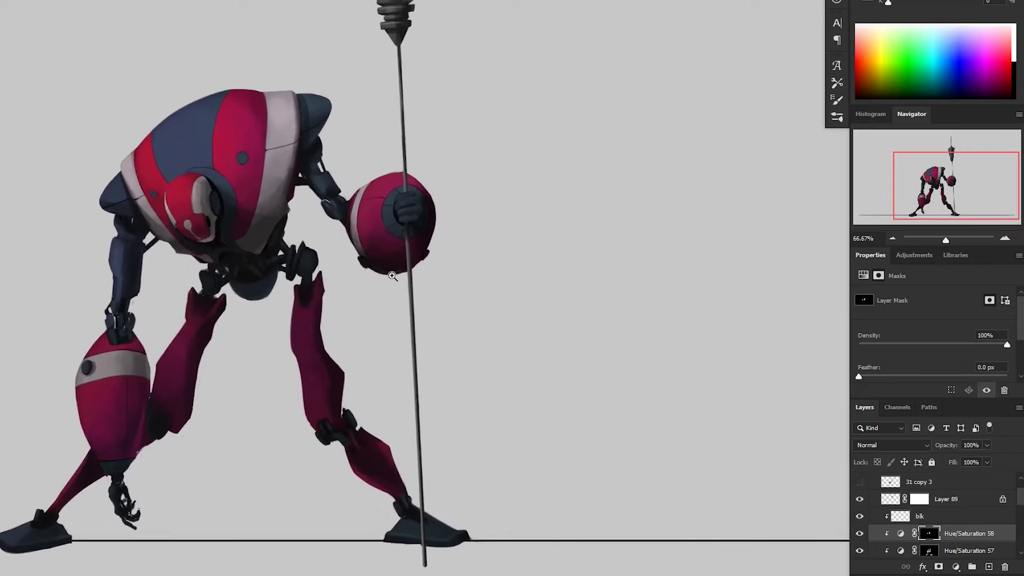
pyautogui.hotkey('ctrl', '-')
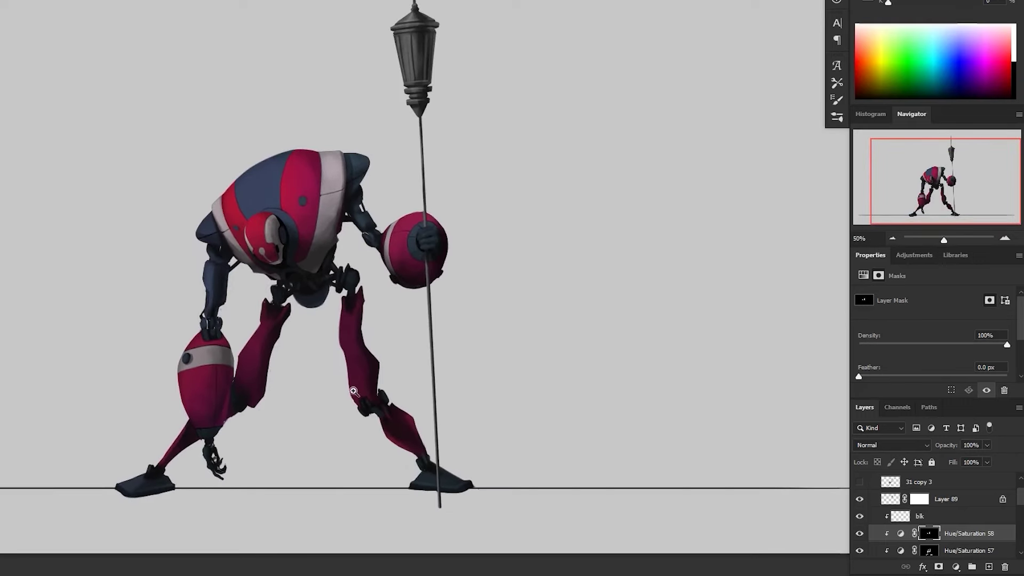
pyautogui.doubleClick(358, 390)
pyautogui.moveTo(323, 277); pyautogui.dragTo(341, 320)
pyautogui.hotkey('ctrl', 'z')
pyautogui.moveTo(325, 229); pyautogui.dragTo(341, 374)
pyautogui.hotkey('ctrl', 'z')
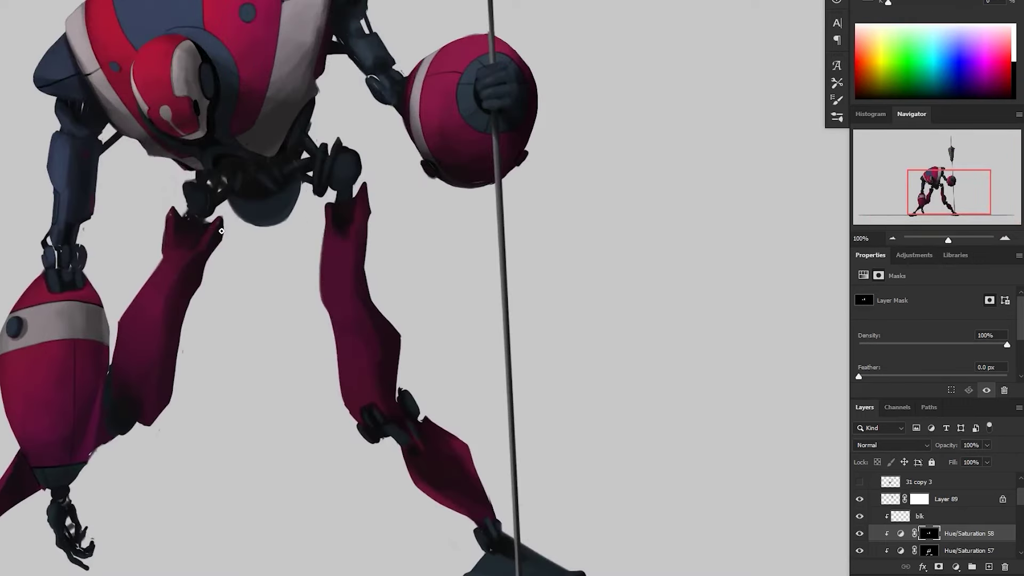
# - Paint light-grey panels along the inner edges of both thighs on the Hue/Saturation 58 mask
pyautogui.moveTo(201, 271)
pyautogui.mouseDown()
pyautogui.moveTo(147, 329)
pyautogui.moveTo(181, 267)
pyautogui.mouseUp()
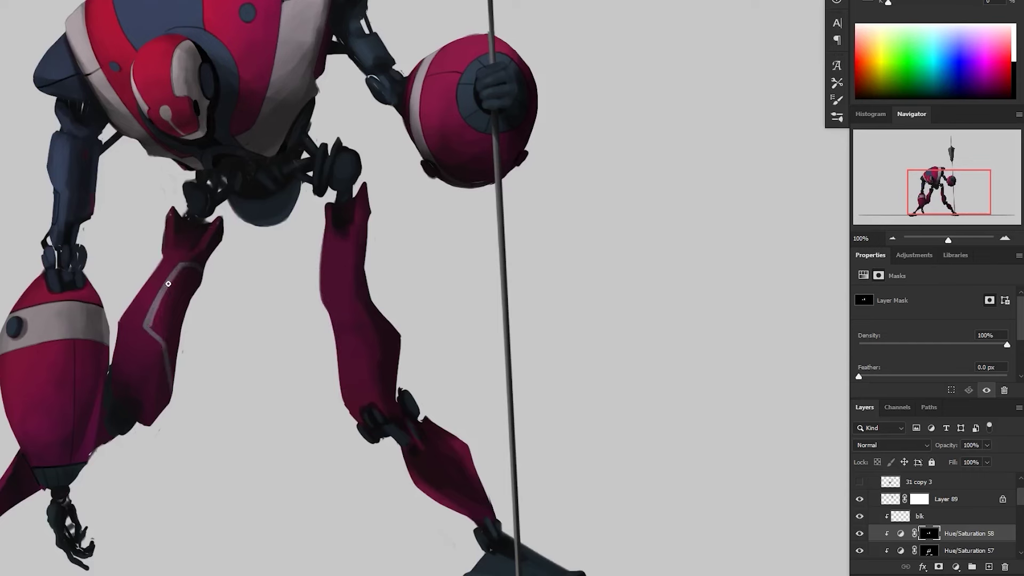
pyautogui.moveTo(174, 366); pyautogui.dragTo(163, 307)
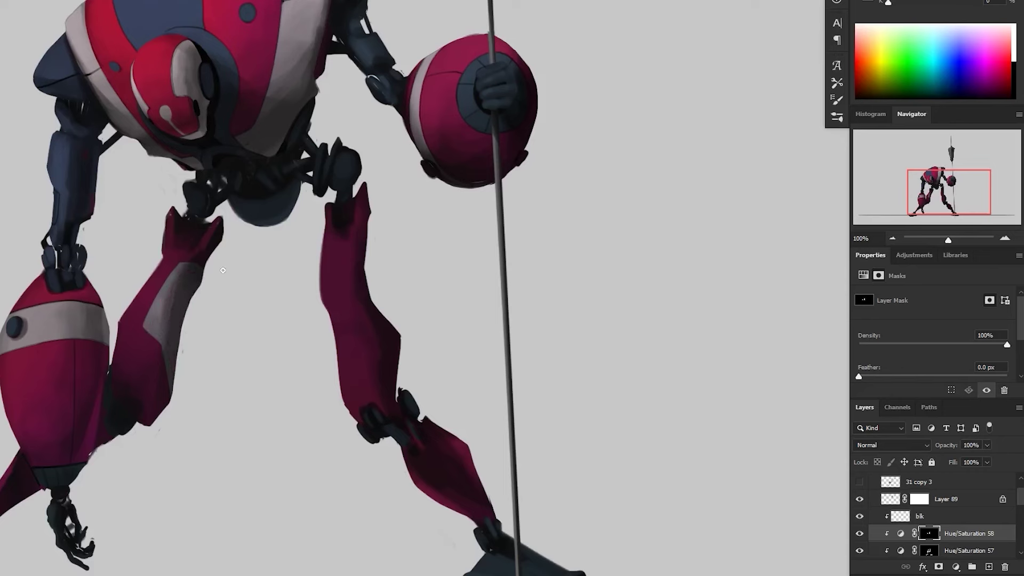
pyautogui.moveTo(322, 255); pyautogui.dragTo(339, 365)
pyautogui.hotkey('ctrl', 'z')
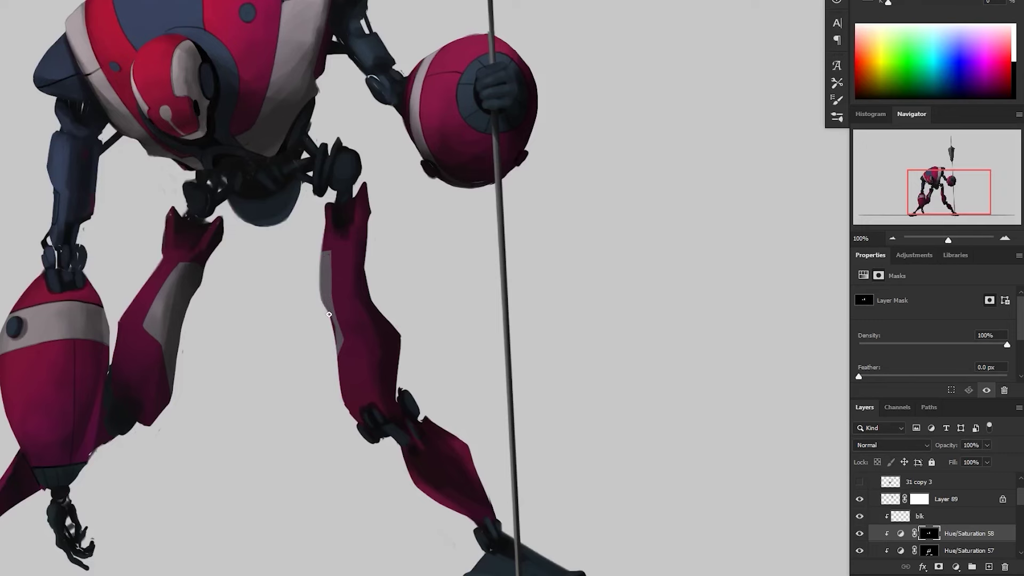
pyautogui.moveTo(326, 309); pyautogui.dragTo(336, 343)
# - Refine the shape and lower end of the light-grey inner panel on the thigh nearest the pole
pyautogui.hotkey('ctrl', '-')
pyautogui.moveTo(425, 293); pyautogui.dragTo(424, 271)
pyautogui.hotkey('ctrl', '+')
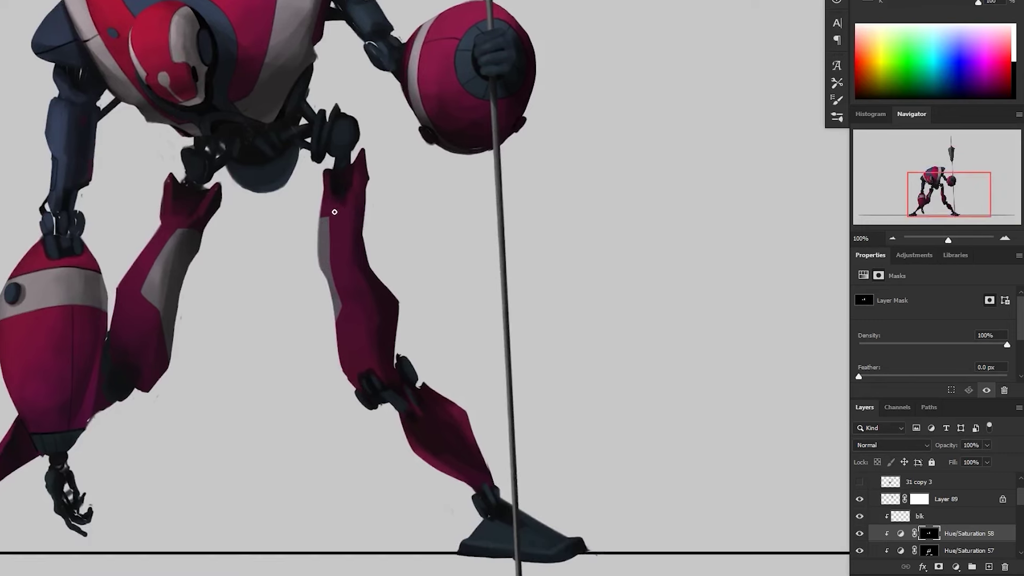
pyautogui.keyDown('alt'); pyautogui.click(377, 219); pyautogui.keyUp('alt')
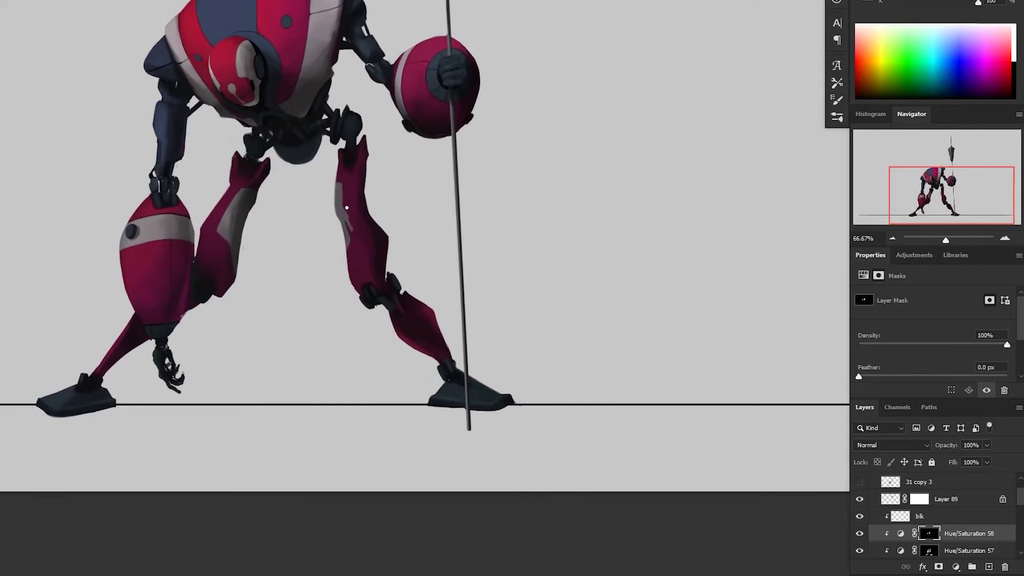
pyautogui.keyDown('alt'); pyautogui.click(355, 229); pyautogui.keyUp('alt')
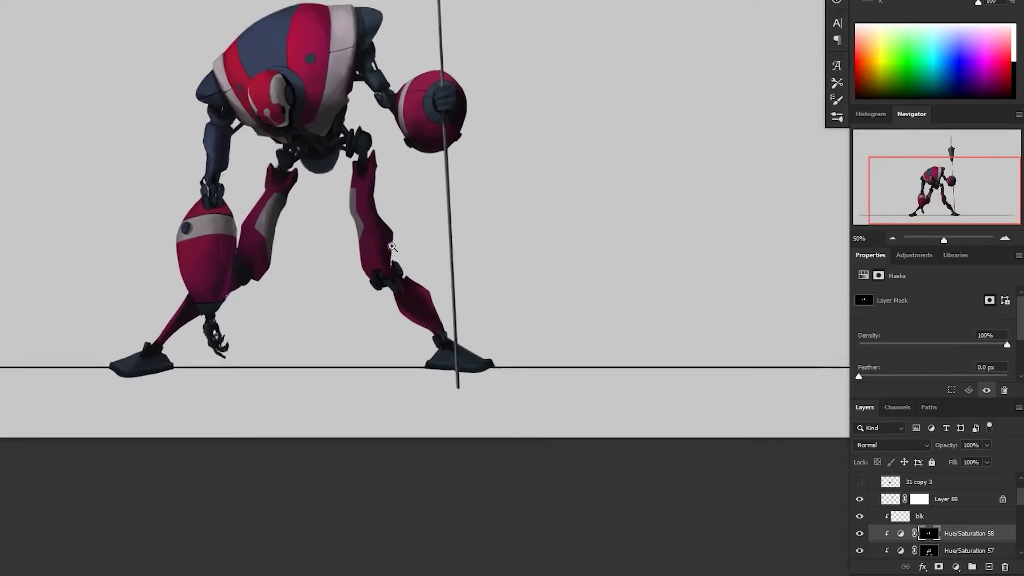
pyautogui.keyDown('ctrl'); pyautogui.click(355, 245); pyautogui.keyUp('ctrl')
pyautogui.keyDown('ctrl'); pyautogui.click(355, 245); pyautogui.keyUp('ctrl')
pyautogui.keyDown('alt'); pyautogui.click(397, 289); pyautogui.keyUp('alt')
pyautogui.keyDown('ctrl'); pyautogui.click(401, 227); pyautogui.keyUp('ctrl')
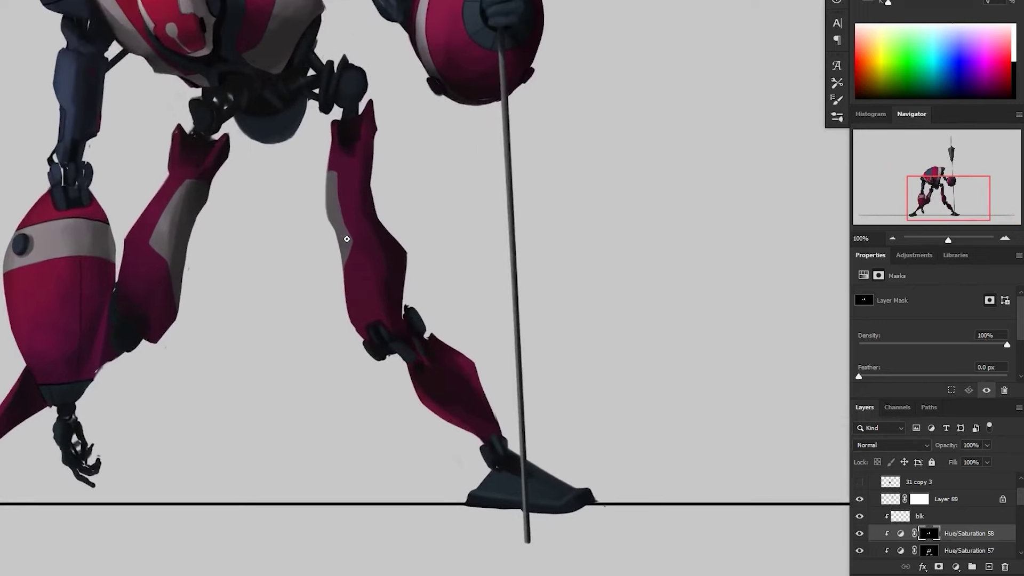
pyautogui.press('x')
pyautogui.keyDown('alt'); pyautogui.click(400, 244); pyautogui.keyUp('alt')
pyautogui.keyDown('alt'); pyautogui.click(401, 244); pyautogui.keyUp('alt')
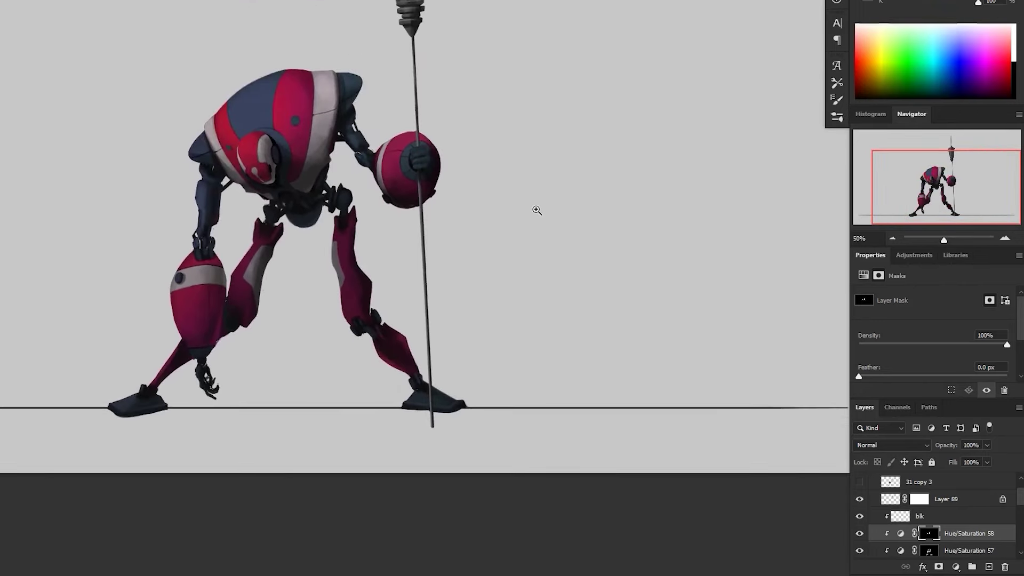
# - Paint light-grey accents along the outer edges of both thighs
pyautogui.scroll(-1, 581, 496)
pyautogui.scroll(3, 457, 379)
pyautogui.moveTo(326, 265); pyautogui.dragTo(324, 324)
pyautogui.moveTo(319, 269); pyautogui.dragTo(337, 319)
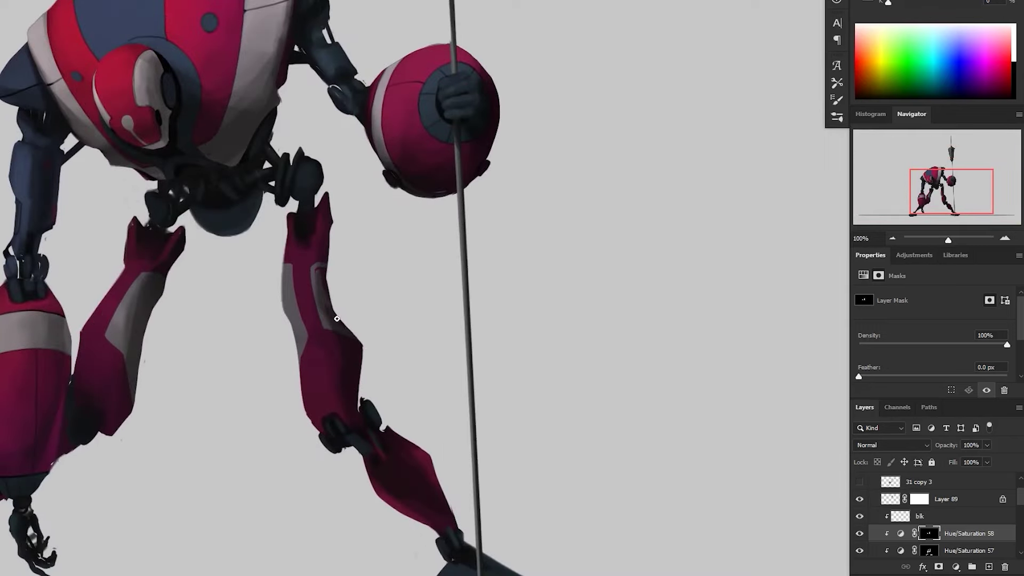
pyautogui.moveTo(121, 271); pyautogui.dragTo(85, 332)
pyautogui.scroll(-3, 404, 262)
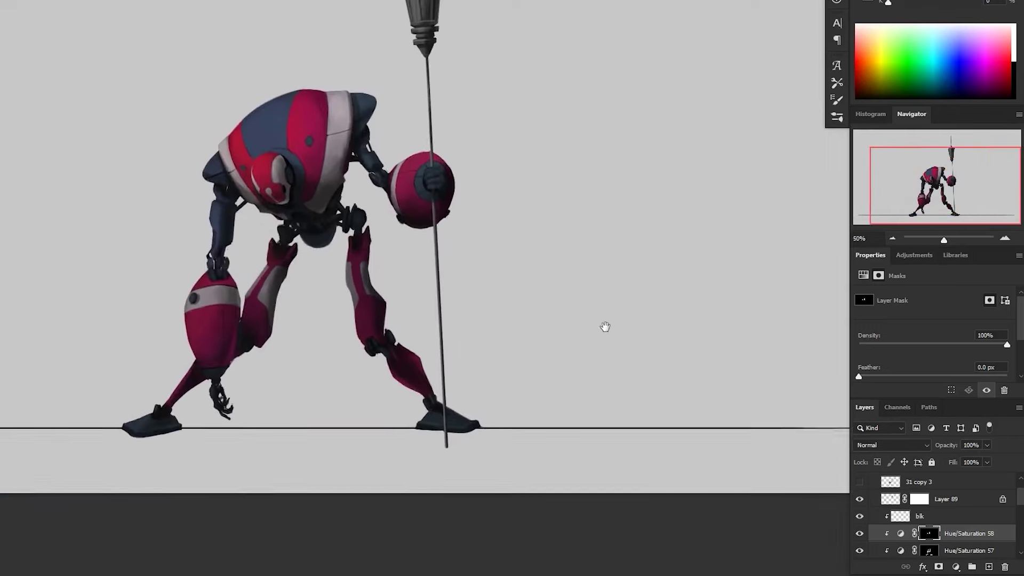
pyautogui.moveTo(627, 417); pyautogui.dragTo(480, 436)
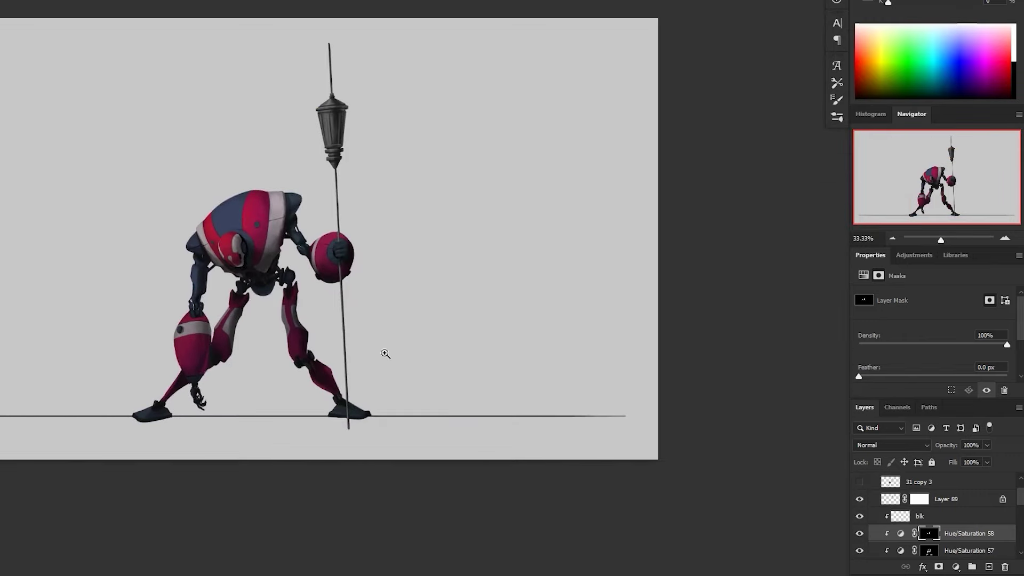
pyautogui.moveTo(421, 388); pyautogui.dragTo(475, 393)
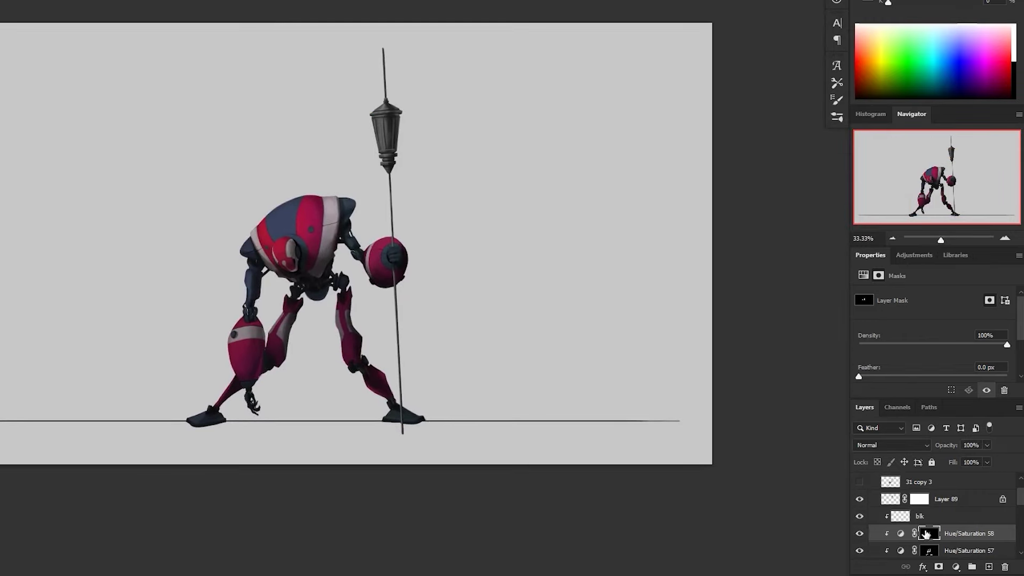
# - Paint thin dark outlines on the blk layer along the light-grey panels of the thigh farther from the pole
pyautogui.click(922, 516)
pyautogui.click(837, 117)
pyautogui.moveTo(819, 171); pyautogui.dragTo(820, 235)
pyautogui.click(749, 358)
pyautogui.click(810, 53)
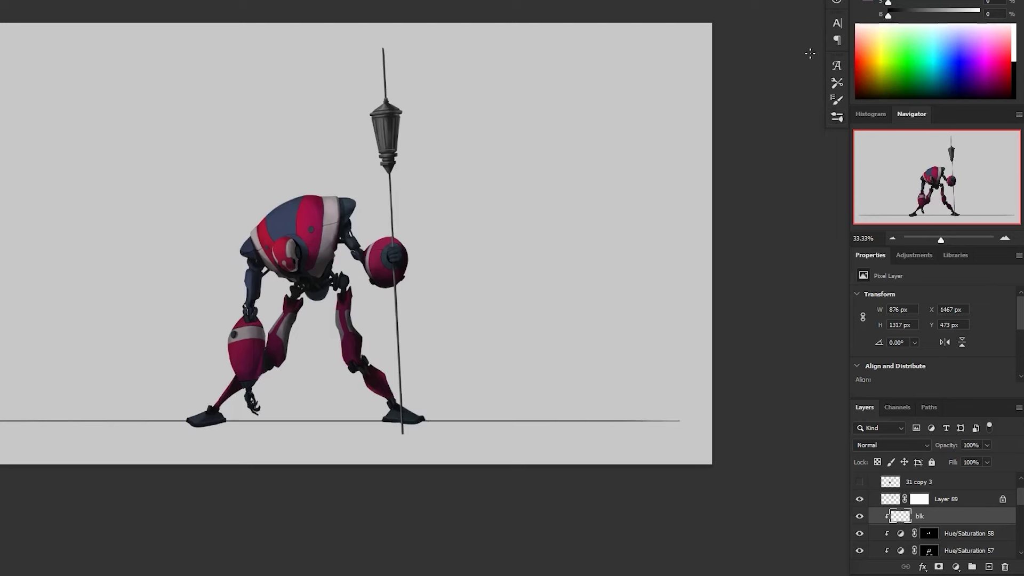
pyautogui.scroll(3, 328, 331)
pyautogui.scroll(1, 258, 365)
pyautogui.moveTo(163, 251); pyautogui.dragTo(265, 112)
pyautogui.moveTo(137, 238); pyautogui.dragTo(208, 128)
pyautogui.hotkey('ctrl', 'z')
# - Outline the light-grey panels on the thigh nearest the pole with thin dark lines
pyautogui.moveTo(515, 94); pyautogui.dragTo(561, 220)
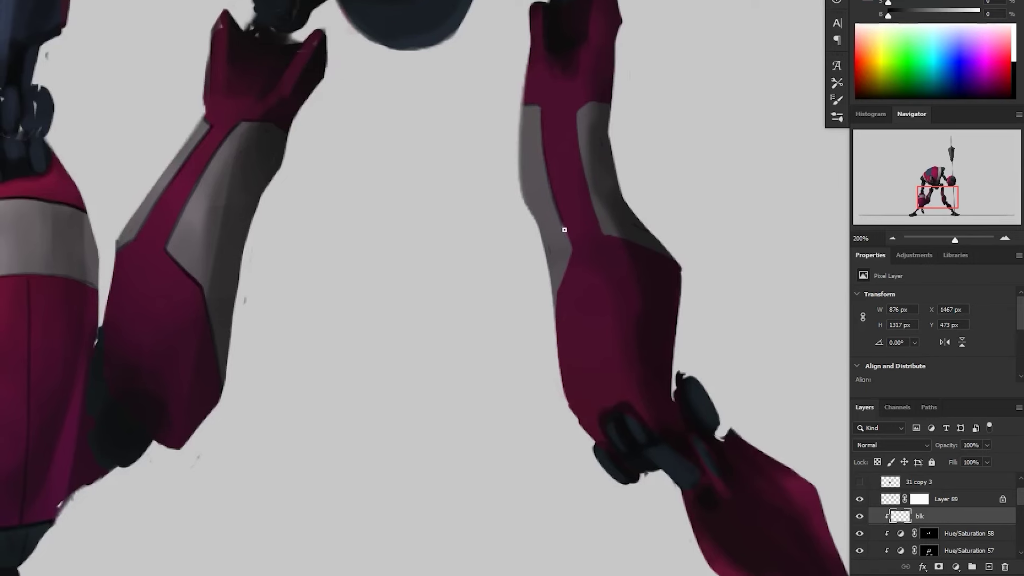
pyautogui.moveTo(598, 104); pyautogui.dragTo(511, 145)
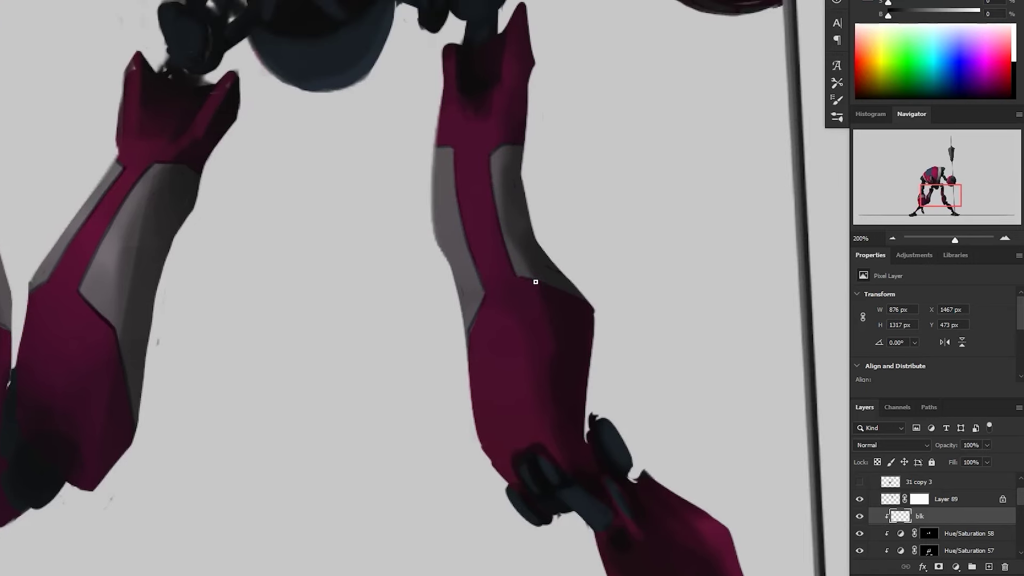
pyautogui.keyDown('ctrl'); pyautogui.keyDown('alt'); pyautogui.click(647, 266); pyautogui.keyUp('alt'); pyautogui.keyUp('ctrl')
pyautogui.keyDown('ctrl'); pyautogui.keyDown('alt'); pyautogui.click(647, 265); pyautogui.keyUp('alt'); pyautogui.keyUp('ctrl')
# - Paint thin dark edge lines around the light-grey accents on the robot's head
pyautogui.keyDown('ctrl'); pyautogui.click(433, 231); pyautogui.keyUp('ctrl')
pyautogui.keyDown('ctrl'); pyautogui.click(433, 231); pyautogui.keyUp('ctrl')
pyautogui.keyDown('ctrl'); pyautogui.click(343, 122); pyautogui.keyUp('ctrl')
pyautogui.moveTo(340, 71)
pyautogui.mouseDown()
pyautogui.moveTo(331, 82)
pyautogui.moveTo(329, 231)
pyautogui.moveTo(319, 180)
pyautogui.mouseUp()
pyautogui.moveTo(288, 204)
pyautogui.mouseDown()
pyautogui.moveTo(277, 206)
pyautogui.moveTo(290, 206)
pyautogui.moveTo(303, 234)
pyautogui.moveTo(288, 240)
pyautogui.mouseUp()
pyautogui.hotkey('ctrl', 'z')
pyautogui.moveTo(292, 206); pyautogui.dragTo(303, 241)
pyautogui.keyDown('ctrl'); pyautogui.keyDown('alt'); pyautogui.click(414, 158); pyautogui.keyUp('alt'); pyautogui.keyUp('ctrl')
pyautogui.keyDown('ctrl'); pyautogui.keyDown('alt'); pyautogui.click(414, 157); pyautogui.keyUp('alt'); pyautogui.keyUp('ctrl')
pyautogui.keyDown('ctrl'); pyautogui.click(403, 157); pyautogui.keyUp('ctrl')
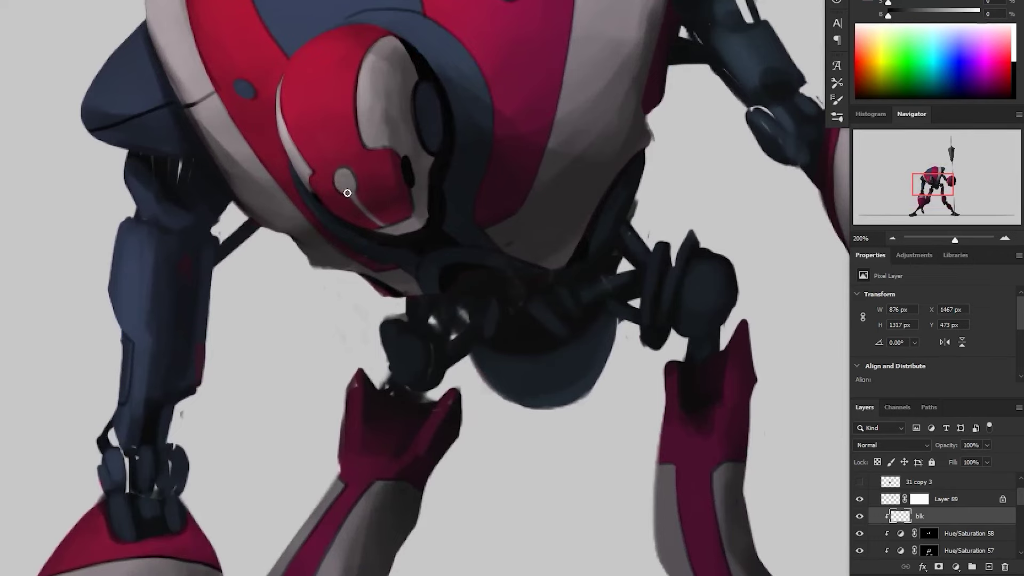
# - Examine the whole robot and toggle Layer 89's visibility to check which parts it holds
pyautogui.keyDown('ctrl'); pyautogui.keyDown('alt'); pyautogui.click(430, 184); pyautogui.keyUp('alt'); pyautogui.keyUp('ctrl')
pyautogui.keyDown('ctrl'); pyautogui.keyDown('alt'); pyautogui.click(429, 184); pyautogui.keyUp('alt'); pyautogui.keyUp('ctrl')
pyautogui.moveTo(640, 350); pyautogui.dragTo(480, 380)
pyautogui.moveTo(516, 461); pyautogui.dragTo(508, 447)
pyautogui.keyDown('ctrl'); pyautogui.keyDown('alt'); pyautogui.click(513, 433); pyautogui.keyUp('alt'); pyautogui.keyUp('ctrl')
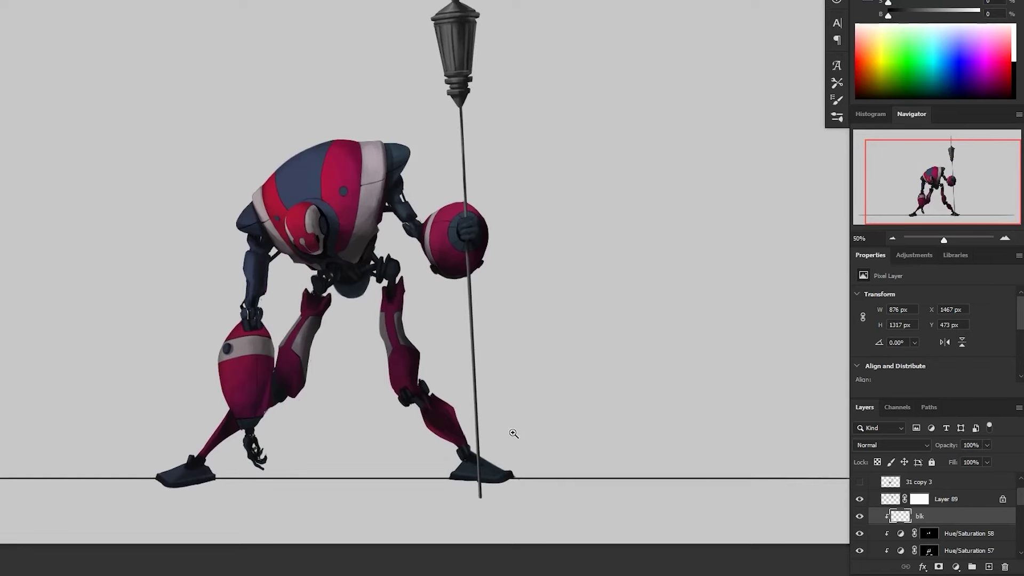
pyautogui.moveTo(513, 279); pyautogui.dragTo(478, 258)
pyautogui.keyDown('ctrl'); pyautogui.keyDown('alt'); pyautogui.click(474, 305); pyautogui.keyUp('alt'); pyautogui.keyUp('ctrl')
pyautogui.keyDown('ctrl'); pyautogui.click(518, 297); pyautogui.keyUp('ctrl')
pyautogui.click(860, 499)
pyautogui.click(860, 499)
# - Create a new layer clipped to Layer 89 and set its blend mode to Color
pyautogui.click(942, 506)
pyautogui.click(988, 567)
pyautogui.hotkey('ctrl', 'alt', 'g')
pyautogui.click(891, 445)
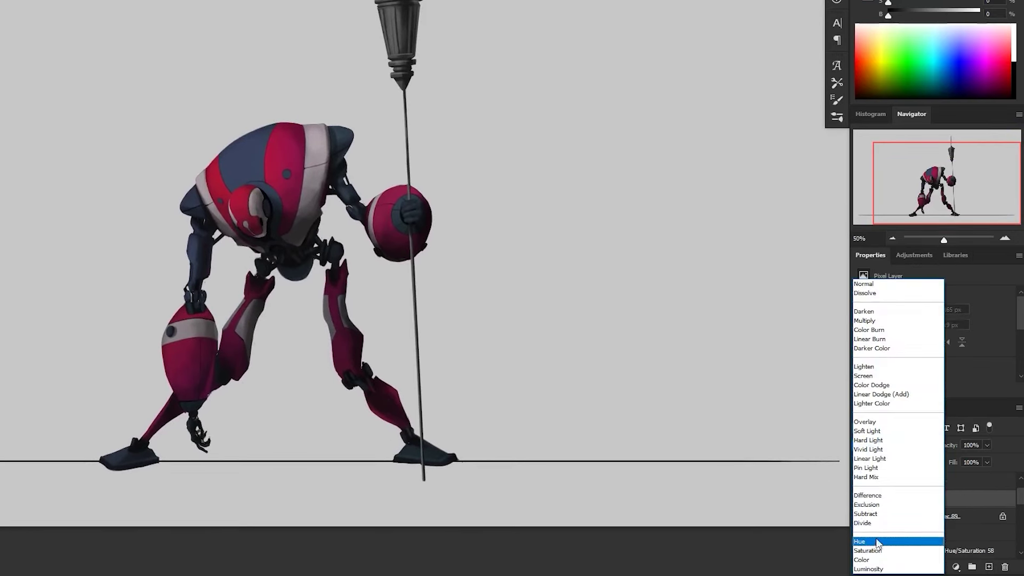
pyautogui.click(875, 560)
# - Sample the torso's blue and fill the clipped Color layer with it to tint the lantern and pole
pyautogui.keyDown('ctrl'); pyautogui.keyDown('alt'); pyautogui.click(251, 170); pyautogui.keyUp('alt'); pyautogui.keyUp('ctrl')
pyautogui.keyDown('ctrl'); pyautogui.click(255, 165); pyautogui.keyUp('ctrl')
pyautogui.keyDown('alt'); pyautogui.click(256, 163); pyautogui.keyUp('alt')
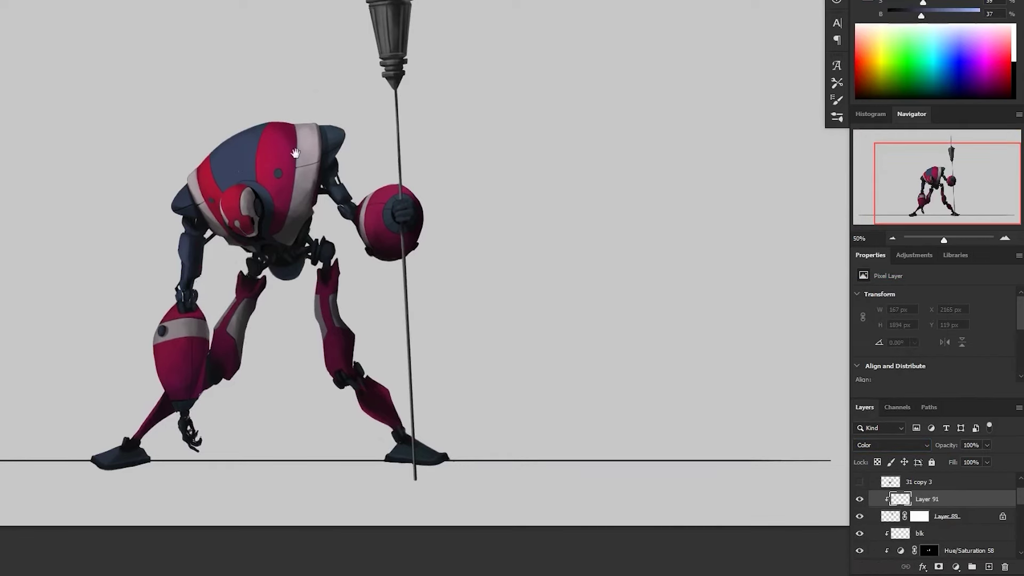
pyautogui.moveTo(295, 153); pyautogui.dragTo(276, 203)
pyautogui.hotkey('shift', 'F5')
pyautogui.press('Return')
pyautogui.keyDown('ctrl'); pyautogui.keyDown('alt'); pyautogui.click(462, 502); pyautogui.keyUp('alt'); pyautogui.keyUp('ctrl')
pyautogui.keyDown('ctrl'); pyautogui.click(462, 528); pyautogui.keyUp('ctrl')
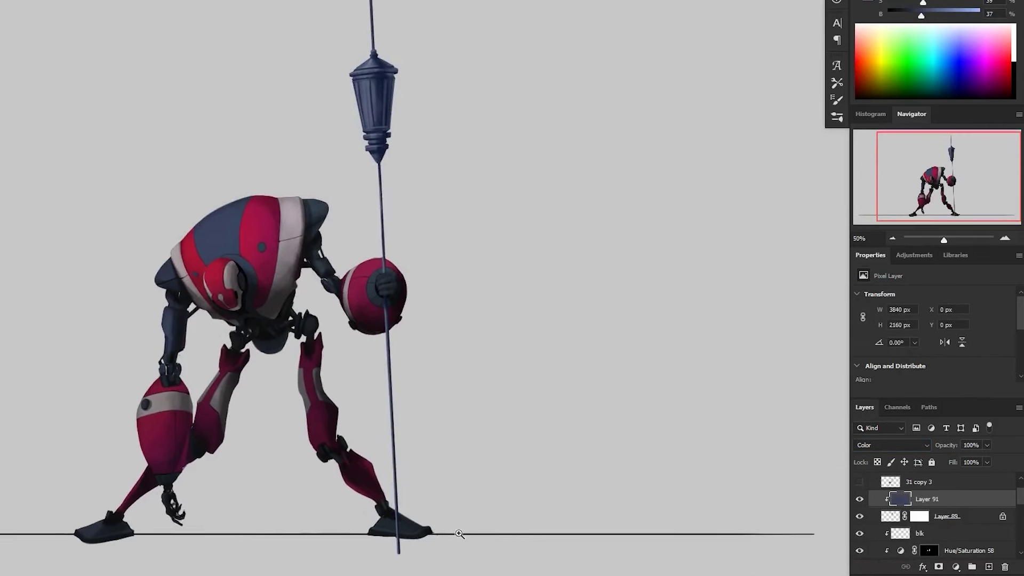
# - Adjust the pole's colour fill with Hue/Saturation, using Saturation -11 and Lightness -27
pyautogui.hotkey('ctrl', 'u')
pyautogui.moveTo(708, 126); pyautogui.dragTo(701, 127)
pyautogui.moveTo(708, 157); pyautogui.dragTo(691, 159)
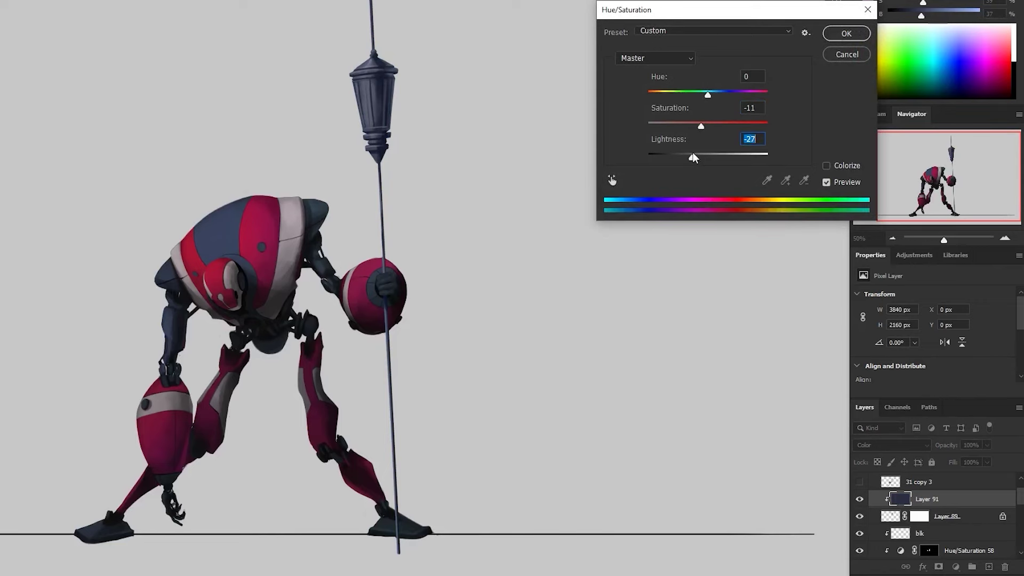
pyautogui.press('Return')
# - Create a clipped layer named dodge between the blk and Hue/Saturation 58 layers
pyautogui.scroll(-1, 496, 430)
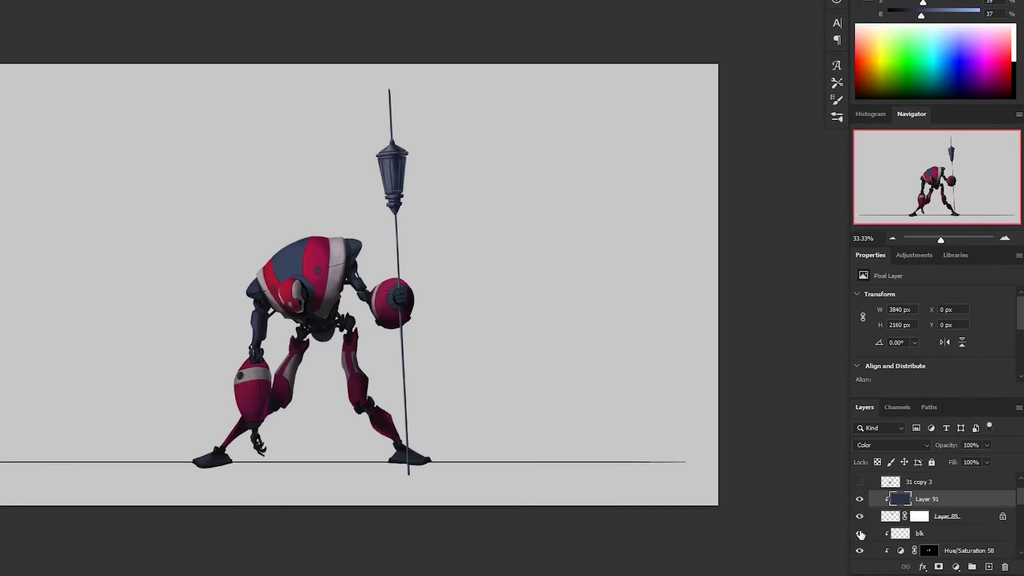
pyautogui.click(906, 532)
pyautogui.moveTo(1017, 505); pyautogui.dragTo(1017, 507)
pyautogui.click(986, 536)
pyautogui.click(988, 566)
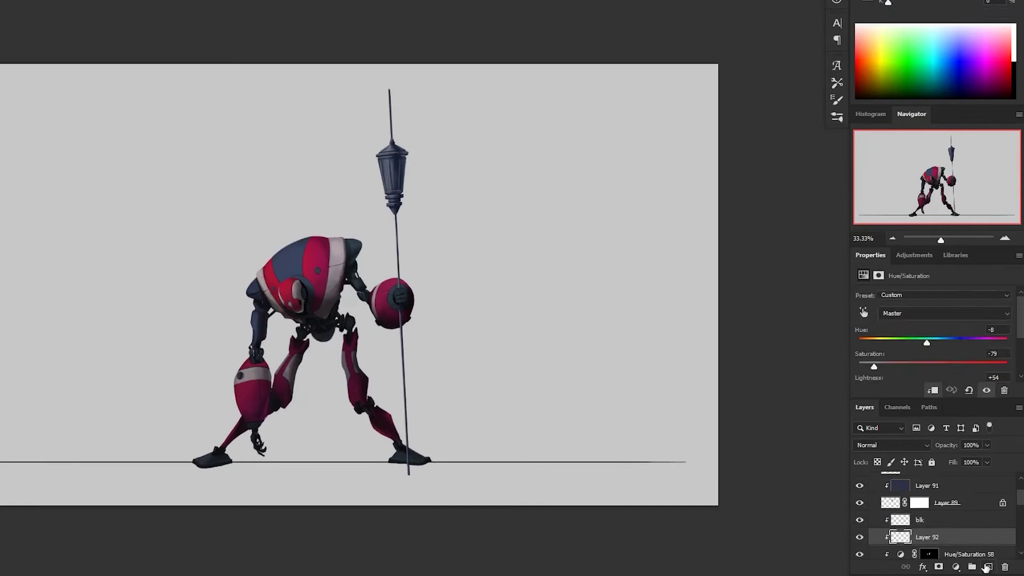
pyautogui.doubleClick(935, 536)
pyautogui.write('dodge')
pyautogui.press('Return')
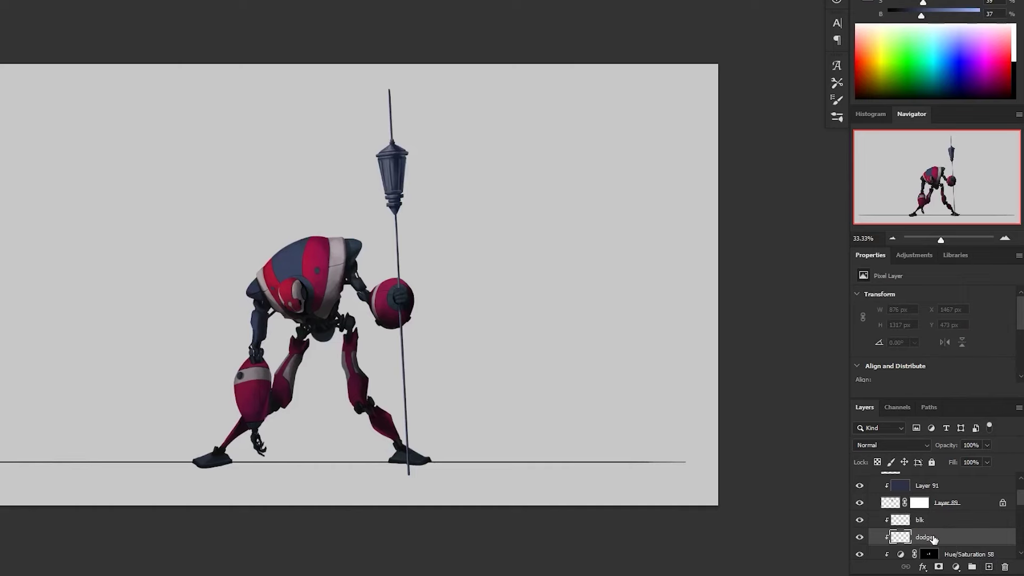
# - Choose the DG Airbrush, set the dodge layer to Color Dodge and fill it with black
pyautogui.click(839, 117)
pyautogui.scroll(-10, 797, 258)
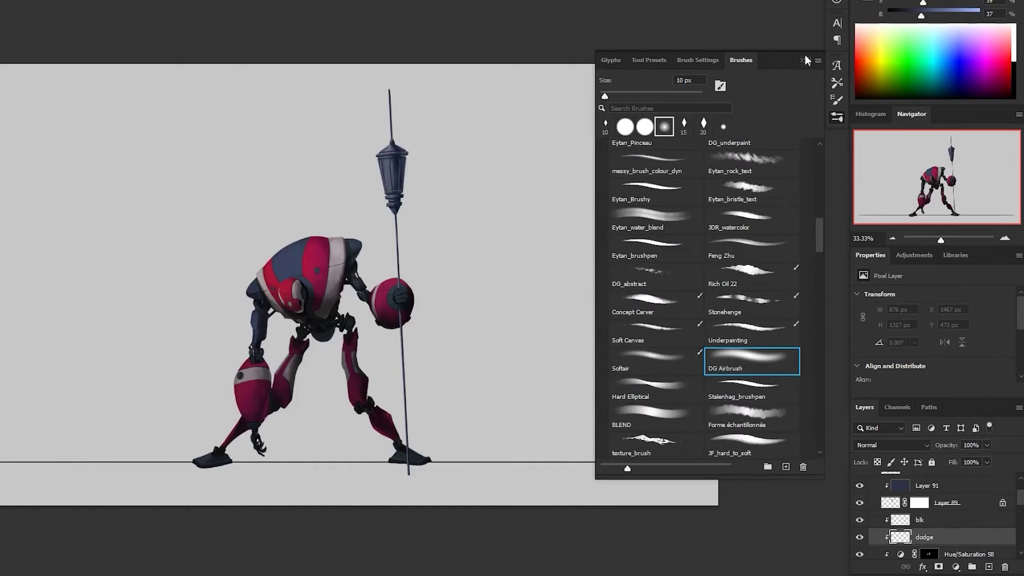
pyautogui.click(803, 60)
pyautogui.click(371, 340)
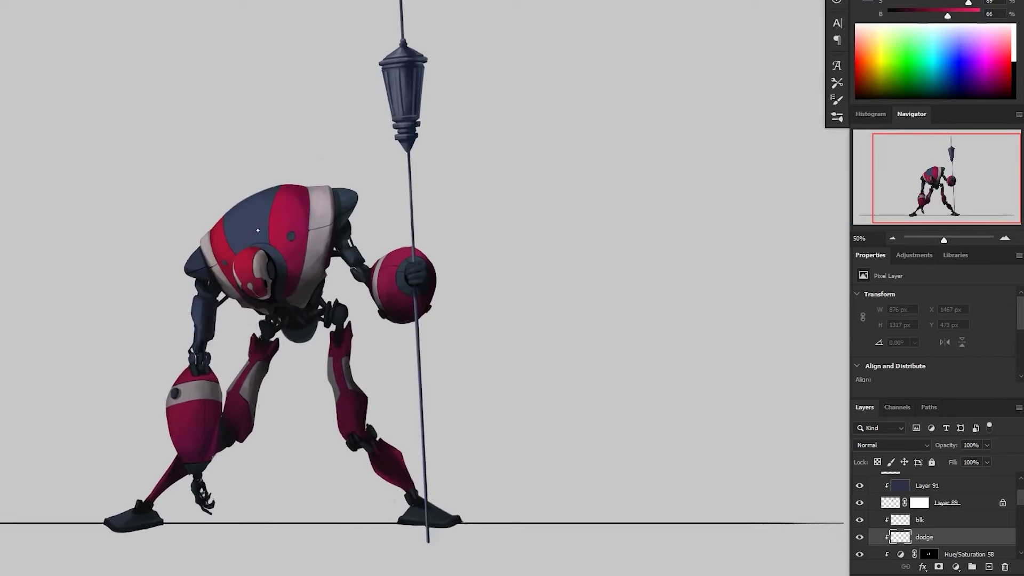
pyautogui.click(893, 445)
pyautogui.click(880, 386)
pyautogui.hotkey('alt', 'BackSpace')
# - Sample the torso's red and airbrush dodge highlights on the torso, the head and the lowered forearm
pyautogui.keyDown('alt'); pyautogui.click(280, 220); pyautogui.keyUp('alt')
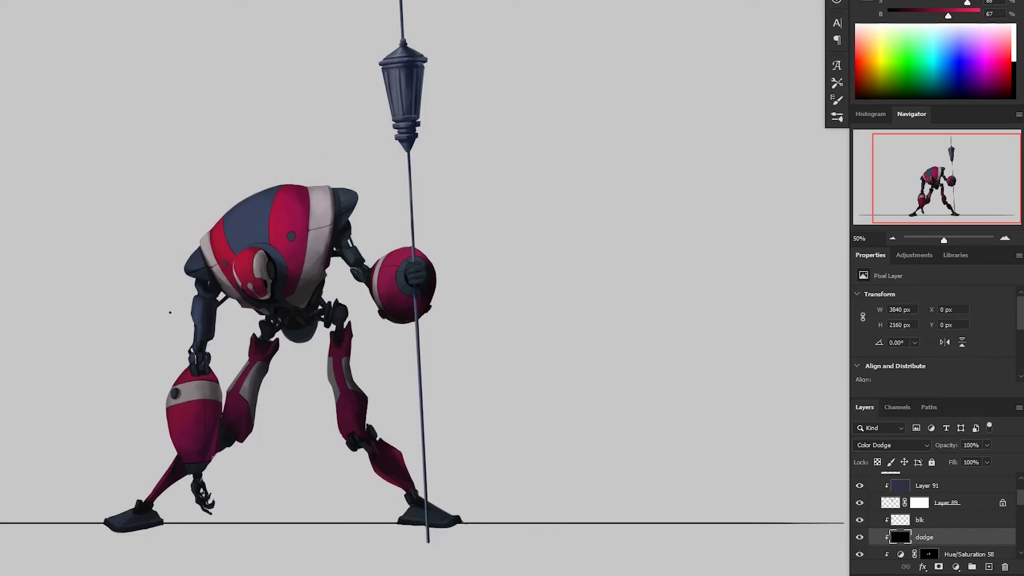
pyautogui.moveTo(234, 248)
pyautogui.mouseDown()
pyautogui.moveTo(275, 221)
pyautogui.moveTo(285, 222)
pyautogui.moveTo(231, 237)
pyautogui.moveTo(288, 241)
pyautogui.mouseUp()
pyautogui.scroll(-1, 307, 509)
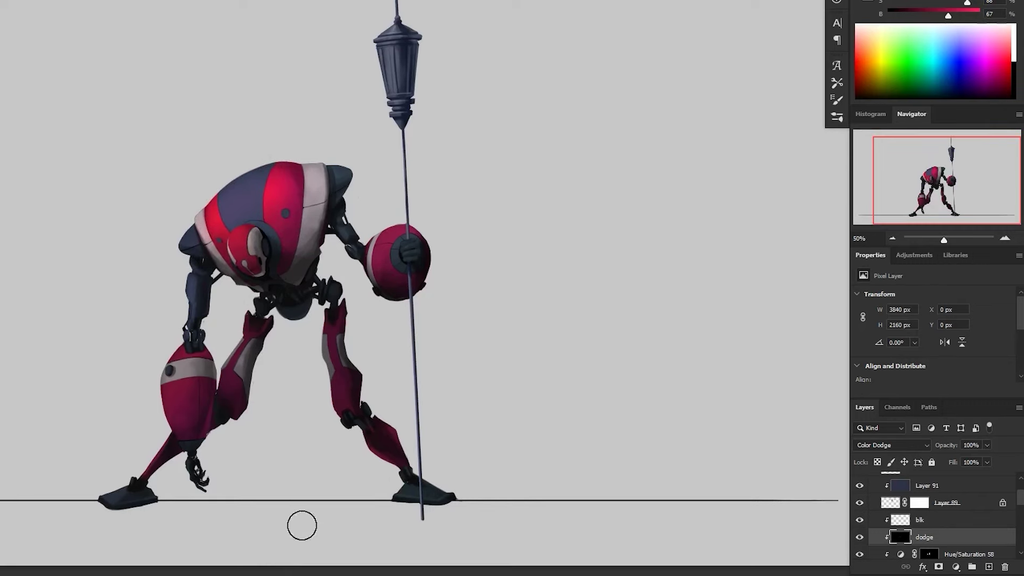
pyautogui.moveTo(246, 269); pyautogui.dragTo(242, 238)
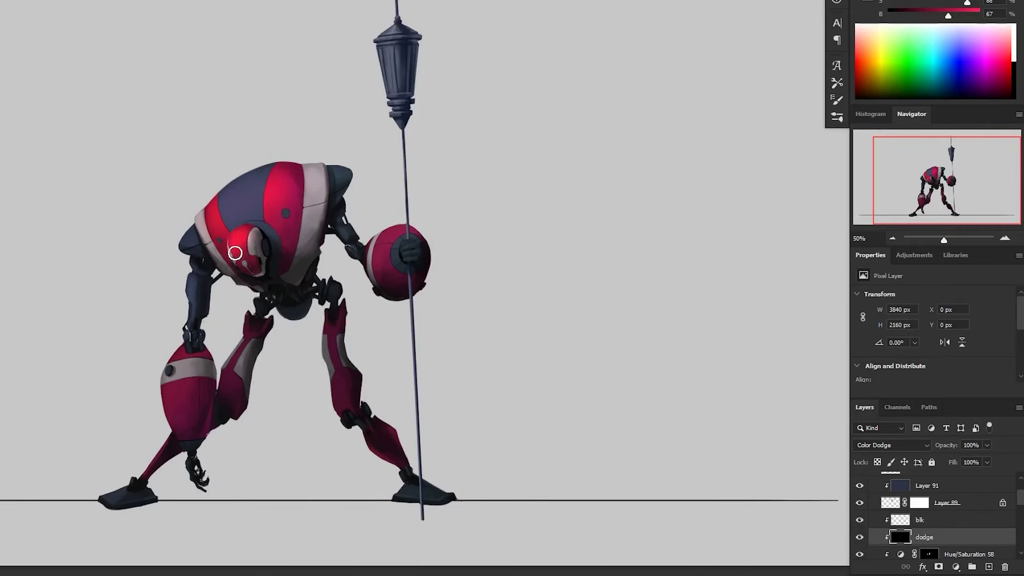
pyautogui.moveTo(182, 368)
pyautogui.mouseDown()
pyautogui.moveTo(181, 405)
pyautogui.moveTo(169, 412)
pyautogui.moveTo(178, 419)
pyautogui.moveTo(187, 353)
pyautogui.mouseUp()
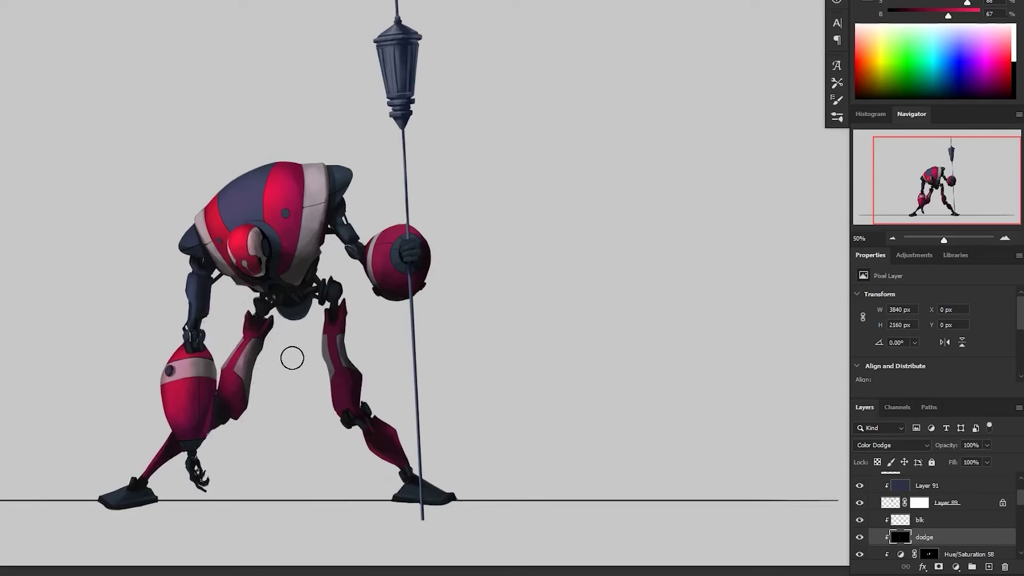
# - Enlarge the brush and airbrush broader dodge highlights across the upper torso armour and the pole-holding forearm
pyautogui.press(']')
pyautogui.press(']')
pyautogui.press(']')
pyautogui.press(']')
pyautogui.moveTo(204, 224); pyautogui.dragTo(210, 236)
pyautogui.press(']')
pyautogui.moveTo(319, 178); pyautogui.dragTo(285, 182)
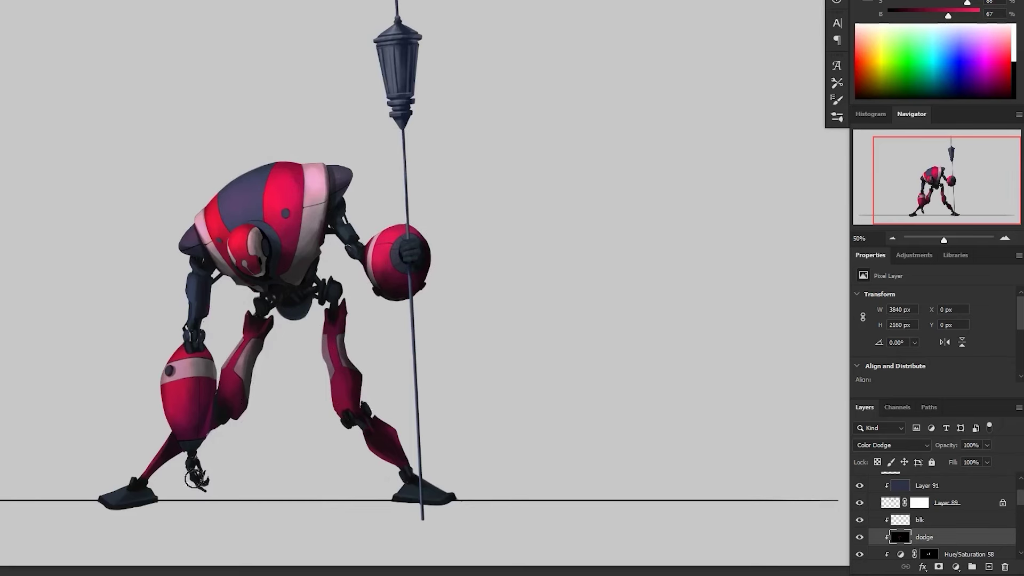
# - Reduce the dodge layer's saturation to about -81 with Hue/Saturation and compare it by toggling the layer
pyautogui.moveTo(465, 481); pyautogui.dragTo(470, 466)
pyautogui.scroll(-3, 931, 517)
pyautogui.keyDown('ctrl'); pyautogui.click(929, 517); pyautogui.keyUp('ctrl')
pyautogui.keyDown('ctrl'); pyautogui.click(936, 501); pyautogui.keyUp('ctrl')
pyautogui.hotkey('ctrl', 'u')
pyautogui.moveTo(708, 123); pyautogui.dragTo(661, 122)
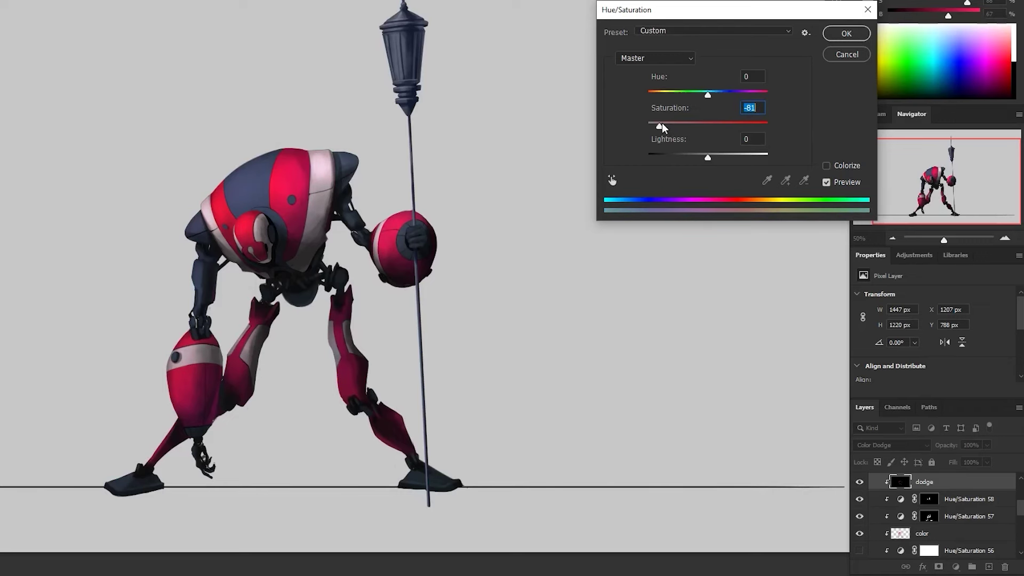
pyautogui.press('Return')
pyautogui.click(860, 482)
pyautogui.click(860, 483)
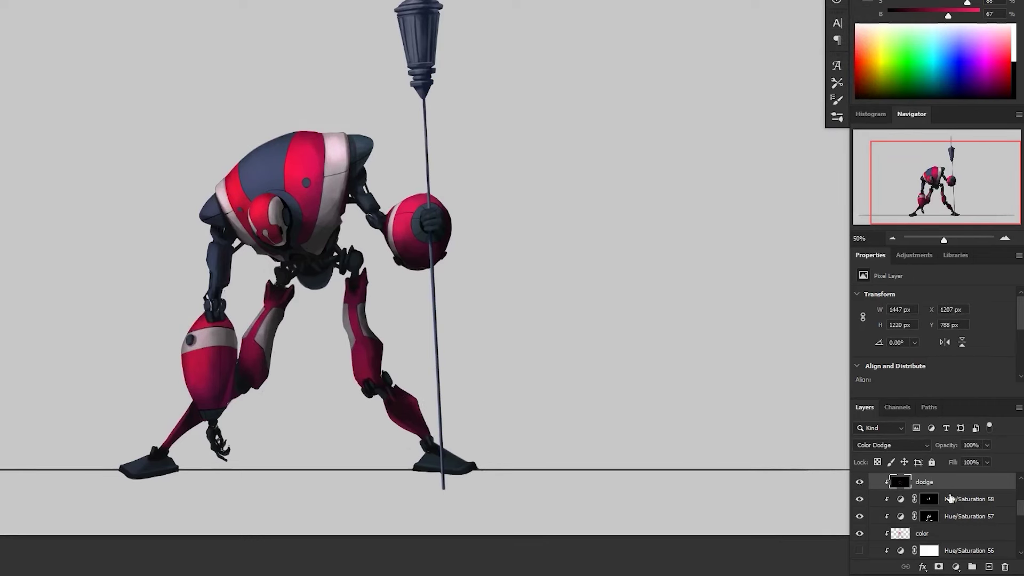
# - Create a layer named bounce dodge above dodge, set it to Color Dodge and fill it with black
pyautogui.click(987, 567)
pyautogui.doubleClick(931, 481)
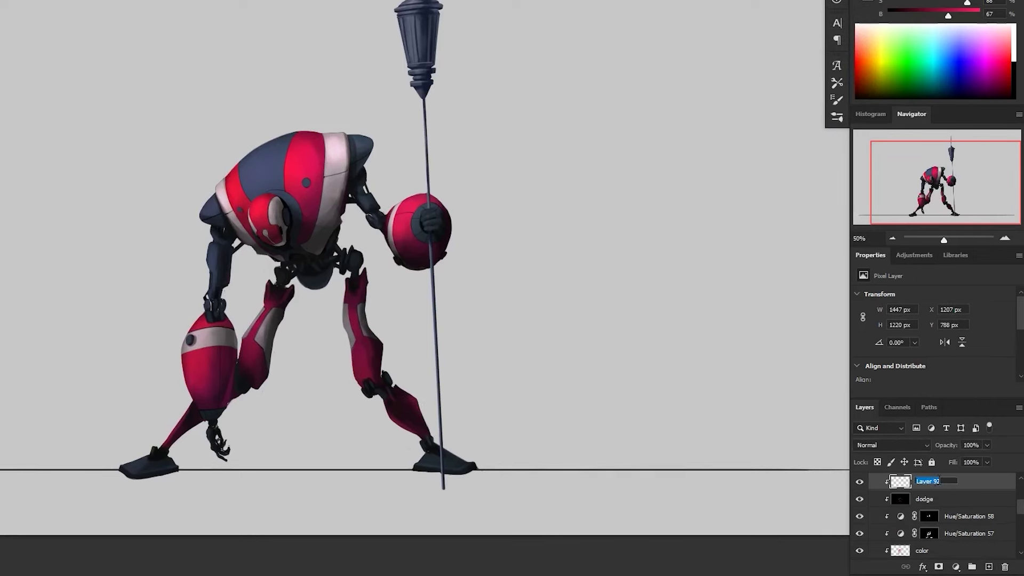
pyautogui.press('Return')
pyautogui.click(892, 446)
pyautogui.click(887, 382)
pyautogui.hotkey('shift', 'BackSpace')
pyautogui.press('Return')
pyautogui.hotkey('shift', 'BackSpace')
pyautogui.press('Return')
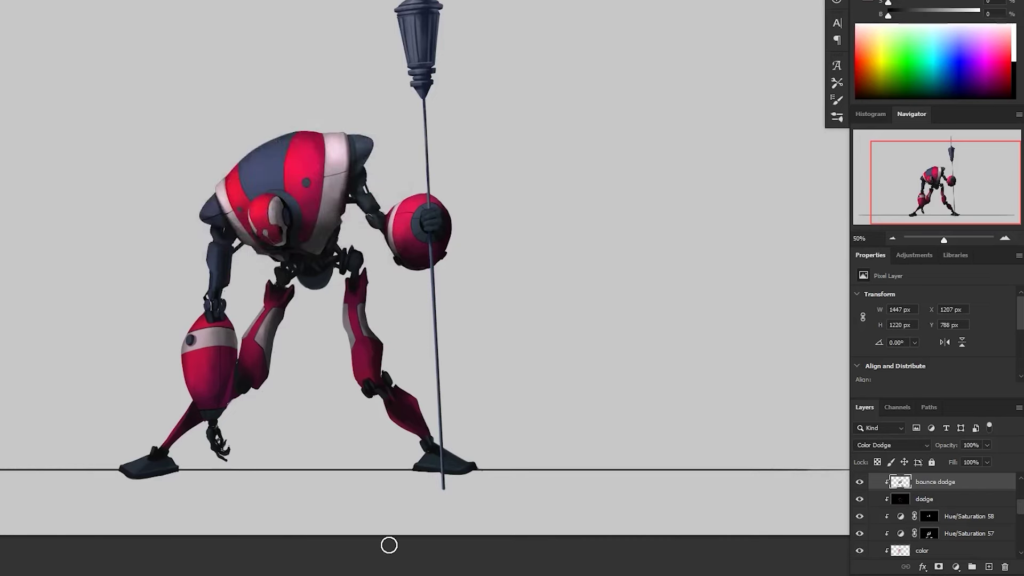
pyautogui.hotkey('shift', 'BackSpace')
pyautogui.press('Return')
# - Pick a brighter pink and paint bounce light along the lowered forearm's inner edge within a lasso selection
pyautogui.scroll(2, 244, 416)
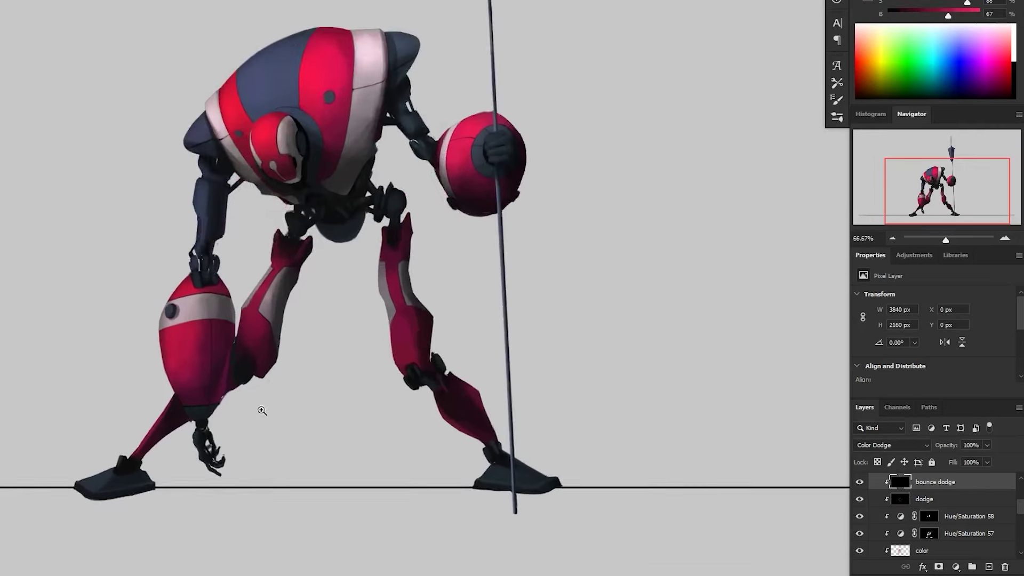
pyautogui.click(962, 14)
pyautogui.moveTo(223, 276); pyautogui.dragTo(198, 380)
pyautogui.hotkey('ctrl', 'z')
pyautogui.hotkey('ctrl', 'z')
pyautogui.press('l')
pyautogui.click(213, 217)
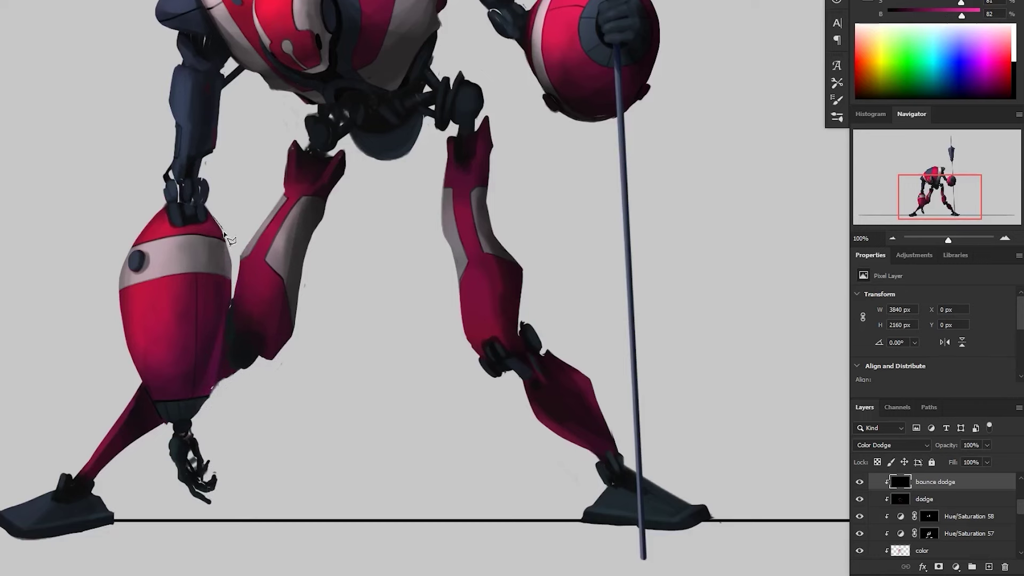
pyautogui.click(232, 276)
pyautogui.moveTo(195, 420)
pyautogui.mouseDown()
pyautogui.moveTo(198, 191)
pyautogui.moveTo(270, 173)
pyautogui.mouseUp()
pyautogui.press('b')
pyautogui.moveTo(260, 270); pyautogui.dragTo(226, 352)
pyautogui.hotkey('ctrl', 'd')
# - Paint subtle pink bounce light on the feet, the legs and the pole-holding forearm
pyautogui.keyDown('alt'); pyautogui.click(487, 402); pyautogui.keyUp('alt')
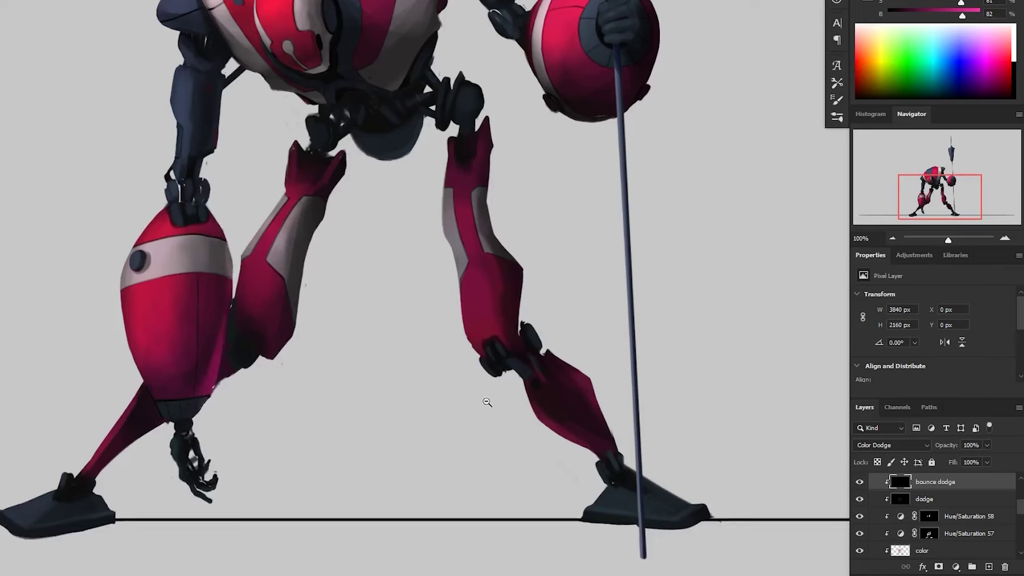
pyautogui.keyDown('ctrl'); pyautogui.click(465, 426); pyautogui.keyUp('ctrl')
pyautogui.moveTo(272, 502); pyautogui.dragTo(235, 483)
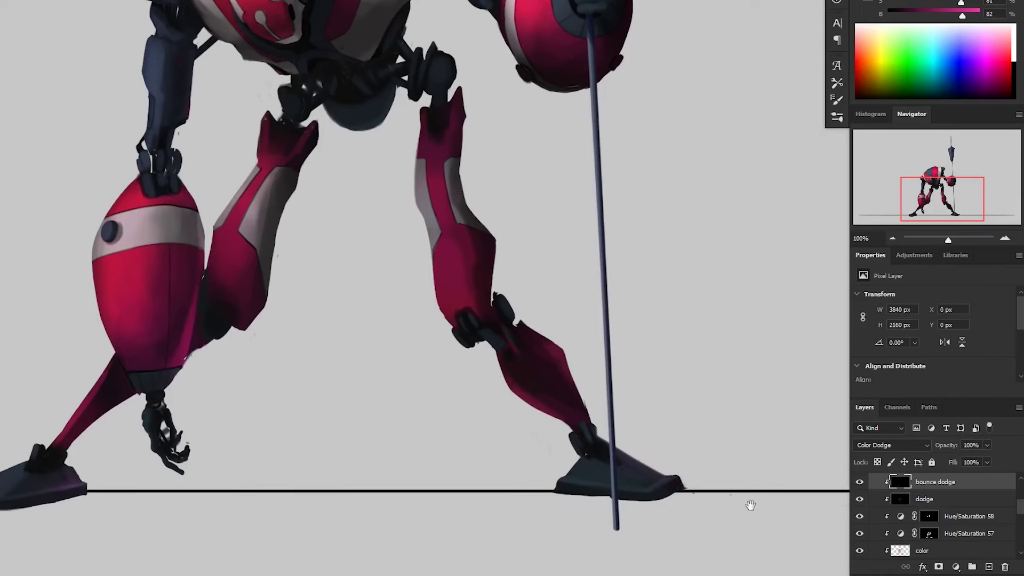
pyautogui.hscroll(4, 764, 525)
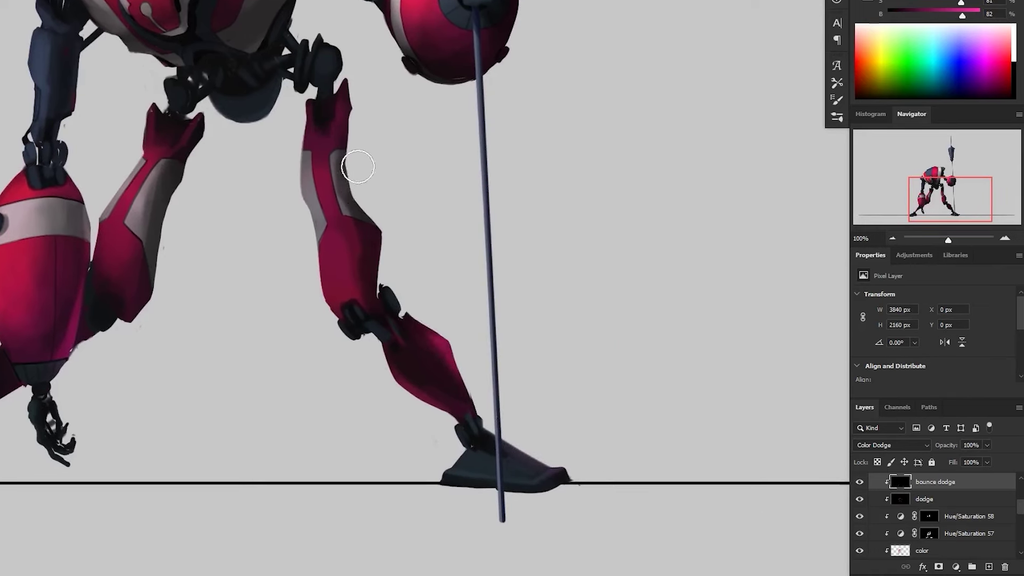
pyautogui.scroll(5, 448, 265)
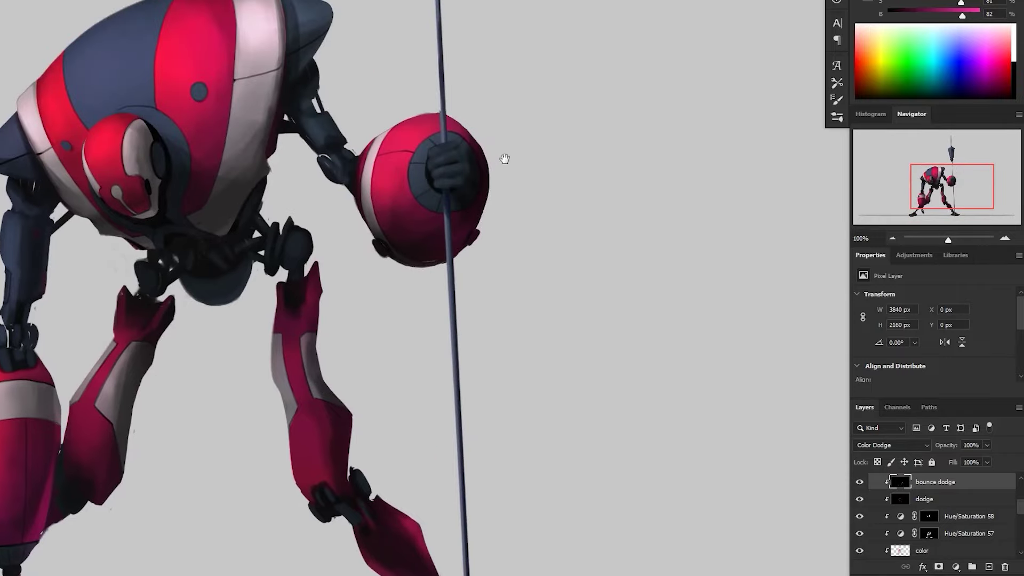
pyautogui.moveTo(501, 164); pyautogui.dragTo(525, 204)
pyautogui.moveTo(460, 314); pyautogui.dragTo(473, 286)
pyautogui.keyDown('ctrl'); pyautogui.keyDown('alt'); pyautogui.click(471, 325); pyautogui.keyUp('alt'); pyautogui.keyUp('ctrl')
pyautogui.keyDown('ctrl'); pyautogui.keyDown('alt'); pyautogui.click(471, 326); pyautogui.keyUp('alt'); pyautogui.keyUp('ctrl')
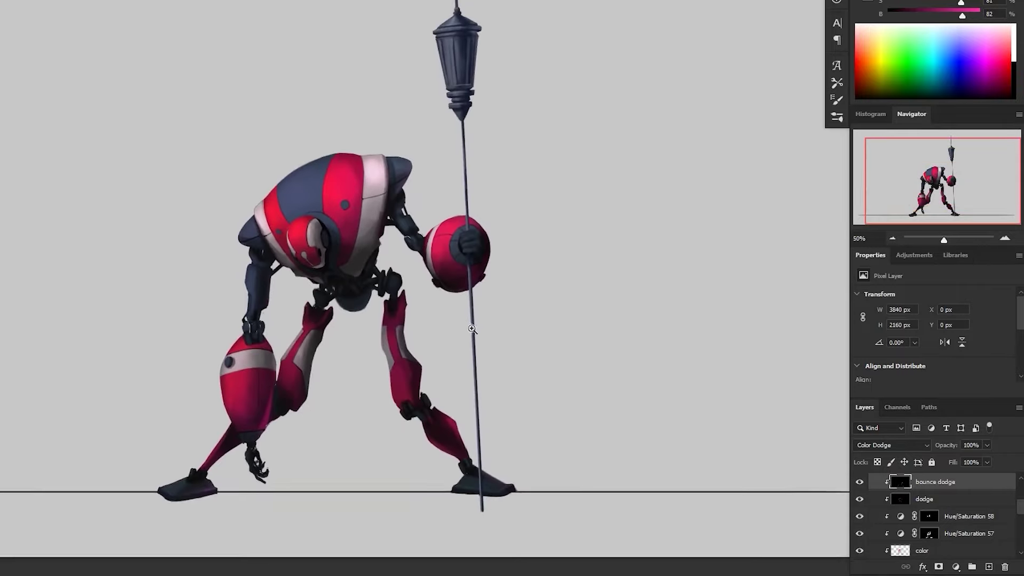
# - Load an underlying layer's outline as a selection, mask the blk layer with it and release the layer's clipping
pyautogui.scroll(3, 1020, 514)
pyautogui.scroll(-5, 1020, 513)
pyautogui.click(892, 555)
pyautogui.keyDown('ctrl'); pyautogui.click(891, 555); pyautogui.keyUp('ctrl')
pyautogui.moveTo(1020, 525); pyautogui.dragTo(1018, 504)
pyautogui.click(964, 495)
pyautogui.click(939, 567)
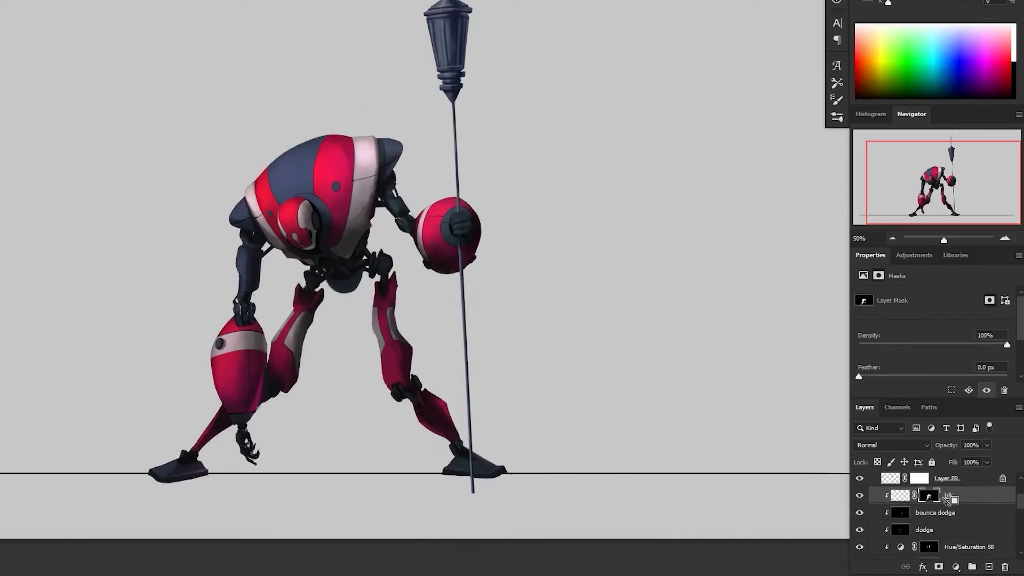
pyautogui.keyDown('alt'); pyautogui.click(947, 502); pyautogui.keyUp('alt')
# - Create another layer named dodge below blk and mask it with the selection from blk's layer mask
pyautogui.click(960, 513)
pyautogui.click(989, 567)
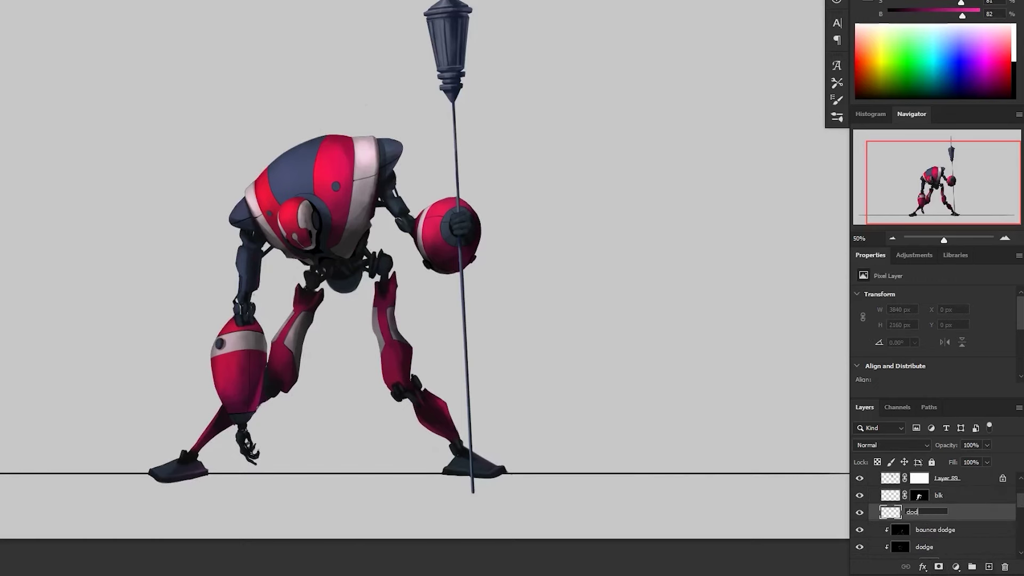
pyautogui.keyDown('ctrl'); pyautogui.click(921, 496); pyautogui.keyUp('ctrl')
pyautogui.click(939, 567)
pyautogui.click(948, 514)
# - Fill the new masked dodge layer with black and set its blend mode to Color Dodge
pyautogui.press('d')
pyautogui.hotkey('alt', 'BackSpace')
pyautogui.click(892, 445)
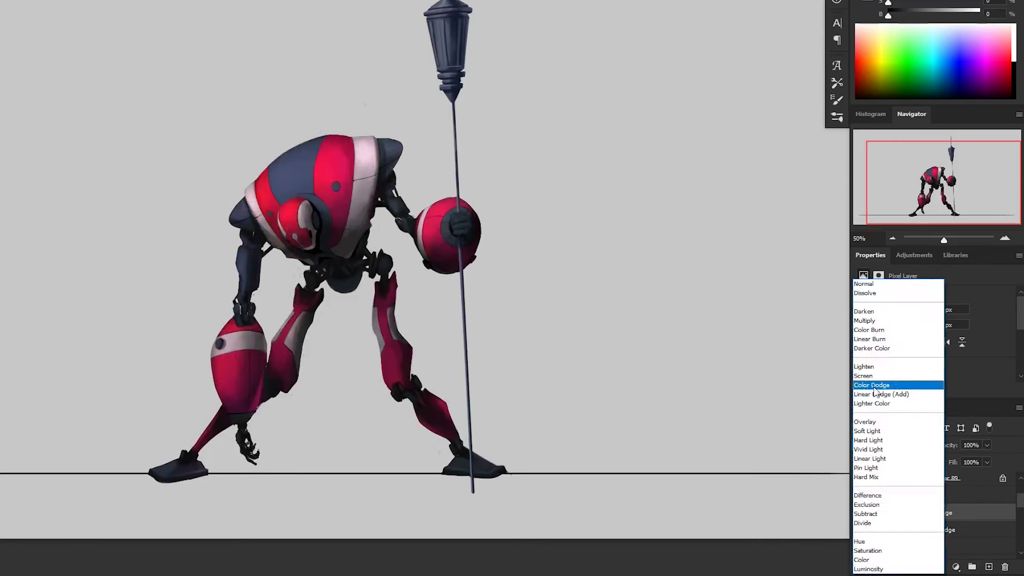
pyautogui.click(882, 385)
# - Choose a softer pink with 61% brightness and airbrush highlights across the torso's upper armour
pyautogui.keyDown('alt'); pyautogui.click(355, 194); pyautogui.keyUp('alt')
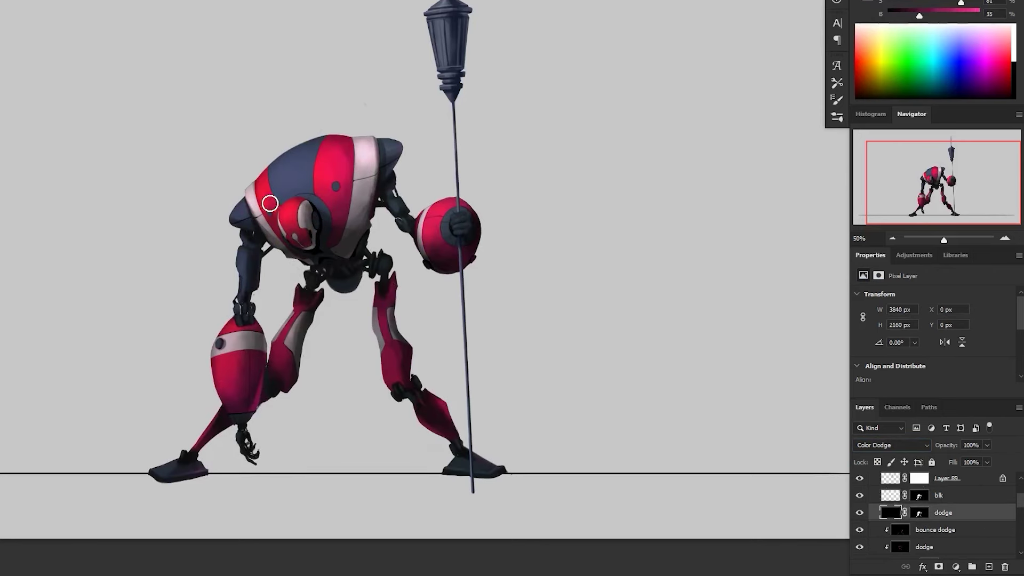
pyautogui.hotkey('ctrl', 'z')
pyautogui.hotkey('ctrl', 'z')
pyautogui.click(920, 2)
pyautogui.click(943, 15)
pyautogui.moveTo(373, 159); pyautogui.dragTo(280, 200)
pyautogui.hotkey('ctrl', 'z')
pyautogui.moveTo(373, 156); pyautogui.dragTo(196, 231)
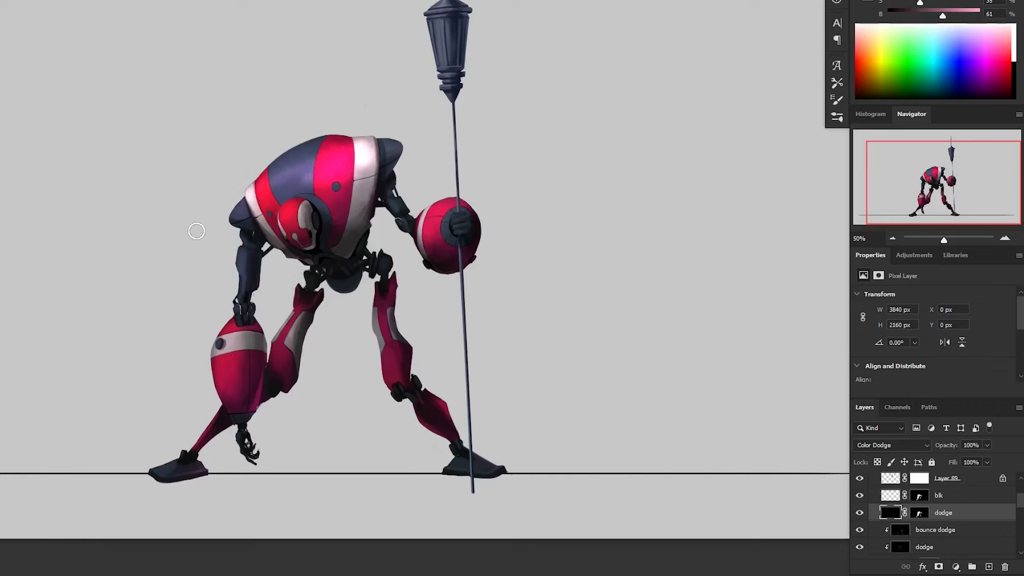
# - Undo the last torso highlight strokes, set the pink to 71% saturation and 84% brightness, and enlarge the brush
pyautogui.hotkey('ctrl', 'z')
pyautogui.moveTo(243, 200)
pyautogui.mouseDown()
pyautogui.moveTo(341, 152)
pyautogui.moveTo(283, 196)
pyautogui.mouseUp()
pyautogui.hotkey('ctrl', 'z')
pyautogui.click(953, 3)
pyautogui.click(964, 15)
pyautogui.hotkey('ctrl', 'z')
pyautogui.press(']')
pyautogui.press(']')
pyautogui.press(']')
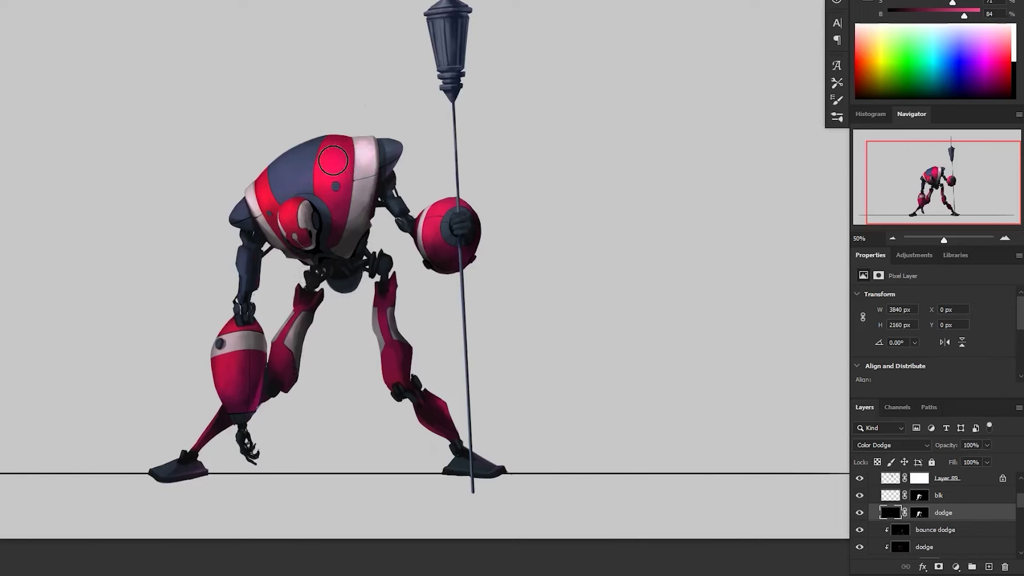
# - Airbrush pink Color Dodge highlights over the red forearm sphere and the red armour of both legs
pyautogui.moveTo(430, 222); pyautogui.dragTo(449, 208)
pyautogui.scroll(-1, 221, 368)
pyautogui.moveTo(285, 316)
pyautogui.mouseDown()
pyautogui.moveTo(295, 349)
pyautogui.moveTo(317, 323)
pyautogui.moveTo(270, 347)
pyautogui.mouseUp()
pyautogui.moveTo(379, 314)
pyautogui.mouseDown()
pyautogui.moveTo(399, 250)
pyautogui.moveTo(391, 284)
pyautogui.moveTo(400, 382)
pyautogui.moveTo(400, 290)
pyautogui.mouseUp()
pyautogui.press('x')
pyautogui.press('x')
pyautogui.moveTo(254, 377); pyautogui.dragTo(200, 420)
pyautogui.moveTo(415, 399); pyautogui.dragTo(433, 390)
pyautogui.press('x')
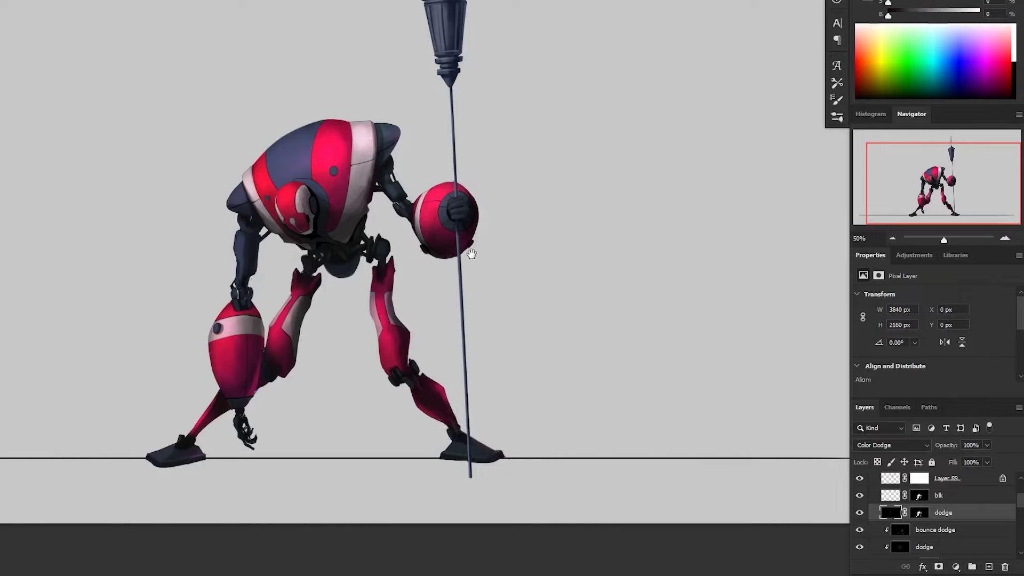
pyautogui.moveTo(468, 261); pyautogui.dragTo(470, 280)
# - Load the Hue/Saturation 58 mask as a selection, fill it with white on the dodge layer's mask and deselect
pyautogui.moveTo(1020, 503); pyautogui.dragTo(1021, 509)
pyautogui.scroll(-1, 1022, 510)
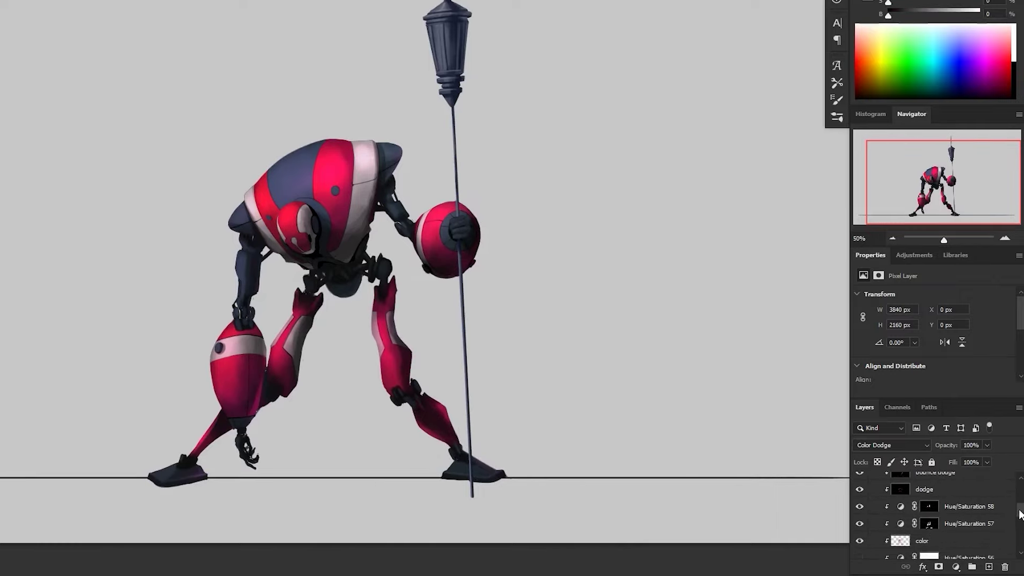
pyautogui.keyDown('ctrl'); pyautogui.click(929, 507); pyautogui.keyUp('ctrl')
pyautogui.scroll(3, 947, 512)
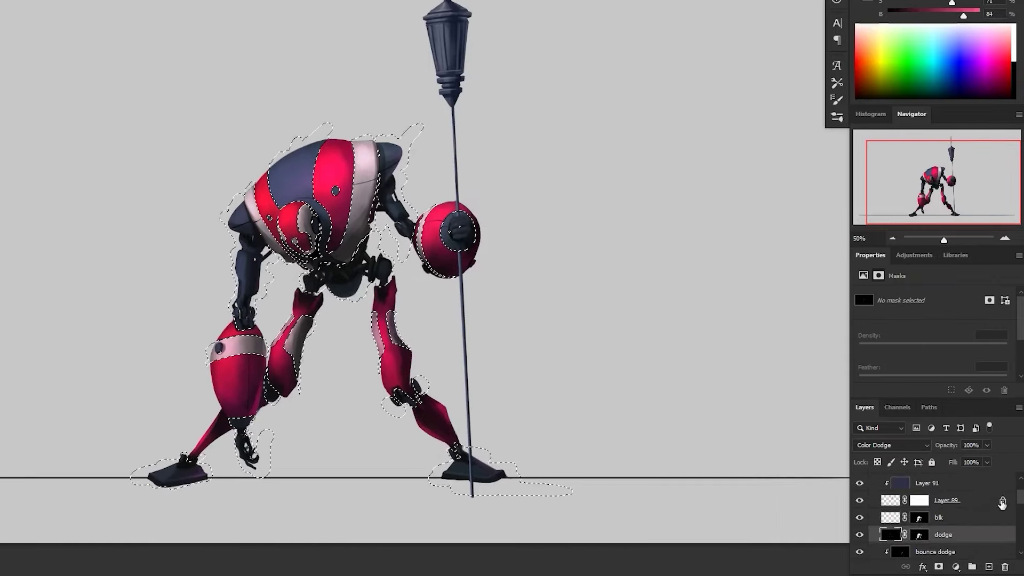
pyautogui.click(920, 530)
pyautogui.press('d')
pyautogui.hotkey('alt', 'BackSpace')
pyautogui.hotkey('ctrl', 'd')
# - Sample the torso's blue and brush highlights on its blue panel on the dodge layer, reducing the brush size and undoing the last stroke
pyautogui.click(896, 537)
pyautogui.keyDown('alt'); pyautogui.click(290, 184); pyautogui.keyUp('alt')
pyautogui.moveTo(290, 184)
pyautogui.mouseDown()
pyautogui.moveTo(313, 181)
pyautogui.moveTo(343, 147)
pyautogui.moveTo(328, 182)
pyautogui.moveTo(270, 218)
pyautogui.moveTo(251, 208)
pyautogui.mouseUp()
pyautogui.press('[')
pyautogui.press('[')
pyautogui.press('[')
pyautogui.press('[')
pyautogui.press('[')
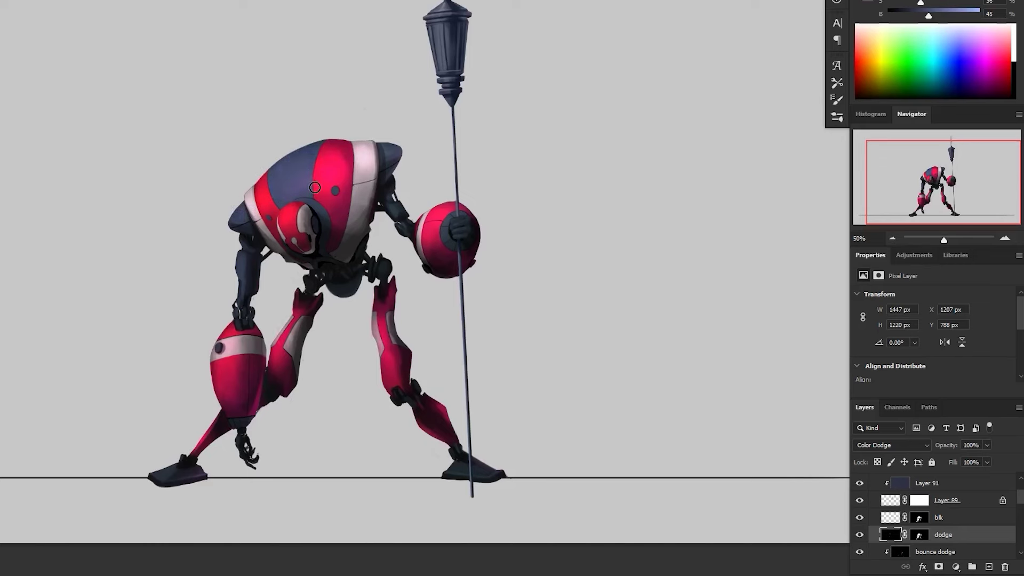
pyautogui.hotkey('ctrl', 'z')
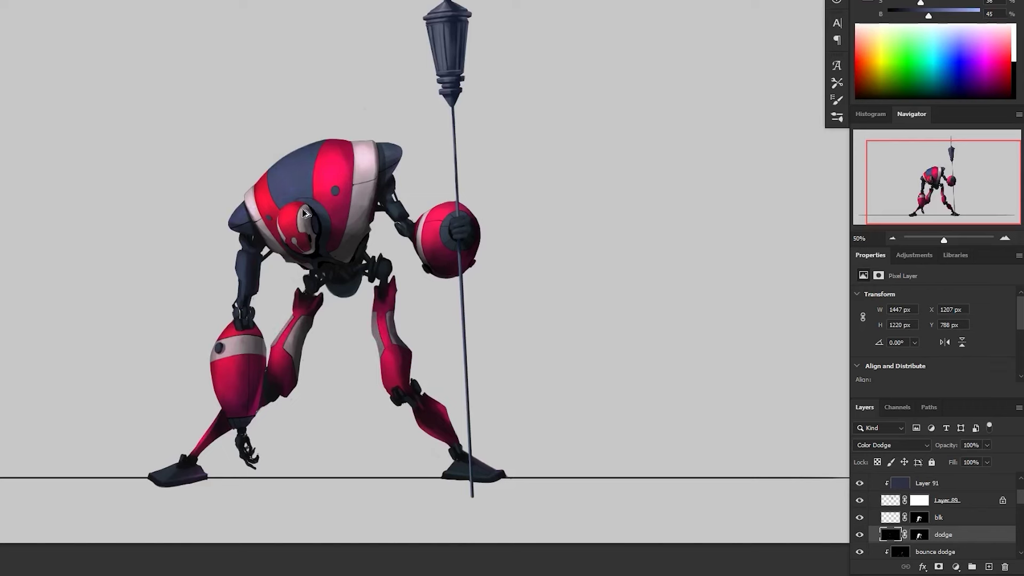
# - Airbrush highlights in a greyer blue with 45% brightness over the torso's white stripe and the white bands on the forearm and legs
pyautogui.keyDown('alt'); pyautogui.click(300, 177); pyautogui.keyUp('alt')
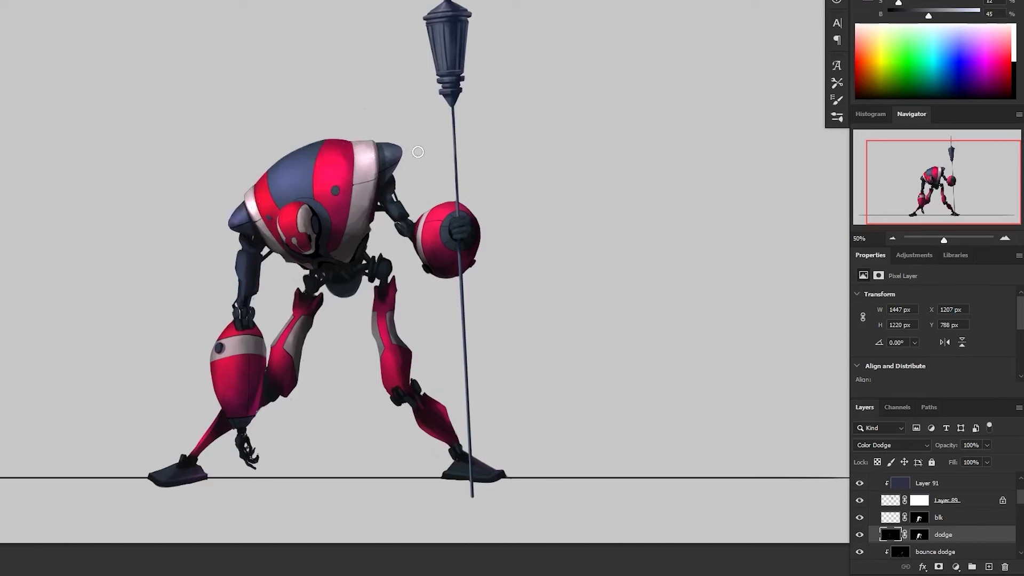
pyautogui.press('[')
pyautogui.moveTo(310, 216); pyautogui.dragTo(303, 223)
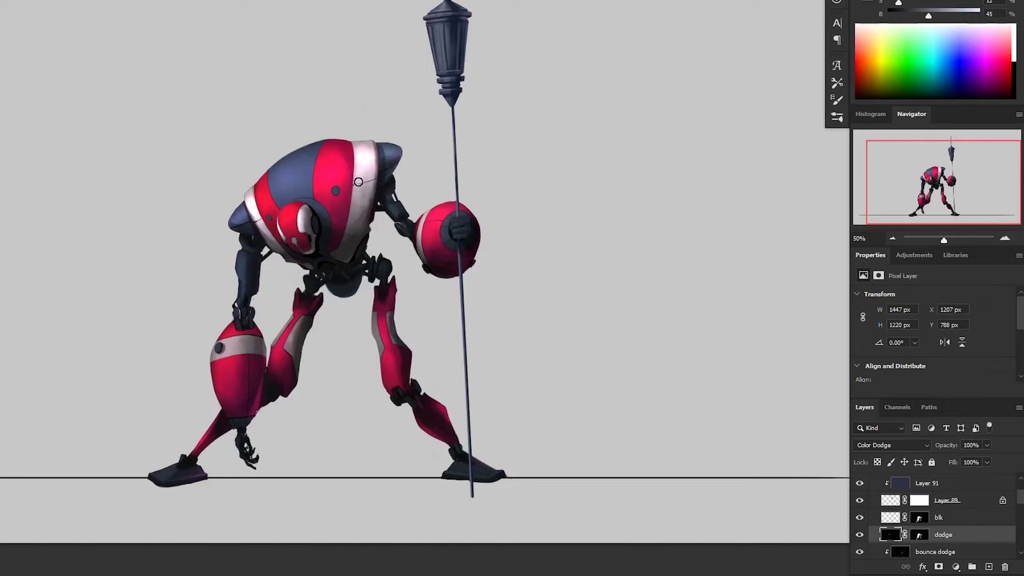
pyautogui.moveTo(368, 183); pyautogui.dragTo(359, 223)
pyautogui.press(']')
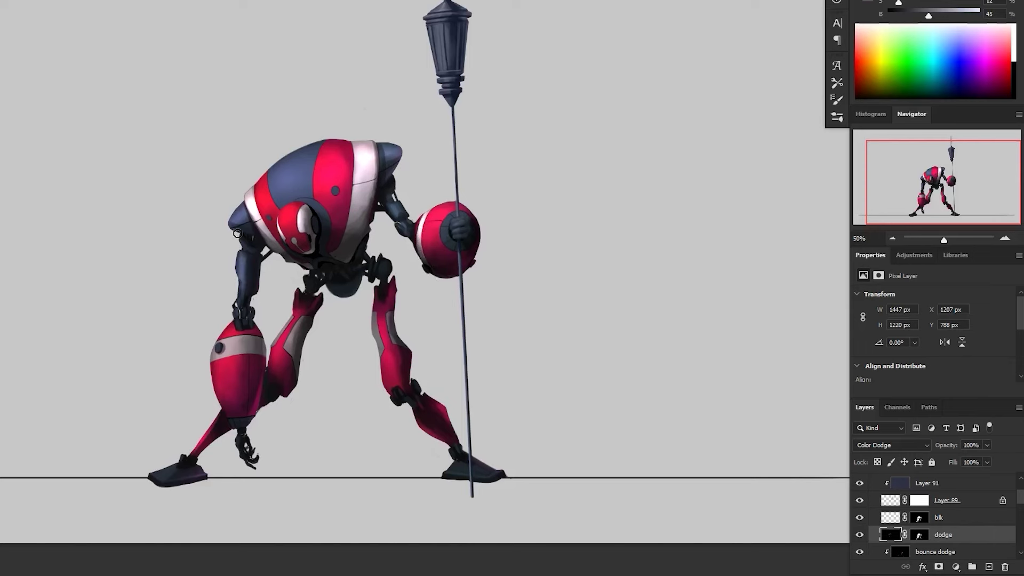
pyautogui.moveTo(236, 345)
pyautogui.mouseDown()
pyautogui.moveTo(286, 328)
pyautogui.moveTo(279, 372)
pyautogui.moveTo(374, 315)
pyautogui.mouseUp()
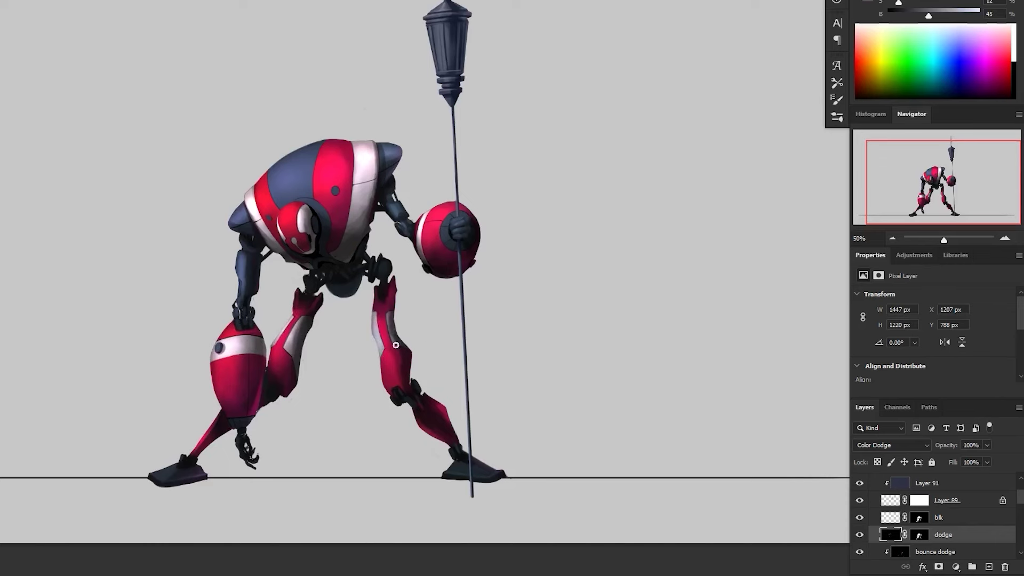
pyautogui.moveTo(589, 498); pyautogui.dragTo(594, 474)
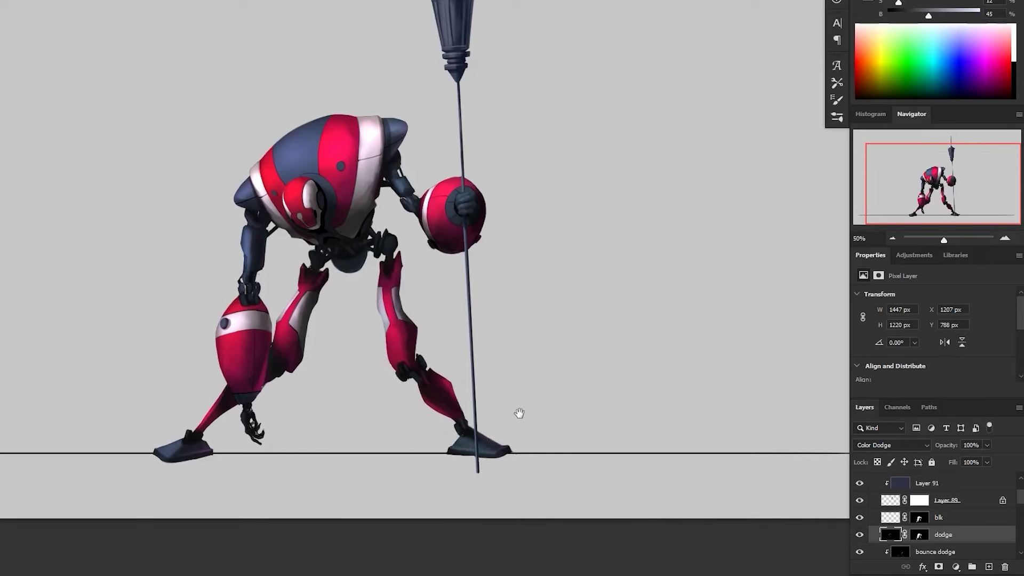
# - Compare the robot with and without the dodge layer's highlights
pyautogui.moveTo(519, 413); pyautogui.dragTo(538, 367)
pyautogui.keyDown('alt'); pyautogui.click(538, 367); pyautogui.keyUp('alt')
pyautogui.moveTo(584, 320); pyautogui.dragTo(611, 307)
pyautogui.keyDown('ctrl'); pyautogui.click(537, 357); pyautogui.keyUp('ctrl')
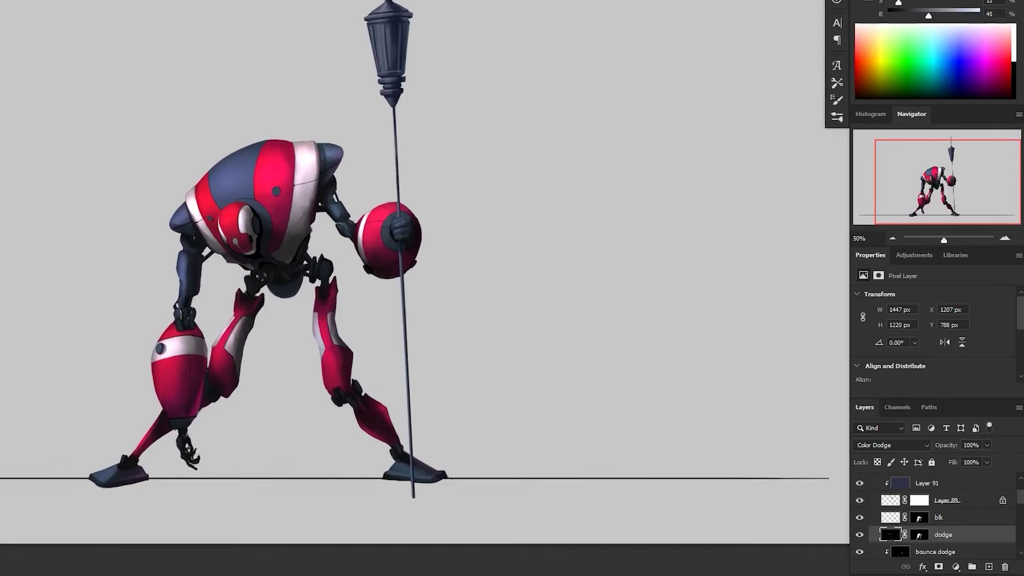
pyautogui.click(859, 535)
pyautogui.click(859, 535)
pyautogui.hotkey('ctrl', 'z')
pyautogui.hotkey('ctrl', 'd')
pyautogui.keyDown('alt'); pyautogui.click(225, 230); pyautogui.keyUp('alt')
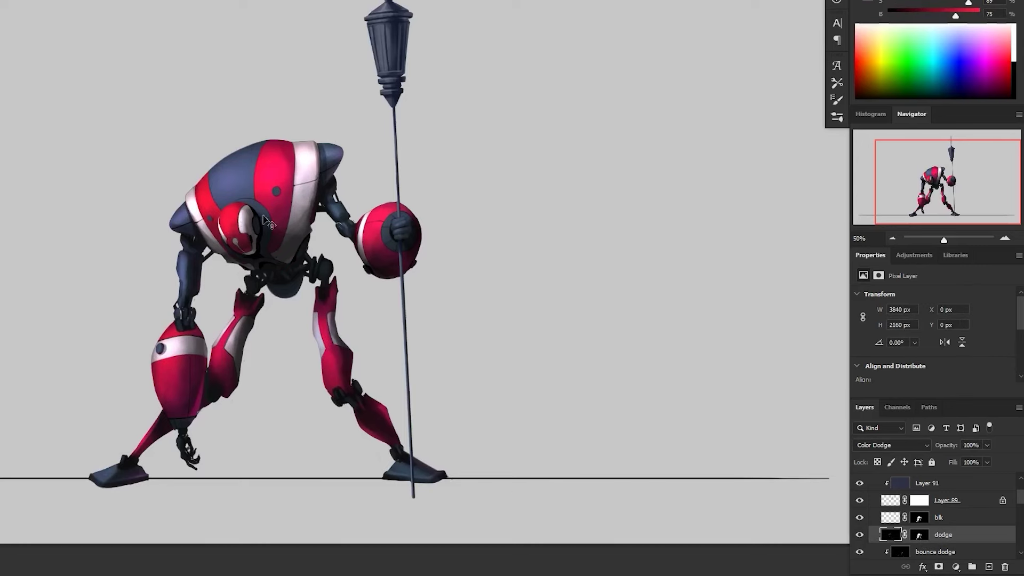
pyautogui.moveTo(487, 228); pyautogui.dragTo(495, 211)
pyautogui.click(859, 534)
pyautogui.click(859, 535)
# - Add a layer named dodge edges above dodge and mask it with the robot selection
pyautogui.click(988, 567)
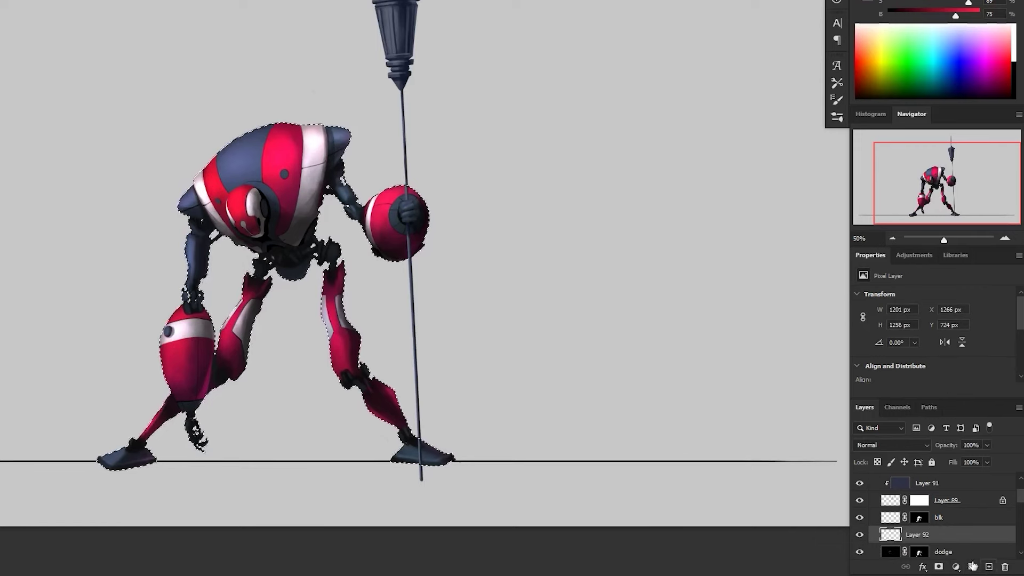
pyautogui.doubleClick(946, 534)
pyautogui.write('dodge edges')
pyautogui.press('Return')
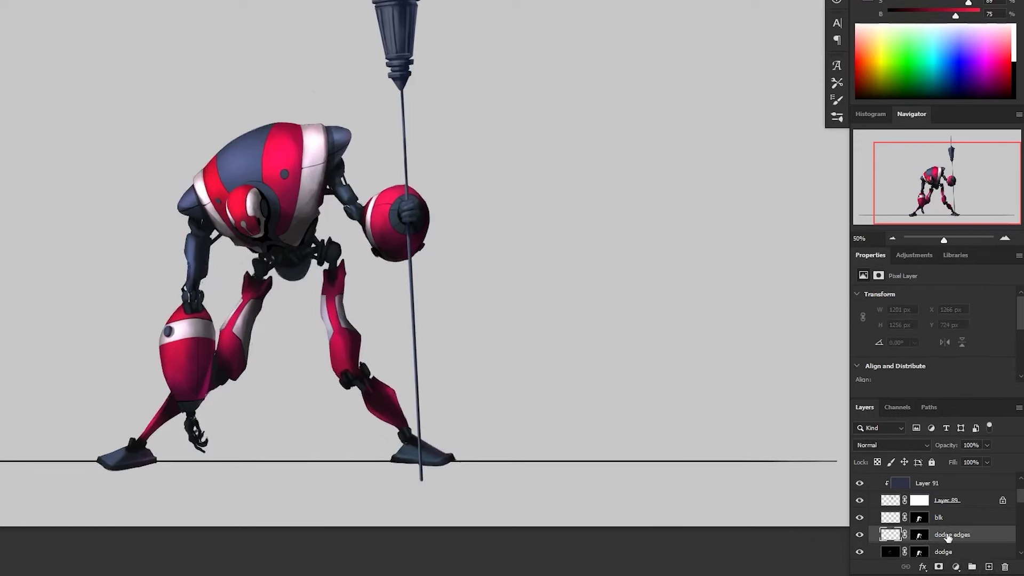
# - Set the dodge edges layer's blend mode to Color Dodge and fill it with black
pyautogui.click(891, 445)
pyautogui.click(885, 389)
pyautogui.press('d')
pyautogui.hotkey('alt', 'BackSpace')
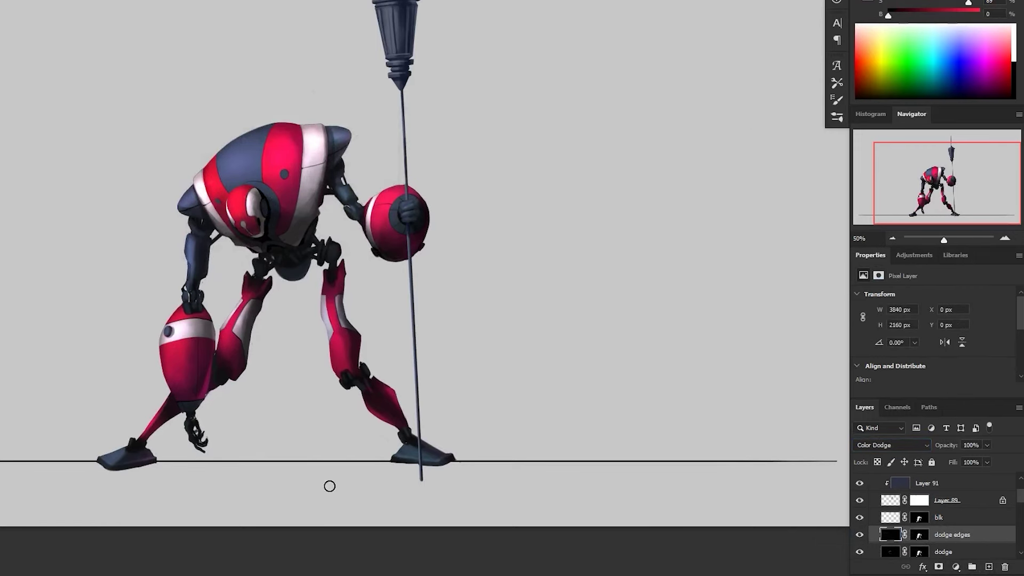
# - Choose another brush preset and a pale pink with 23% saturation, and test an edge highlight along the wide red torso stripe
pyautogui.moveTo(261, 185); pyautogui.dragTo(269, 186)
pyautogui.click(269, 186)
pyautogui.moveTo(321, 309); pyautogui.dragTo(334, 350)
pyautogui.keyDown('alt'); pyautogui.click(290, 215); pyautogui.keyUp('alt')
pyautogui.click(837, 116)
pyautogui.click(770, 190)
pyautogui.click(837, 117)
pyautogui.moveTo(952, 2); pyautogui.dragTo(909, 3)
pyautogui.keyDown('ctrl'); pyautogui.click(327, 197); pyautogui.keyUp('ctrl')
pyautogui.moveTo(229, 126); pyautogui.dragTo(270, 23)
pyautogui.keyDown('alt'); pyautogui.click(302, 76); pyautogui.keyUp('alt')
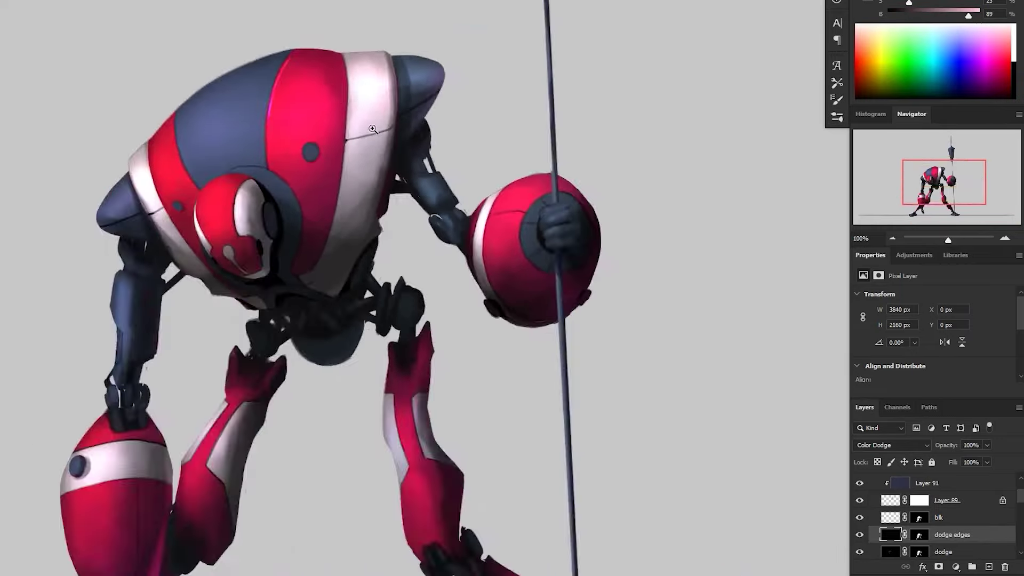
# - Undo the pink edge stroke and set a near-neutral highlight colour with 1% saturation for the red stripe's left edge
pyautogui.keyDown('ctrl'); pyautogui.click(368, 108); pyautogui.keyUp('ctrl')
pyautogui.hotkey('ctrl', 'z')
pyautogui.moveTo(361, 162); pyautogui.dragTo(401, 230)
pyautogui.moveTo(909, 3); pyautogui.dragTo(887, 4)
pyautogui.moveTo(201, 160); pyautogui.dragTo(218, 111)
pyautogui.moveTo(245, 53); pyautogui.dragTo(204, 238)
pyautogui.hotkey('ctrl', 'z')
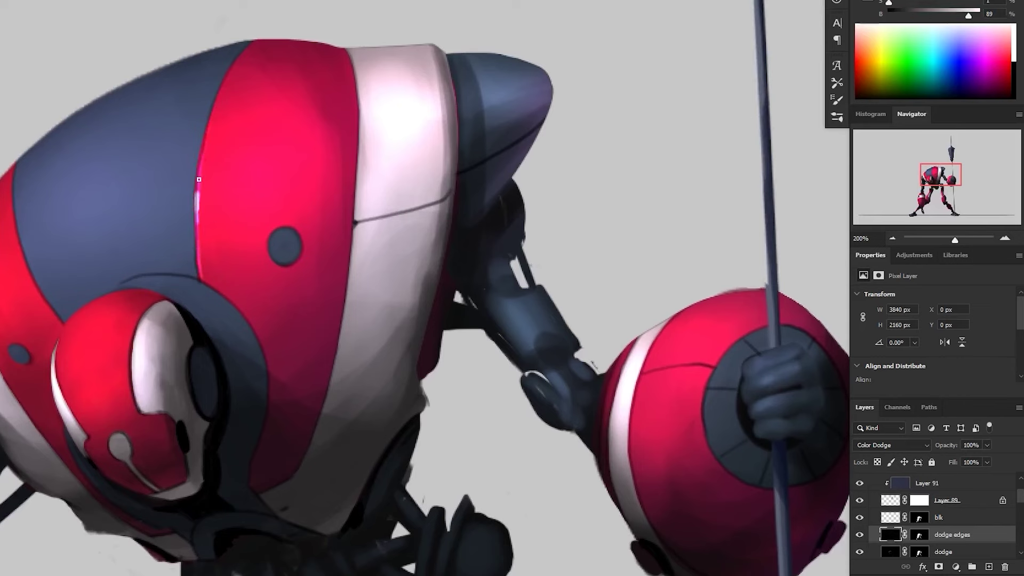
pyautogui.moveTo(200, 177); pyautogui.dragTo(219, 100)
pyautogui.press('x')
pyautogui.moveTo(218, 106); pyautogui.dragTo(209, 133)
pyautogui.press('x')
pyautogui.moveTo(201, 278); pyautogui.dragTo(196, 182)
pyautogui.scroll(-1, 262, 195)
pyautogui.scroll(1, 258, 224)
pyautogui.hotkey('ctrl', 'z')
pyautogui.hotkey('ctrl', 'z')
pyautogui.hotkey('ctrl', 'z')
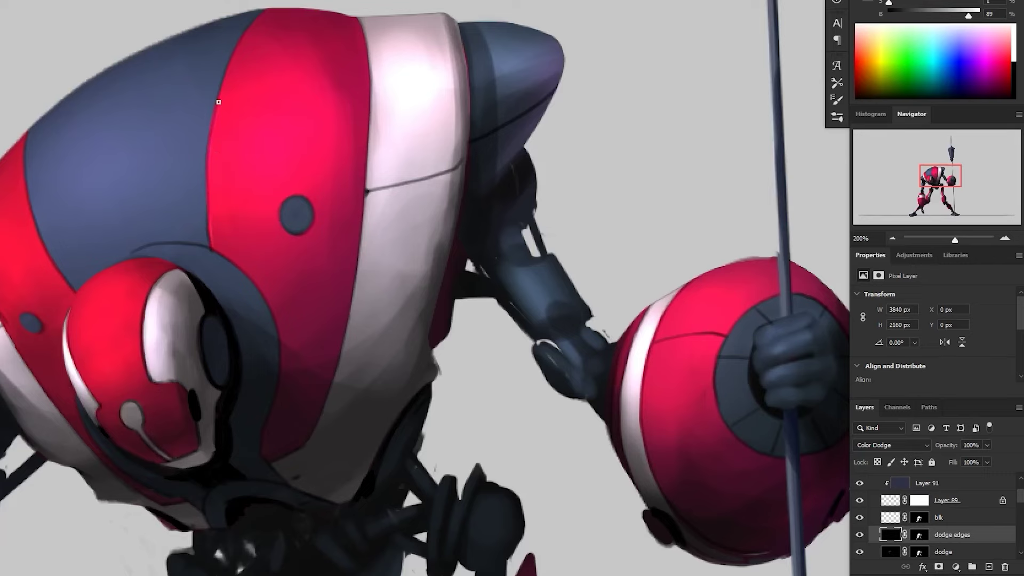
# - Trace a thin highlight along the wide red stripe's left edge and touch up the blk layer's outline beside it
pyautogui.moveTo(218, 102); pyautogui.dragTo(251, 31)
pyautogui.moveTo(335, 99); pyautogui.dragTo(351, 68)
pyautogui.click(859, 518)
pyautogui.click(859, 517)
pyautogui.click(896, 517)
pyautogui.moveTo(293, 43)
pyautogui.mouseDown()
pyautogui.moveTo(307, 78)
pyautogui.moveTo(255, 251)
pyautogui.moveTo(274, 163)
pyautogui.mouseUp()
pyautogui.moveTo(258, 194); pyautogui.dragTo(254, 194)
pyautogui.hotkey('ctrl', 'd')
pyautogui.scroll(-3, 338, 205)
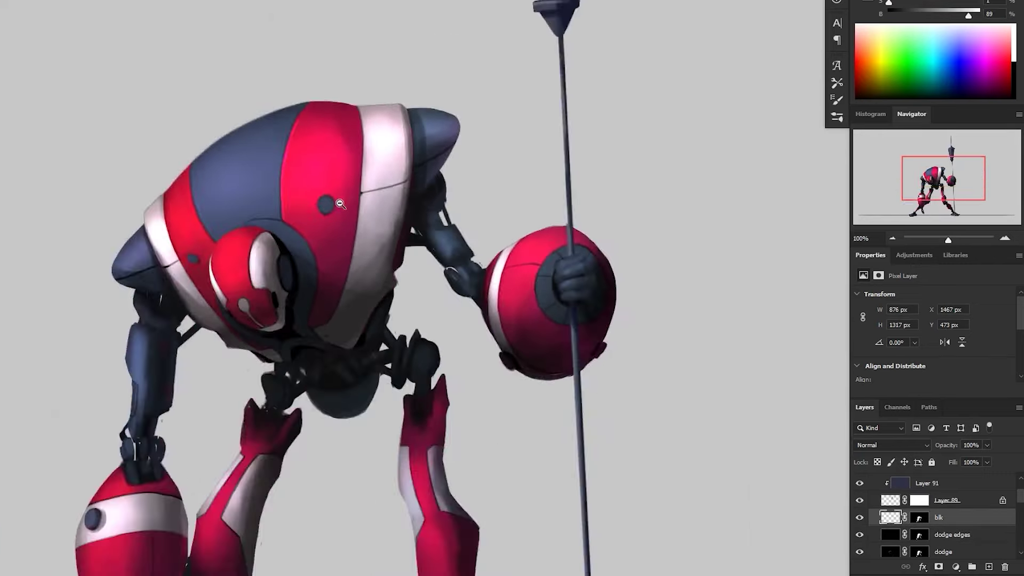
# - Return to the dodge edges layer, sample a greyer tone with 60% brightness for the edges and undo the test stroke
pyautogui.scroll(3, 421, 315)
pyautogui.click(951, 536)
pyautogui.moveTo(24, 39); pyautogui.dragTo(109, 140)
pyautogui.press('b')
pyautogui.keyDown('alt'); pyautogui.click(106, 141); pyautogui.keyUp('alt')
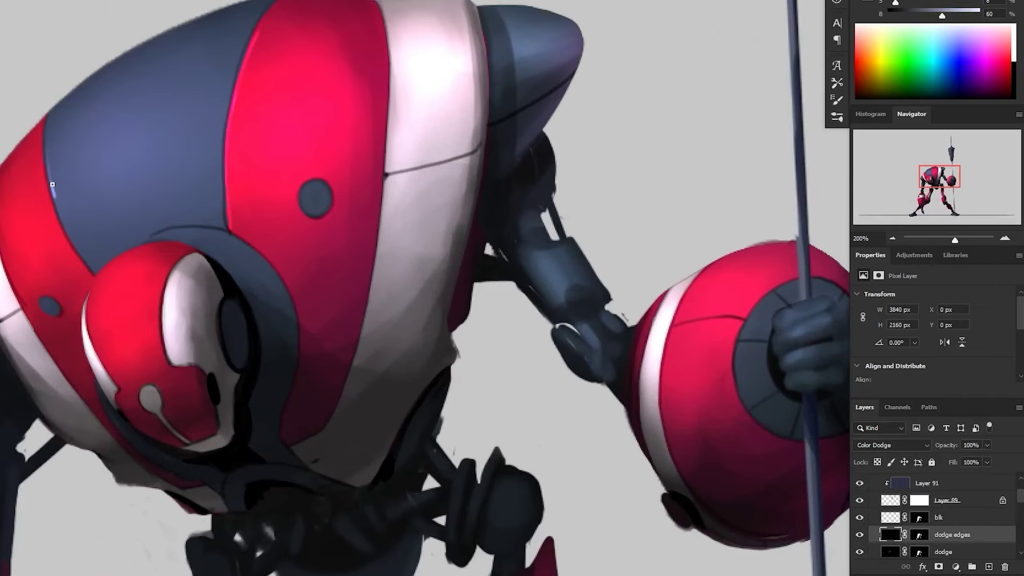
pyautogui.hotkey('ctrl', 'z')
# - Trace thin highlights along the blue torso panel's left edge, the collar above the head and the round bolt on the red stripe
pyautogui.scroll(-2, 119, 216)
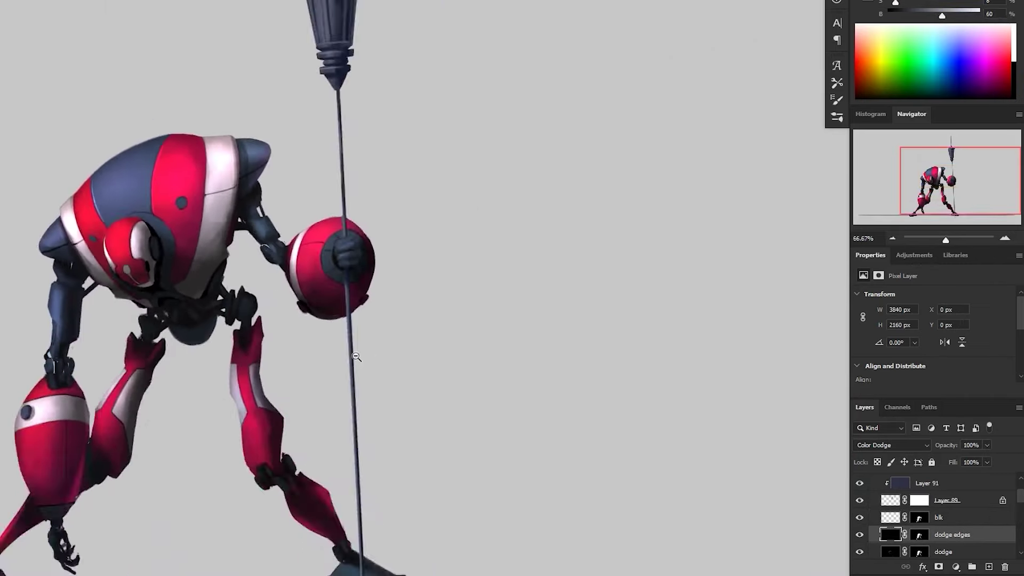
pyautogui.moveTo(119, 217); pyautogui.dragTo(155, 226)
pyautogui.scroll(2, 131, 227)
pyautogui.moveTo(293, 187); pyautogui.dragTo(297, 163)
pyautogui.moveTo(252, 215); pyautogui.dragTo(304, 212)
pyautogui.moveTo(298, 205); pyautogui.dragTo(256, 190)
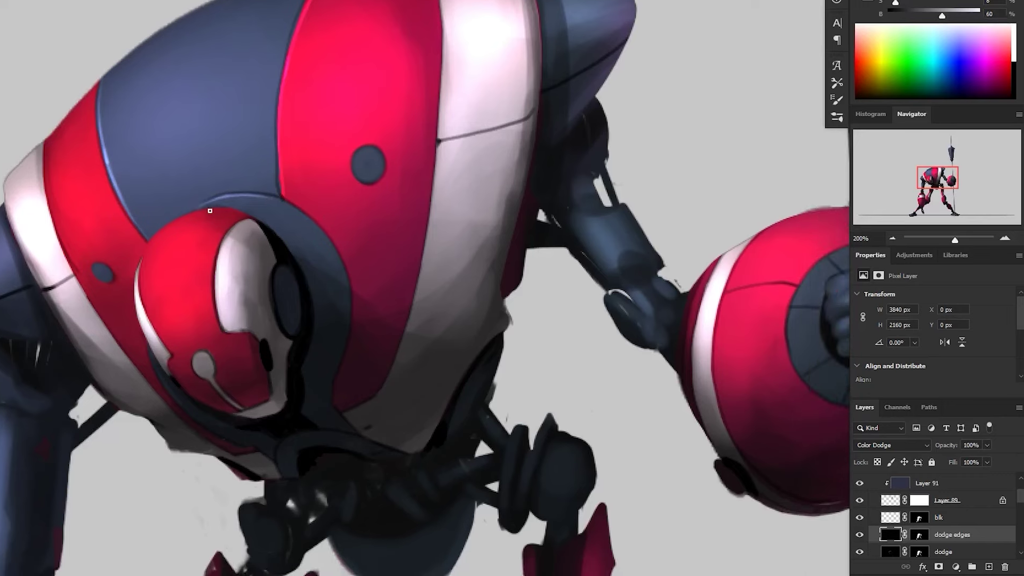
pyautogui.scroll(-3, 356, 165)
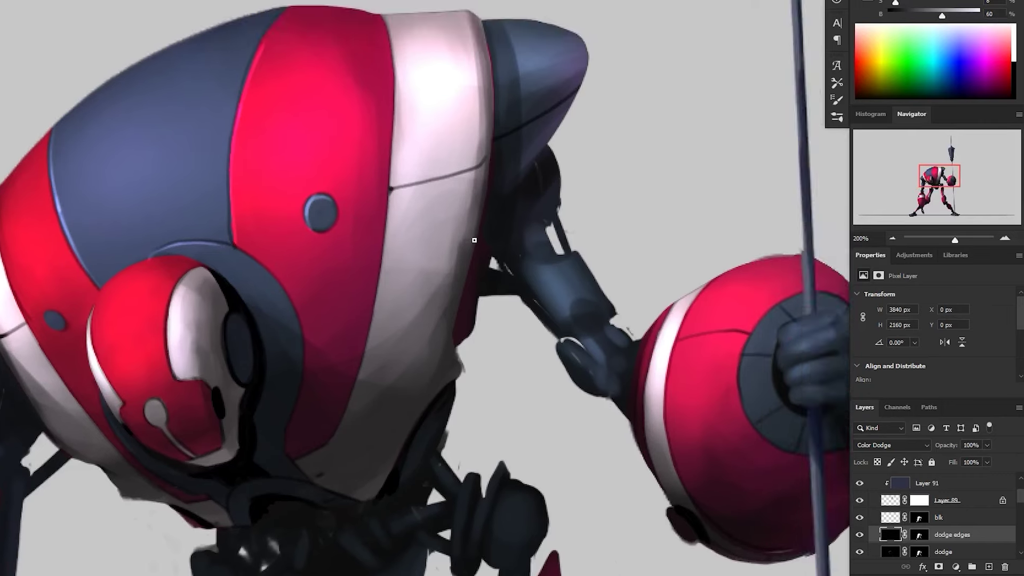
# - Try bright highlights on the left shoulder cone, trimming them with black
pyautogui.scroll(3, 146, 241)
pyautogui.moveTo(143, 216)
pyautogui.mouseDown()
pyautogui.moveTo(156, 236)
pyautogui.moveTo(104, 248)
pyautogui.mouseUp()
pyautogui.press('x')
pyautogui.moveTo(157, 237)
pyautogui.mouseDown()
pyautogui.moveTo(167, 204)
pyautogui.moveTo(100, 245)
pyautogui.moveTo(142, 197)
pyautogui.mouseUp()
pyautogui.press('x')
pyautogui.keyDown('alt'); pyautogui.click(266, 245); pyautogui.keyUp('alt')
pyautogui.keyDown('alt'); pyautogui.click(267, 245); pyautogui.keyUp('alt')
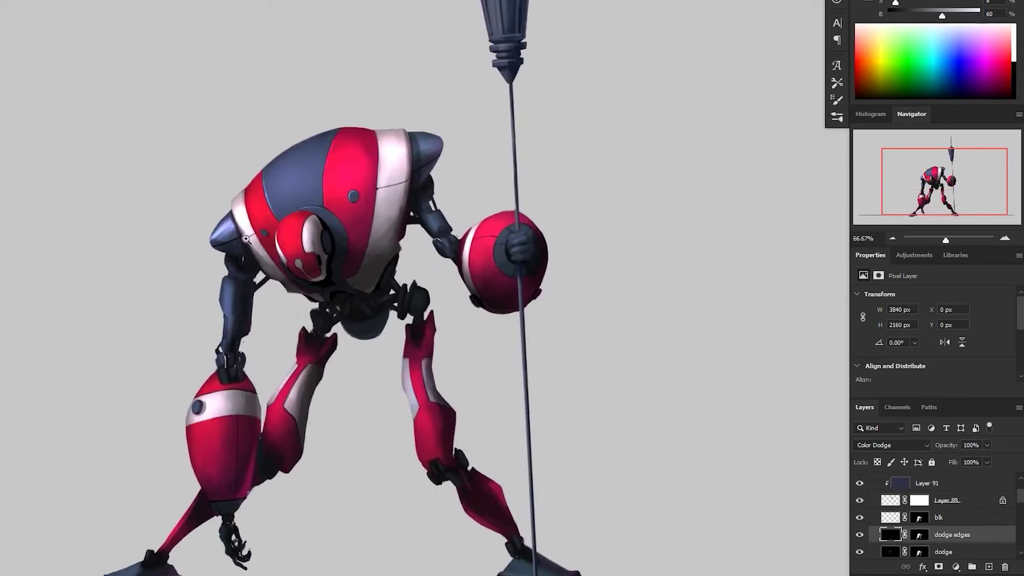
pyautogui.keyDown('ctrl'); pyautogui.click(244, 238); pyautogui.keyUp('ctrl')
pyautogui.keyDown('ctrl'); pyautogui.click(243, 238); pyautogui.keyUp('ctrl')
pyautogui.moveTo(236, 208); pyautogui.dragTo(130, 311)
pyautogui.moveTo(216, 189); pyautogui.dragTo(327, 103)
pyautogui.keyDown('alt'); pyautogui.click(448, 150); pyautogui.keyUp('alt')
pyautogui.keyDown('alt'); pyautogui.click(448, 150); pyautogui.keyUp('alt')
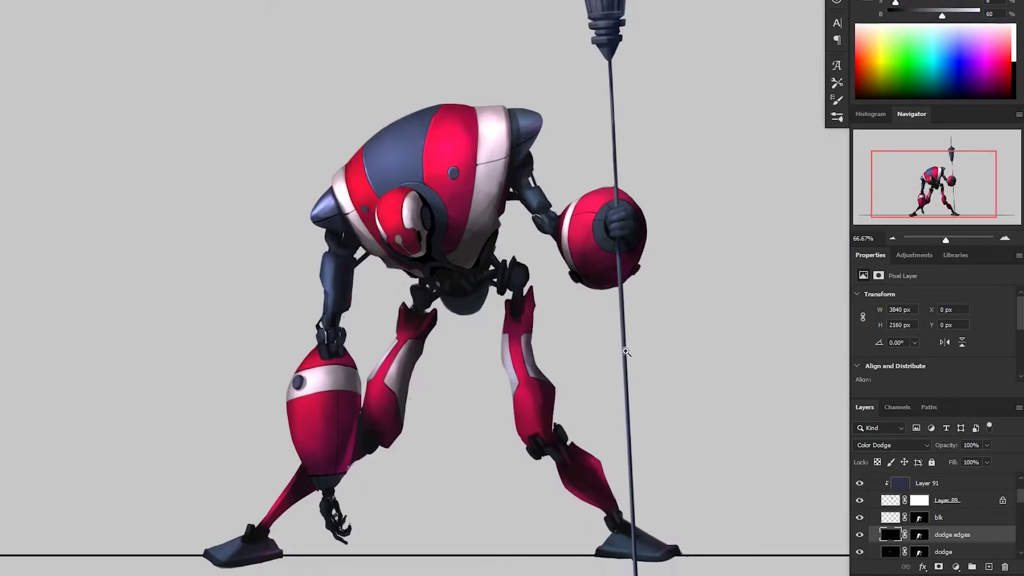
# - Refine the edge highlights around the left shoulder cone's seam and the small bolt on the narrow red torso band
pyautogui.hotkey('ctrl', '+')
pyautogui.hotkey('ctrl', '+')
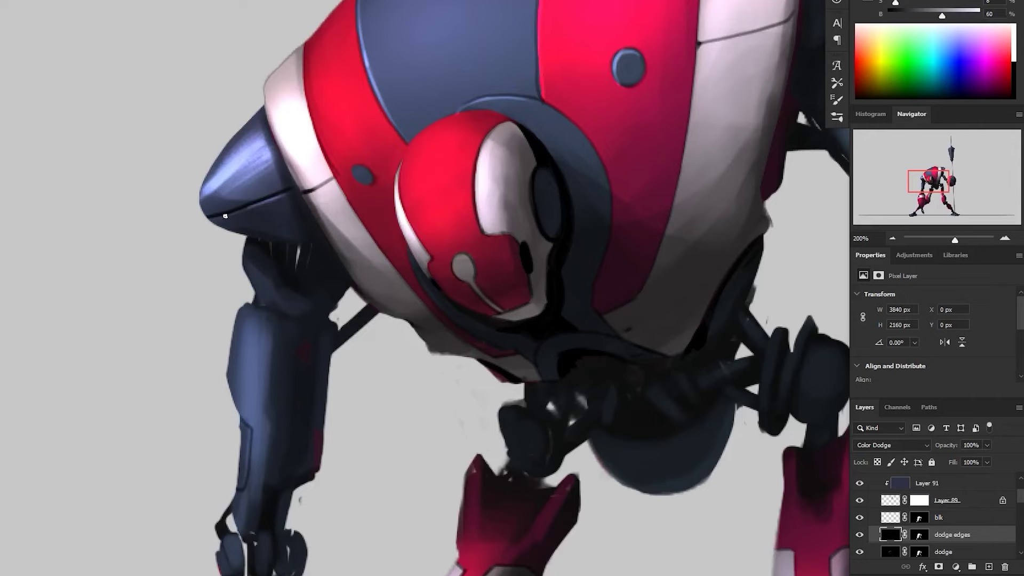
pyautogui.hotkey('ctrl', '-')
pyautogui.hotkey('ctrl', '-')
pyautogui.hotkey('ctrl', '+')
pyautogui.hotkey('ctrl', '+')
pyautogui.hotkey('ctrl', '+')
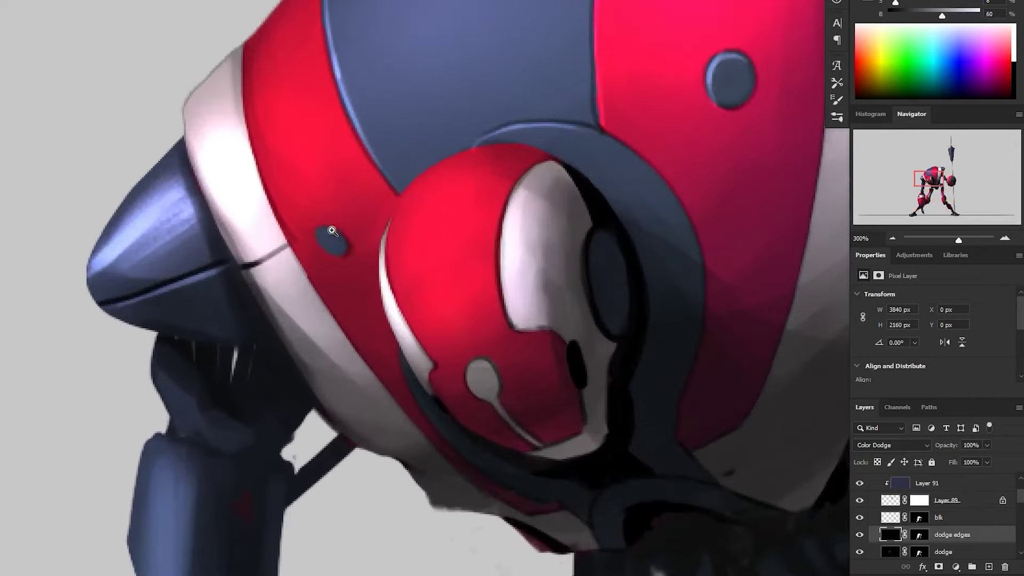
pyautogui.hotkey('ctrl', '-')
pyautogui.hotkey('ctrl', '-')
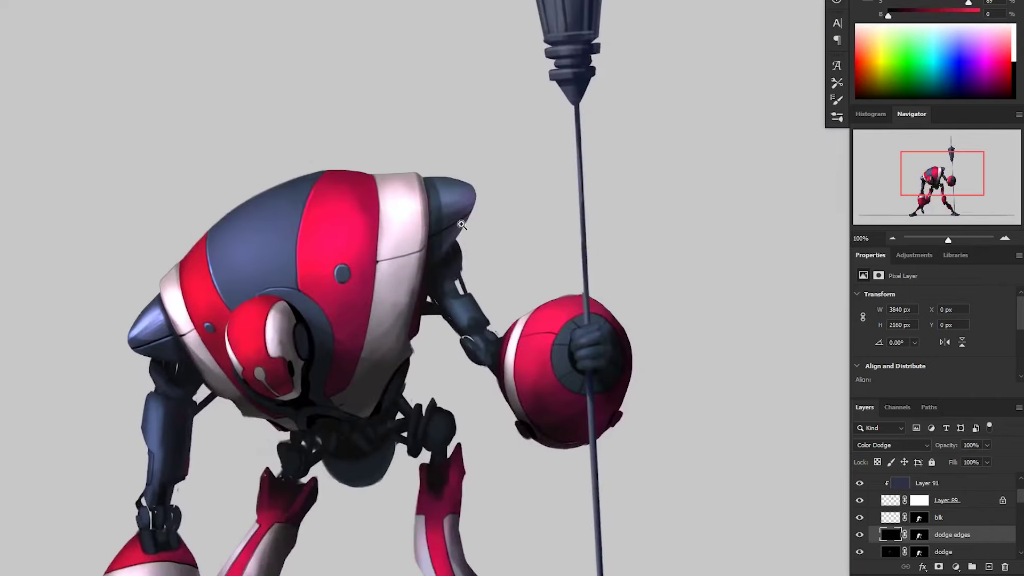
# - Try a matching bright highlight on the right shoulder cone
pyautogui.moveTo(427, 195)
pyautogui.mouseDown()
pyautogui.moveTo(478, 196)
pyautogui.moveTo(434, 194)
pyautogui.moveTo(514, 191)
pyautogui.moveTo(487, 184)
pyautogui.moveTo(527, 207)
pyautogui.moveTo(484, 182)
pyautogui.moveTo(433, 196)
pyautogui.moveTo(477, 204)
pyautogui.mouseUp()
pyautogui.keyDown('alt'); pyautogui.click(558, 309); pyautogui.keyUp('alt')
pyautogui.keyDown('ctrl'); pyautogui.click(544, 228); pyautogui.keyUp('ctrl')
pyautogui.press('x')
pyautogui.keyDown('alt'); pyautogui.click(588, 157); pyautogui.keyUp('alt')
pyautogui.keyDown('alt'); pyautogui.click(653, 465); pyautogui.keyUp('alt')
pyautogui.keyDown('ctrl'); pyautogui.click(652, 464); pyautogui.keyUp('ctrl')
pyautogui.keyDown('ctrl'); pyautogui.click(575, 257); pyautogui.keyUp('ctrl')
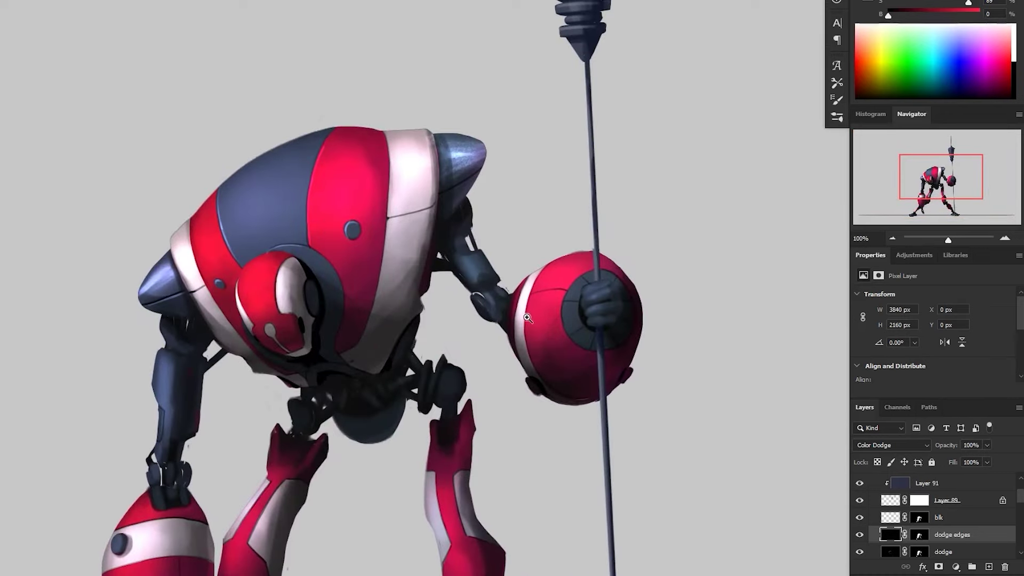
# - Paint out the bright highlights on both shoulder cones with black
pyautogui.moveTo(168, 277); pyautogui.dragTo(150, 287)
pyautogui.moveTo(459, 137)
pyautogui.mouseDown()
pyautogui.moveTo(433, 140)
pyautogui.moveTo(462, 166)
pyautogui.mouseUp()
pyautogui.press('x')
pyautogui.keyDown('ctrl'); pyautogui.click(478, 202); pyautogui.keyUp('ctrl')
pyautogui.keyDown('ctrl'); pyautogui.click(478, 202); pyautogui.keyUp('ctrl')
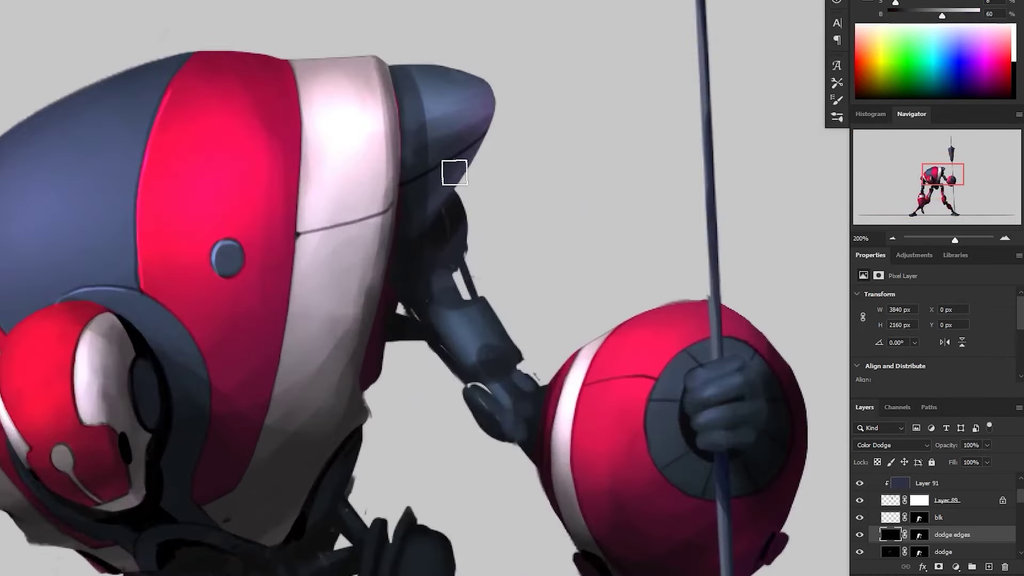
# - Trace thin edge highlights on the head's dark side disc, white faceplate and light cheek marking
pyautogui.moveTo(288, 395); pyautogui.dragTo(411, 305)
pyautogui.scroll(-2, 319, 258)
pyautogui.hscroll(-1, 319, 258)
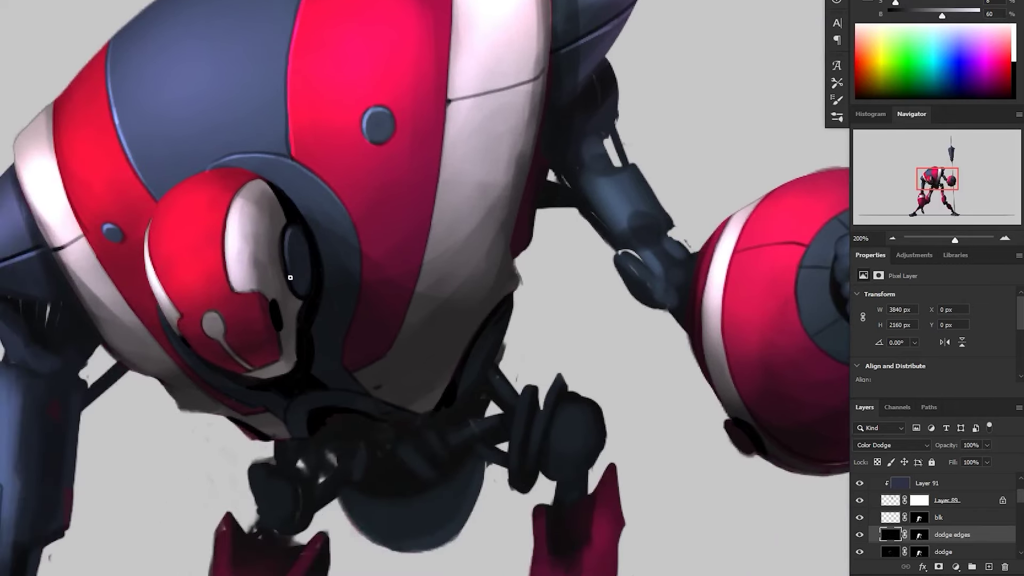
pyautogui.scroll(-1, 299, 241)
pyautogui.hscroll(-1, 299, 242)
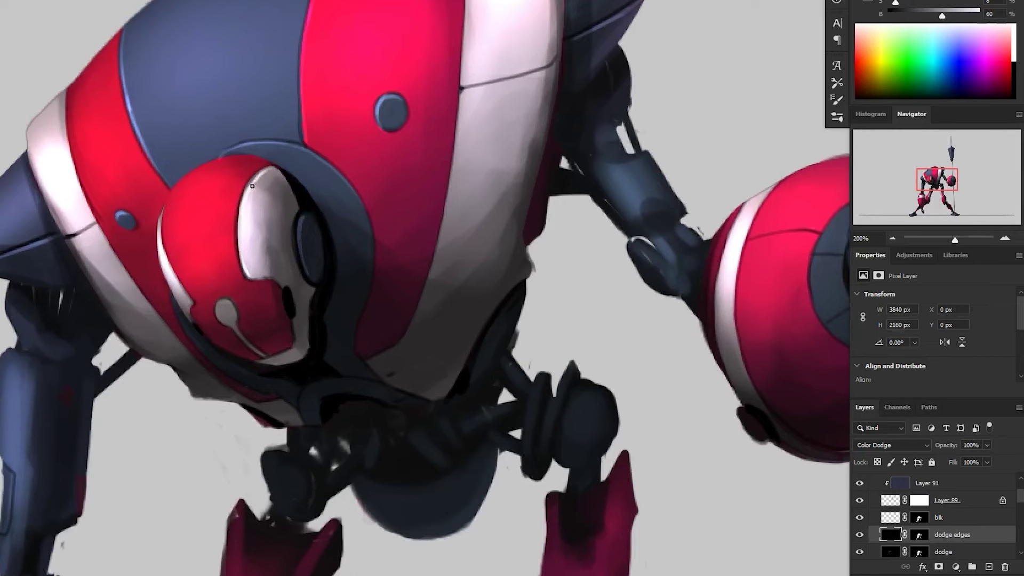
pyautogui.scroll(-3, 251, 276)
pyautogui.hscroll(-3, 252, 277)
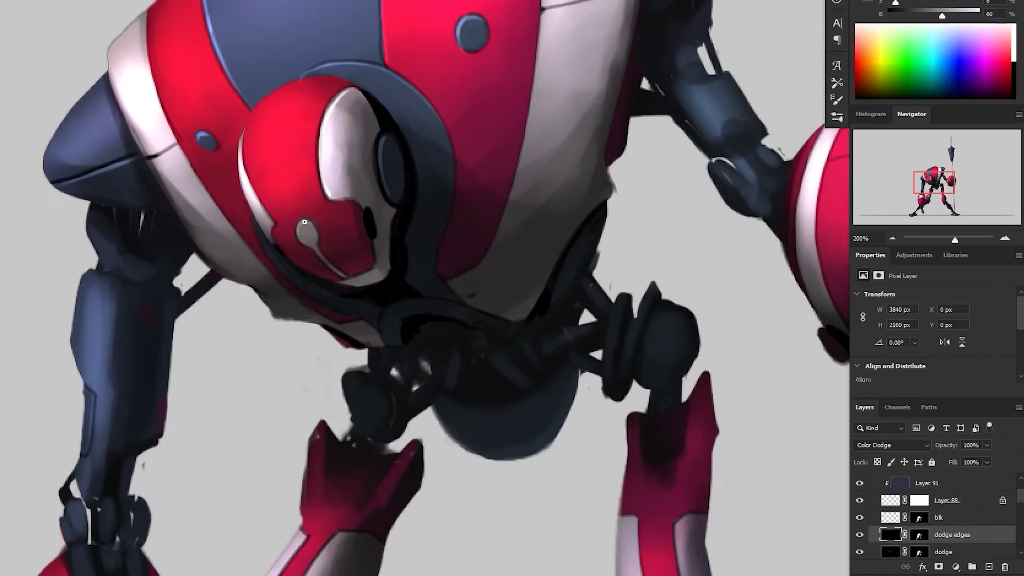
pyautogui.scroll(3, 282, 241)
pyautogui.hscroll(-5, 282, 241)
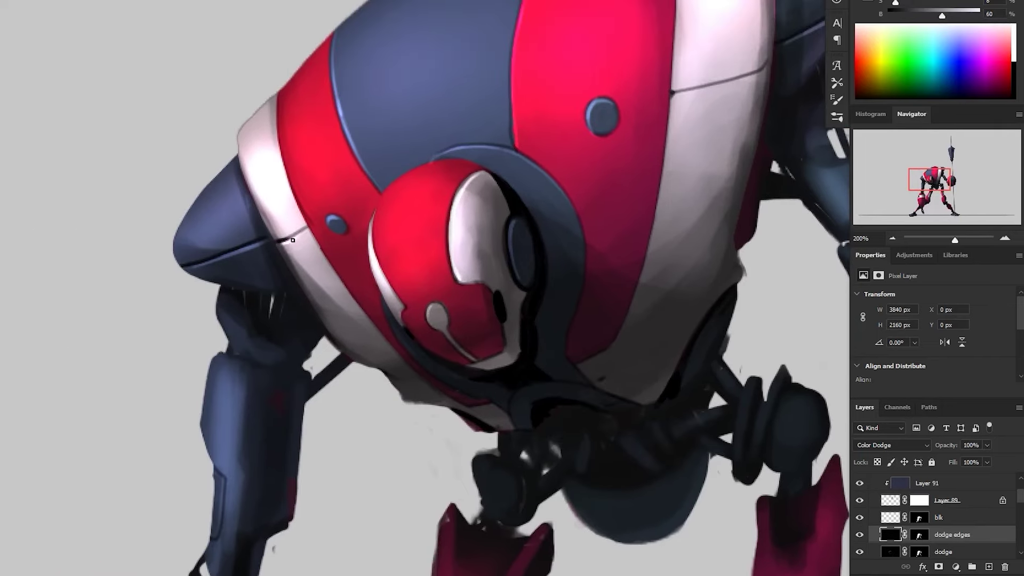
# - Trace thin edge highlights along the torso's wide white band, its horizontal seam and its border with the red band
pyautogui.scroll(-1, 292, 241)
pyautogui.hscroll(5, 517, 179)
pyautogui.scroll(2, 489, 181)
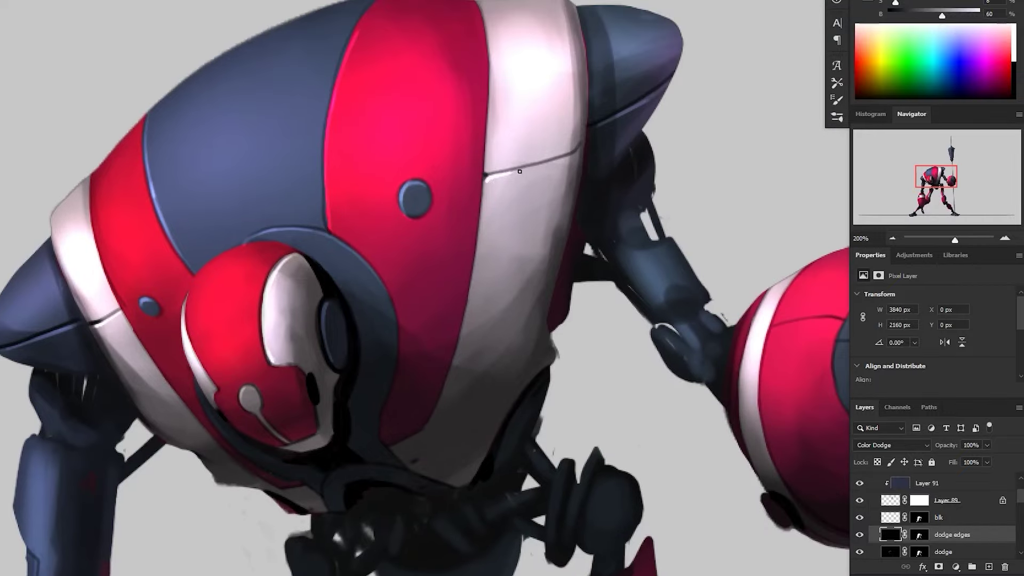
pyautogui.scroll(2, 488, 184)
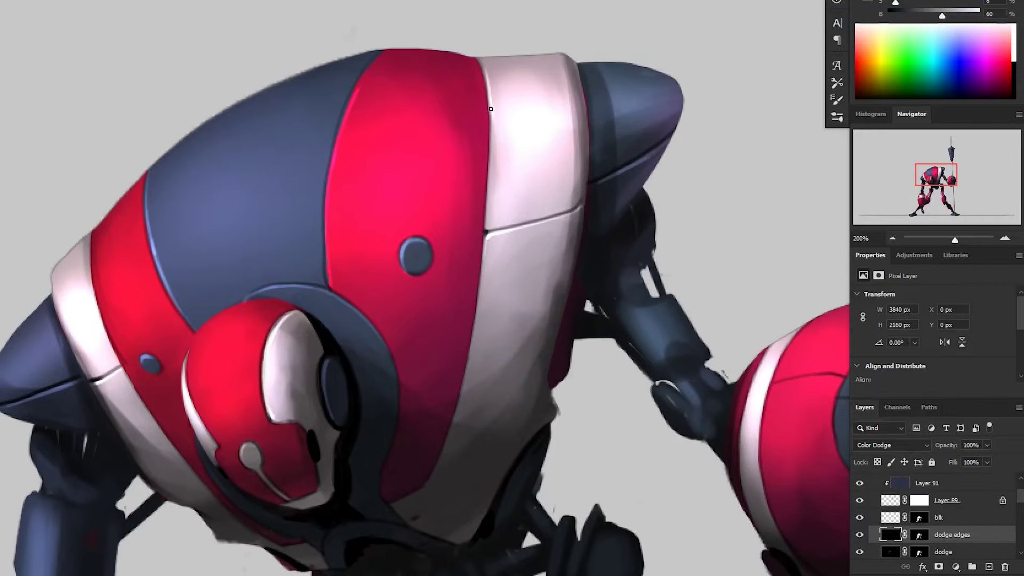
pyautogui.moveTo(490, 109)
pyautogui.mouseDown()
pyautogui.moveTo(486, 230)
pyautogui.moveTo(560, 94)
pyautogui.mouseUp()
pyautogui.moveTo(559, 104); pyautogui.dragTo(539, 242)
pyautogui.moveTo(485, 327); pyautogui.dragTo(498, 354)
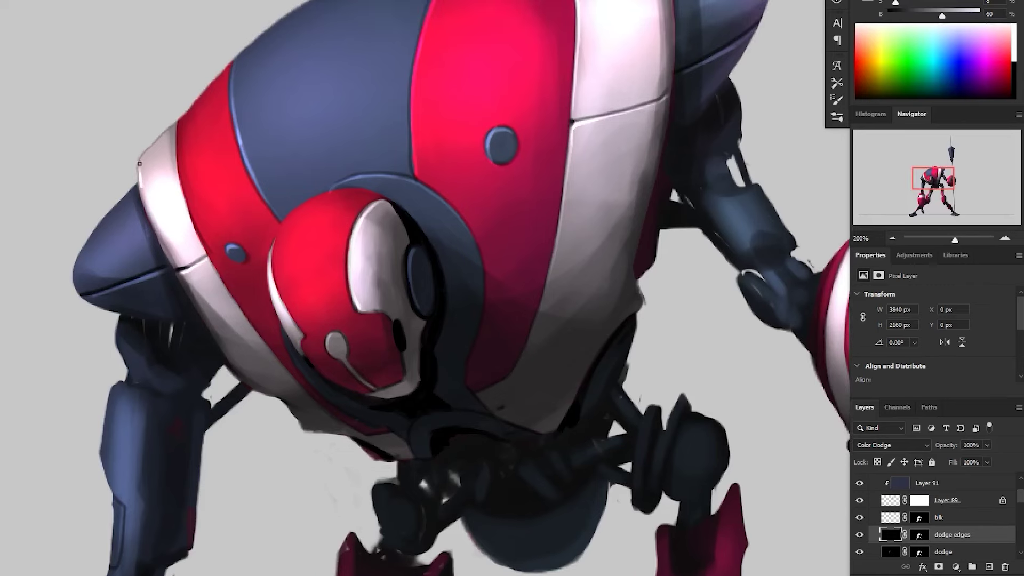
# - Add thin edge highlights to the white band beside the left shoulder cone, the head's outer rim and the lower faceplate
pyautogui.scroll(-3, 153, 224)
pyautogui.hscroll(-2, 361, 206)
pyautogui.scroll(-1, 360, 206)
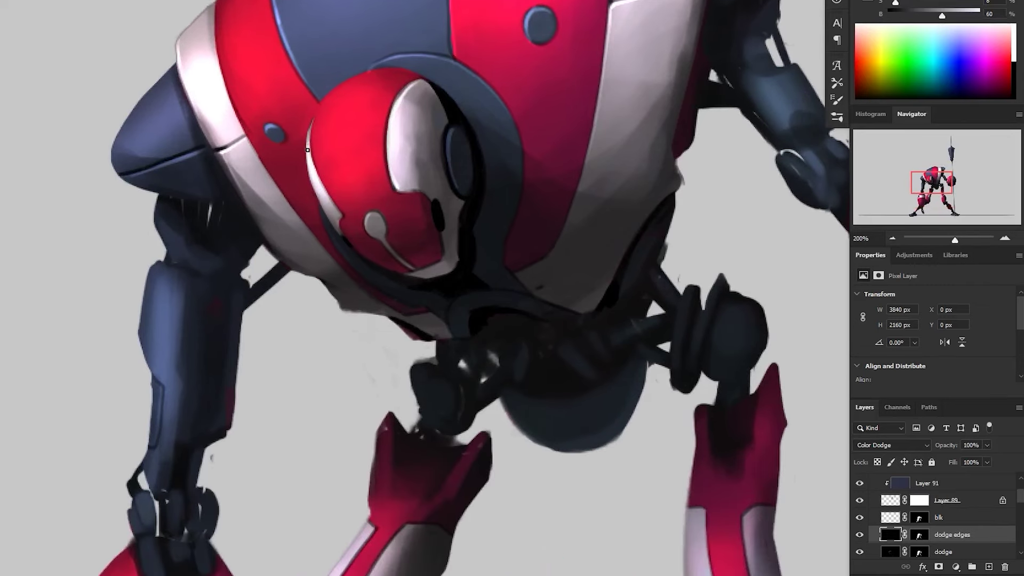
pyautogui.scroll(1, 457, 244)
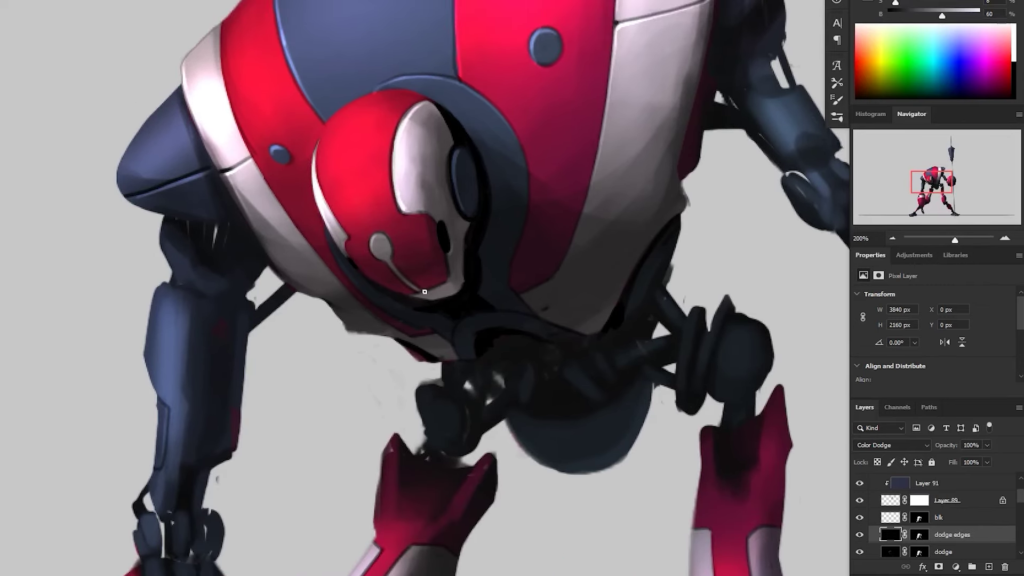
pyautogui.keyDown('alt'); pyautogui.click(520, 325); pyautogui.keyUp('alt')
pyautogui.moveTo(520, 324); pyautogui.dragTo(499, 136)
# - Highlight the edges of the white band on the left forearm shell and the pale panels on the left leg
pyautogui.click(224, 309)
pyautogui.moveTo(325, 289); pyautogui.dragTo(456, 265)
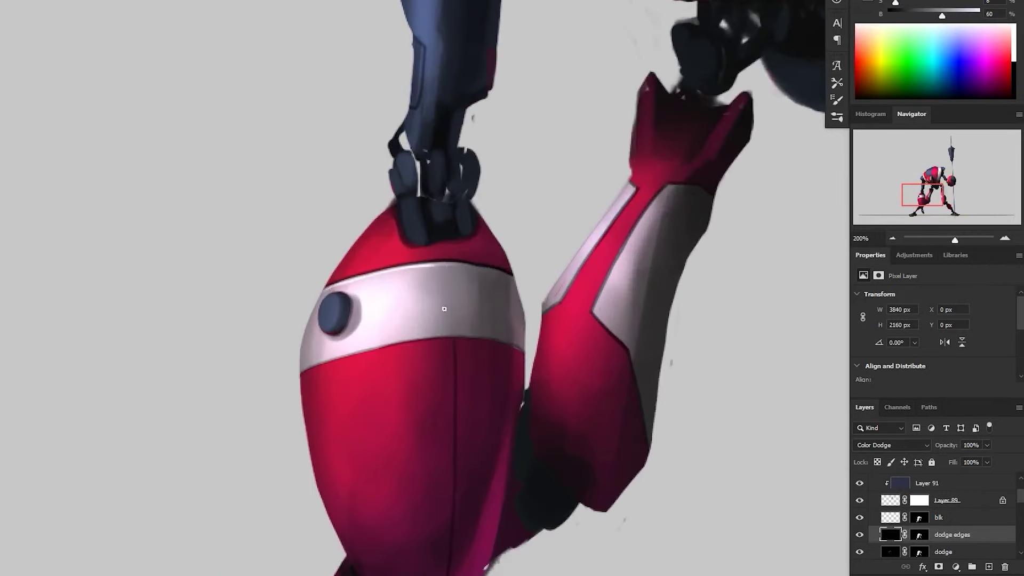
pyautogui.moveTo(315, 366); pyautogui.dragTo(416, 344)
pyautogui.moveTo(584, 315); pyautogui.dragTo(402, 403)
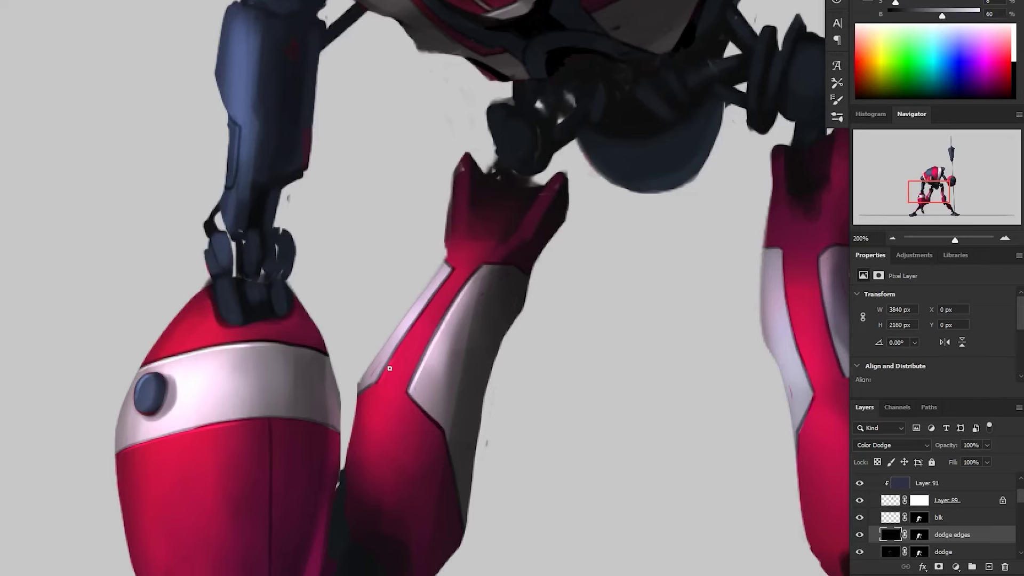
# - Add edge highlights to the left arm's blue casing and the wrist joints above the forearm shell
pyautogui.scroll(5, 258, 276)
pyautogui.scroll(4, 318, 187)
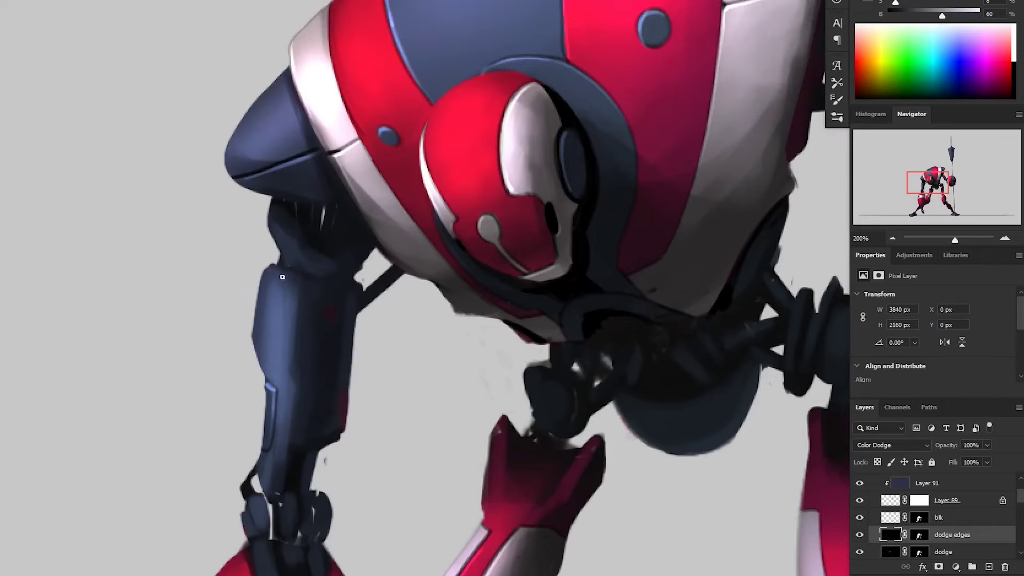
pyautogui.scroll(-5, 317, 287)
pyautogui.scroll(3, 319, 332)
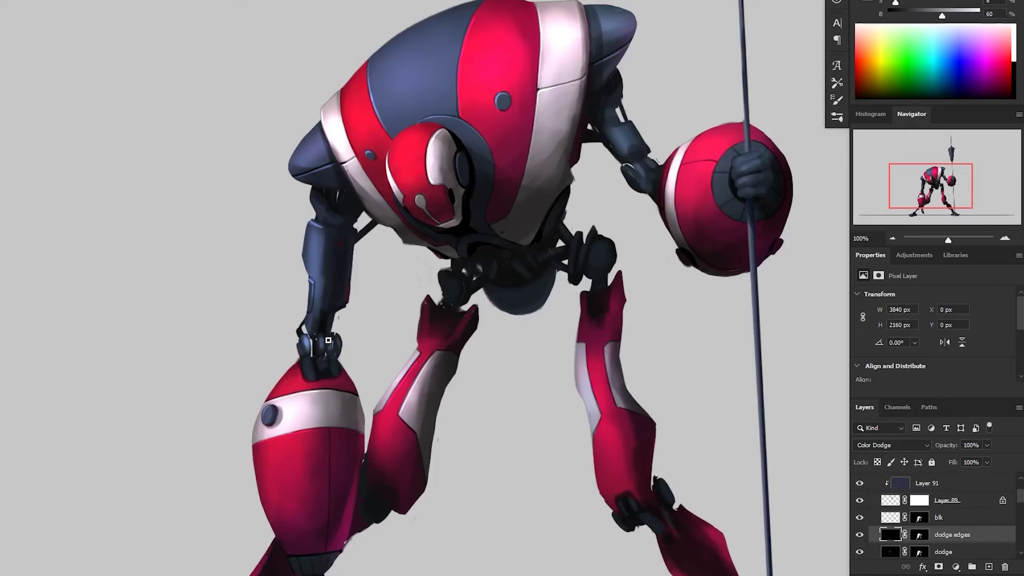
pyautogui.scroll(-4, 373, 320)
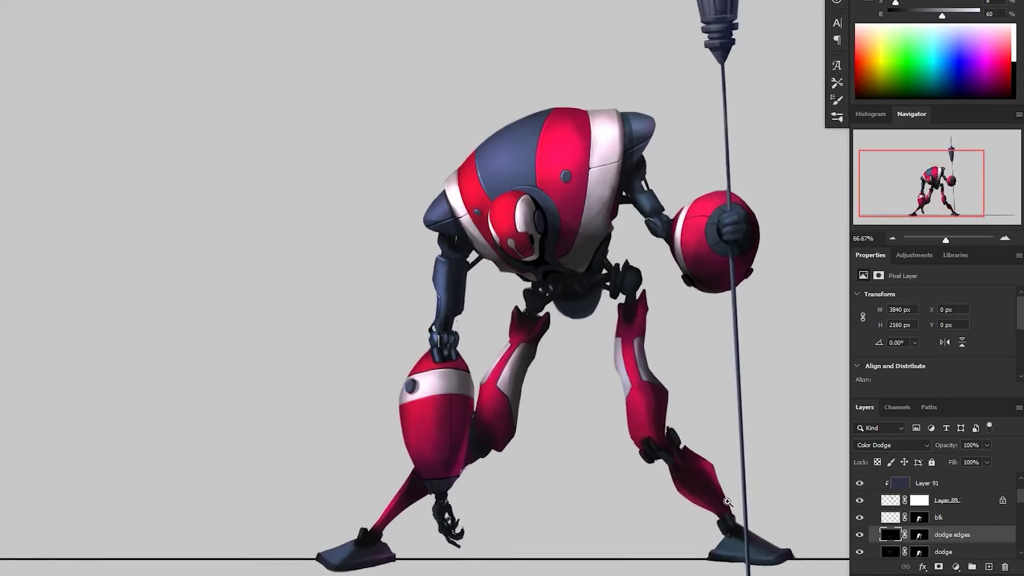
pyautogui.scroll(3, 386, 271)
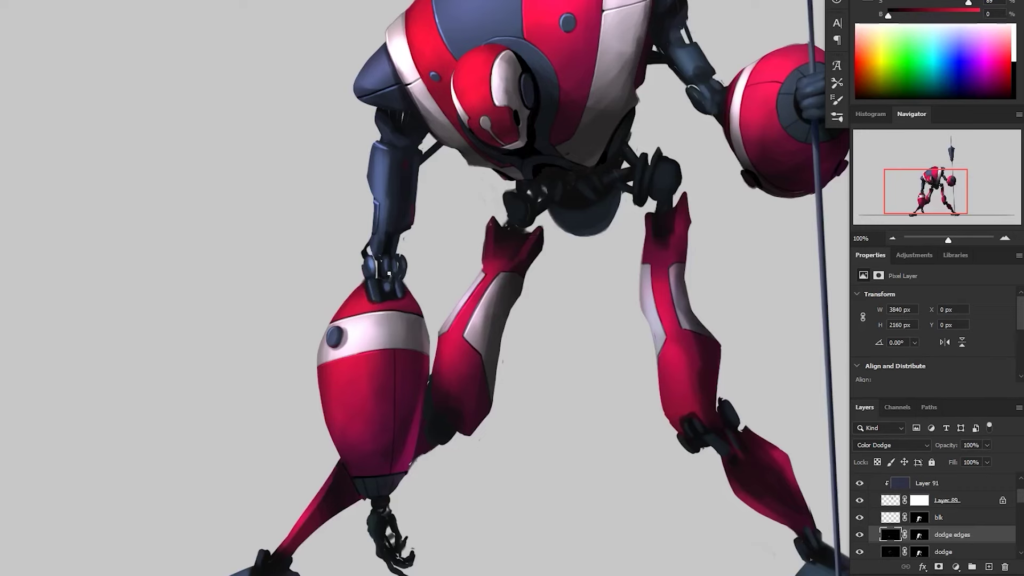
# - Sample a highlight colour and trace the top and rim edges of both feet on the dodge edges layer
pyautogui.scroll(-4, 389, 273)
pyautogui.keyDown('alt'); pyautogui.click(346, 361); pyautogui.keyUp('alt')
pyautogui.moveTo(373, 359); pyautogui.dragTo(454, 281)
pyautogui.moveTo(335, 351); pyautogui.dragTo(297, 406)
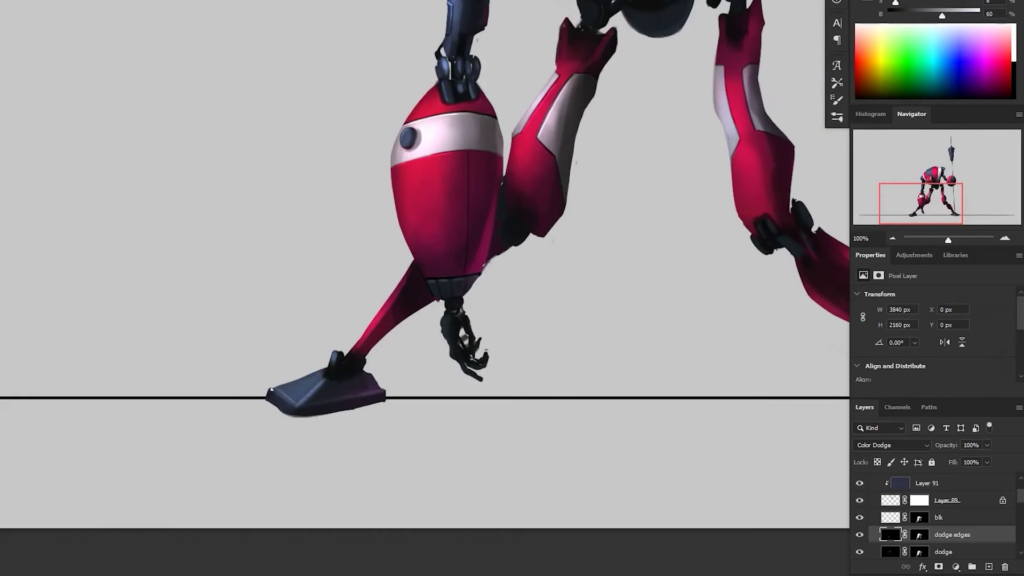
pyautogui.scroll(-1, 667, 448)
pyautogui.moveTo(667, 448)
pyautogui.mouseDown()
pyautogui.moveTo(547, 478)
pyautogui.moveTo(615, 352)
pyautogui.moveTo(665, 365)
pyautogui.mouseUp()
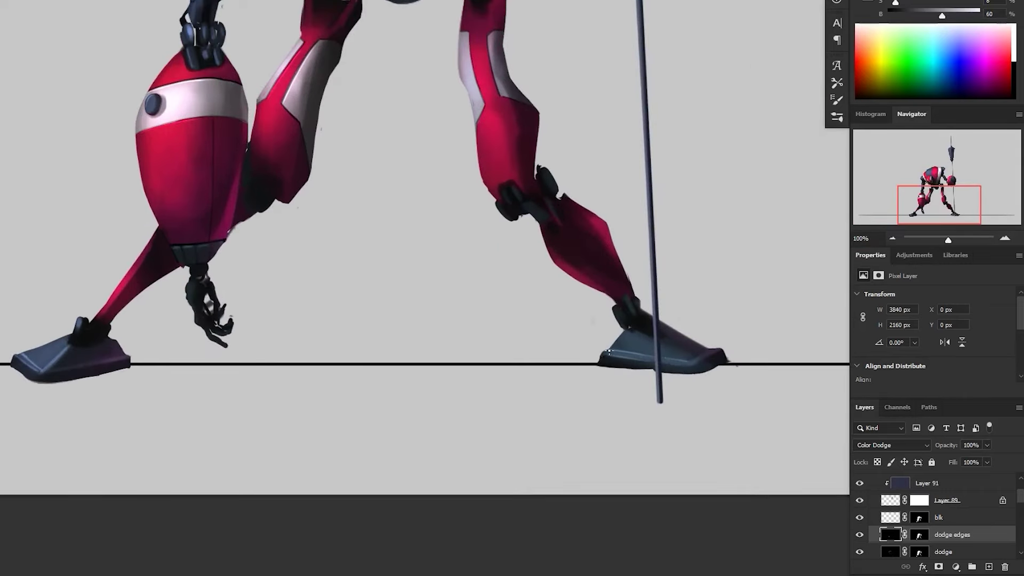
pyautogui.moveTo(647, 424); pyautogui.dragTo(649, 414)
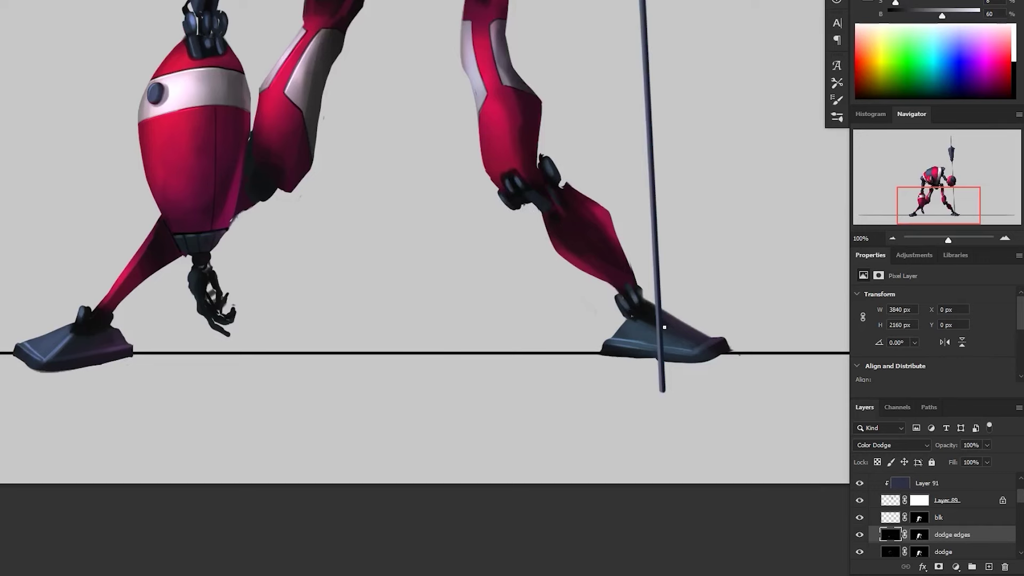
# - Paint bright edge highlights on the right leg's white panels, alternating foreground and background colours to trim the strokes
pyautogui.scroll(5, 663, 326)
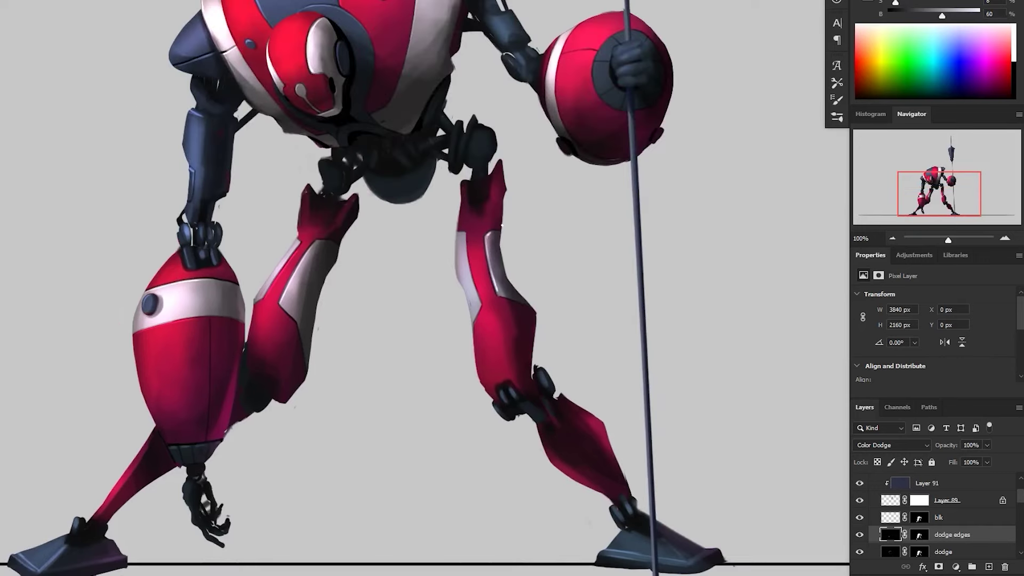
pyautogui.scroll(1, 488, 234)
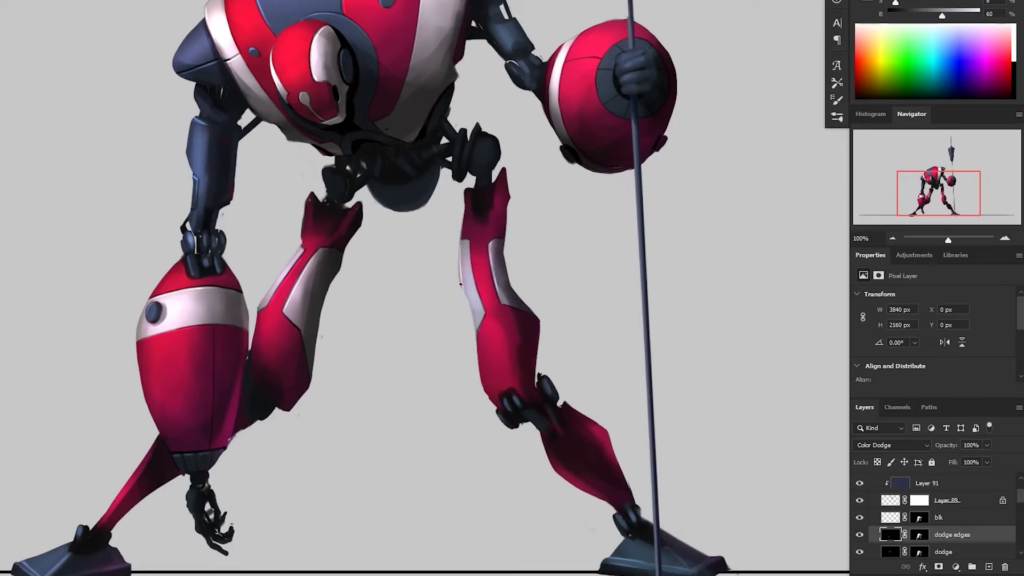
pyautogui.press('x')
pyautogui.moveTo(460, 277); pyautogui.dragTo(461, 246)
pyautogui.press('x')
pyautogui.moveTo(546, 344)
pyautogui.mouseDown()
pyautogui.moveTo(564, 284)
pyautogui.moveTo(464, 224)
pyautogui.mouseUp()
pyautogui.press('x')
pyautogui.moveTo(375, 179); pyautogui.dragTo(400, 280)
pyautogui.press('x')
pyautogui.moveTo(378, 150)
pyautogui.mouseDown()
pyautogui.moveTo(376, 231)
pyautogui.moveTo(395, 259)
pyautogui.moveTo(375, 231)
pyautogui.moveTo(471, 321)
pyautogui.mouseUp()
pyautogui.moveTo(561, 288); pyautogui.dragTo(583, 359)
pyautogui.scroll(-2, 581, 360)
pyautogui.scroll(1, 478, 257)
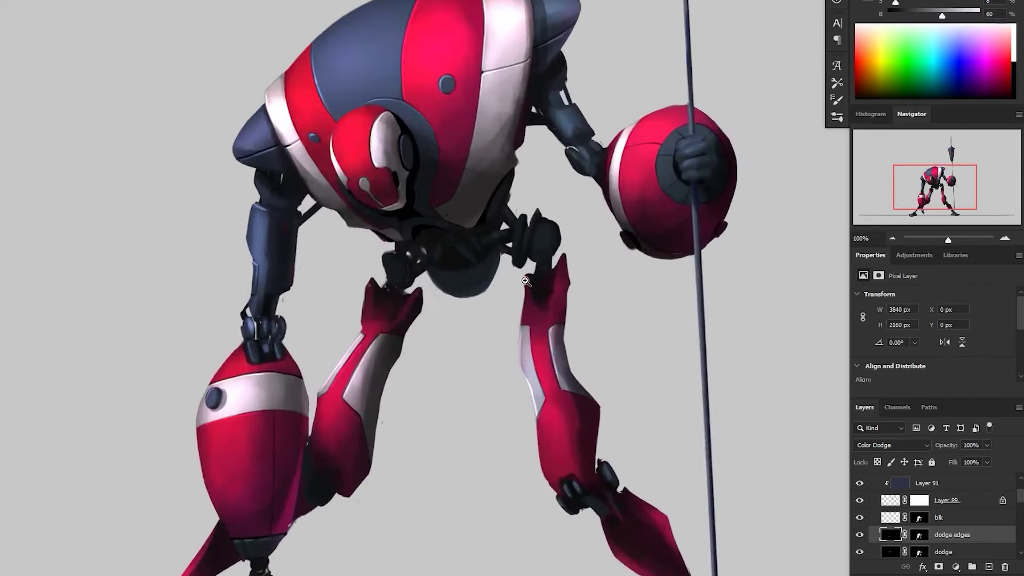
# - Add thin edge highlights to the pelvis sphere, the right hip joint discs and the connecting rods
pyautogui.click(504, 274)
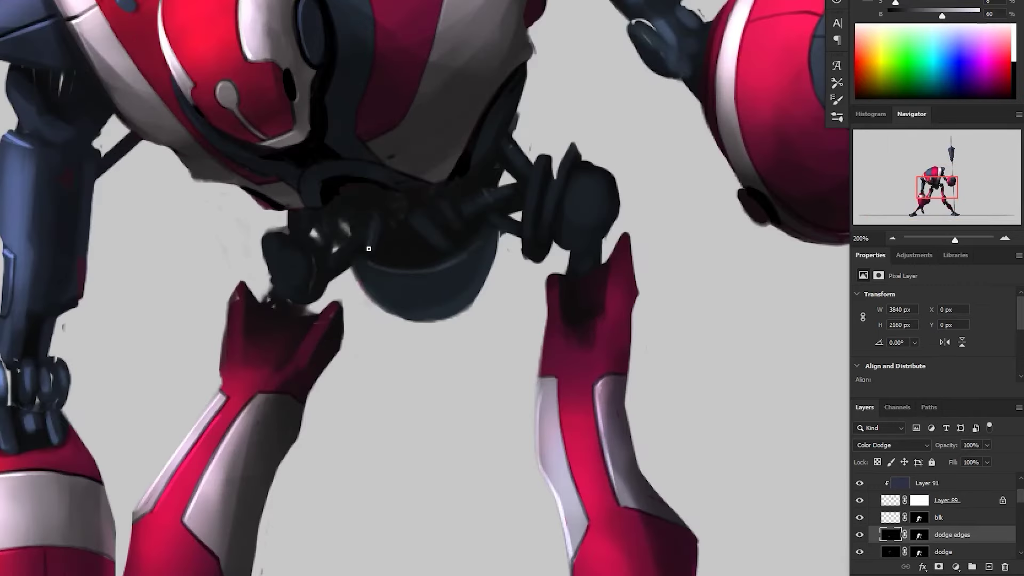
pyautogui.moveTo(410, 220); pyautogui.dragTo(368, 234)
pyautogui.moveTo(596, 174)
pyautogui.mouseDown()
pyautogui.moveTo(573, 156)
pyautogui.moveTo(540, 209)
pyautogui.mouseUp()
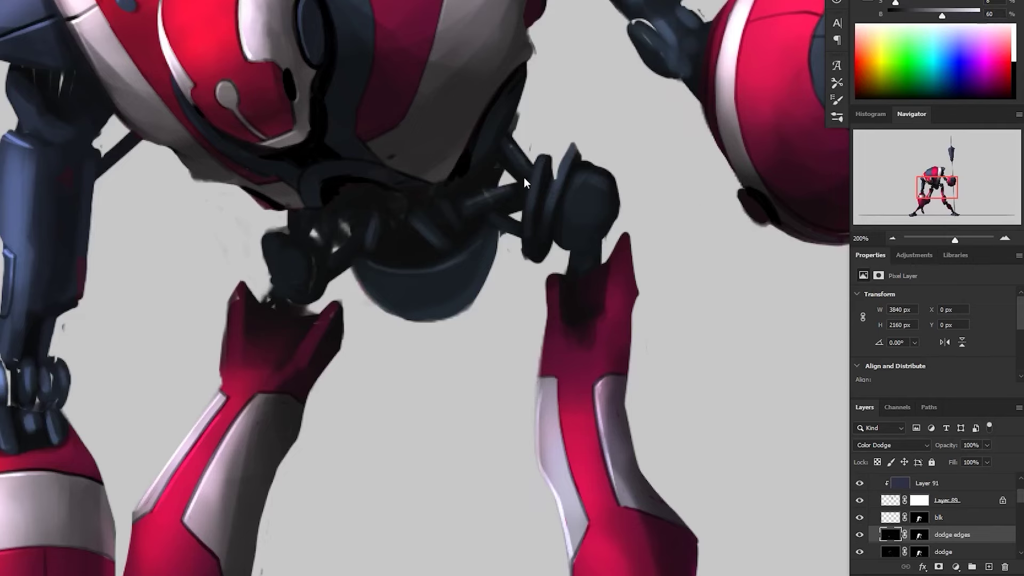
pyautogui.moveTo(691, 45); pyautogui.dragTo(523, 208)
pyautogui.scroll(-1, 592, 186)
pyautogui.scroll(1, 614, 171)
pyautogui.moveTo(567, 155)
pyautogui.mouseDown()
pyautogui.moveTo(544, 209)
pyautogui.moveTo(537, 270)
pyautogui.moveTo(509, 249)
pyautogui.mouseUp()
pyautogui.scroll(-2, 587, 293)
pyautogui.scroll(-1, 528, 173)
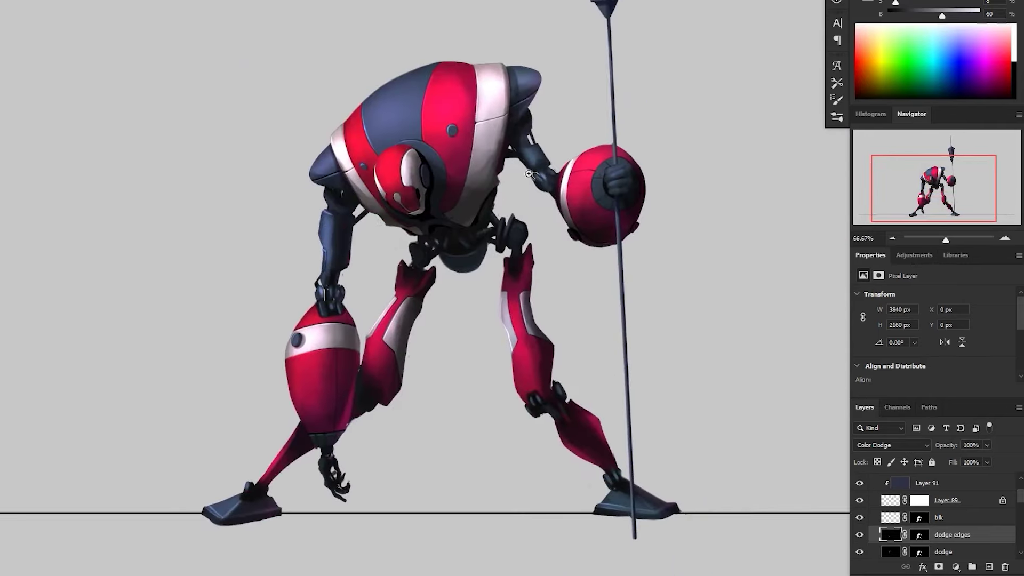
# - Highlight the vertical seam and outer edge of the left forearm's red shell using sampled reds
pyautogui.moveTo(606, 267); pyautogui.dragTo(598, 256)
pyautogui.scroll(2, 364, 342)
pyautogui.moveTo(363, 343); pyautogui.dragTo(413, 205)
pyautogui.keyDown('alt'); pyautogui.click(314, 189); pyautogui.keyUp('alt')
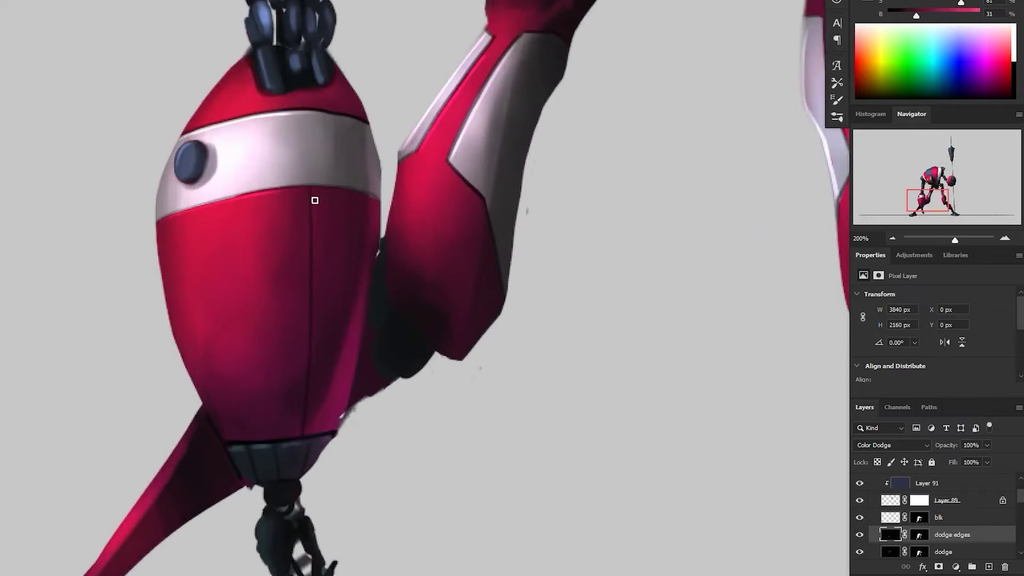
pyautogui.moveTo(493, 352); pyautogui.dragTo(496, 513)
pyautogui.keyDown('alt'); pyautogui.click(237, 235); pyautogui.keyUp('alt')
pyautogui.scroll(-2, 240, 234)
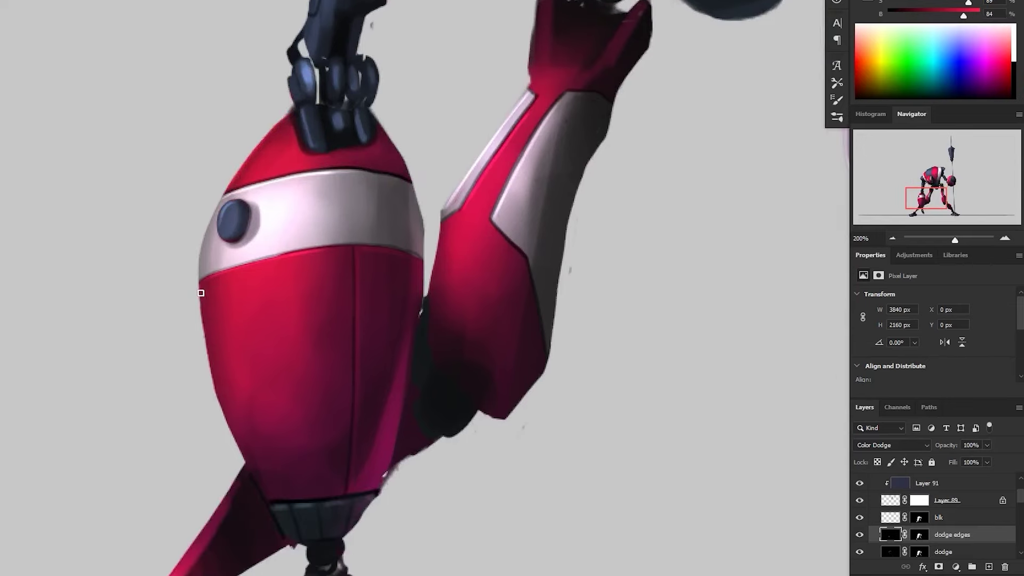
pyautogui.scroll(-1, 297, 336)
pyautogui.scroll(-1, 571, 231)
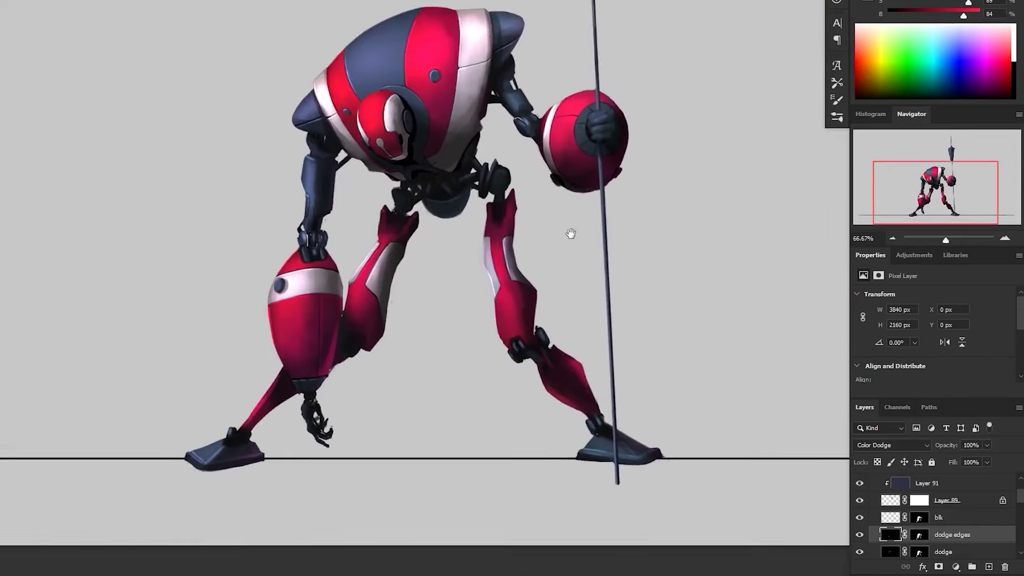
# - Trace edge highlights on the round red forearm shell along its white stripe, panel seam and disc border
pyautogui.scroll(2, 565, 257)
pyautogui.moveTo(510, 229); pyautogui.dragTo(502, 294)
pyautogui.moveTo(520, 207); pyautogui.dragTo(554, 160)
pyautogui.moveTo(604, 259)
pyautogui.mouseDown()
pyautogui.moveTo(590, 249)
pyautogui.moveTo(592, 319)
pyautogui.mouseUp()
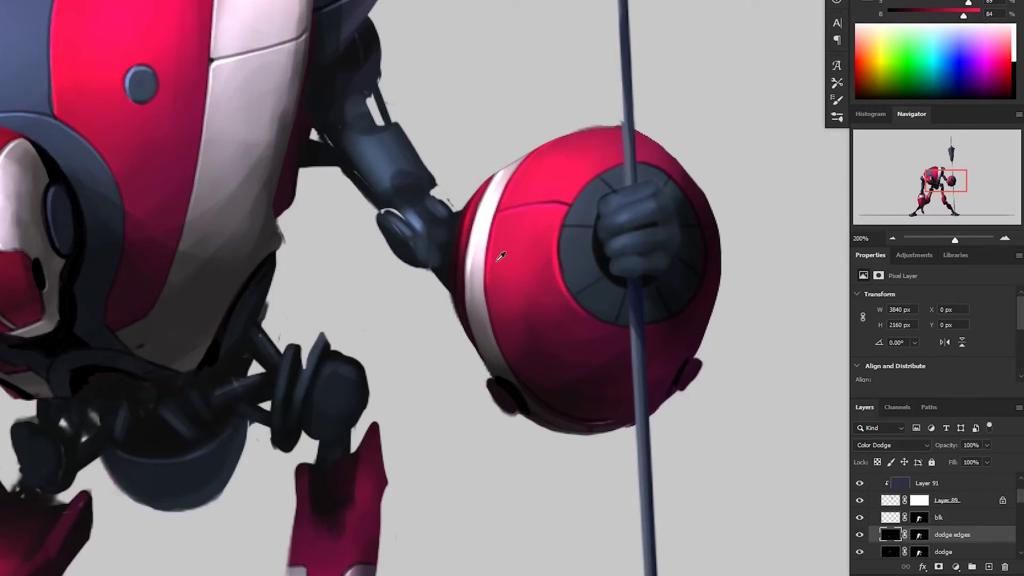
pyautogui.scroll(-1, 488, 264)
pyautogui.scroll(1, 586, 371)
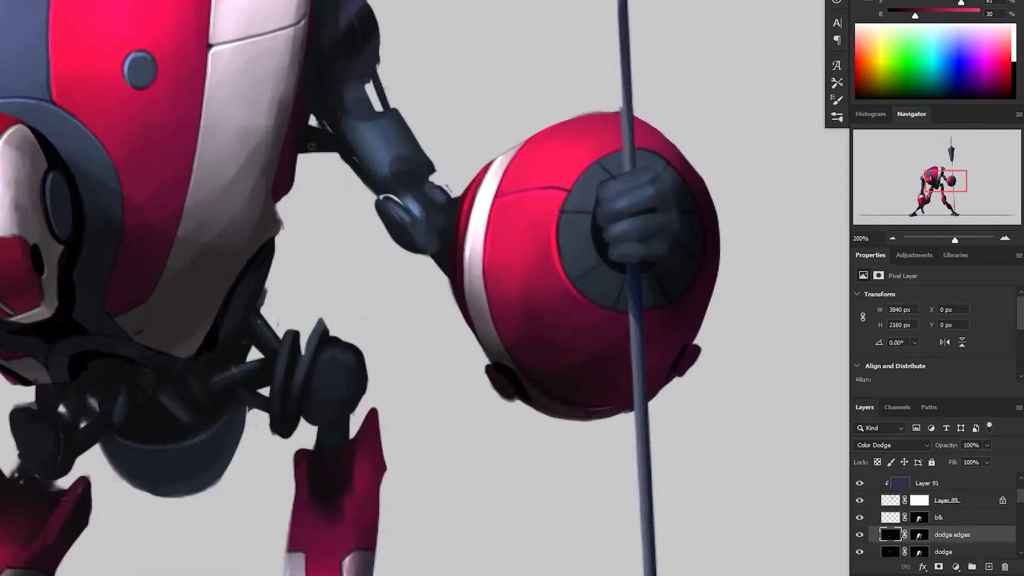
# - Sample a light colour from the torso and paint highlights across the knuckles and fingers of the staff-holding hand
pyautogui.keyDown('alt'); pyautogui.click(283, 135); pyautogui.keyUp('alt')
pyautogui.moveTo(691, 193); pyautogui.dragTo(670, 217)
pyautogui.moveTo(584, 209); pyautogui.dragTo(624, 194)
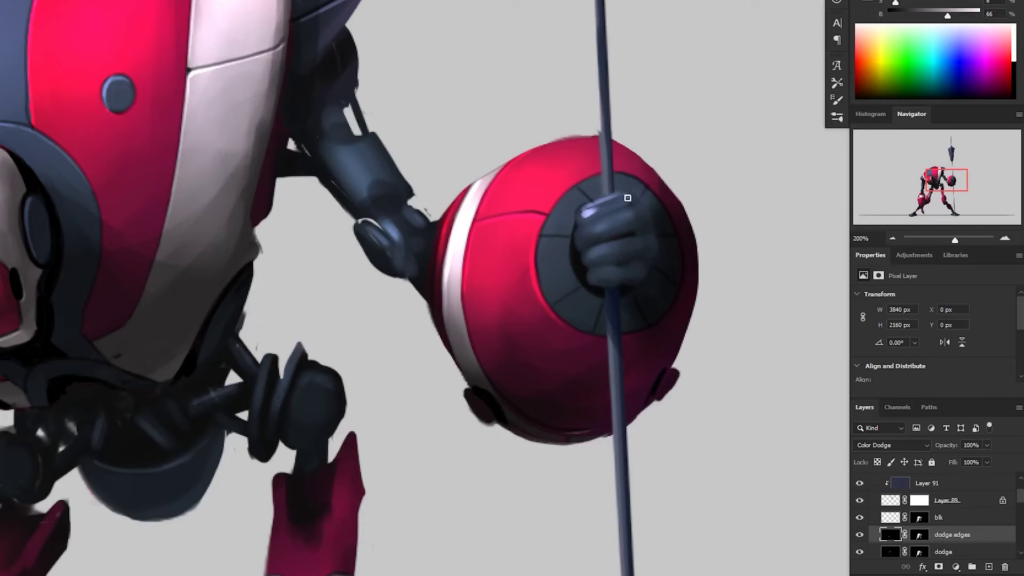
pyautogui.moveTo(629, 246); pyautogui.dragTo(602, 251)
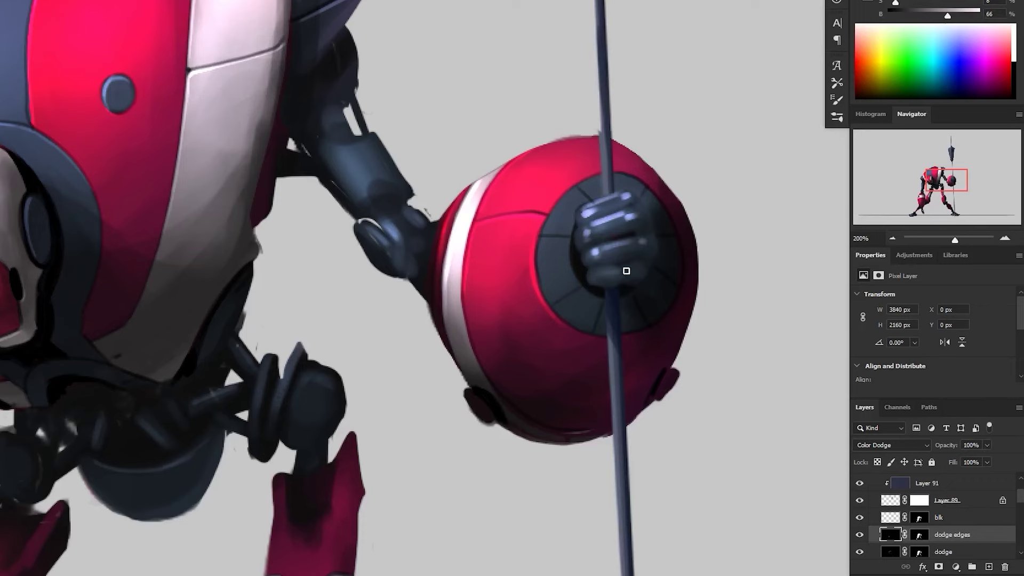
pyautogui.scroll(-2, 651, 278)
pyautogui.scroll(1, 673, 368)
pyautogui.press('x')
pyautogui.moveTo(636, 207); pyautogui.dragTo(648, 203)
pyautogui.scroll(1, 656, 209)
pyautogui.keyDown('alt'); pyautogui.click(614, 180); pyautogui.keyUp('alt')
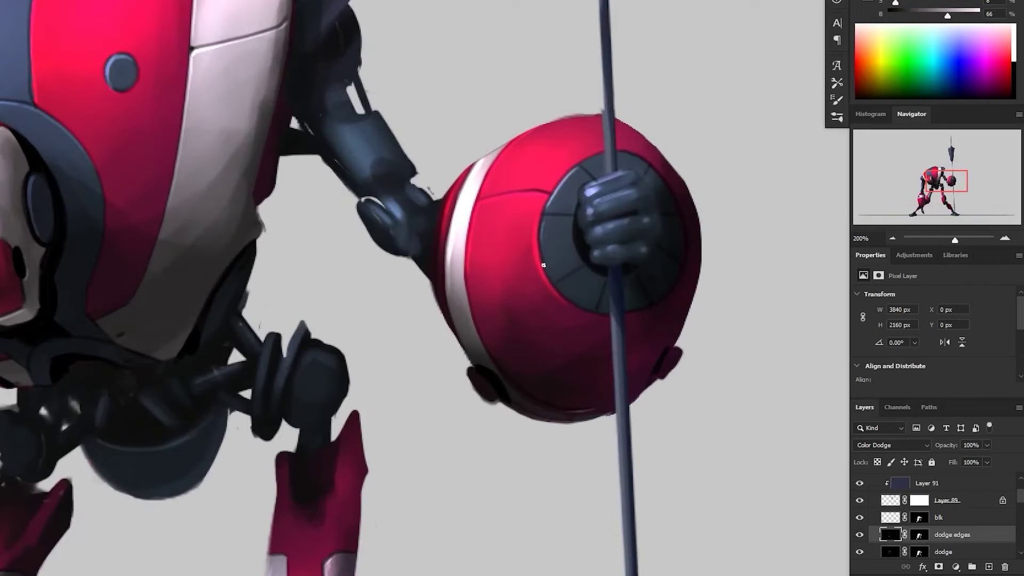
# - Outline the rim and segment lines of the disc behind the gripping hand with thin highlights, and refine the knuckles
pyautogui.press('x')
pyautogui.moveTo(581, 271); pyautogui.dragTo(559, 286)
pyautogui.press('x')
pyautogui.moveTo(583, 162); pyautogui.dragTo(604, 154)
pyautogui.moveTo(660, 248)
pyautogui.mouseDown()
pyautogui.moveTo(704, 357)
pyautogui.moveTo(733, 357)
pyautogui.mouseUp()
pyautogui.press('x')
pyautogui.scroll(1, 631, 213)
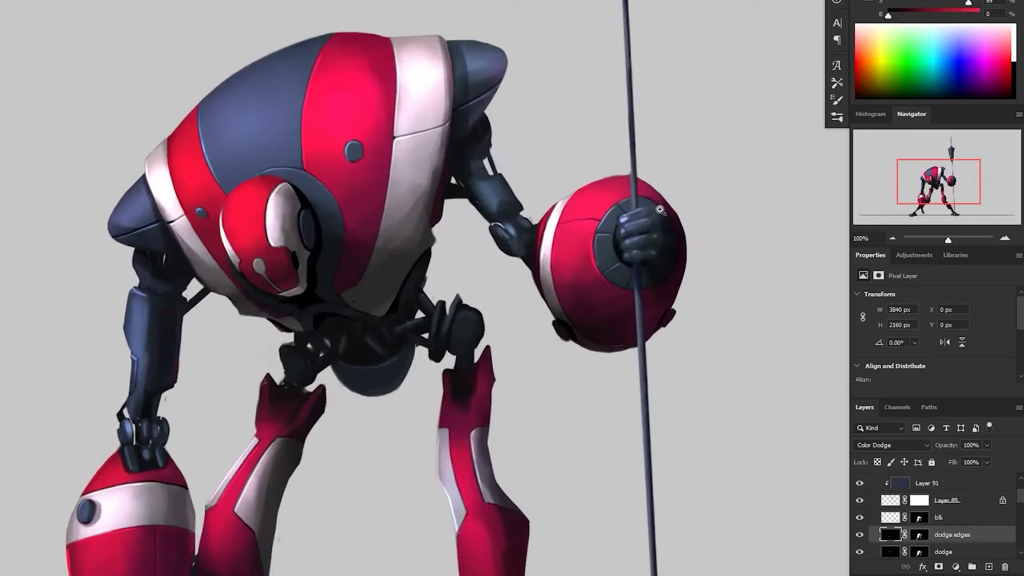
pyautogui.keyDown('alt'); pyautogui.click(641, 200); pyautogui.keyUp('alt')
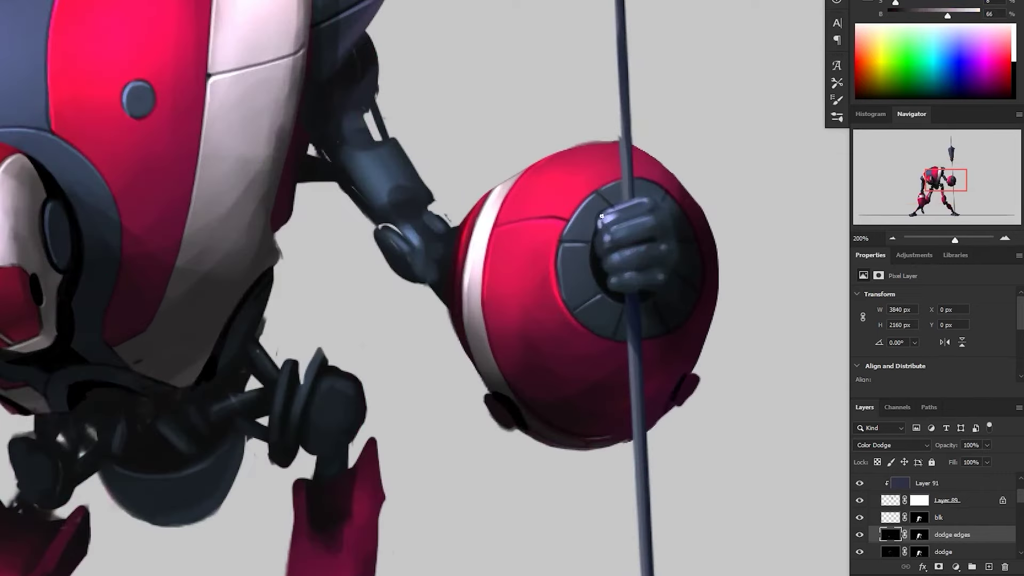
pyautogui.scroll(-3, 660, 213)
pyautogui.scroll(3, 643, 249)
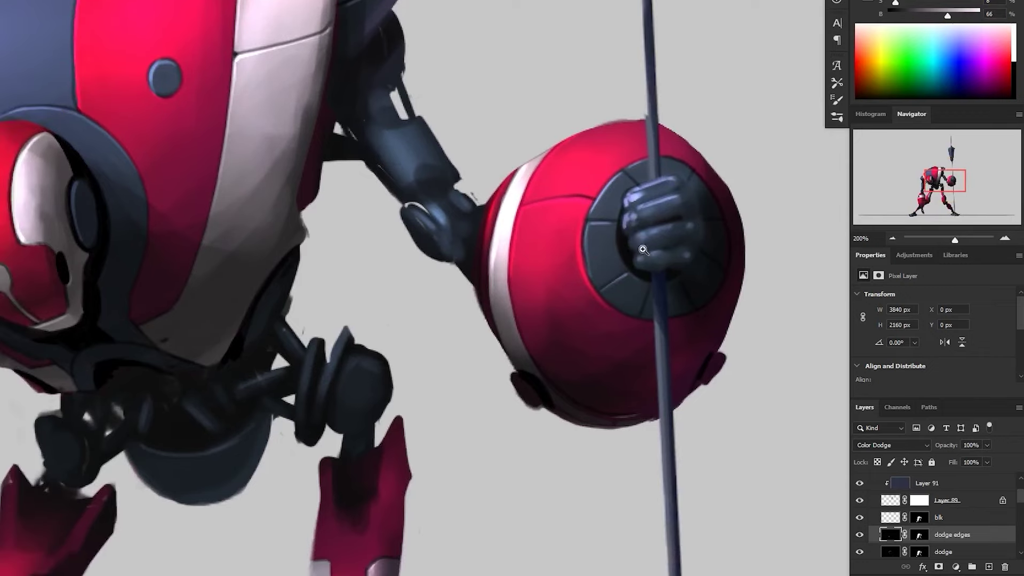
# - Set the colour brightness to 85% and paint bounce light on the torso's lower edge on the bounce layer
pyautogui.scroll(-4, 651, 228)
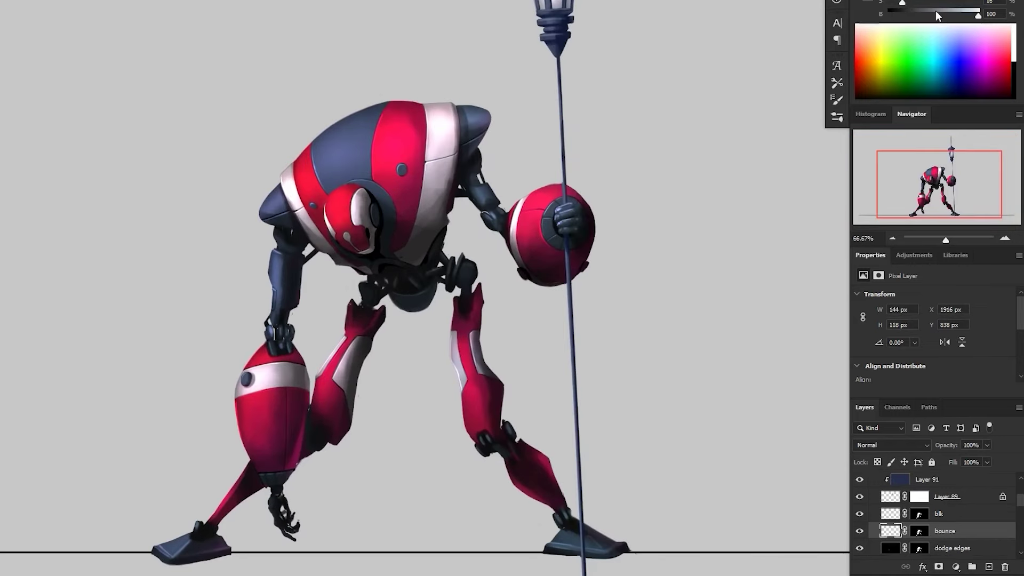
pyautogui.click(965, 14)
pyautogui.scroll(1, 454, 269)
pyautogui.moveTo(430, 227); pyautogui.dragTo(426, 246)
pyautogui.moveTo(449, 197); pyautogui.dragTo(418, 230)
pyautogui.moveTo(443, 178); pyautogui.dragTo(403, 262)
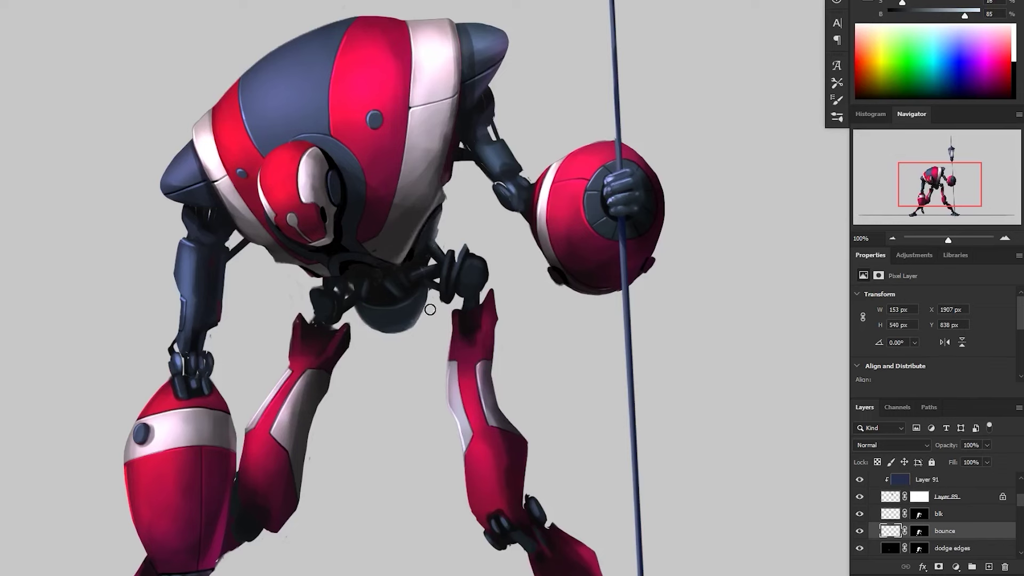
# - Brush bounce light onto the pelvis sphere's rim and the neighbouring upper right leg
pyautogui.moveTo(430, 309)
pyautogui.mouseDown()
pyautogui.moveTo(369, 339)
pyautogui.moveTo(458, 298)
pyautogui.mouseUp()
pyautogui.scroll(2, 443, 363)
pyautogui.moveTo(457, 357); pyautogui.dragTo(527, 224)
# - Paint bounce light along the shadowed edges of the left arm, left leg and left forearm shell
pyautogui.moveTo(301, 245); pyautogui.dragTo(241, 398)
pyautogui.scroll(-3, 336, 253)
pyautogui.moveTo(342, 214); pyautogui.dragTo(320, 270)
pyautogui.scroll(1, 306, 325)
pyautogui.moveTo(306, 324); pyautogui.dragTo(302, 160)
pyautogui.moveTo(353, 247)
pyautogui.mouseDown()
pyautogui.moveTo(332, 286)
pyautogui.moveTo(401, 283)
pyautogui.mouseUp()
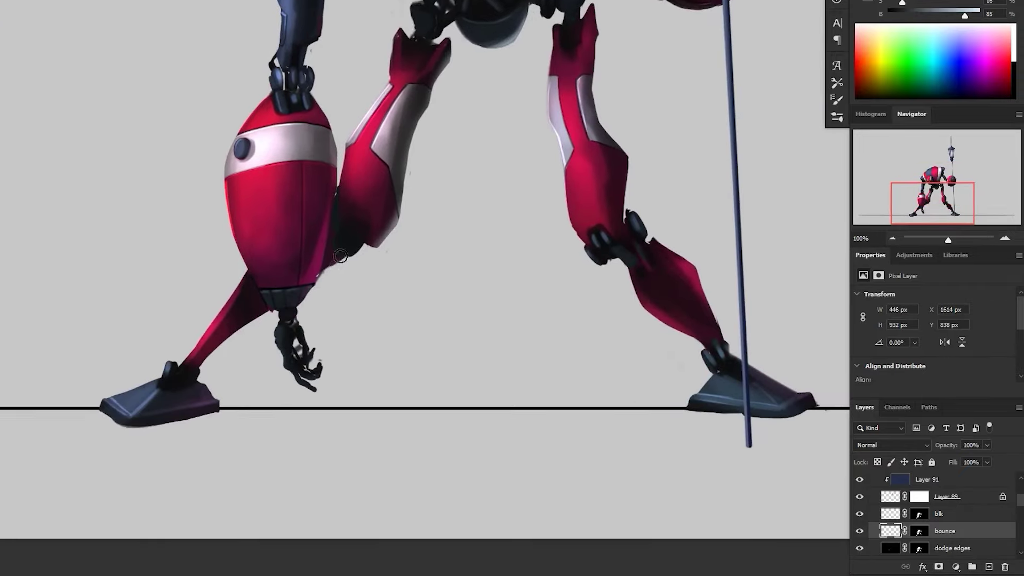
pyautogui.moveTo(336, 186)
pyautogui.mouseDown()
pyautogui.moveTo(310, 309)
pyautogui.moveTo(292, 314)
pyautogui.moveTo(317, 155)
pyautogui.mouseUp()
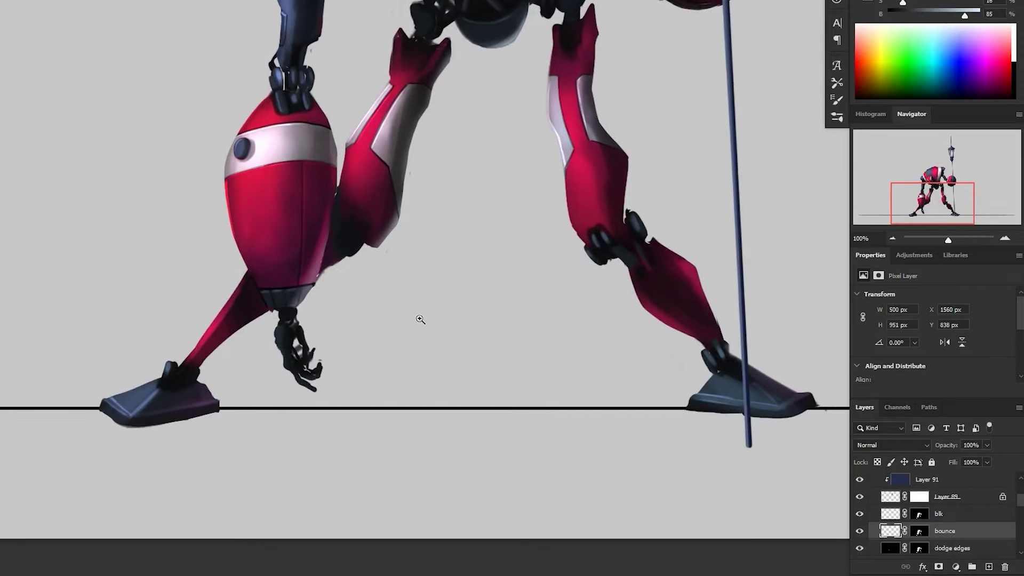
# - Paint bounce light on the hanging hand, the left foot and the lower left leg on the bounce layer
pyautogui.moveTo(506, 455); pyautogui.dragTo(449, 387)
pyautogui.moveTo(260, 287); pyautogui.dragTo(252, 304)
pyautogui.moveTo(153, 325)
pyautogui.mouseDown()
pyautogui.moveTo(157, 337)
pyautogui.moveTo(111, 350)
pyautogui.mouseUp()
pyautogui.moveTo(171, 283); pyautogui.dragTo(214, 240)
pyautogui.moveTo(141, 337); pyautogui.dragTo(464, 281)
# - Brush bounce light along the right foot's edge and the outer edges of the right leg
pyautogui.moveTo(675, 268)
pyautogui.mouseDown()
pyautogui.moveTo(567, 265)
pyautogui.moveTo(341, 293)
pyautogui.mouseUp()
pyautogui.moveTo(690, 246); pyautogui.dragTo(579, 299)
pyautogui.moveTo(596, 310); pyautogui.dragTo(643, 332)
pyautogui.moveTo(549, 238); pyautogui.dragTo(491, 176)
pyautogui.moveTo(482, 92); pyautogui.dragTo(506, 189)
pyautogui.moveTo(487, 188)
pyautogui.mouseDown()
pyautogui.moveTo(489, 219)
pyautogui.moveTo(453, 123)
pyautogui.moveTo(454, 63)
pyautogui.moveTo(493, 134)
pyautogui.mouseUp()
pyautogui.moveTo(456, 97); pyautogui.dragTo(451, 74)
# - Paint bounce light on the rim and small lower nub of the pole-holding forearm sphere, using a smaller brush
pyautogui.moveTo(389, 82); pyautogui.dragTo(301, 281)
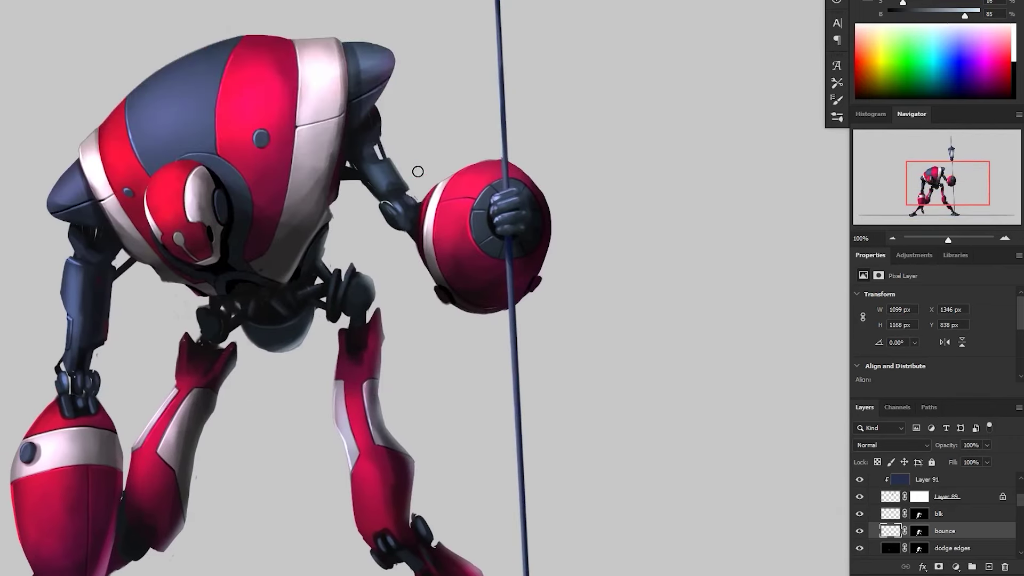
pyautogui.moveTo(500, 157)
pyautogui.mouseDown()
pyautogui.moveTo(563, 243)
pyautogui.moveTo(469, 312)
pyautogui.moveTo(549, 194)
pyautogui.moveTo(508, 157)
pyautogui.mouseUp()
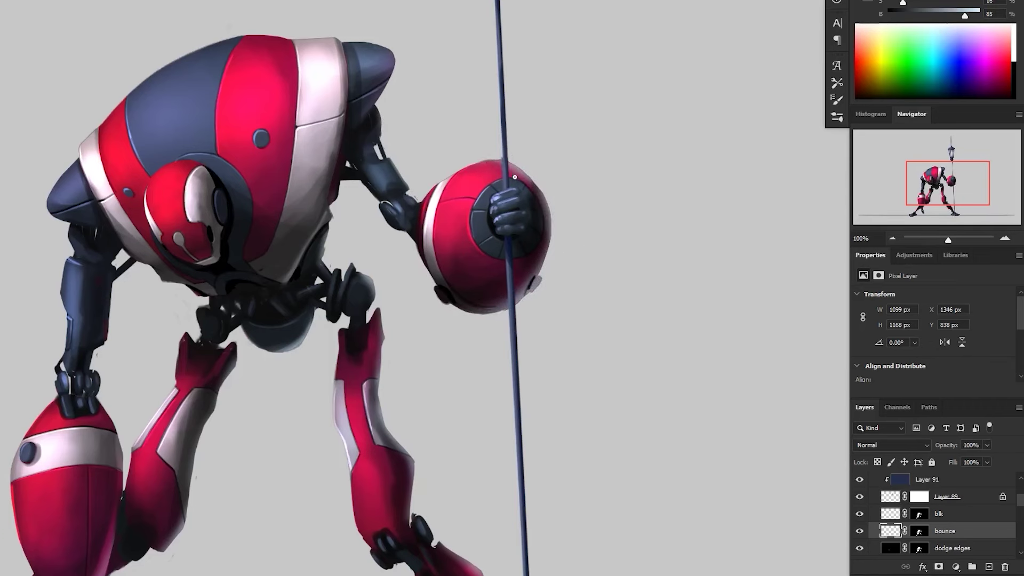
pyautogui.press('[')
pyautogui.press('[')
pyautogui.press('[')
pyautogui.press('[')
pyautogui.press('[')
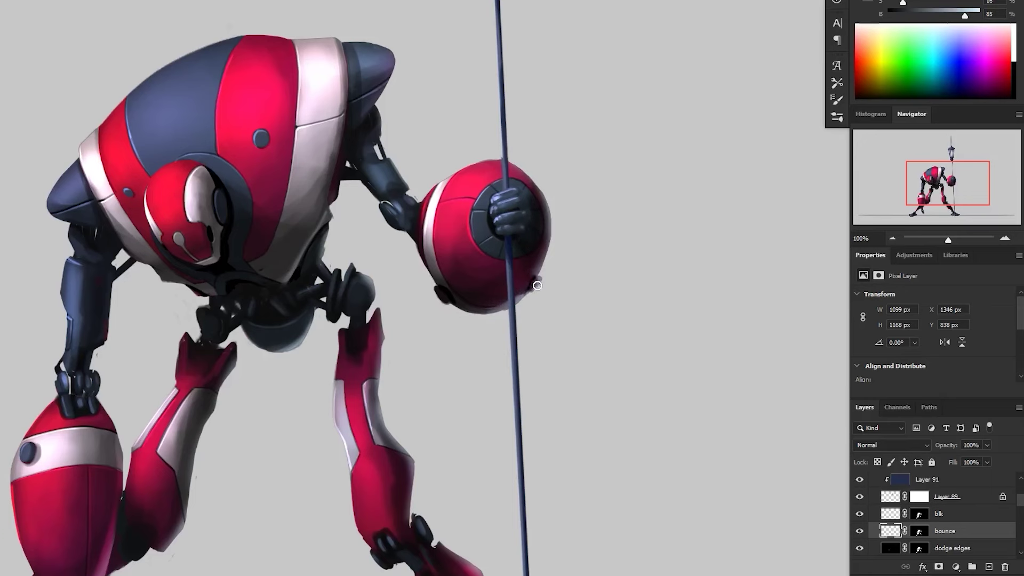
pyautogui.moveTo(570, 387); pyautogui.dragTo(578, 371)
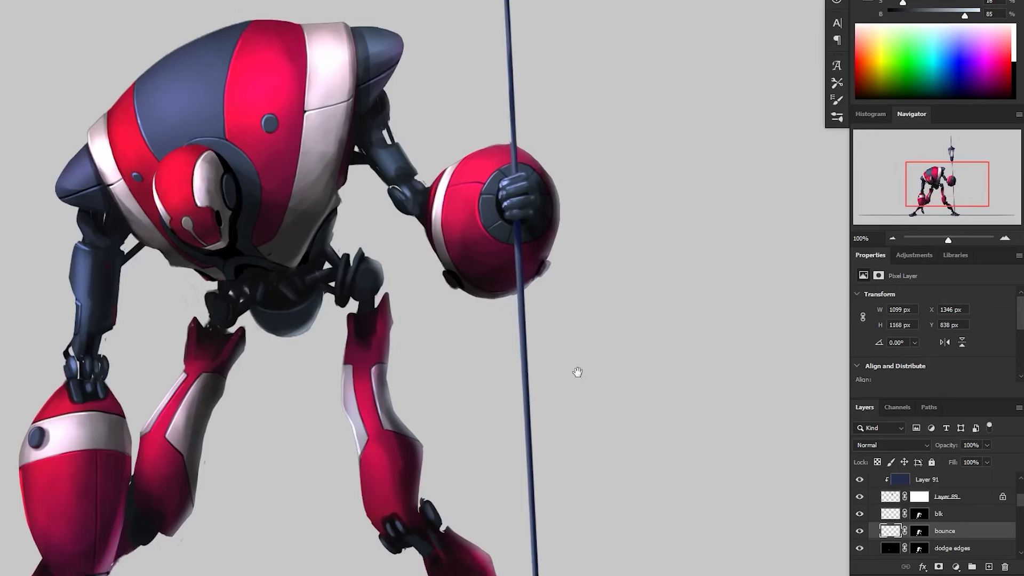
# - Lasso the outer finger edges of the gripping hand, paint bounce light along them and clean up with the eraser
pyautogui.keyDown('ctrl'); pyautogui.click(551, 277); pyautogui.keyUp('ctrl')
pyautogui.press('l')
pyautogui.moveTo(507, 64)
pyautogui.mouseDown()
pyautogui.moveTo(495, 77)
pyautogui.moveTo(510, 88)
pyautogui.moveTo(511, 113)
pyautogui.mouseUp()
pyautogui.moveTo(524, 131)
pyautogui.mouseDown()
pyautogui.moveTo(519, 150)
pyautogui.moveTo(511, 140)
pyautogui.moveTo(530, 138)
pyautogui.moveTo(525, 120)
pyautogui.mouseUp()
pyautogui.moveTo(526, 75)
pyautogui.mouseDown()
pyautogui.moveTo(551, 92)
pyautogui.moveTo(547, 84)
pyautogui.moveTo(505, 96)
pyautogui.moveTo(513, 115)
pyautogui.mouseUp()
pyautogui.hotkey('ctrl', 'h')
pyautogui.press('b')
pyautogui.press('e')
pyautogui.hotkey('ctrl', 'd')
pyautogui.scroll(-2, 566, 312)
pyautogui.scroll(2, 544, 293)
pyautogui.press('b')
pyautogui.press('e')
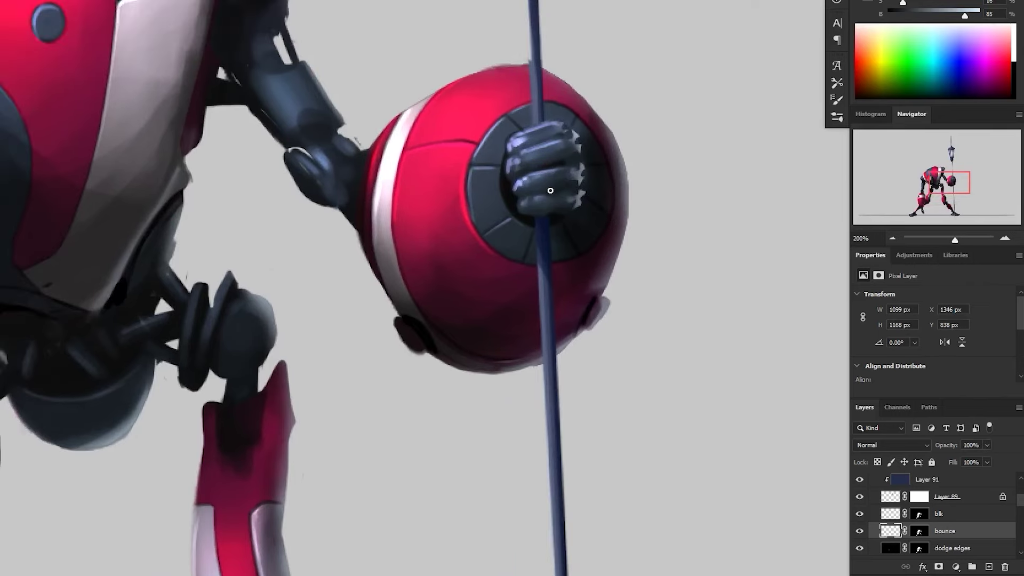
# - Refine the gripping hand's knuckles and add small touches of bounce light to the hanging hand's fingers
pyautogui.press(']')
pyautogui.press(']')
pyautogui.press('[')
pyautogui.press('[')
pyautogui.moveTo(542, 158)
pyautogui.mouseDown()
pyautogui.moveTo(560, 152)
pyautogui.moveTo(715, 441)
pyautogui.moveTo(327, 389)
pyautogui.mouseUp()
pyautogui.scroll(-2, 587, 251)
pyautogui.scroll(2, 591, 216)
pyautogui.press('h')
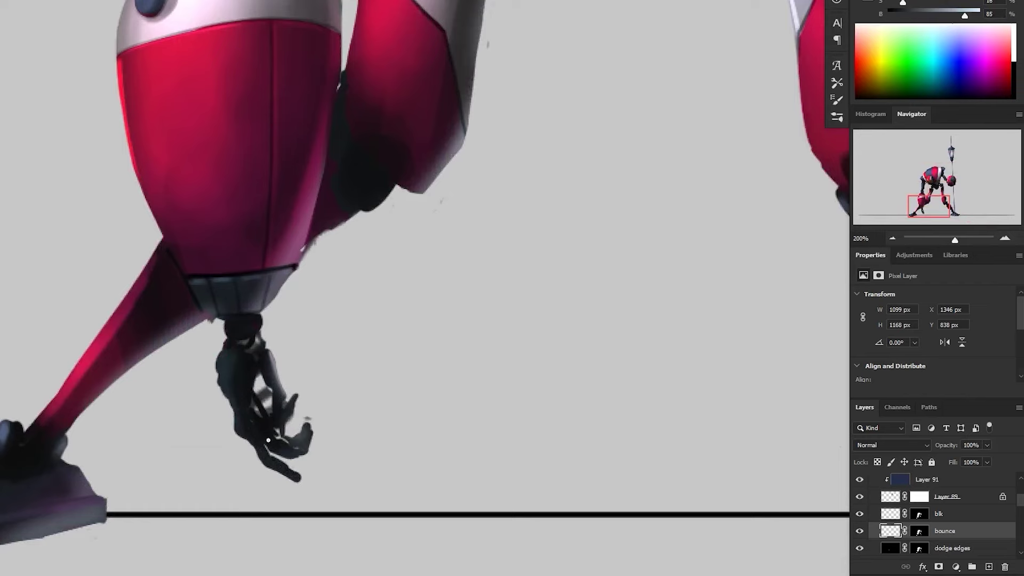
pyautogui.press('h')
pyautogui.moveTo(293, 444); pyautogui.dragTo(295, 446)
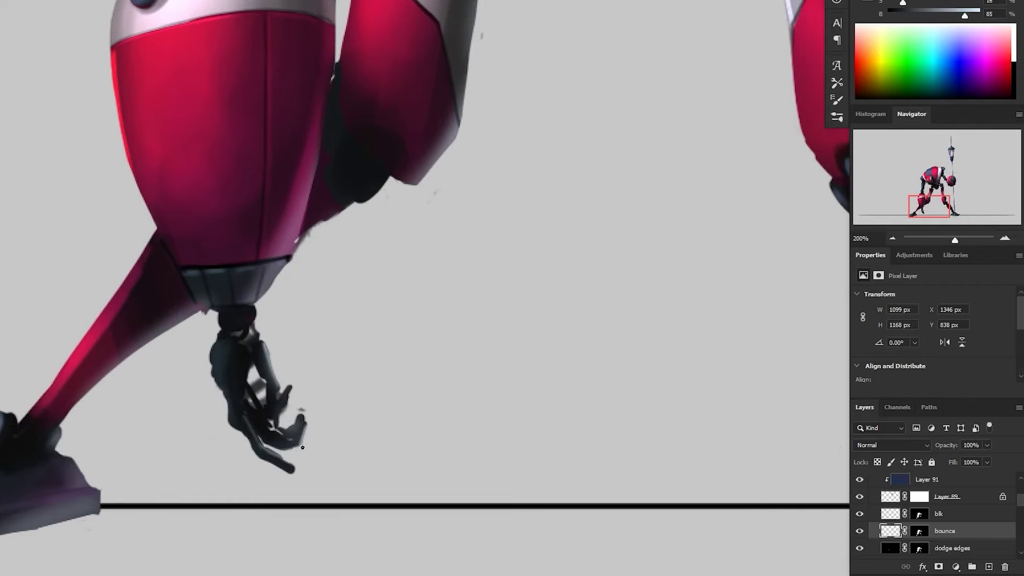
# - Examine the whole robot and compare it with the bounce layer hidden and shown
pyautogui.scroll(-3, 358, 374)
pyautogui.moveTo(670, 462); pyautogui.dragTo(571, 555)
pyautogui.keyDown('alt'); pyautogui.click(590, 345); pyautogui.keyUp('alt')
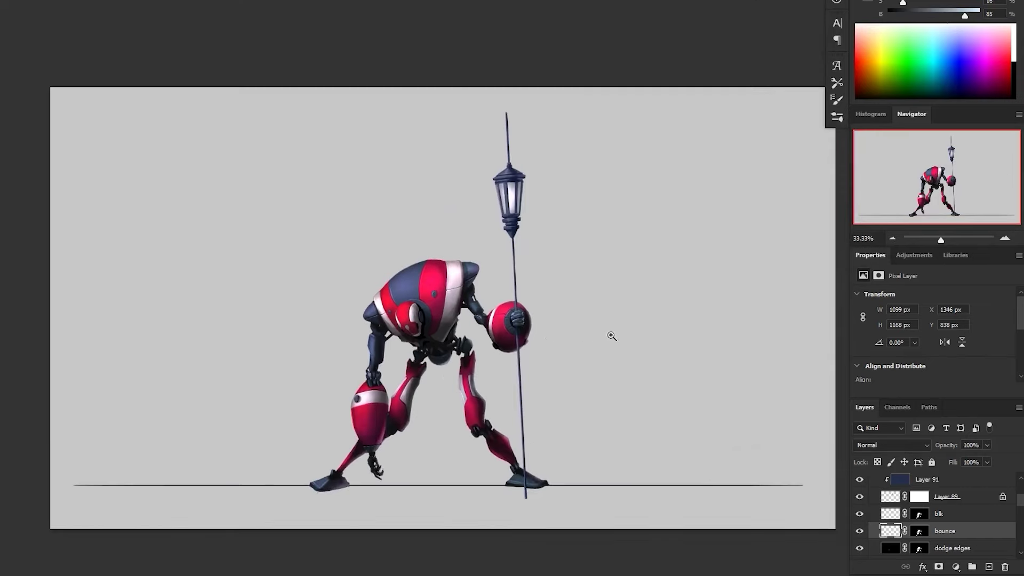
pyautogui.click(531, 364)
pyautogui.moveTo(647, 275); pyautogui.dragTo(634, 256)
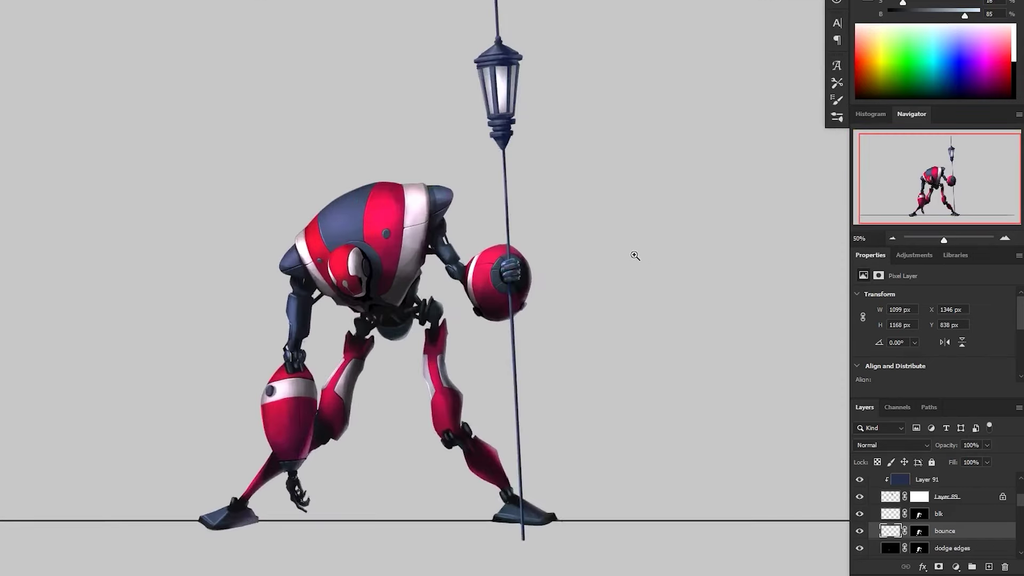
pyautogui.keyDown('alt'); pyautogui.click(593, 387); pyautogui.keyUp('alt')
pyautogui.click(524, 358)
pyautogui.moveTo(1021, 499); pyautogui.dragTo(1021, 506)
pyautogui.click(859, 528)
pyautogui.click(859, 528)
# - Add a new clipped pixel layer directly above the Hue/Saturation 58 adjustment, with no selection active
pyautogui.scroll(-4, 1020, 512)
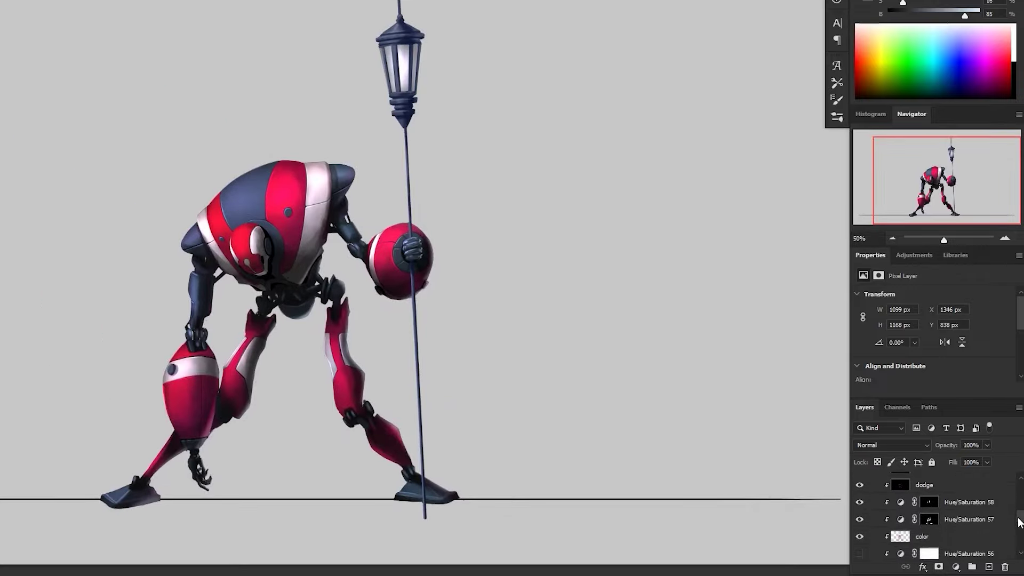
pyautogui.click(968, 497)
pyautogui.keyDown('ctrl'); pyautogui.click(929, 497); pyautogui.keyUp('ctrl')
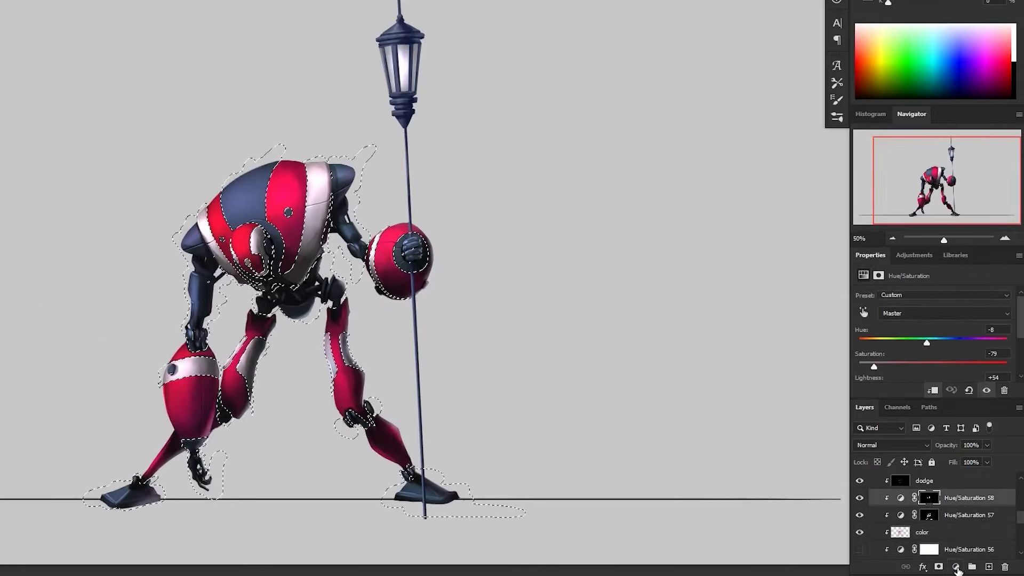
pyautogui.hotkey('ctrl', 'd')
pyautogui.click(989, 567)
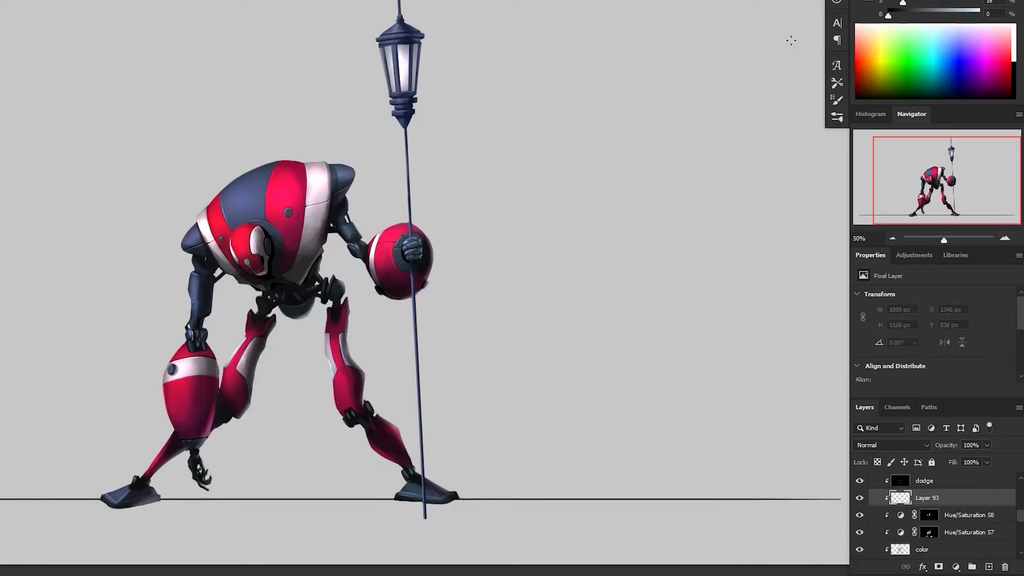
# - Choose a rough-edged brush preset for paint wear, test it on the torso, undo the test and reduce its size
pyautogui.click(838, 116)
pyautogui.moveTo(822, 218); pyautogui.dragTo(822, 210)
pyautogui.click(670, 233)
pyautogui.click(803, 58)
pyautogui.scroll(3, 265, 215)
pyautogui.click(267, 214)
pyautogui.hotkey('ctrl', 'z')
pyautogui.press('[')
pyautogui.press('[')
pyautogui.press('[')
pyautogui.press('[')
pyautogui.press('[')
pyautogui.press('[')
pyautogui.press('[')
pyautogui.press('[')
pyautogui.moveTo(266, 213)
pyautogui.mouseDown()
pyautogui.moveTo(265, 192)
pyautogui.moveTo(284, 242)
pyautogui.mouseUp()
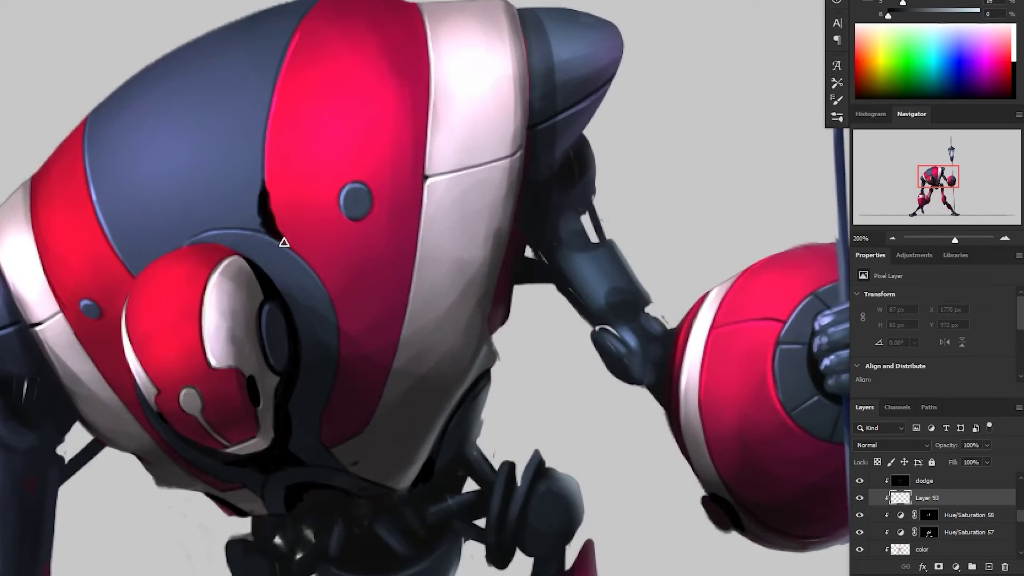
pyautogui.moveTo(262, 186)
pyautogui.mouseDown()
pyautogui.moveTo(263, 153)
pyautogui.moveTo(266, 190)
pyautogui.mouseUp()
pyautogui.moveTo(430, 421); pyautogui.dragTo(450, 382)
pyautogui.hotkey('ctrl', 'a')
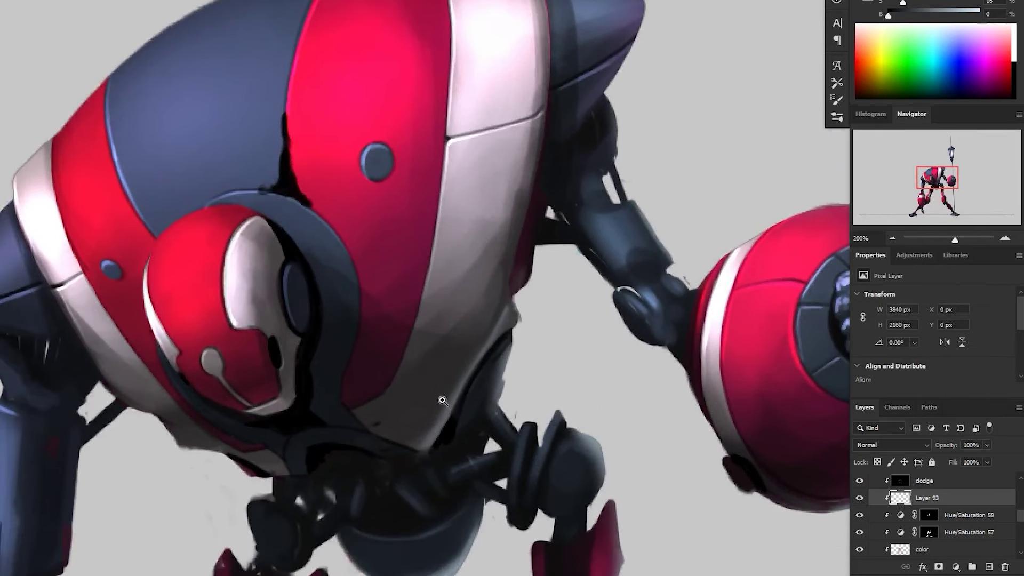
pyautogui.press('Delete')
# - Paint 56% brightness grey wear around the head, the red torso stripe's lower corner and the left shoulder edges
pyautogui.moveTo(290, 169)
pyautogui.mouseDown()
pyautogui.moveTo(309, 209)
pyautogui.moveTo(289, 190)
pyautogui.moveTo(295, 206)
pyautogui.moveTo(333, 226)
pyautogui.moveTo(267, 189)
pyautogui.moveTo(286, 119)
pyautogui.mouseUp()
pyautogui.moveTo(323, 205); pyautogui.dragTo(334, 205)
pyautogui.moveTo(231, 265)
pyautogui.mouseDown()
pyautogui.moveTo(233, 304)
pyautogui.moveTo(262, 331)
pyautogui.moveTo(313, 305)
pyautogui.mouseUp()
pyautogui.moveTo(219, 282)
pyautogui.mouseDown()
pyautogui.moveTo(241, 333)
pyautogui.moveTo(247, 322)
pyautogui.mouseUp()
pyautogui.moveTo(149, 113)
pyautogui.mouseDown()
pyautogui.moveTo(132, 154)
pyautogui.moveTo(148, 216)
pyautogui.mouseUp()
pyautogui.moveTo(107, 165)
pyautogui.mouseDown()
pyautogui.moveTo(108, 205)
pyautogui.moveTo(138, 271)
pyautogui.moveTo(80, 293)
pyautogui.moveTo(119, 282)
pyautogui.mouseUp()
pyautogui.moveTo(133, 324); pyautogui.dragTo(151, 329)
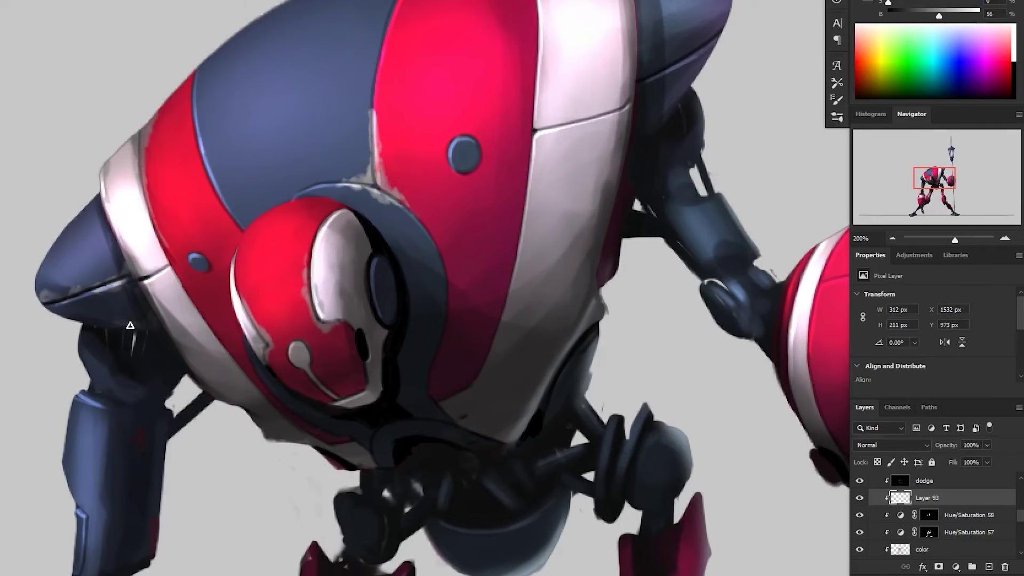
# - Add grey chips along the blue back panel's left border and the neighbouring red band, undoing the final test stroke
pyautogui.scroll(-1, 207, 264)
pyautogui.moveTo(327, 156); pyautogui.dragTo(324, 171)
pyautogui.scroll(1, 326, 168)
pyautogui.moveTo(250, 203); pyautogui.dragTo(251, 189)
pyautogui.moveTo(118, 314)
pyautogui.mouseDown()
pyautogui.moveTo(102, 292)
pyautogui.moveTo(114, 335)
pyautogui.mouseUp()
pyautogui.moveTo(35, 324); pyautogui.dragTo(58, 367)
pyautogui.moveTo(124, 295); pyautogui.dragTo(137, 242)
pyautogui.moveTo(82, 327)
pyautogui.mouseDown()
pyautogui.moveTo(102, 361)
pyautogui.moveTo(97, 270)
pyautogui.mouseUp()
pyautogui.scroll(-1, 334, 328)
pyautogui.scroll(1, 355, 267)
pyautogui.moveTo(354, 267); pyautogui.dragTo(364, 283)
pyautogui.moveTo(97, 114); pyautogui.dragTo(89, 154)
pyautogui.moveTo(95, 149)
pyautogui.mouseDown()
pyautogui.moveTo(111, 208)
pyautogui.moveTo(99, 144)
pyautogui.mouseUp()
pyautogui.press('x')
pyautogui.moveTo(100, 133); pyautogui.dragTo(109, 202)
pyautogui.hotkey('ctrl', 'z')
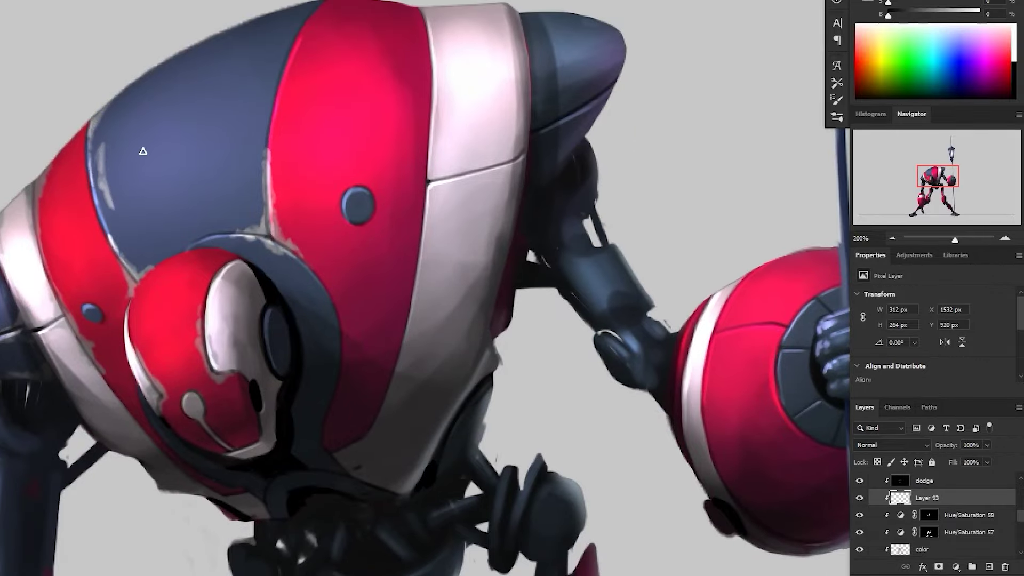
# - Switch to another brush preset, shrink it strongly, and undo a test stroke on the blue back panel
pyautogui.click(837, 117)
pyautogui.click(656, 294)
pyautogui.click(696, 243)
pyautogui.click(803, 60)
pyautogui.press('[')
pyautogui.press('[')
pyautogui.press('[')
pyautogui.press('[')
pyautogui.press('[')
pyautogui.press('[')
pyautogui.press('[')
pyautogui.press('[')
pyautogui.press('[')
pyautogui.press('[')
pyautogui.press('[')
pyautogui.press('[')
pyautogui.moveTo(114, 189); pyautogui.dragTo(104, 144)
pyautogui.hotkey('ctrl', 'z')
# - Scatter small grey paint chips inside the blue back panel and just above the head's collar
pyautogui.moveTo(272, 14)
pyautogui.mouseDown()
pyautogui.moveTo(274, 36)
pyautogui.moveTo(298, 39)
pyautogui.moveTo(276, 72)
pyautogui.moveTo(298, 37)
pyautogui.moveTo(282, 62)
pyautogui.moveTo(293, 25)
pyautogui.moveTo(282, 8)
pyautogui.moveTo(256, 60)
pyautogui.moveTo(275, 77)
pyautogui.moveTo(344, 3)
pyautogui.moveTo(356, 4)
pyautogui.moveTo(301, 40)
pyautogui.moveTo(345, 23)
pyautogui.moveTo(345, 6)
pyautogui.moveTo(330, 21)
pyautogui.moveTo(294, 21)
pyautogui.moveTo(309, 2)
pyautogui.mouseUp()
pyautogui.press('x')
pyautogui.press('x')
pyautogui.hotkey('ctrl', 'z')
pyautogui.moveTo(362, 75); pyautogui.dragTo(368, 35)
pyautogui.moveTo(248, 165)
pyautogui.mouseDown()
pyautogui.moveTo(244, 142)
pyautogui.moveTo(258, 157)
pyautogui.moveTo(253, 147)
pyautogui.moveTo(244, 175)
pyautogui.moveTo(259, 120)
pyautogui.moveTo(310, 111)
pyautogui.moveTo(274, 113)
pyautogui.moveTo(255, 123)
pyautogui.moveTo(262, 132)
pyautogui.moveTo(228, 136)
pyautogui.moveTo(236, 120)
pyautogui.moveTo(244, 154)
pyautogui.mouseUp()
pyautogui.moveTo(217, 190); pyautogui.dragTo(208, 173)
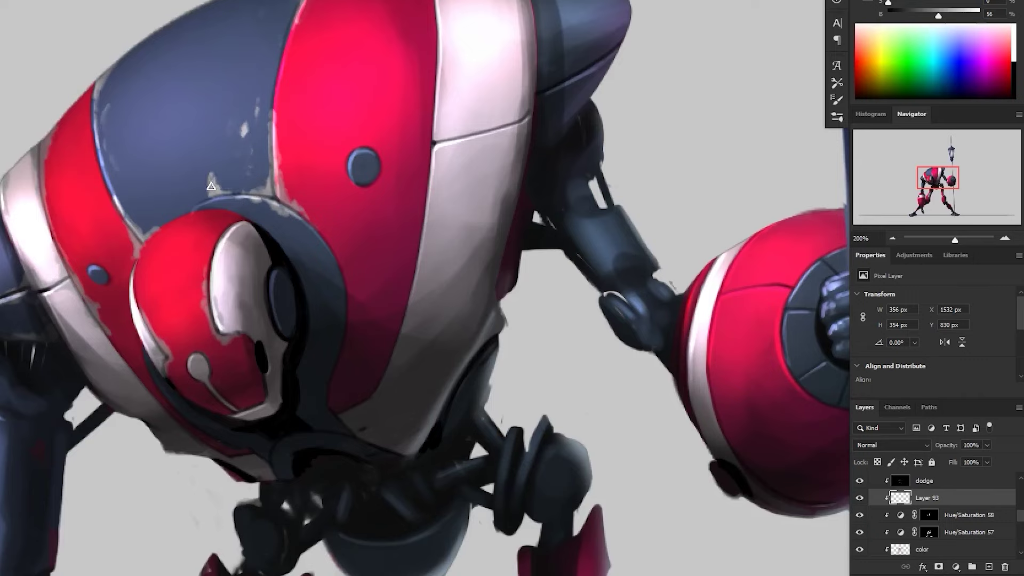
# - Paint grey wear beneath the red stripe's round button, beside the white stripe's seam and along the lower torso
pyautogui.moveTo(441, 418); pyautogui.dragTo(374, 303)
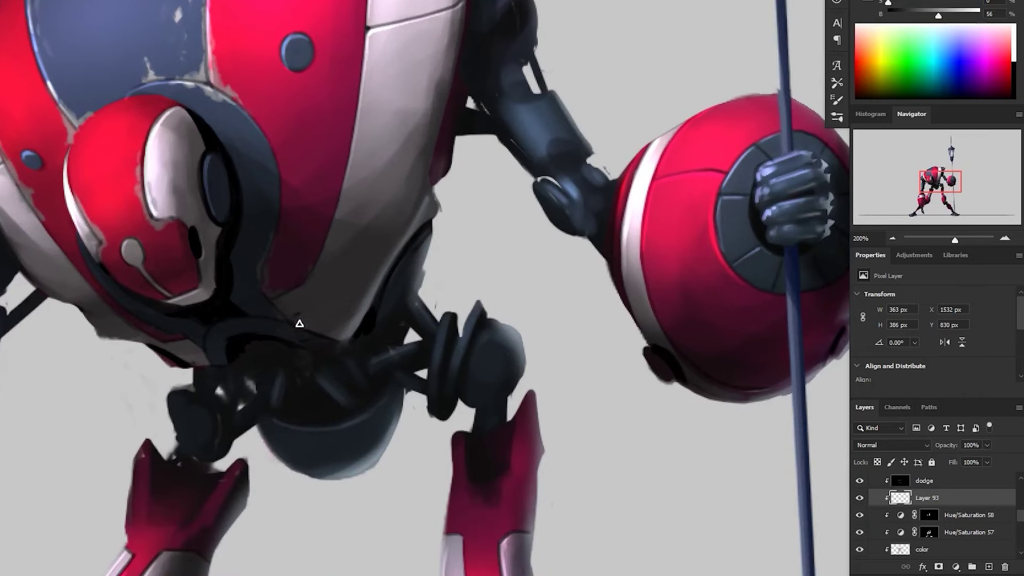
pyautogui.moveTo(293, 319); pyautogui.dragTo(273, 430)
pyautogui.moveTo(346, 144); pyautogui.dragTo(334, 217)
pyautogui.moveTo(280, 185)
pyautogui.mouseDown()
pyautogui.moveTo(284, 215)
pyautogui.moveTo(269, 173)
pyautogui.mouseUp()
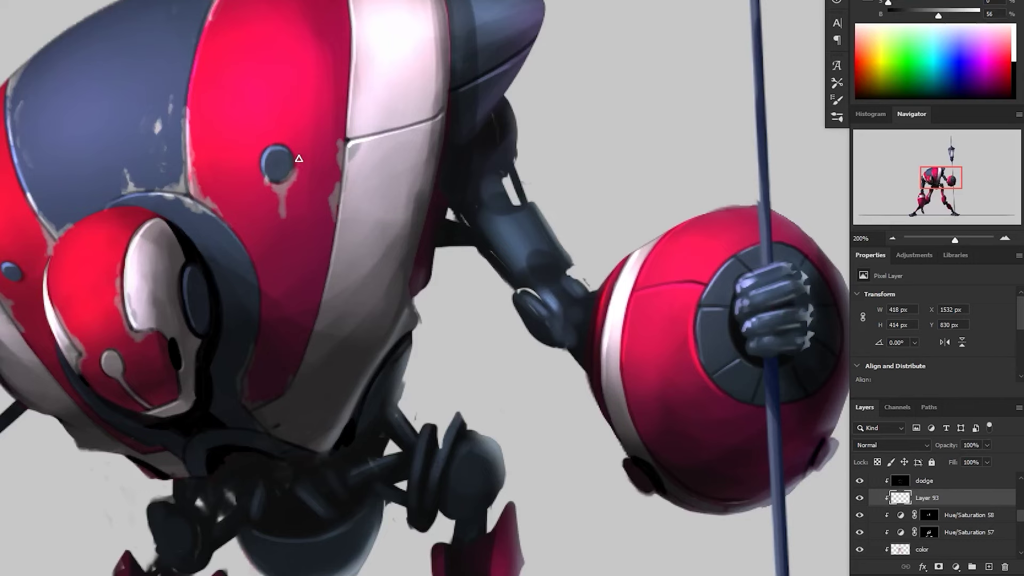
# - Add small grey wear marks along the edges of the left upper arm
pyautogui.moveTo(20, 282); pyautogui.dragTo(242, 96)
pyautogui.moveTo(126, 186)
pyautogui.mouseDown()
pyautogui.moveTo(113, 240)
pyautogui.moveTo(136, 195)
pyautogui.mouseUp()
pyautogui.moveTo(124, 302); pyautogui.dragTo(124, 364)
pyautogui.moveTo(136, 422); pyautogui.dragTo(175, 313)
pyautogui.moveTo(154, 304); pyautogui.dragTo(146, 336)
# - Paint grey chips on the pelvis sphere, the left forearm shell's seam and the left foot
pyautogui.keyDown('alt'); pyautogui.click(247, 307); pyautogui.keyUp('alt')
pyautogui.keyDown('alt'); pyautogui.click(247, 307); pyautogui.keyUp('alt')
pyautogui.moveTo(411, 417); pyautogui.dragTo(399, 453)
pyautogui.click(413, 249)
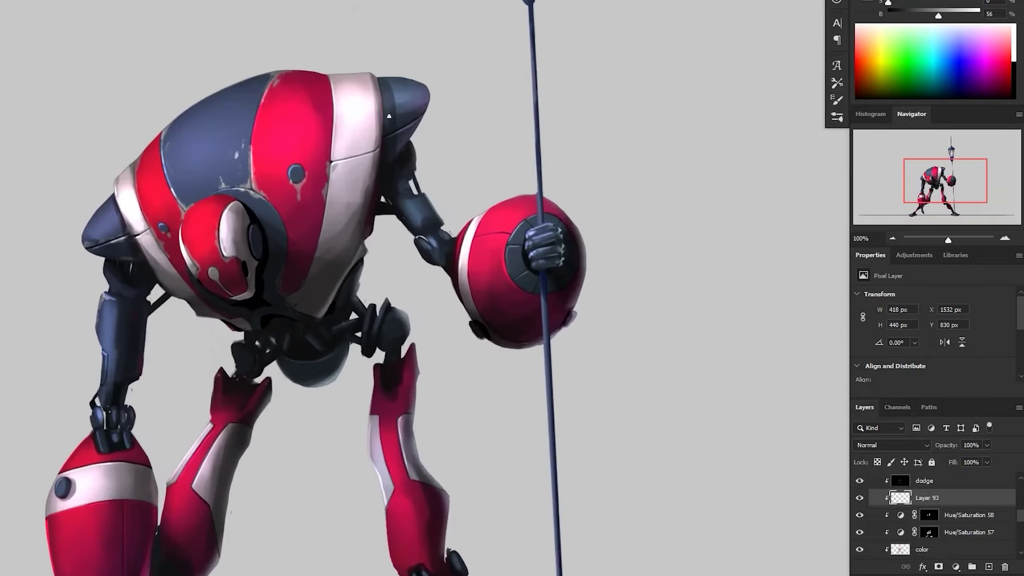
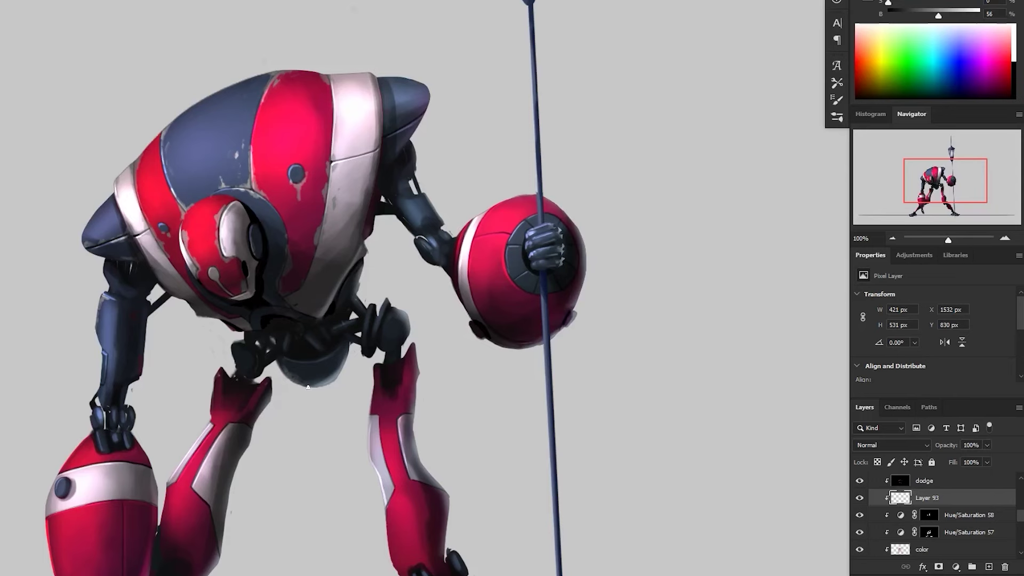
pyautogui.moveTo(193, 477); pyautogui.dragTo(305, 264)
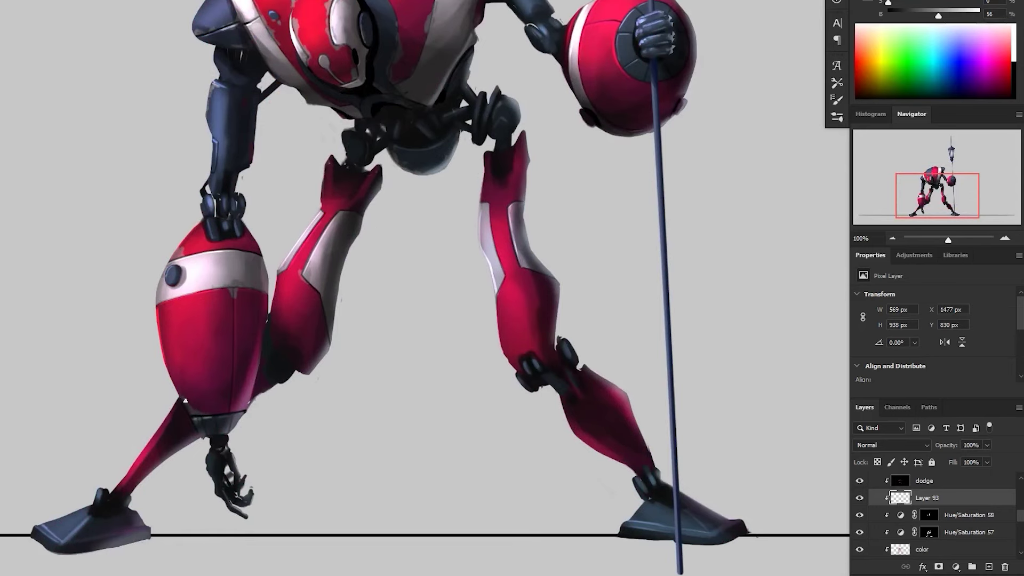
pyautogui.scroll(-5, 185, 400)
pyautogui.hscroll(-4, 185, 400)
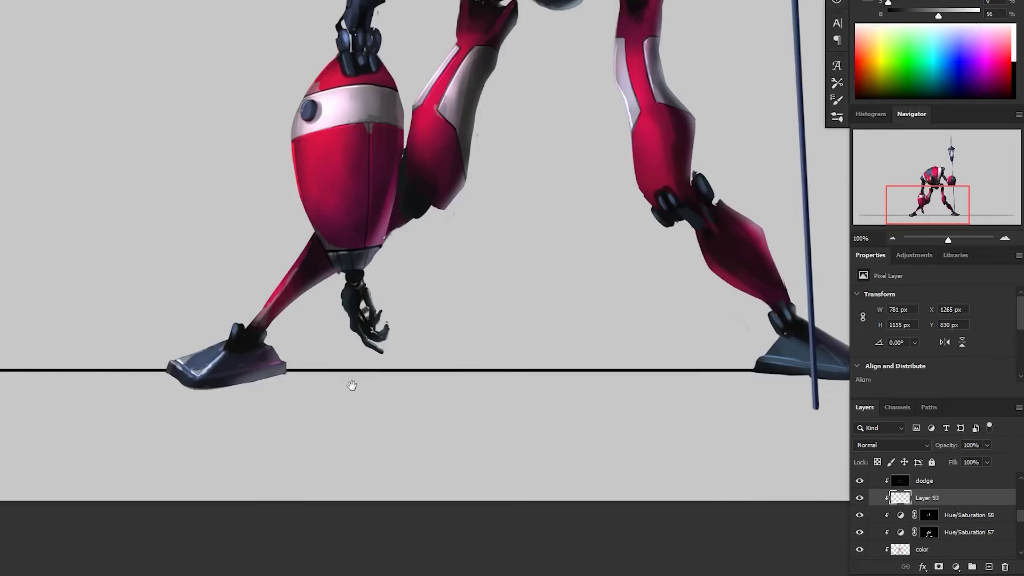
# - Add larger grey chipped patches to the red areas and upper cap of the left forearm shell
pyautogui.scroll(2, 245, 367)
pyautogui.hscroll(3, 246, 367)
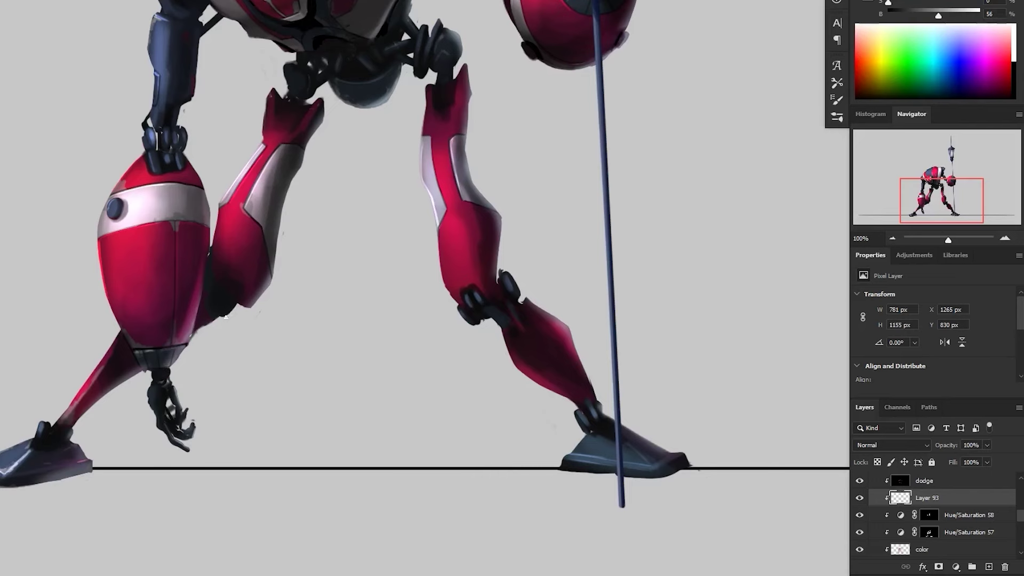
pyautogui.scroll(1, 281, 226)
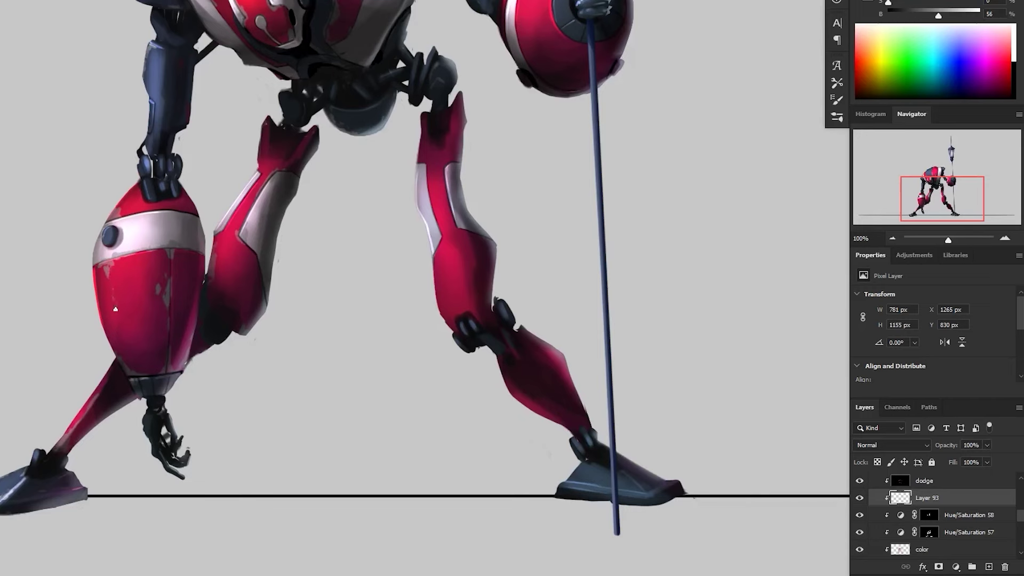
pyautogui.scroll(1, 194, 217)
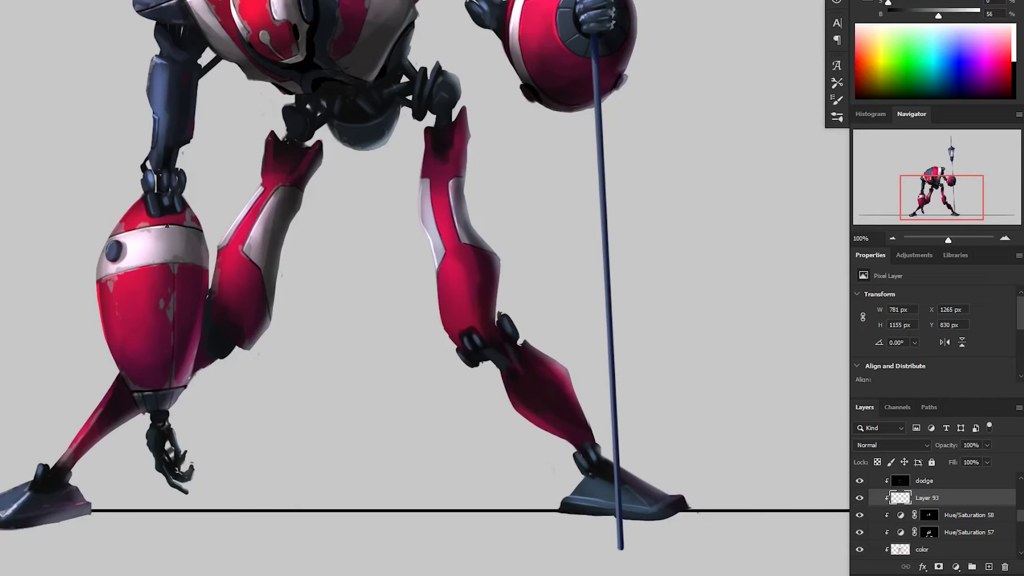
# - Paint grey chips on the pole-holding forearm sphere and the blue back panel's upper left area
pyautogui.moveTo(202, 209); pyautogui.dragTo(101, 400)
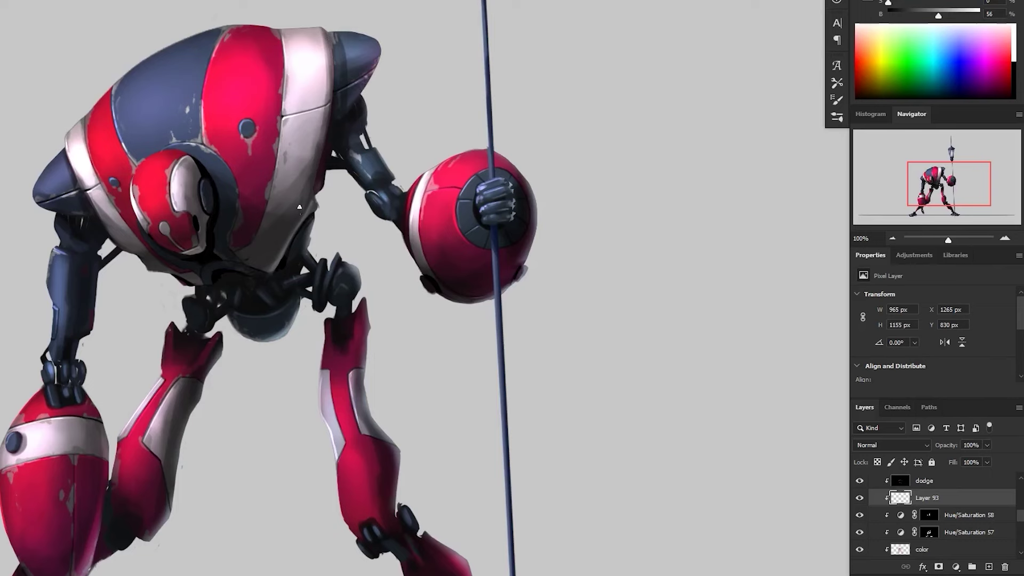
pyautogui.moveTo(414, 294); pyautogui.dragTo(489, 327)
pyautogui.moveTo(213, 100)
pyautogui.mouseDown()
pyautogui.moveTo(202, 112)
pyautogui.moveTo(218, 96)
pyautogui.mouseUp()
pyautogui.moveTo(253, 85); pyautogui.dragTo(245, 87)
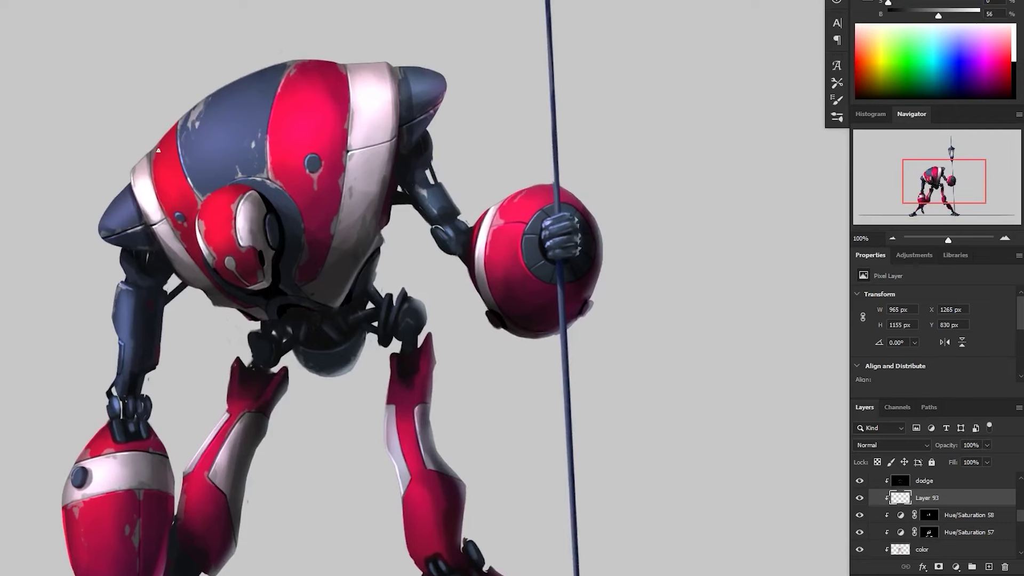
pyautogui.moveTo(441, 376); pyautogui.dragTo(436, 364)
# - Add grey paint chips around the right knee, the lower right leg and the right foot's edges
pyautogui.hotkey('ctrl', '-')
pyautogui.keyDown('ctrl'); pyautogui.click(479, 352); pyautogui.keyUp('ctrl')
pyautogui.moveTo(363, 373); pyautogui.dragTo(377, 415)
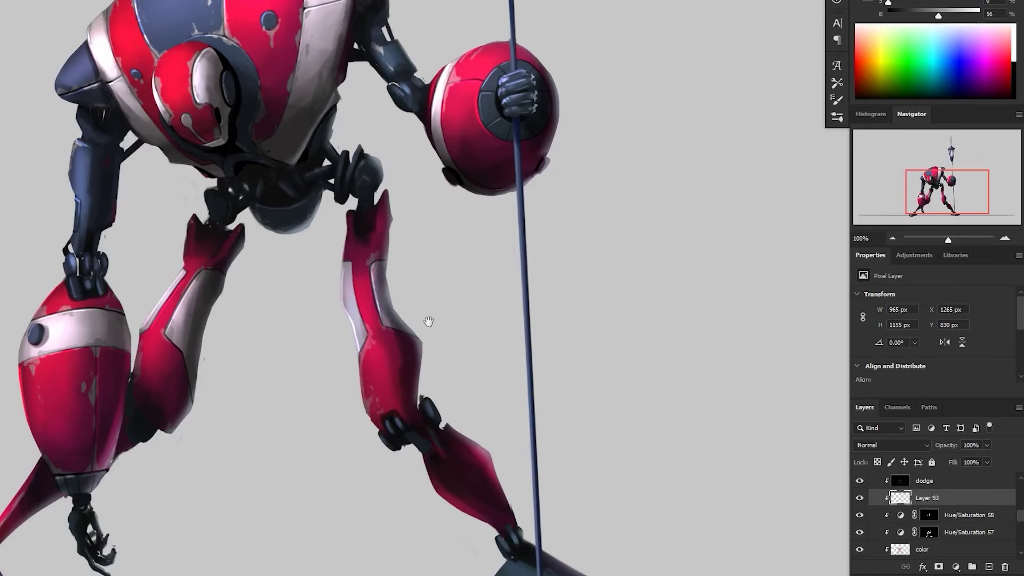
pyautogui.scroll(-3, 429, 321)
pyautogui.moveTo(516, 488); pyautogui.dragTo(508, 487)
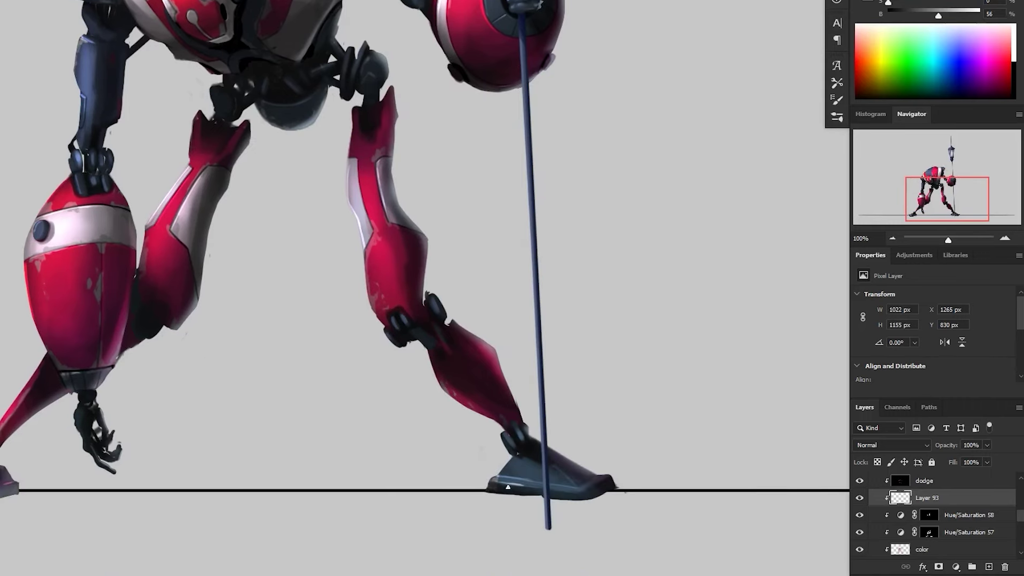
pyautogui.click(600, 486)
pyautogui.moveTo(475, 303); pyautogui.dragTo(442, 355)
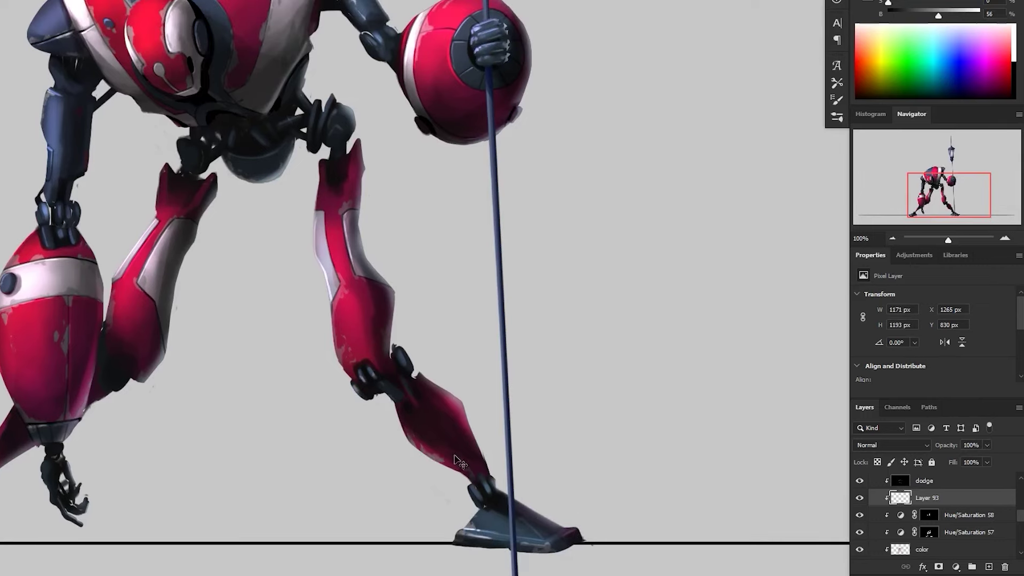
# - Add small grey paint chips to the lower right leg, the pole-holding arm and the shoulder cap above it
pyautogui.moveTo(446, 461); pyautogui.dragTo(463, 523)
pyautogui.scroll(-1, 457, 431)
pyautogui.scroll(1, 457, 431)
pyautogui.press('h')
pyautogui.moveTo(382, 338); pyautogui.dragTo(454, 105)
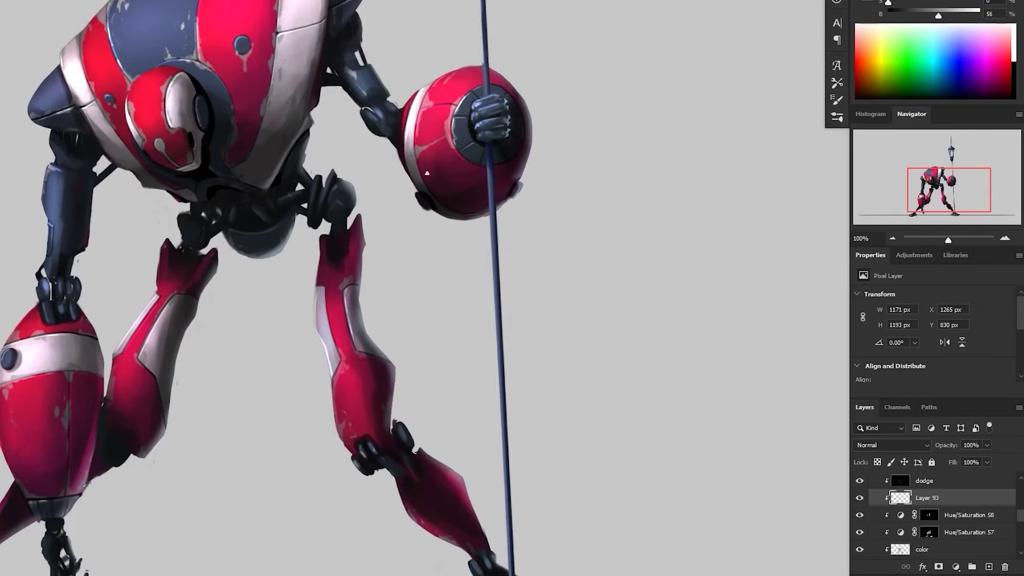
pyautogui.moveTo(384, 82); pyautogui.dragTo(391, 124)
pyautogui.press('h')
pyautogui.moveTo(482, 141); pyautogui.dragTo(488, 125)
pyautogui.press('h')
pyautogui.moveTo(509, 185); pyautogui.dragTo(526, 383)
pyautogui.moveTo(451, 100)
pyautogui.mouseDown()
pyautogui.moveTo(481, 105)
pyautogui.moveTo(457, 121)
pyautogui.moveTo(473, 100)
pyautogui.moveTo(447, 99)
pyautogui.mouseUp()
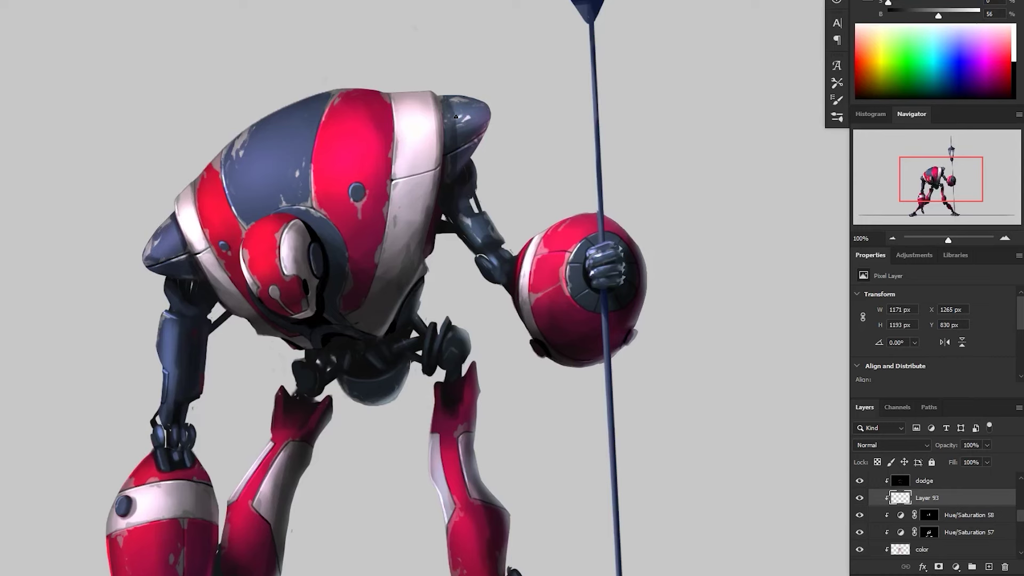
# - Compare the whole painting with the dodge highlight layer hidden and shown
pyautogui.press('z')
pyautogui.keyDown('alt'); pyautogui.click(504, 165); pyautogui.keyUp('alt')
pyautogui.keyDown('alt'); pyautogui.click(504, 164); pyautogui.keyUp('alt')
pyautogui.moveTo(704, 418); pyautogui.dragTo(614, 460)
pyautogui.keyDown('alt'); pyautogui.click(614, 460); pyautogui.keyUp('alt')
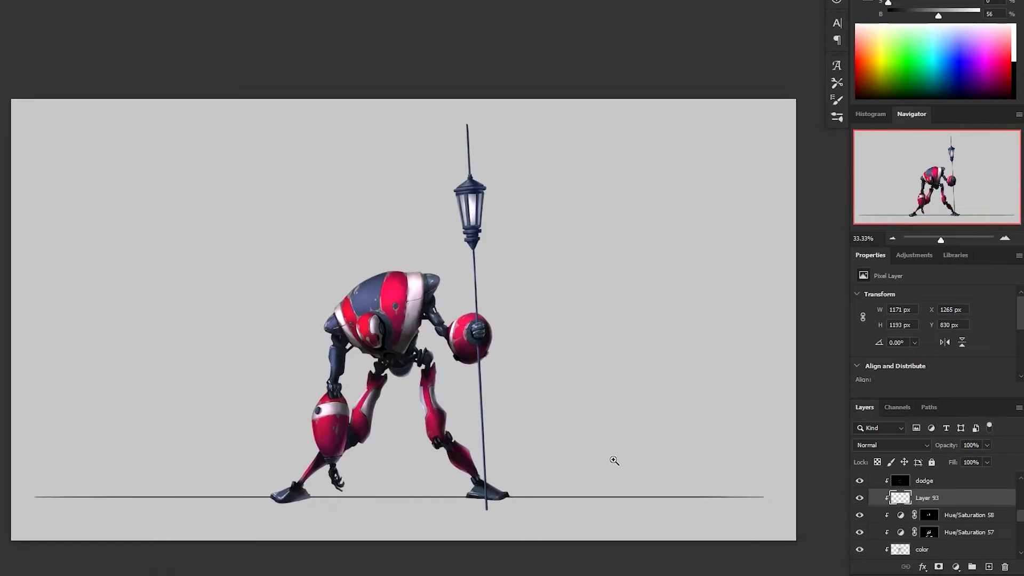
pyautogui.click(506, 490)
pyautogui.moveTo(574, 219); pyautogui.dragTo(527, 238)
pyautogui.keyDown('alt'); pyautogui.click(527, 238); pyautogui.keyUp('alt')
pyautogui.keyDown('ctrl'); pyautogui.click(351, 340); pyautogui.keyUp('ctrl')
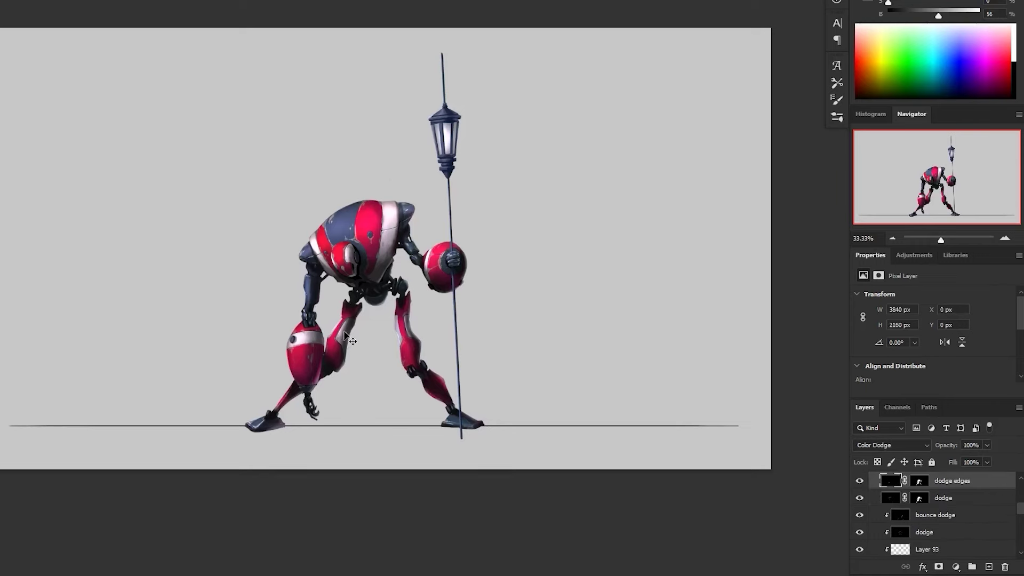
pyautogui.click(860, 499)
pyautogui.click(860, 498)
pyautogui.click(860, 498)
pyautogui.click(860, 498)
pyautogui.click(860, 497)
pyautogui.click(860, 498)
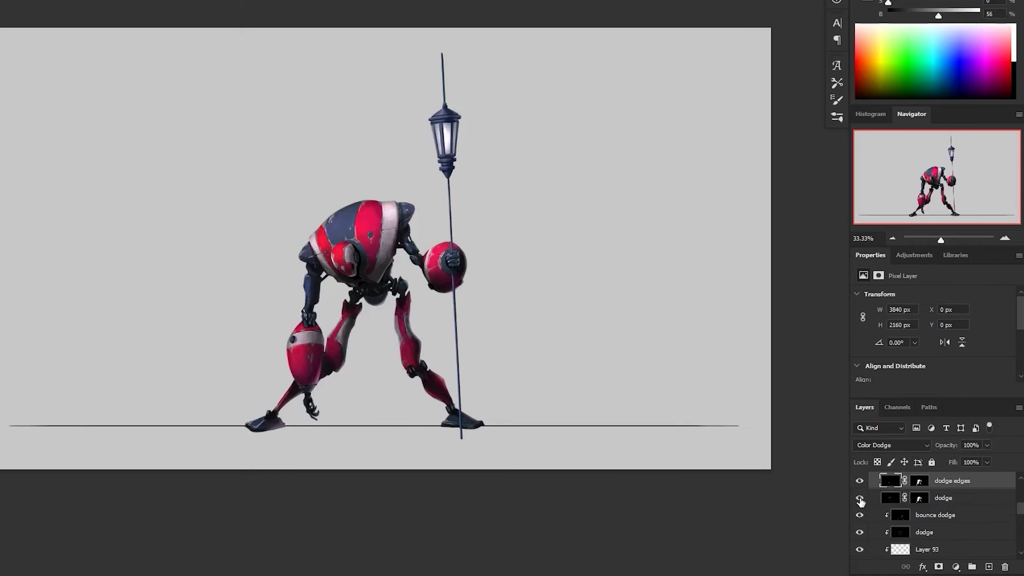
pyautogui.click(860, 498)
# - Paint over both upper legs on the dodge layer's mask with a much larger brush to reduce their highlights
pyautogui.click(919, 498)
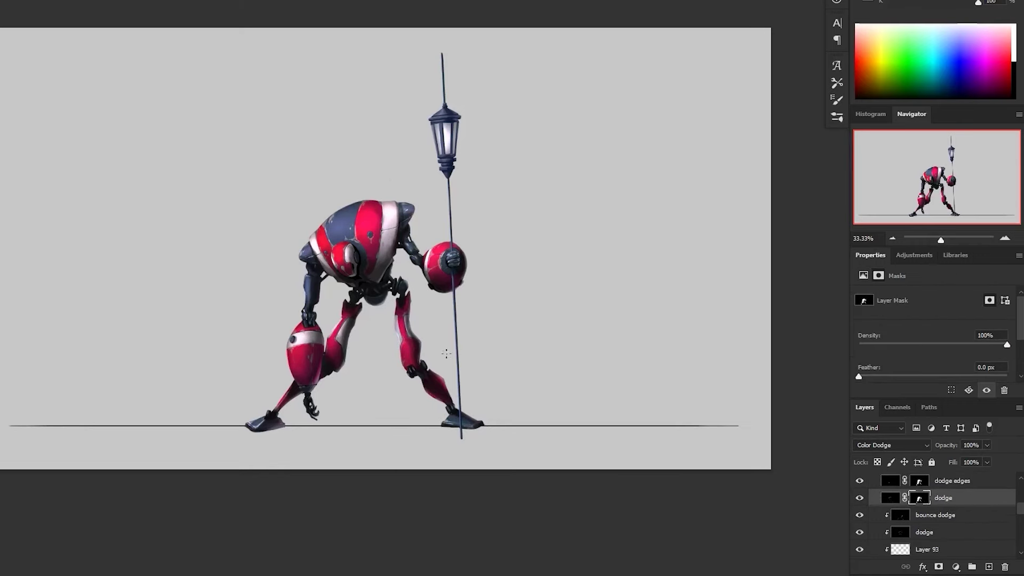
pyautogui.press('F5')
pyautogui.moveTo(819, 212); pyautogui.dragTo(819, 243)
pyautogui.click(806, 59)
pyautogui.press(']')
pyautogui.press(']')
pyautogui.press(']')
pyautogui.press(']')
pyautogui.press(']')
pyautogui.press(']')
pyautogui.press(']')
pyautogui.press(']')
pyautogui.press(']')
pyautogui.press(']')
pyautogui.moveTo(408, 325); pyautogui.dragTo(405, 352)
pyautogui.moveTo(348, 327); pyautogui.dragTo(344, 362)
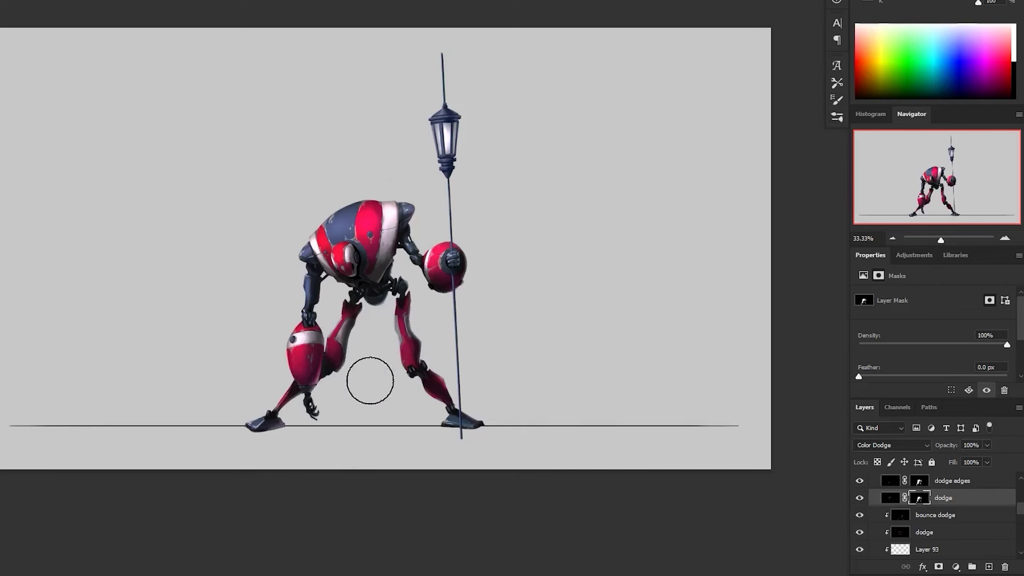
pyautogui.press('z')
pyautogui.keyDown('alt'); pyautogui.click(627, 412); pyautogui.keyUp('alt')
pyautogui.click(448, 373)
pyautogui.click(448, 372)
pyautogui.keyDown('alt'); pyautogui.click(457, 393); pyautogui.keyUp('alt')
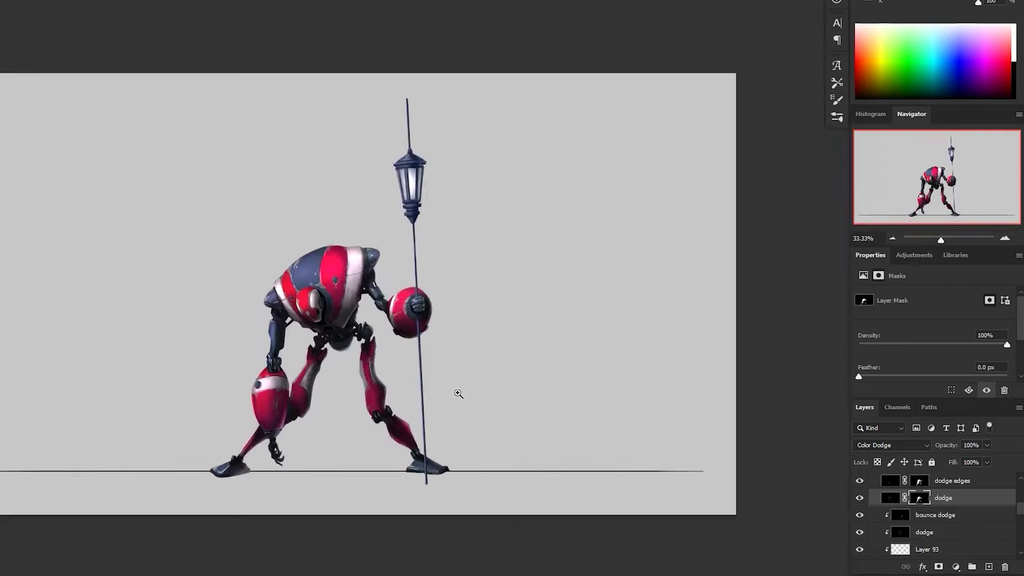
pyautogui.click(461, 357)
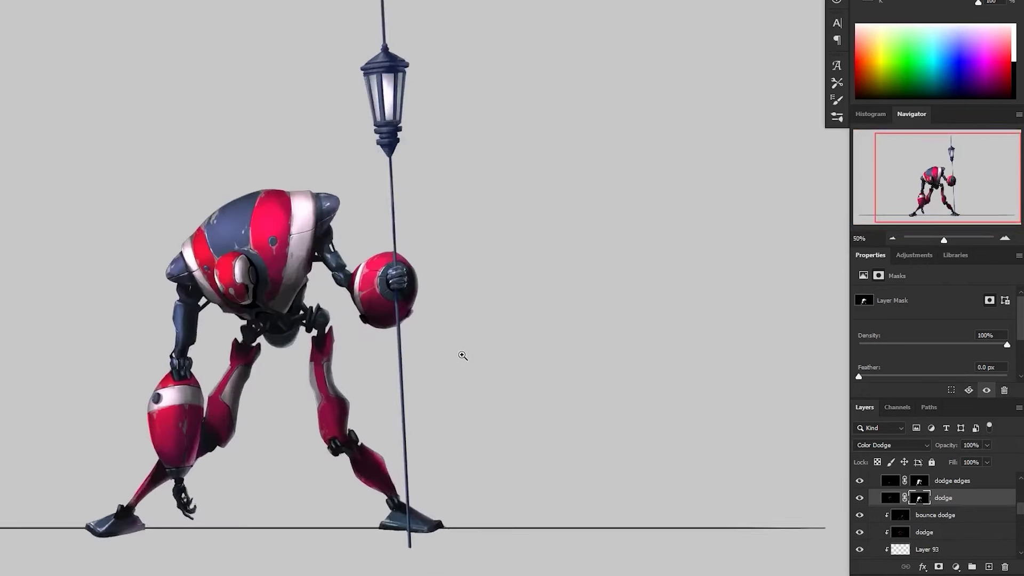
pyautogui.moveTo(1020, 507); pyautogui.dragTo(1021, 496)
pyautogui.keyDown('ctrl'); pyautogui.click(929, 505); pyautogui.keyUp('ctrl')
pyautogui.keyDown('ctrl'); pyautogui.keyDown('shift'); pyautogui.click(930, 520); pyautogui.keyUp('shift'); pyautogui.keyUp('ctrl')
pyautogui.scroll(-1, 939, 512)
pyautogui.click(890, 551)
pyautogui.click(956, 566)
pyautogui.click(963, 449)
pyautogui.click(920, 550)
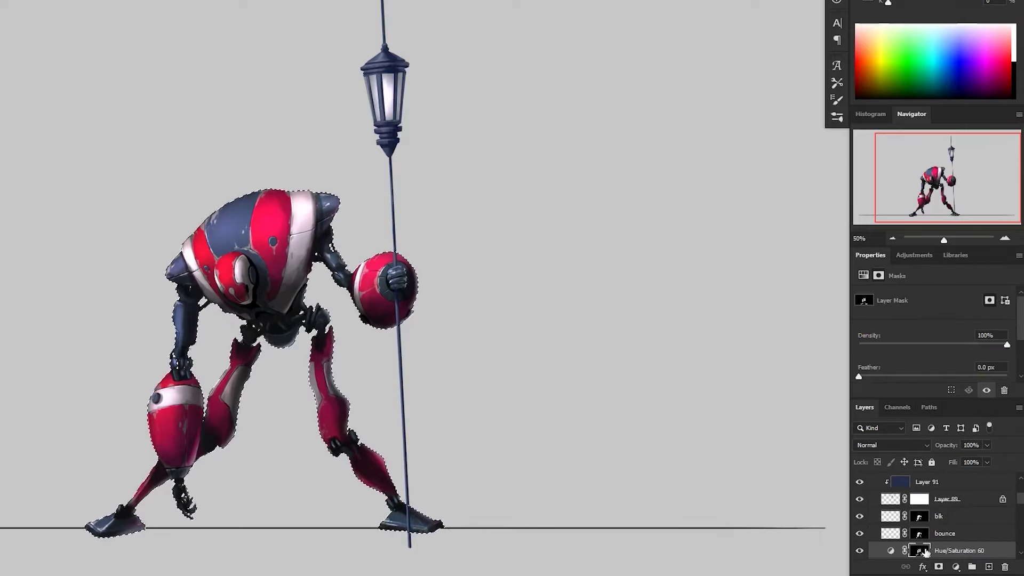
pyautogui.click(891, 551)
pyautogui.moveTo(932, 342); pyautogui.dragTo(1007, 342)
pyautogui.hotkey('ctrl', 'z')
pyautogui.keyDown('ctrl'); pyautogui.click(920, 551); pyautogui.keyUp('ctrl')
pyautogui.hotkey('ctrl', 'd')
pyautogui.click(1004, 566)
# - Add a Hue/Saturation adjustment above the dodge edges layer, using an existing colour mask inverted to isolate the robot's red panels
pyautogui.moveTo(1020, 502); pyautogui.dragTo(1021, 531)
pyautogui.keyDown('ctrl'); pyautogui.click(929, 513); pyautogui.keyUp('ctrl')
pyautogui.click(956, 567)
pyautogui.click(963, 450)
pyautogui.keyDown('ctrl'); pyautogui.click(920, 546); pyautogui.keyUp('ctrl')
pyautogui.hotkey('ctrl', 'd')
pyautogui.hotkey('ctrl', 'i')
# - Set the adjustment's Hue to +45 to turn the red panels orange, and compare it with the original colour
pyautogui.click(891, 546)
pyautogui.moveTo(933, 342); pyautogui.dragTo(970, 339)
pyautogui.keyDown('alt'); pyautogui.click(455, 381); pyautogui.keyUp('alt')
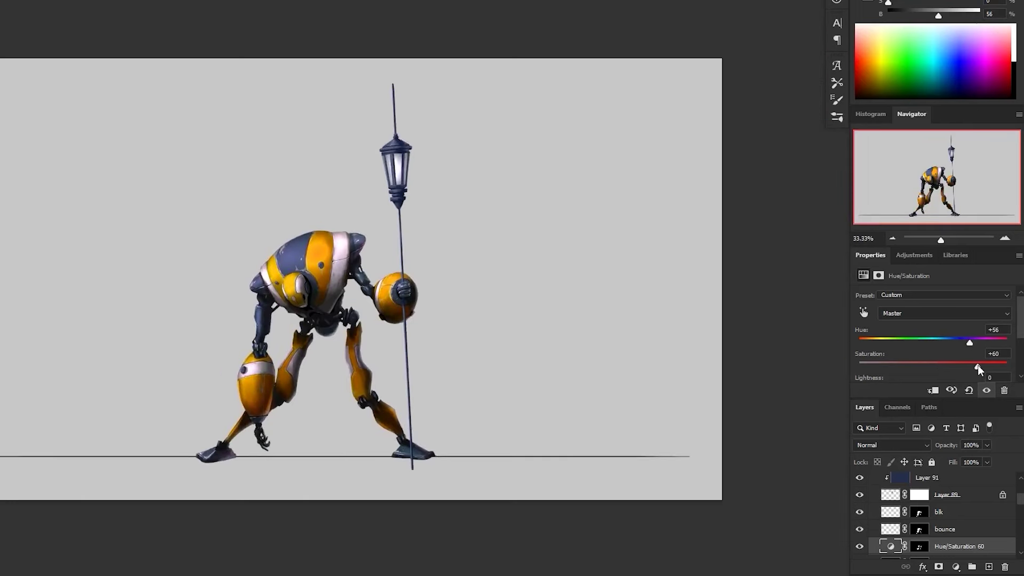
pyautogui.hotkey('ctrl', 'z')
pyautogui.moveTo(972, 344)
pyautogui.mouseDown()
pyautogui.moveTo(1004, 344)
pyautogui.moveTo(841, 356)
pyautogui.moveTo(966, 344)
pyautogui.mouseUp()
pyautogui.click(860, 547)
pyautogui.click(859, 547)
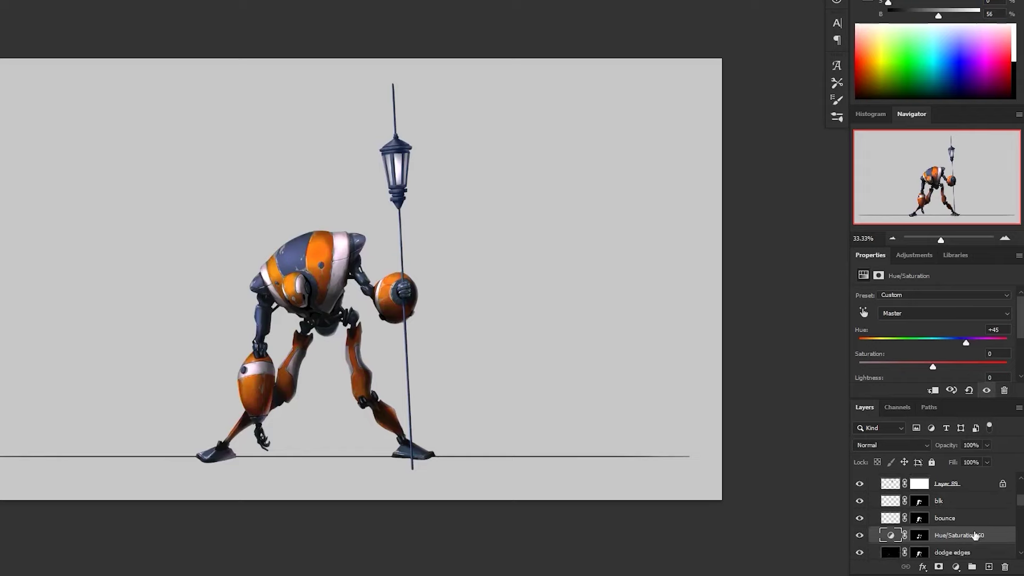
# - Duplicate the Hue/Saturation 60 adjustment, hide the original and make the copy's mask active
pyautogui.moveTo(974, 537); pyautogui.dragTo(989, 566)
pyautogui.click(860, 551)
pyautogui.click(919, 535)
# - Paint the copy's mask with a large brush so the orange covers the torso and forearms and fades towards the legs
pyautogui.press('b')
pyautogui.press('x')
pyautogui.press(']')
pyautogui.press(']')
pyautogui.press(']')
pyautogui.press(']')
pyautogui.press(']')
pyautogui.press(']')
pyautogui.moveTo(398, 309)
pyautogui.mouseDown()
pyautogui.moveTo(299, 299)
pyautogui.moveTo(238, 464)
pyautogui.moveTo(357, 341)
pyautogui.moveTo(260, 352)
pyautogui.mouseUp()
pyautogui.click(859, 535)
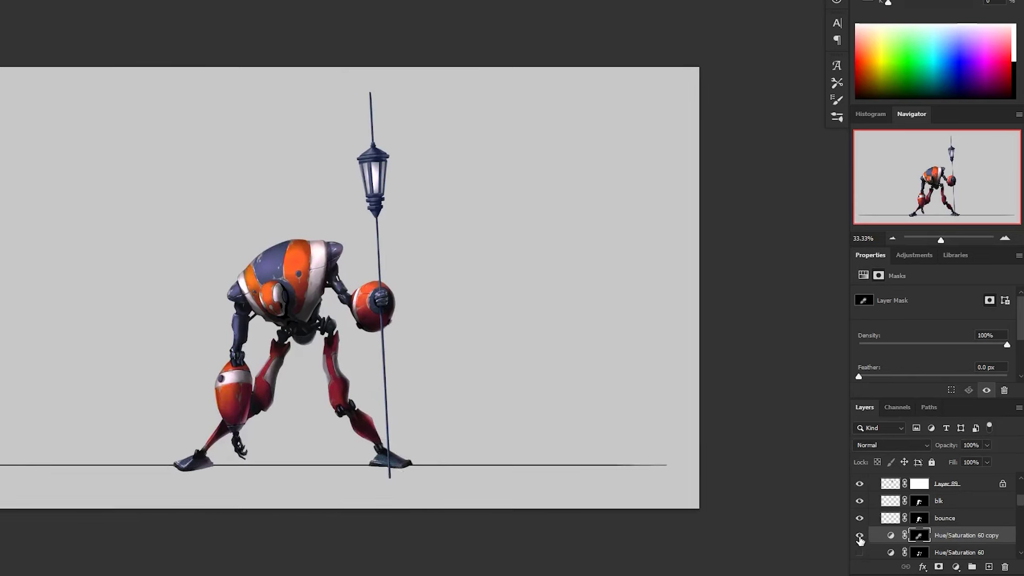
pyautogui.click(859, 535)
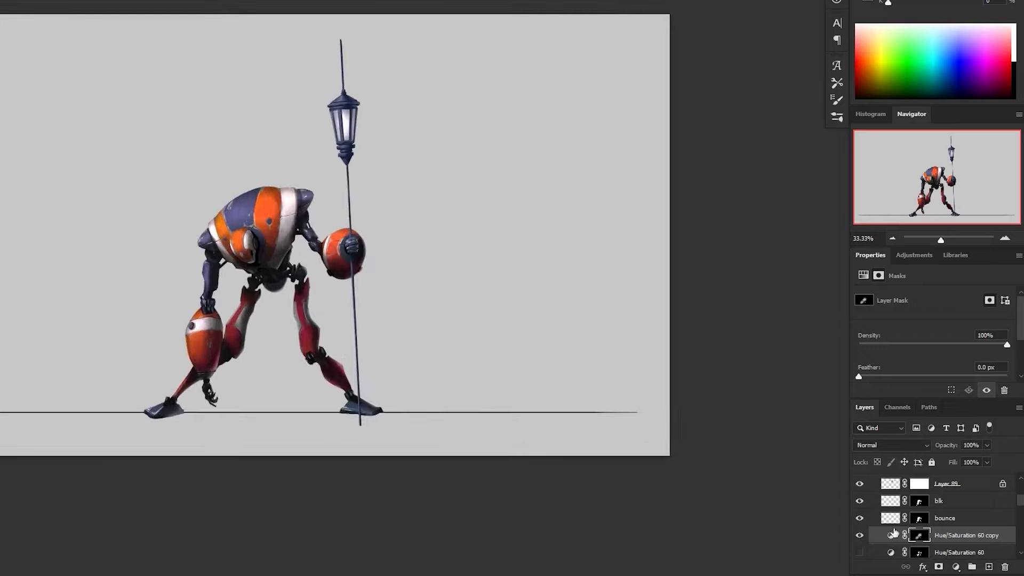
# - Restrict the copied adjustment's mask to the coloured panels, using the original adjustment's mask as the selection
pyautogui.click(859, 553)
pyautogui.click(859, 536)
pyautogui.click(890, 536)
pyautogui.keyDown('ctrl'); pyautogui.click(920, 553); pyautogui.keyUp('ctrl')
pyautogui.click(919, 536)
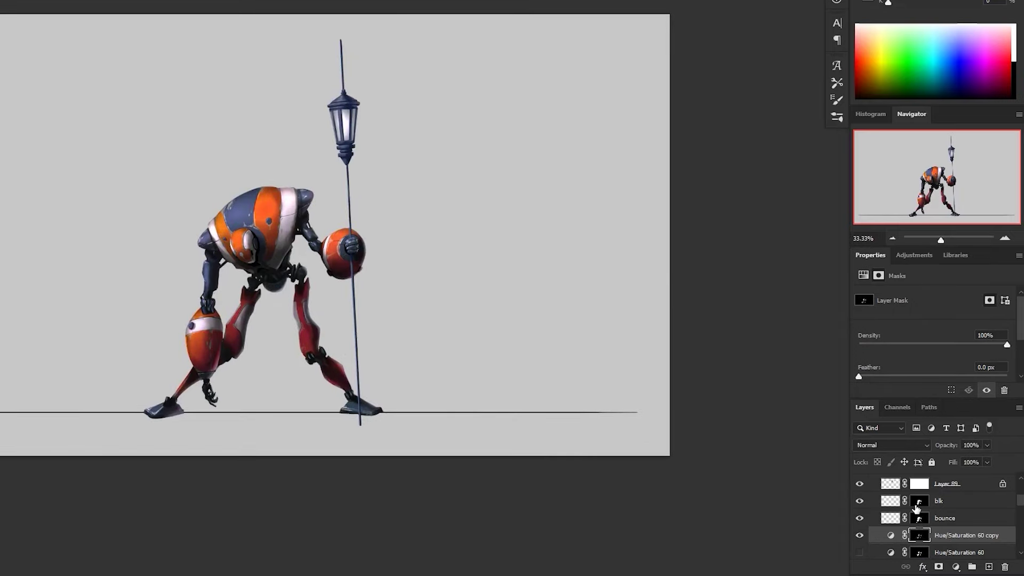
# - Compare the orange gradient variant with the red scheme and leave the variant hidden
pyautogui.click(859, 535)
pyautogui.click(859, 535)
pyautogui.click(859, 536)
pyautogui.click(859, 536)
pyautogui.click(862, 536)
pyautogui.keyDown('alt'); pyautogui.click(413, 301); pyautogui.keyUp('alt')
pyautogui.click(421, 316)
pyautogui.click(436, 325)
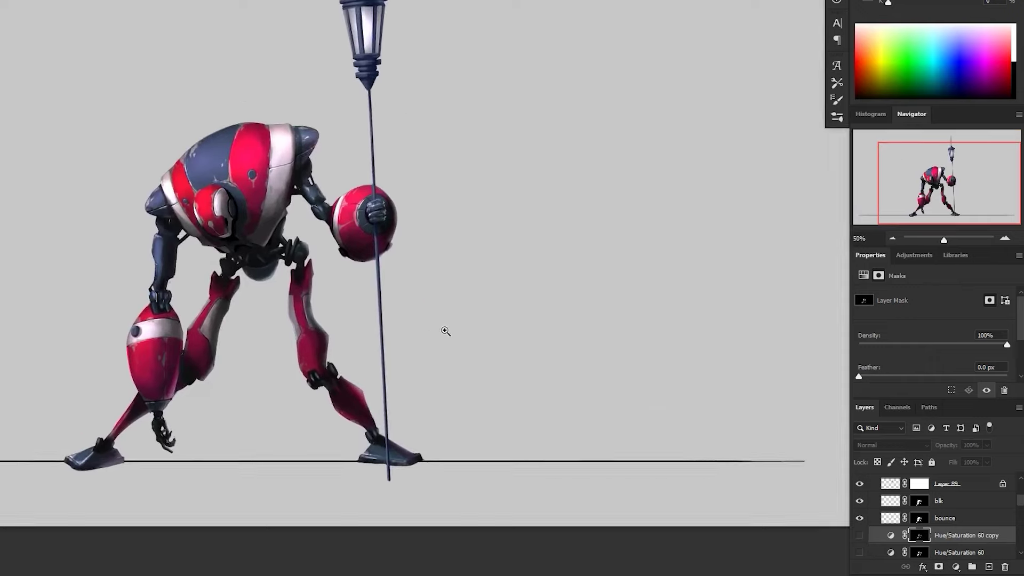
pyautogui.keyDown('alt'); pyautogui.click(440, 336); pyautogui.keyUp('alt')
pyautogui.scroll(1, 434, 361)
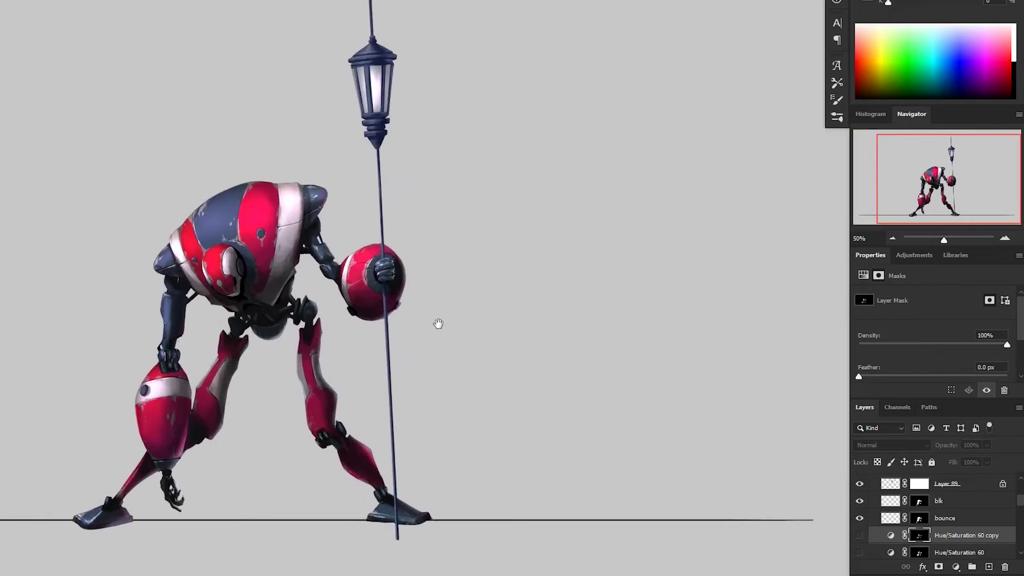
# - Hide the lantern's Layer 91, Hue/Saturation 59 and Layer 92, and unlock the grey lantern layer below them
pyautogui.click(860, 500)
pyautogui.click(860, 500)
pyautogui.scroll(2, 860, 501)
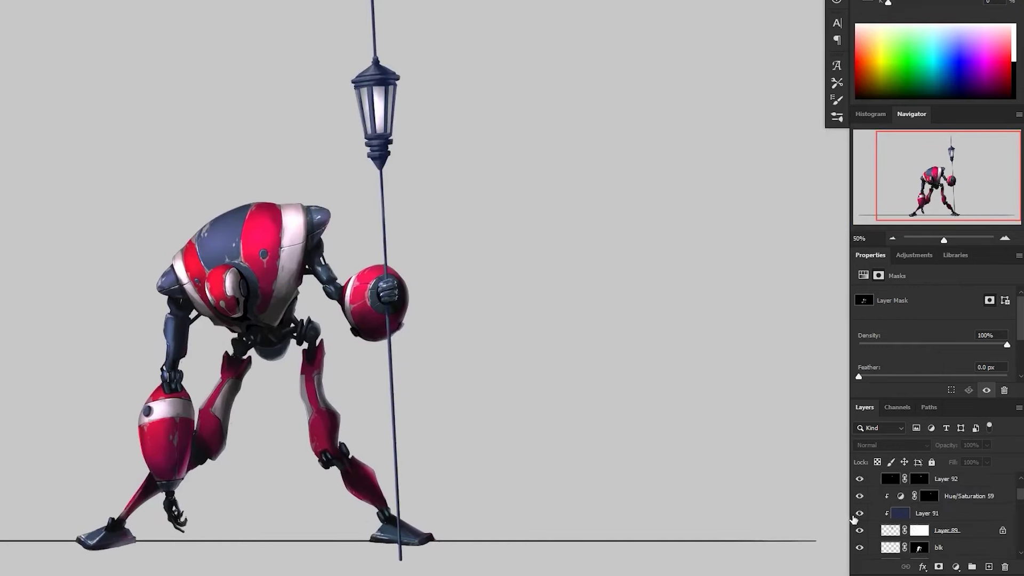
pyautogui.click(859, 513)
pyautogui.click(896, 534)
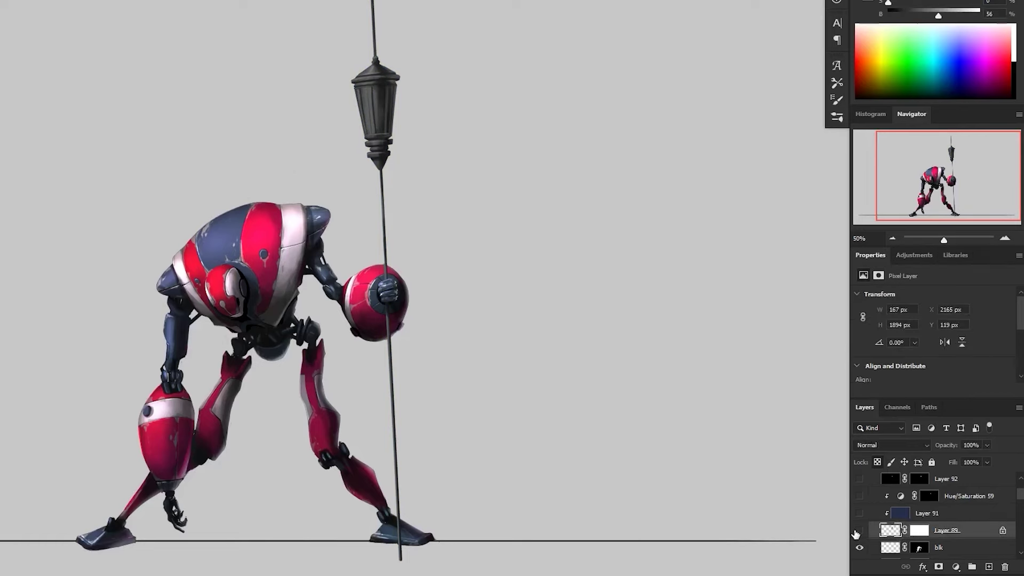
pyautogui.scroll(1, 404, 229)
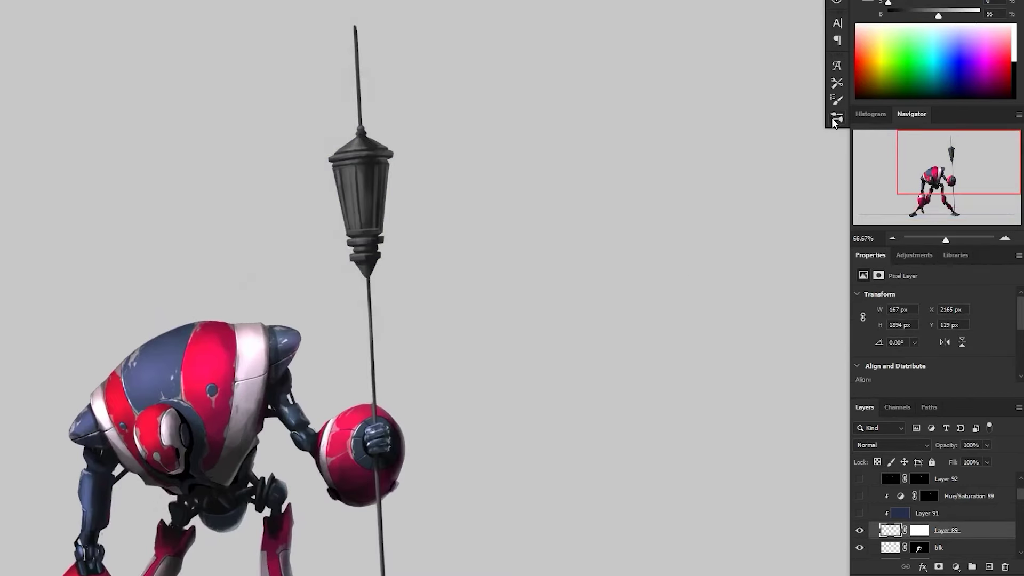
# - Remove the lantern from the pole and leave a continuous bare shaft
pyautogui.click(837, 116)
pyautogui.click(803, 61)
pyautogui.moveTo(363, 122)
pyautogui.mouseDown()
pyautogui.moveTo(372, 288)
pyautogui.moveTo(425, 112)
pyautogui.mouseUp()
pyautogui.moveTo(361, 123)
pyautogui.mouseDown()
pyautogui.moveTo(306, 153)
pyautogui.moveTo(330, 118)
pyautogui.mouseUp()
pyautogui.press('Delete')
pyautogui.moveTo(544, 356); pyautogui.dragTo(549, 318)
# - Paint a dark pointed spearhead with three small collar rings at the upper end of the shaft
pyautogui.keyDown('ctrl'); pyautogui.click(457, 177); pyautogui.keyUp('ctrl')
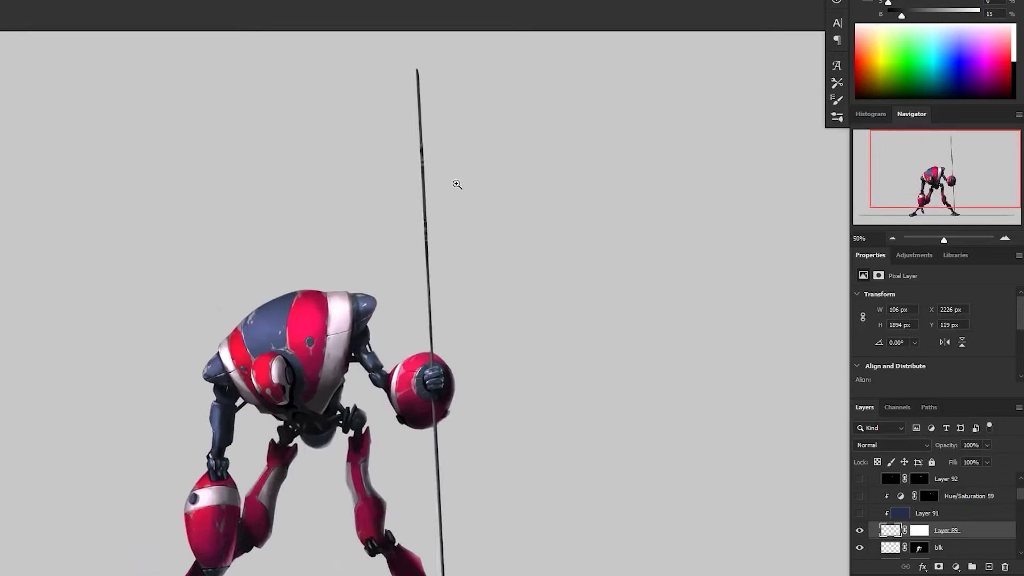
pyautogui.keyDown('ctrl'); pyautogui.click(460, 181); pyautogui.keyUp('ctrl')
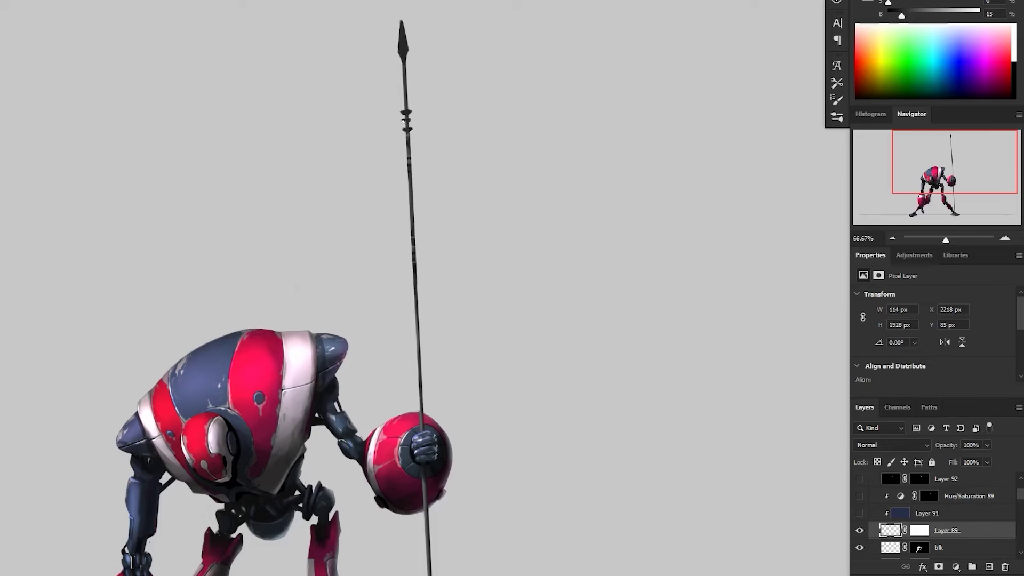
pyautogui.scroll(-2, 677, 453)
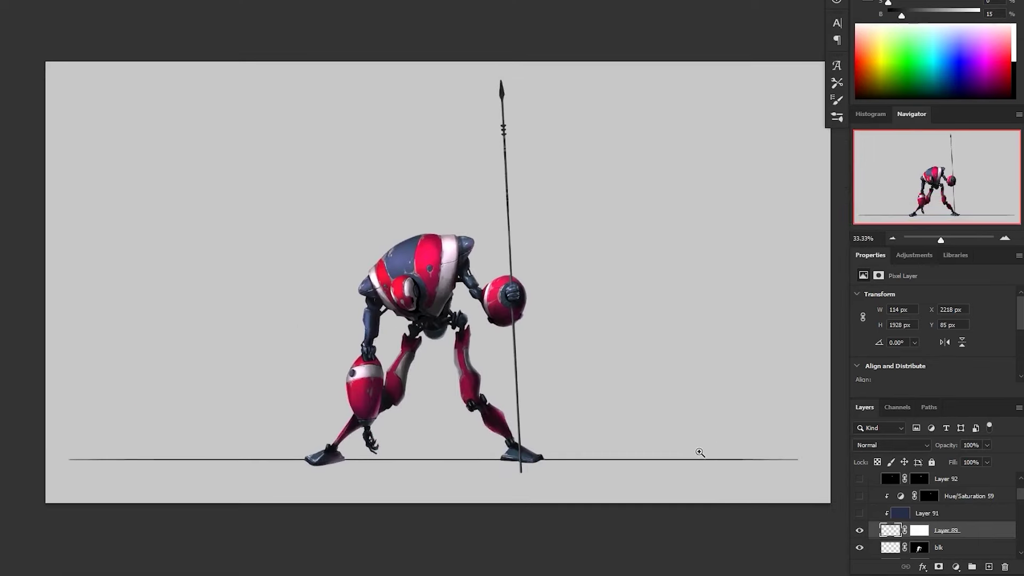
pyautogui.scroll(2, 426, 106)
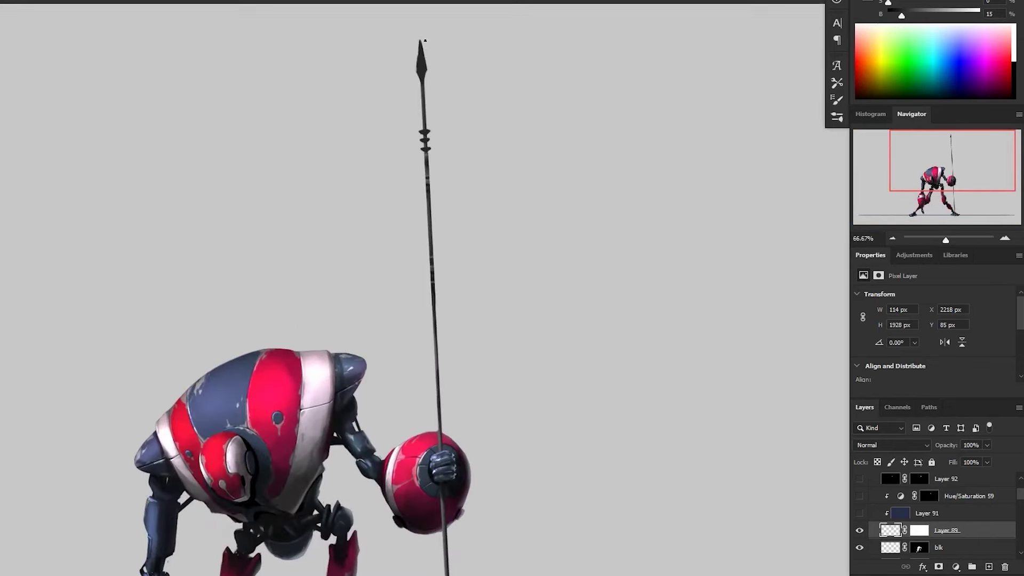
pyautogui.moveTo(386, 188); pyautogui.dragTo(479, 232)
pyautogui.moveTo(456, 163)
pyautogui.mouseDown()
pyautogui.moveTo(468, 277)
pyautogui.moveTo(462, 251)
pyautogui.mouseUp()
pyautogui.hotkey('ctrl', 'd')
pyautogui.scroll(-2, 497, 276)
pyautogui.hotkey('ctrl', 'z')
pyautogui.hotkey('ctrl', 'z')
pyautogui.hotkey('ctrl', 'd')
# - Select the spearhead and enlarge it with Free Transform
pyautogui.keyDown('ctrl'); pyautogui.click(493, 197); pyautogui.keyUp('ctrl')
pyautogui.keyDown('ctrl'); pyautogui.click(493, 196); pyautogui.keyUp('ctrl')
pyautogui.moveTo(449, 144)
pyautogui.mouseDown()
pyautogui.moveTo(427, 102)
pyautogui.moveTo(459, 195)
pyautogui.mouseUp()
pyautogui.hotkey('ctrl', 't')
pyautogui.moveTo(450, 170); pyautogui.dragTo(501, 293)
pyautogui.press('Return')
pyautogui.hotkey('ctrl', 'd')
# - Try thin dark cords hanging along the shaft below the spearhead's collar rings
pyautogui.keyDown('alt'); pyautogui.click(555, 208); pyautogui.keyUp('alt')
pyautogui.keyDown('ctrl'); pyautogui.click(627, 377); pyautogui.keyUp('ctrl')
pyautogui.scroll(2, 529, 214)
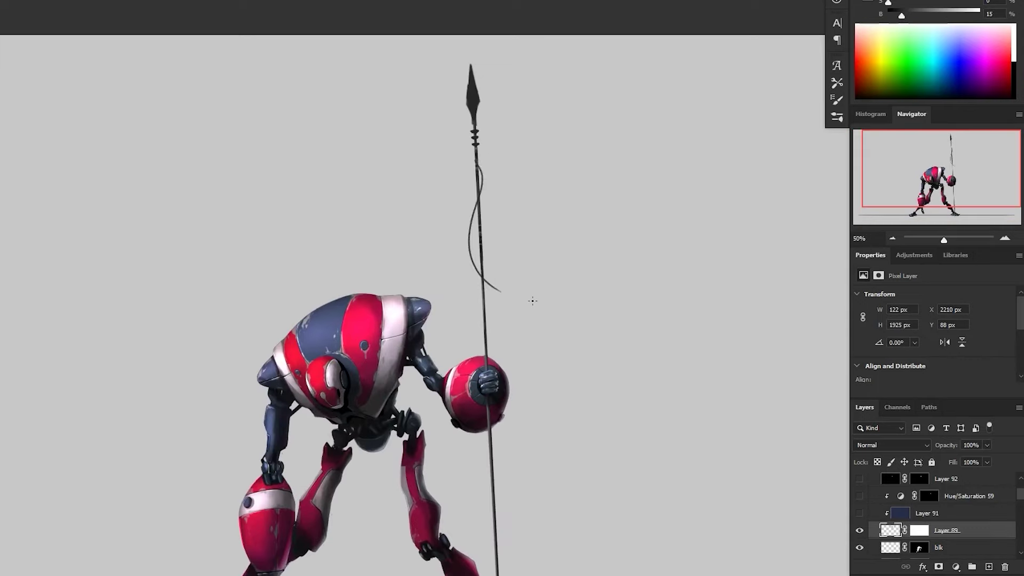
pyautogui.hotkey('ctrl', 'z')
pyautogui.scroll(2, 498, 123)
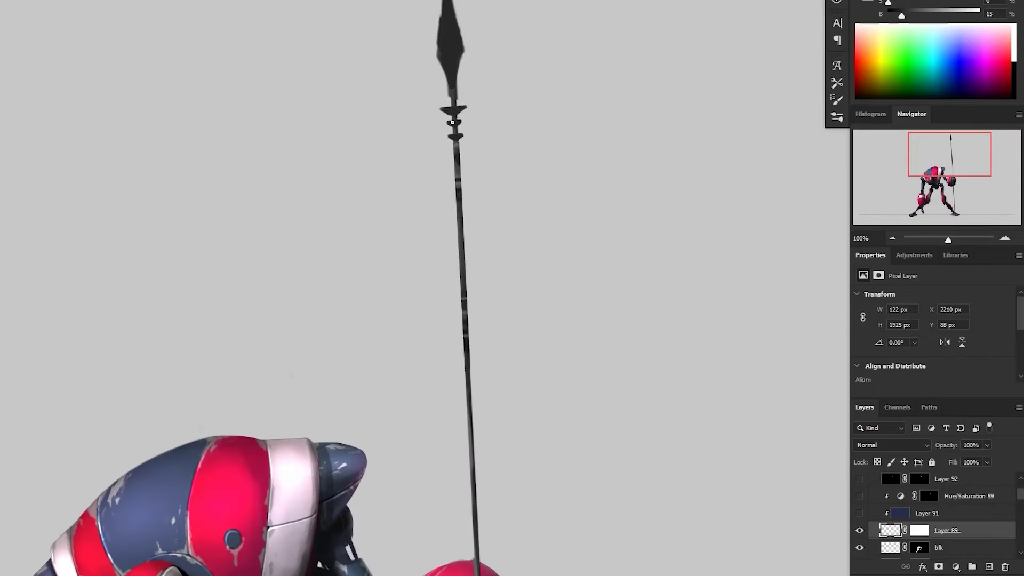
pyautogui.moveTo(455, 143); pyautogui.dragTo(451, 406)
pyautogui.scroll(-3, 608, 247)
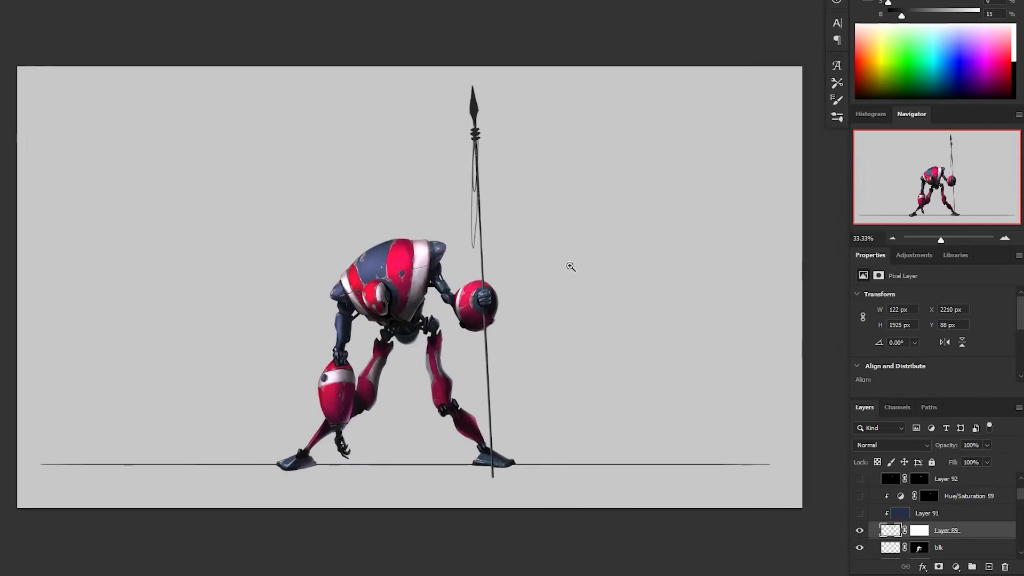
# - Delete the spearhead, its rings and the cords, leaving a shorter plain shaft
pyautogui.press('Delete')
pyautogui.hotkey('ctrl', 'd')
pyautogui.moveTo(646, 259); pyautogui.dragTo(503, 265)
# - Stamp a dark antenna-tower silhouette in the empty space beside the robot with a resized custom brush
pyautogui.press('b')
pyautogui.click(496, 288)
pyautogui.hotkey('ctrl', 'z')
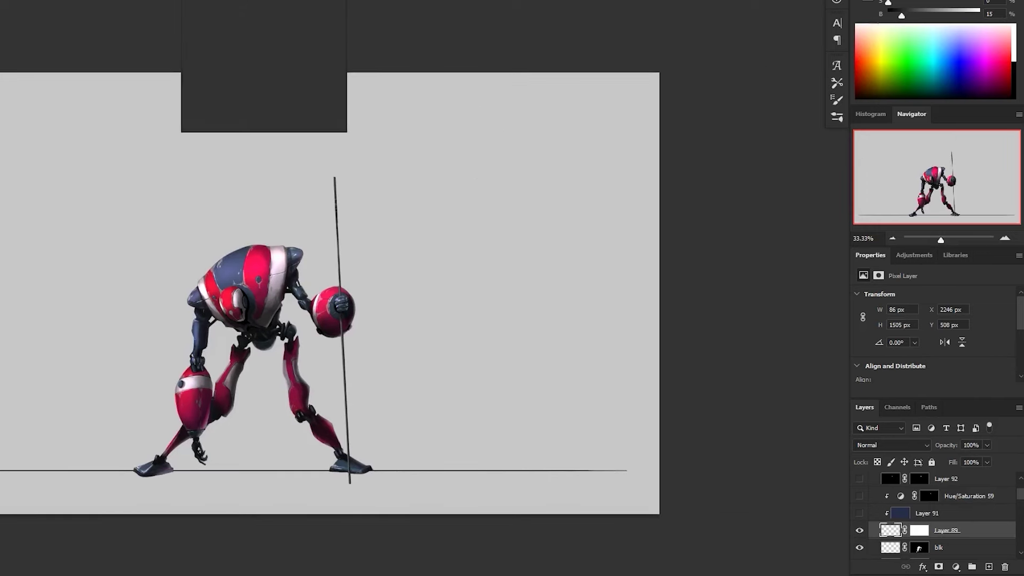
pyautogui.keyDown('alt'); pyautogui.rightClick(469, 288); pyautogui.keyUp('alt')
pyautogui.click(471, 291)
pyautogui.hotkey('ctrl', 'z')
pyautogui.click(189, 1)
pyautogui.moveTo(416, 181); pyautogui.dragTo(510, 457)
pyautogui.keyDown('ctrl'); pyautogui.click(490, 255); pyautogui.keyUp('ctrl')
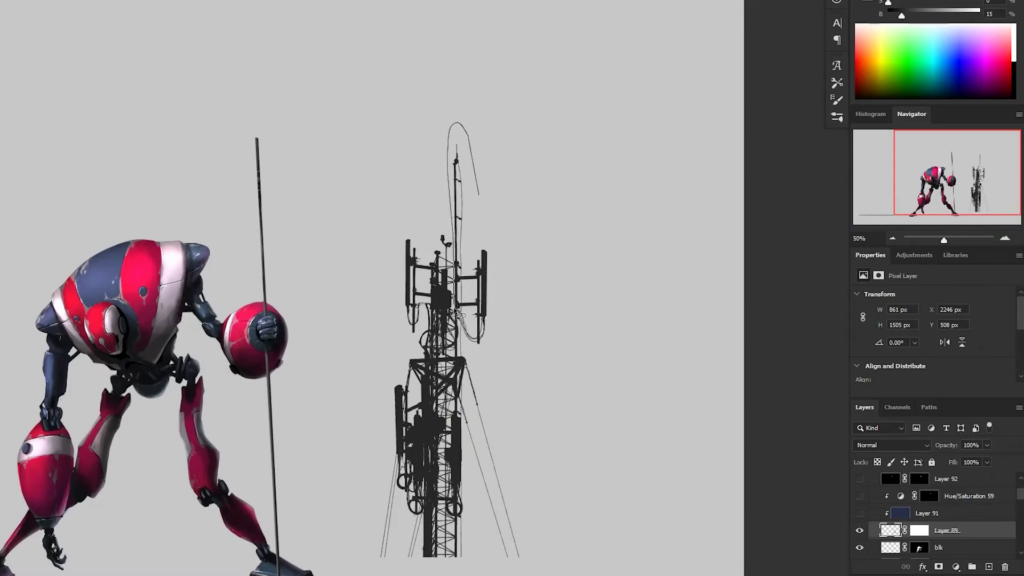
# - Move the tower silhouette's upper mast and outer antenna panel onto the top of the staff shaft
pyautogui.moveTo(460, 327); pyautogui.dragTo(487, 251)
pyautogui.press('v')
pyautogui.moveTo(466, 291)
pyautogui.mouseDown()
pyautogui.moveTo(334, 181)
pyautogui.moveTo(265, 155)
pyautogui.mouseUp()
pyautogui.moveTo(312, 188)
pyautogui.mouseDown()
pyautogui.moveTo(313, 218)
pyautogui.moveTo(336, 244)
pyautogui.moveTo(337, 235)
pyautogui.mouseUp()
pyautogui.hotkey('ctrl', 't')
pyautogui.press('Return')
pyautogui.hotkey('ctrl', 't')
pyautogui.press('Return')
pyautogui.moveTo(366, 202); pyautogui.dragTo(366, 215)
pyautogui.hotkey('ctrl', 'd')
pyautogui.hotkey('ctrl', '-')
pyautogui.click(367, 224)
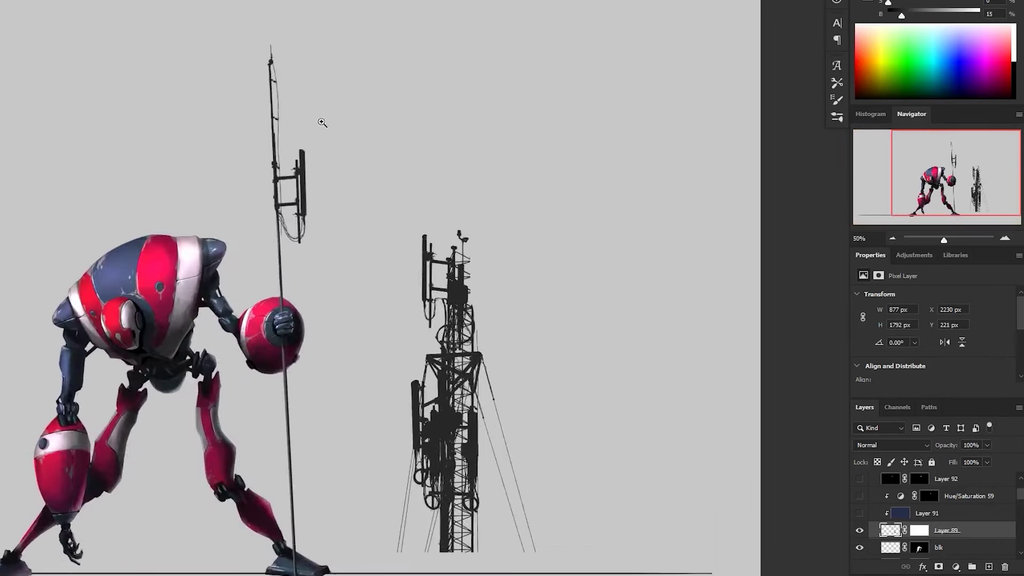
# - Fit the antenna piece to the staff's angle and upper end with Free Transform
pyautogui.hotkey('ctrl', 't')
pyautogui.moveTo(277, 236)
pyautogui.mouseDown()
pyautogui.moveTo(325, 240)
pyautogui.moveTo(340, 276)
pyautogui.moveTo(324, 235)
pyautogui.mouseUp()
pyautogui.moveTo(361, 297); pyautogui.dragTo(363, 299)
pyautogui.press('Return')
pyautogui.moveTo(327, 251); pyautogui.dragTo(326, 251)
pyautogui.hotkey('ctrl', 'd')
pyautogui.hotkey('ctrl', '-')
pyautogui.hotkey('ctrl', '-')
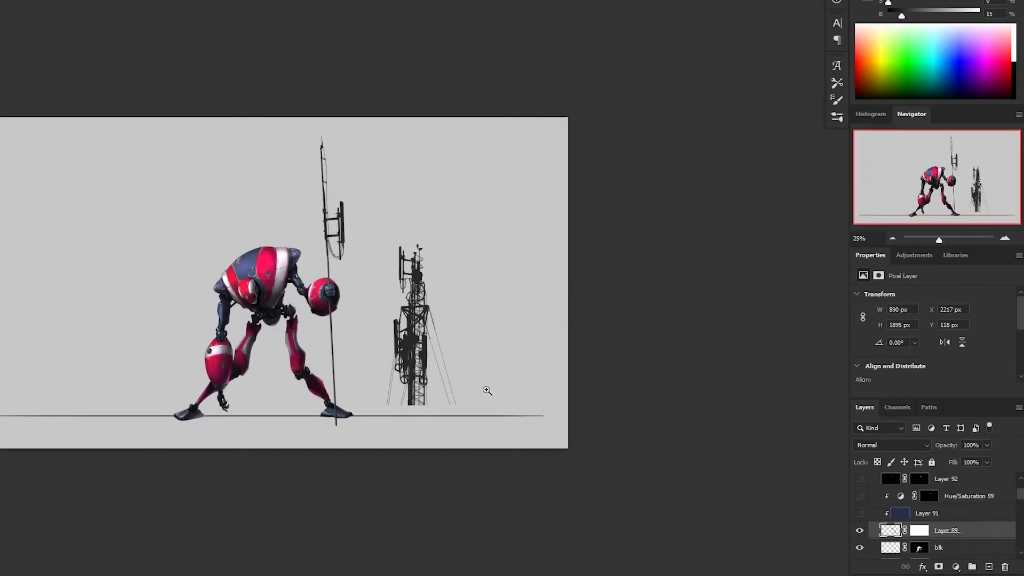
# - Add thin loose cable loops around the antenna mast and beneath its side panel
pyautogui.hotkey('ctrl', '+')
pyautogui.scroll(1, 265, 160)
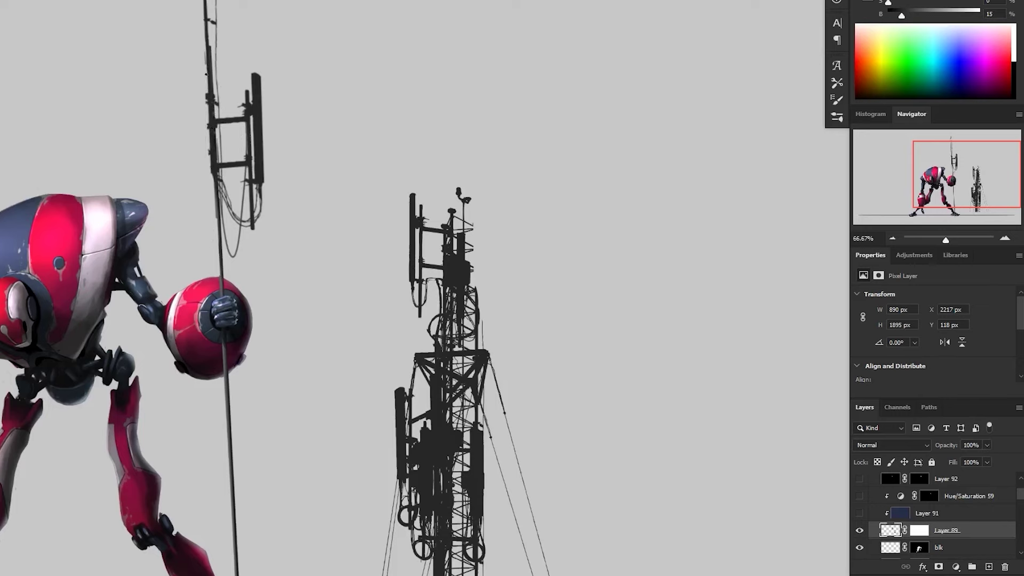
pyautogui.scroll(-1, 258, 187)
pyautogui.scroll(-1, 426, 291)
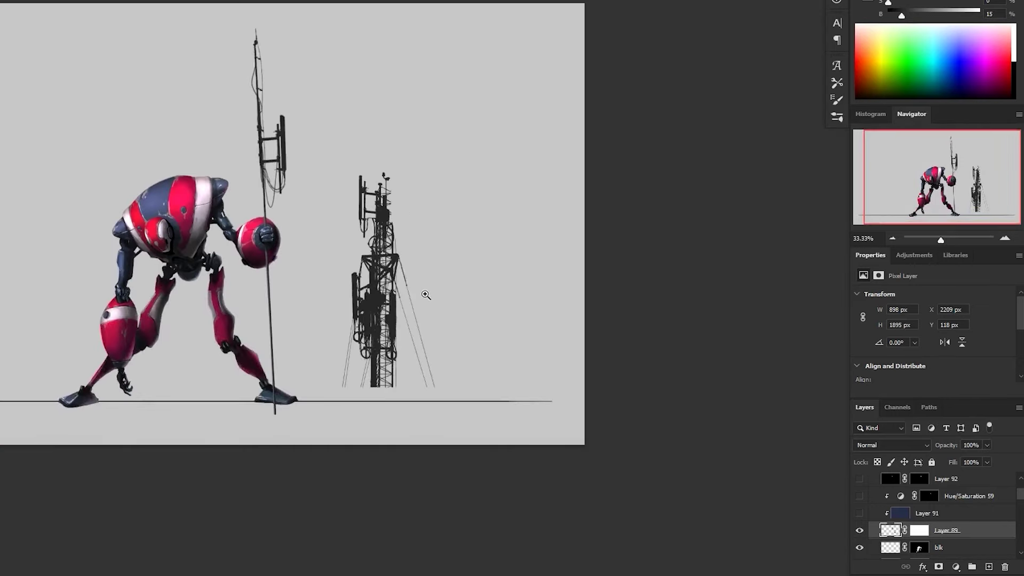
# - Delete the leftover antenna-tower silhouette beside the robot
pyautogui.scroll(-1, 531, 169)
pyautogui.scroll(1, 515, 229)
pyautogui.moveTo(494, 235)
pyautogui.mouseDown()
pyautogui.moveTo(430, 427)
pyautogui.moveTo(497, 384)
pyautogui.mouseUp()
pyautogui.press('Delete')
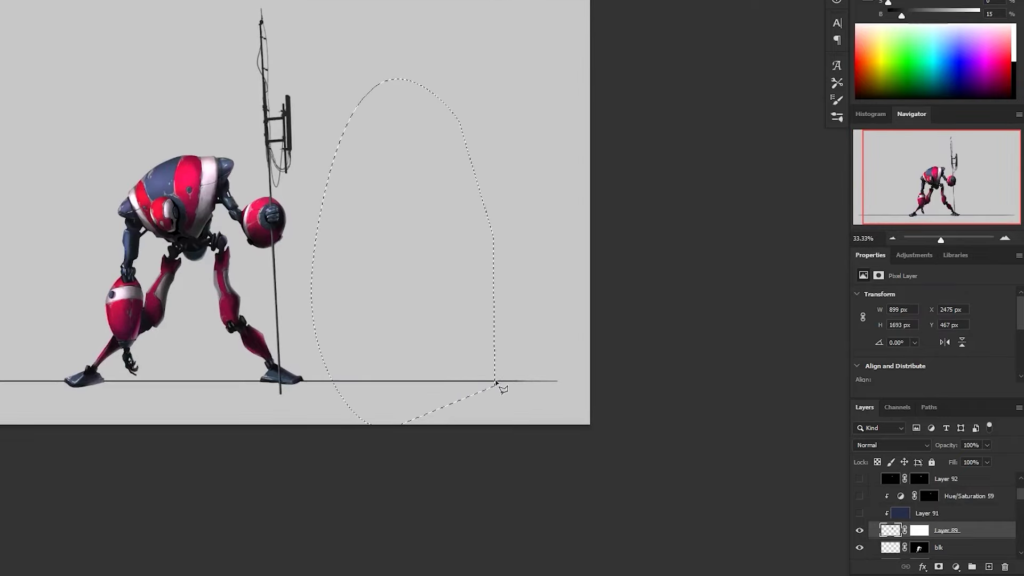
pyautogui.hotkey('ctrl', 'd')
pyautogui.moveTo(431, 332); pyautogui.dragTo(463, 346)
# - Lock the staff layer's transparent pixels and paint lighter grey shading along the mast, brackets and antenna panel
pyautogui.click(877, 461)
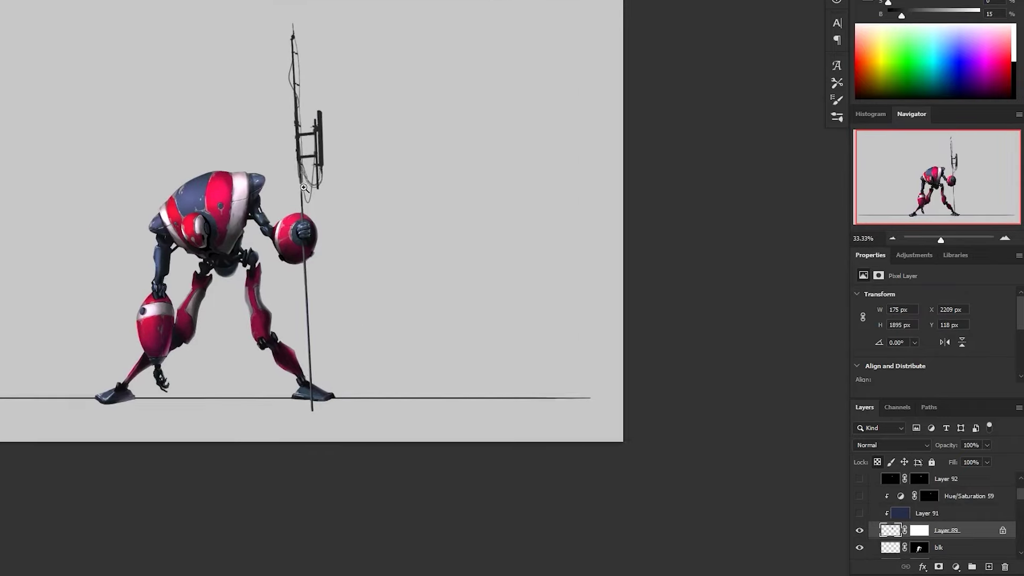
pyautogui.scroll(3, 303, 148)
pyautogui.keyDown('alt'); pyautogui.click(292, 217); pyautogui.keyUp('alt')
pyautogui.moveTo(285, 136); pyautogui.dragTo(290, 214)
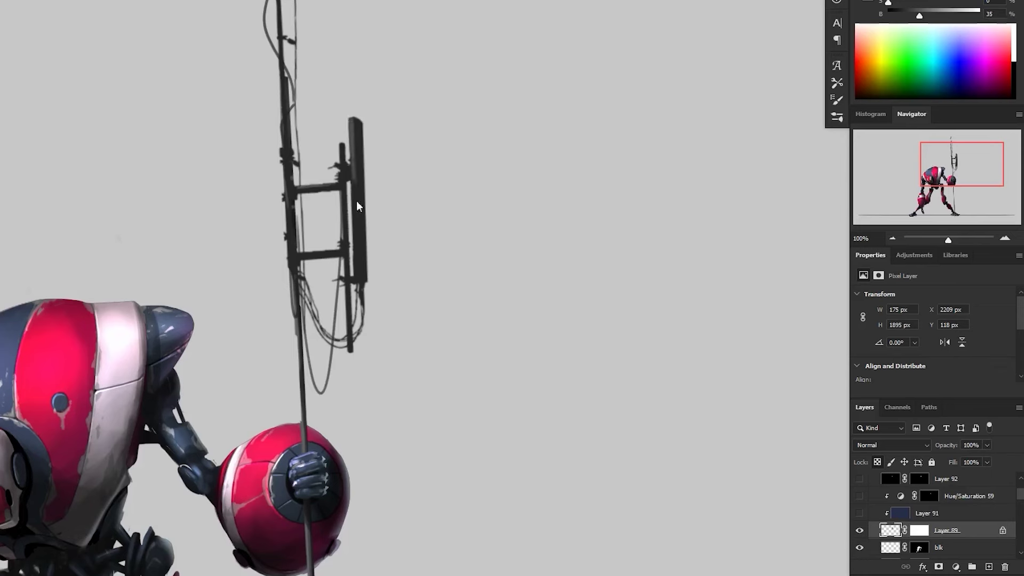
pyautogui.keyDown('alt'); pyautogui.click(363, 136); pyautogui.keyUp('alt')
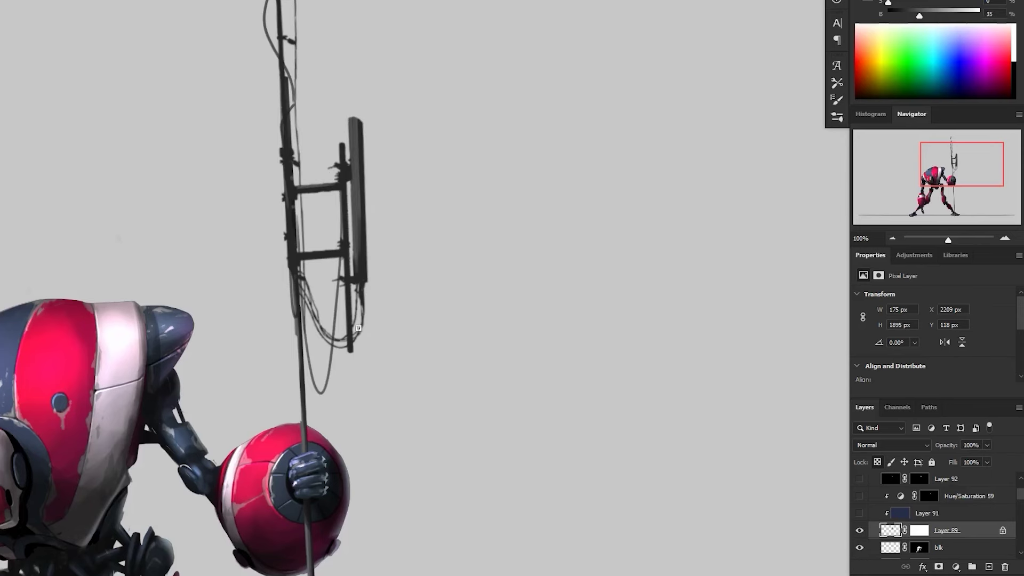
pyautogui.scroll(3, 293, 229)
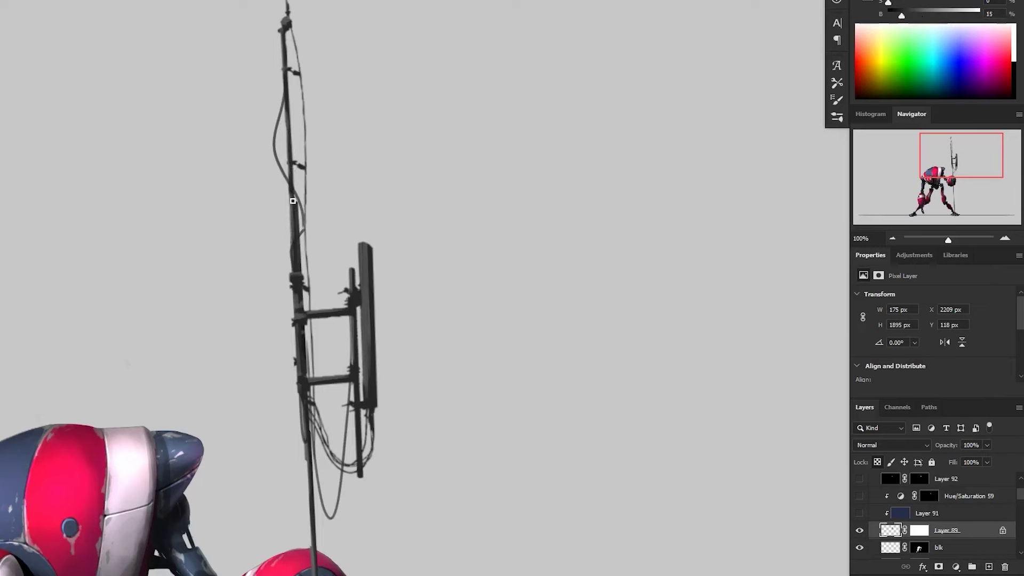
pyautogui.scroll(-3, 293, 200)
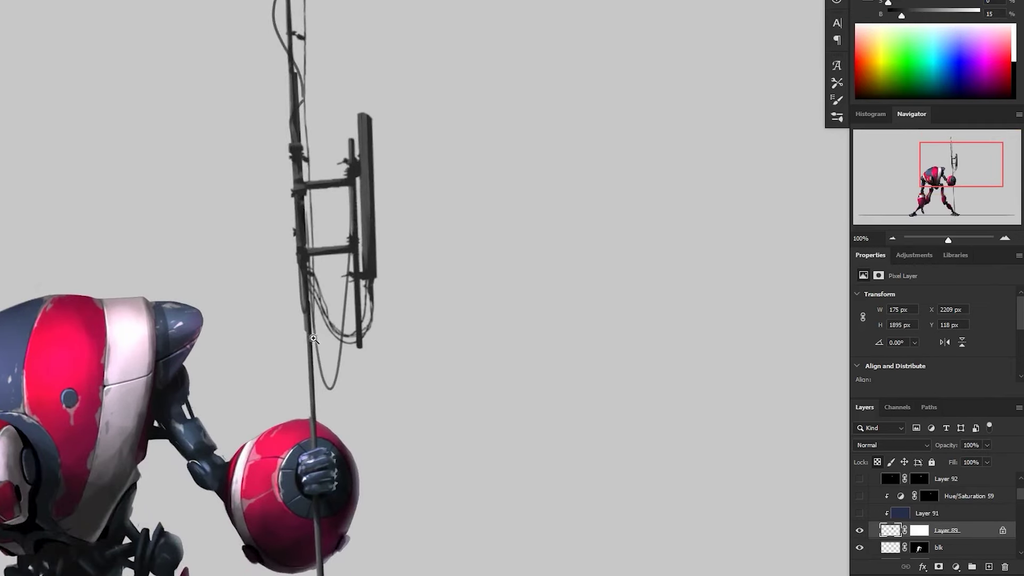
pyautogui.scroll(1, 312, 373)
pyautogui.scroll(-1, 323, 354)
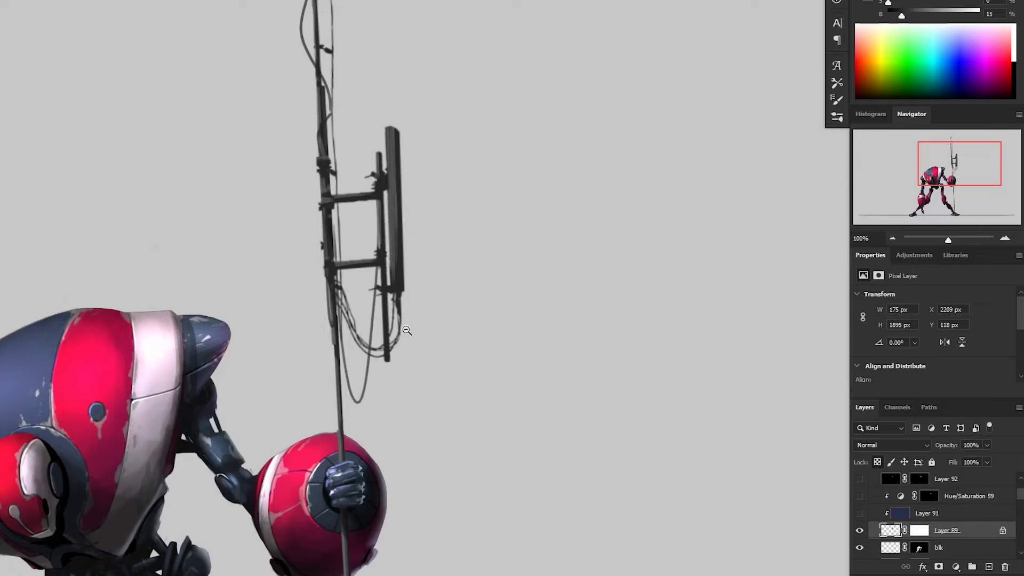
pyautogui.scroll(-3, 487, 304)
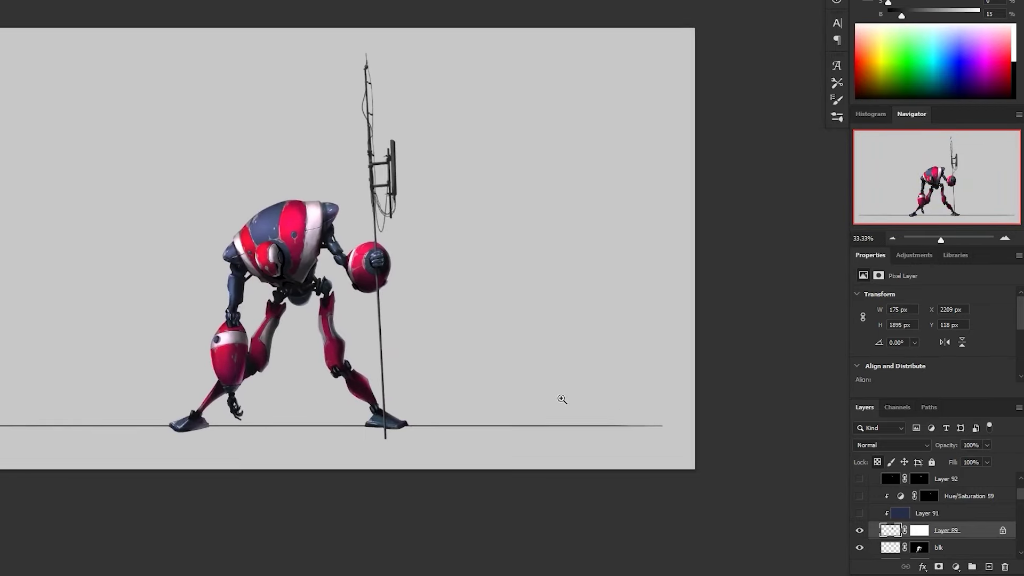
# - Show the blue Color layer clipped to the staff, reduce its opacity, and compare the neighbouring layers' visibility
pyautogui.click(927, 517)
pyautogui.click(986, 462)
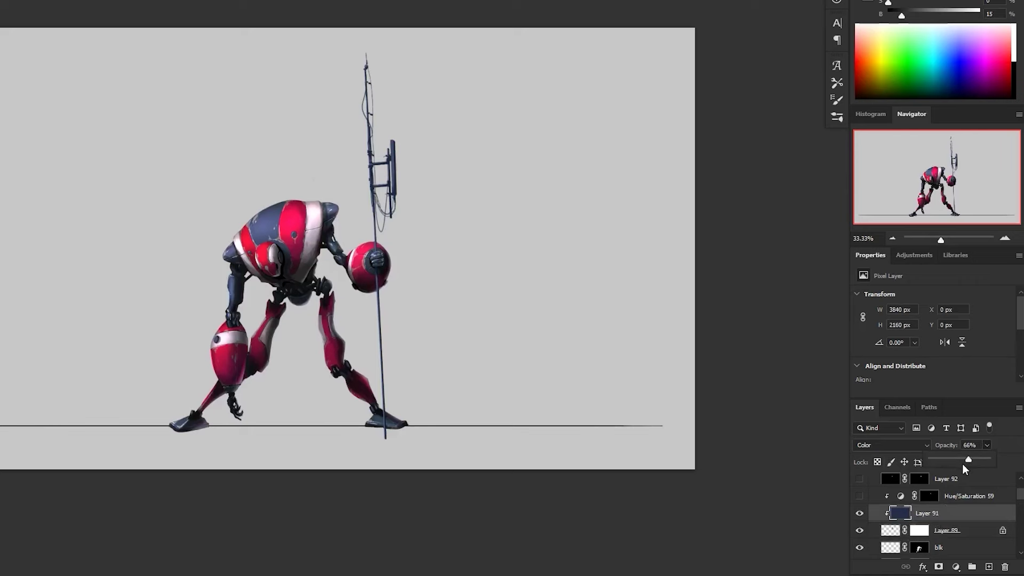
pyautogui.click(860, 497)
pyautogui.click(860, 497)
pyautogui.moveTo(1019, 500); pyautogui.dragTo(1020, 511)
pyautogui.click(860, 515)
pyautogui.click(860, 515)
pyautogui.click(860, 498)
pyautogui.click(860, 498)
# - Add a new empty layer directly above Layer 92
pyautogui.click(967, 534)
pyautogui.click(987, 567)
pyautogui.hotkey('ctrl', 'z')
pyautogui.moveTo(1019, 506); pyautogui.dragTo(1019, 488)
pyautogui.click(976, 520)
pyautogui.click(987, 567)
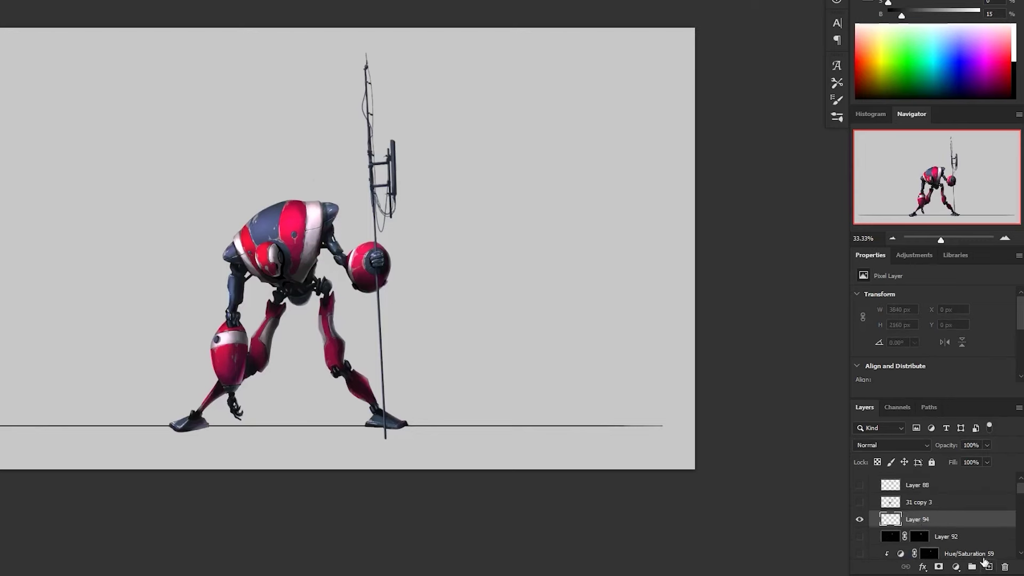
# - Add the text "31" in 72 pt Impact with a grey sampled from the robot, and rasterize it
pyautogui.click(311, 301)
pyautogui.hotkey('alt', 'v')
pyautogui.press('Escape')
pyautogui.keyDown('alt'); pyautogui.click(310, 226); pyautogui.keyUp('alt')
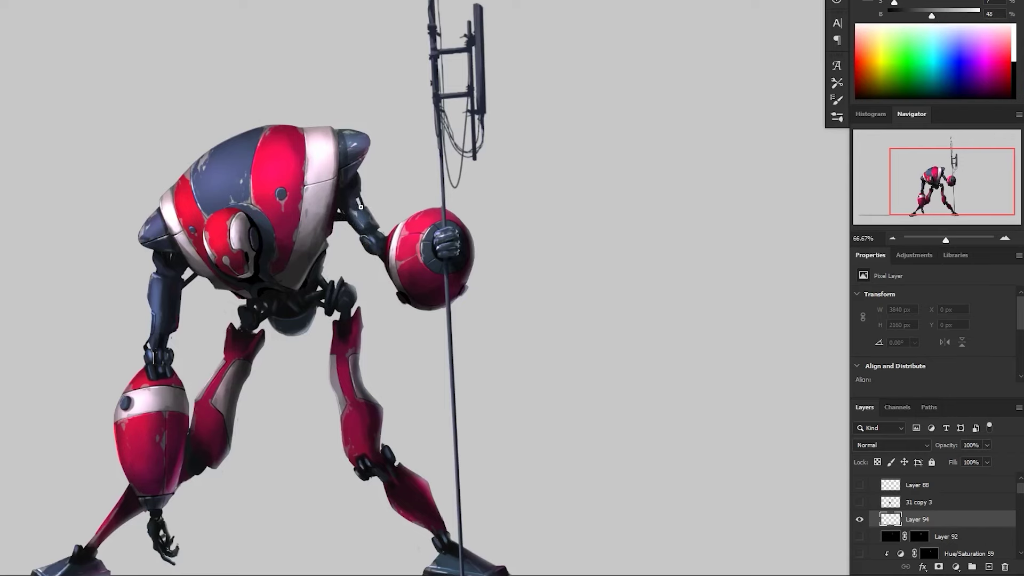
pyautogui.click(388, 193)
pyautogui.write('31')
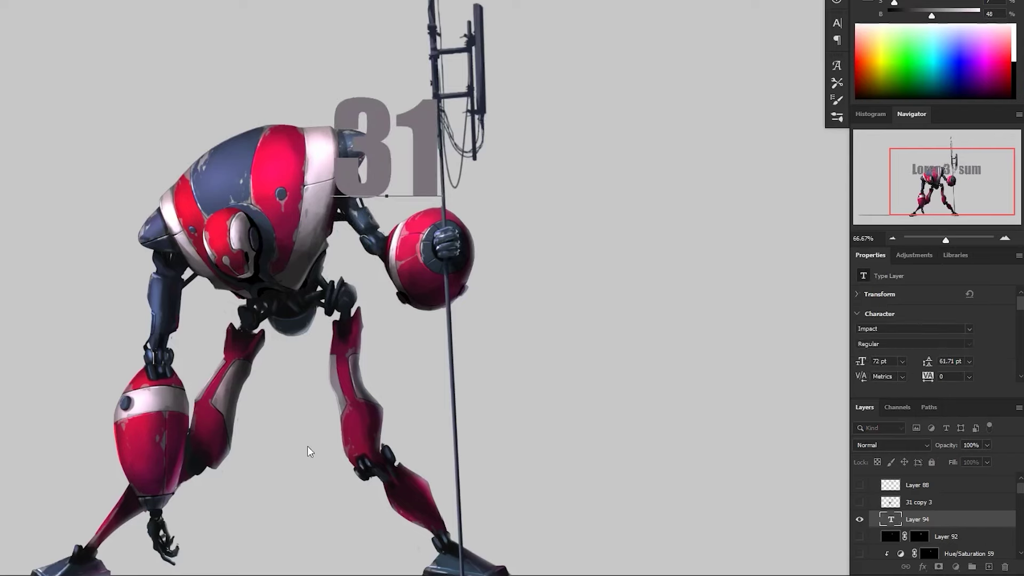
pyautogui.hotkey('ctrl', 'Return')
pyautogui.rightClick(923, 520)
pyautogui.click(896, 3)
pyautogui.moveTo(332, 240); pyautogui.dragTo(241, 300)
pyautogui.press('Escape')
pyautogui.rightClick(915, 520)
pyautogui.click(914, 160)
# - Shrink the number 31 and move it onto the lower end of the torso's white stripe
pyautogui.keyDown('ctrl'); pyautogui.click(333, 247); pyautogui.keyUp('ctrl')
pyautogui.moveTo(352, 259); pyautogui.dragTo(150, 310)
pyautogui.hotkey('ctrl', 't')
pyautogui.moveTo(150, 310); pyautogui.dragTo(243, 265)
pyautogui.press('Return')
pyautogui.moveTo(326, 331); pyautogui.dragTo(344, 369)
pyautogui.keyDown('alt'); pyautogui.click(323, 381); pyautogui.keyUp('alt')
pyautogui.keyDown('ctrl'); pyautogui.click(278, 293); pyautogui.keyUp('ctrl')
pyautogui.keyDown('ctrl'); pyautogui.click(277, 293); pyautogui.keyUp('ctrl')
pyautogui.hotkey('ctrl', 't')
pyautogui.moveTo(221, 234); pyautogui.dragTo(203, 292)
# - Distort the number 31 to follow the perspective of the torso's white stripe
pyautogui.rightClick(200, 284)
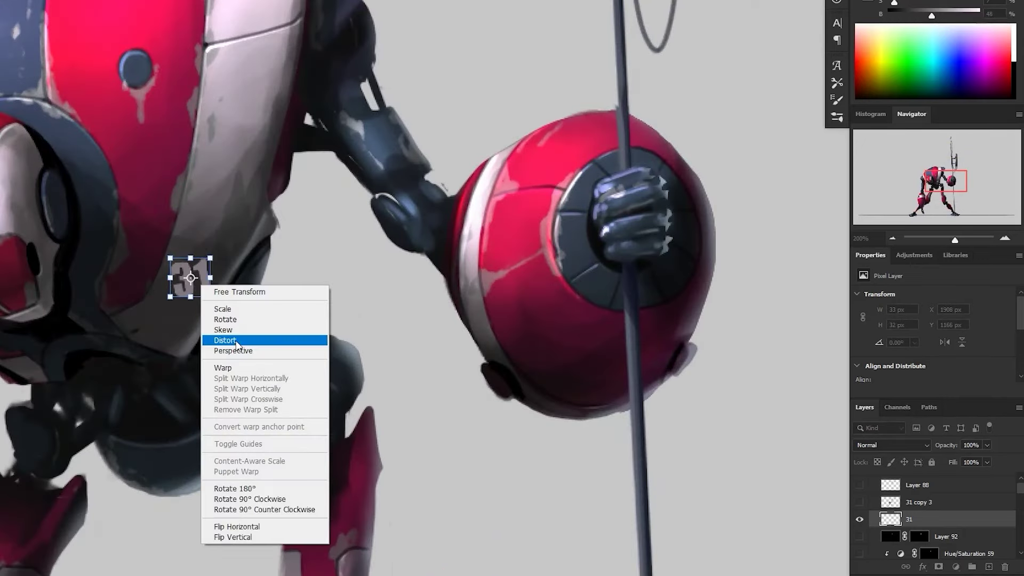
pyautogui.click(234, 340)
pyautogui.moveTo(170, 258); pyautogui.dragTo(166, 269)
pyautogui.moveTo(210, 258); pyautogui.dragTo(215, 262)
pyautogui.moveTo(170, 296); pyautogui.dragTo(174, 293)
pyautogui.moveTo(210, 296); pyautogui.dragTo(203, 290)
pyautogui.press('Return')
# - Readjust the distorted number's fit on the white stripe with Free Transform
pyautogui.moveTo(286, 331)
pyautogui.mouseDown()
pyautogui.moveTo(280, 343)
pyautogui.moveTo(273, 320)
pyautogui.mouseUp()
pyautogui.keyDown('alt'); pyautogui.click(301, 337); pyautogui.keyUp('alt')
pyautogui.keyDown('ctrl'); pyautogui.click(299, 341); pyautogui.keyUp('ctrl')
pyautogui.hotkey('ctrl', 't')
pyautogui.press('Return')
pyautogui.keyDown('alt'); pyautogui.click(312, 359); pyautogui.keyUp('alt')
pyautogui.scroll(-2, 380, 417)
pyautogui.scroll(5, 224, 285)
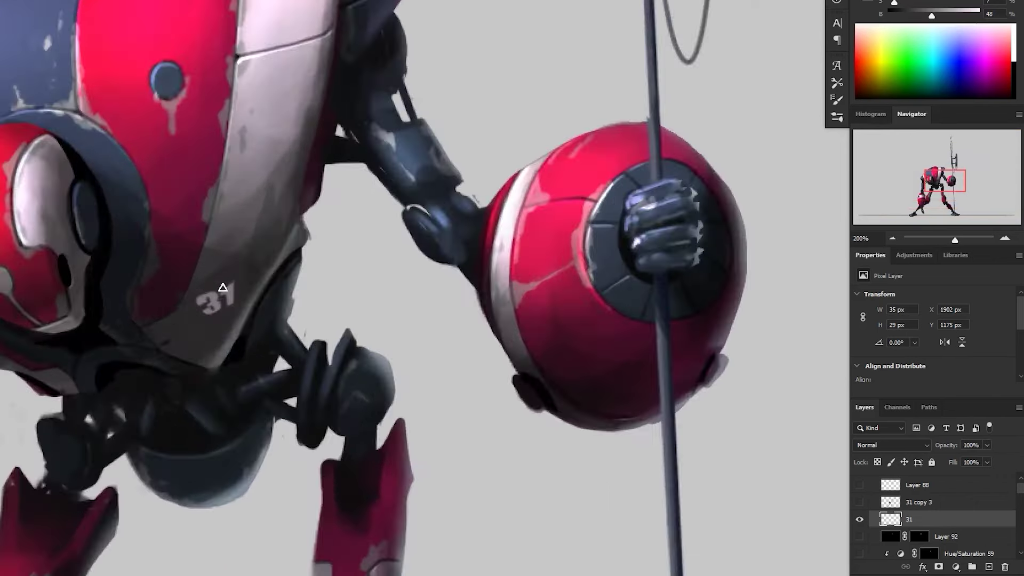
# - Add a layer mask to the number and mask out small patches for a worn, chipped look
pyautogui.click(940, 566)
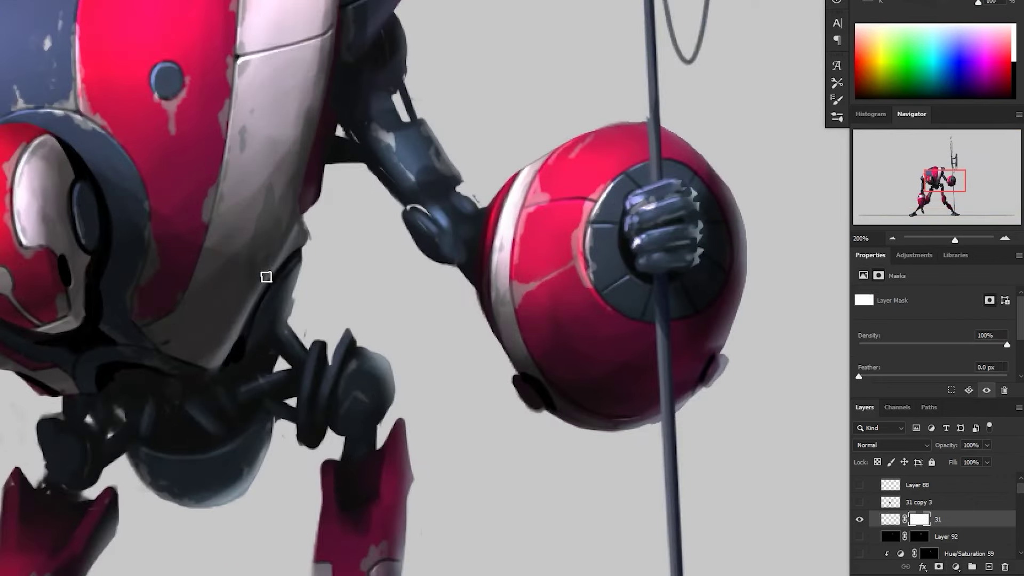
pyautogui.click(837, 117)
pyautogui.click(655, 422)
pyautogui.click(214, 292)
pyautogui.press('[')
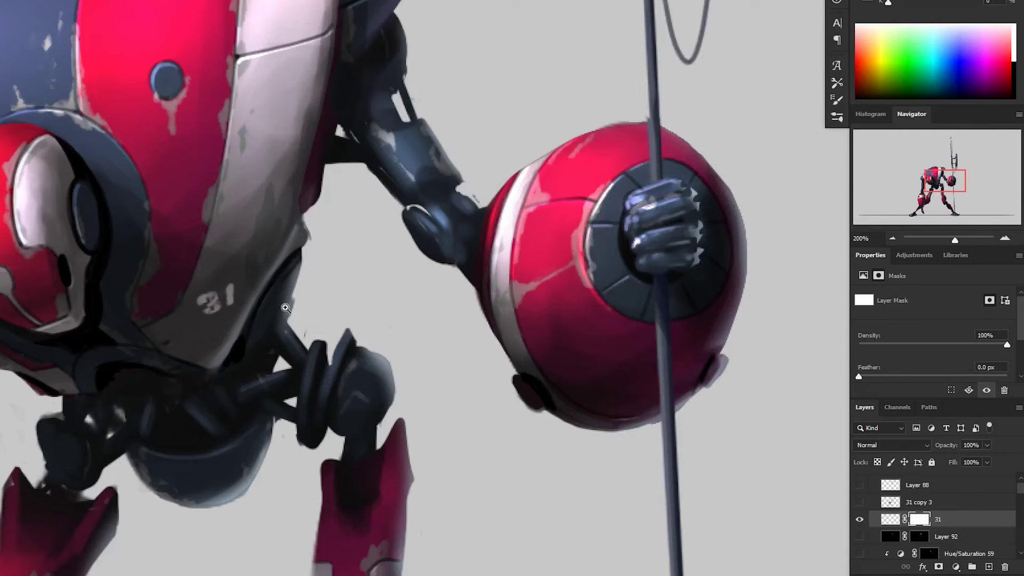
# - Lock the number layer's transparent pixels, recolour the 31 dark red, and move it higher on the white stripe
pyautogui.hotkey('ctrl', '-')
pyautogui.hotkey('ctrl', '-')
pyautogui.click(890, 519)
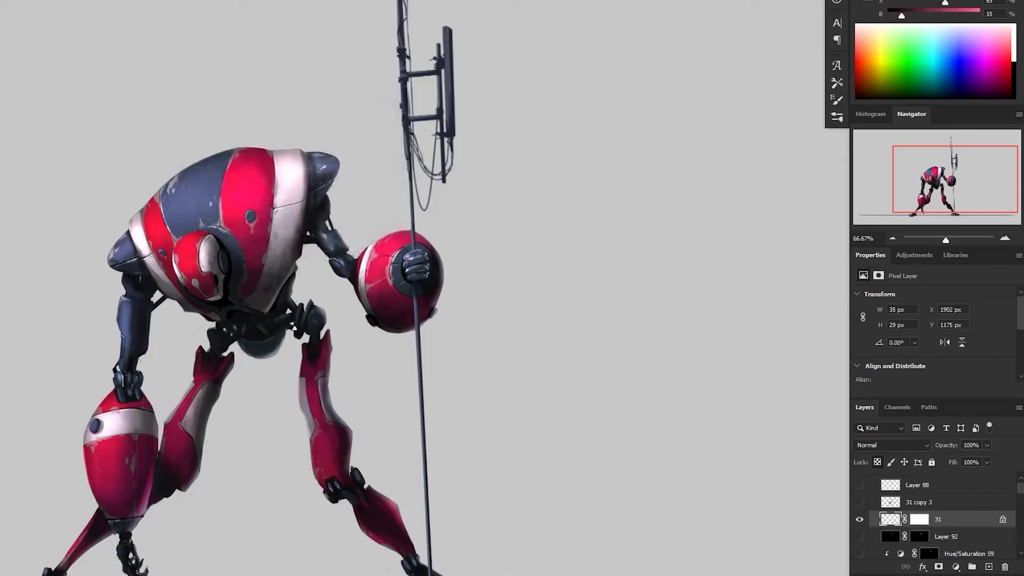
pyautogui.scroll(1, 303, 299)
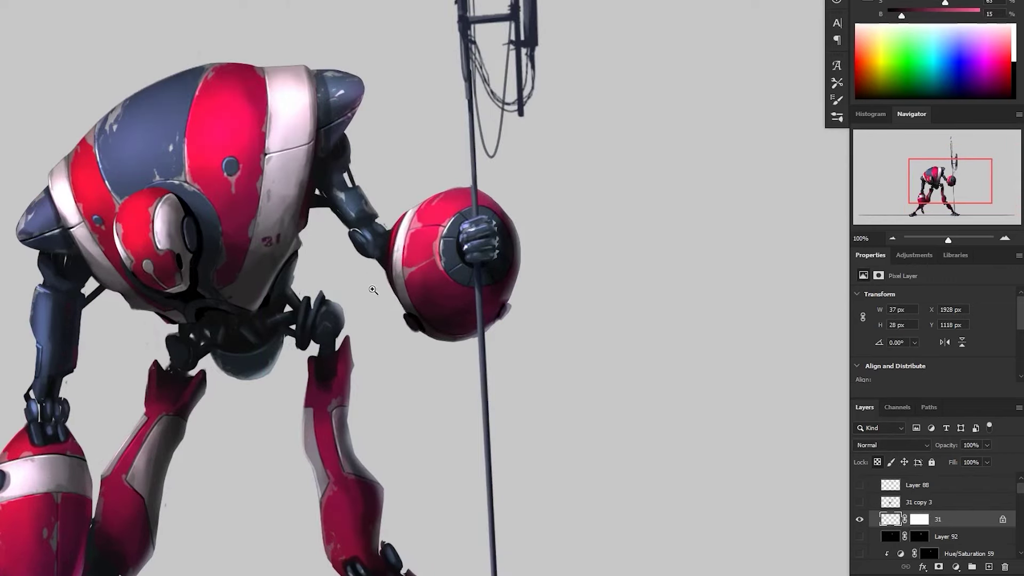
pyautogui.scroll(-1, 383, 337)
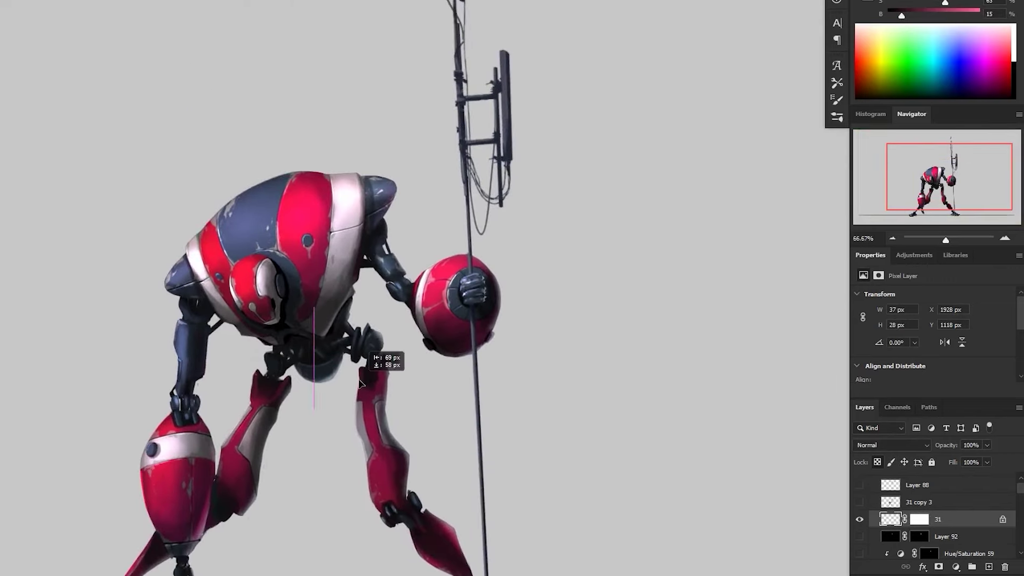
# - Move the number 31 back to the stripe's lower tip and reshape it with Free Transform
pyautogui.scroll(2, 377, 359)
pyautogui.moveTo(301, 247); pyautogui.dragTo(329, 275)
pyautogui.keyDown('alt'); pyautogui.click(213, 179); pyautogui.keyUp('alt')
pyautogui.moveTo(220, 211); pyautogui.dragTo(262, 210)
pyautogui.scroll(-2, 431, 208)
pyautogui.scroll(2, 392, 229)
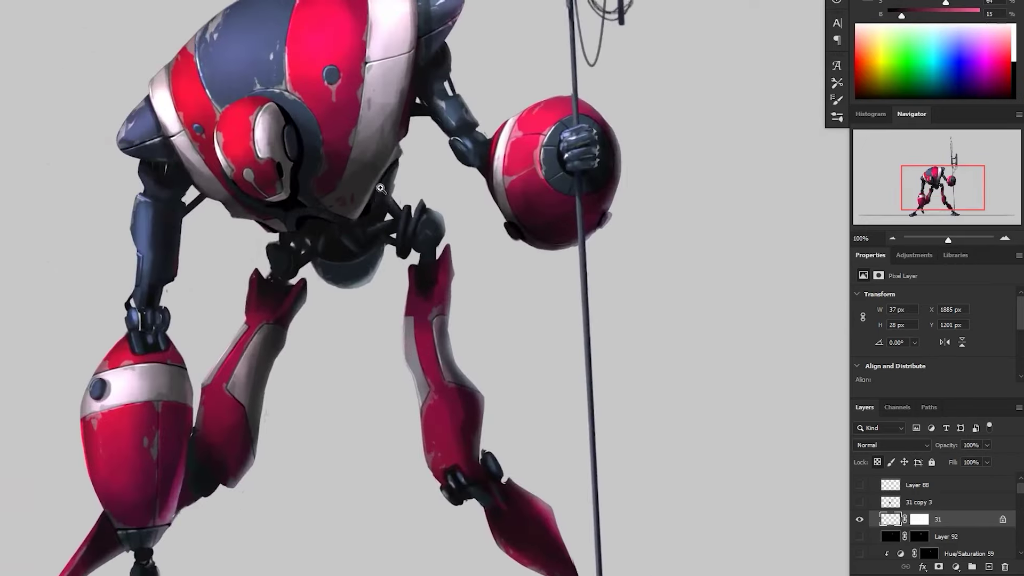
pyautogui.hotkey('ctrl', 't')
pyautogui.moveTo(344, 206); pyautogui.dragTo(341, 190)
pyautogui.press('Return')
pyautogui.scroll(-1, 549, 276)
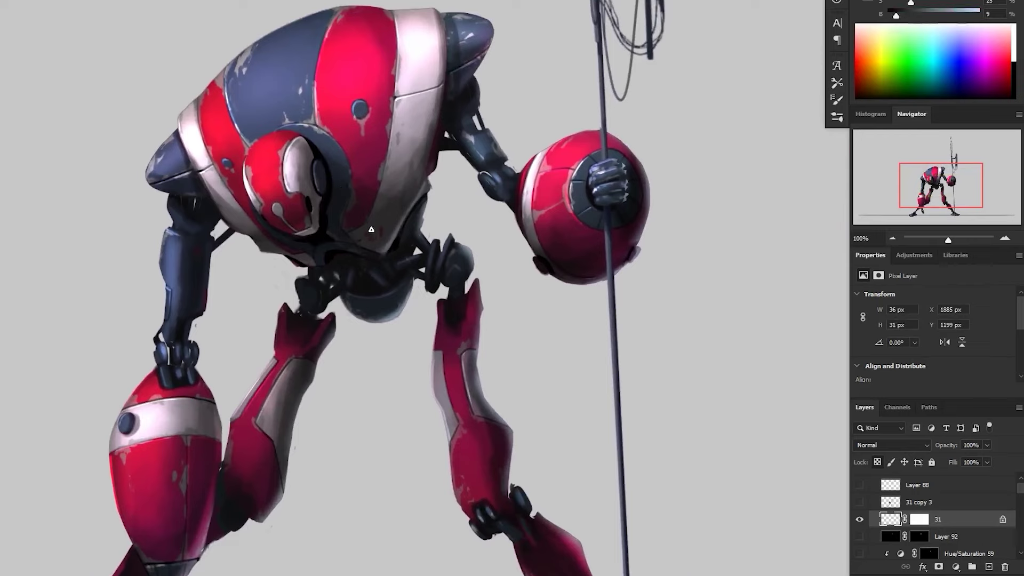
# - Try the number 31 at another spot on the armour, reshaping it with Free Transform
pyautogui.moveTo(489, 229); pyautogui.dragTo(480, 183)
pyautogui.scroll(-1, 491, 249)
pyautogui.moveTo(473, 272); pyautogui.dragTo(470, 223)
pyautogui.scroll(2, 449, 205)
pyautogui.hotkey('ctrl', 't')
pyautogui.moveTo(306, 24); pyautogui.dragTo(304, 6)
pyautogui.moveTo(347, 59); pyautogui.dragTo(337, 74)
pyautogui.press('Return')
# - Try the number on the lowered forearm's armour, and delete its layer
pyautogui.moveTo(400, 164); pyautogui.dragTo(391, 304)
pyautogui.keyDown('alt'); pyautogui.click(371, 200); pyautogui.keyUp('alt')
pyautogui.moveTo(283, 189)
pyautogui.mouseDown()
pyautogui.moveTo(315, 176)
pyautogui.moveTo(294, 179)
pyautogui.mouseUp()
pyautogui.keyDown('alt'); pyautogui.click(424, 246); pyautogui.keyUp('alt')
pyautogui.scroll(-1, 422, 245)
pyautogui.moveTo(422, 245); pyautogui.dragTo(318, 482)
pyautogui.moveTo(970, 519); pyautogui.dragTo(1004, 566)
# - Place a new "31" in 72 pt Impact text over the lowered forearm and rasterize it
pyautogui.press('t')
pyautogui.click(238, 382)
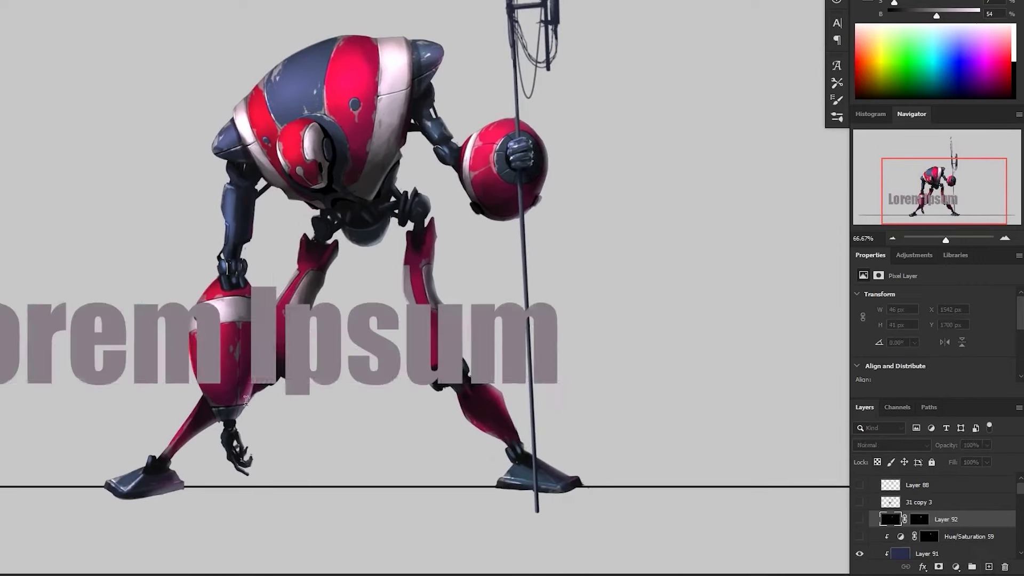
pyautogui.write('31')
pyautogui.hotkey('ctrl', 'Return')
pyautogui.rightClick(914, 520)
pyautogui.click(912, 162)
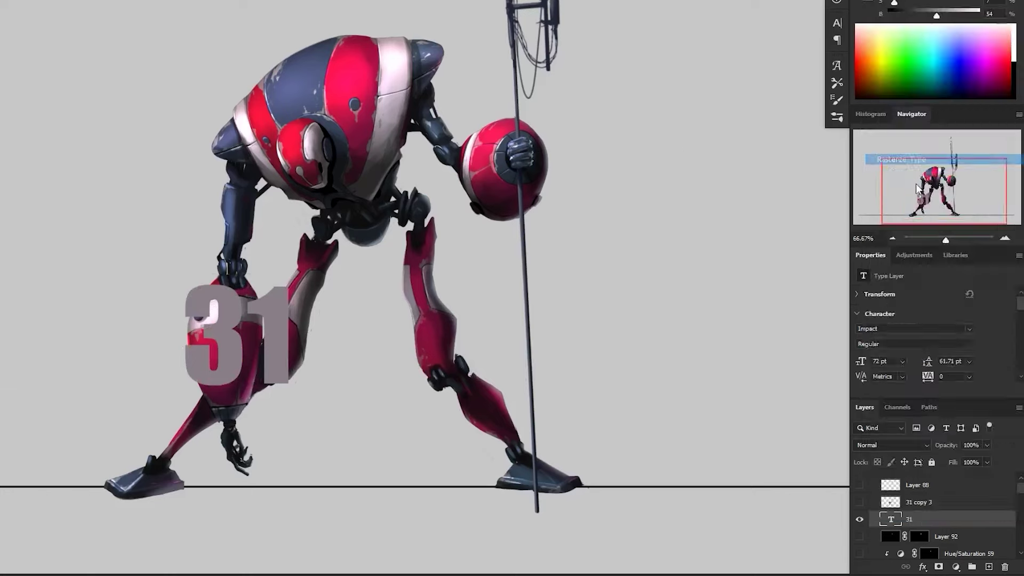
pyautogui.scroll(1, 218, 429)
# - Shrink the new number 31 and place it on the lower outer edge of the forearm's red armour
pyautogui.press('v')
pyautogui.hotkey('ctrl', 't')
pyautogui.moveTo(325, 363); pyautogui.dragTo(300, 446)
pyautogui.press('Return')
pyautogui.press('z')
pyautogui.moveTo(398, 397)
pyautogui.mouseDown()
pyautogui.moveTo(333, 408)
pyautogui.moveTo(397, 407)
pyautogui.mouseUp()
pyautogui.hotkey('ctrl', 't')
pyautogui.moveTo(283, 340); pyautogui.dragTo(271, 329)
pyautogui.press('Return')
pyautogui.moveTo(335, 392); pyautogui.dragTo(214, 293)
pyautogui.hotkey('ctrl', 'z')
pyautogui.hotkey('ctrl', 'z')
# - Reshape the small number 31 with Free Transform so it follows the curved outer edge of the lowered forearm's armour
pyautogui.hotkey('ctrl', 't')
pyautogui.rightClick(202, 271)
pyautogui.click(227, 336)
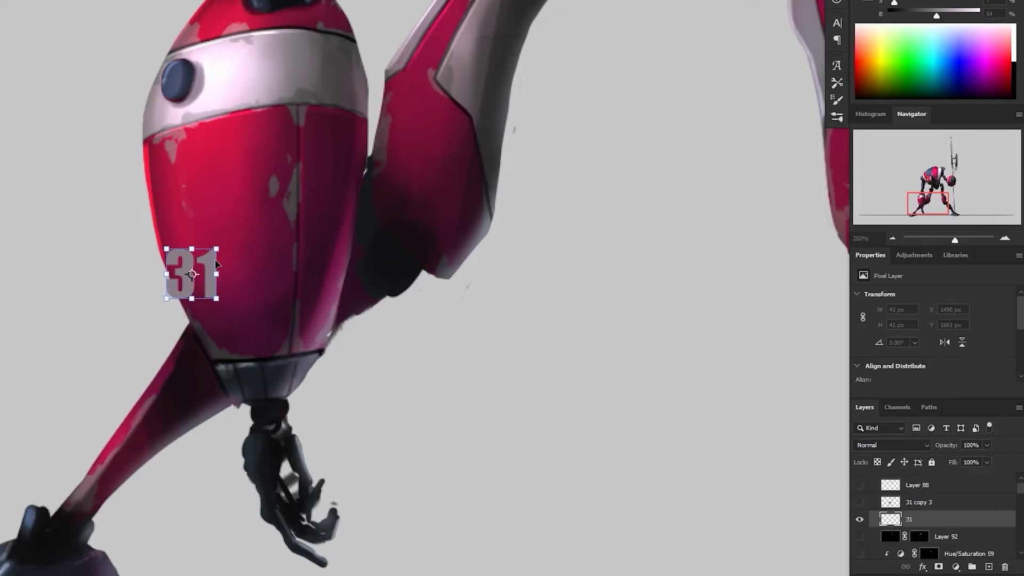
pyautogui.moveTo(228, 245); pyautogui.dragTo(185, 284)
pyautogui.rightClick(205, 271)
pyautogui.click(227, 326)
pyautogui.rightClick(181, 288)
pyautogui.click(203, 295)
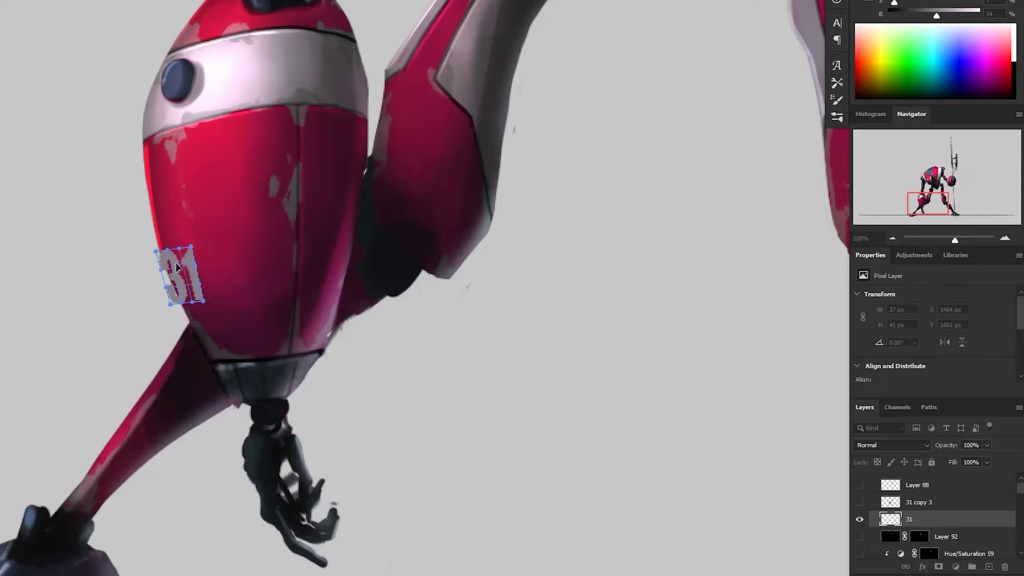
pyautogui.press('Return')
# - Fine-tune the position and shape of the number 31 on the forearm's red armour
pyautogui.keyDown('ctrl'); pyautogui.keyDown('alt'); pyautogui.click(387, 396); pyautogui.keyUp('alt'); pyautogui.keyUp('ctrl')
pyautogui.keyDown('ctrl'); pyautogui.keyDown('alt'); pyautogui.click(386, 396); pyautogui.keyUp('alt'); pyautogui.keyUp('ctrl')
pyautogui.scroll(-1, 520, 485)
pyautogui.scroll(3, 436, 439)
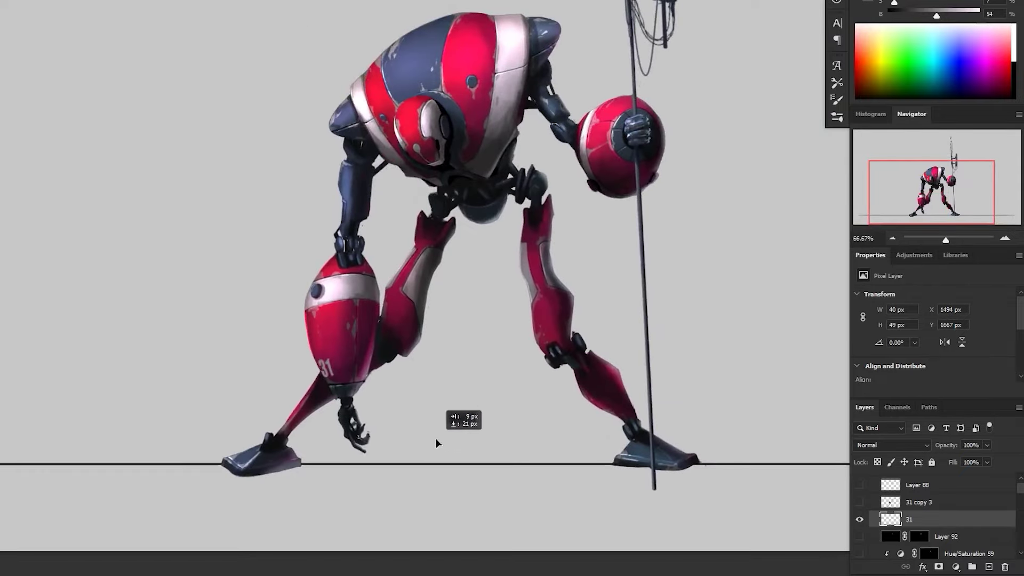
pyautogui.scroll(-1, 365, 415)
pyautogui.scroll(1, 420, 463)
pyautogui.moveTo(411, 452); pyautogui.dragTo(404, 436)
pyautogui.scroll(-1, 413, 460)
pyautogui.scroll(1, 373, 400)
pyautogui.hotkey('ctrl', 't')
pyautogui.moveTo(354, 401); pyautogui.dragTo(352, 403)
pyautogui.press('Return')
# - Add a layer mask to the 31 layer and brush parts of the number away to make it look worn
pyautogui.click(938, 566)
pyautogui.scroll(1, 326, 390)
pyautogui.press('x')
pyautogui.moveTo(263, 305); pyautogui.dragTo(295, 334)
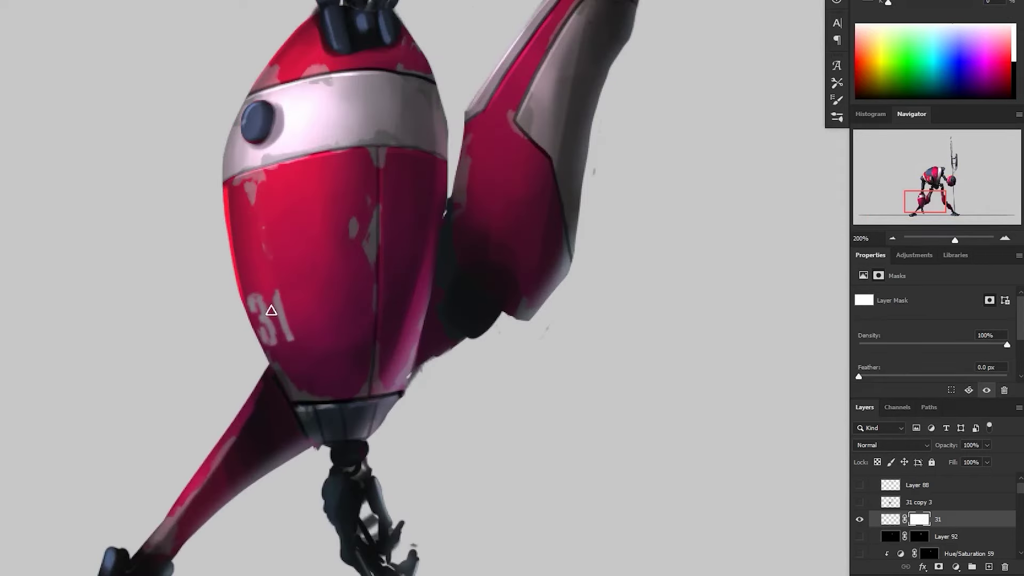
pyautogui.scroll(-2, 335, 338)
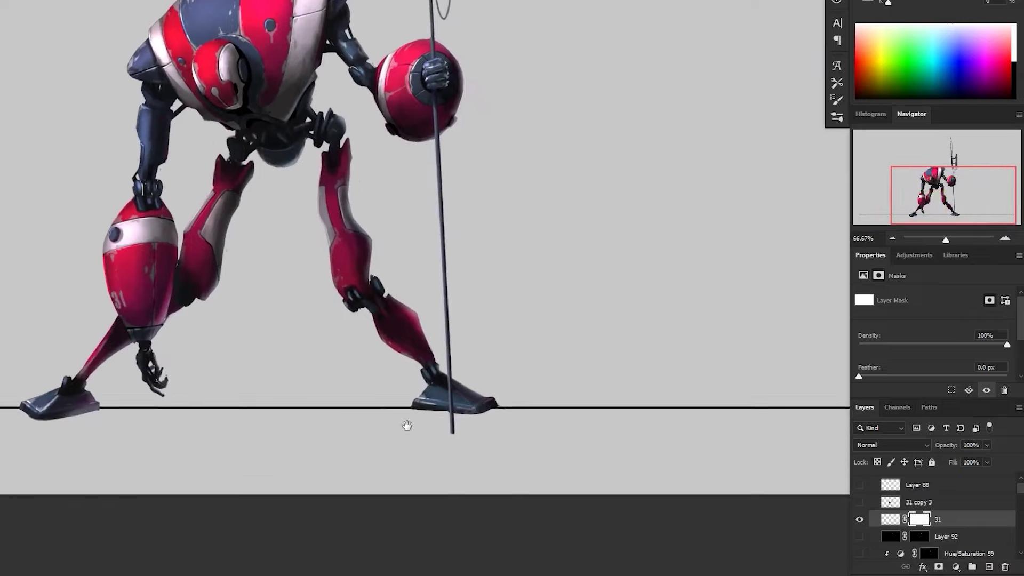
pyautogui.scroll(-1, 599, 468)
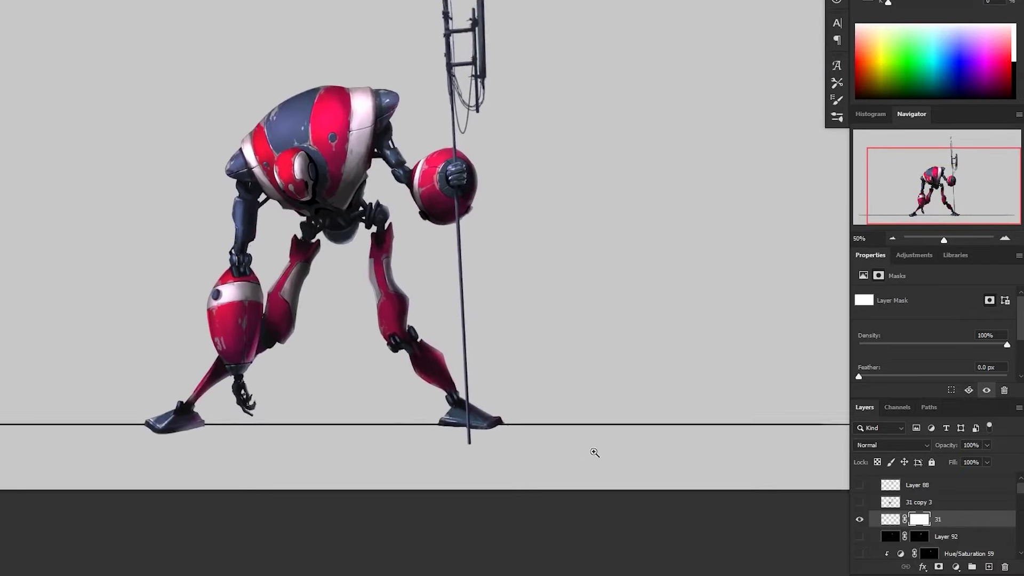
# - Create a new layer for the lights and give it an Outer Glow in cyan 00deff
pyautogui.click(983, 567)
pyautogui.click(837, 116)
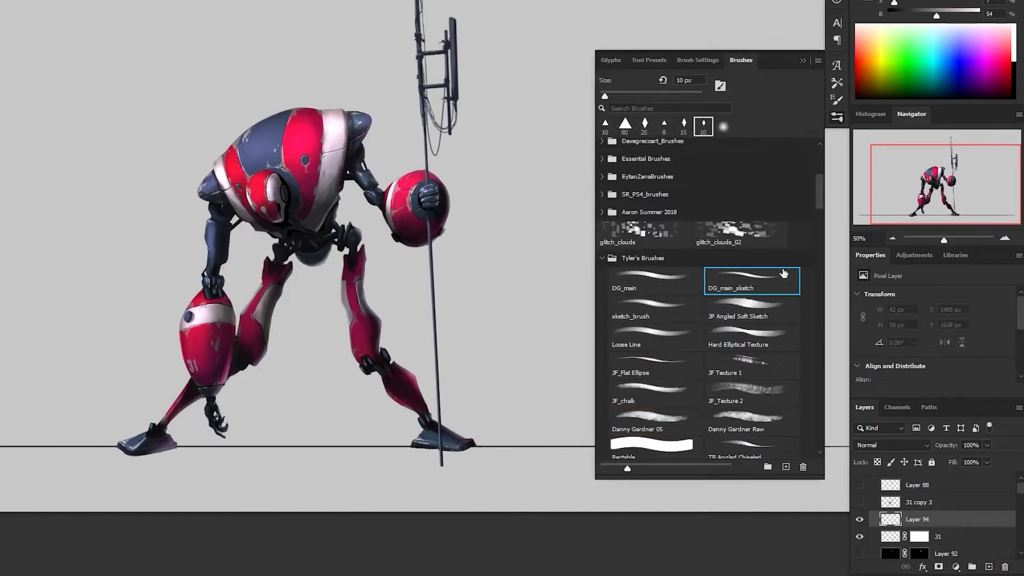
pyautogui.rightClick(927, 524)
pyautogui.click(930, 9)
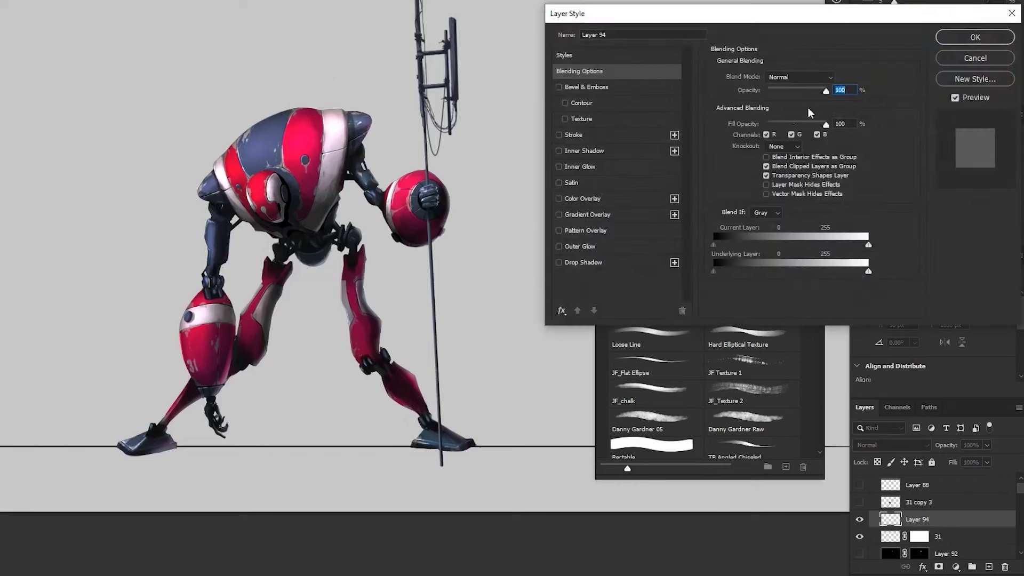
pyautogui.click(595, 245)
pyautogui.click(741, 119)
pyautogui.click(729, 287)
pyautogui.moveTo(729, 288); pyautogui.dragTo(729, 332)
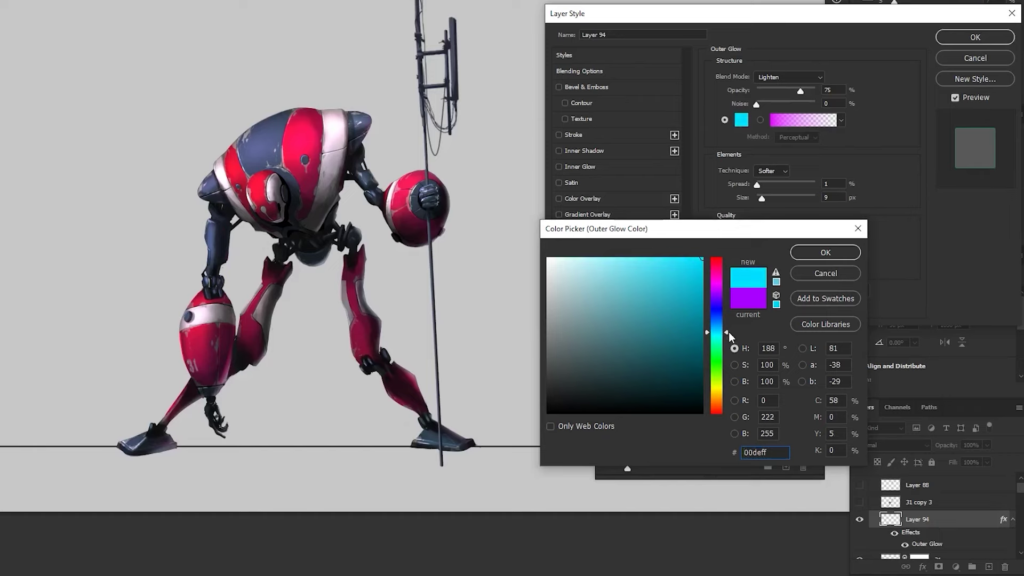
pyautogui.press('Return')
pyautogui.press('Return')
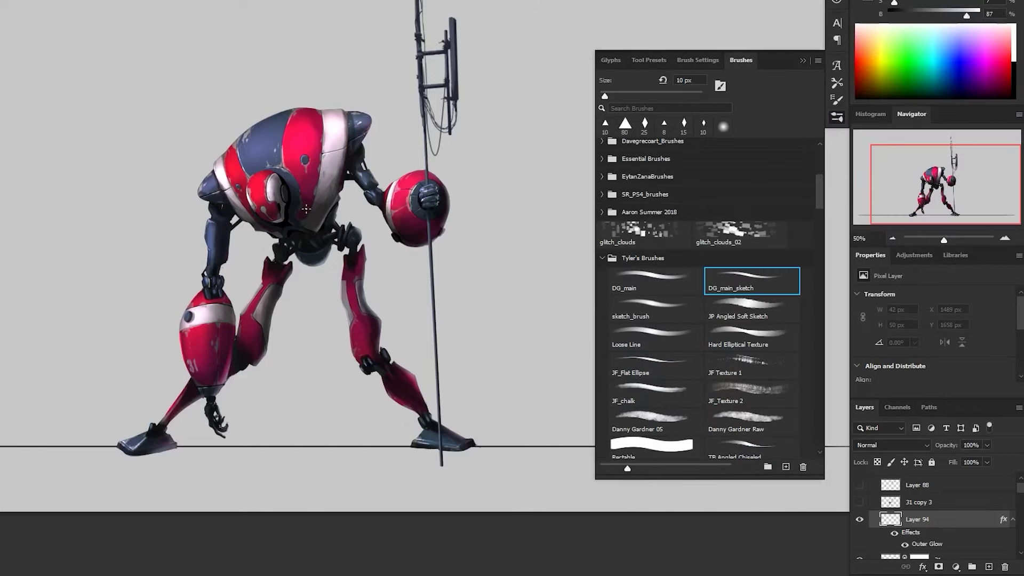
# - Paint a small glowing eye light on the front of the head with the 10 px DG_main_sketch brush
pyautogui.moveTo(302, 237); pyautogui.dragTo(301, 251)
pyautogui.scroll(2, 302, 231)
pyautogui.scroll(1, 302, 283)
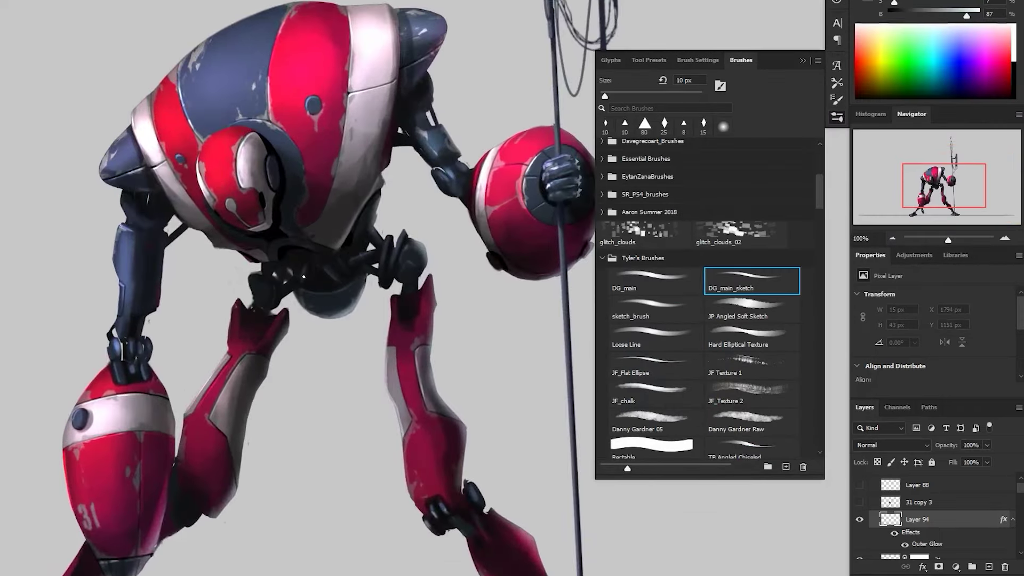
pyautogui.scroll(2, 301, 298)
pyautogui.moveTo(234, 230); pyautogui.dragTo(234, 246)
pyautogui.moveTo(198, 242); pyautogui.dragTo(200, 234)
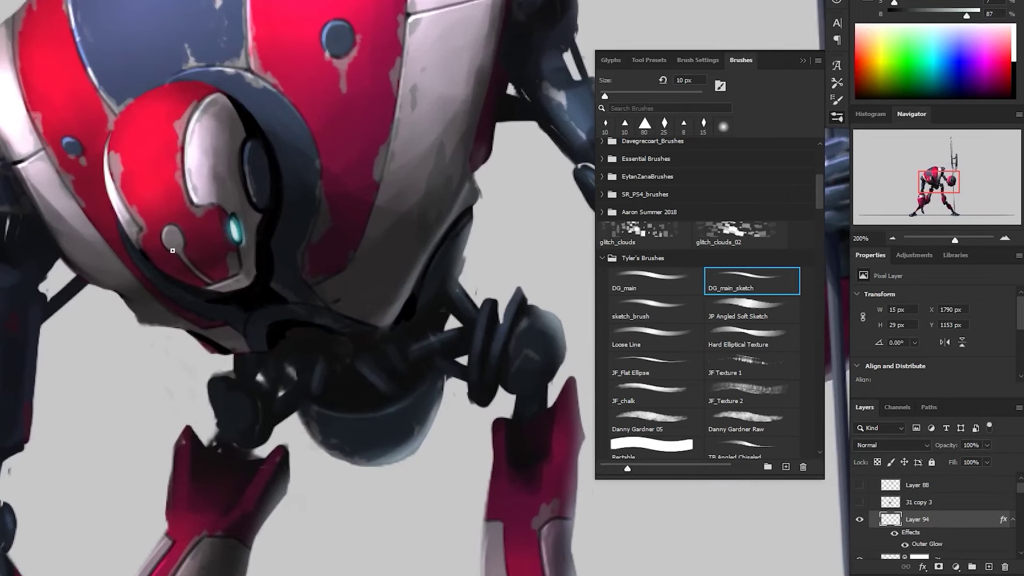
# - Paint a larger glowing oval light with a ring around it at the torso's lower front, below the head
pyautogui.scroll(-5, 156, 266)
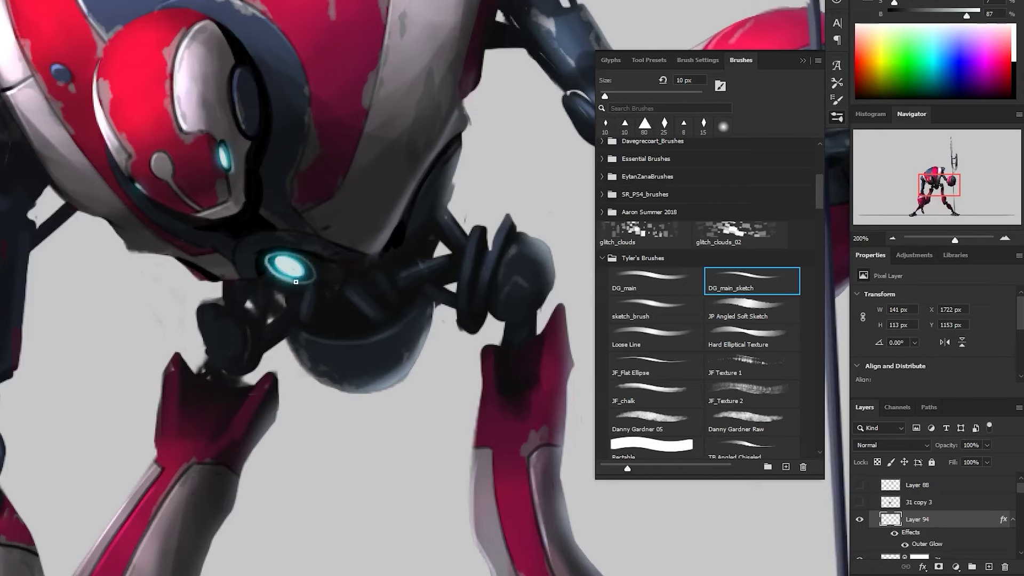
pyautogui.moveTo(268, 256); pyautogui.dragTo(312, 270)
pyautogui.scroll(-2, 333, 265)
pyautogui.scroll(2, 320, 259)
# - Lasso the large oval light below the head and adjust its shape with Free Transform
pyautogui.press('l')
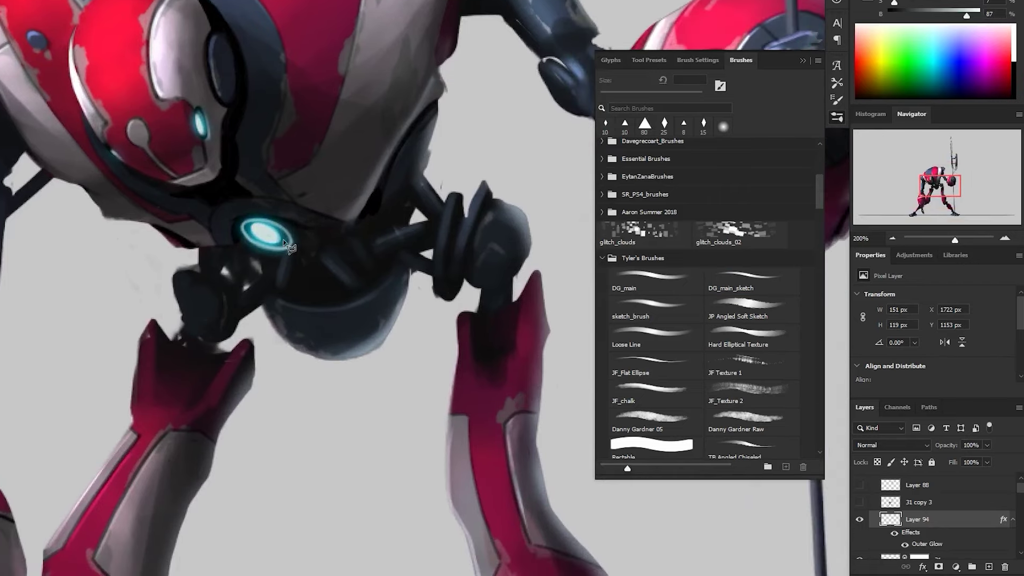
pyautogui.moveTo(266, 248)
pyautogui.mouseDown()
pyautogui.moveTo(283, 243)
pyautogui.moveTo(315, 275)
pyautogui.moveTo(307, 281)
pyautogui.moveTo(349, 288)
pyautogui.mouseUp()
pyautogui.hotkey('ctrl', 'd')
pyautogui.scroll(-2, 359, 267)
pyautogui.doubleClick(359, 264)
pyautogui.hotkey('ctrl', 't')
pyautogui.moveTo(288, 249); pyautogui.dragTo(297, 251)
pyautogui.press('Return')
pyautogui.hotkey('ctrl', 'd')
pyautogui.scroll(-2, 443, 373)
pyautogui.moveTo(430, 450); pyautogui.dragTo(437, 421)
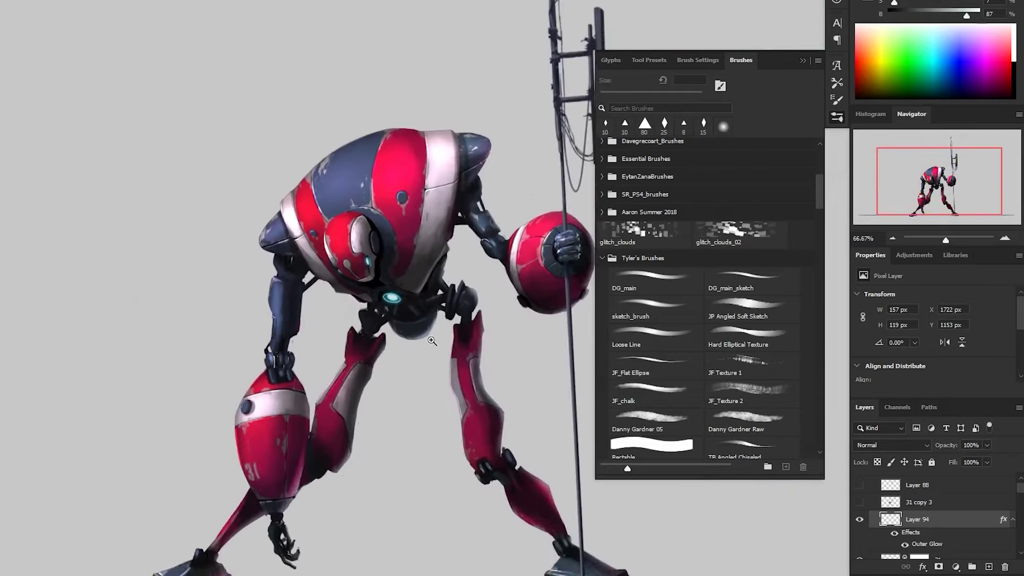
# - Paint two smaller glowing lights, one near the hip joint and one just under the head, and close the brush list
pyautogui.scroll(2, 443, 373)
pyautogui.press('b')
pyautogui.moveTo(436, 183); pyautogui.dragTo(430, 193)
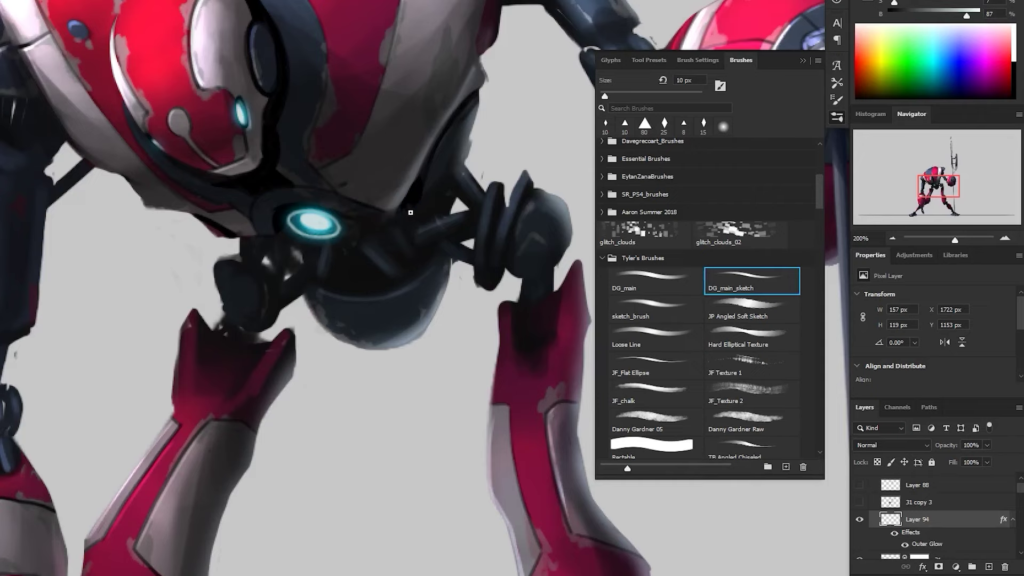
pyautogui.scroll(-2, 414, 203)
pyautogui.scroll(2, 248, 233)
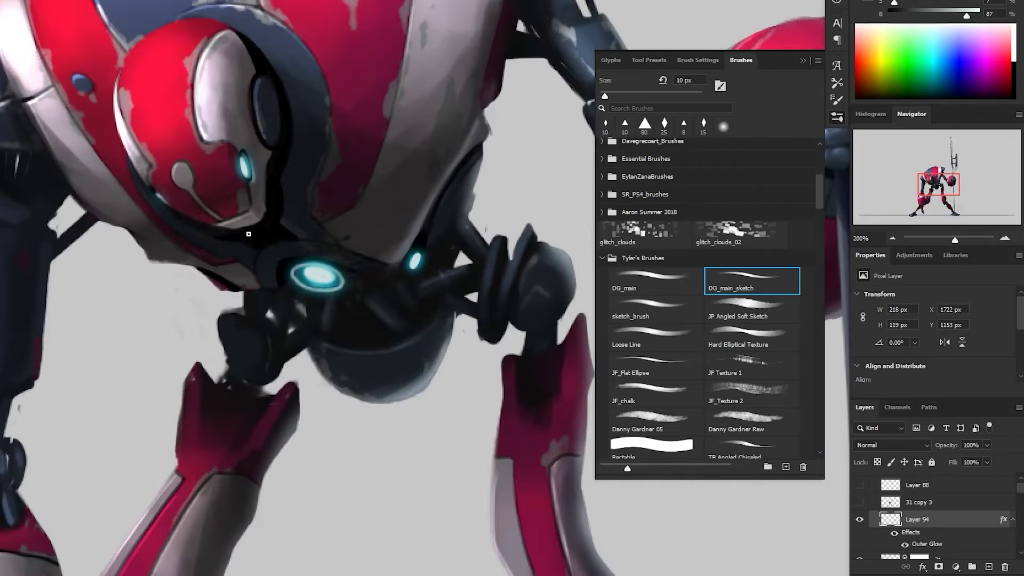
pyautogui.moveTo(277, 232); pyautogui.dragTo(281, 223)
pyautogui.scroll(-3, 492, 345)
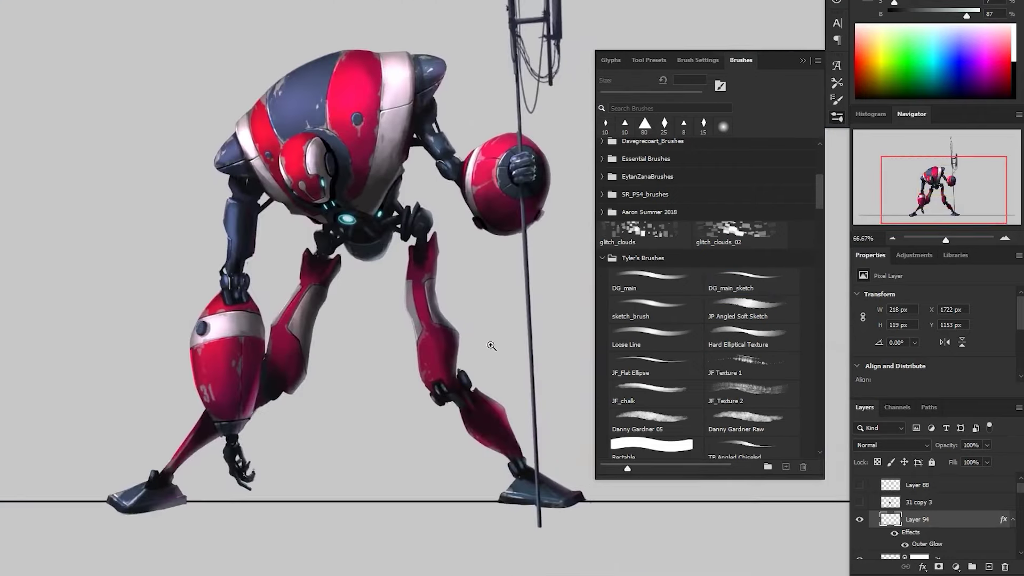
pyautogui.scroll(3, 364, 231)
pyautogui.press('b')
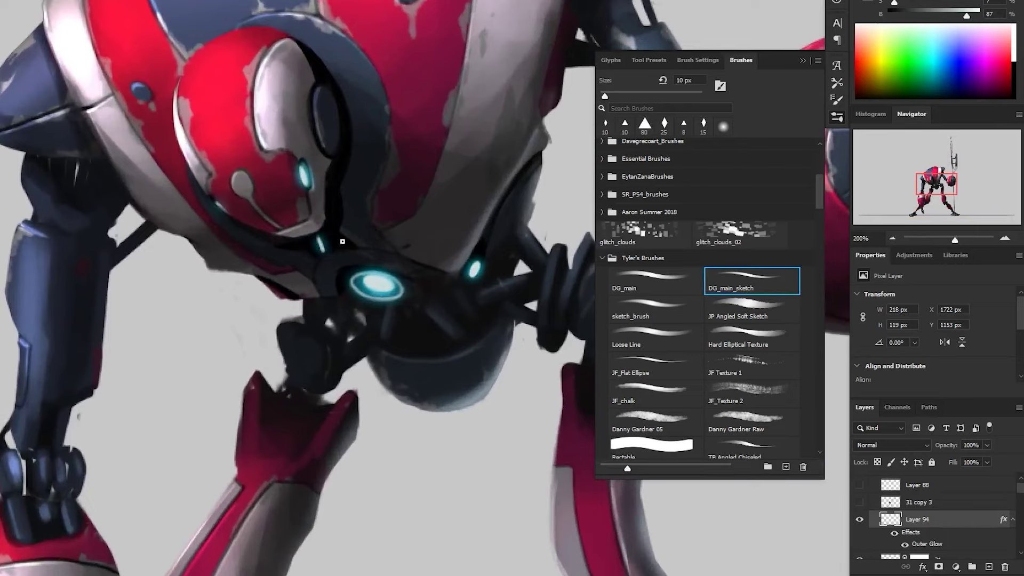
pyautogui.scroll(-3, 359, 254)
pyautogui.moveTo(490, 448); pyautogui.dragTo(468, 409)
pyautogui.scroll(-1, 455, 457)
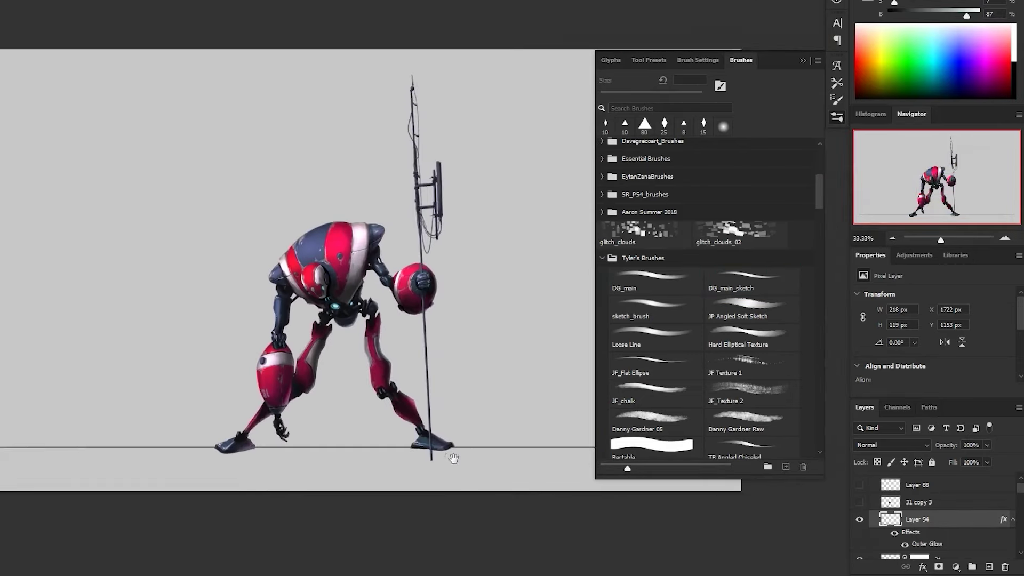
pyautogui.moveTo(455, 457); pyautogui.dragTo(402, 448)
pyautogui.click(803, 60)
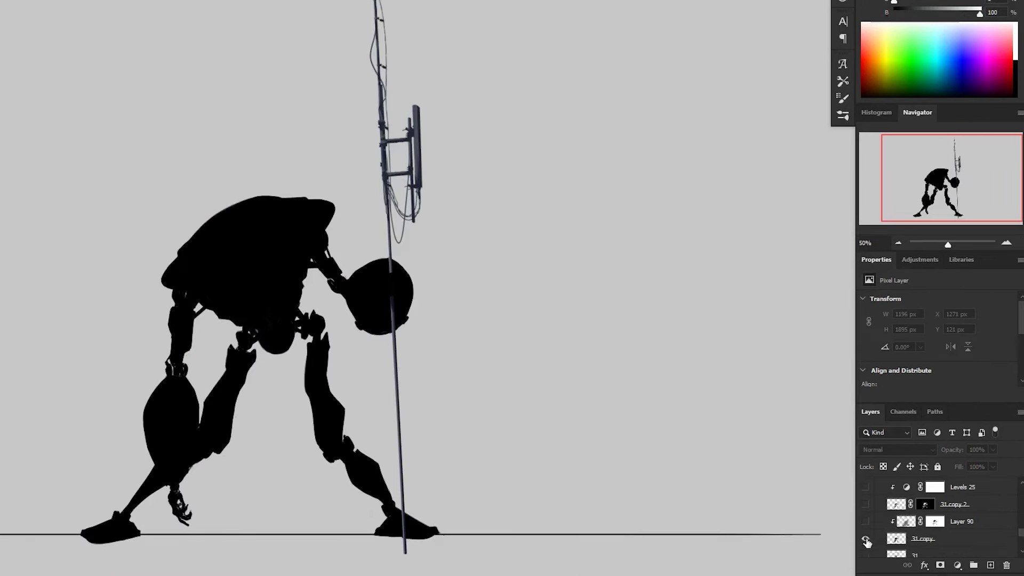
# - Toggle the 31 copy silhouette and the clipped Layer 90 on and off to compare the flat silhouette with its dark shading
pyautogui.click(866, 539)
pyautogui.click(866, 539)
pyautogui.click(865, 521)
pyautogui.click(865, 523)
pyautogui.click(865, 523)
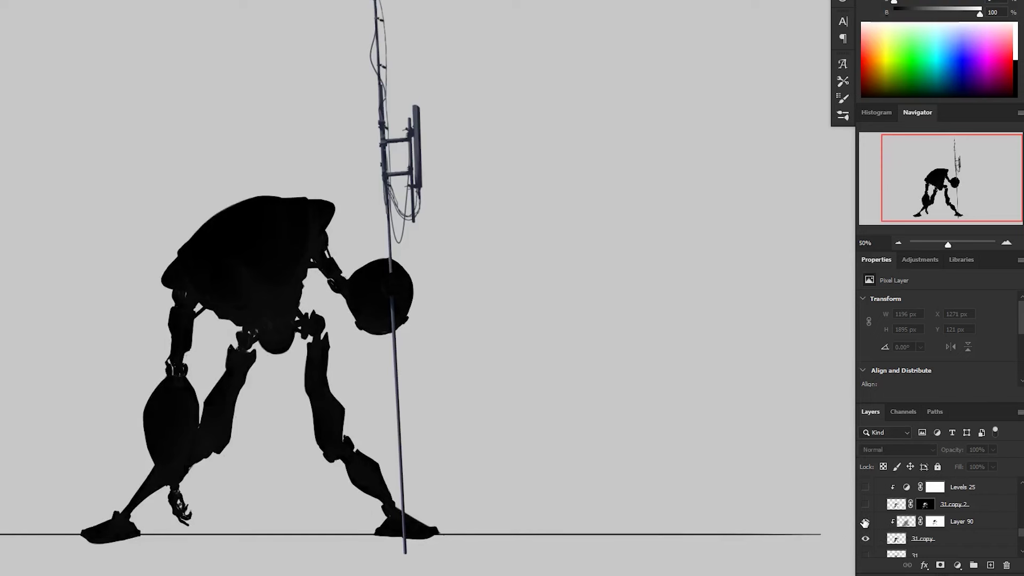
pyautogui.click(865, 523)
pyautogui.click(864, 523)
pyautogui.click(864, 523)
pyautogui.click(865, 523)
pyautogui.click(865, 522)
pyautogui.click(865, 522)
# - Show the masked 31 copy 2 layer and compare the robot with and without it and Layer 90
pyautogui.click(864, 506)
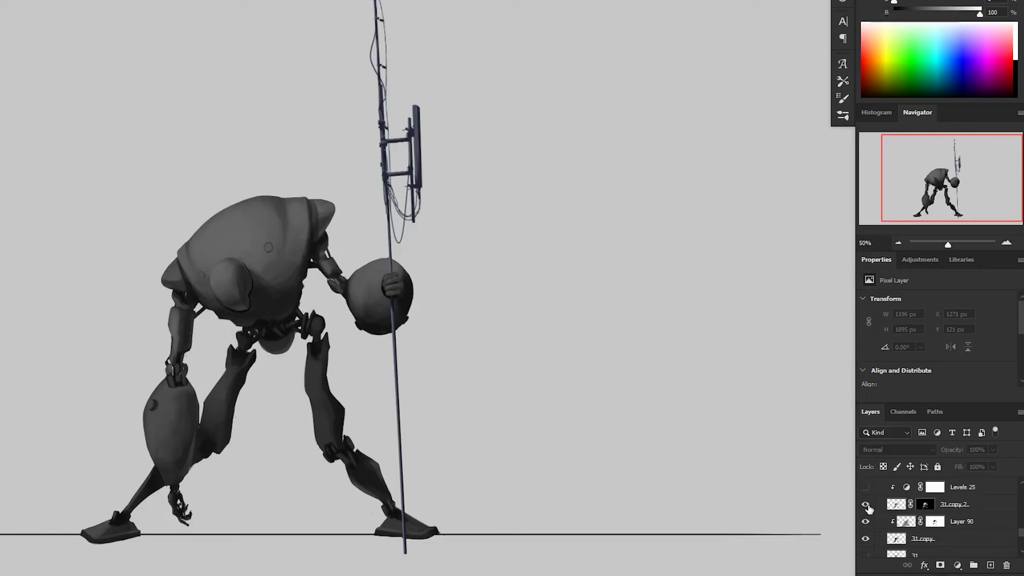
pyautogui.click(866, 505)
pyautogui.click(866, 506)
pyautogui.click(866, 523)
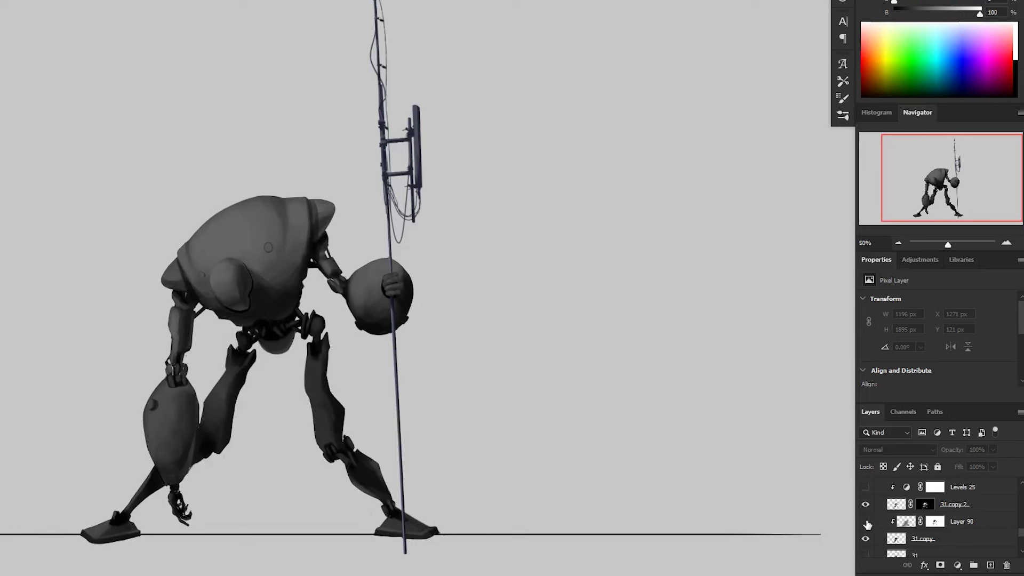
pyautogui.click(866, 523)
pyautogui.click(866, 523)
pyautogui.click(865, 523)
pyautogui.click(866, 526)
pyautogui.click(866, 525)
pyautogui.click(866, 525)
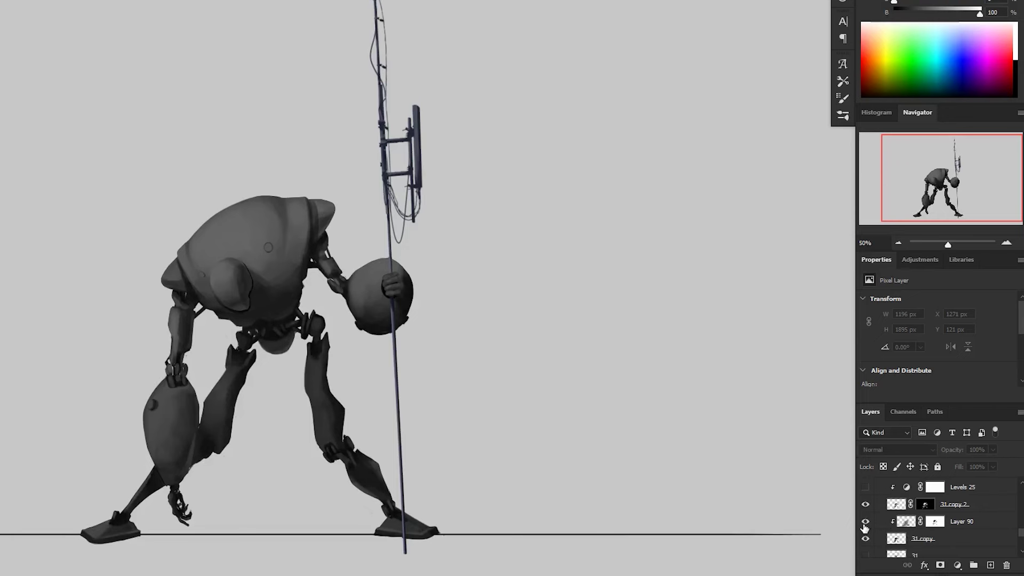
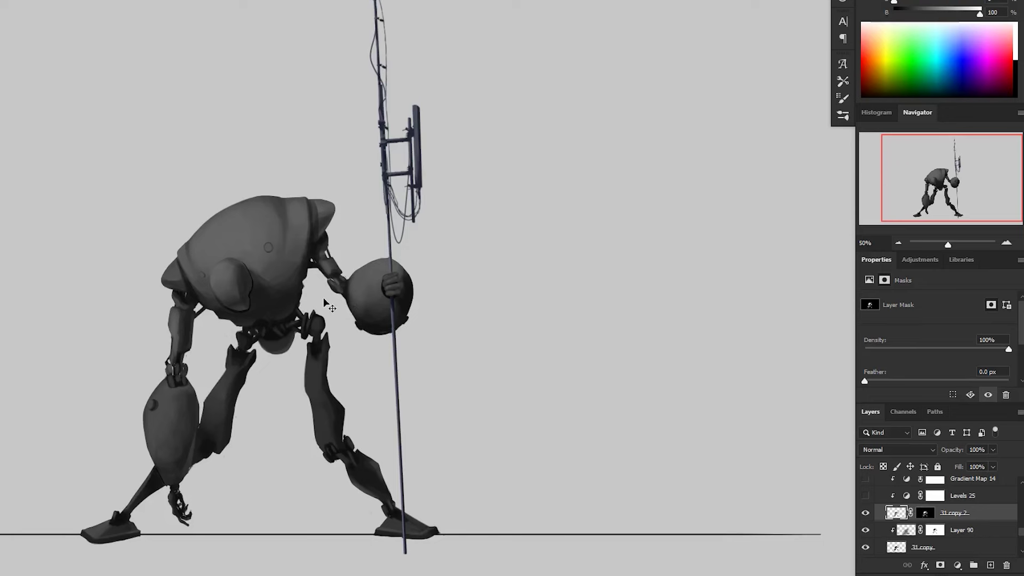
# - Isolate the masked 31 copy 2 layer by hiding Layer 90 and 31 copy, then show both again to examine the combined shading
pyautogui.click(865, 530)
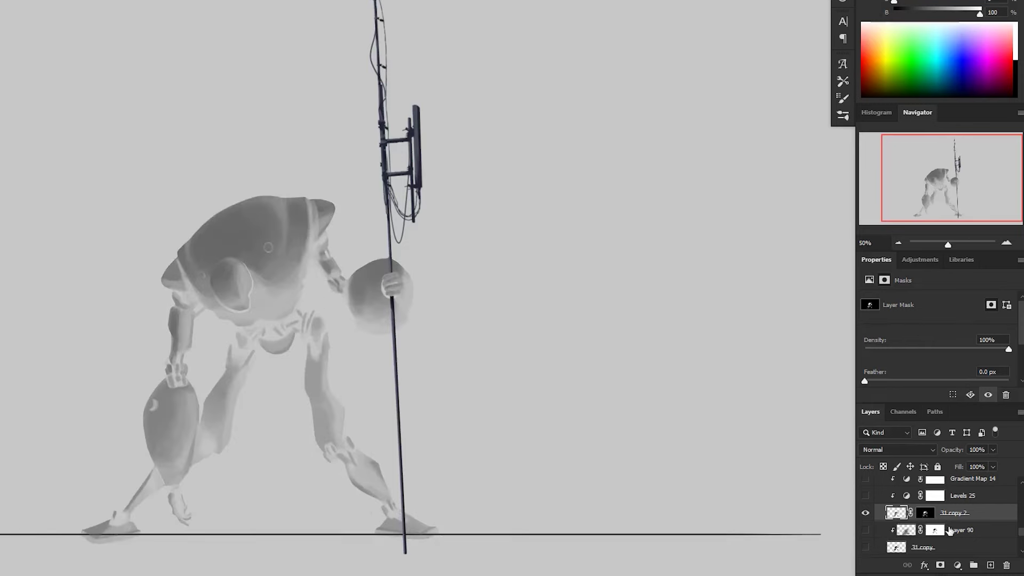
pyautogui.click(1022, 549)
pyautogui.moveTo(1022, 551); pyautogui.dragTo(1020, 566)
pyautogui.moveTo(864, 532); pyautogui.dragTo(865, 549)
pyautogui.press('z')
pyautogui.moveTo(293, 374); pyautogui.dragTo(374, 374)
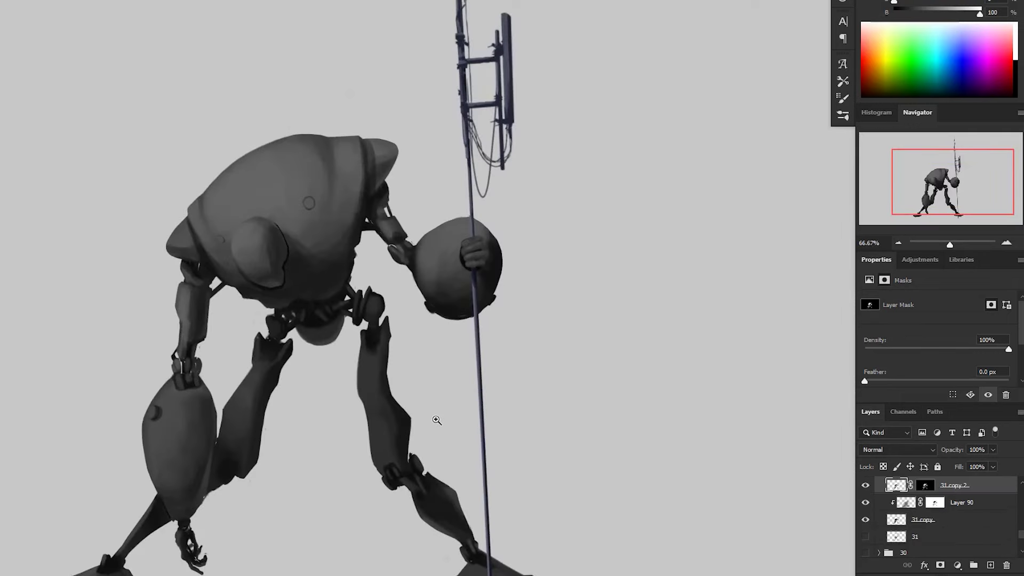
pyautogui.keyDown('alt'); pyautogui.click(516, 450); pyautogui.keyUp('alt')
pyautogui.moveTo(517, 450); pyautogui.dragTo(479, 444)
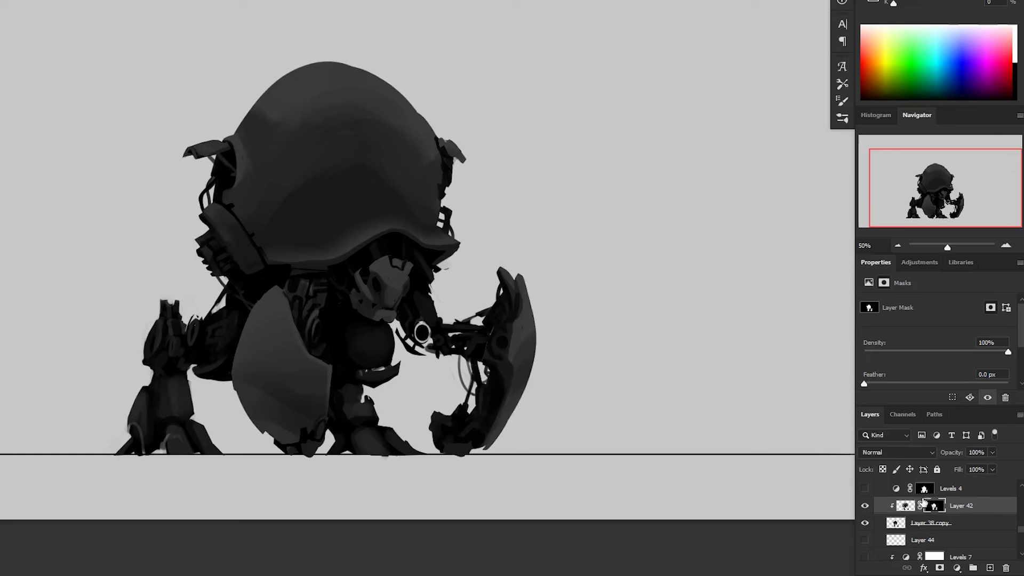
# - Hide Layer 42 on the domed robot and toggle Layer 38 copy to examine the base silhouette
pyautogui.click(866, 506)
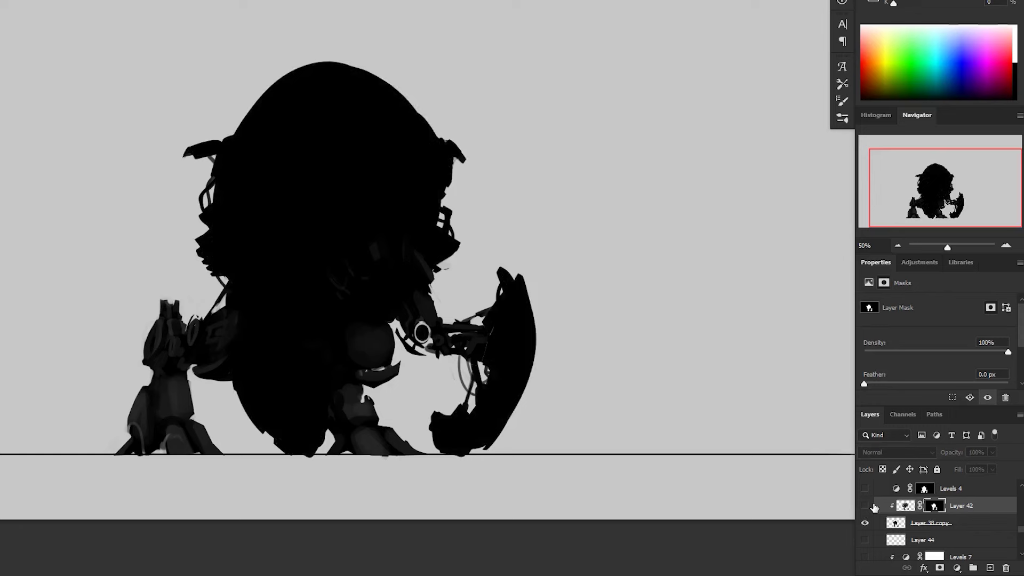
pyautogui.click(865, 523)
pyautogui.click(865, 523)
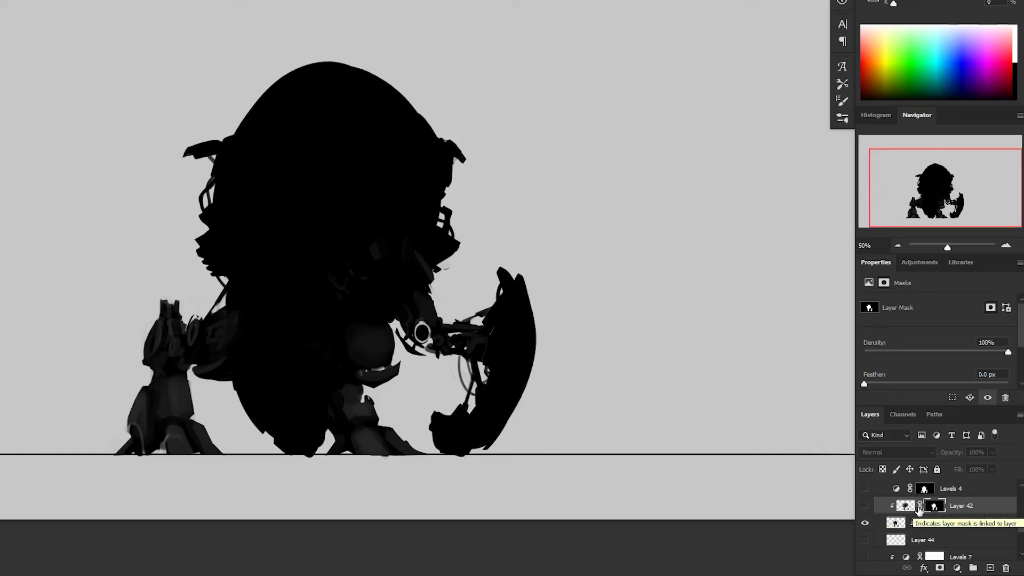
pyautogui.click(865, 523)
pyautogui.click(865, 523)
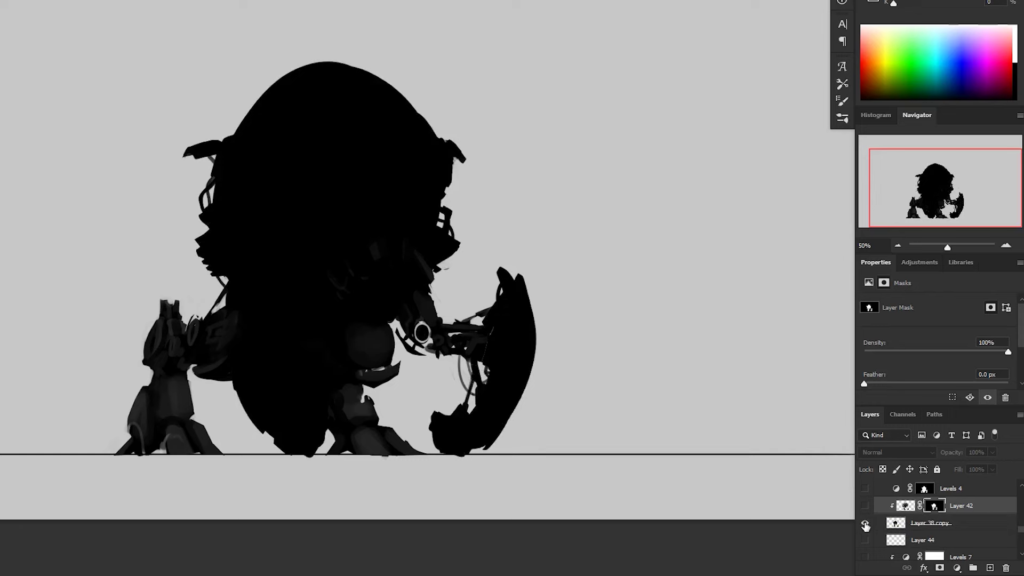
# - Hide the layers beneath Layer 38 copy, show the clipped Layer 42 again, and view its layer mask on its own
pyautogui.moveTo(1020, 529); pyautogui.dragTo(1018, 550)
pyautogui.moveTo(865, 520); pyautogui.dragTo(865, 536)
pyautogui.moveTo(1020, 538); pyautogui.dragTo(1020, 528)
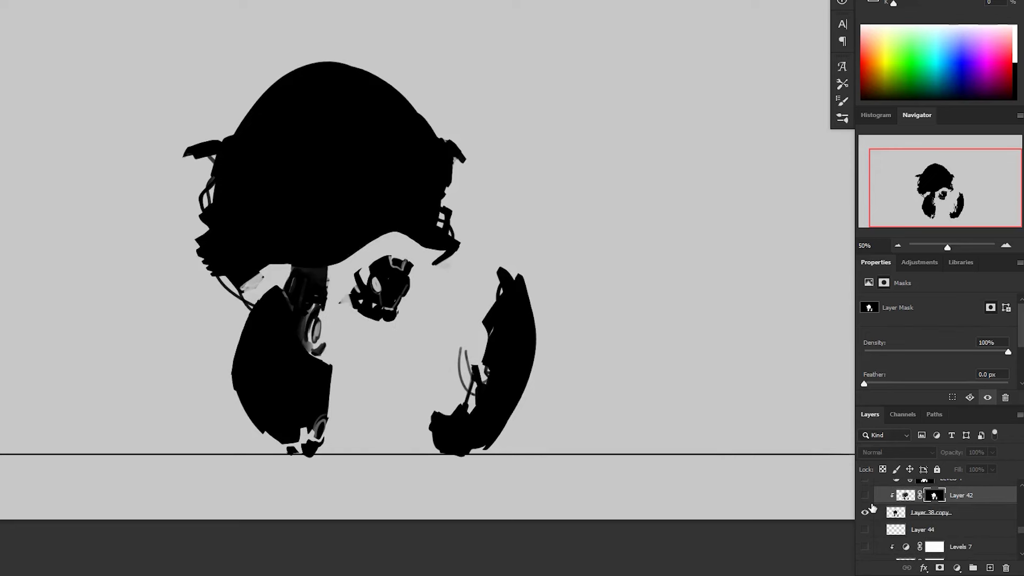
pyautogui.click(865, 496)
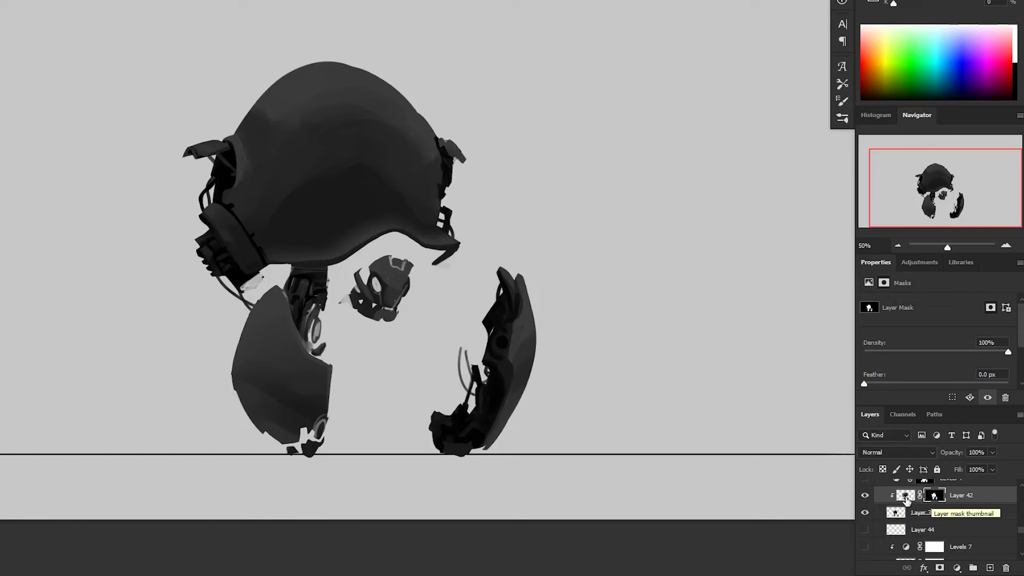
pyautogui.keyDown('alt'); pyautogui.click(945, 496); pyautogui.keyUp('alt')
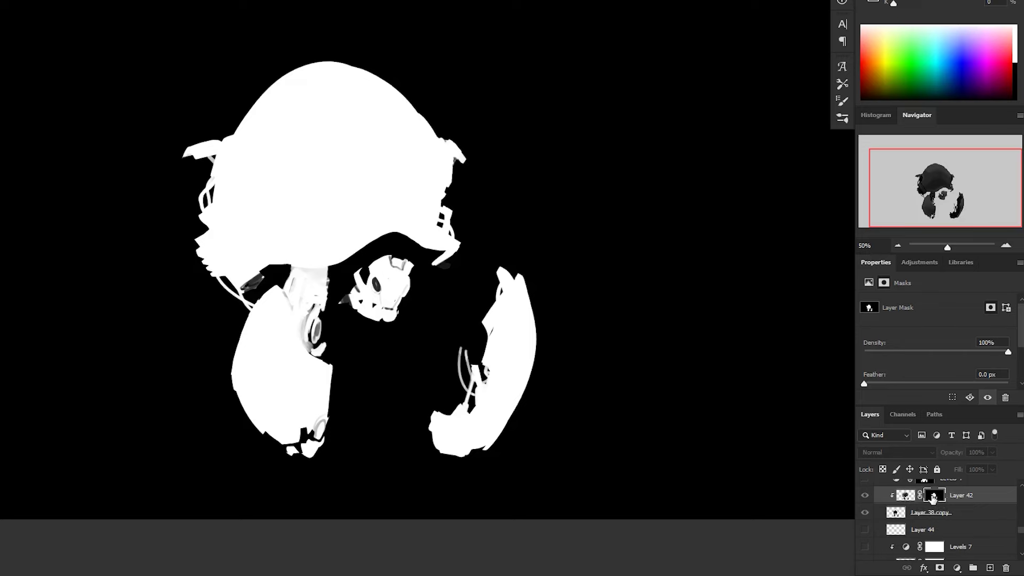
# - Leave the mask-only view of Layer 42, toggle the layer's visibility, and briefly disable its layer mask to compare the shading
pyautogui.keyDown('alt'); pyautogui.click(934, 500); pyautogui.keyUp('alt')
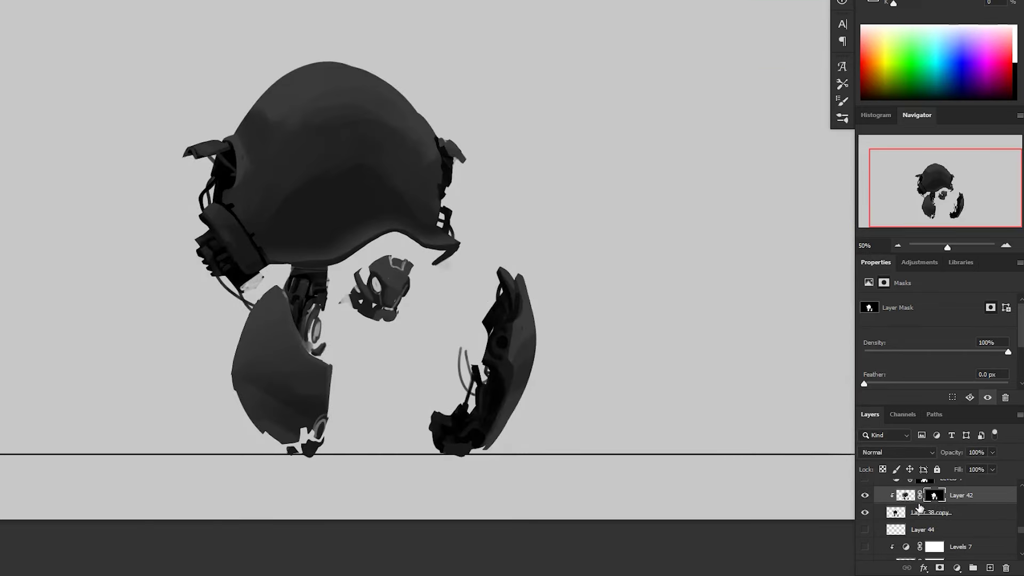
pyautogui.click(864, 496)
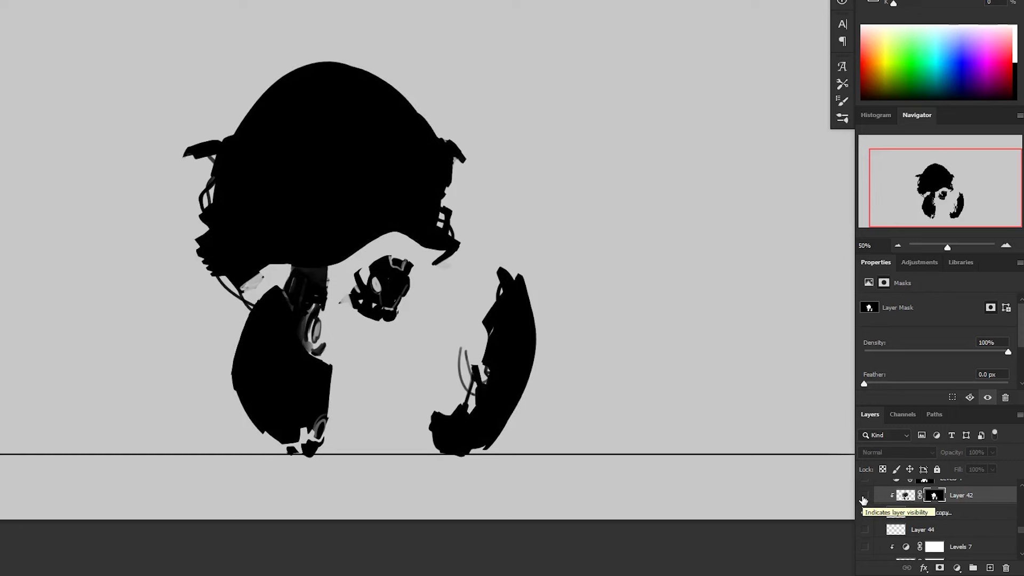
pyautogui.click(864, 496)
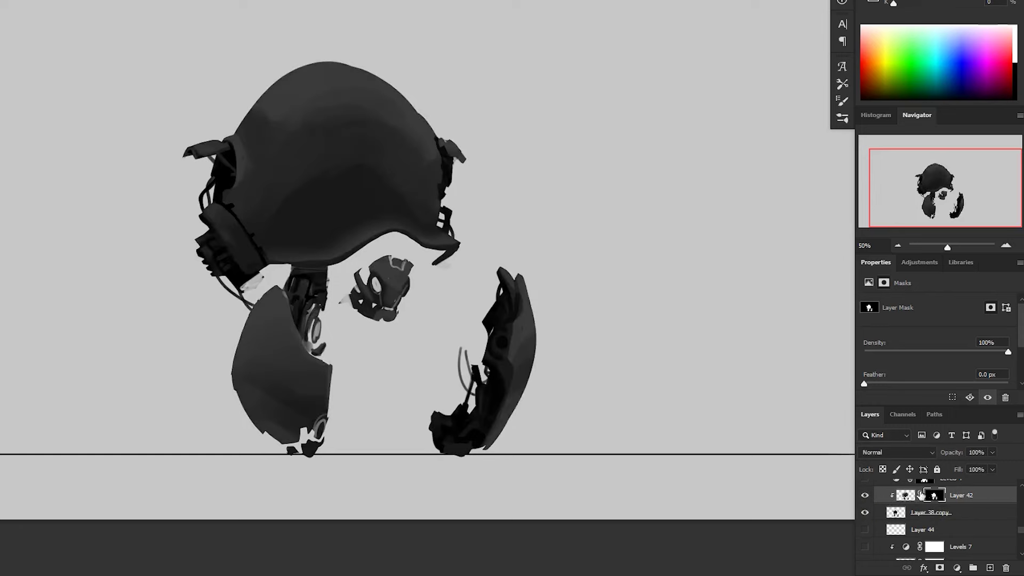
pyautogui.click(906, 496)
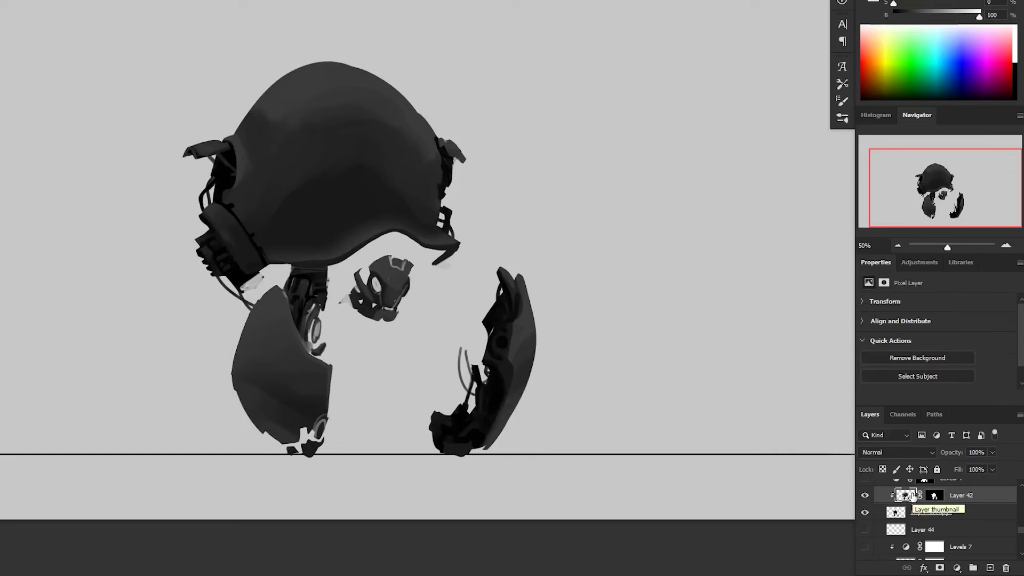
pyautogui.keyDown('shift'); pyautogui.click(934, 497); pyautogui.keyUp('shift')
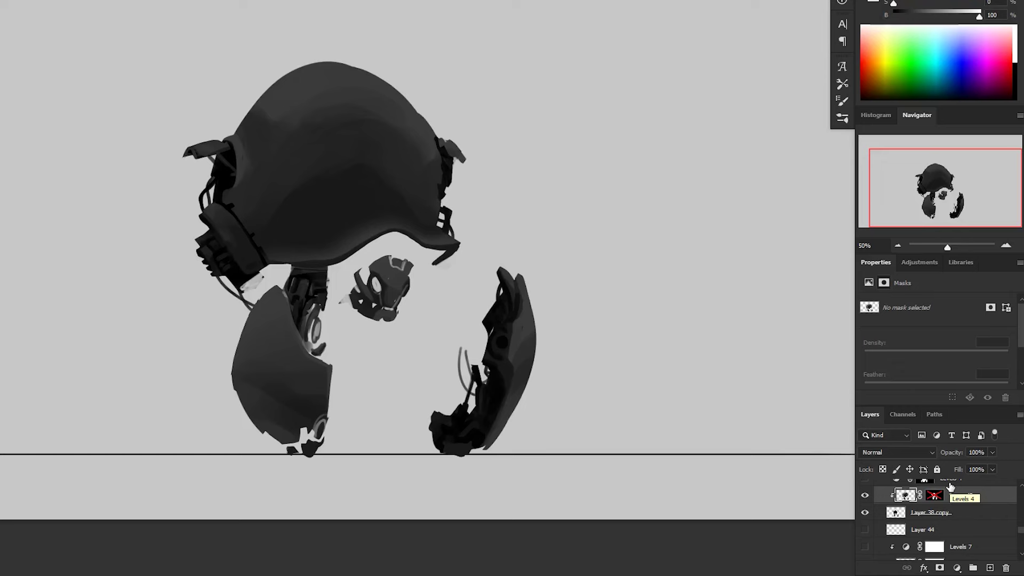
pyautogui.hotkey('ctrl', 'z')
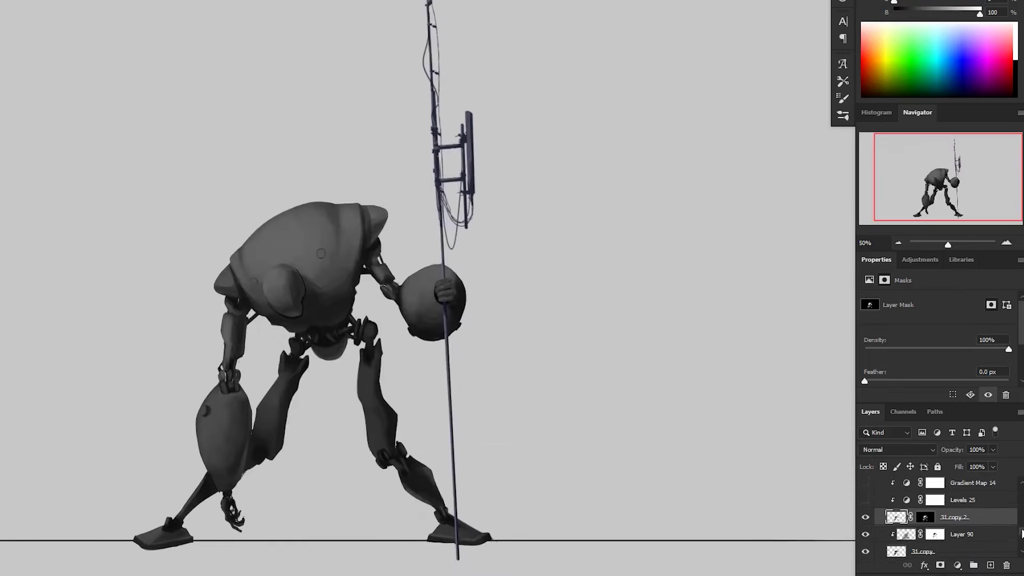
# - Select the 31 copy 2 layer of the crouching robot and toggle its visibility to check its contribution
pyautogui.scroll(3, 950, 536)
pyautogui.click(950, 536)
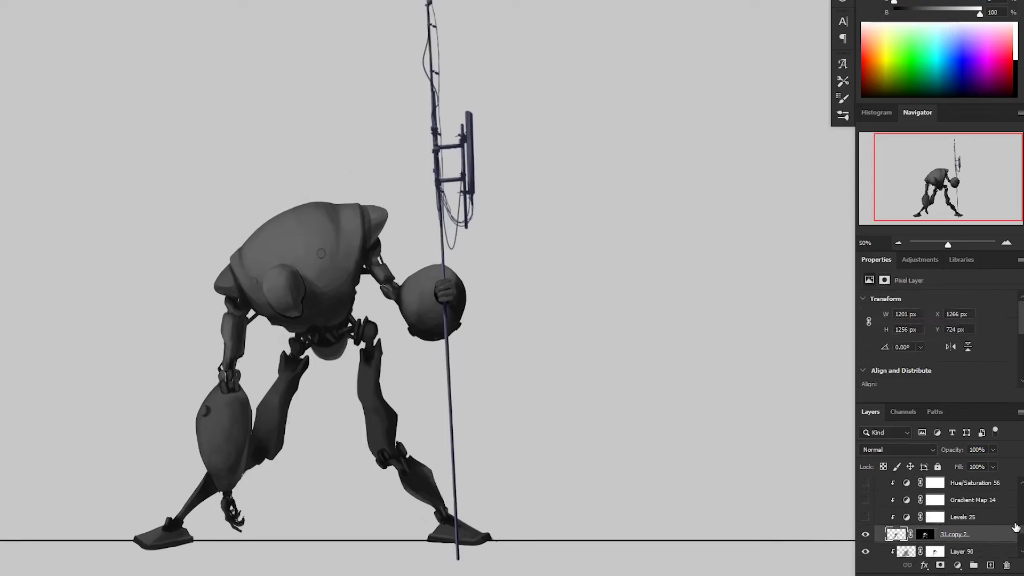
pyautogui.scroll(1, 917, 526)
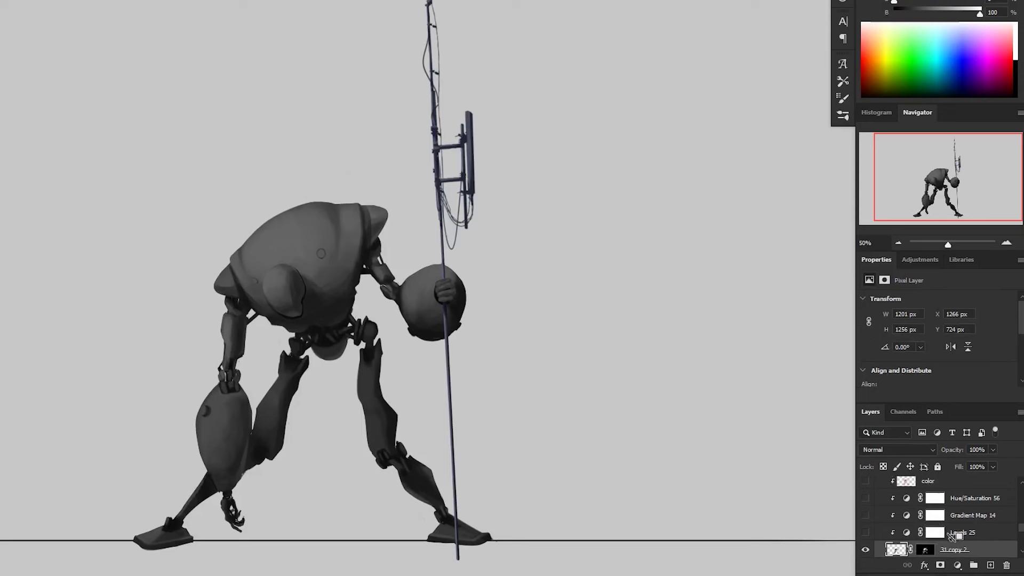
pyautogui.click(865, 550)
pyautogui.click(866, 550)
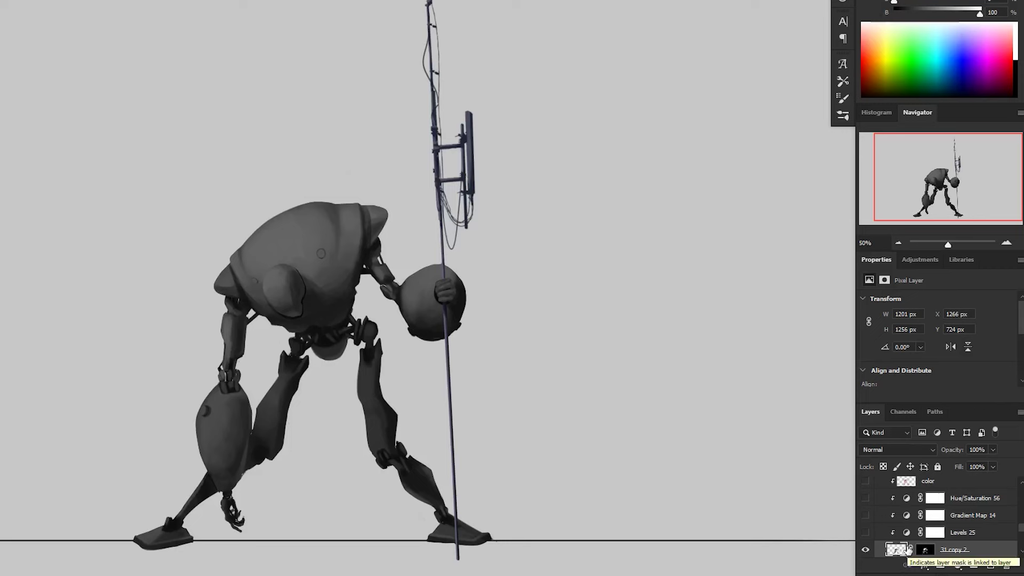
# - Show the clipped Levels 25 adjustment, compare the robot with and without it, and review its input level settings
pyautogui.click(865, 533)
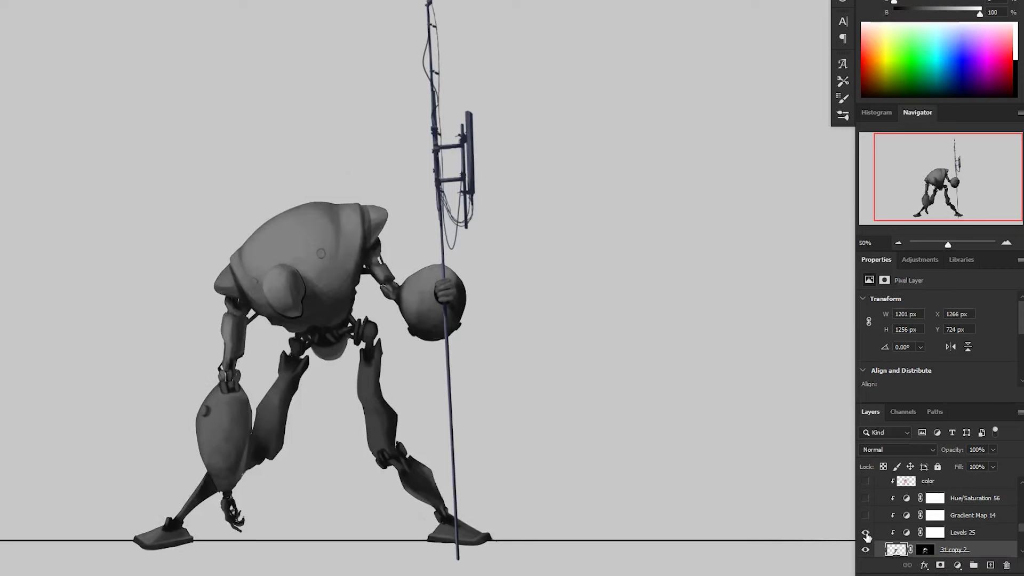
pyautogui.click(956, 535)
pyautogui.click(866, 532)
pyautogui.click(865, 532)
pyautogui.keyDown('alt'); pyautogui.click(520, 456); pyautogui.keyUp('alt')
pyautogui.click(867, 533)
pyautogui.click(867, 532)
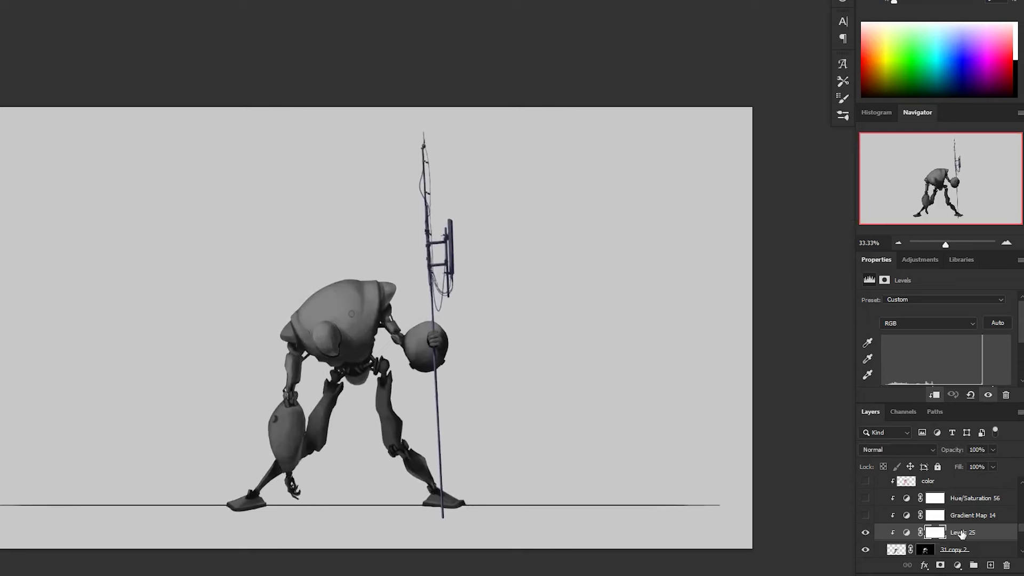
pyautogui.scroll(-2, 1019, 346)
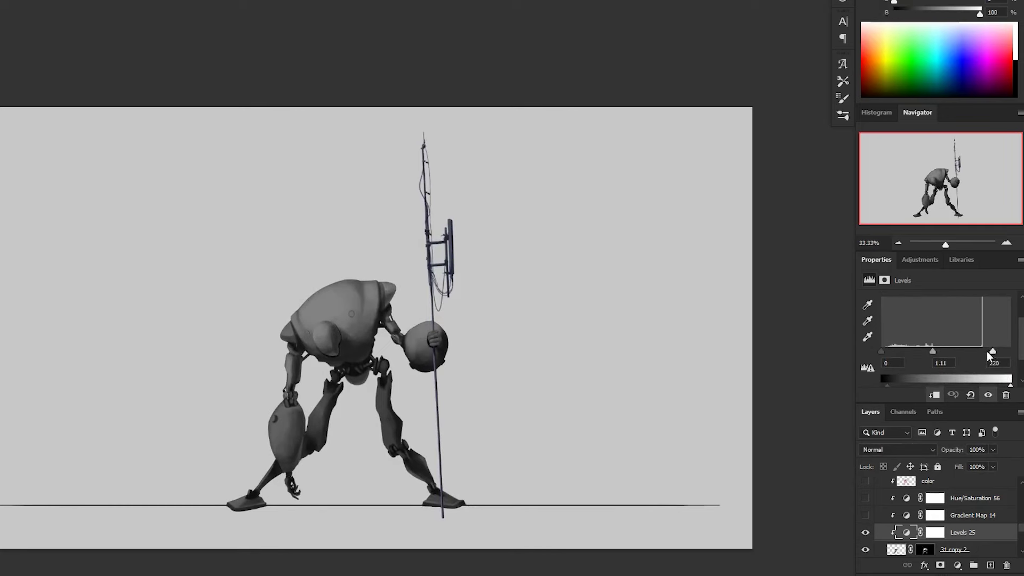
# - Show the clipped Gradient Map 14 adjustment on the robot and select it to examine the crimson colouring
pyautogui.click(865, 516)
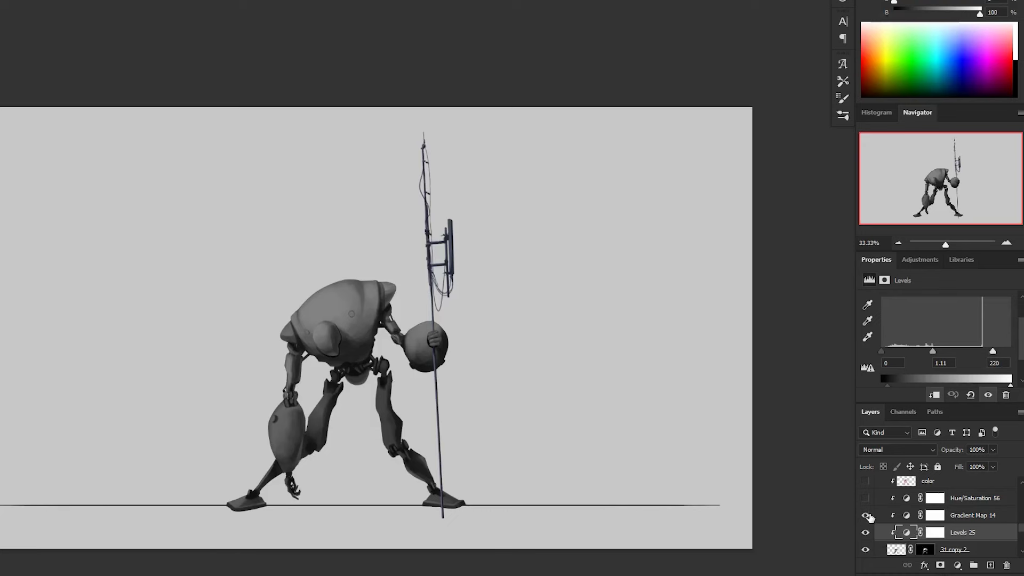
pyautogui.click(959, 515)
pyautogui.moveTo(471, 405); pyautogui.dragTo(448, 384)
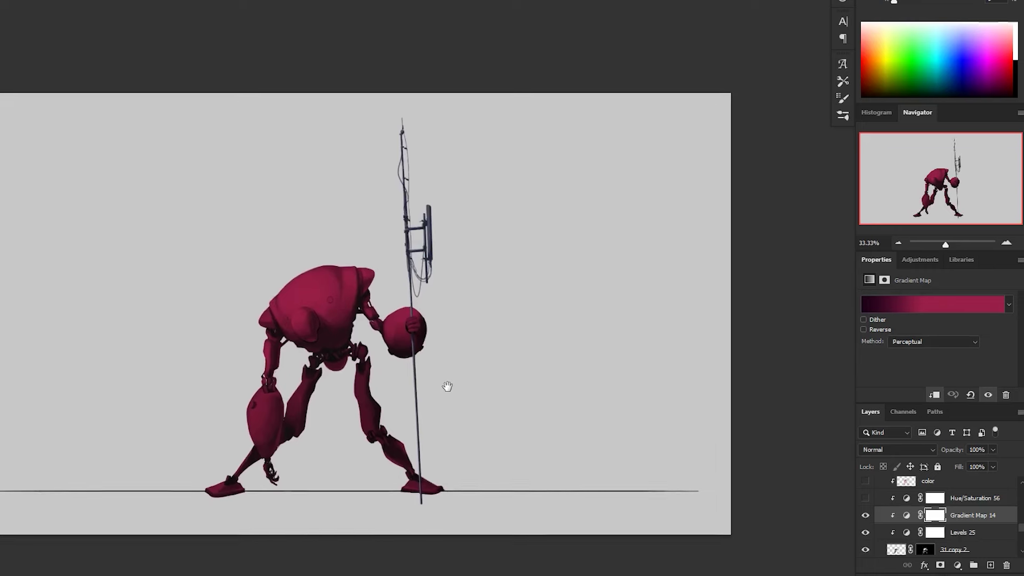
pyautogui.click(408, 419)
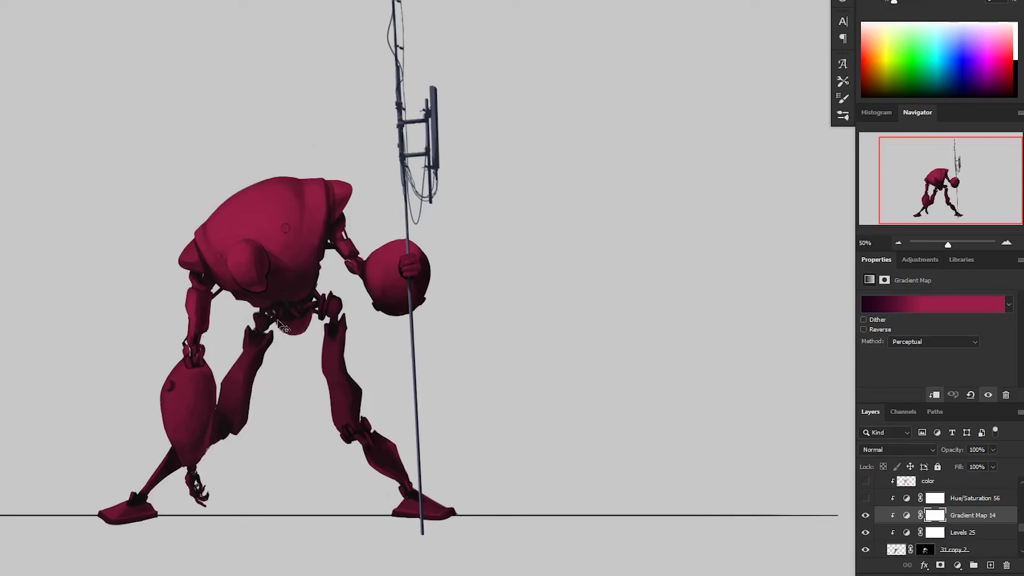
# - Open Gradient Map 14's gradient for editing, try the dark blue #0a3142 on the middle stop, and shift that stop toward the crimson end
pyautogui.click(907, 516)
pyautogui.click(925, 308)
pyautogui.moveTo(579, 0); pyautogui.dragTo(606, 80)
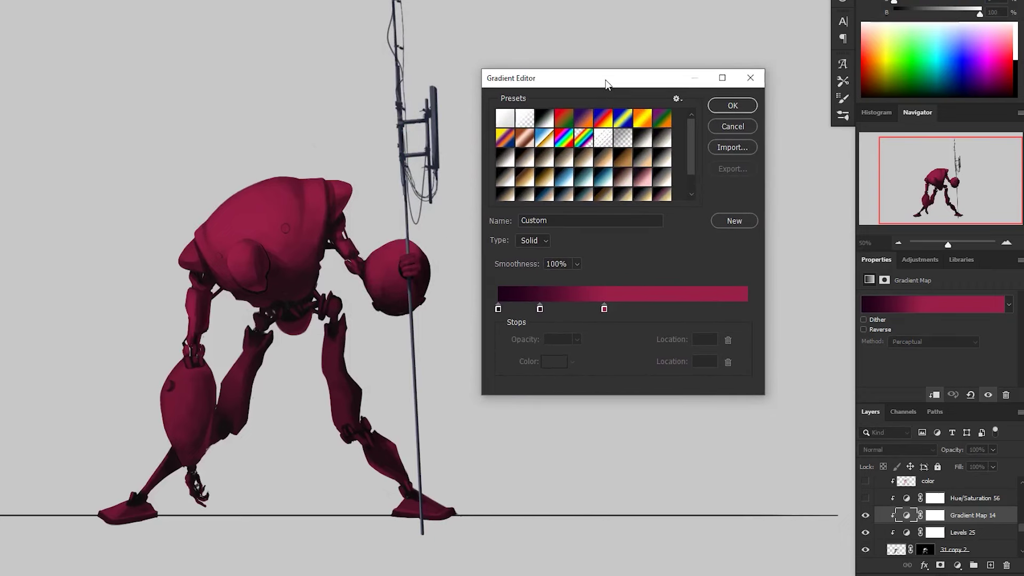
pyautogui.click(540, 309)
pyautogui.click(555, 362)
pyautogui.click(718, 361)
pyautogui.click(715, 331)
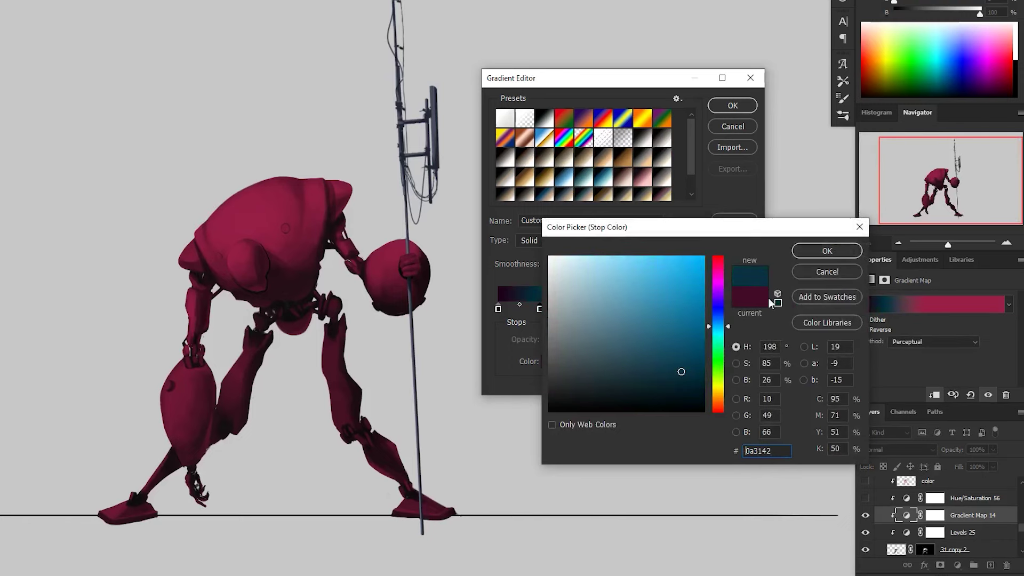
pyautogui.click(828, 250)
pyautogui.moveTo(540, 310)
pyautogui.mouseDown()
pyautogui.moveTo(576, 313)
pyautogui.moveTo(555, 312)
pyautogui.mouseUp()
# - Try the teal and blue colours #1f9899, #1f5b99 and #1f998f on the crimson stop, then discard the colour change
pyautogui.click(604, 309)
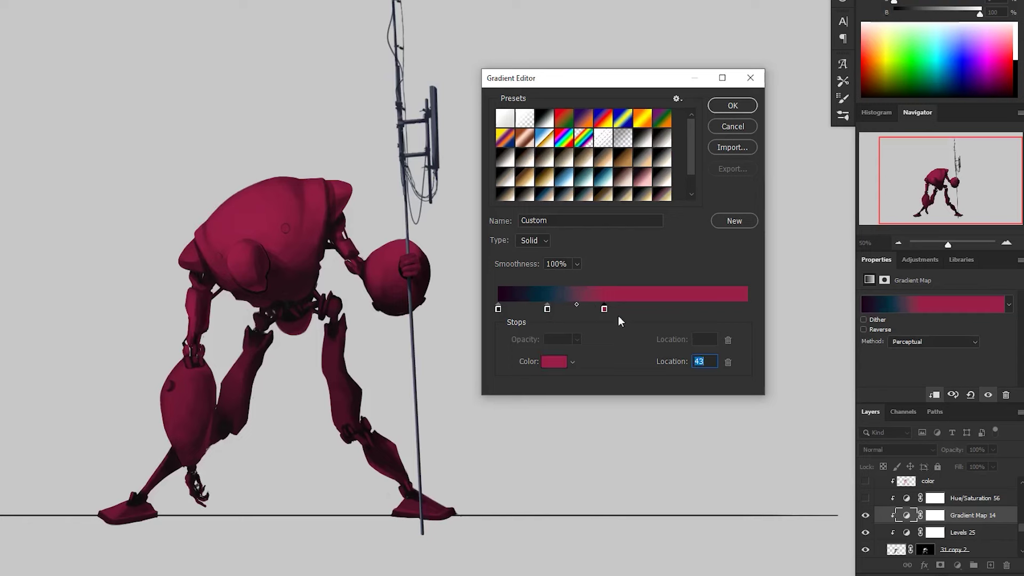
pyautogui.click(553, 363)
pyautogui.click(723, 344)
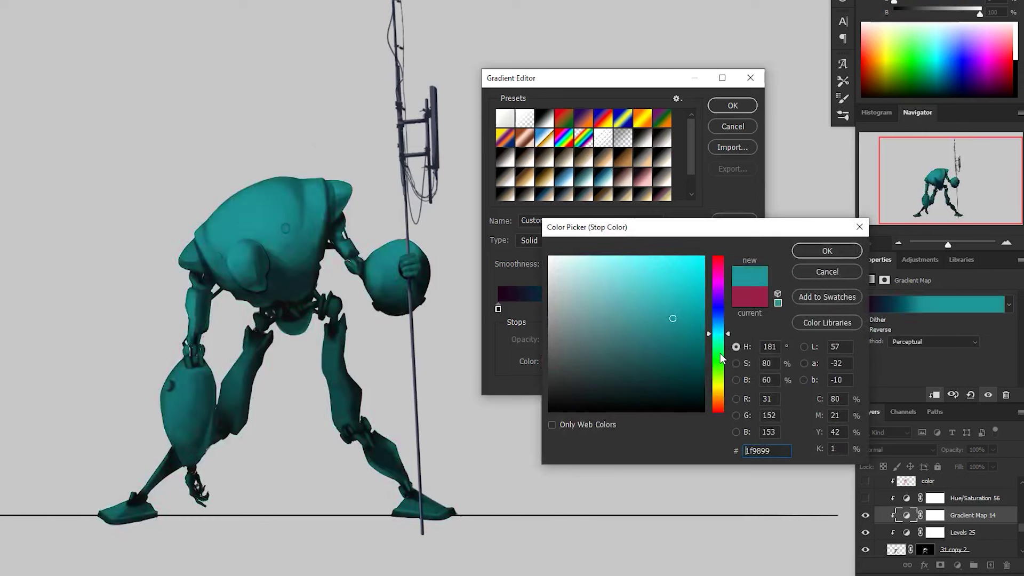
pyautogui.click(721, 326)
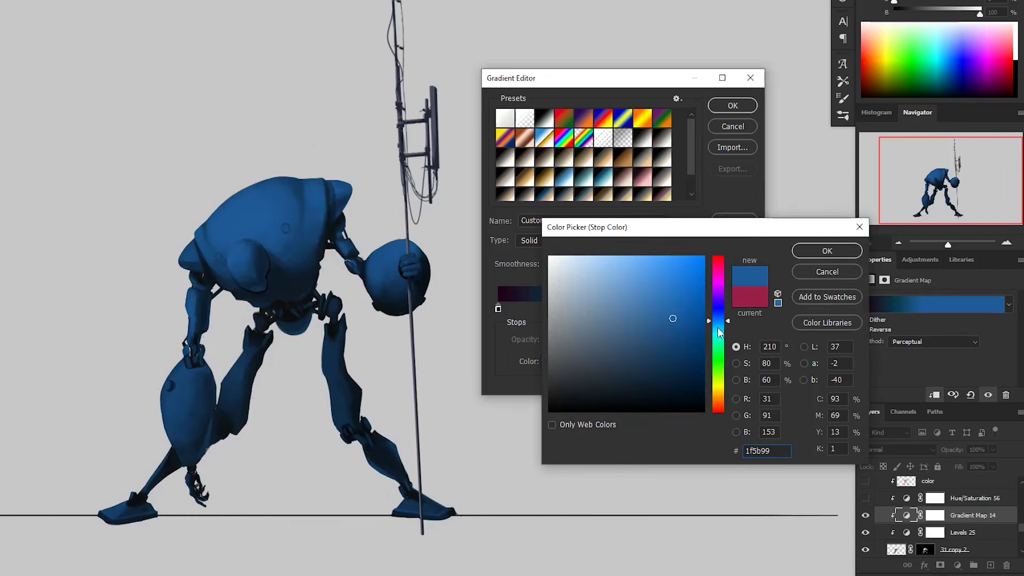
pyautogui.click(721, 337)
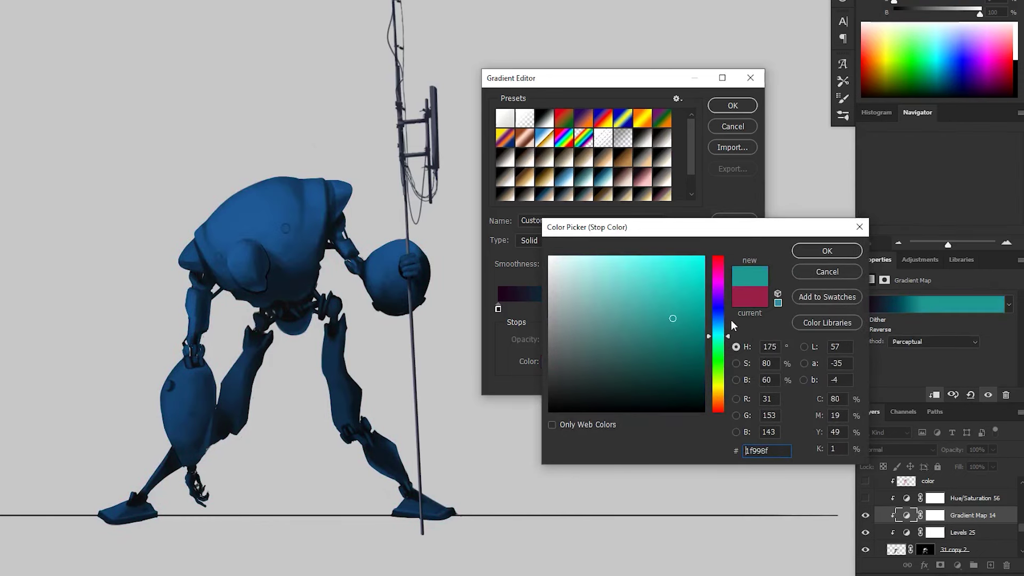
pyautogui.click(826, 272)
# - Try the gradient stops at locations 71 for crimson, 41 for dark blue and 21 for dark purple, then discard the gradient edits
pyautogui.moveTo(553, 308); pyautogui.dragTo(677, 308)
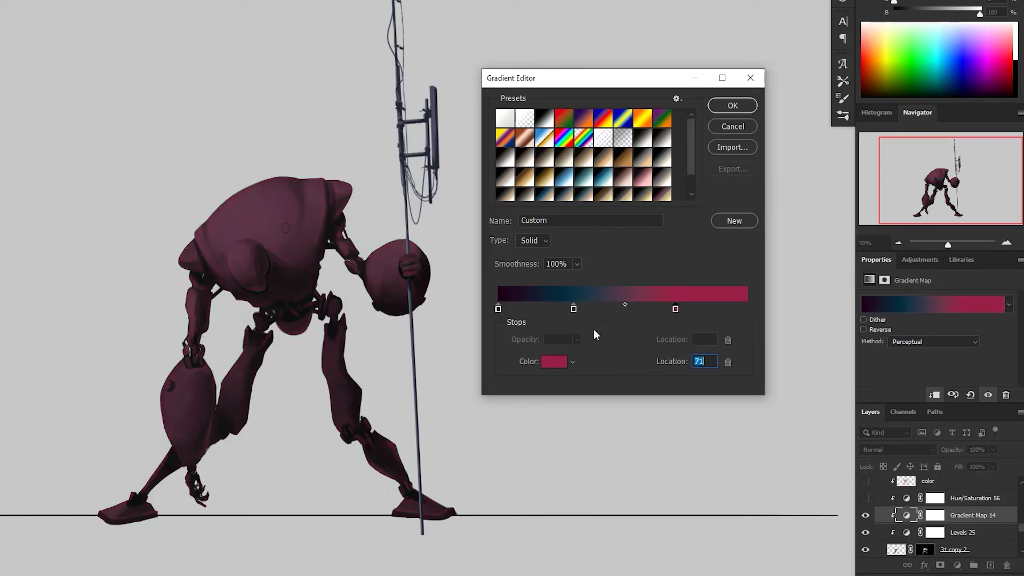
pyautogui.click(608, 308)
pyautogui.moveTo(608, 309)
pyautogui.mouseDown()
pyautogui.moveTo(587, 317)
pyautogui.moveTo(629, 308)
pyautogui.moveTo(572, 309)
pyautogui.moveTo(602, 309)
pyautogui.mouseUp()
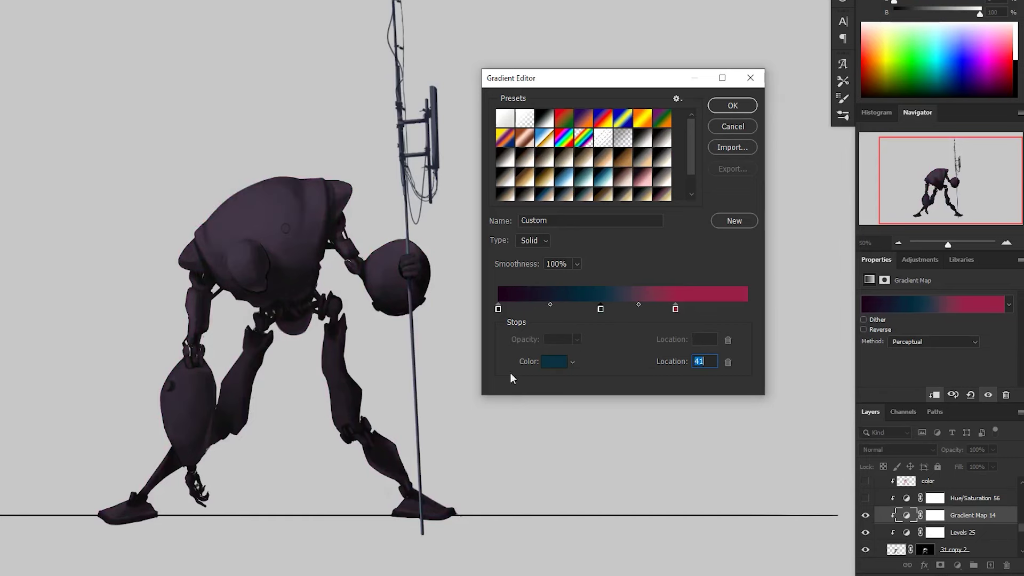
pyautogui.moveTo(498, 308); pyautogui.dragTo(529, 309)
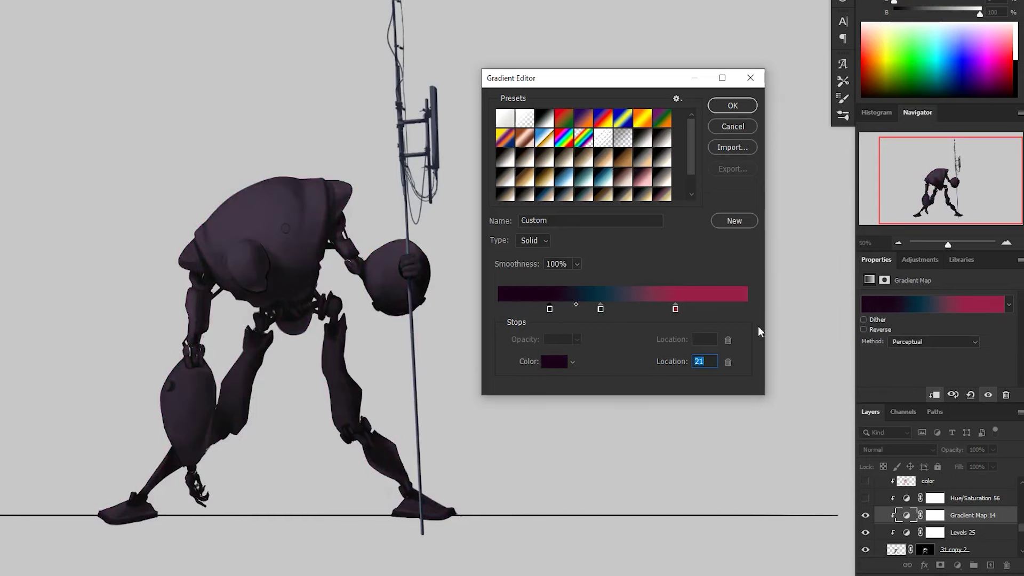
pyautogui.click(735, 126)
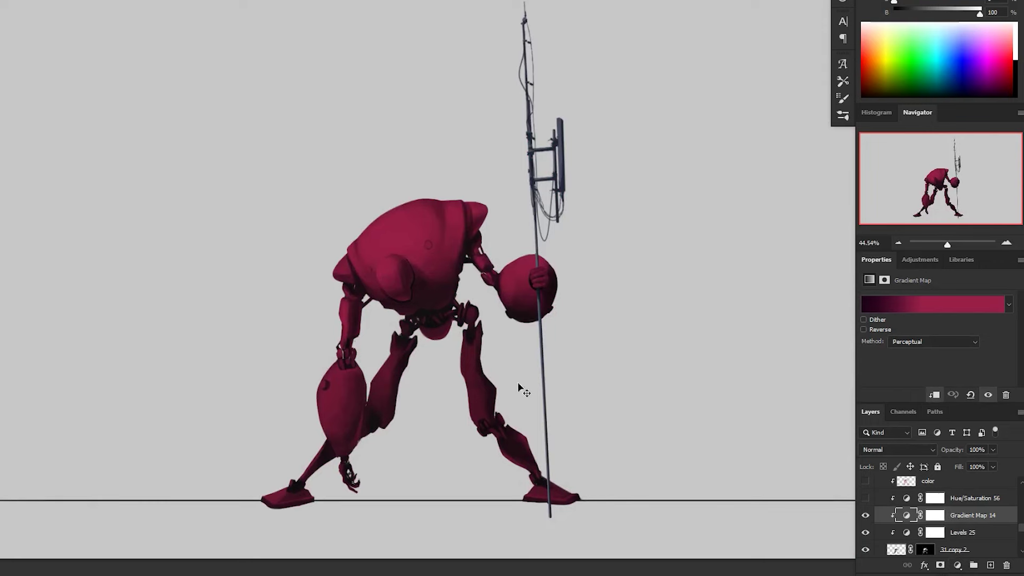
# - Select Gradient Map 14 and release its clipping so that it affects the whole image
pyautogui.moveTo(498, 331); pyautogui.dragTo(400, 311)
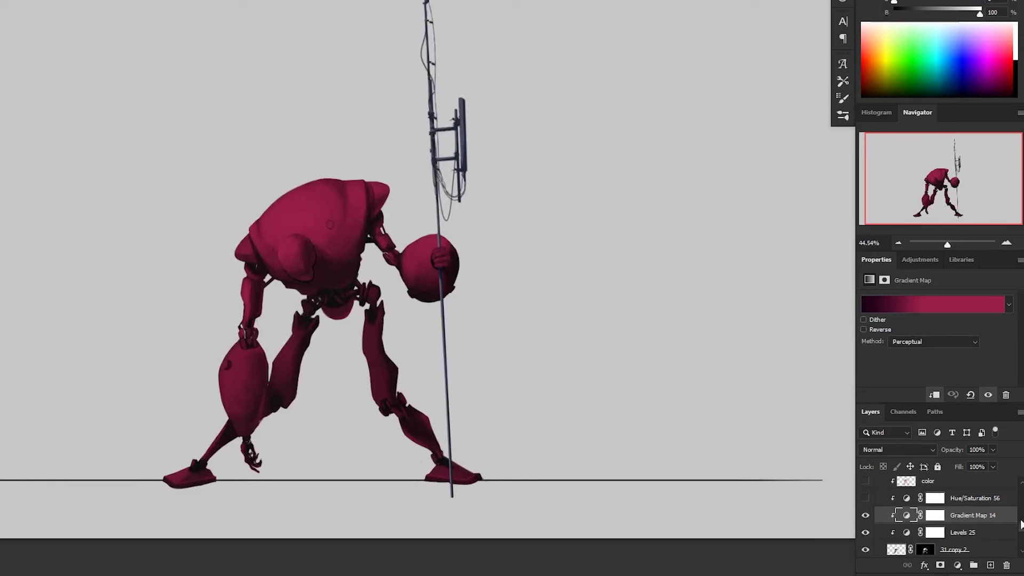
pyautogui.moveTo(1022, 530); pyautogui.dragTo(1022, 530)
pyautogui.click(924, 535)
pyautogui.click(960, 503)
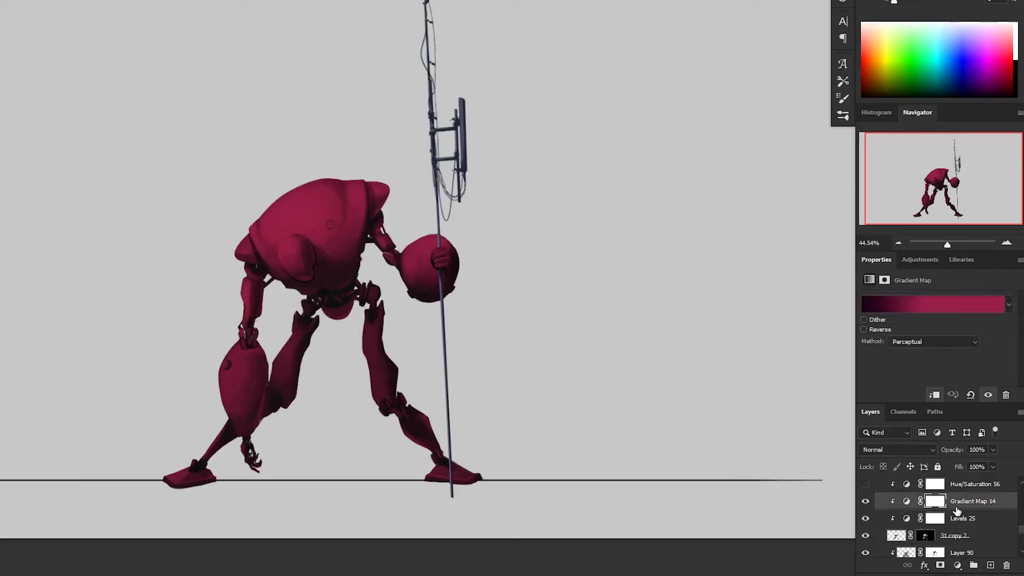
pyautogui.keyDown('alt'); pyautogui.click(960, 504); pyautogui.keyUp('alt')
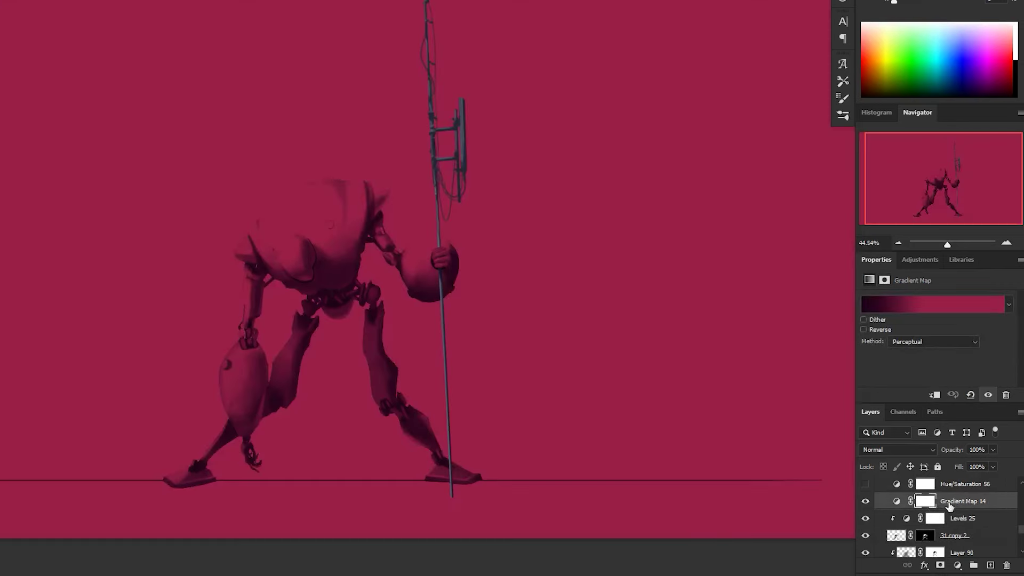
# - Try #0a3442 on the unclipped gradient map's middle stop, then undo the colour change and the clipping release
pyautogui.click(933, 299)
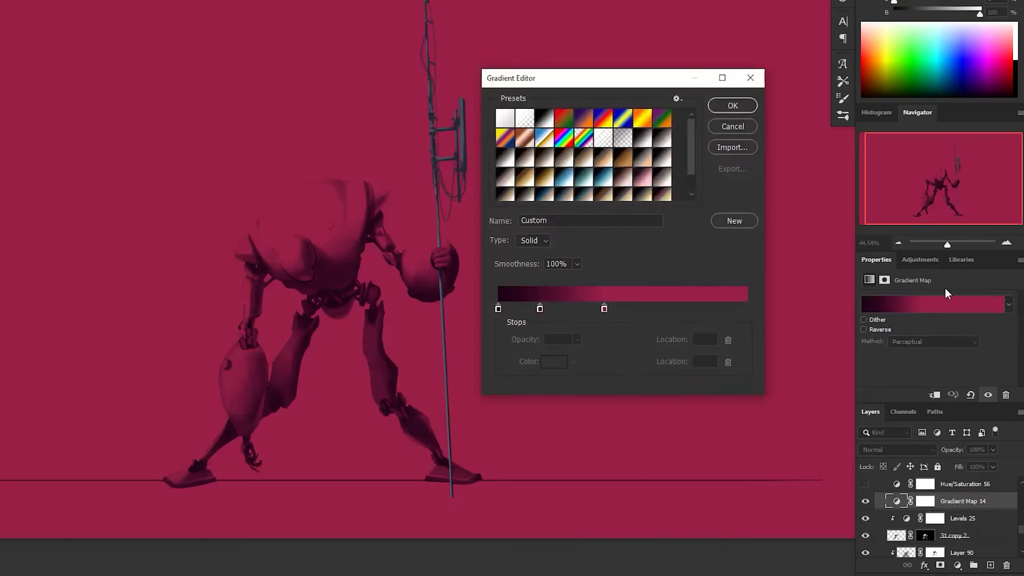
pyautogui.click(541, 310)
pyautogui.click(563, 367)
pyautogui.click(722, 330)
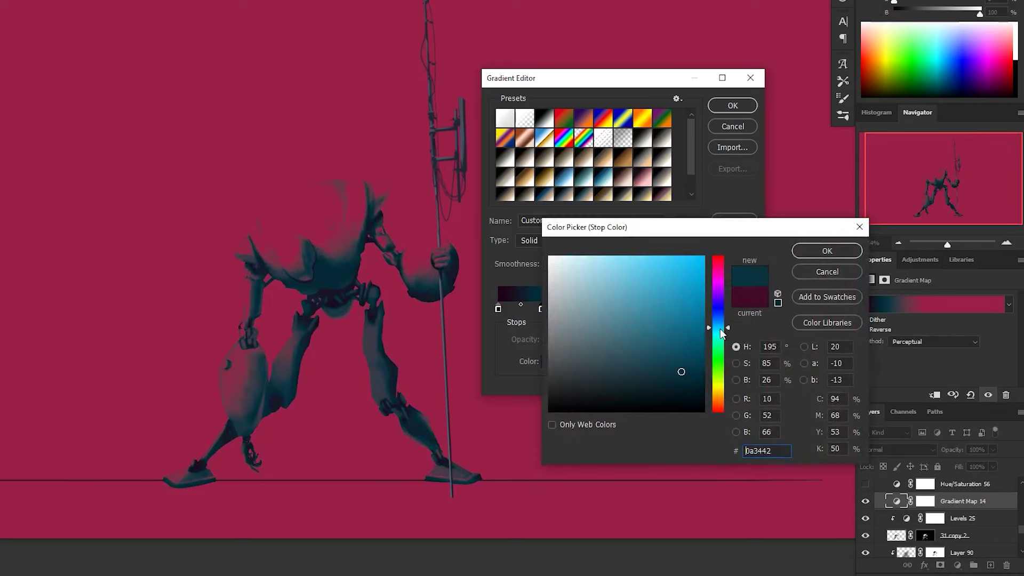
pyautogui.click(827, 249)
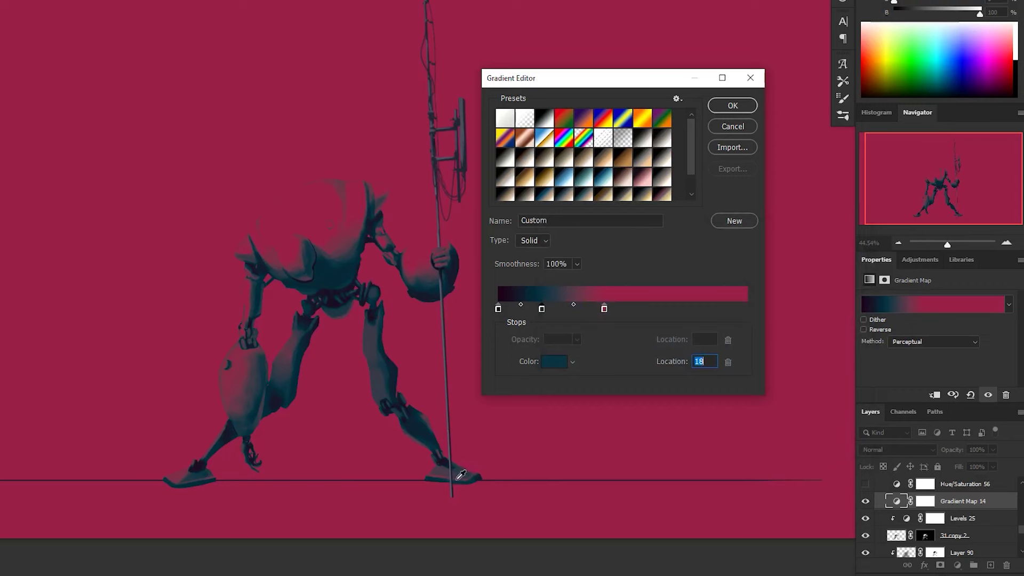
pyautogui.click(731, 106)
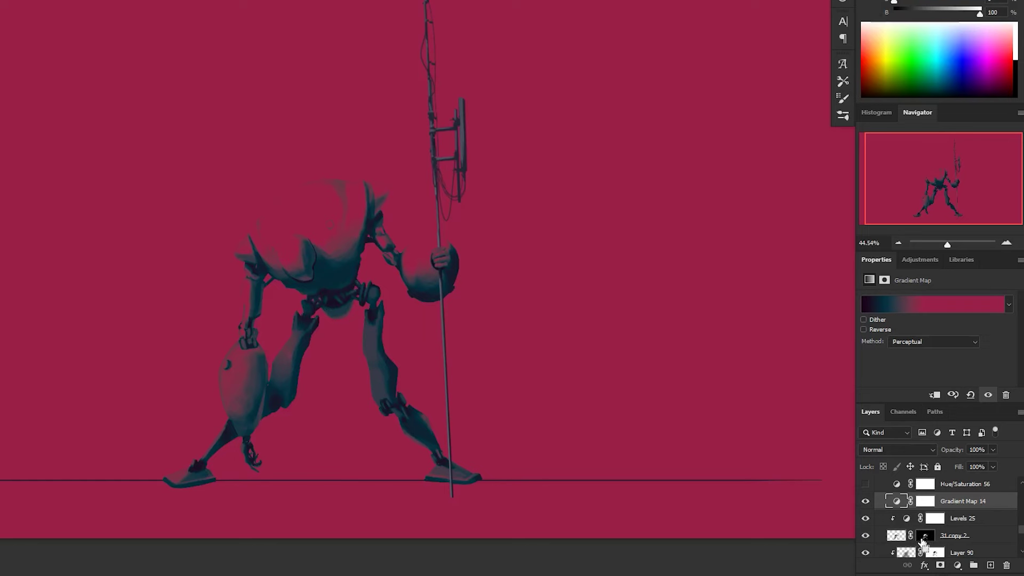
pyautogui.hotkey('ctrl', 'z')
pyautogui.hotkey('ctrl', 'z')
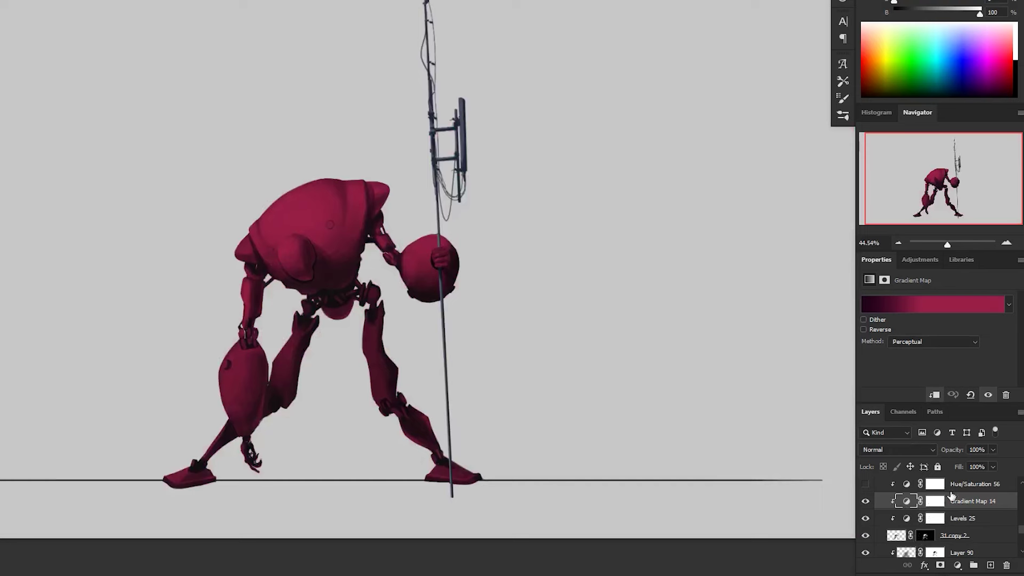
# - Show the clipped Hue/Saturation 56 adjustment above the gradient map and select it to review its settings
pyautogui.scroll(2, 986, 512)
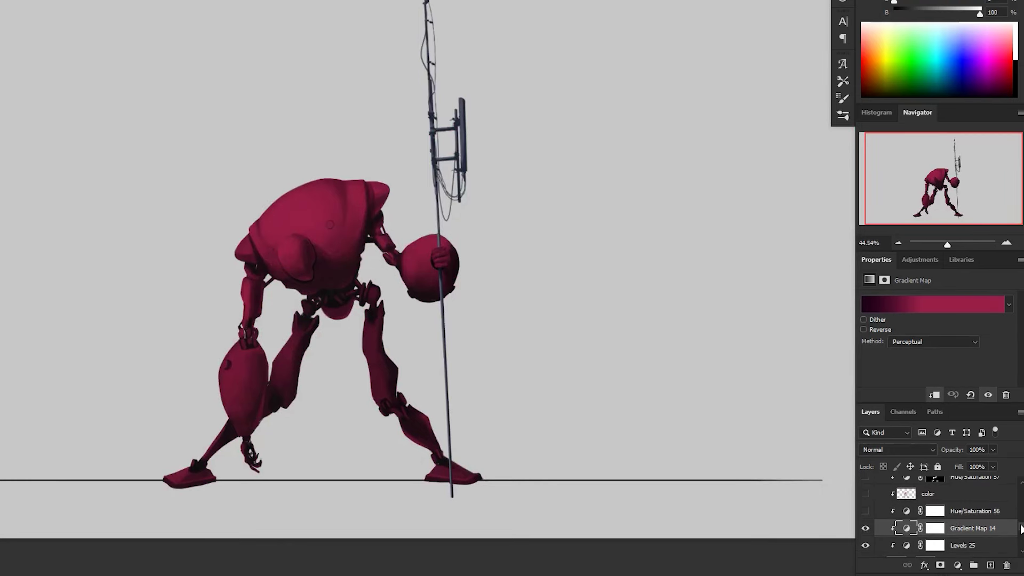
pyautogui.click(865, 511)
pyautogui.click(947, 512)
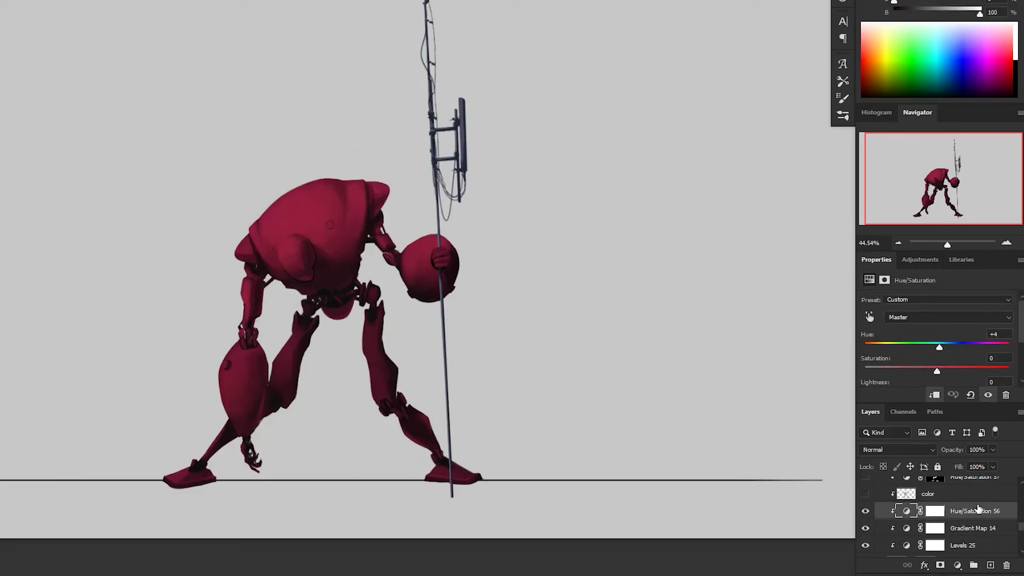
# - Try a hue of about -117 on Hue/Saturation 56, then return it to +4
pyautogui.moveTo(939, 347); pyautogui.dragTo(880, 347)
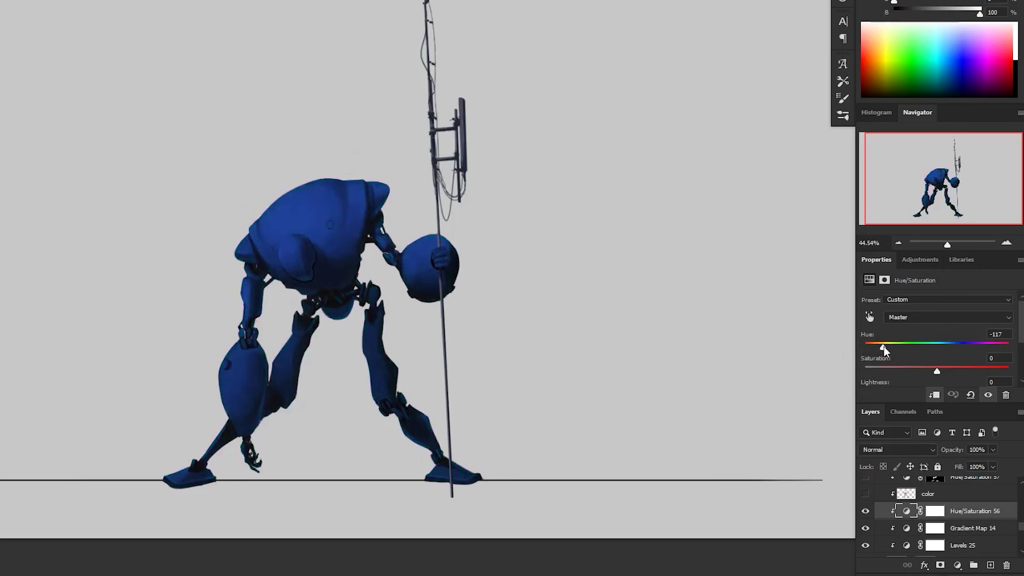
pyautogui.moveTo(885, 346); pyautogui.dragTo(939, 348)
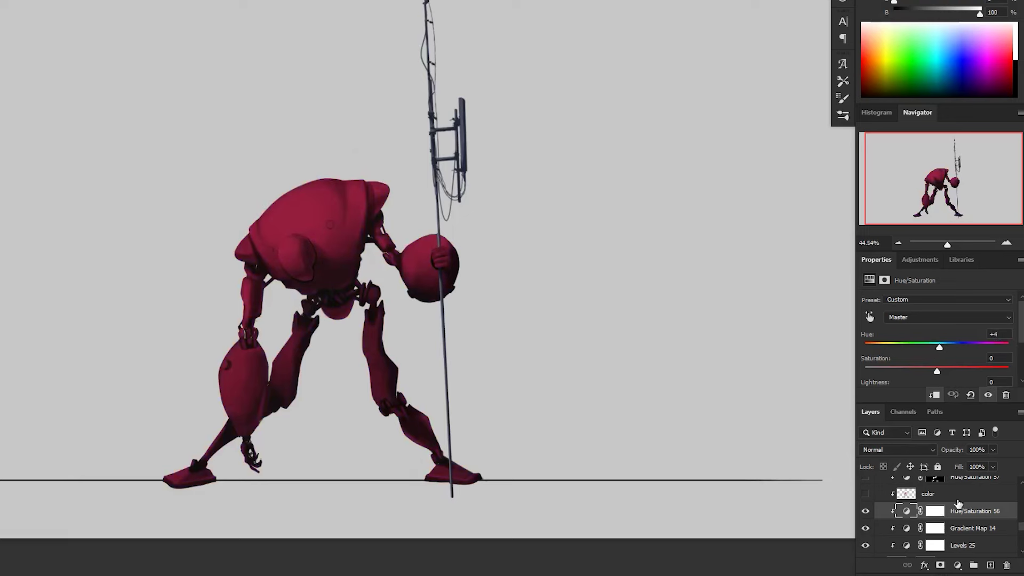
# - Show and select the color layer above Hue/Saturation 56, comparing it unclipped before restoring its clipping to the robot
pyautogui.scroll(2, 1022, 535)
pyautogui.click(865, 509)
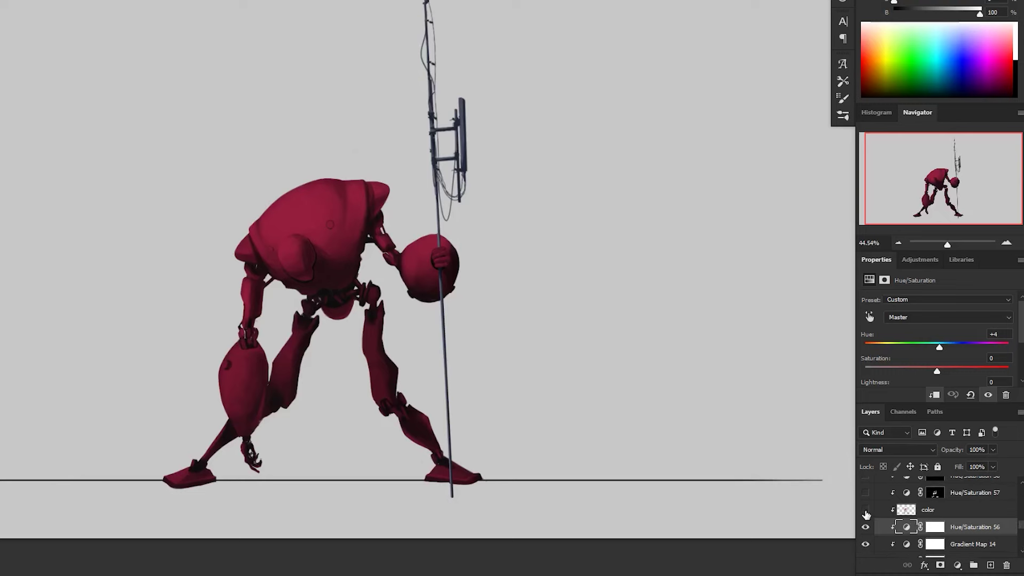
pyautogui.click(937, 512)
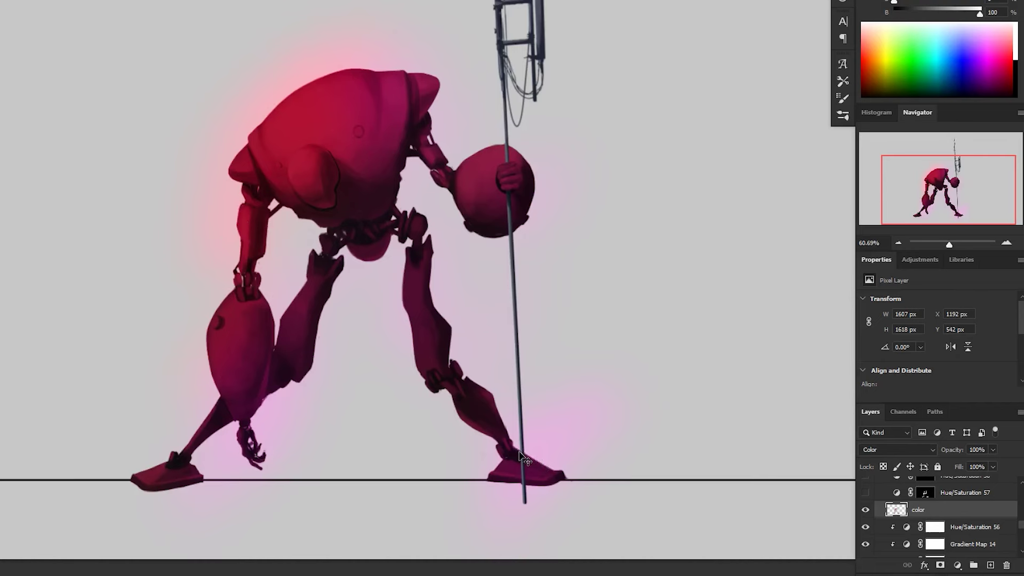
pyautogui.hotkey('ctrl', 'alt', 'g')
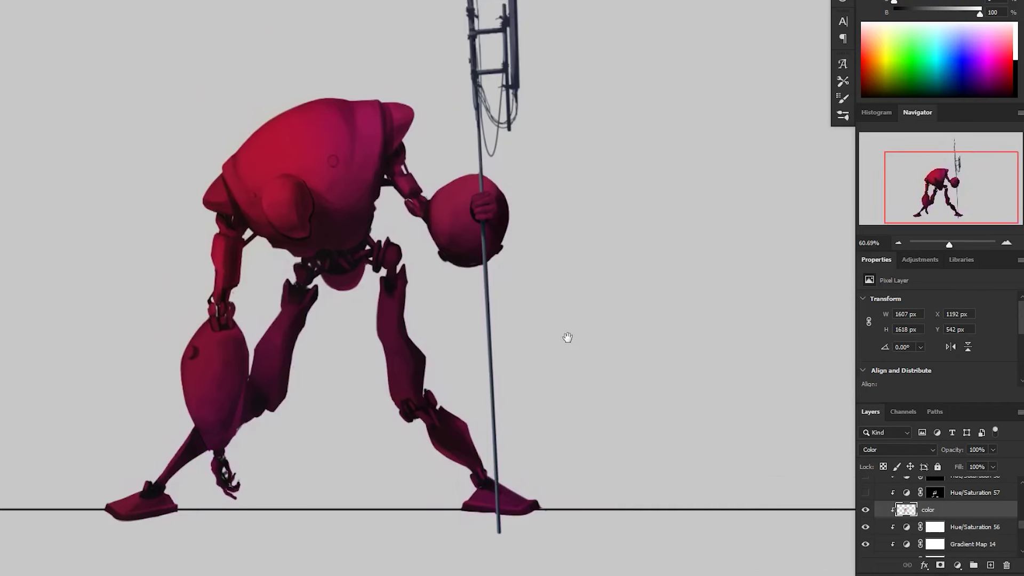
# - Show and select the clipped Hue/Saturation 57 adjustment, review its settings and view its mask on its own
pyautogui.click(865, 510)
pyautogui.keyDown('alt'); pyautogui.click(715, 482); pyautogui.keyUp('alt')
pyautogui.moveTo(701, 483); pyautogui.dragTo(647, 499)
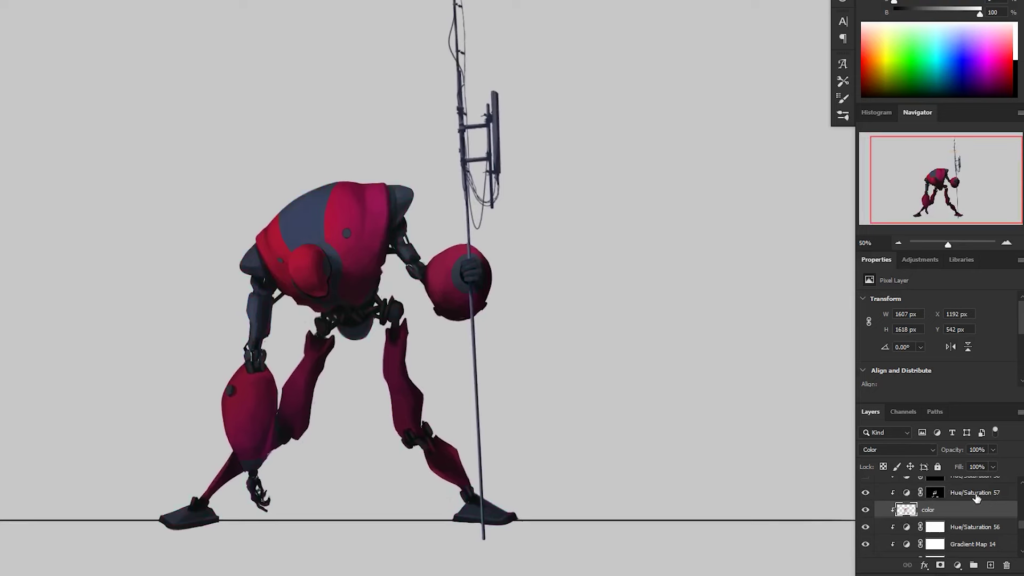
pyautogui.click(935, 492)
pyautogui.scroll(1, 1019, 520)
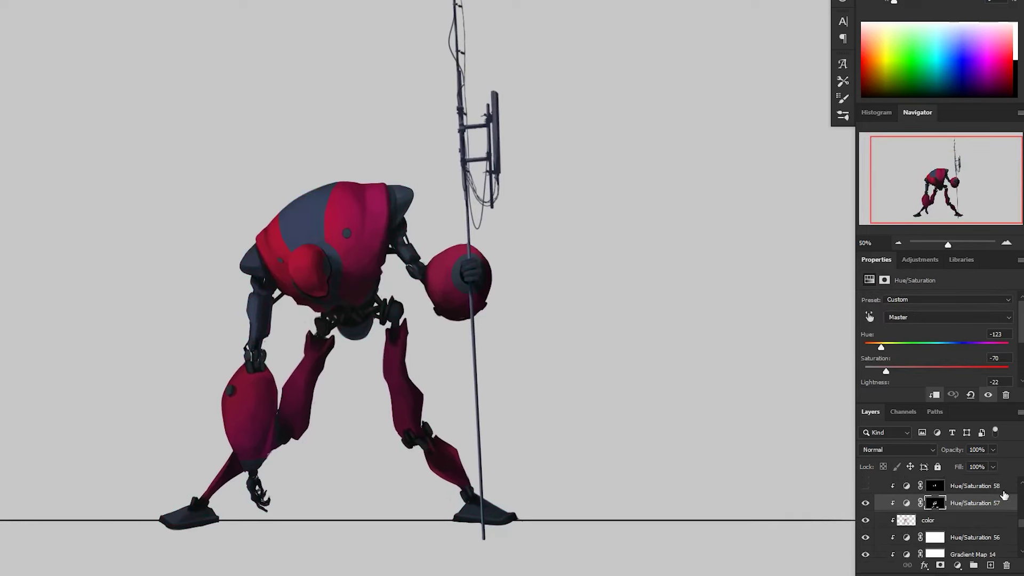
pyautogui.scroll(-2, 1018, 339)
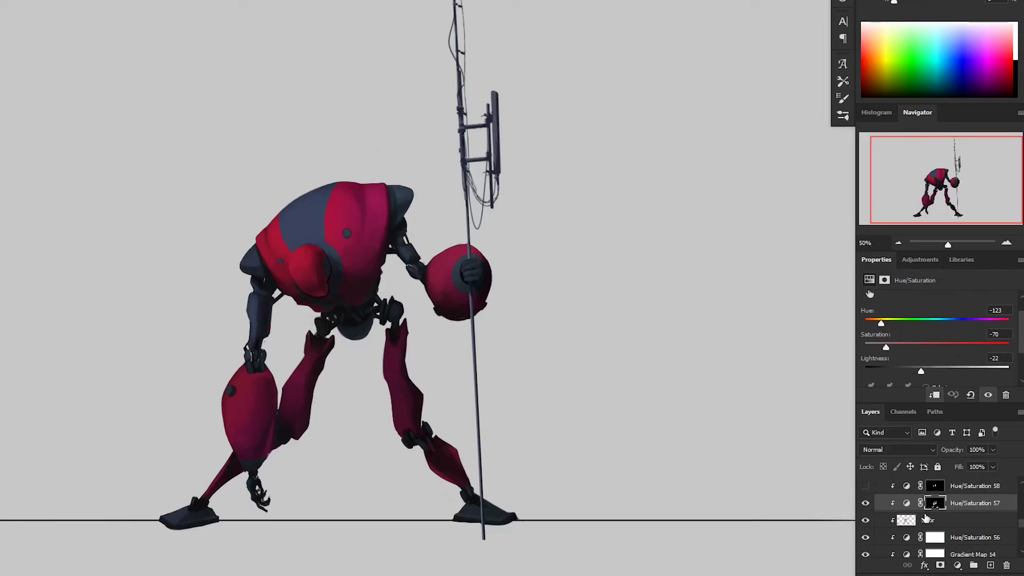
pyautogui.keyDown('alt'); pyautogui.click(936, 505); pyautogui.keyUp('alt')
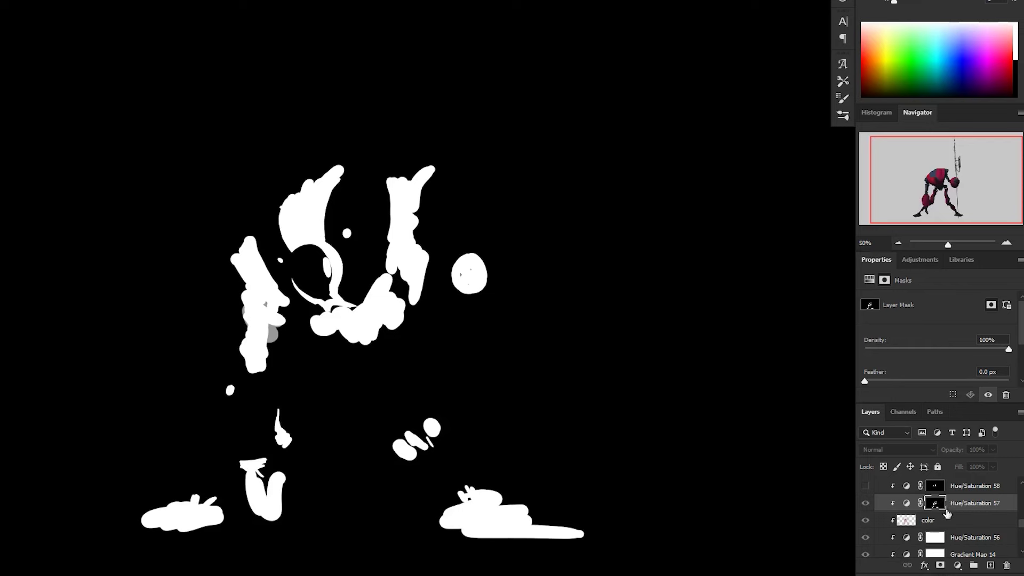
pyautogui.keyDown('alt'); pyautogui.click(945, 508); pyautogui.keyUp('alt')
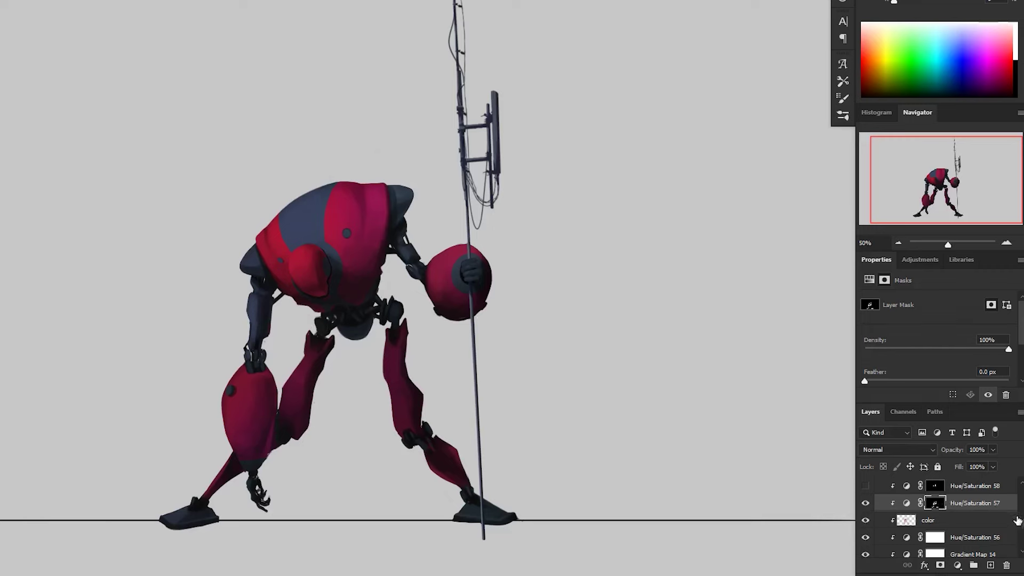
# - Preview the scratches on Layer 93, then show the blk layer and examine its panel lines up close
pyautogui.moveTo(1022, 525)
pyautogui.mouseDown()
pyautogui.moveTo(1021, 504)
pyautogui.moveTo(1020, 524)
pyautogui.mouseUp()
pyautogui.click(865, 508)
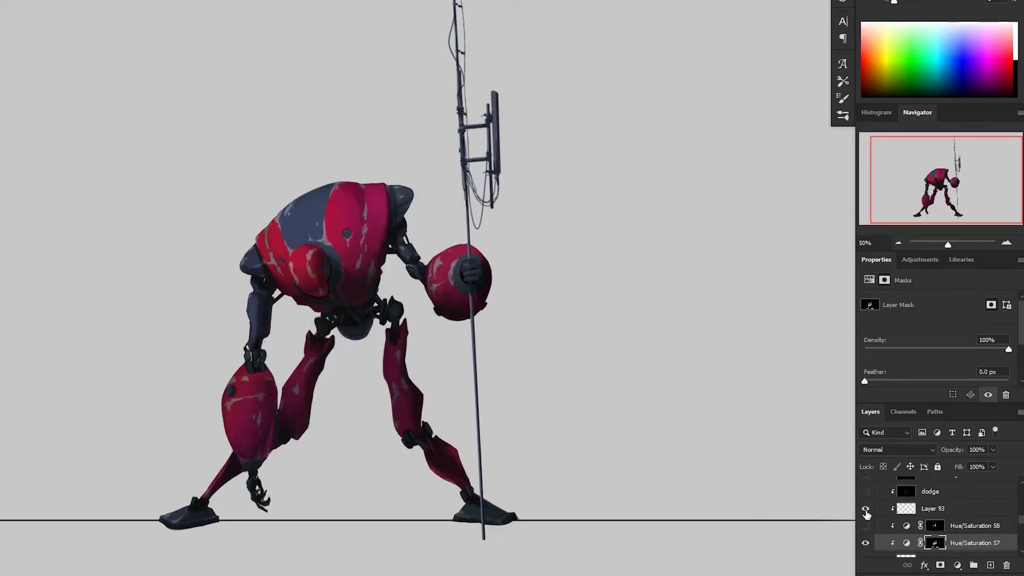
pyautogui.moveTo(1020, 525); pyautogui.dragTo(1020, 506)
pyautogui.click(865, 512)
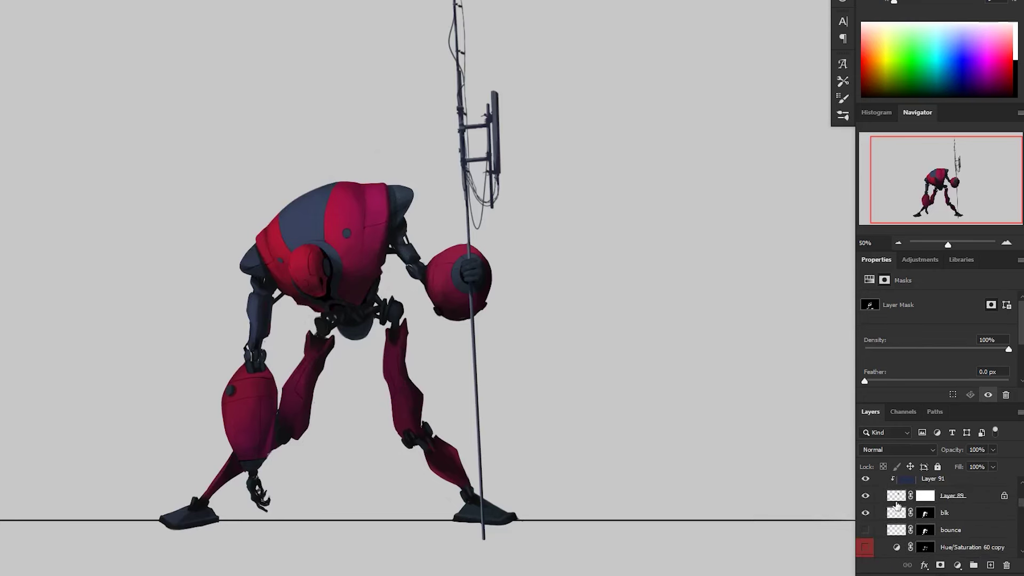
pyautogui.click(363, 245)
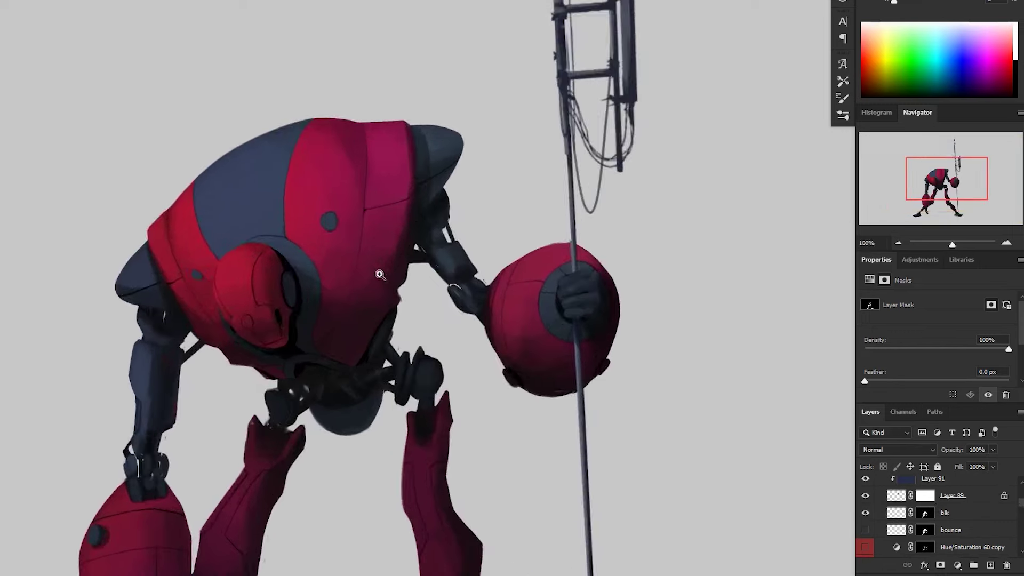
pyautogui.keyDown('alt'); pyautogui.click(354, 350); pyautogui.keyUp('alt')
pyautogui.keyDown('alt'); pyautogui.click(402, 462); pyautogui.keyUp('alt')
pyautogui.moveTo(421, 475); pyautogui.dragTo(380, 378)
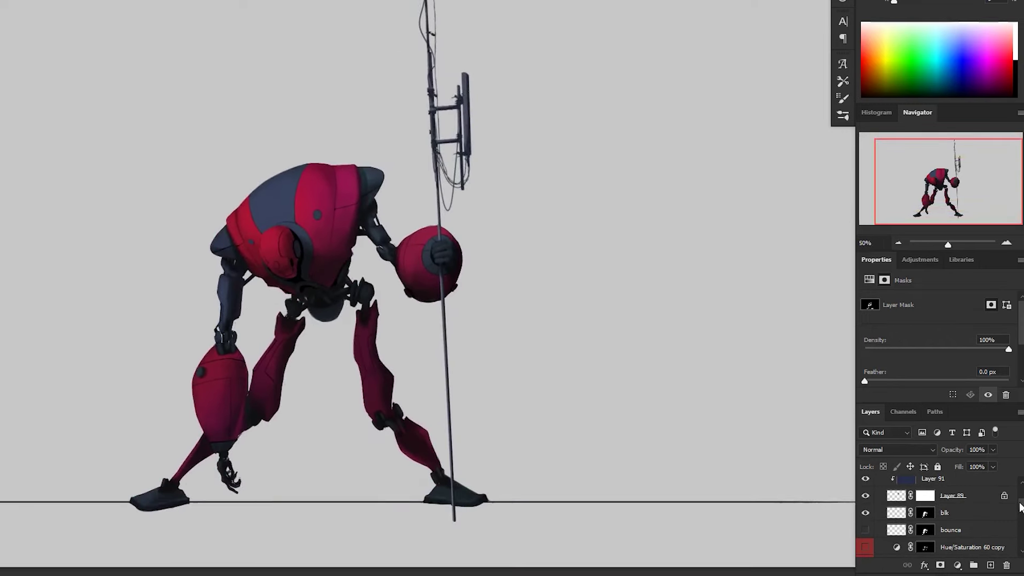
# - Select the clipped Hue/Saturation 58 adjustment and show it to add the robot's pale stripes
pyautogui.scroll(-3, 1021, 518)
pyautogui.scroll(-5, 1022, 517)
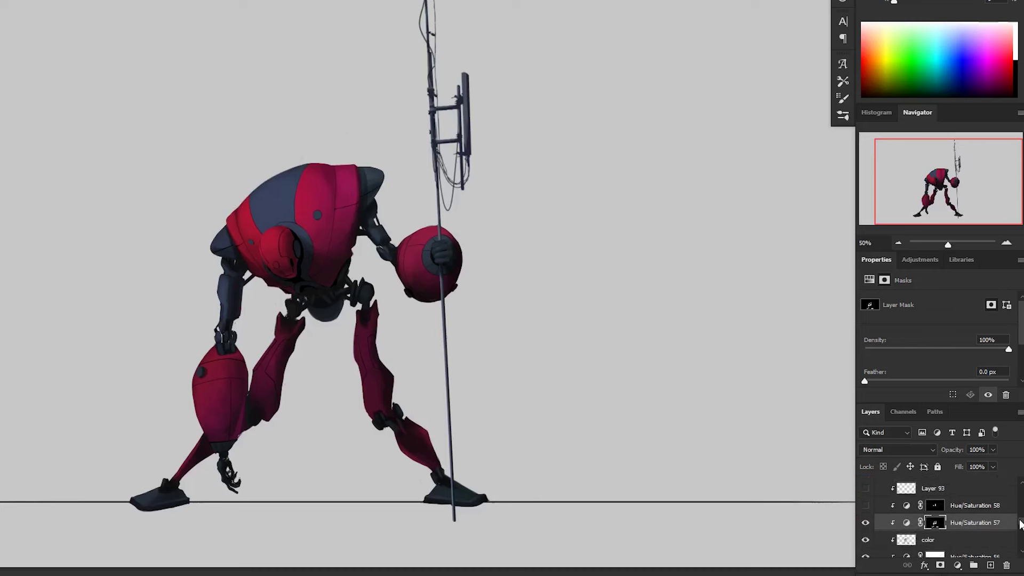
pyautogui.click(976, 505)
pyautogui.click(865, 505)
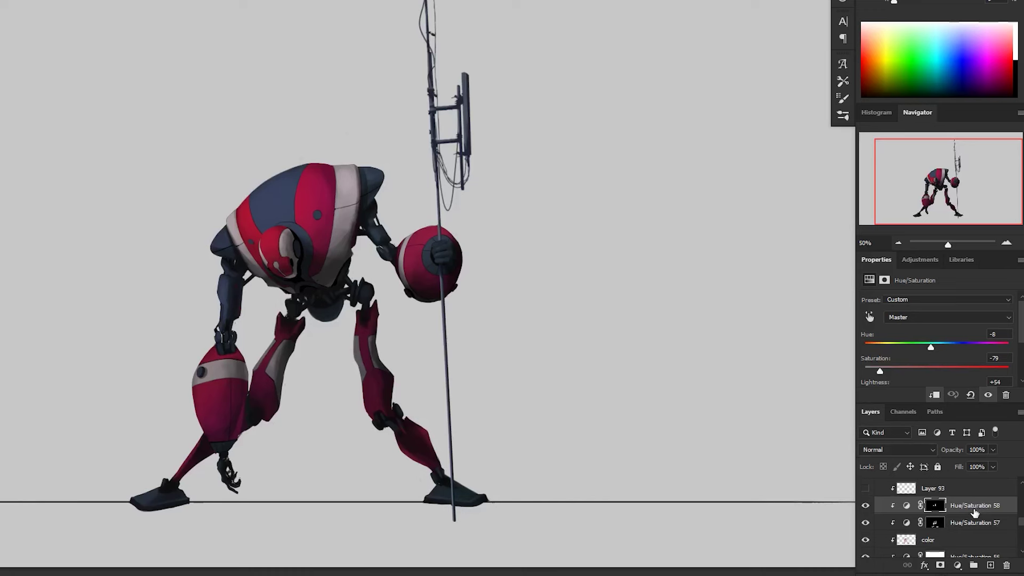
# - Show the clipped Layer 93 with the paint scratches and select it
pyautogui.scroll(1, 975, 512)
pyautogui.click(865, 513)
pyautogui.click(914, 515)
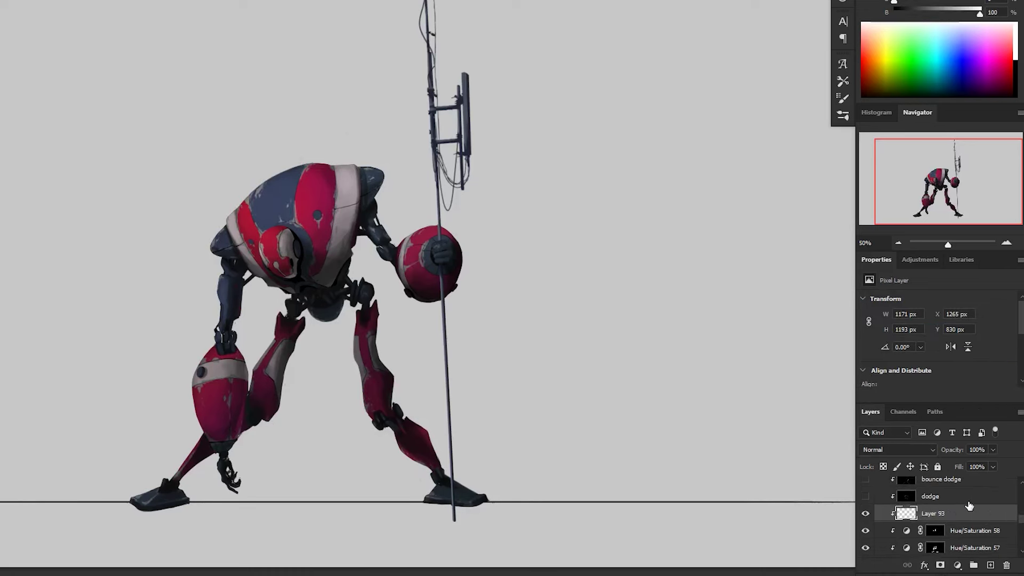
# - Show and select in turn the clipped dodge and bounce dodge layers and the masked dodge layer above them
pyautogui.click(865, 496)
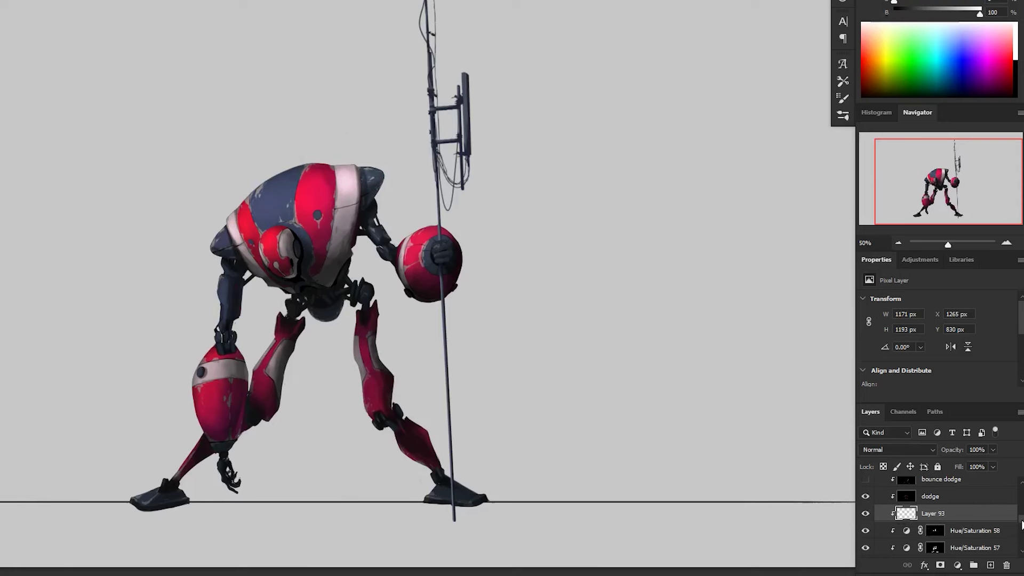
pyautogui.moveTo(1022, 525); pyautogui.dragTo(1021, 519)
pyautogui.click(940, 519)
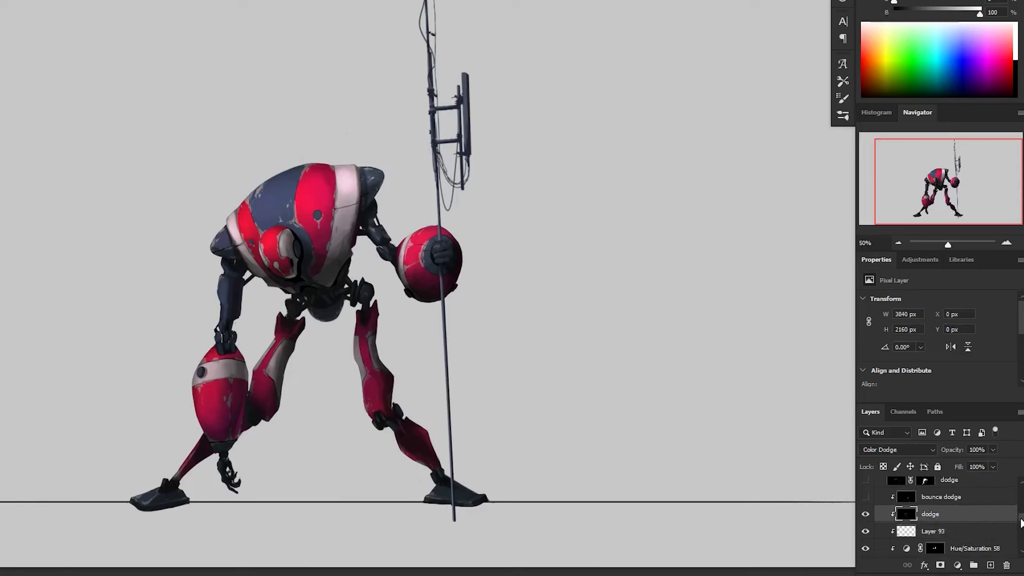
pyautogui.scroll(1, 961, 519)
pyautogui.click(865, 510)
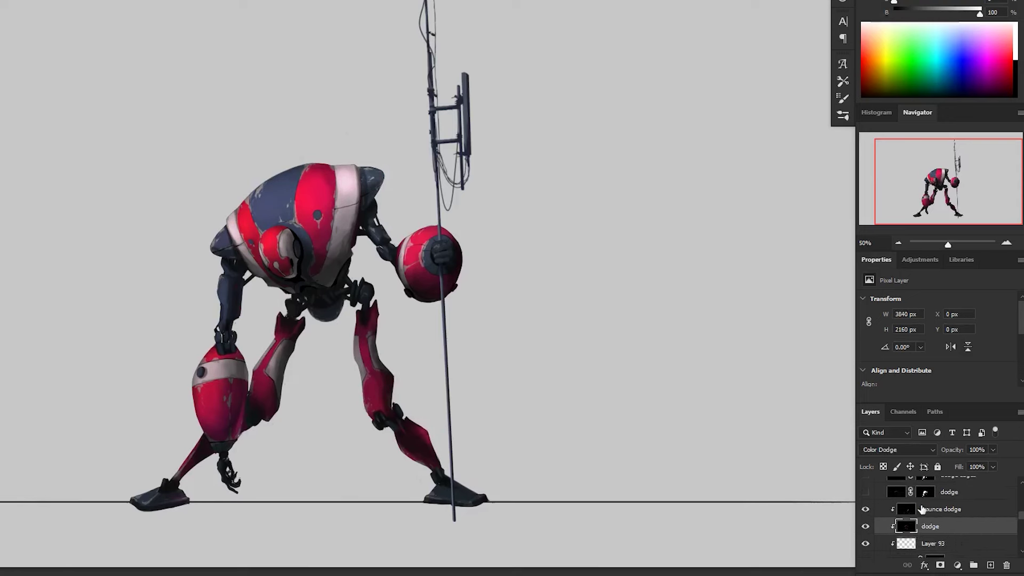
pyautogui.click(955, 510)
pyautogui.scroll(2, 1021, 523)
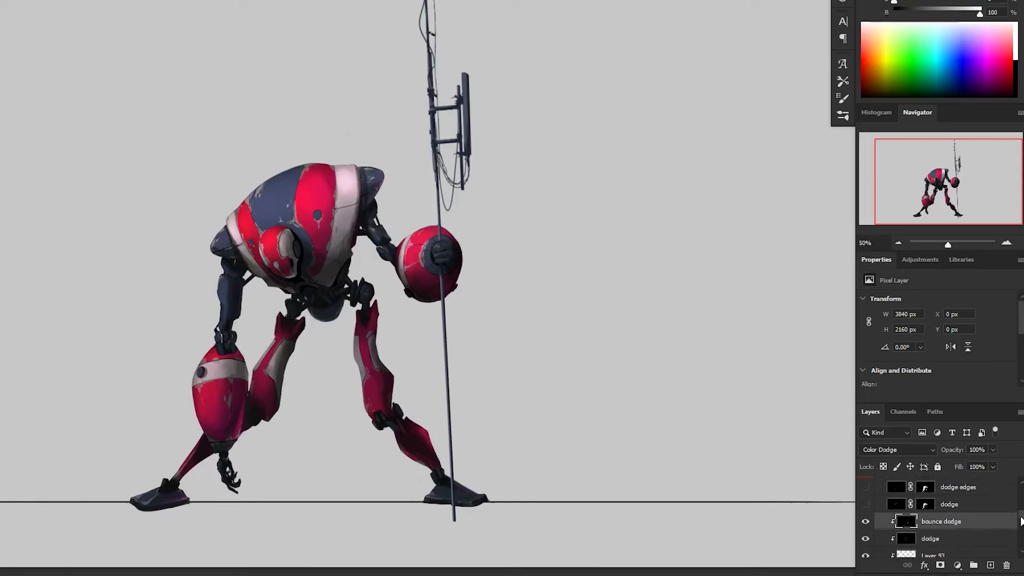
pyautogui.click(952, 511)
pyautogui.click(866, 510)
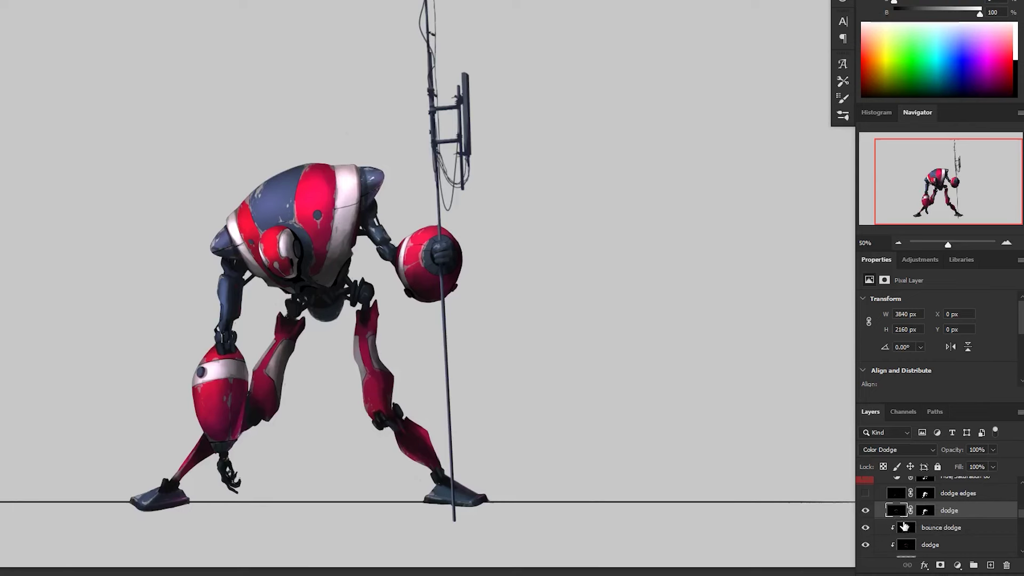
# - Hide and show the masked dodge, bounce dodge and clipped dodge layers to compare their highlights
pyautogui.click(865, 510)
pyautogui.click(865, 528)
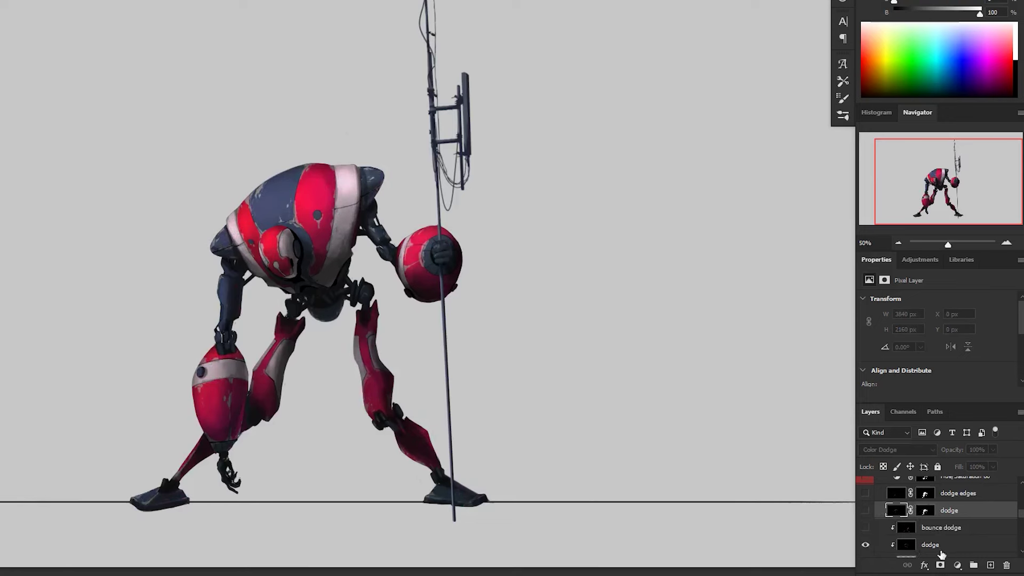
pyautogui.click(936, 548)
pyautogui.click(864, 544)
pyautogui.click(865, 544)
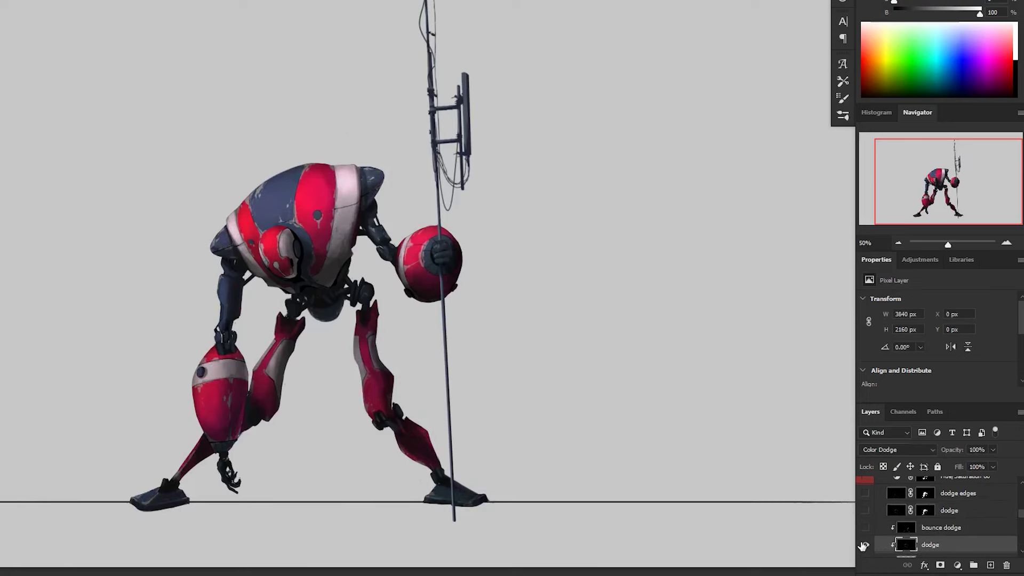
pyautogui.click(865, 511)
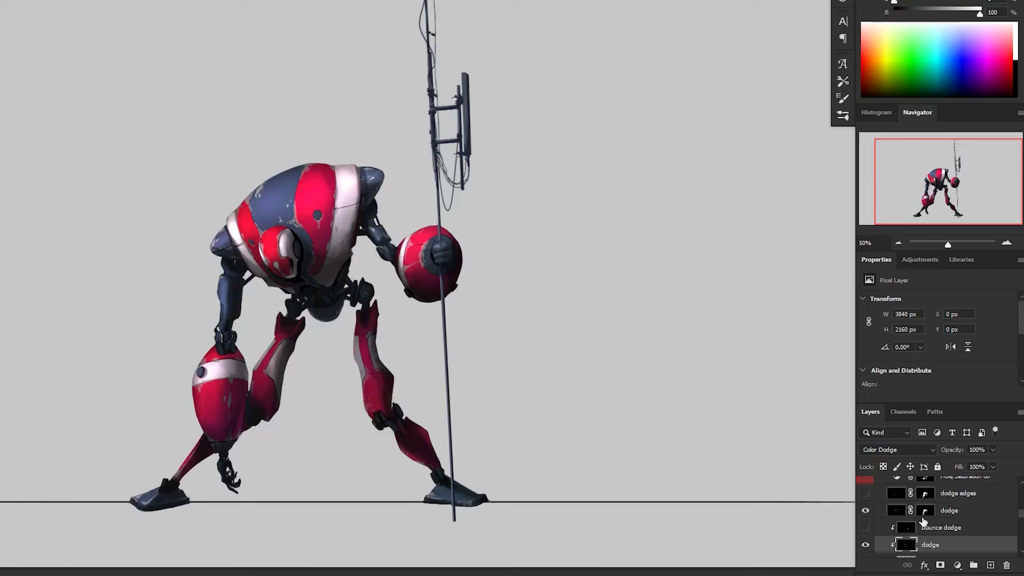
pyautogui.click(865, 528)
# - View the mask of the 31 copy 2 layer on its own, then return to the full image
pyautogui.scroll(-5, 917, 507)
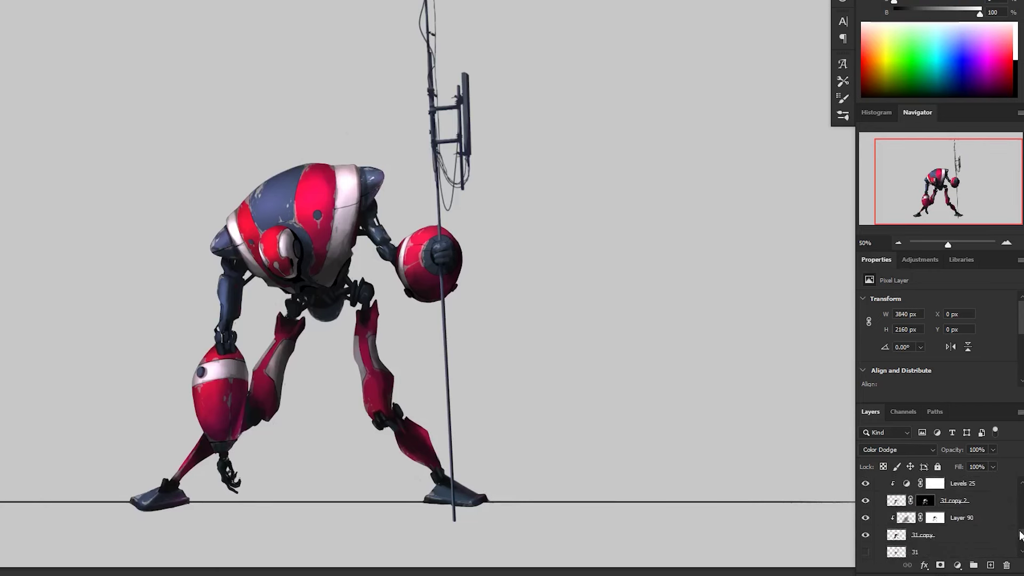
pyautogui.keyDown('alt'); pyautogui.click(918, 507); pyautogui.keyUp('alt')
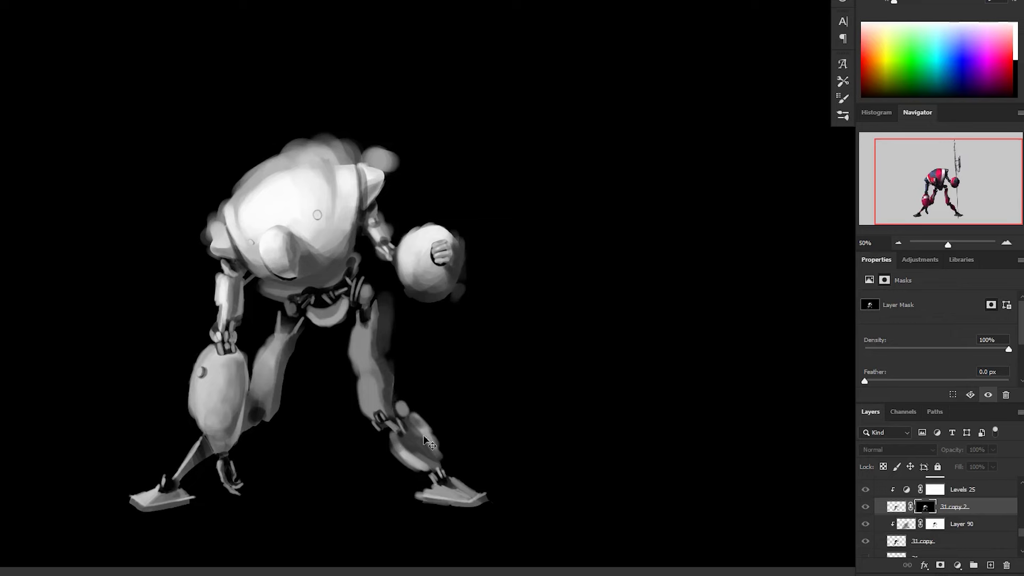
pyautogui.hotkey('ctrl', '2')
# - Select the masked dodge layer above bounce dodge and toggle its visibility to compare its effect
pyautogui.moveTo(1020, 547)
pyautogui.mouseDown()
pyautogui.moveTo(1015, 505)
pyautogui.moveTo(1012, 524)
pyautogui.moveTo(1019, 516)
pyautogui.mouseUp()
pyautogui.click(866, 520)
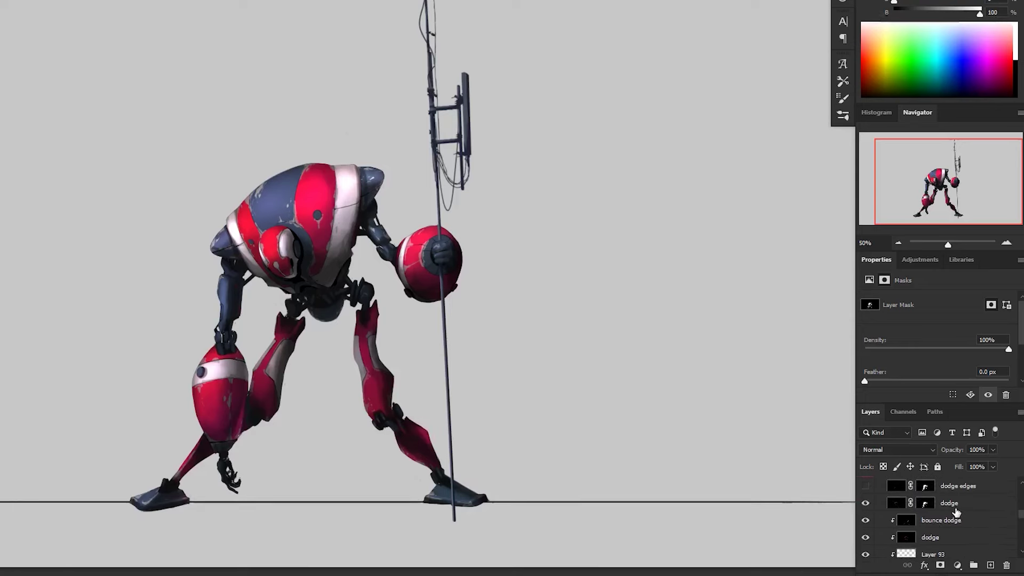
pyautogui.click(949, 508)
pyautogui.click(866, 504)
pyautogui.click(866, 503)
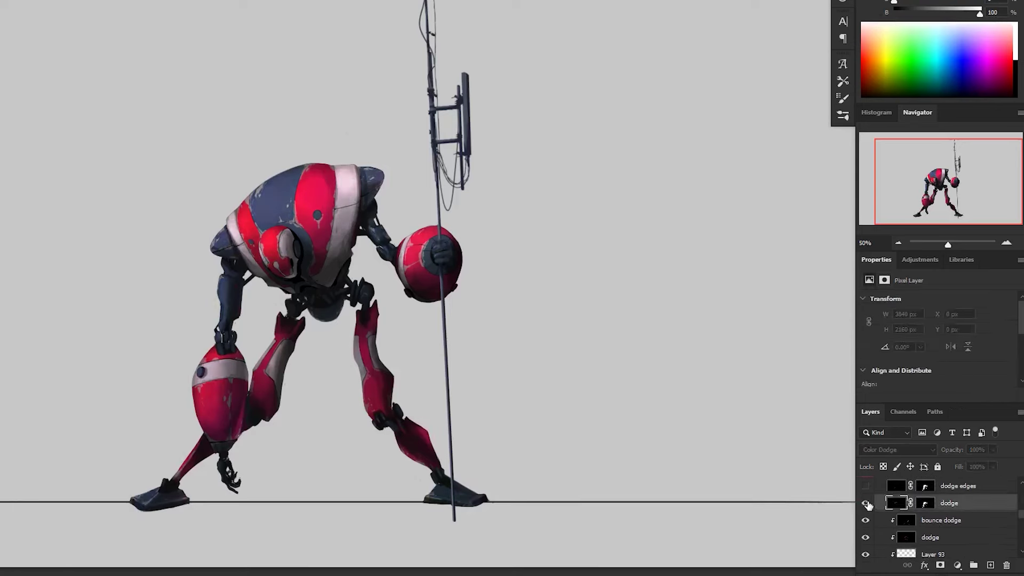
pyautogui.keyDown('alt'); pyautogui.click(948, 509); pyautogui.keyUp('alt')
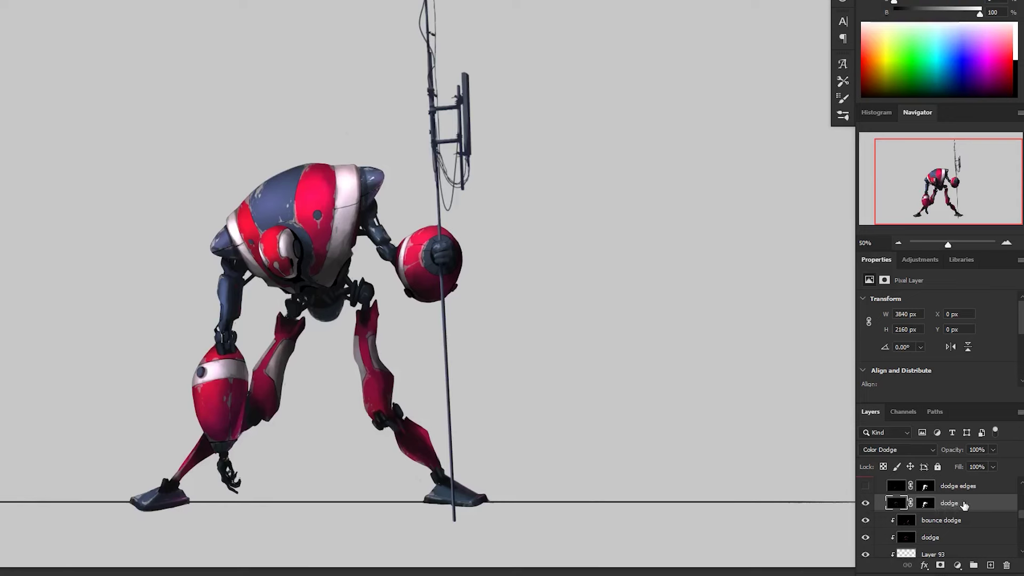
# - Try clipping the masked dodge layer to the layers below, then release the clipping again
pyautogui.hotkey('ctrl', 'alt', 'g')
pyautogui.hotkey('ctrl', 'alt', 'g')
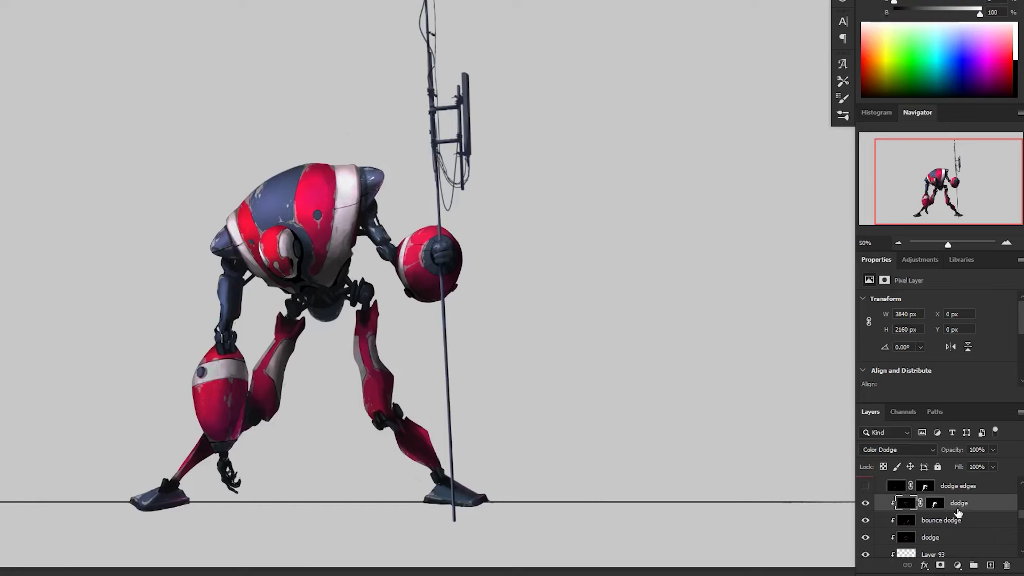
pyautogui.hotkey('ctrl', 'alt', 'g')
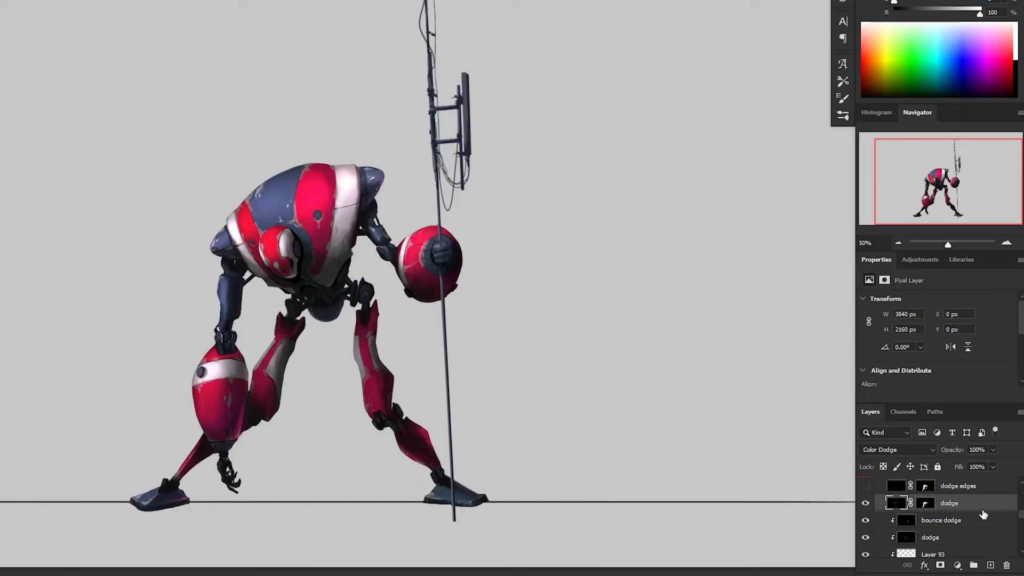
pyautogui.hotkey('ctrl', 'alt', 'g')
pyautogui.hotkey('ctrl', 'alt', 'g')
# - Show the masked dodge edges layer above the dodge layer and select it
pyautogui.click(864, 487)
pyautogui.click(886, 493)
pyautogui.scroll(1, 886, 495)
pyautogui.click(862, 534)
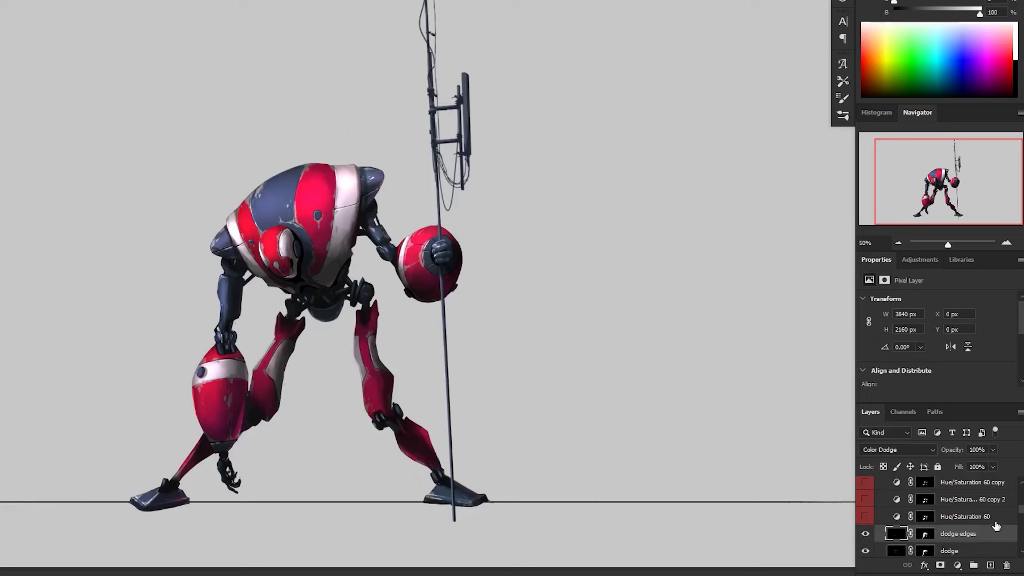
# - Show the Hue/Saturation 60, 60 copy 2 and 60 copy adjustments to step through the robot's colour variations
pyautogui.click(865, 517)
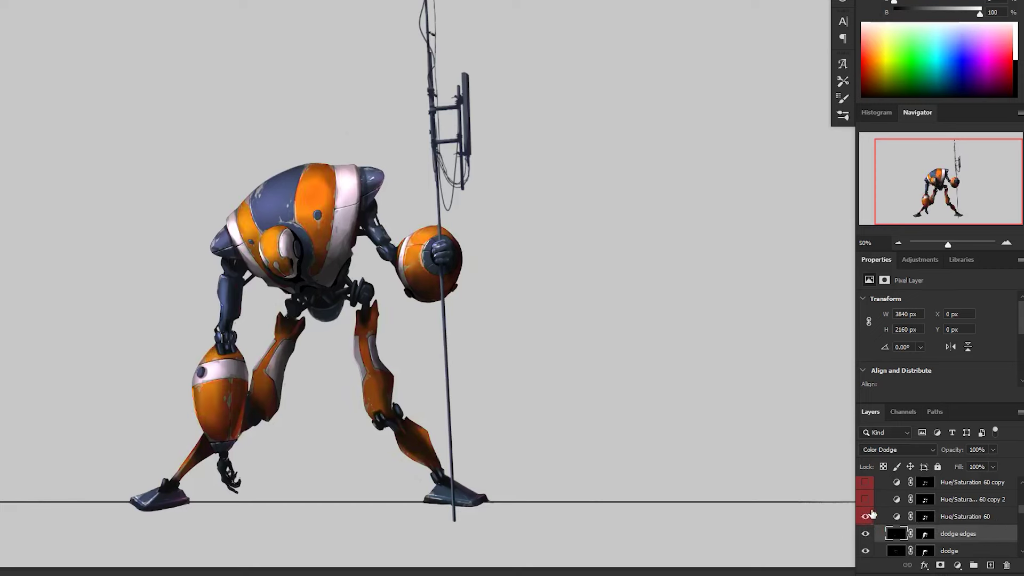
pyautogui.click(865, 499)
pyautogui.click(865, 482)
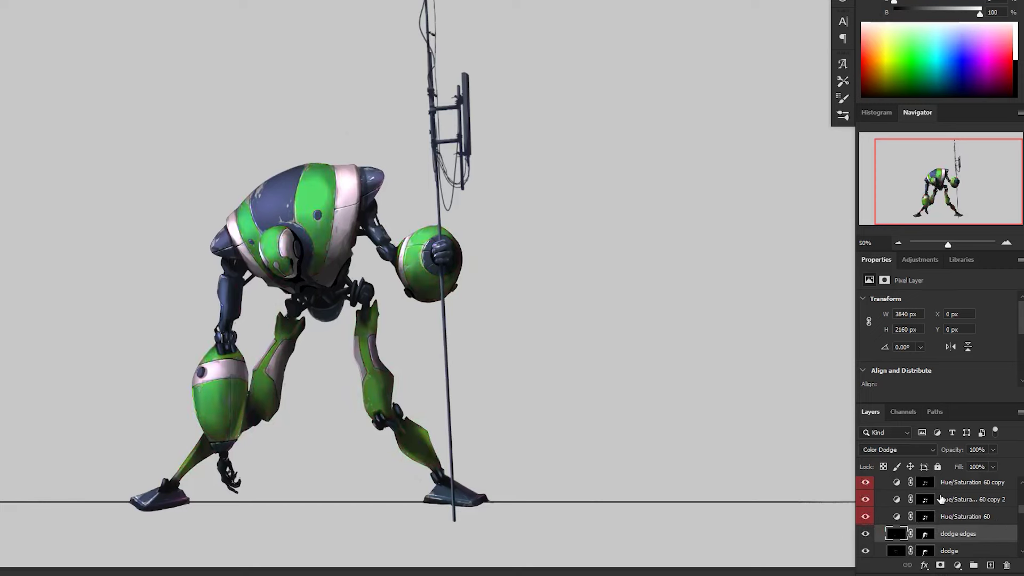
# - Hide the three Hue/Saturation 60 colour variations, show the bounce layer above them and select it
pyautogui.moveTo(866, 488); pyautogui.dragTo(865, 518)
pyautogui.scroll(3, 1022, 513)
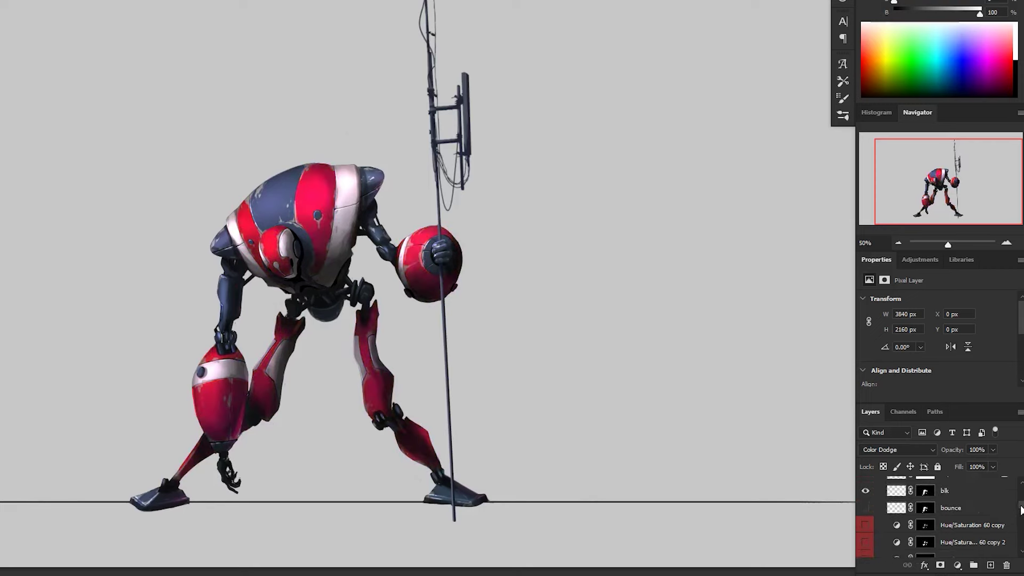
pyautogui.click(864, 526)
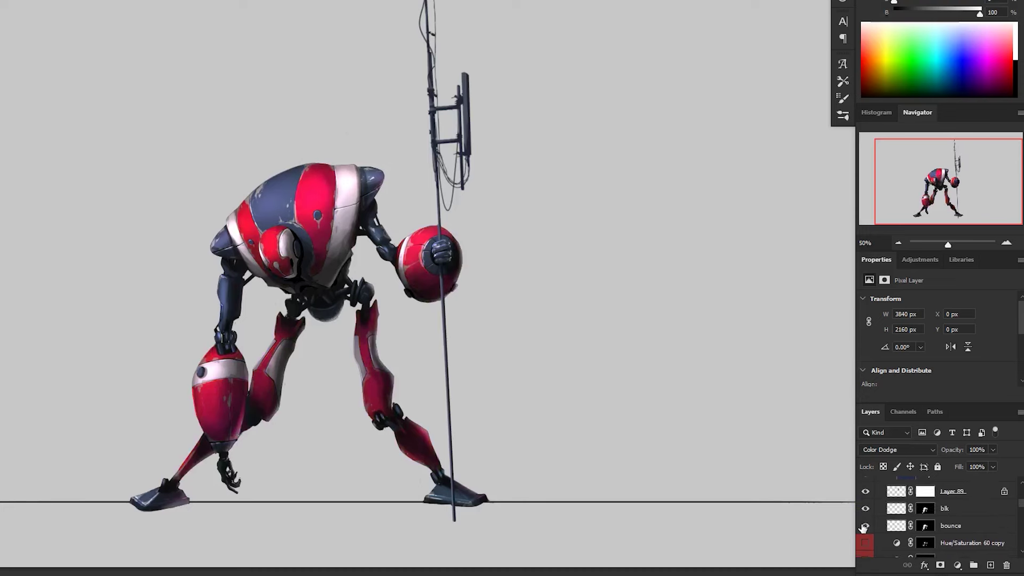
pyautogui.click(981, 530)
# - Toggle the visibility of the blk layer to compare its effect on the robot
pyautogui.click(865, 510)
pyautogui.click(865, 509)
pyautogui.click(865, 510)
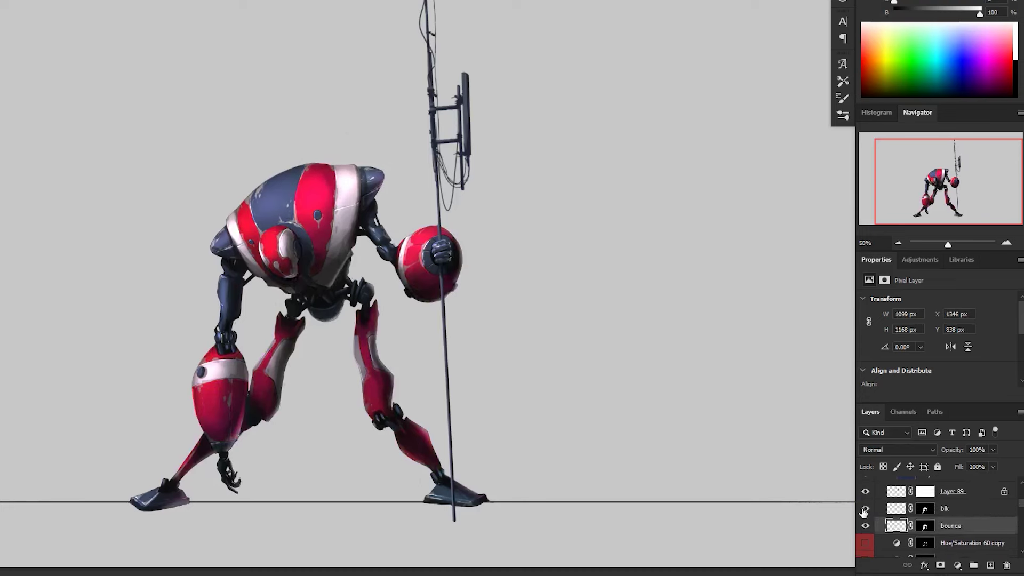
# - Toggle the visibility of Layer 89 above the blk layer to compare the robot with and without it
pyautogui.scroll(1, 1021, 507)
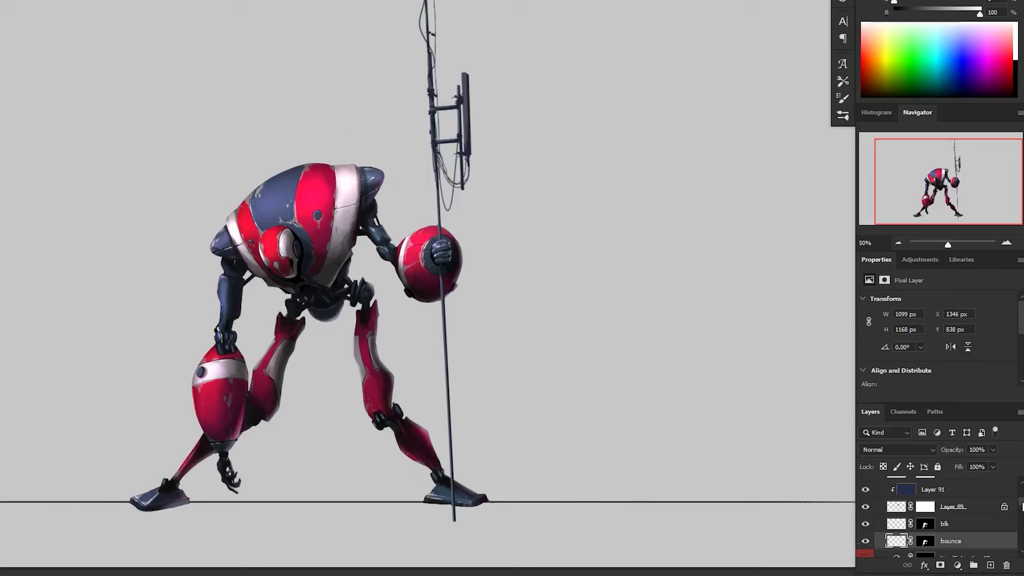
pyautogui.click(865, 507)
pyautogui.click(865, 507)
pyautogui.click(865, 507)
pyautogui.click(865, 507)
# - Show the 31 layer above Layer 91, toggling it to compare the number marking on the robot's forearm
pyautogui.scroll(3, 1016, 508)
pyautogui.click(865, 518)
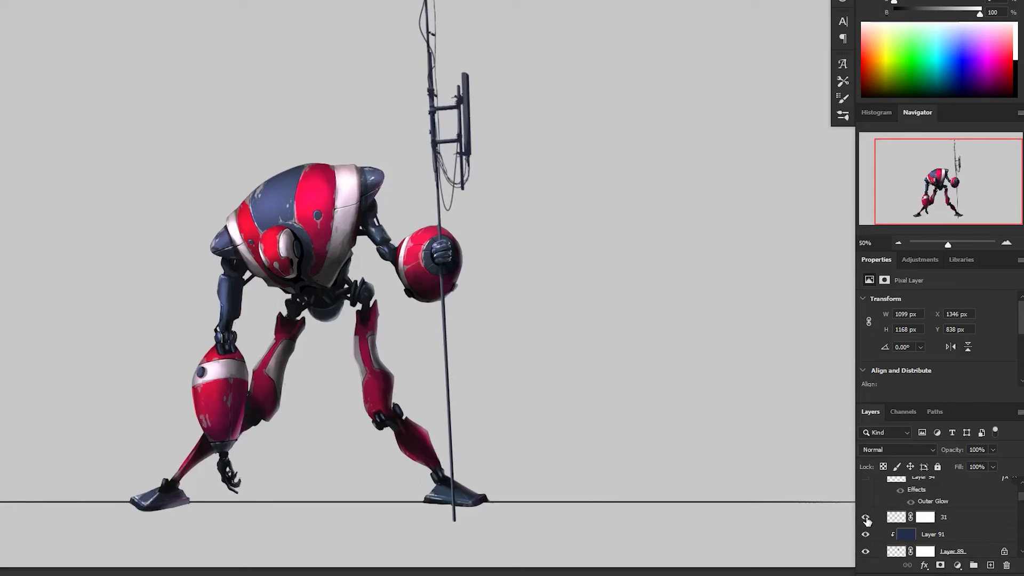
pyautogui.click(865, 517)
pyautogui.click(866, 518)
# - Disable and re-enable the mask of the 31 layer to compare the number on the forearm close up
pyautogui.press('z')
pyautogui.moveTo(207, 435); pyautogui.dragTo(299, 405)
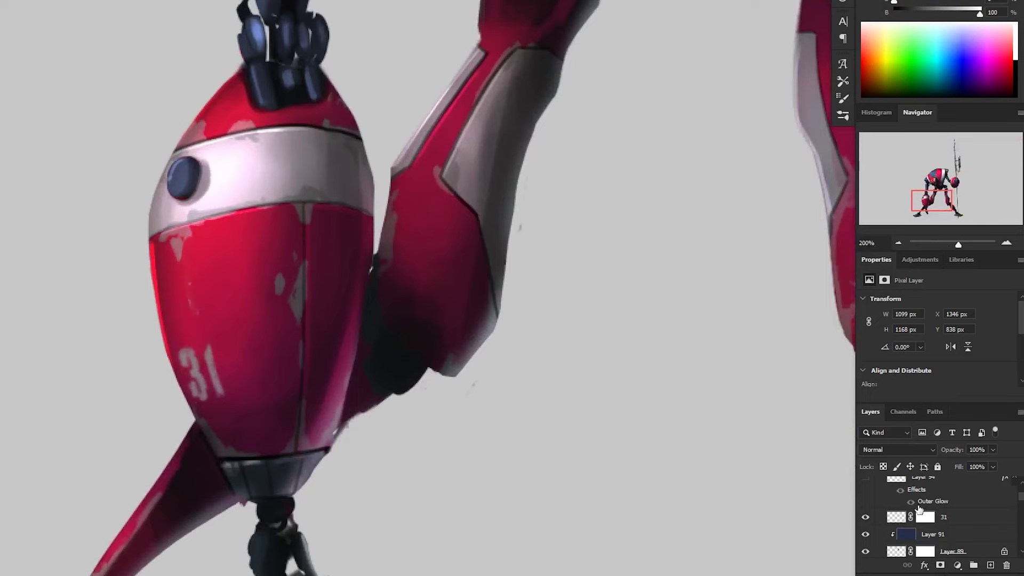
pyautogui.keyDown('shift'); pyautogui.click(925, 518); pyautogui.keyUp('shift')
pyautogui.keyDown('shift'); pyautogui.click(925, 517); pyautogui.keyUp('shift')
pyautogui.keyDown('shift'); pyautogui.click(926, 517); pyautogui.keyUp('shift')
pyautogui.keyDown('shift'); pyautogui.click(925, 517); pyautogui.keyUp('shift')
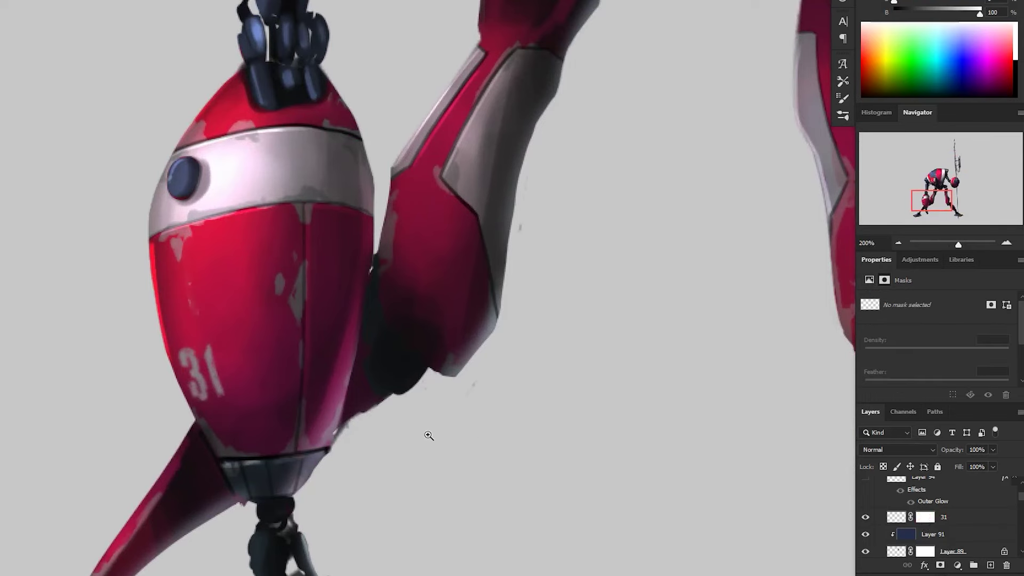
# - Show Layer 94 with the robot's glowing lights and select it
pyautogui.scroll(-4, 433, 435)
pyautogui.moveTo(545, 411); pyautogui.dragTo(439, 436)
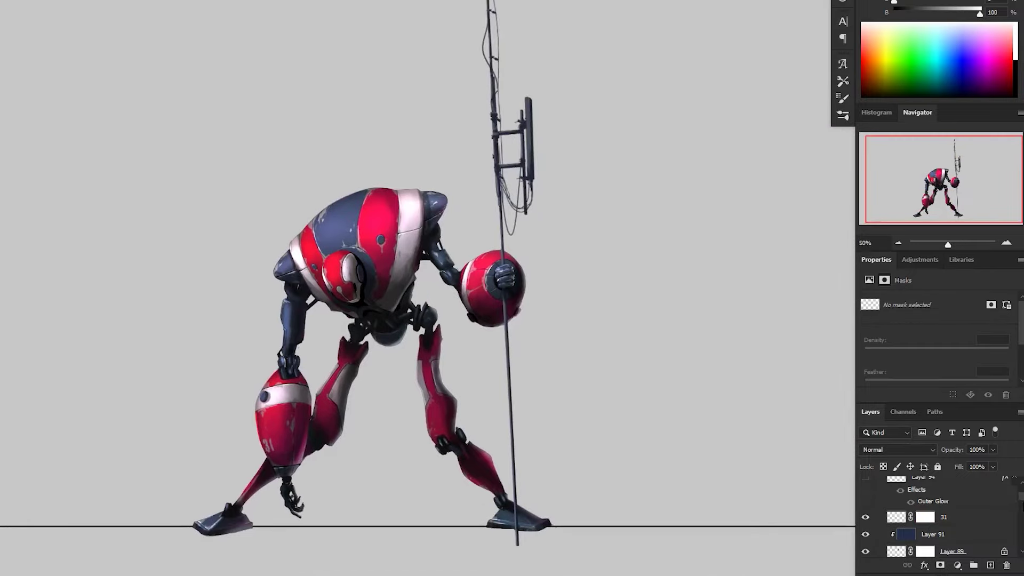
pyautogui.scroll(3, 939, 512)
pyautogui.click(866, 516)
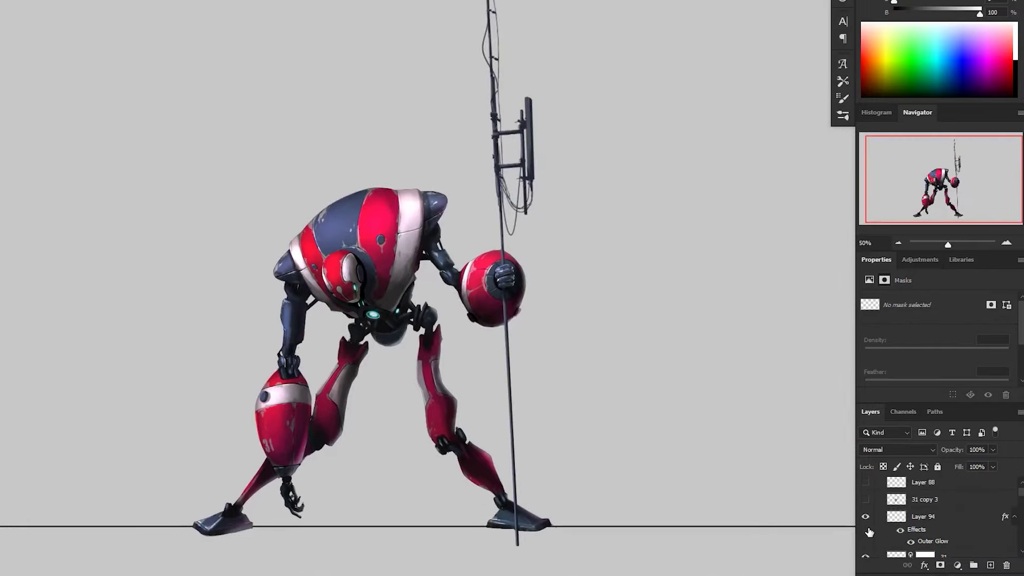
pyautogui.click(385, 333)
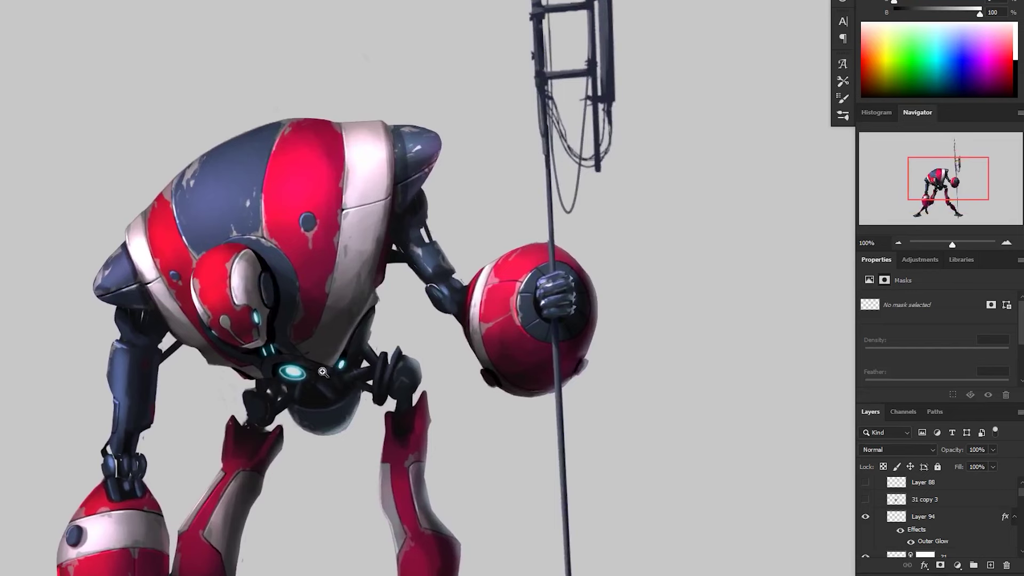
pyautogui.click(934, 528)
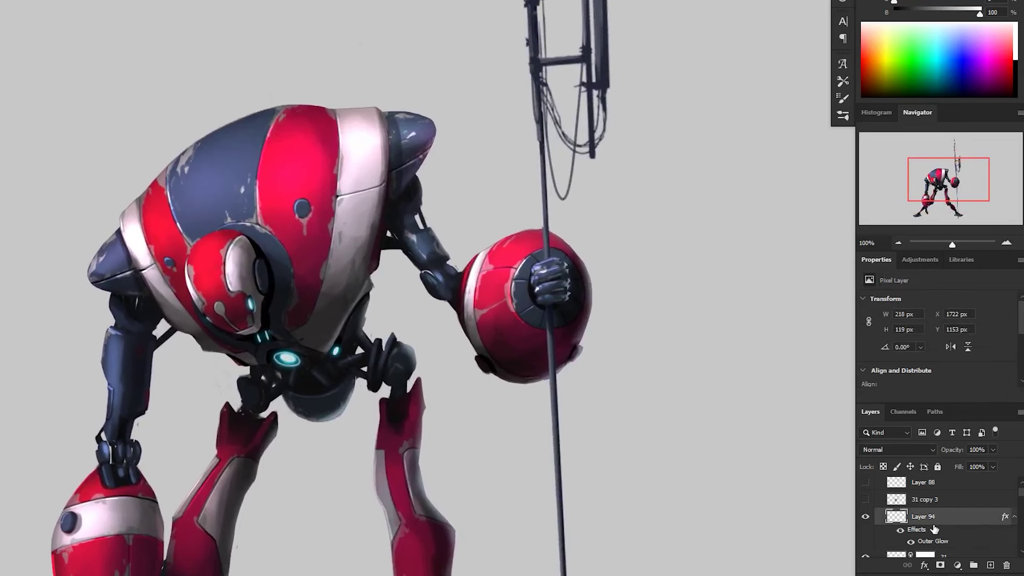
# - Turn Layer 94's effects off and on again to compare the lights with and without the glow
pyautogui.click(900, 530)
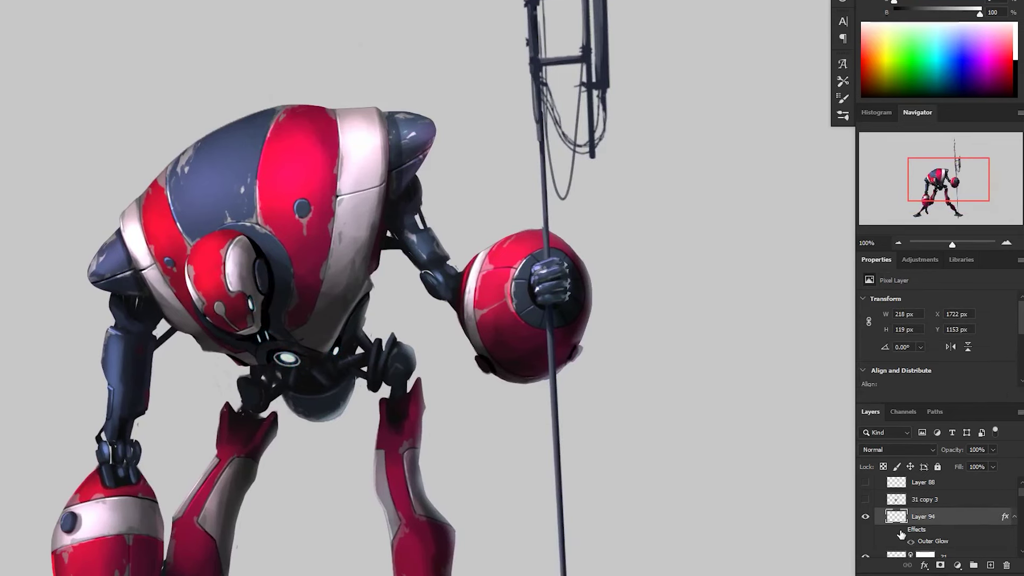
pyautogui.click(296, 364)
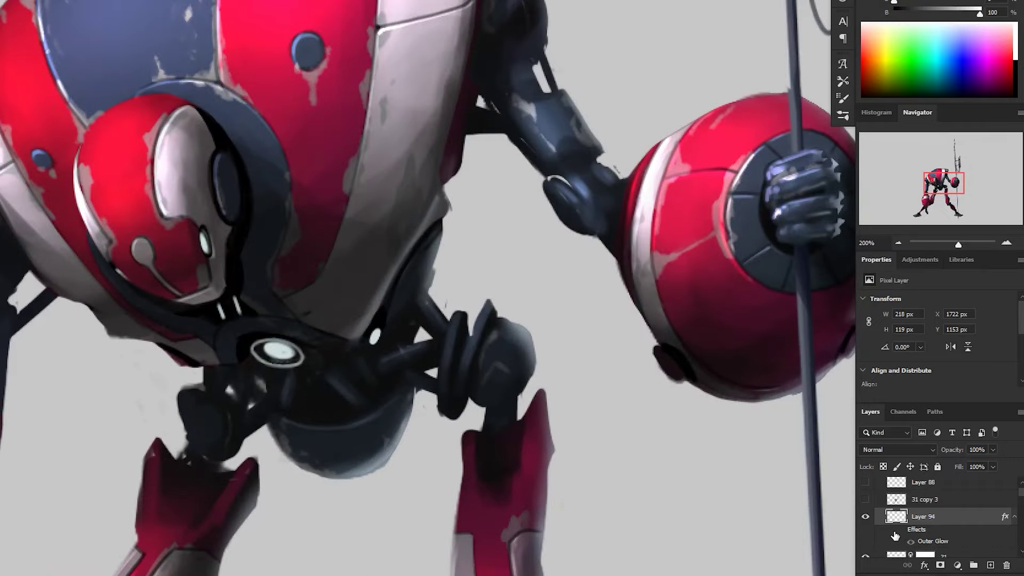
pyautogui.click(900, 530)
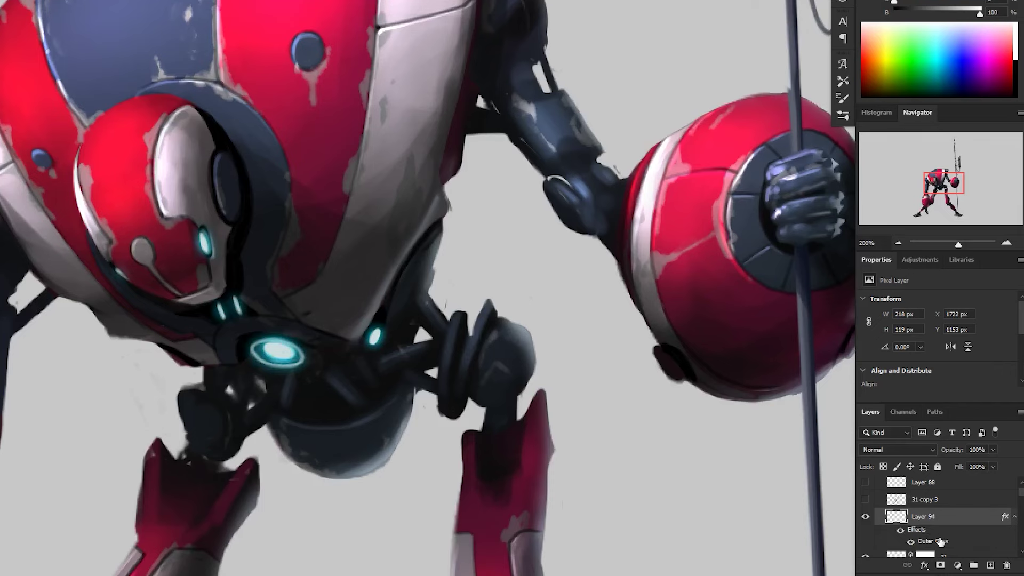
# - Examine the Outer Glow settings of Layer 94 and close them without changing any value
pyautogui.doubleClick(933, 541)
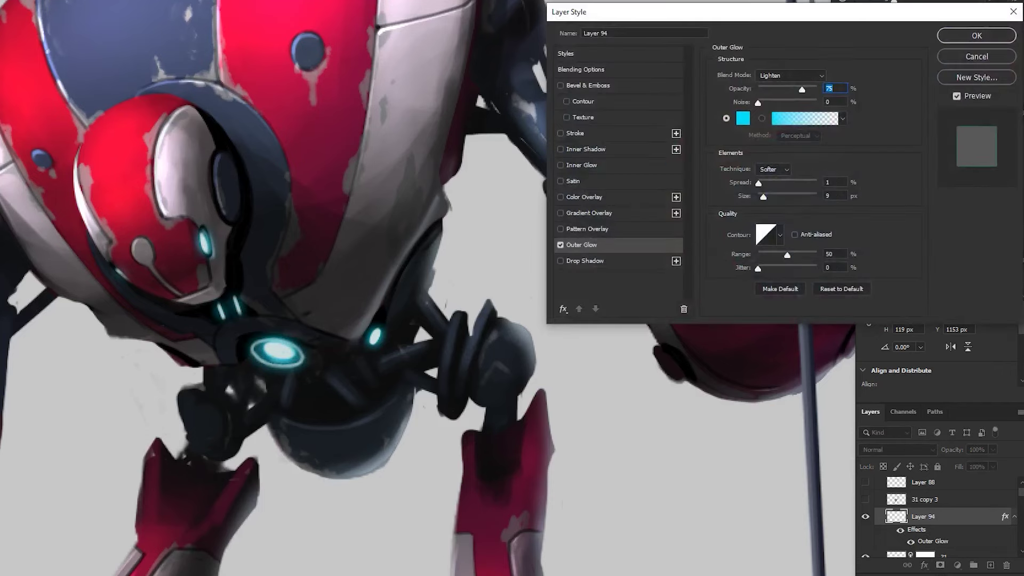
pyautogui.moveTo(786, 12); pyautogui.dragTo(396, 67)
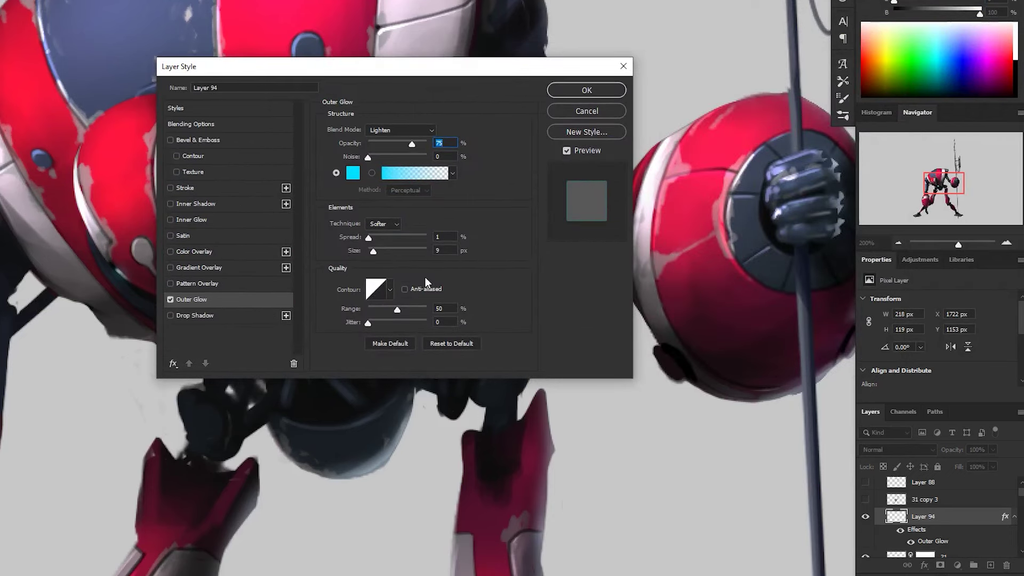
pyautogui.click(599, 88)
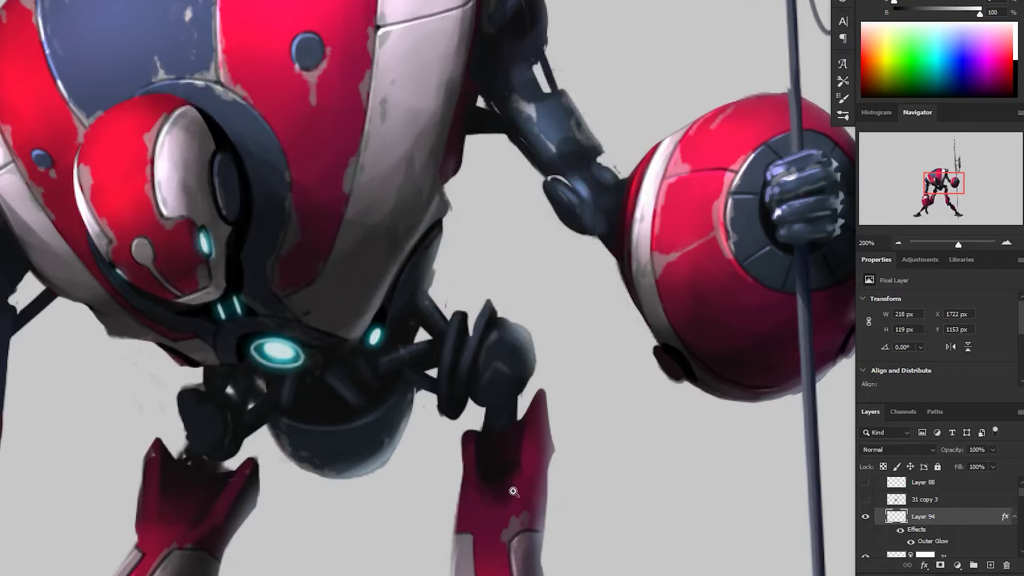
# - Show the 31 copy 3 sketch layer over the finished robot and compare the two across the whole canvas
pyautogui.keyDown('alt'); pyautogui.click(519, 491); pyautogui.keyUp('alt')
pyautogui.keyDown('alt'); pyautogui.click(520, 491); pyautogui.keyUp('alt')
pyautogui.click(865, 500)
pyautogui.moveTo(648, 474); pyautogui.dragTo(463, 353)
pyautogui.keyDown('alt'); pyautogui.click(505, 450); pyautogui.keyUp('alt')
pyautogui.keyDown('alt'); pyautogui.click(511, 456); pyautogui.keyUp('alt')
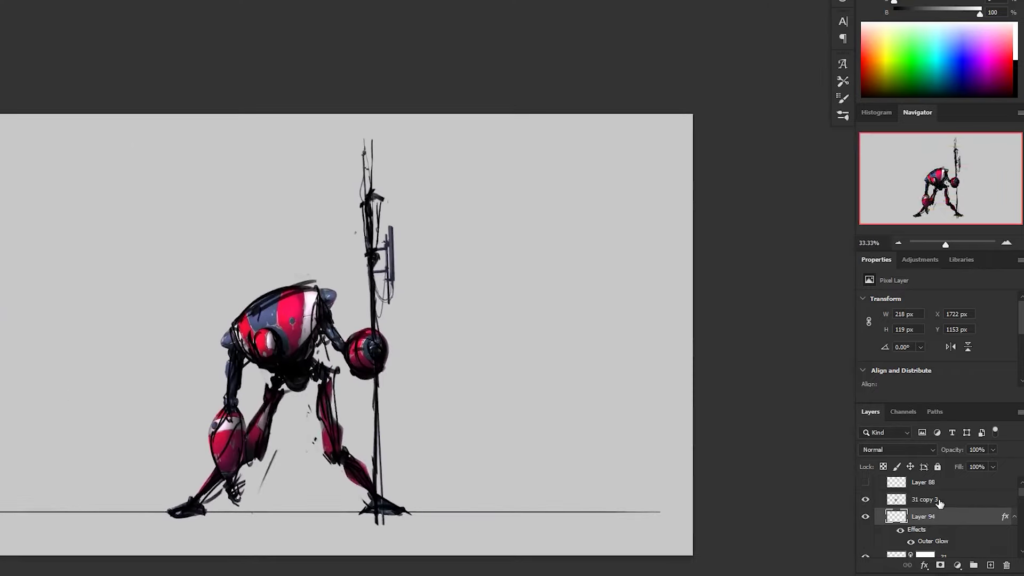
# - Move the 31 copy 3 sketch to the right of the finished robot so both stand side by side
pyautogui.click(939, 503)
pyautogui.moveTo(439, 511)
pyautogui.mouseDown()
pyautogui.moveTo(617, 506)
pyautogui.moveTo(613, 495)
pyautogui.moveTo(635, 466)
pyautogui.mouseUp()
pyautogui.press('z')
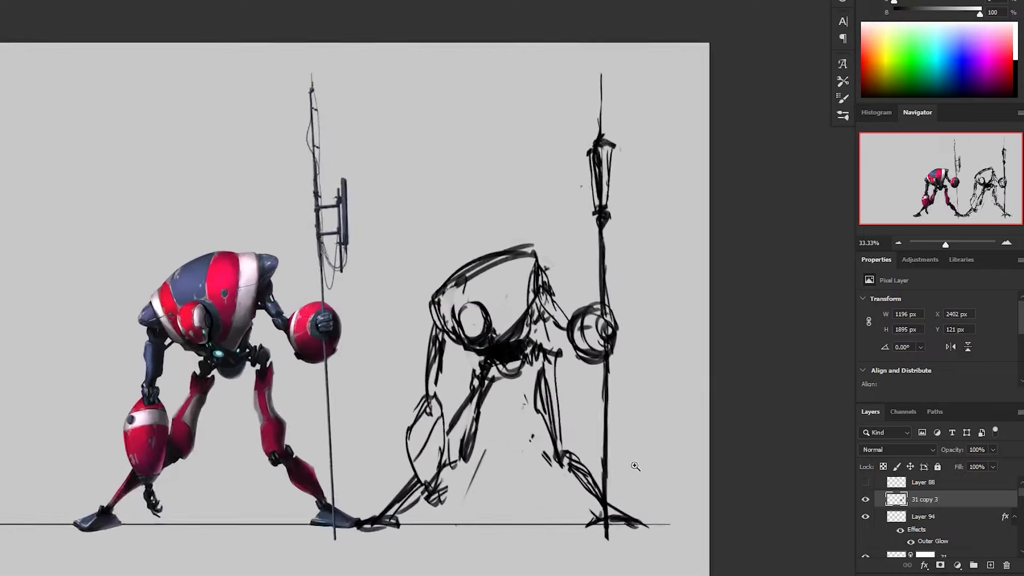
pyautogui.keyDown('ctrl'); pyautogui.click(635, 467); pyautogui.keyUp('ctrl')
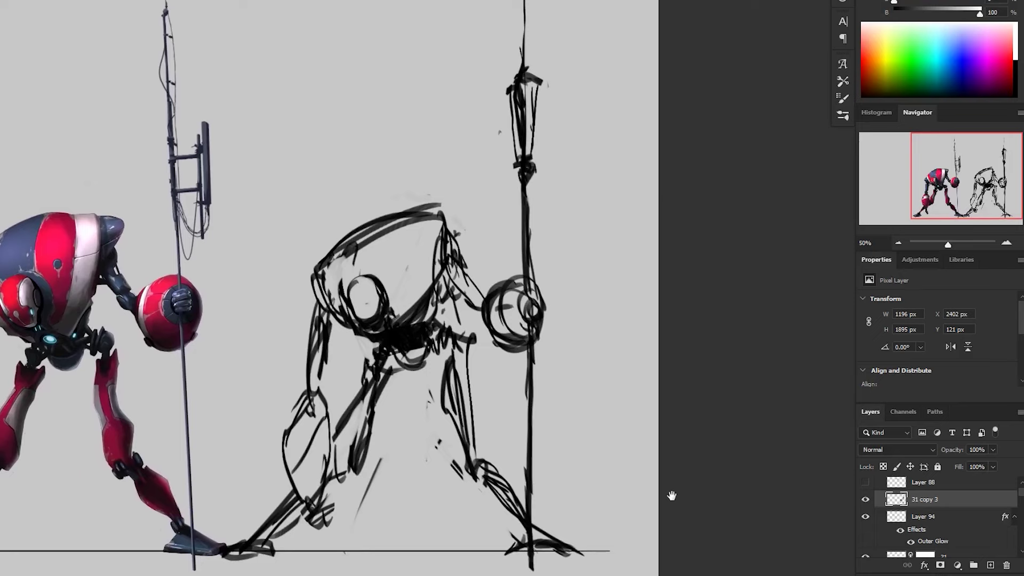
pyautogui.keyDown('alt'); pyautogui.click(671, 496); pyautogui.keyUp('alt')
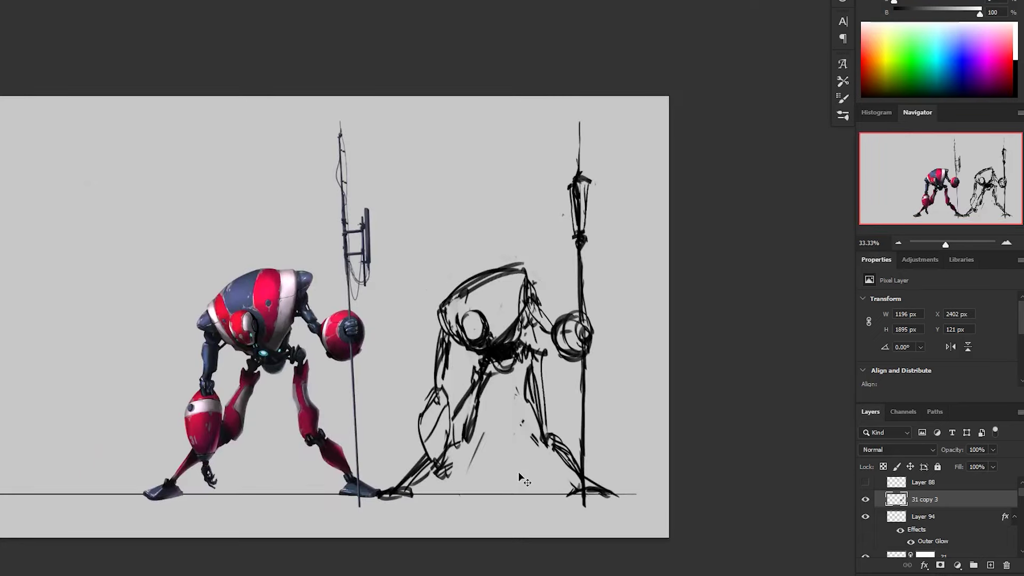